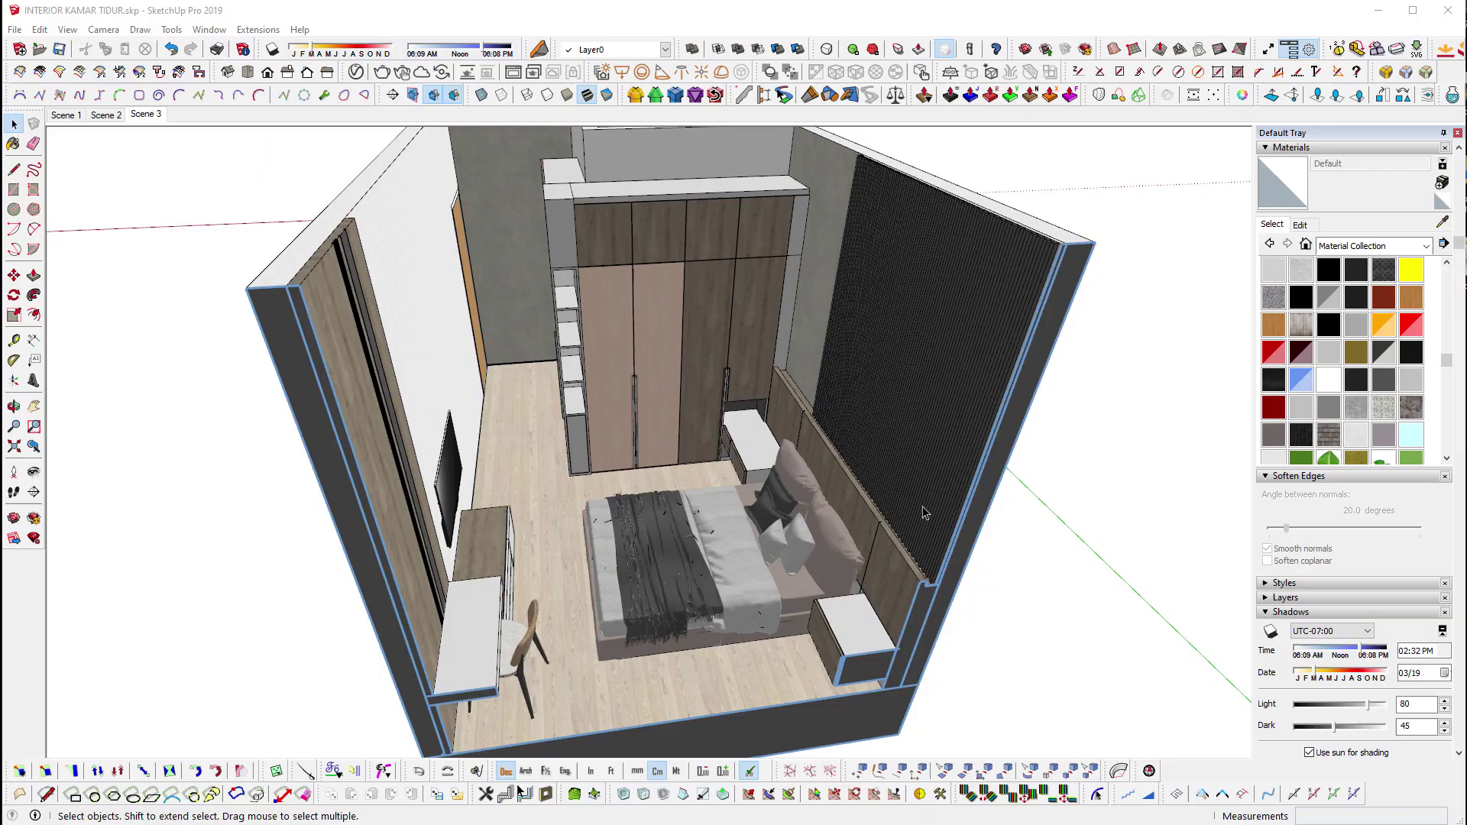
# Review Scene 2, return to the Scene 1 bed view, and select the connected wall faces.
pyautogui.moveTo(904, 564)
pyautogui.mouseDown(button='middle')
pyautogui.moveTo(557, 406)
pyautogui.moveTo(684, 420)
pyautogui.moveTo(838, 518)
pyautogui.mouseUp(button='middle')
pyautogui.scroll(8, 558, 407)
pyautogui.scroll(-4, 684, 420)
pyautogui.scroll(-4, 684, 420)
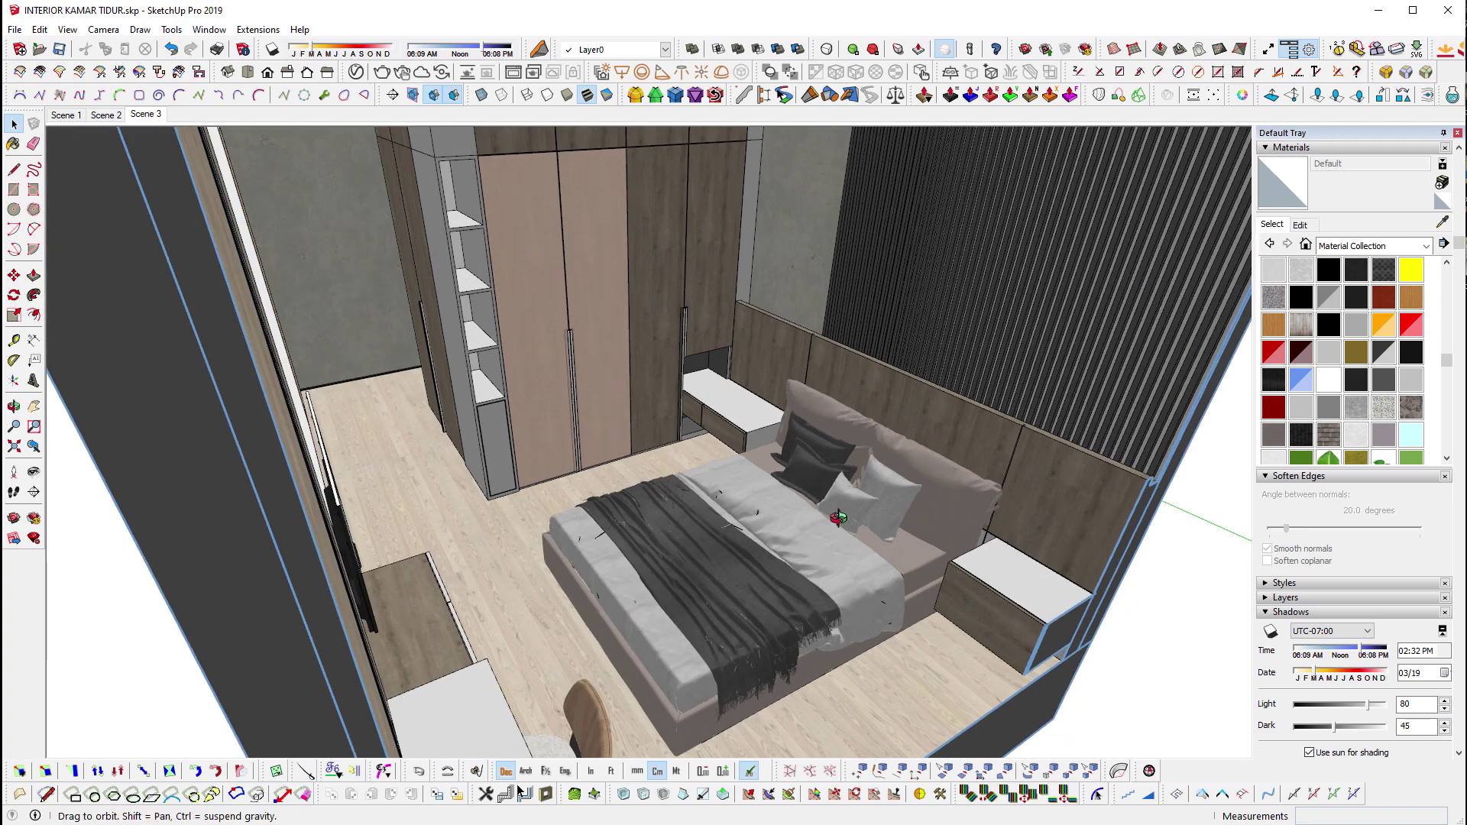
pyautogui.click(104, 114)
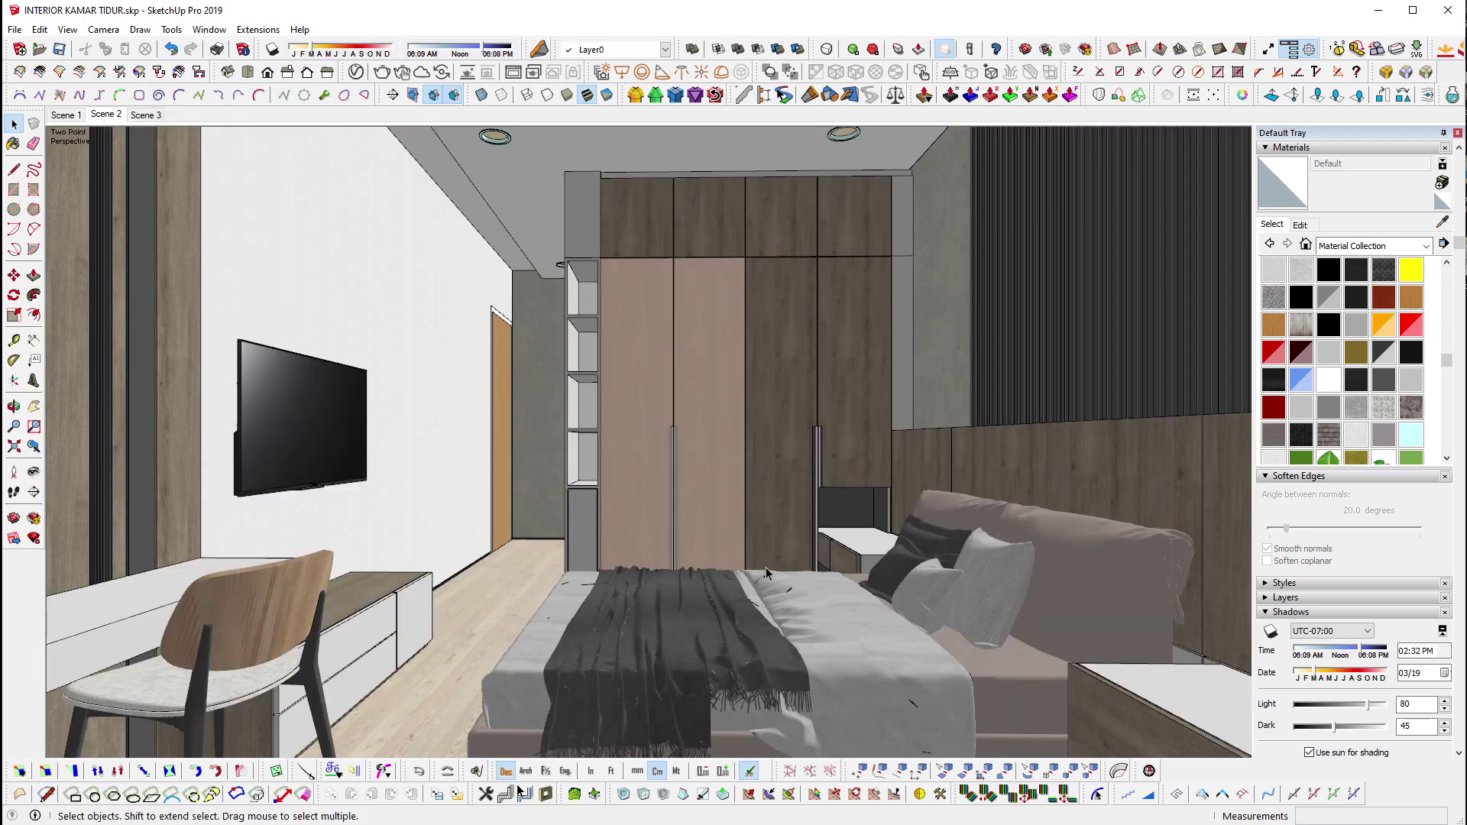
pyautogui.click(76, 116)
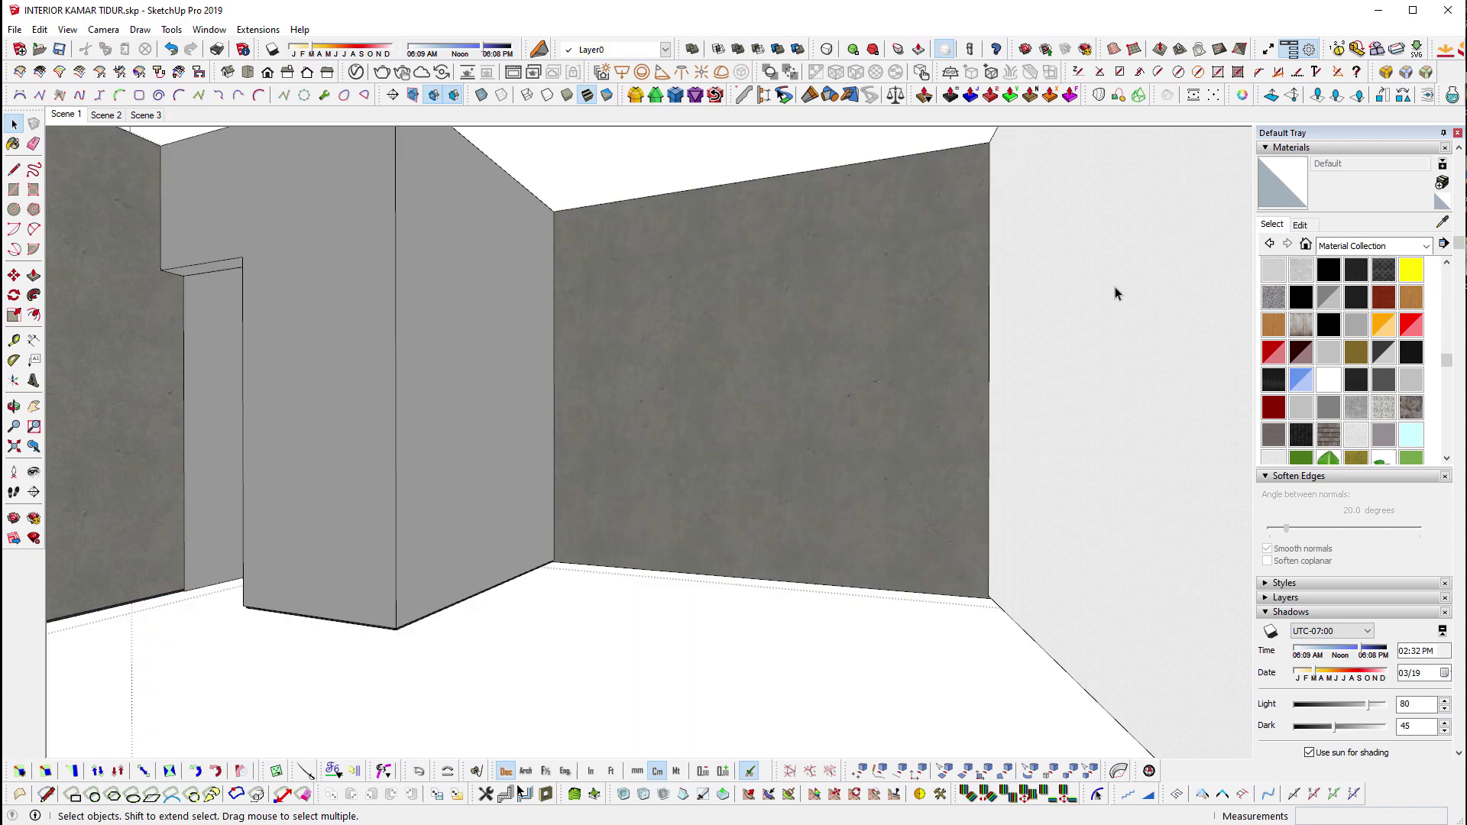
pyautogui.tripleClick(1116, 293)
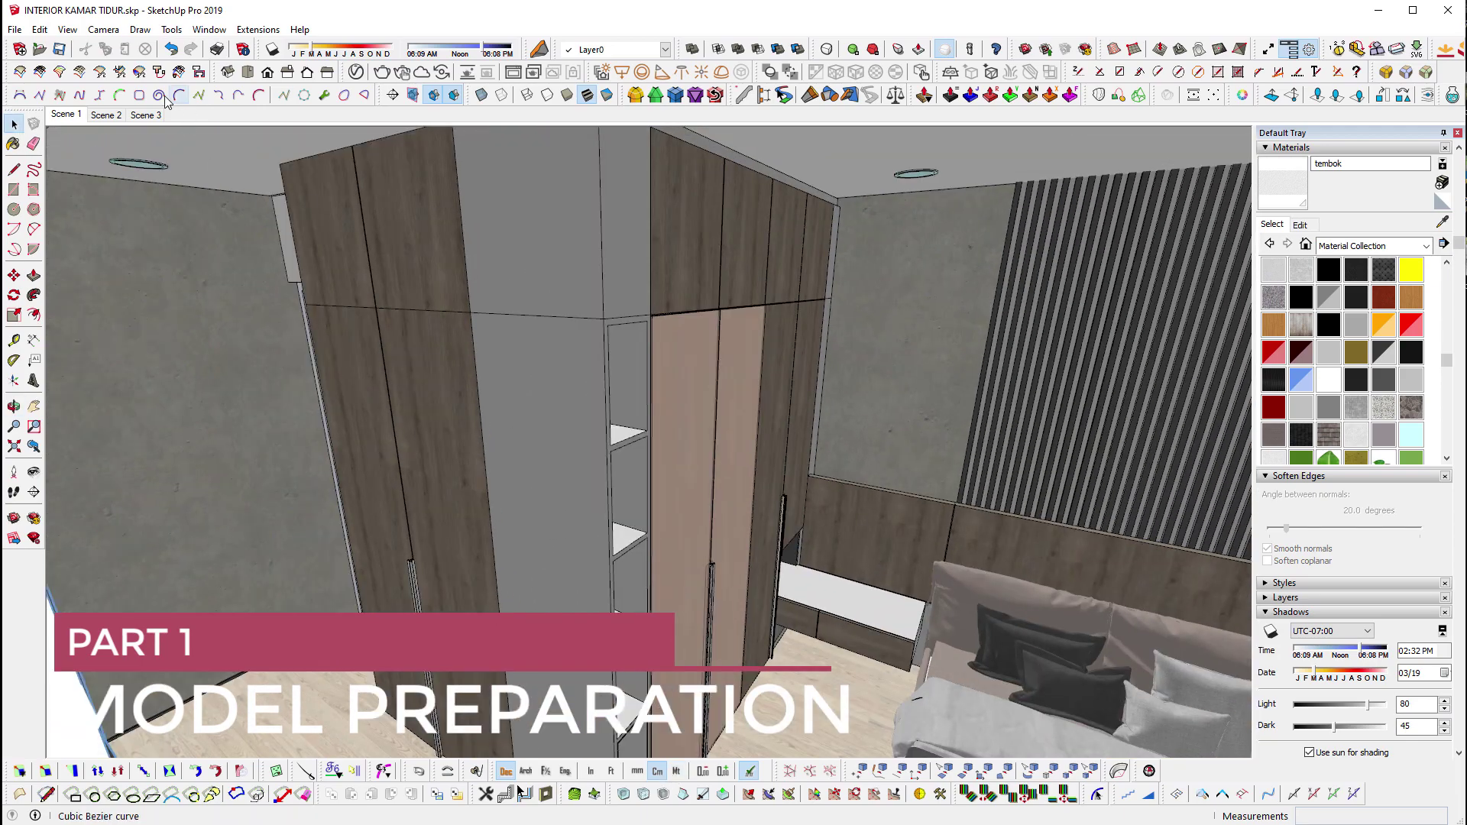
# Switch to Scene 3 and select the desk top face.
pyautogui.click(146, 114)
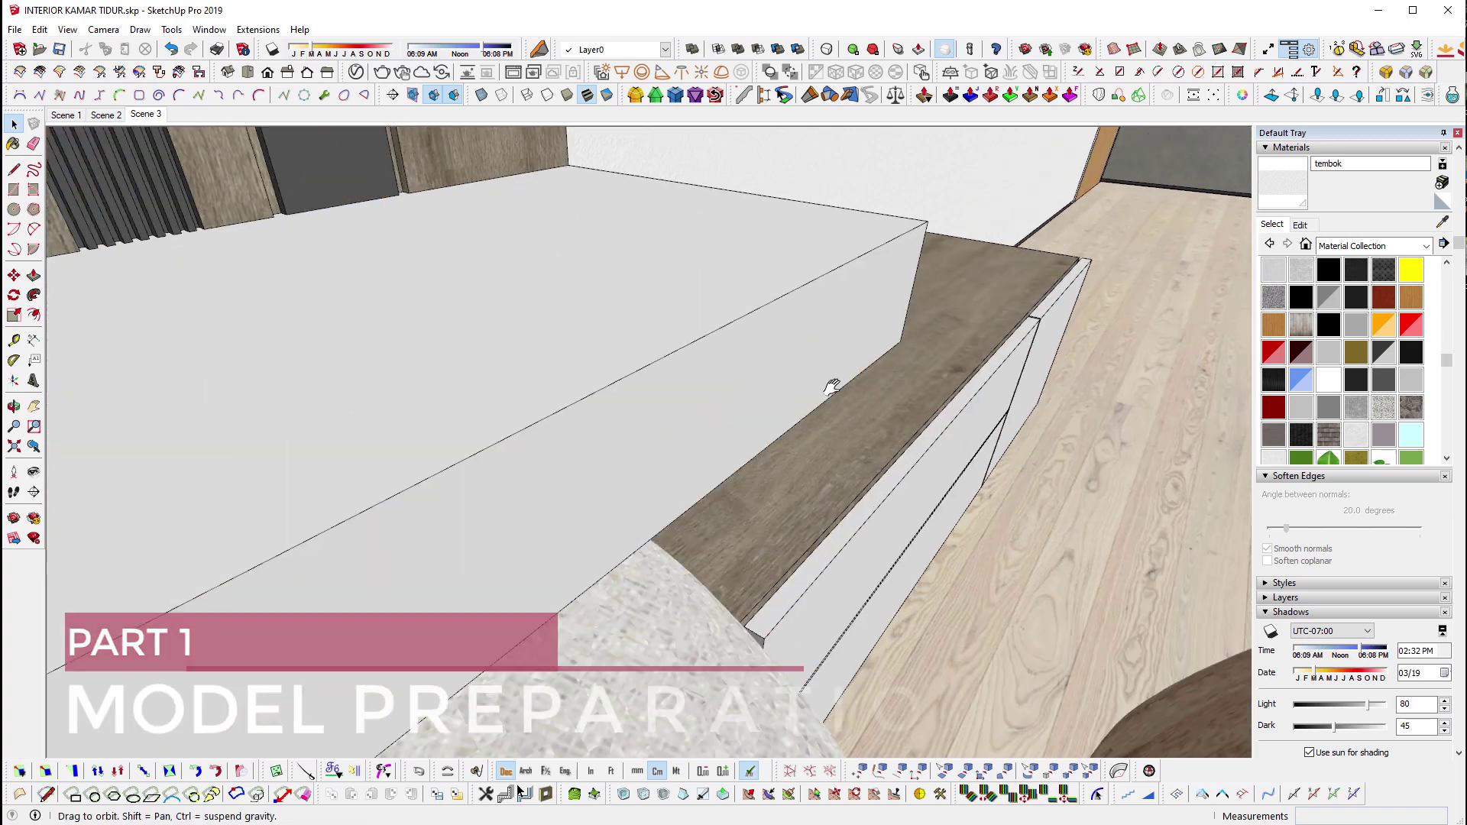
pyautogui.click(805, 409)
pyautogui.scroll(10, 805, 409)
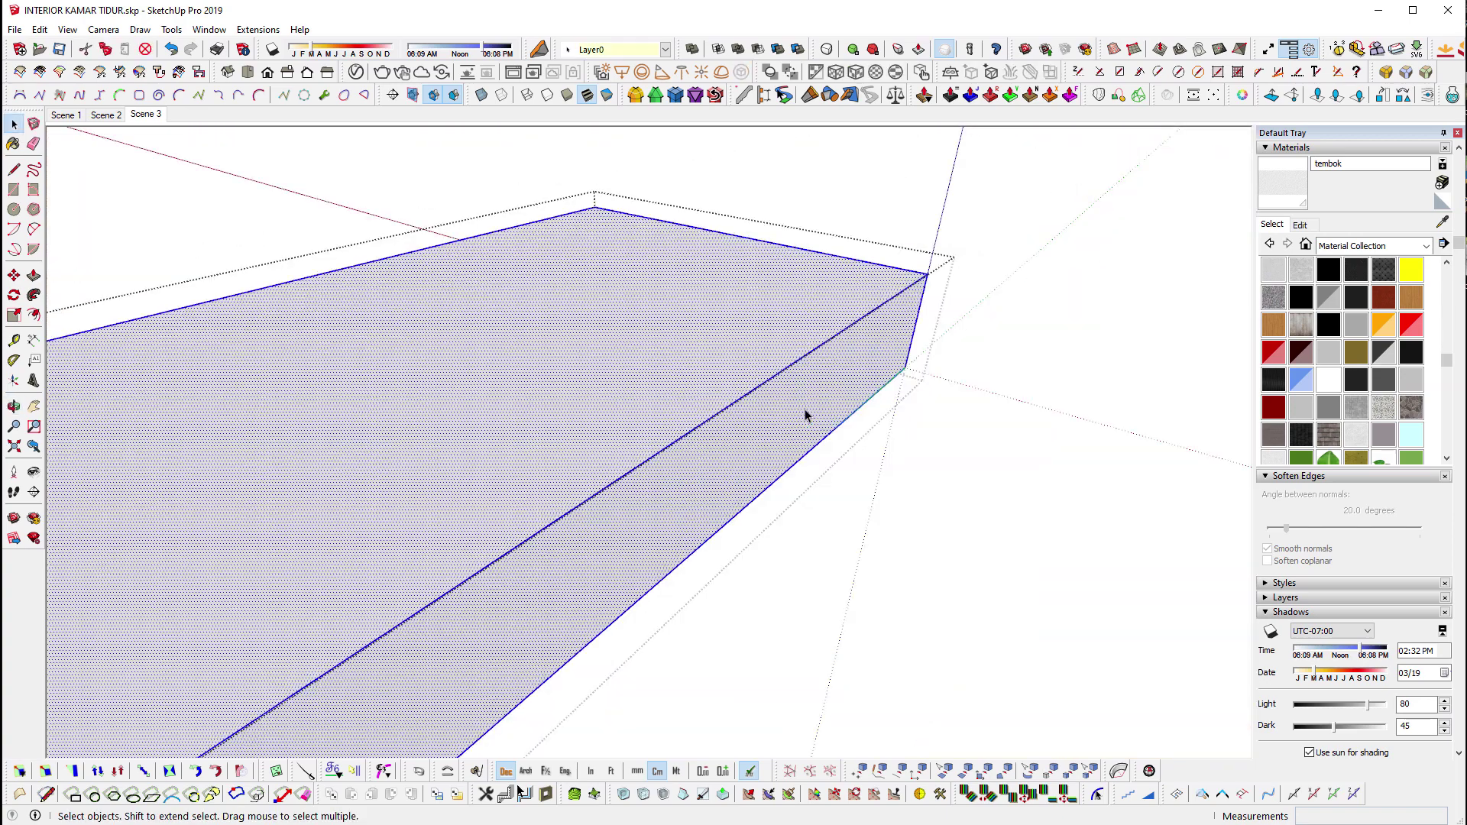
# Round the desk top's edges with a 0.30 cm offset and 4 segments.
pyautogui.click(1387, 74)
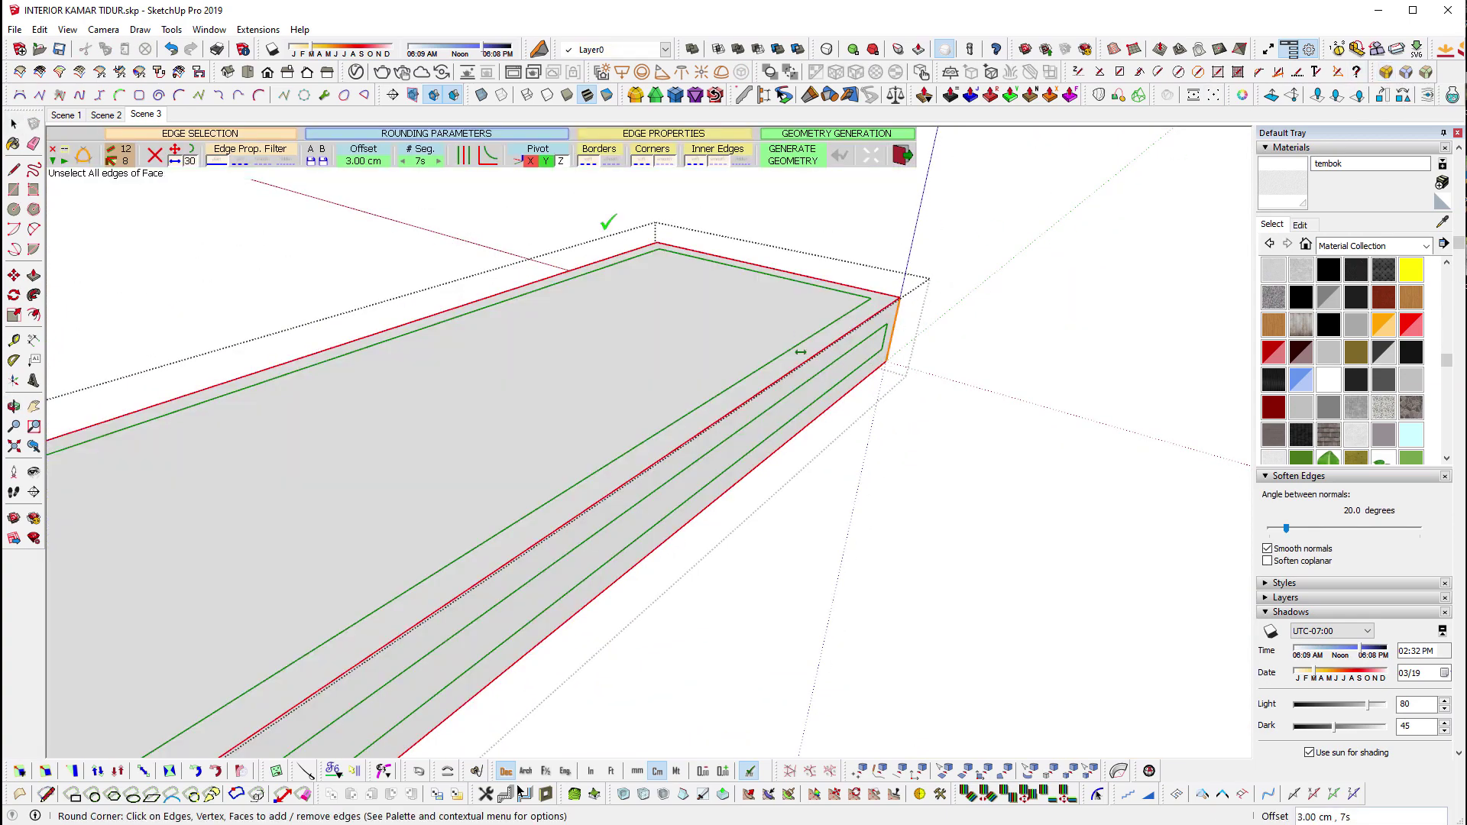
pyautogui.click(365, 163)
pyautogui.write('0.5')
pyautogui.click(711, 436)
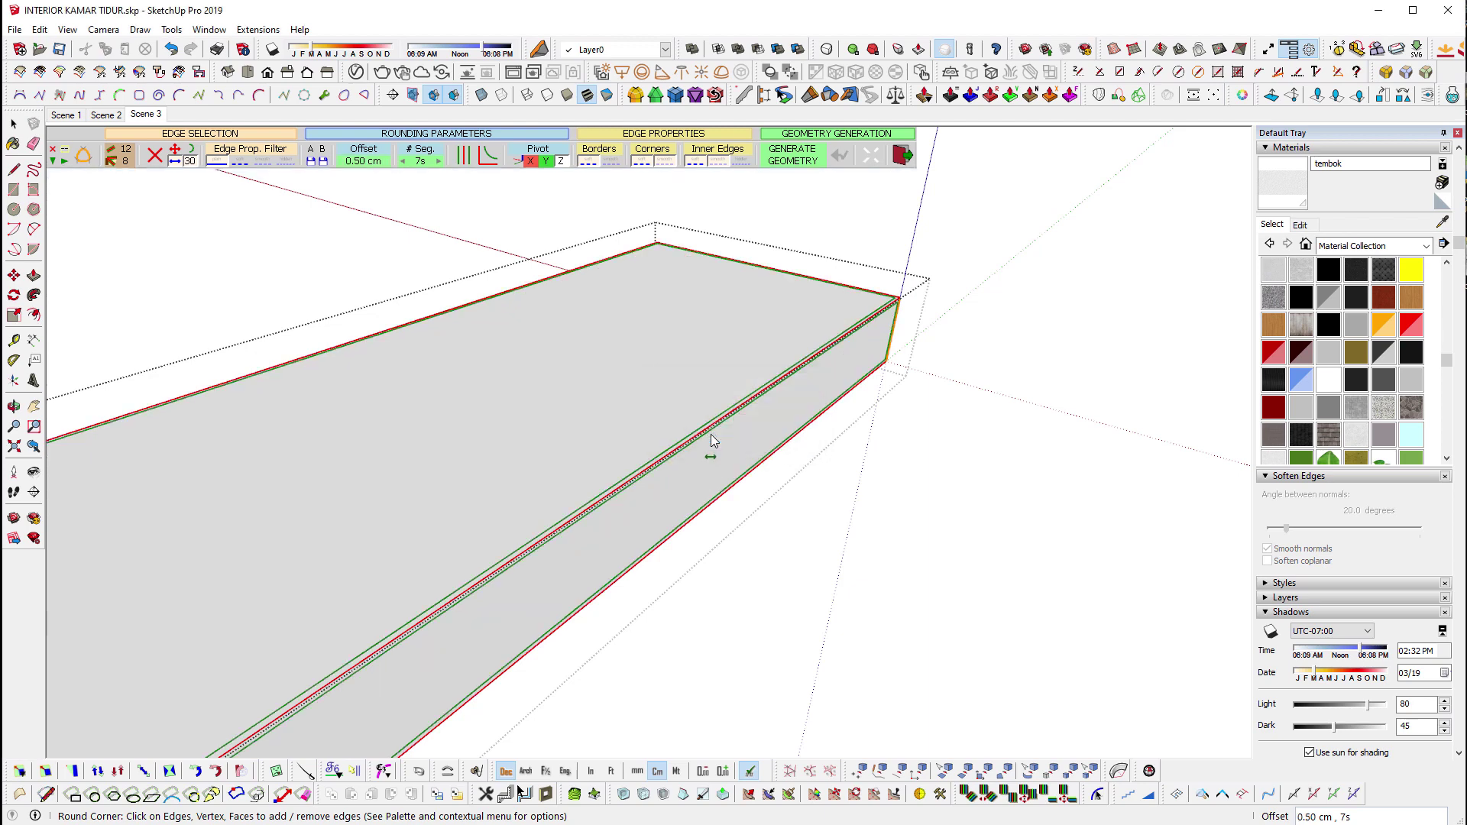
pyautogui.write('3')
pyautogui.press('Return')
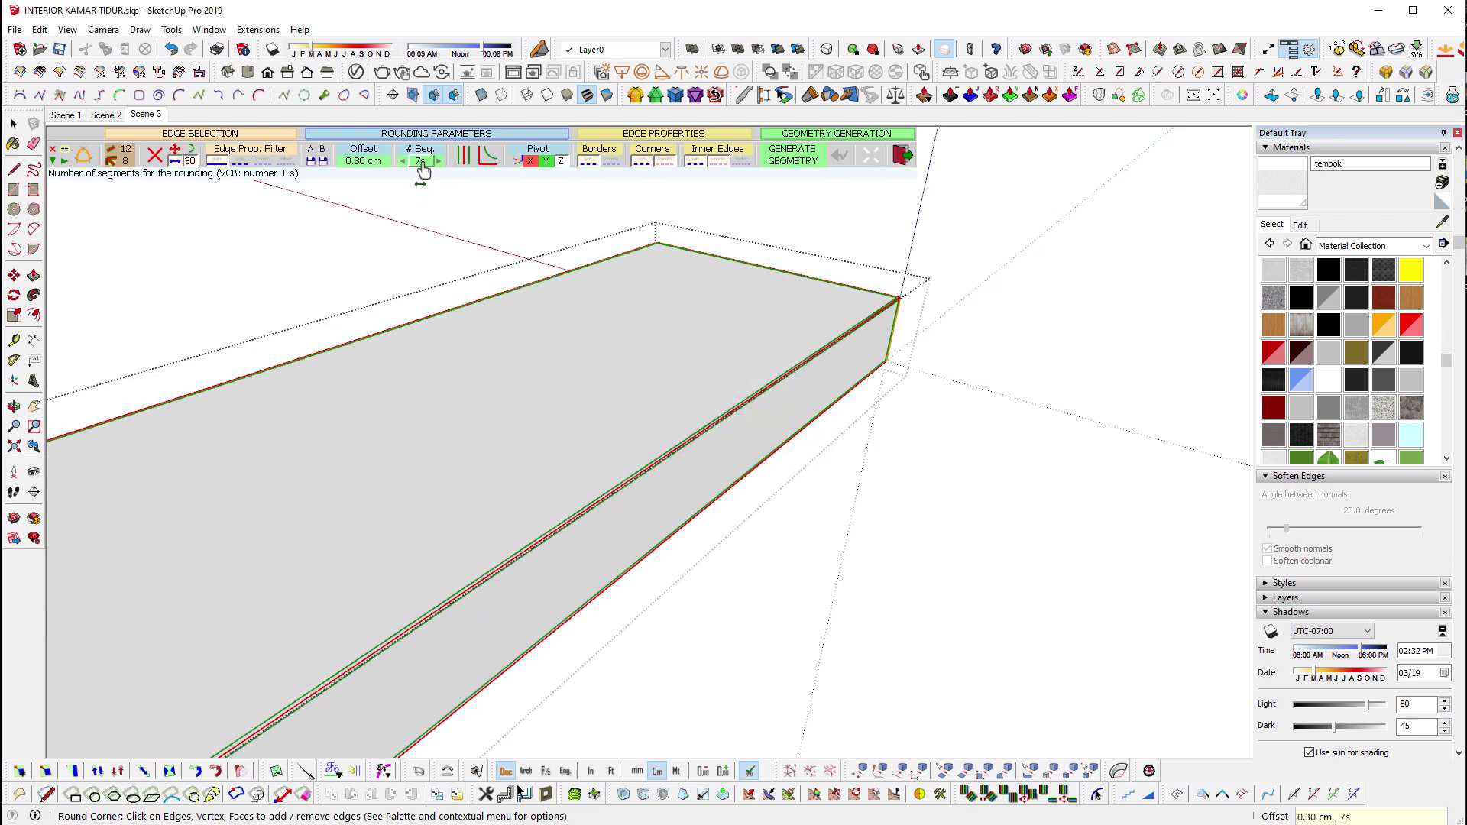
pyautogui.click(419, 162)
pyautogui.press('Return')
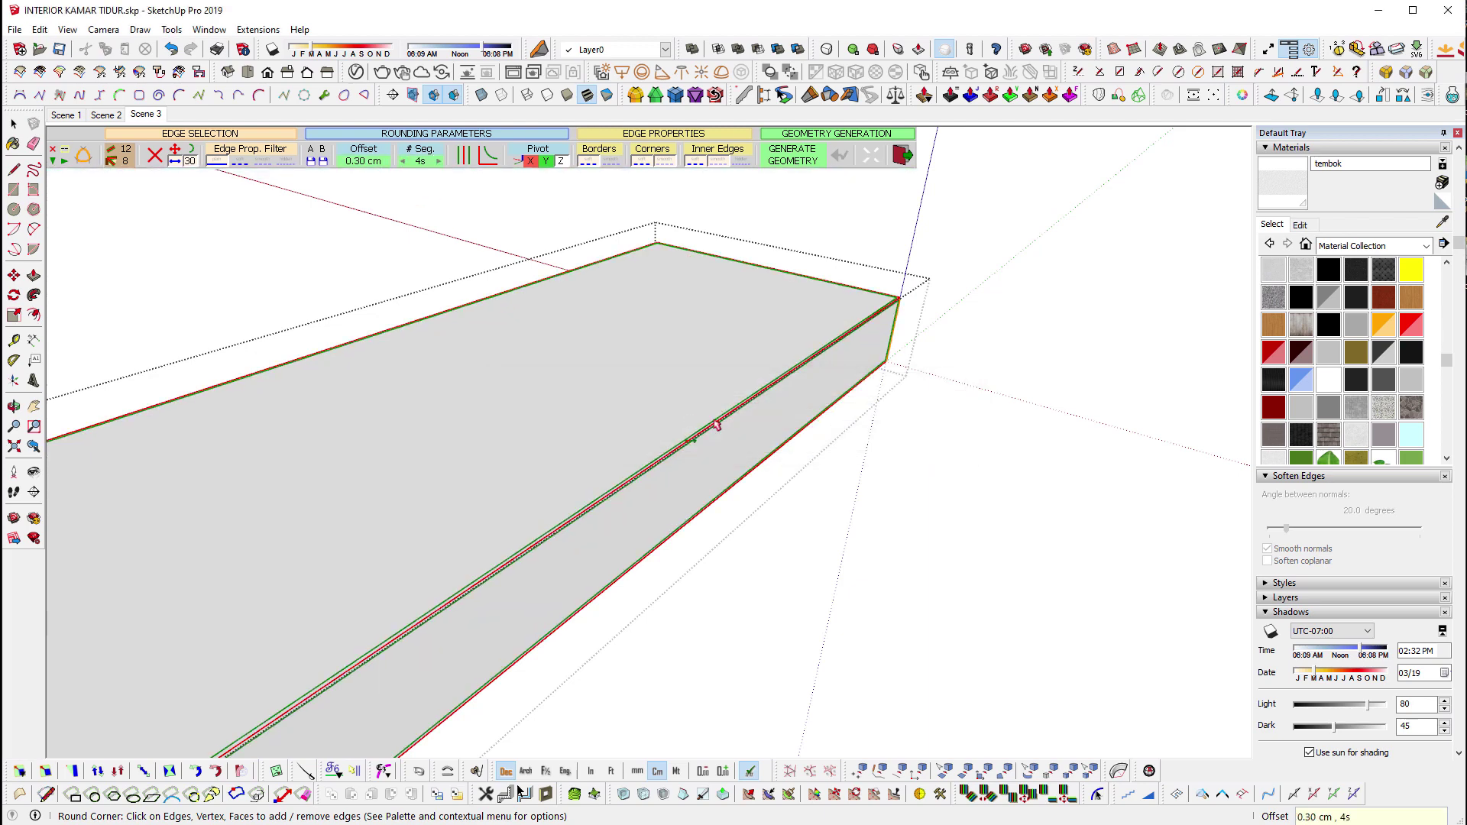
pyautogui.press('Return')
pyautogui.press('space')
pyautogui.moveTo(680, 520)
pyautogui.mouseDown(button='middle')
pyautogui.moveTo(635, 442)
pyautogui.moveTo(874, 305)
pyautogui.moveTo(560, 437)
pyautogui.moveTo(858, 442)
pyautogui.moveTo(563, 589)
pyautogui.mouseUp(button='middle')
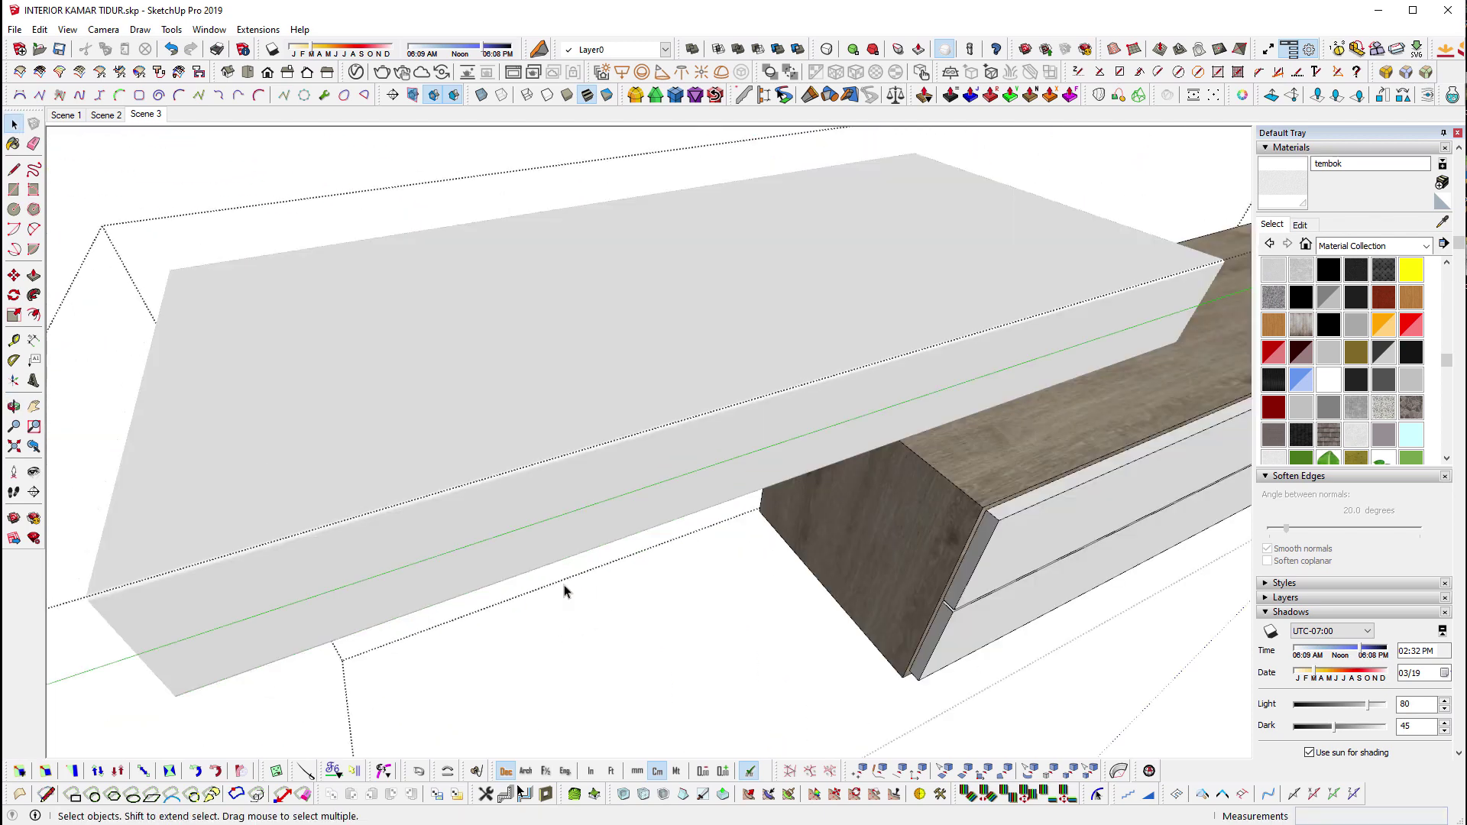
# Round the edges of both drawer fronts and the right cabinet face.
pyautogui.scroll(2, 573, 535)
pyautogui.scroll(3, 584, 461)
pyautogui.click(586, 457)
pyautogui.keyDown('shift'); pyautogui.click(744, 495); pyautogui.keyUp('shift')
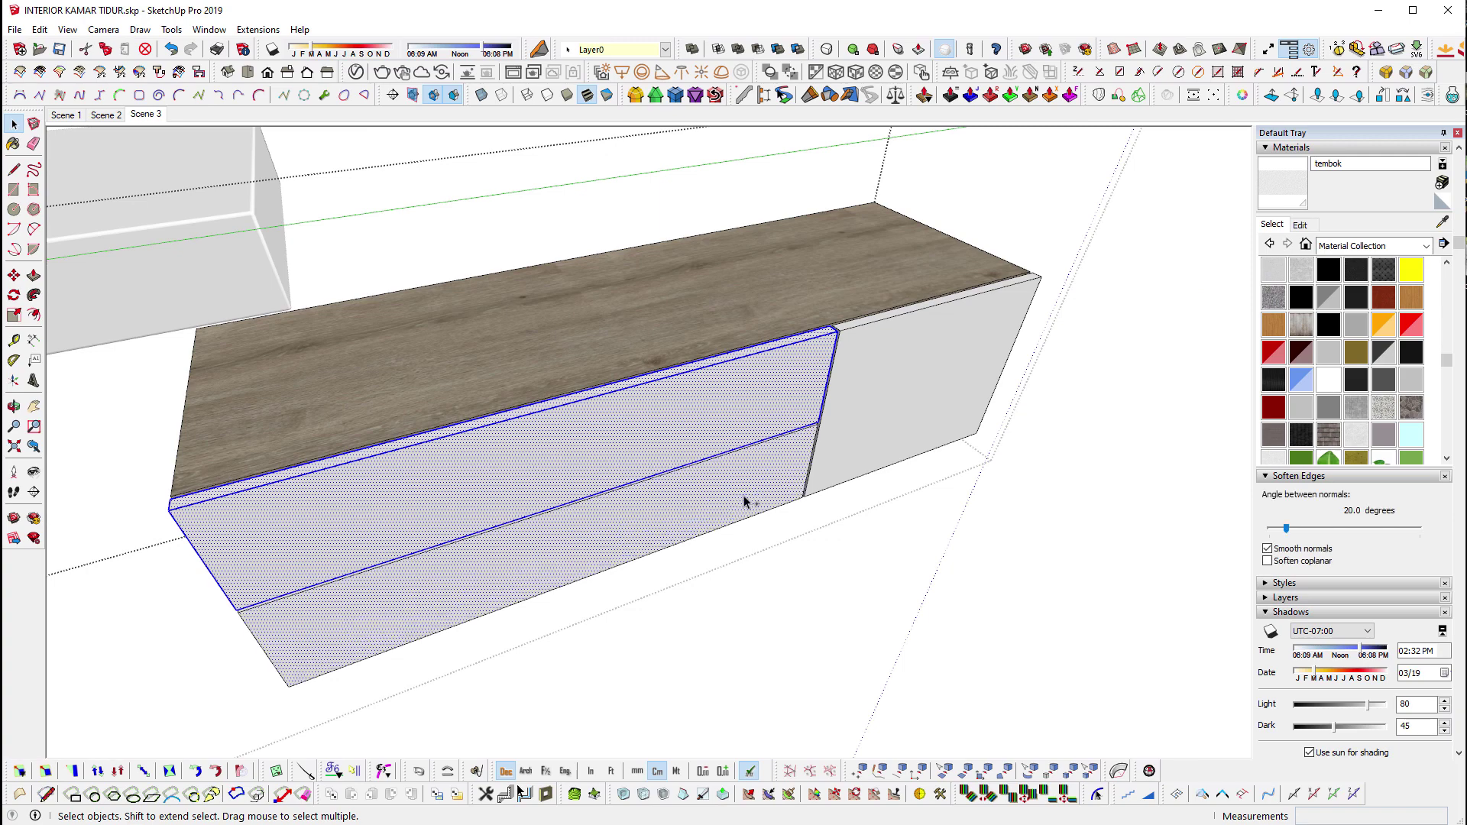
pyautogui.keyDown('shift'); pyautogui.click(886, 390); pyautogui.keyUp('shift')
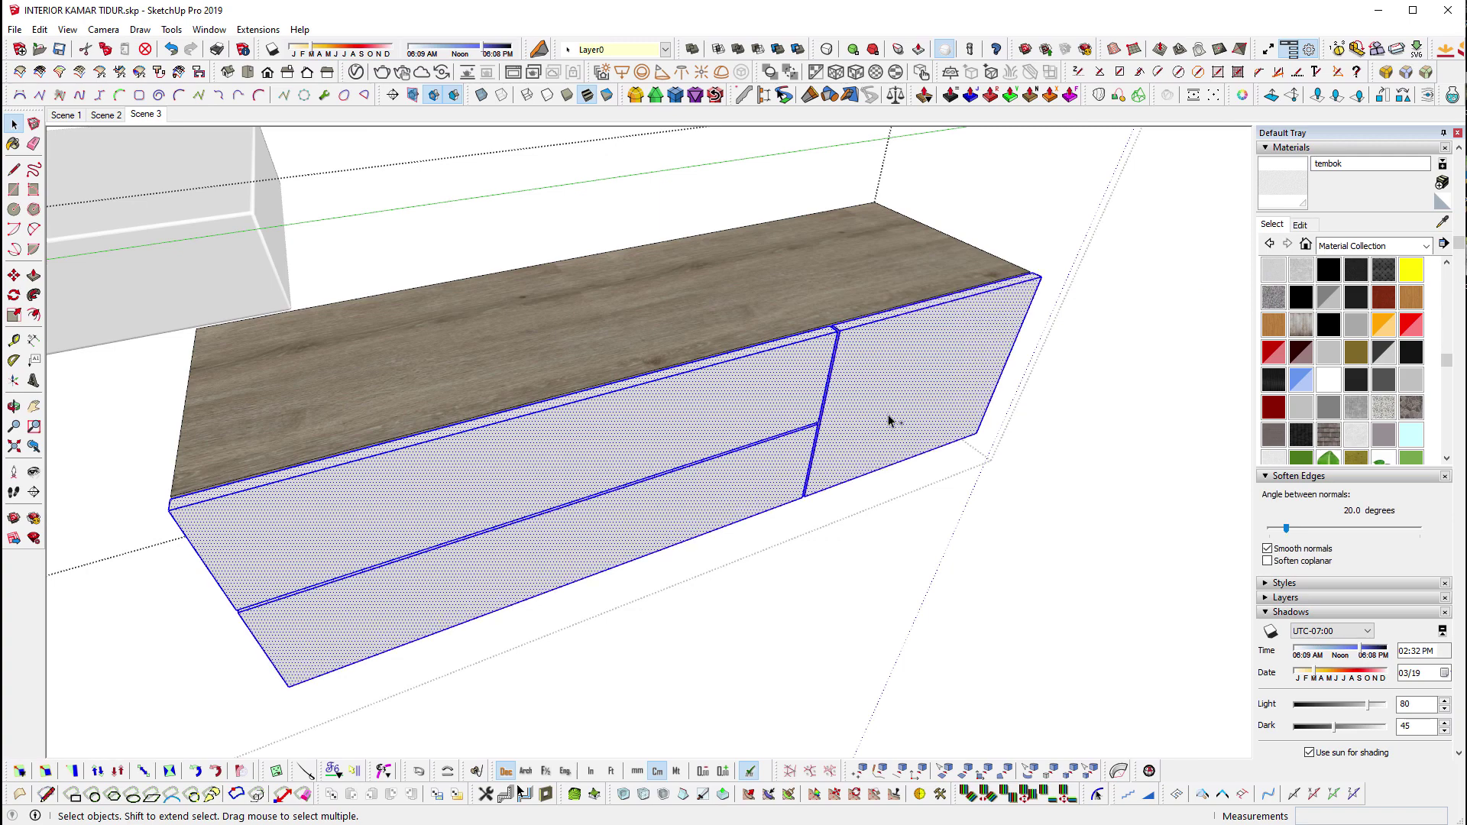
pyautogui.click(1393, 71)
pyautogui.doubleClick(1147, 233)
pyautogui.press('space')
# Select the whole cabinet and start Round Corner on it, then cancel.
pyautogui.scroll(1, 842, 272)
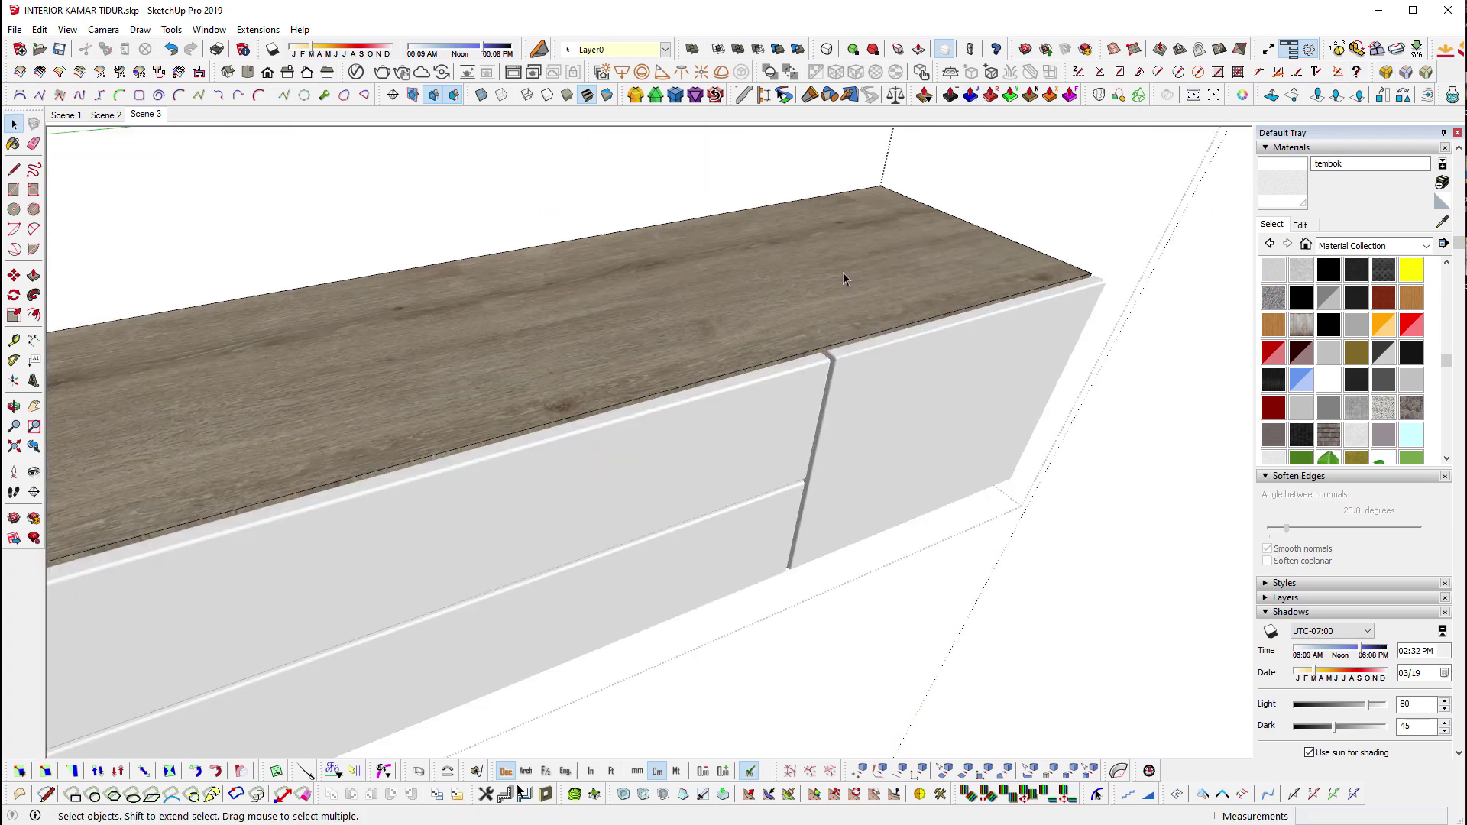
pyautogui.click(864, 267)
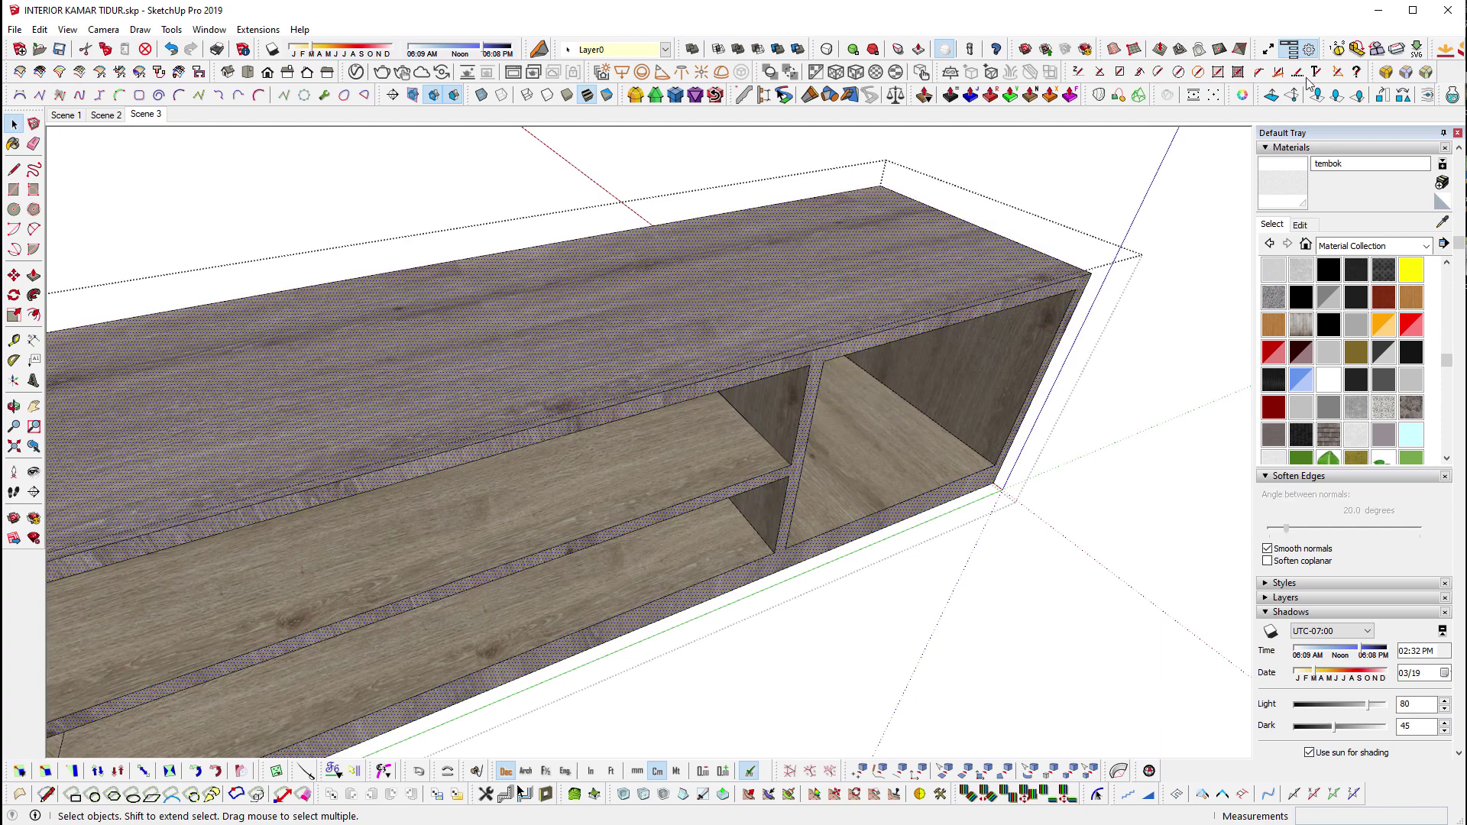
pyautogui.scroll(-2, 977, 395)
pyautogui.moveTo(571, 506); pyautogui.dragTo(479, 608, button='middle')
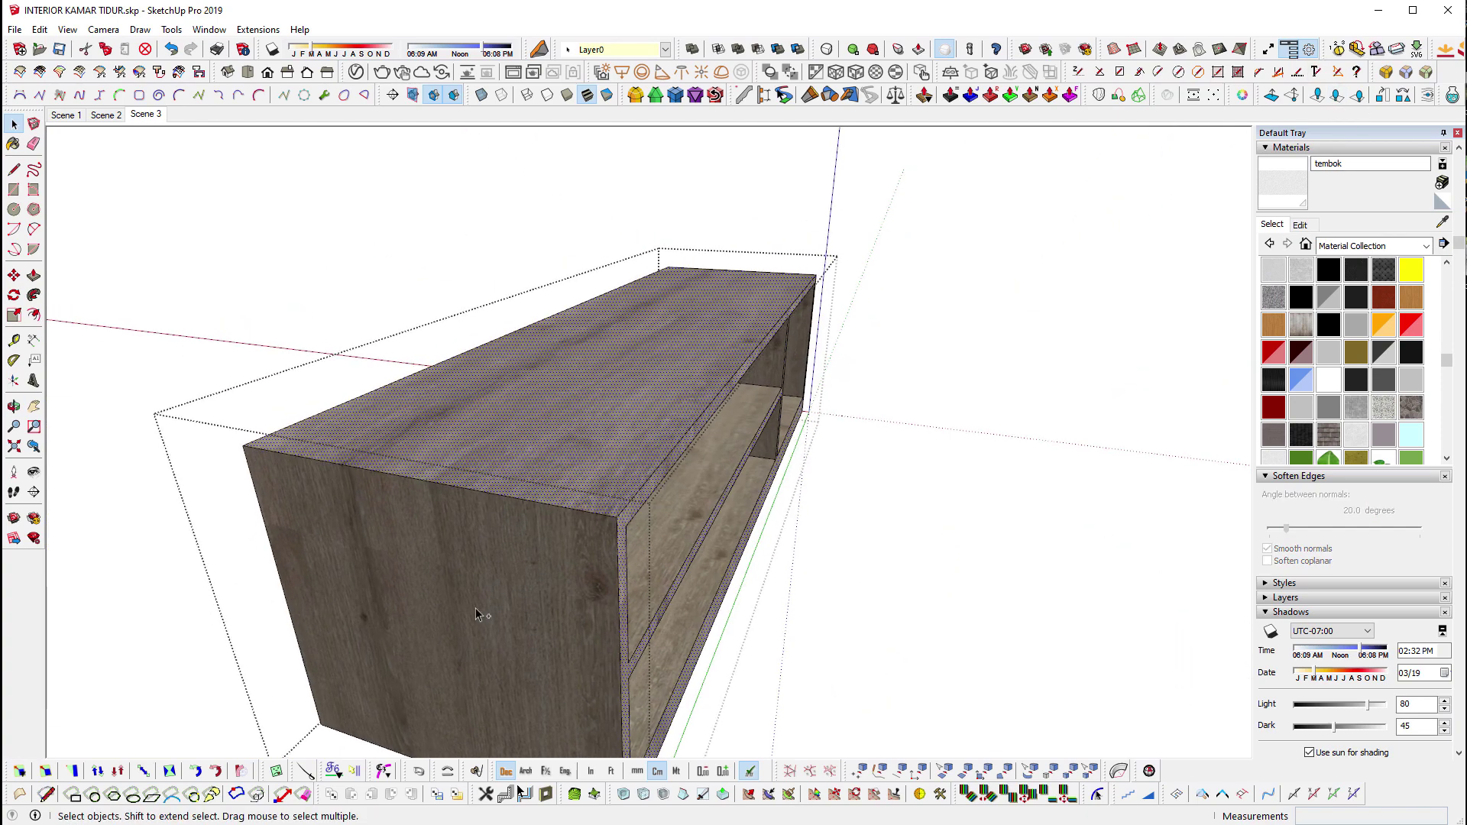
pyautogui.scroll(3, 642, 492)
pyautogui.scroll(3, 642, 491)
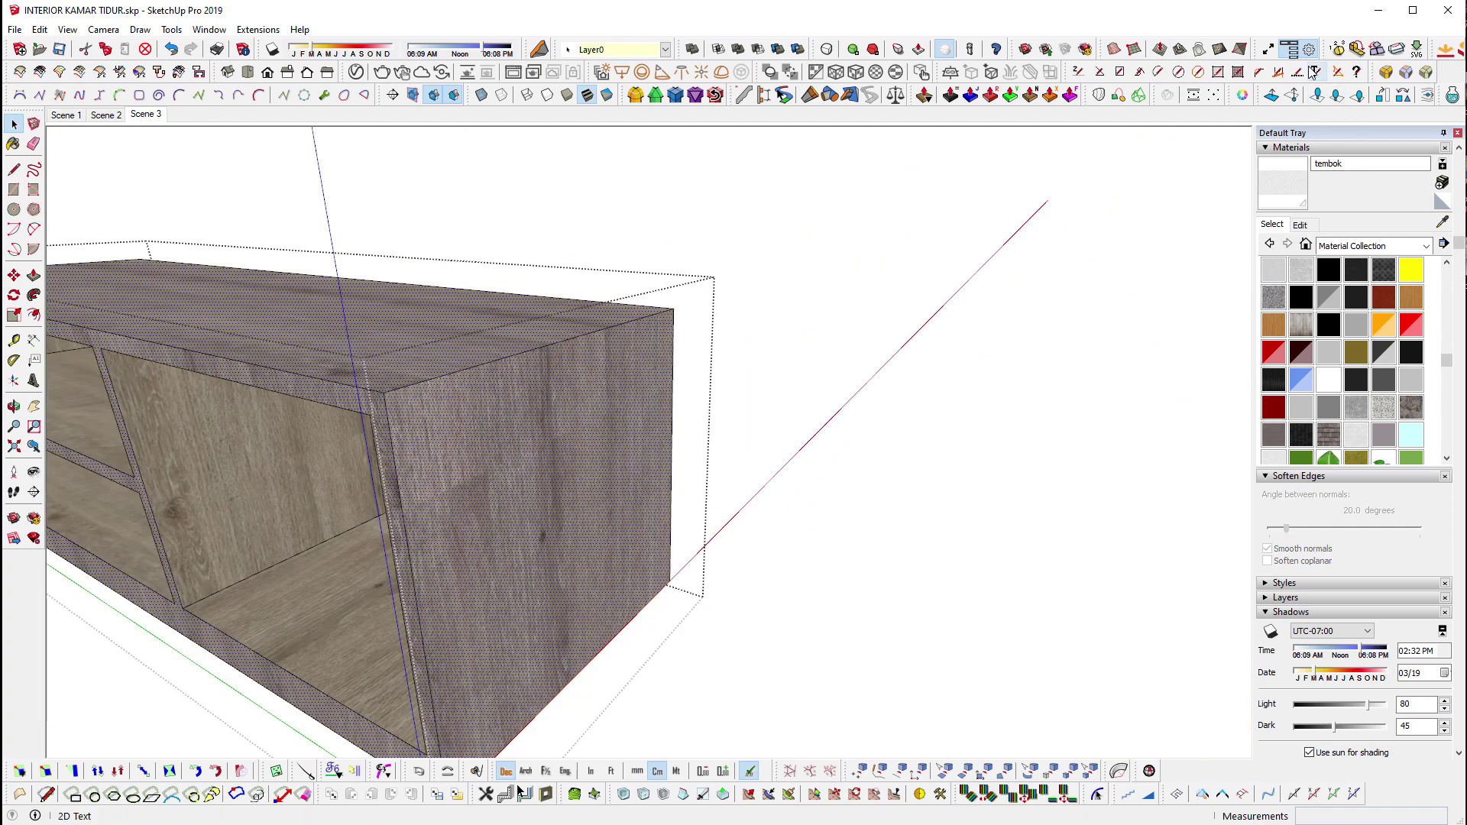
pyautogui.click(1385, 74)
pyautogui.moveTo(859, 409); pyautogui.dragTo(518, 519, button='middle')
pyautogui.press('Escape')
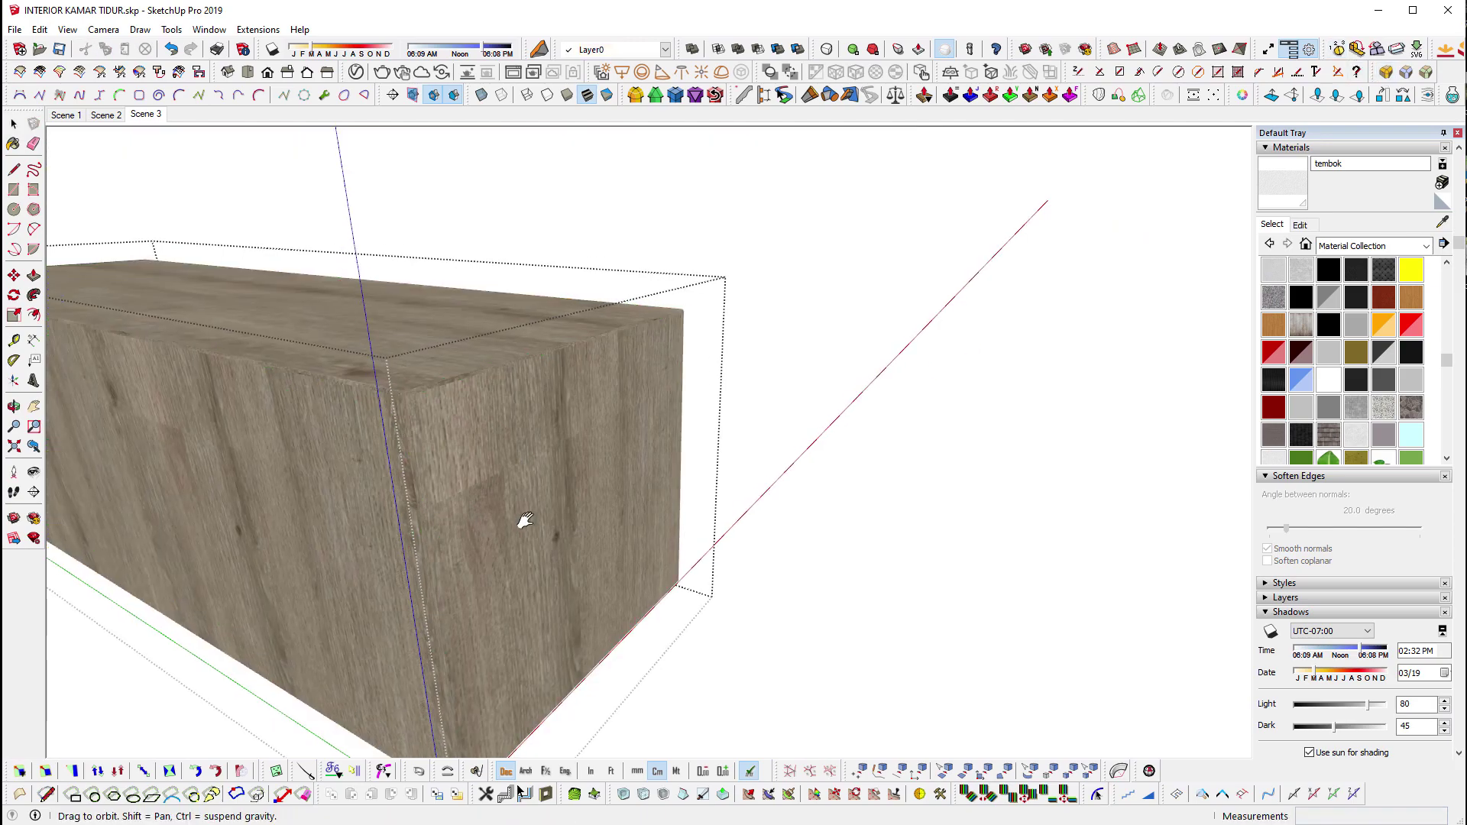
# Inspect the cabinet's end shelves, reselect the cabinet, then clear the selection.
pyautogui.scroll(2, 673, 573)
pyautogui.moveTo(672, 573)
pyautogui.mouseDown(button='middle')
pyautogui.moveTo(334, 550)
pyautogui.moveTo(684, 458)
pyautogui.moveTo(658, 556)
pyautogui.mouseUp(button='middle')
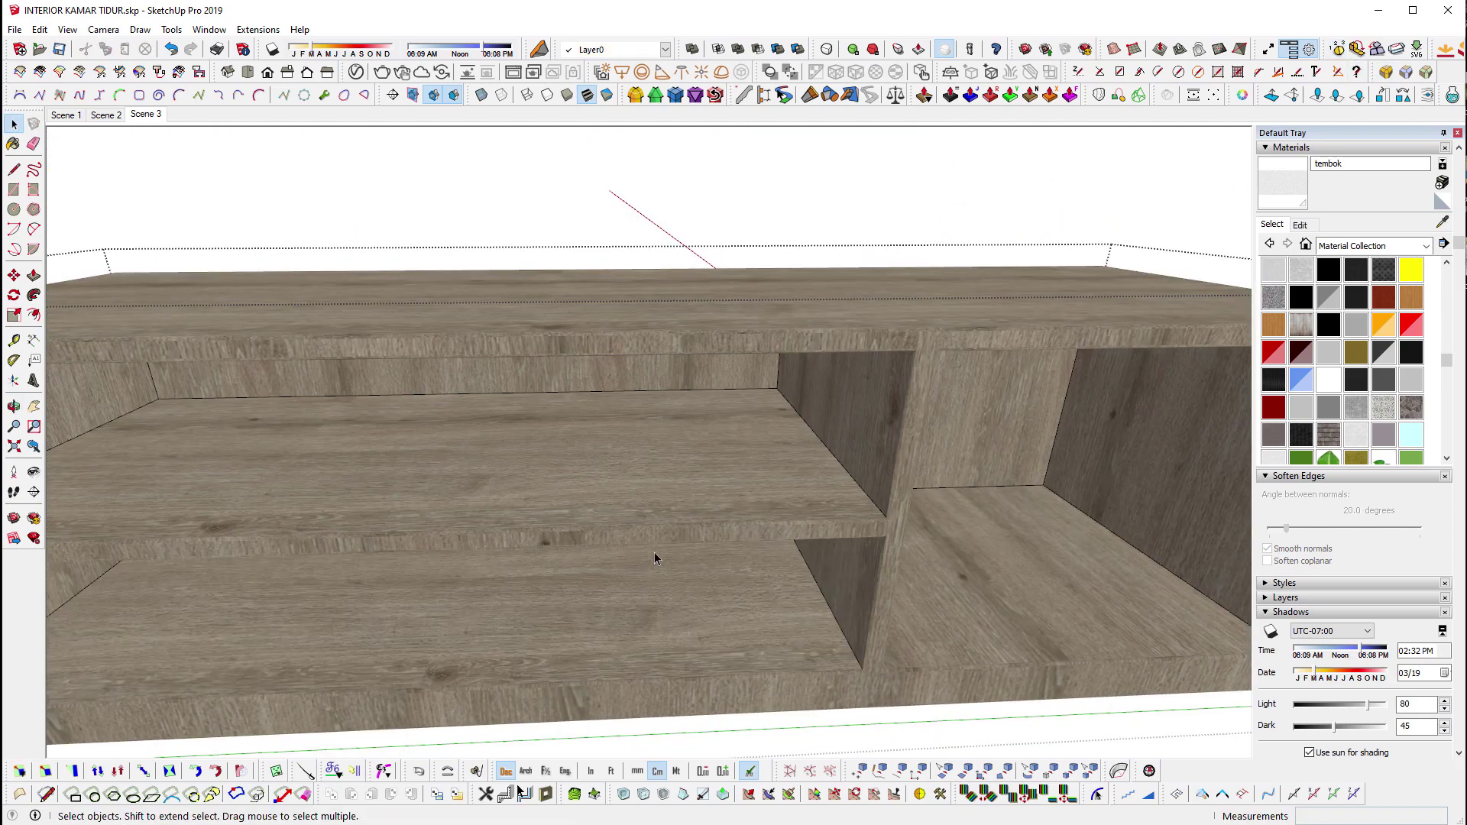
pyautogui.scroll(-3, 658, 557)
pyautogui.scroll(2, 722, 452)
pyautogui.click(722, 452)
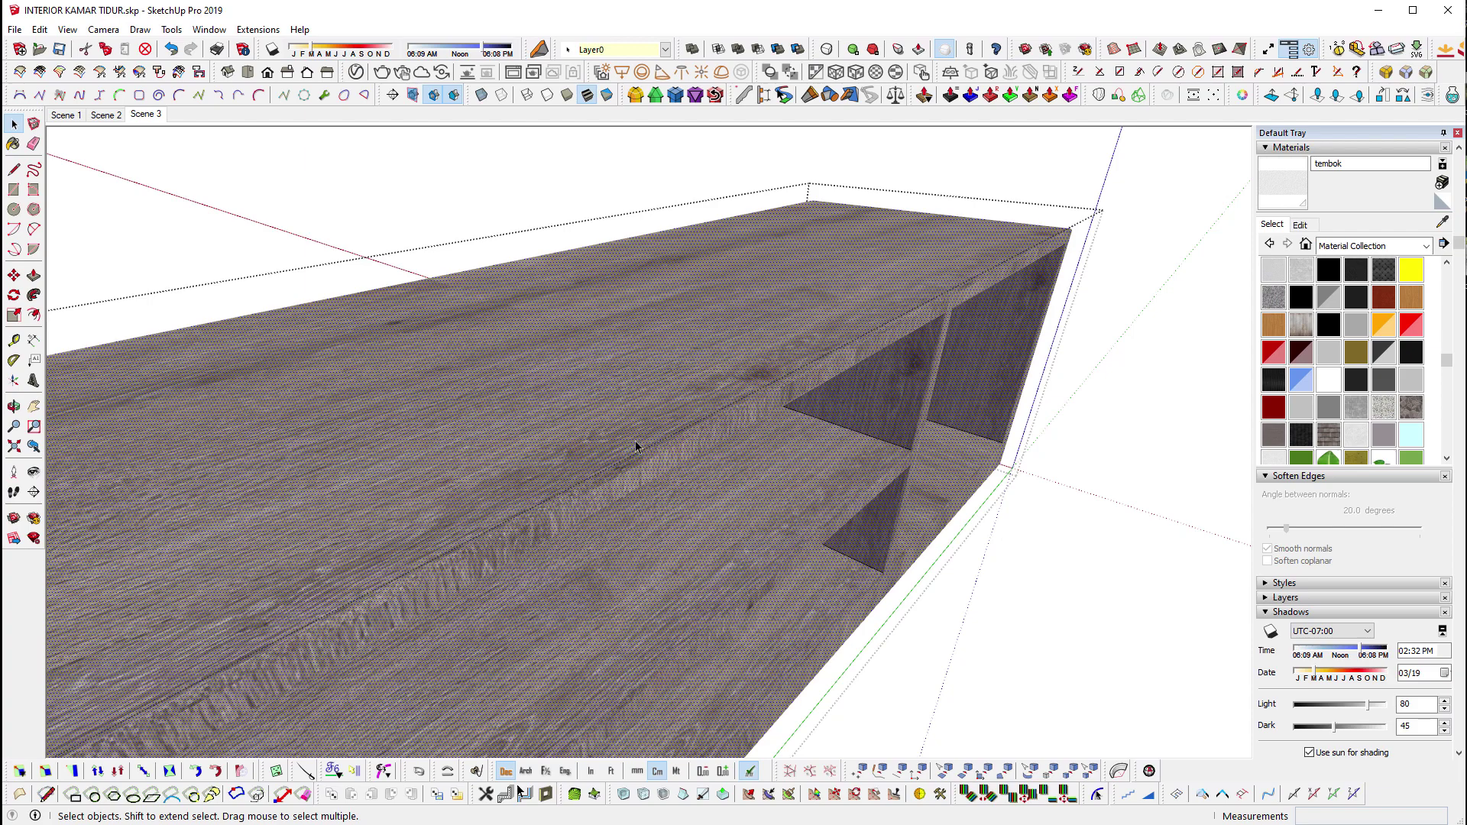
pyautogui.scroll(-3, 636, 447)
pyautogui.scroll(3, 553, 471)
pyautogui.moveTo(502, 541)
pyautogui.mouseDown(button='middle')
pyautogui.moveTo(180, 523)
pyautogui.moveTo(515, 599)
pyautogui.mouseUp(button='middle')
pyautogui.scroll(2, 454, 540)
pyautogui.scroll(2, 454, 539)
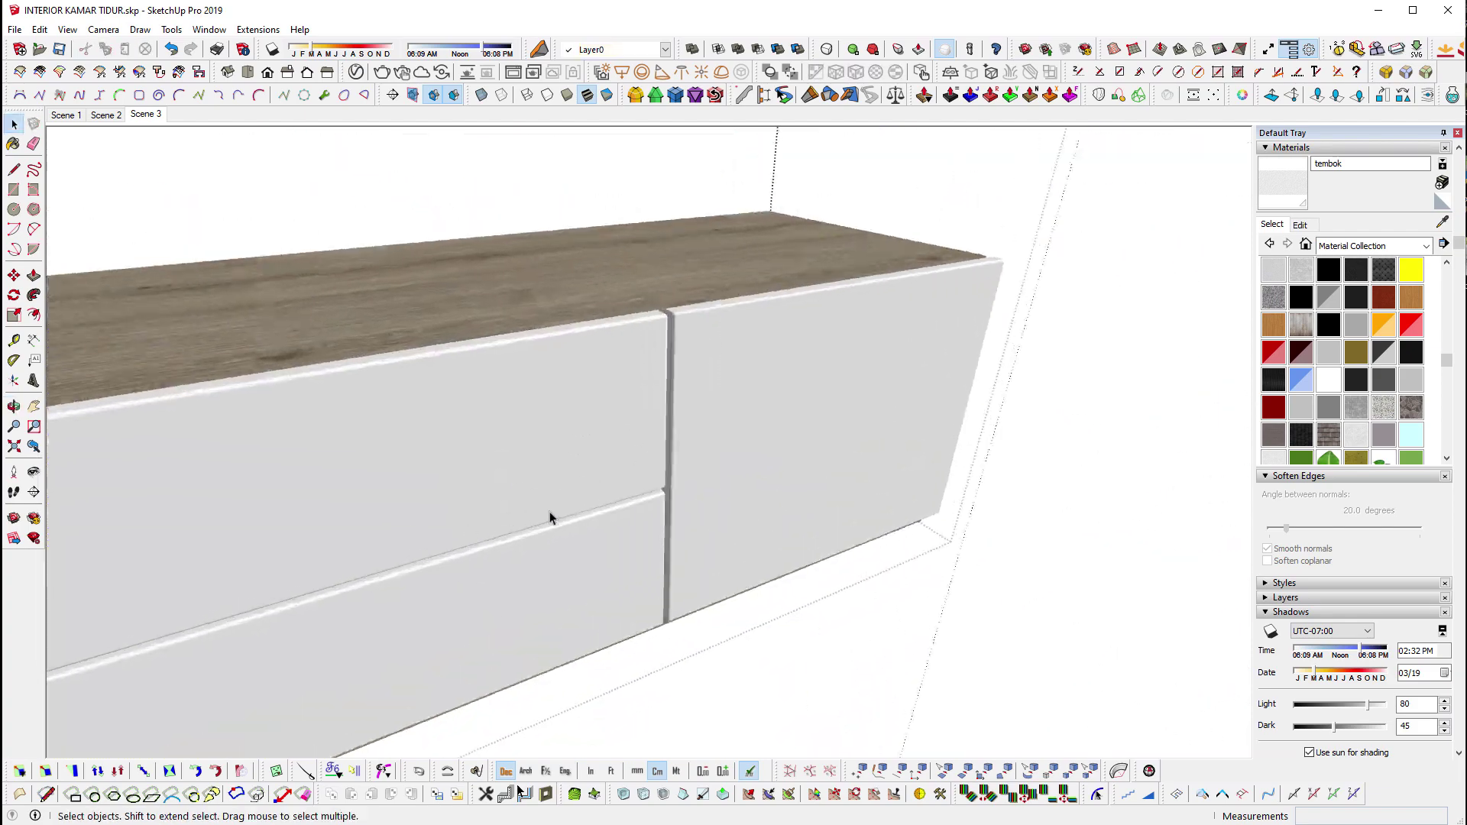
pyautogui.scroll(2, 549, 511)
pyautogui.click(601, 506)
# Orbit out to look down over the room.
pyautogui.scroll(-3, 605, 489)
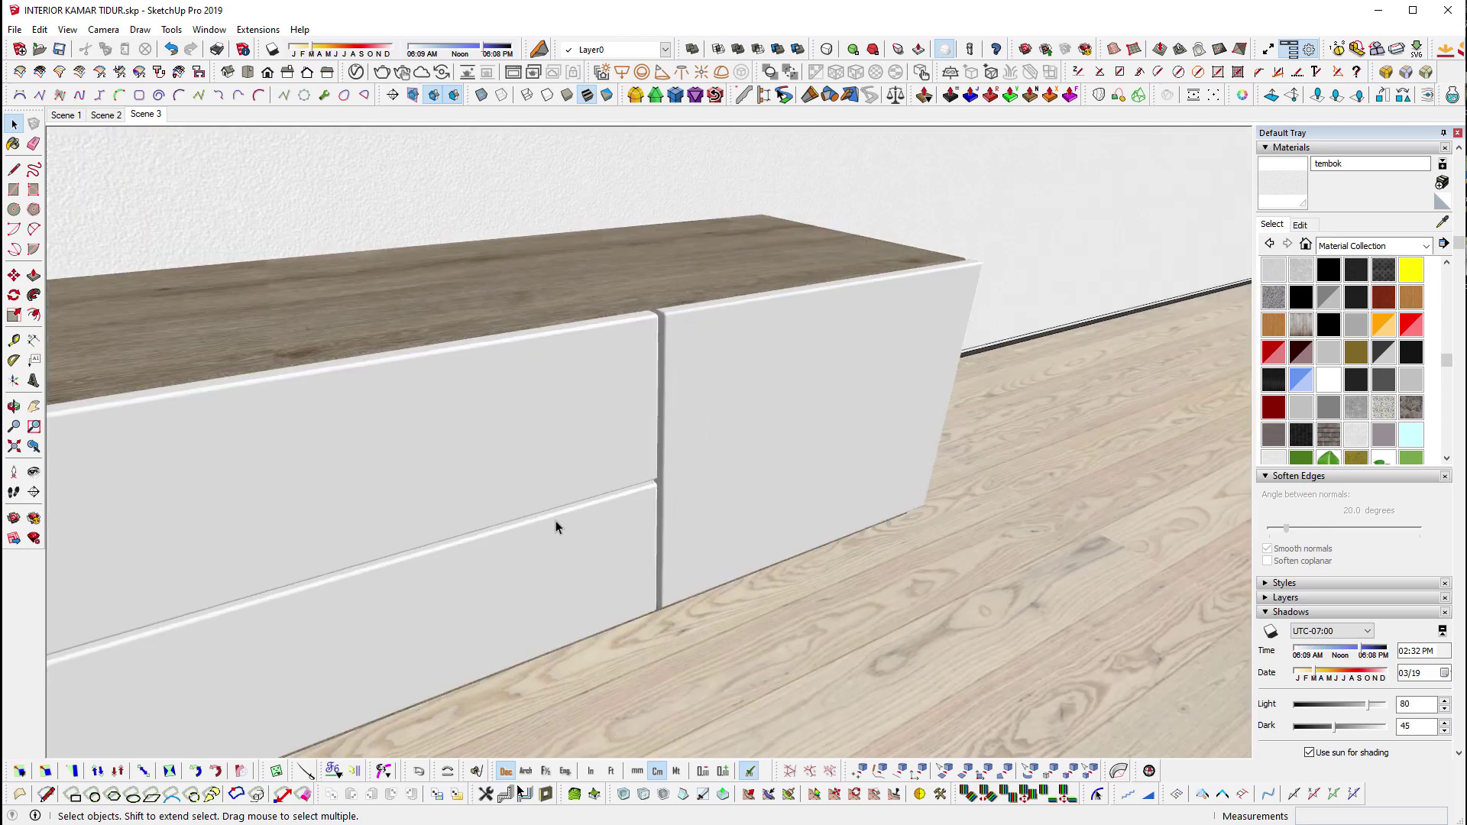
pyautogui.scroll(-2, 557, 524)
pyautogui.moveTo(583, 540)
pyautogui.mouseDown(button='middle')
pyautogui.moveTo(749, 512)
pyautogui.moveTo(1042, 497)
pyautogui.mouseUp(button='middle')
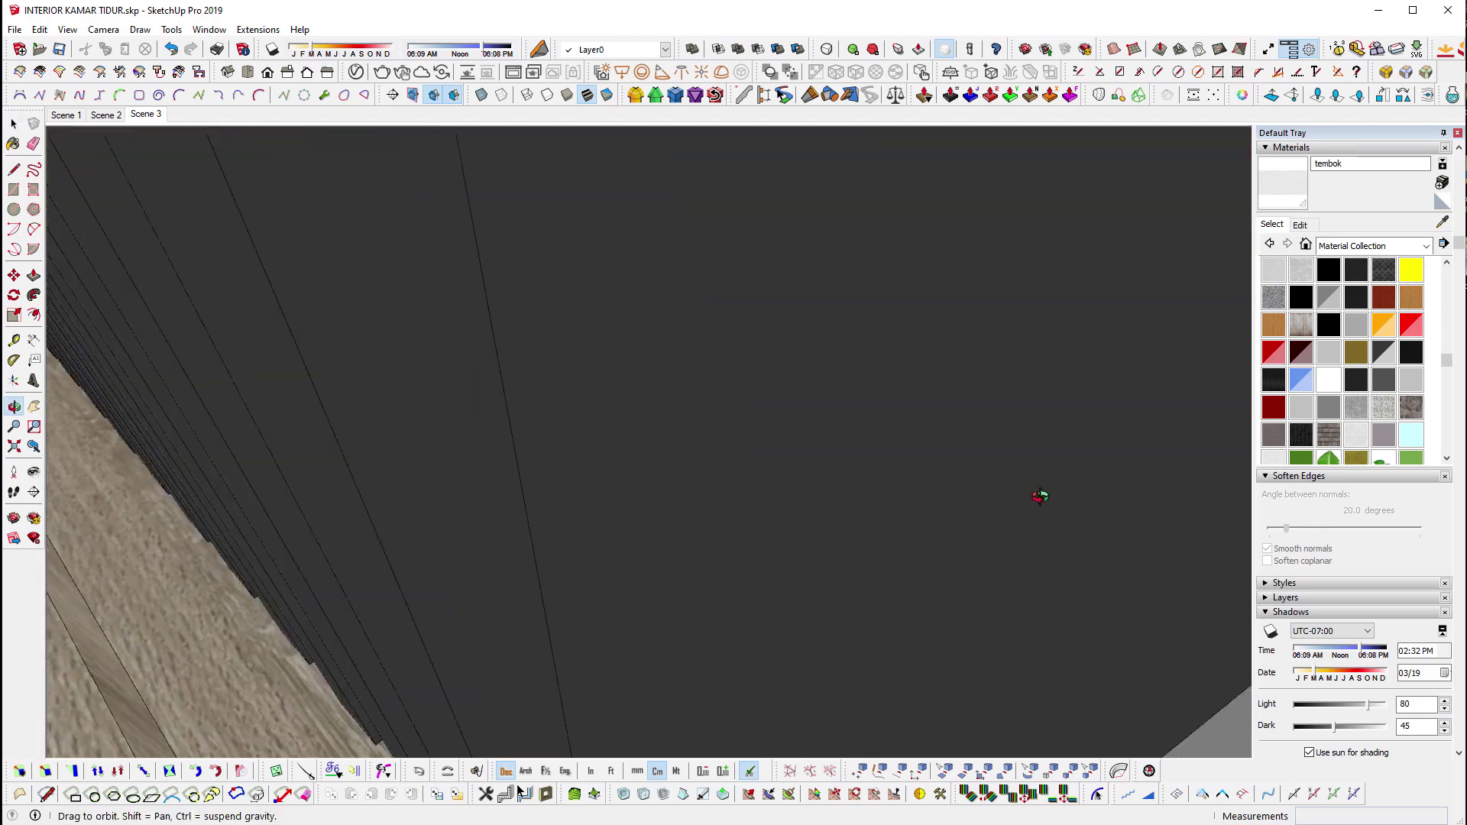
pyautogui.scroll(-5, 953, 448)
pyautogui.scroll(4, 1014, 351)
# Open the slat component and box-select all slats in wireframe view.
pyautogui.scroll(3, 1015, 351)
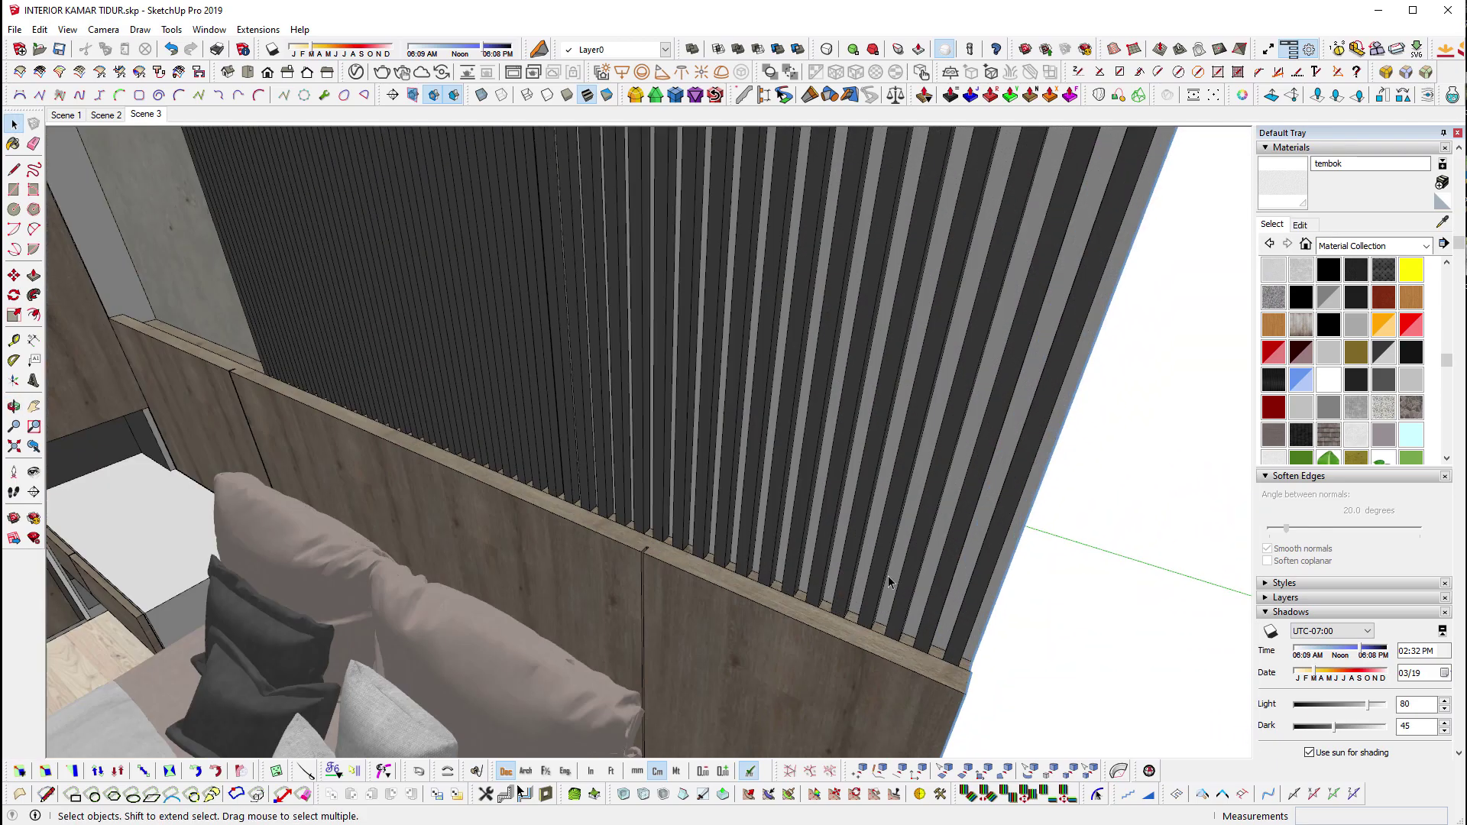
pyautogui.doubleClick(909, 591)
pyautogui.moveTo(831, 676)
pyautogui.mouseDown(button='middle')
pyautogui.moveTo(917, 581)
pyautogui.moveTo(1006, 550)
pyautogui.mouseUp(button='middle')
pyautogui.hotkey('alt', 'w')
pyautogui.moveTo(1178, 495); pyautogui.dragTo(256, 512)
pyautogui.moveTo(256, 511); pyautogui.dragTo(574, 528, button='middle')
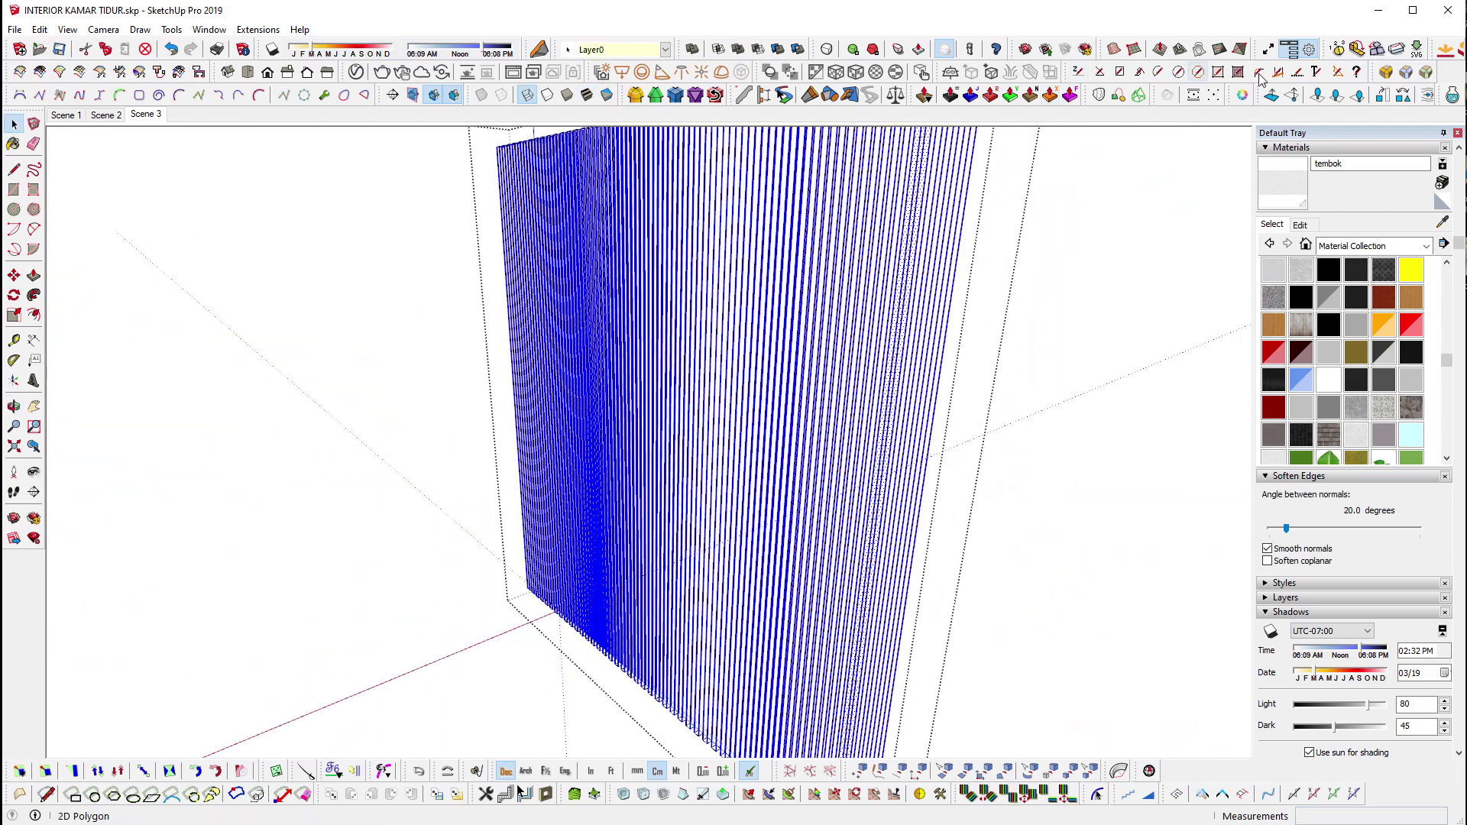
# Round all selected slats at 0.30 cm offset with 4 segments and inspect them.
pyautogui.click(1013, 355)
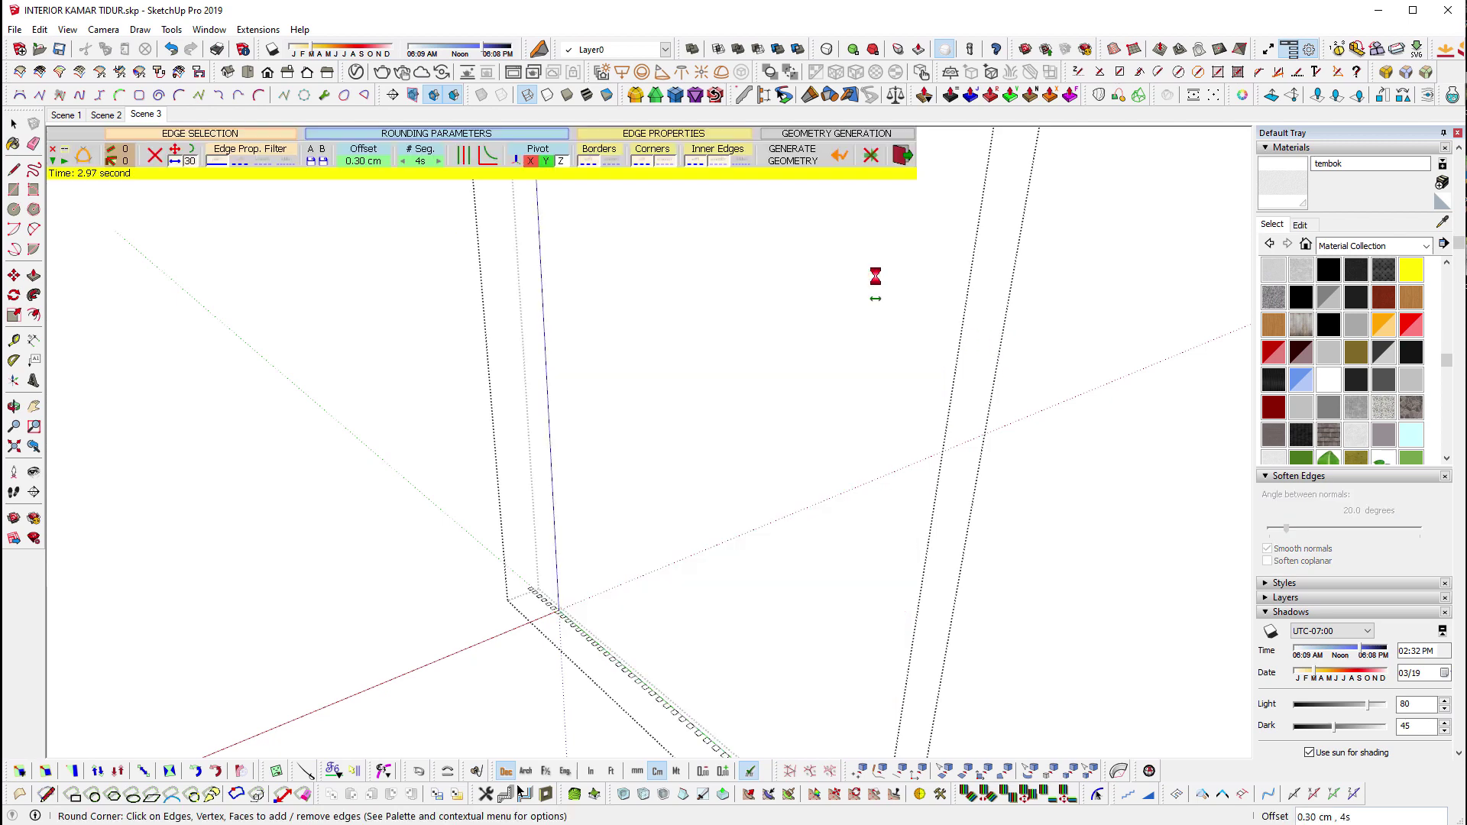
pyautogui.press('space')
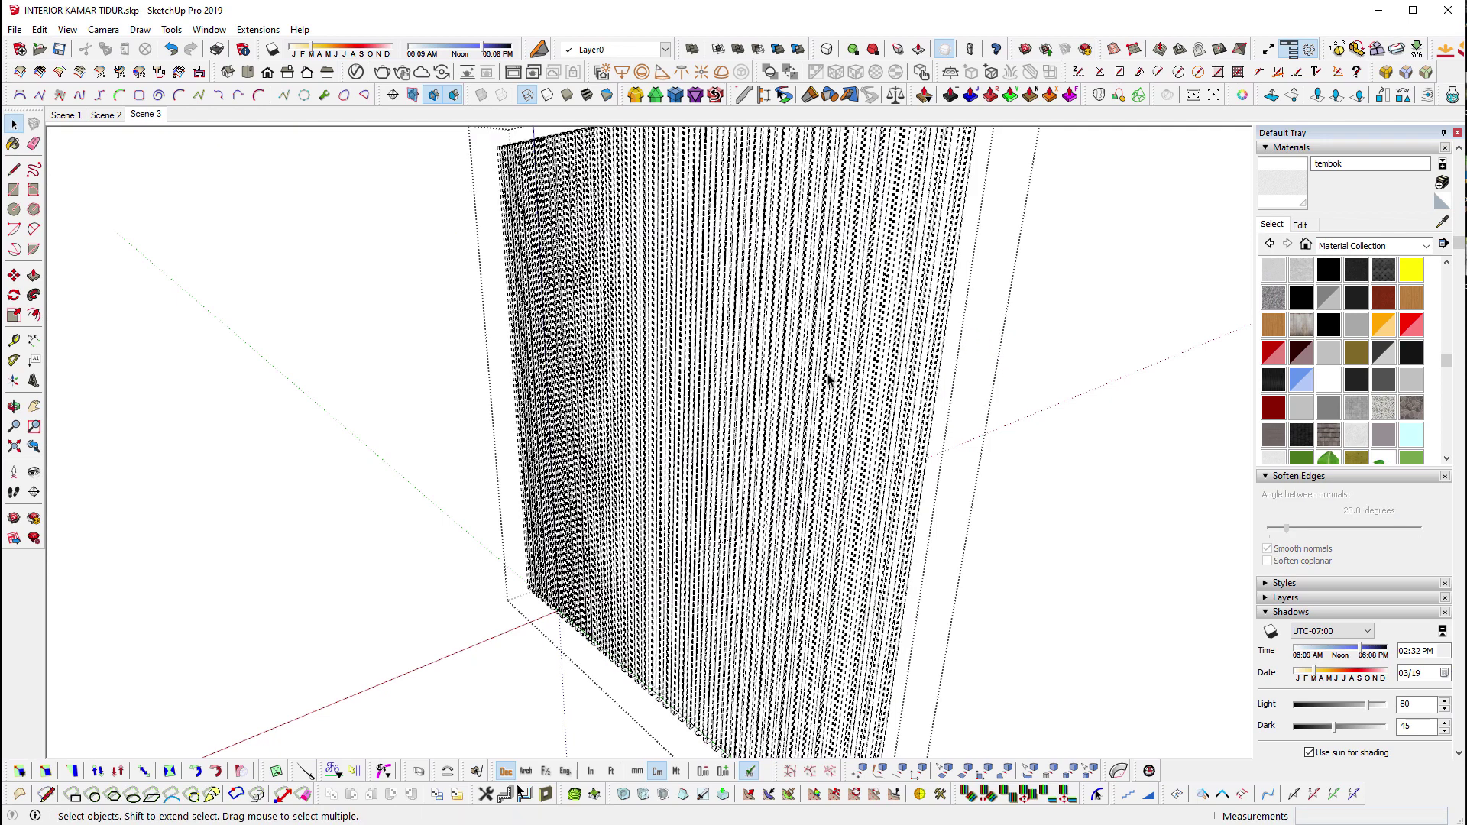
pyautogui.moveTo(829, 379)
pyautogui.mouseDown(button='middle')
pyautogui.moveTo(823, 393)
pyautogui.moveTo(922, 435)
pyautogui.mouseUp(button='middle')
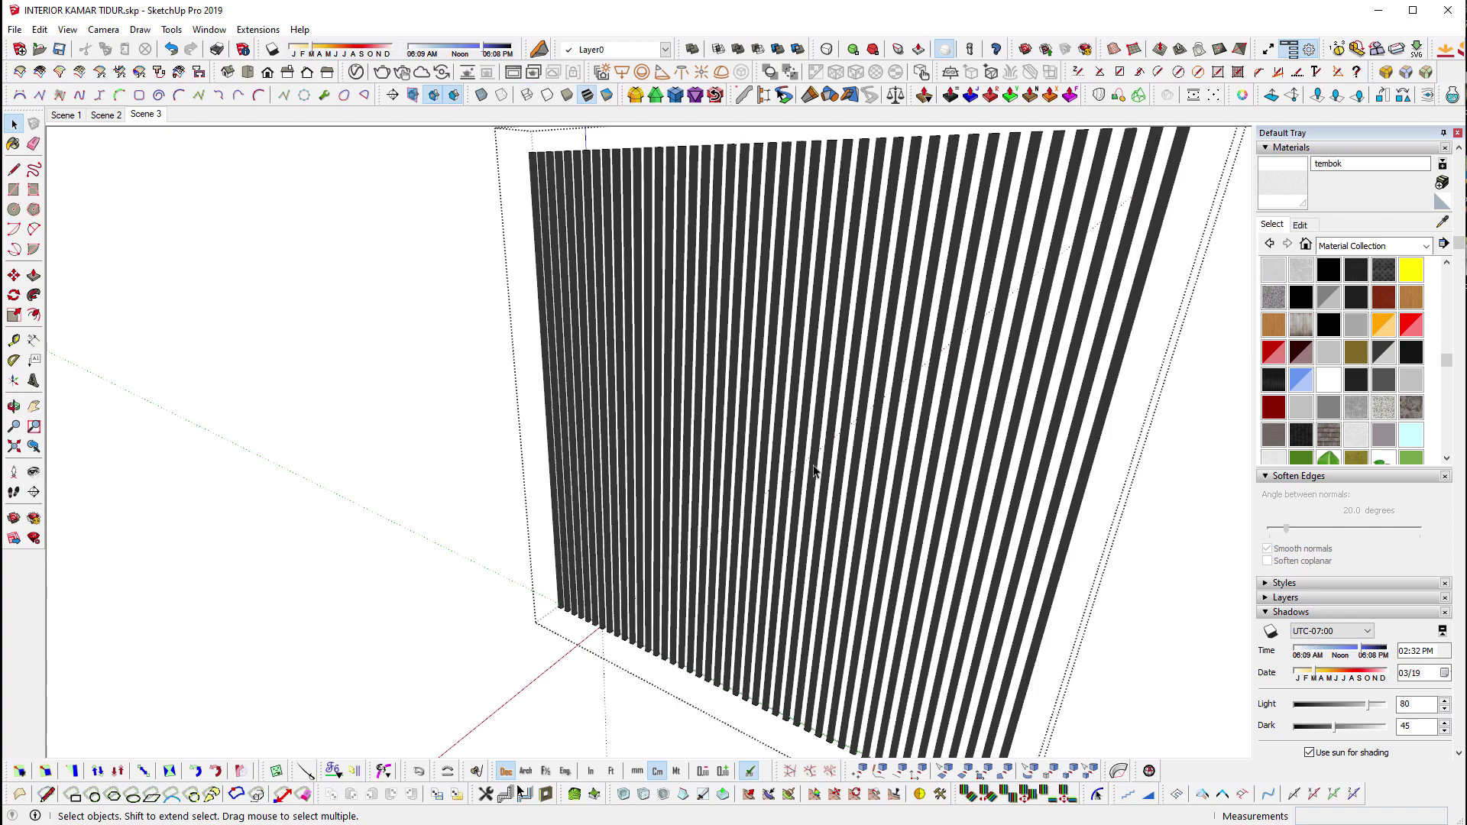
pyautogui.scroll(-5, 790, 468)
pyautogui.scroll(3, 856, 611)
pyautogui.scroll(3, 764, 649)
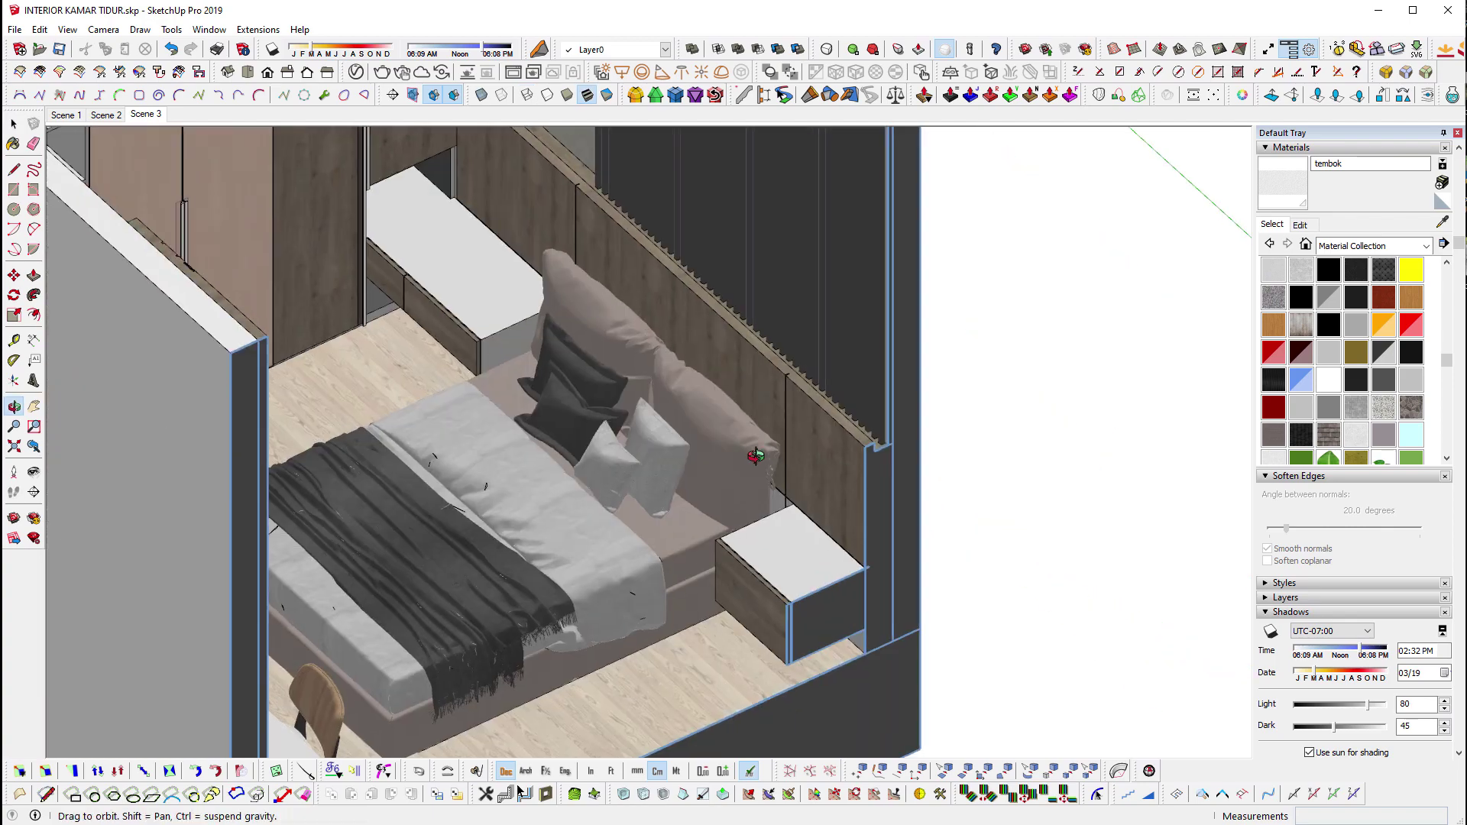
pyautogui.scroll(3, 816, 667)
# Open the bedside table group and run Round Corner on it.
pyautogui.scroll(3, 817, 667)
pyautogui.doubleClick(732, 527)
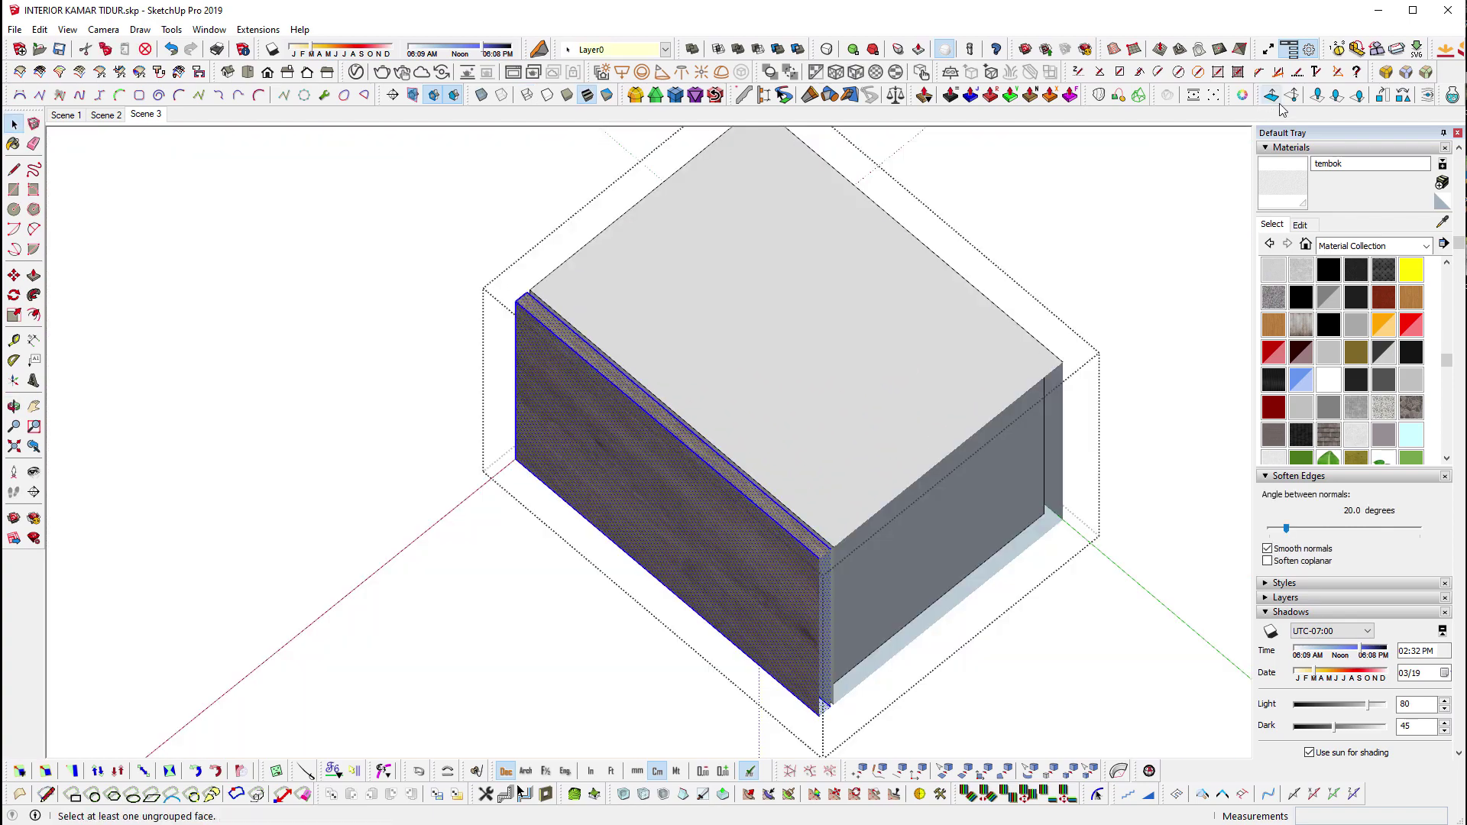
pyautogui.click(1384, 74)
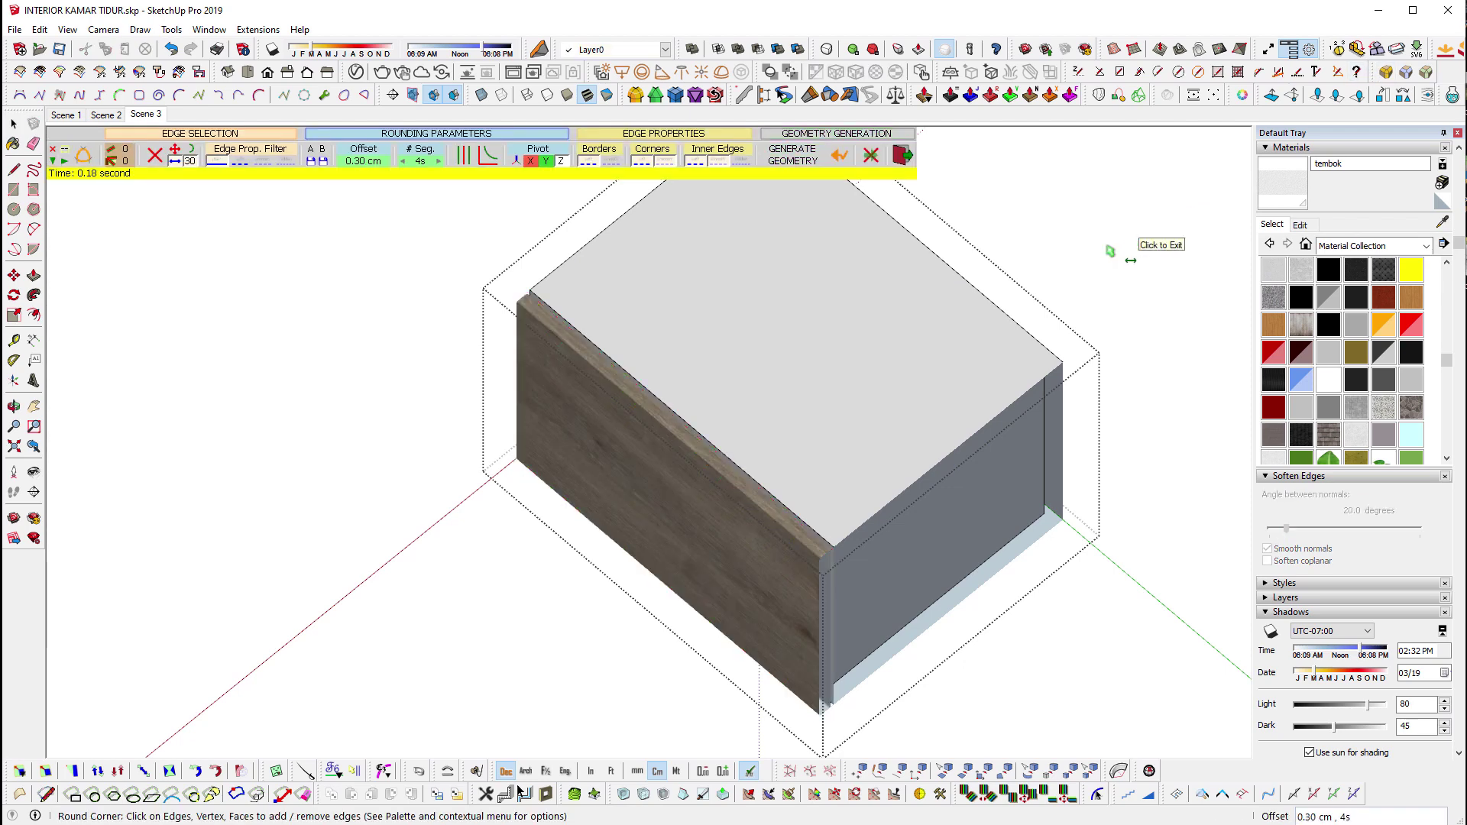
pyautogui.press('space')
# Select the whole nightstand box and apply Round Corner to its edges.
pyautogui.tripleClick(801, 346)
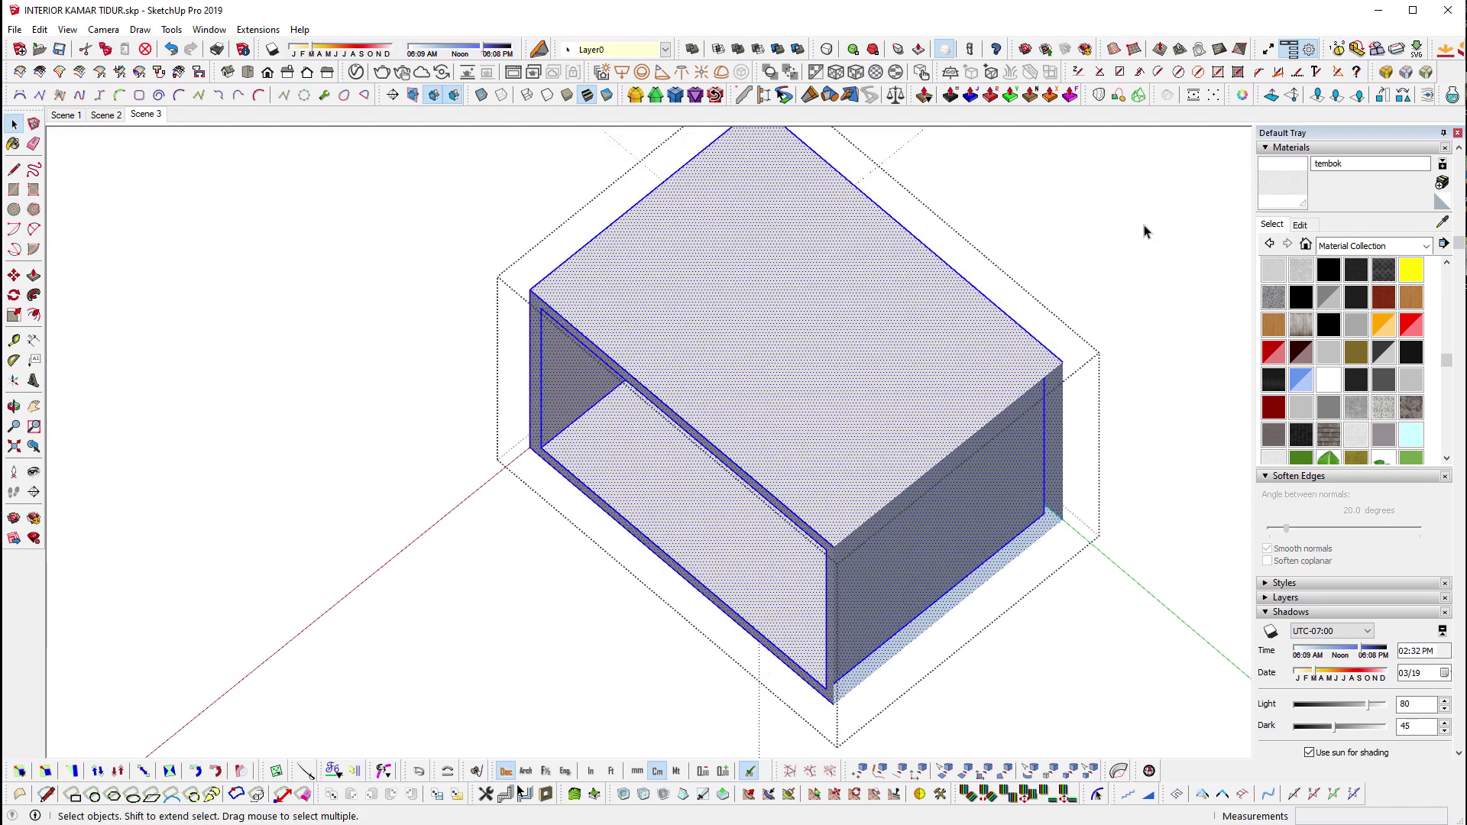
pyautogui.moveTo(917, 356)
pyautogui.mouseDown(button='middle')
pyautogui.moveTo(583, 318)
pyautogui.moveTo(495, 279)
pyautogui.moveTo(476, 305)
pyautogui.moveTo(634, 201)
pyautogui.moveTo(687, 191)
pyautogui.mouseUp(button='middle')
pyautogui.click(1384, 74)
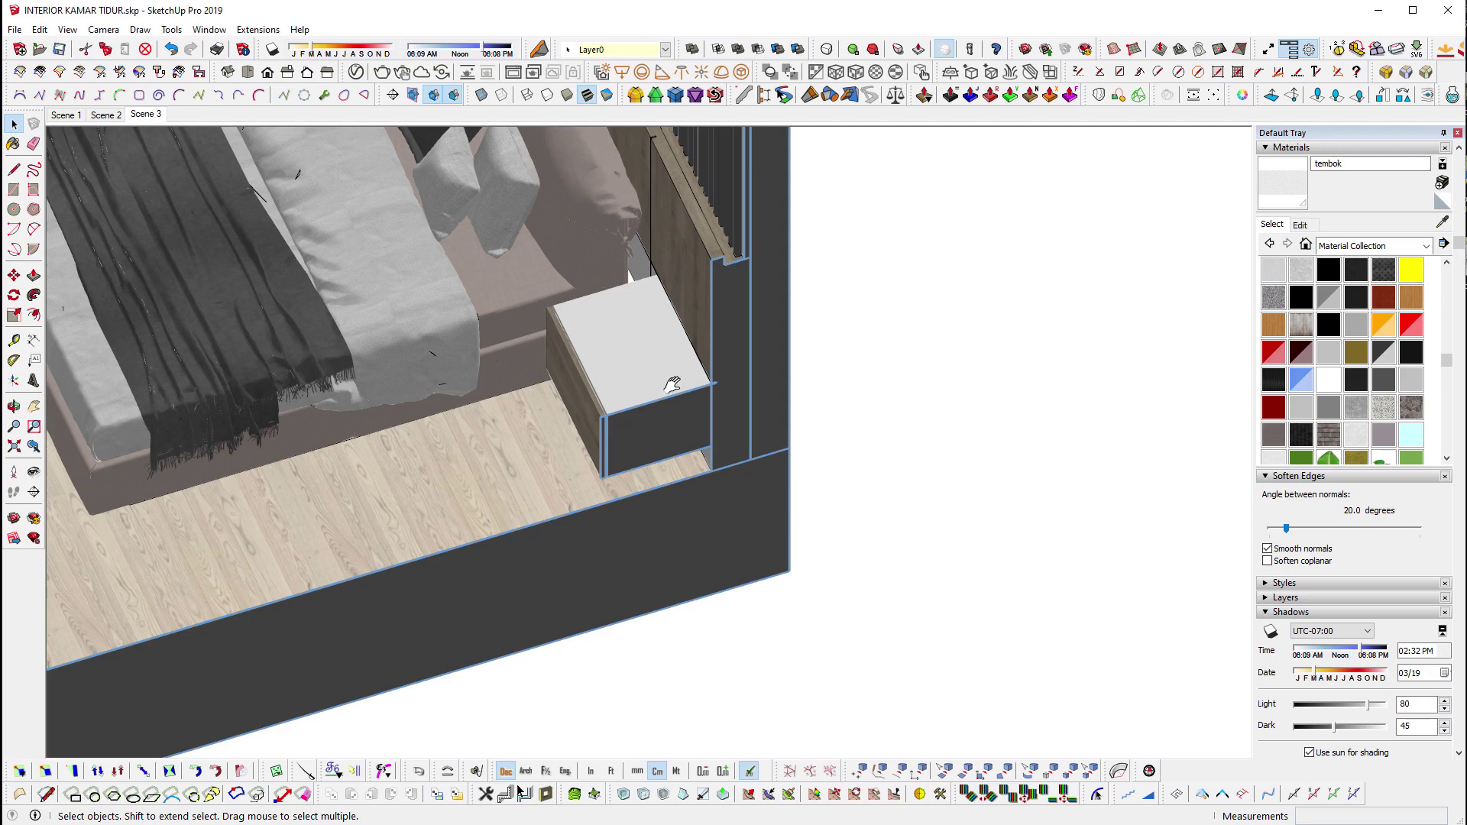
# Round the edges of the wood wall panel beside the nightstand.
pyautogui.scroll(5, 671, 383)
pyautogui.moveTo(940, 612); pyautogui.dragTo(1153, 458, button='middle')
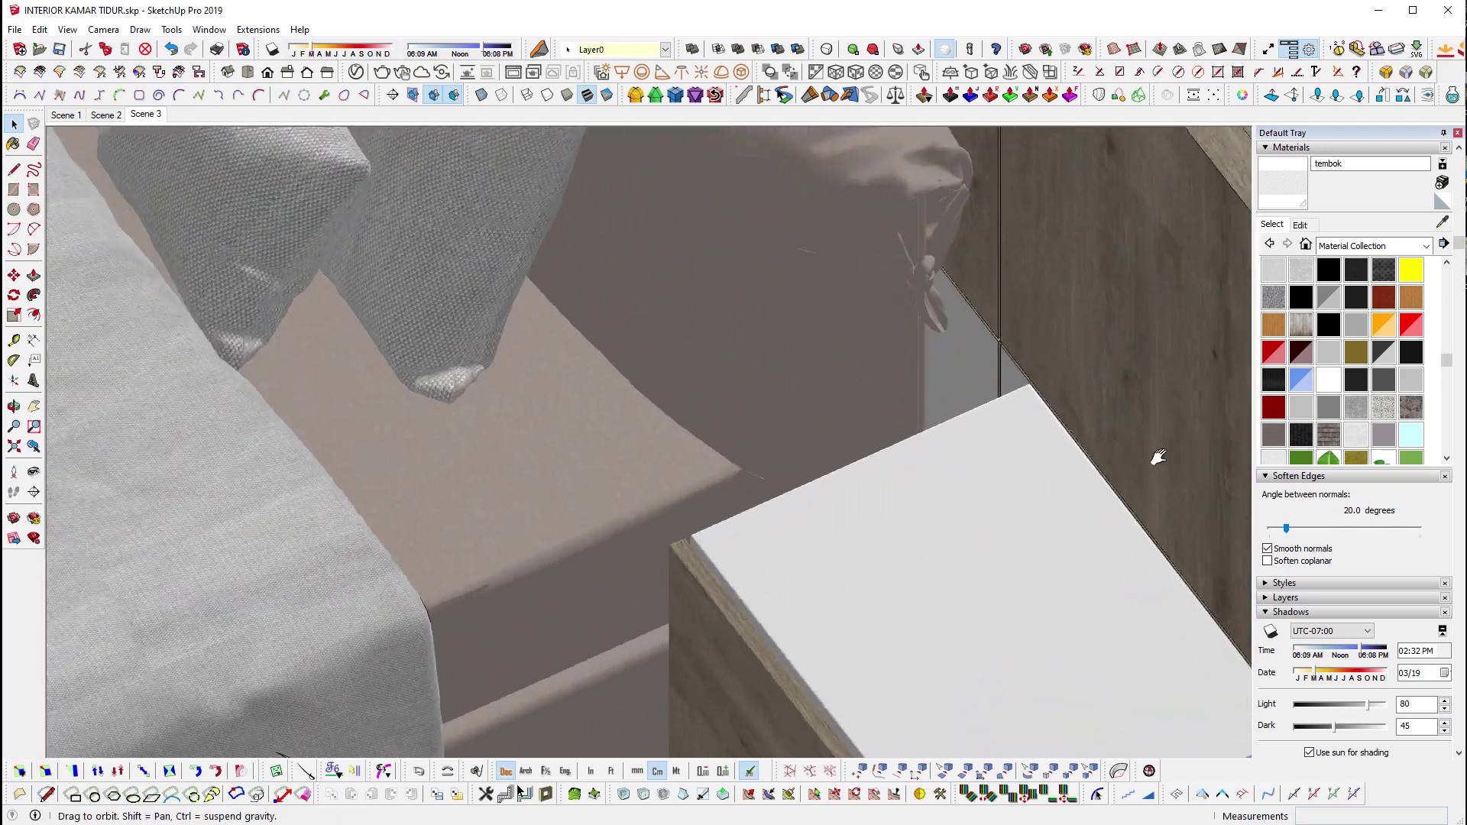
pyautogui.scroll(3, 907, 540)
pyautogui.scroll(3, 906, 540)
pyautogui.keyDown('shift'); pyautogui.moveTo(906, 538); pyautogui.dragTo(1074, 429, button='middle'); pyautogui.keyUp('shift')
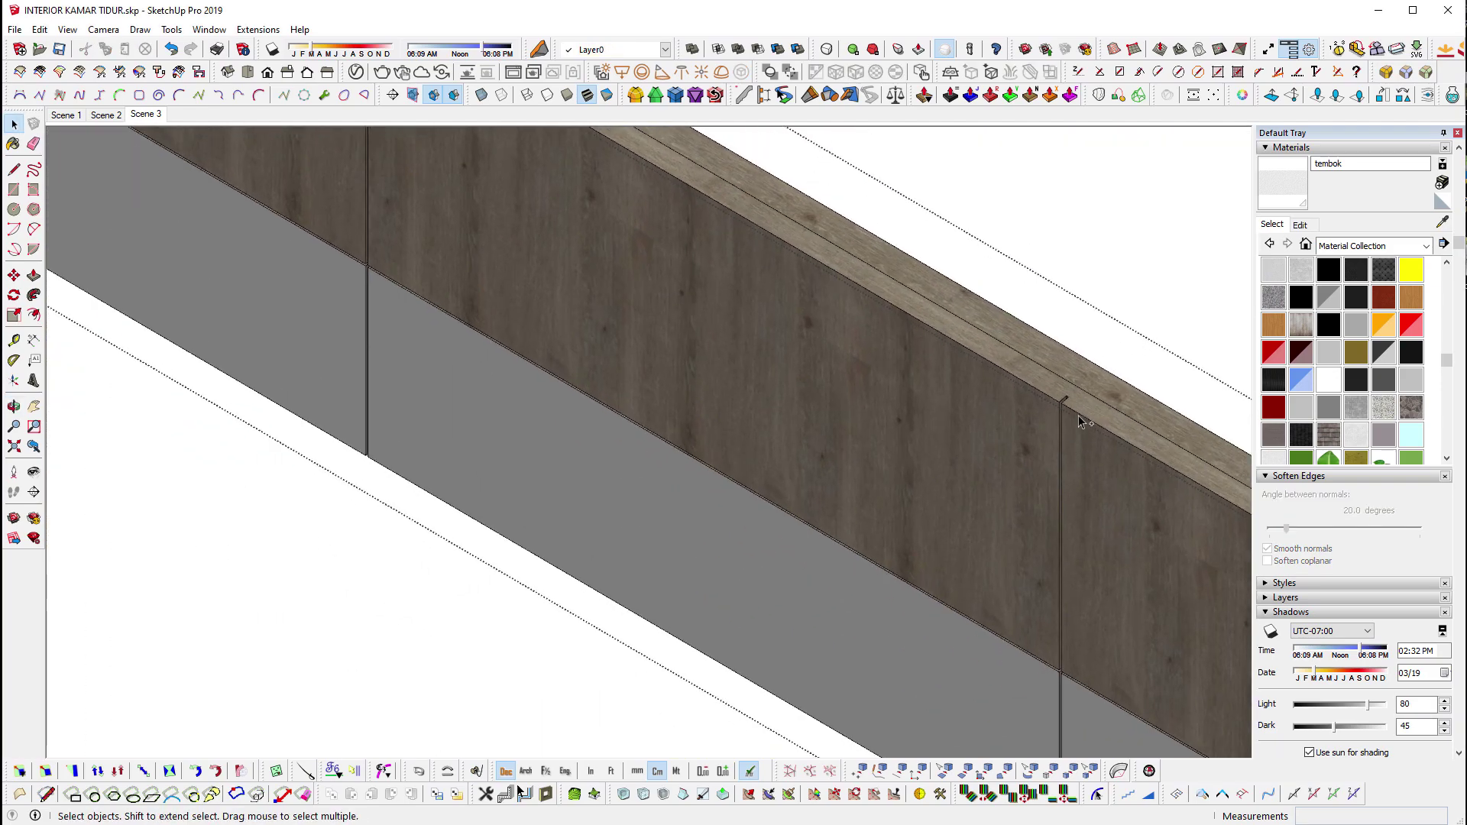
pyautogui.click(1075, 430)
pyautogui.keyDown('shift'); pyautogui.moveTo(850, 384); pyautogui.dragTo(684, 403, button='middle'); pyautogui.keyUp('shift')
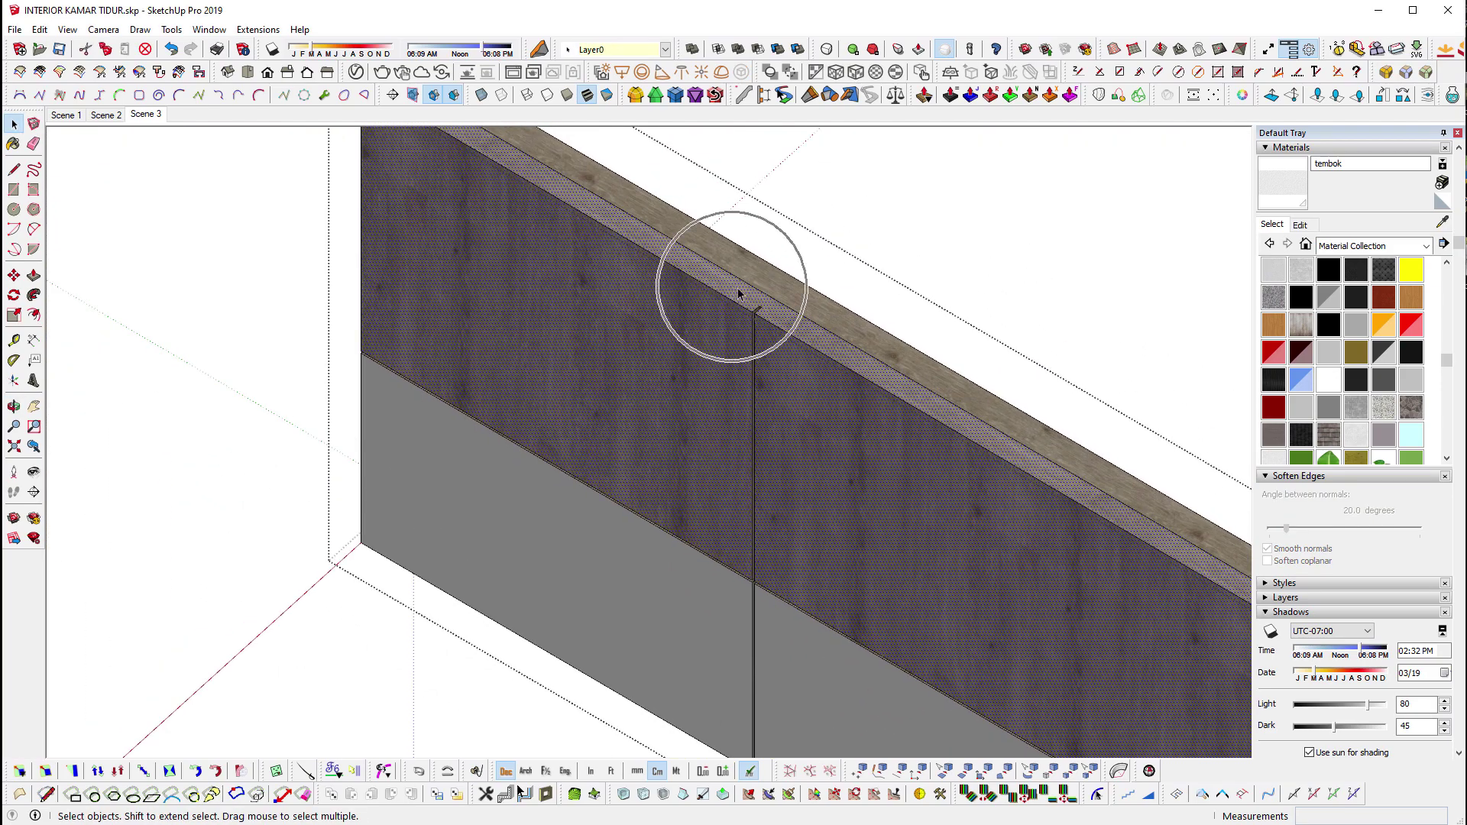
pyautogui.scroll(1, 738, 293)
pyautogui.click(1386, 72)
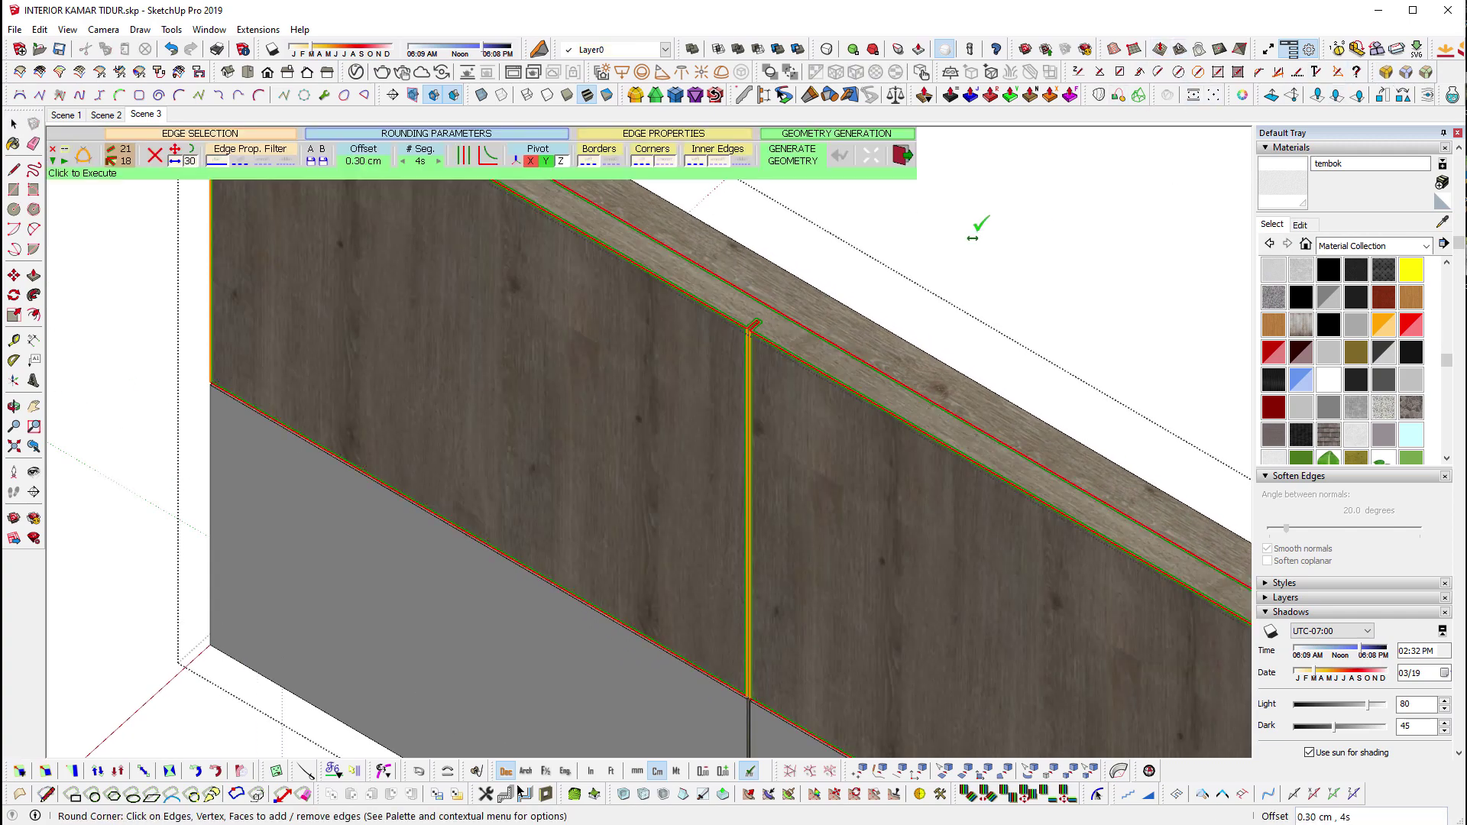
# Open the bed-base box group and select its geometry.
pyautogui.scroll(-3, 728, 345)
pyautogui.scroll(-3, 835, 492)
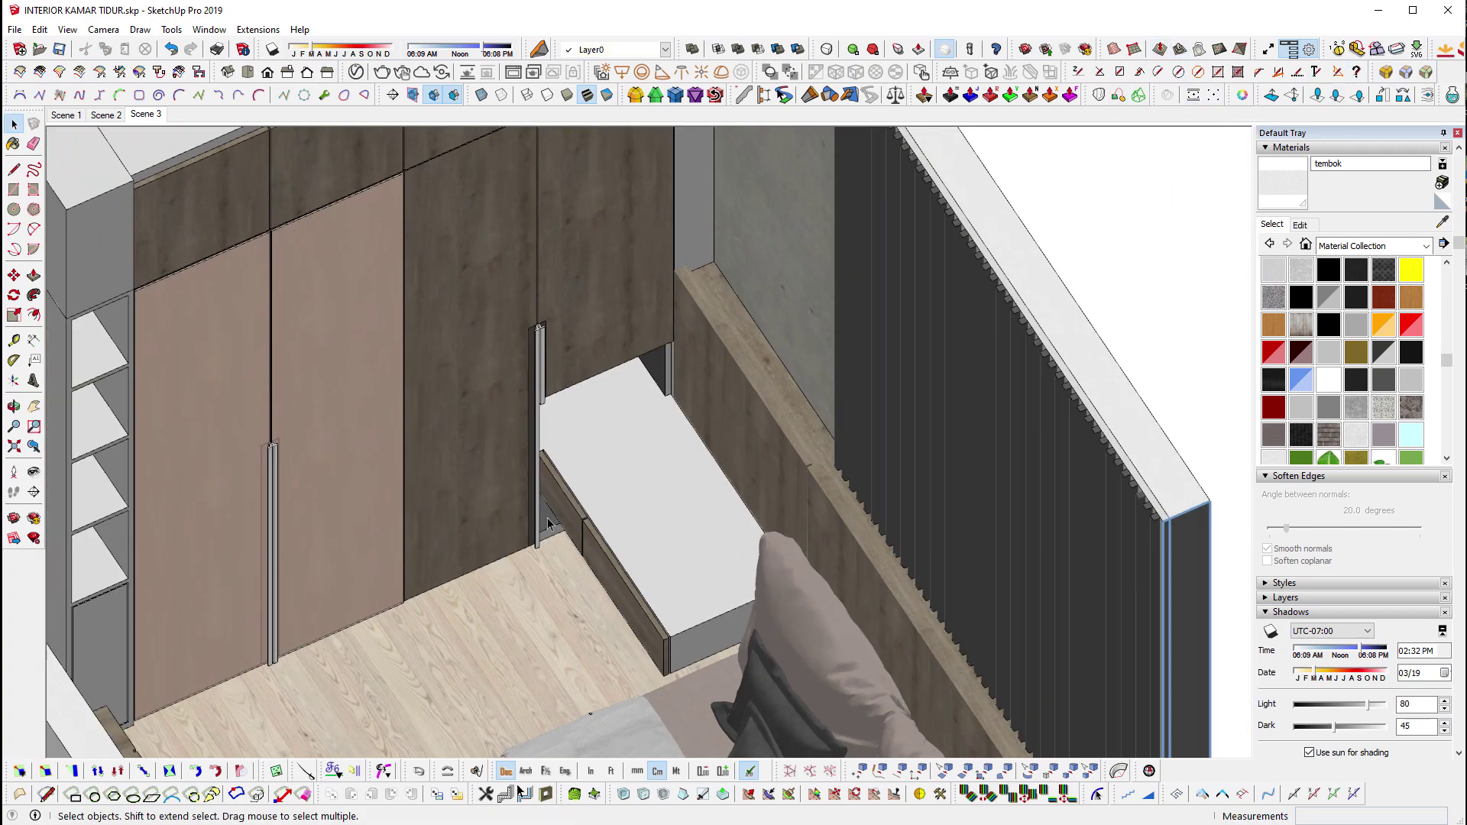
pyautogui.doubleClick(741, 599)
pyautogui.scroll(2, 742, 599)
pyautogui.click(915, 538)
# Round all edges of the bed-base box and close its group.
pyautogui.doubleClick(915, 542)
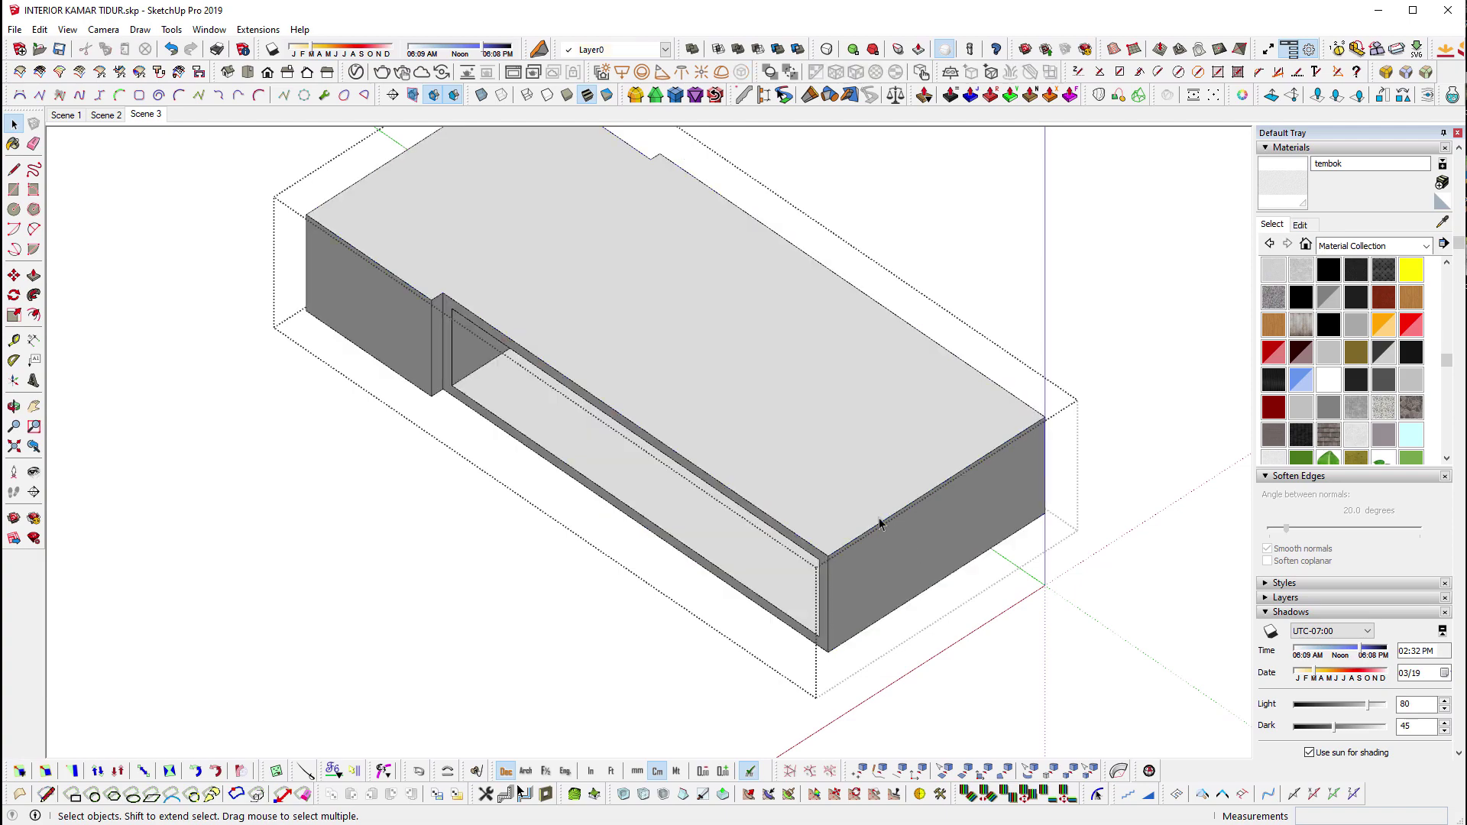
pyautogui.scroll(2, 856, 584)
pyautogui.tripleClick(856, 585)
pyautogui.scroll(-3, 833, 473)
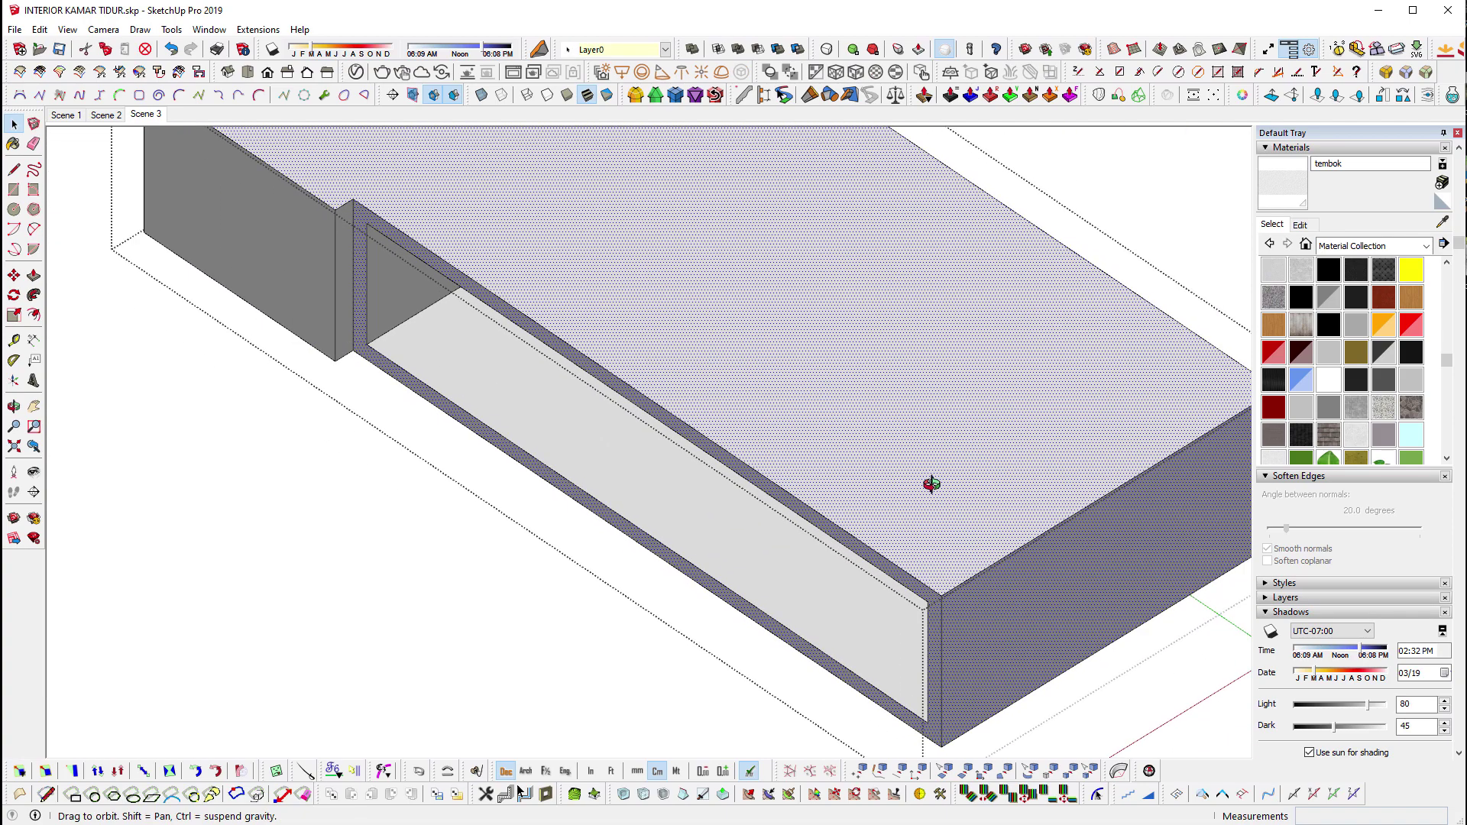
pyautogui.moveTo(930, 484)
pyautogui.mouseDown(button='middle')
pyautogui.moveTo(782, 223)
pyautogui.moveTo(602, 596)
pyautogui.moveTo(475, 469)
pyautogui.mouseUp(button='middle')
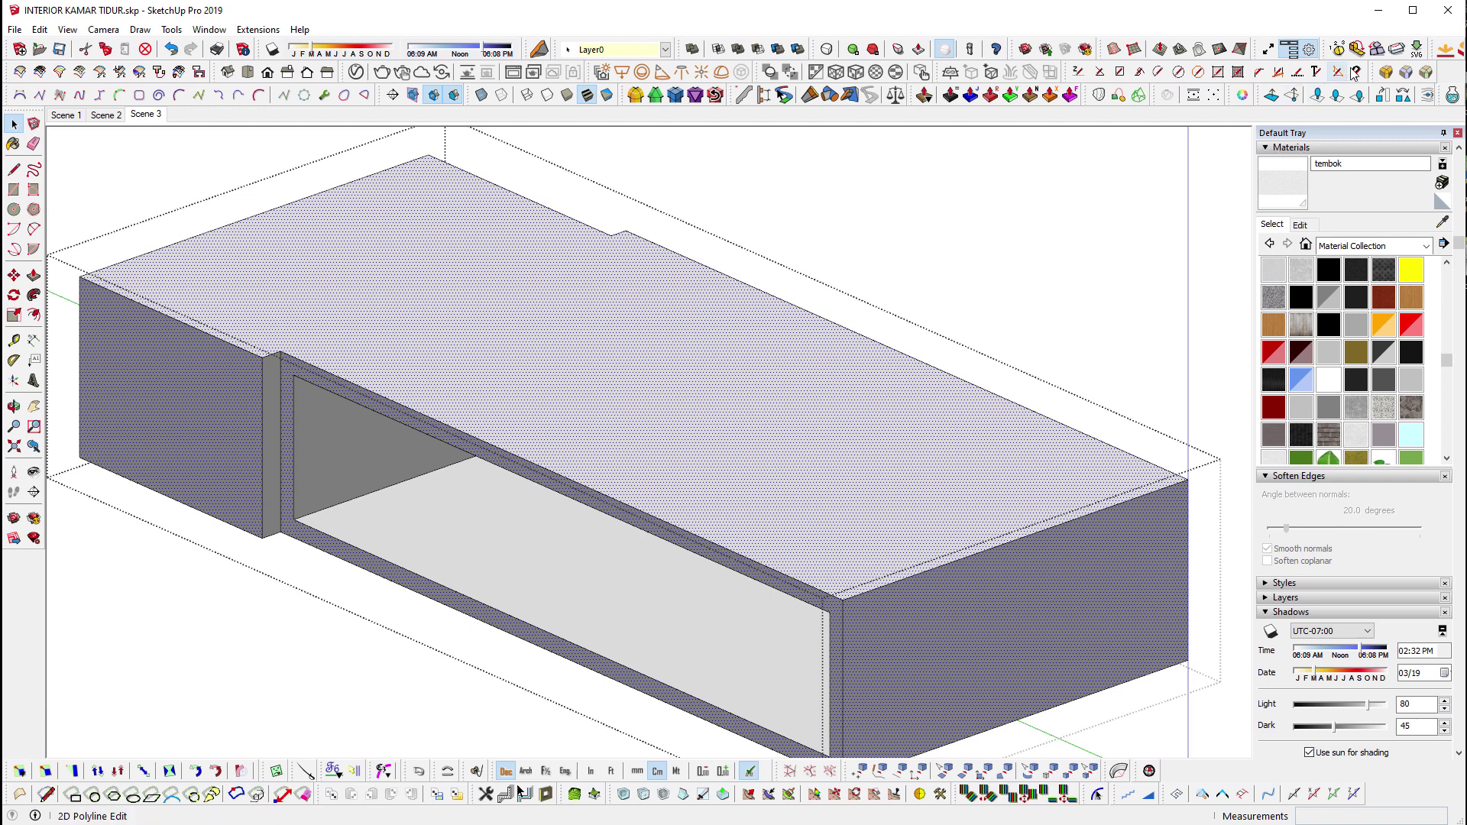
pyautogui.click(524, 793)
pyautogui.press('Return')
pyautogui.press('space')
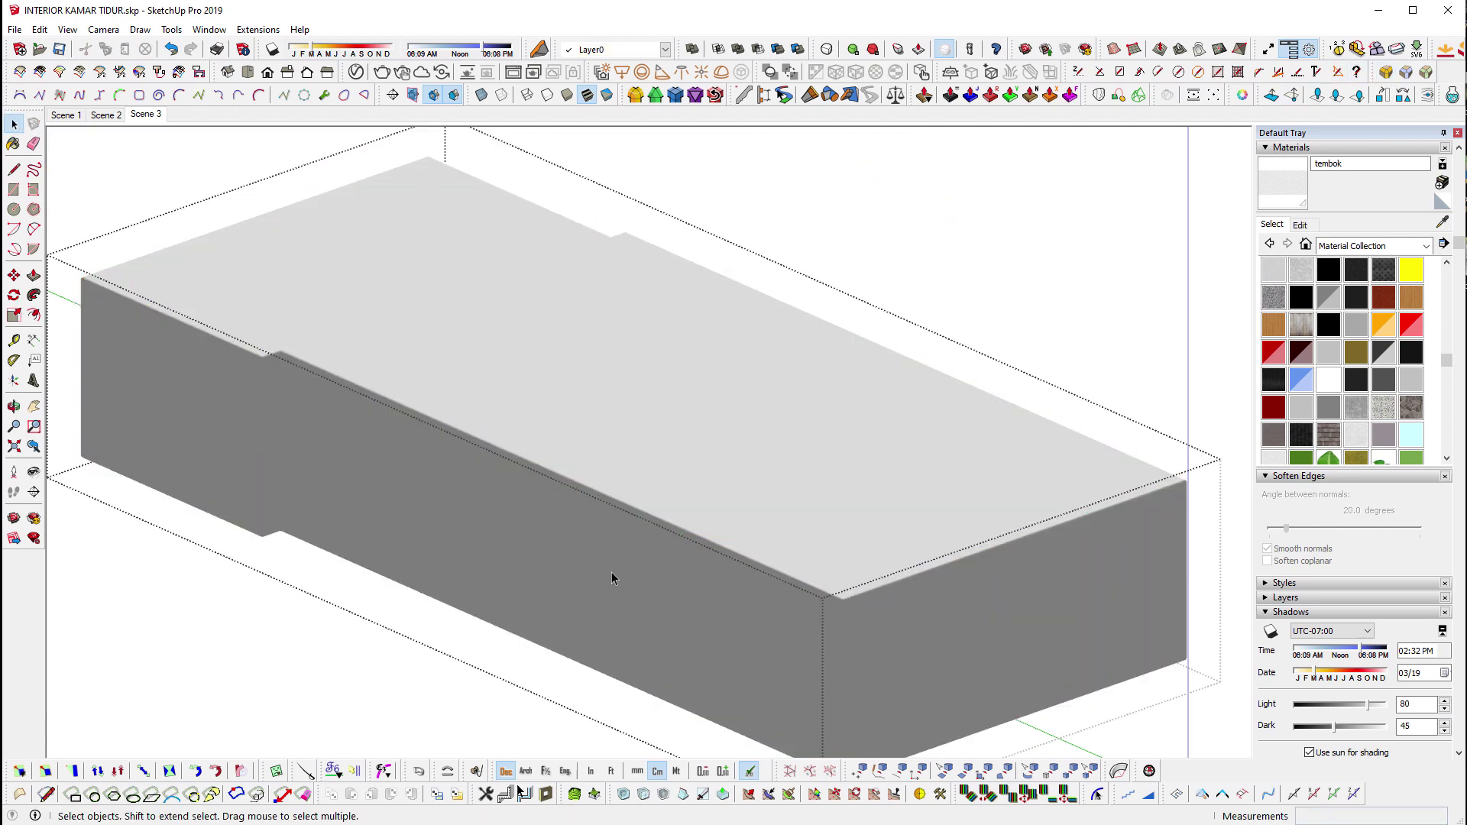
pyautogui.press('Escape')
# Apply Round Corner to the wood front panels.
pyautogui.click(580, 553)
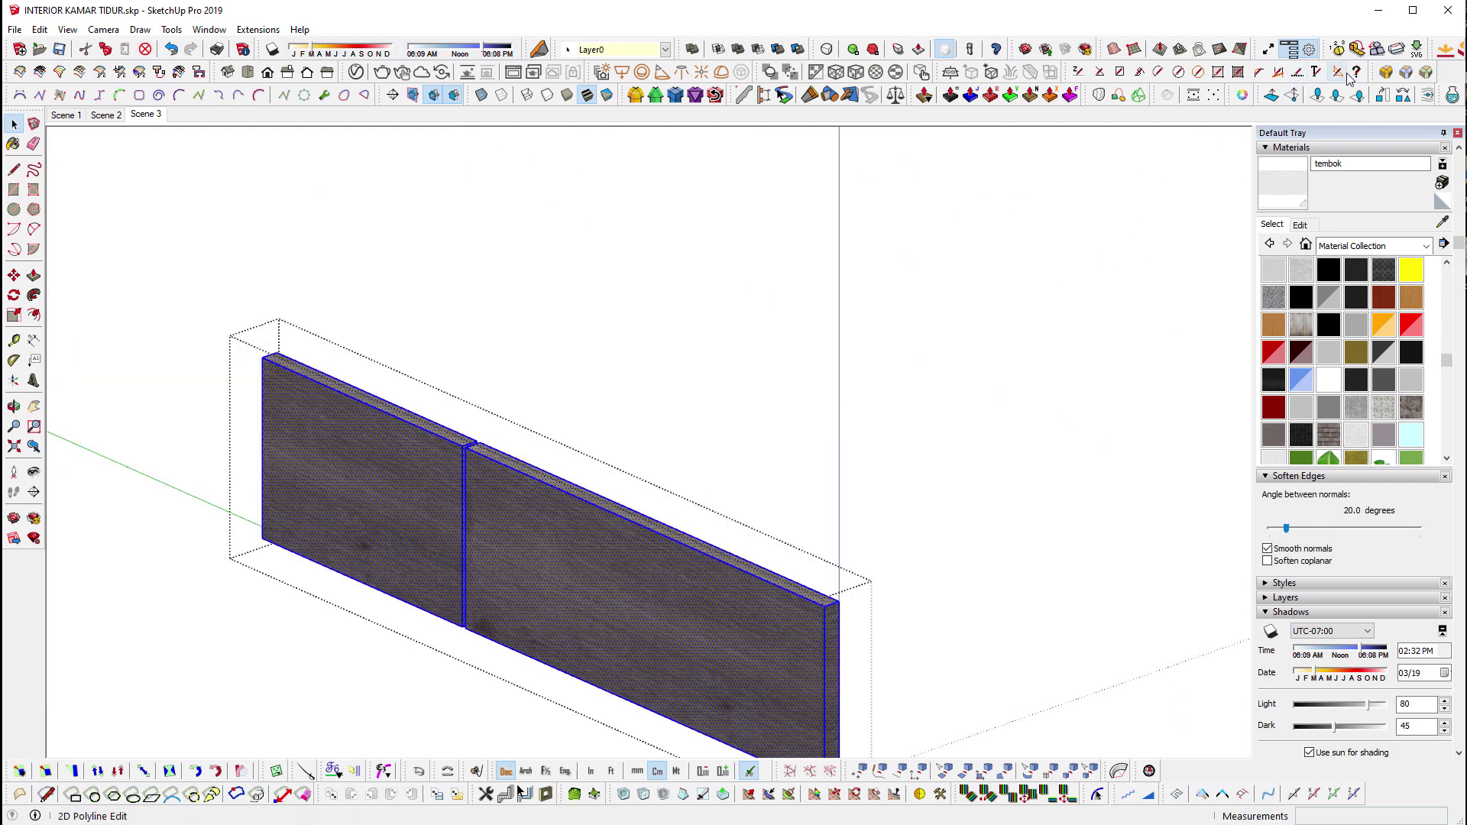
pyautogui.click(1385, 72)
pyautogui.press('Escape')
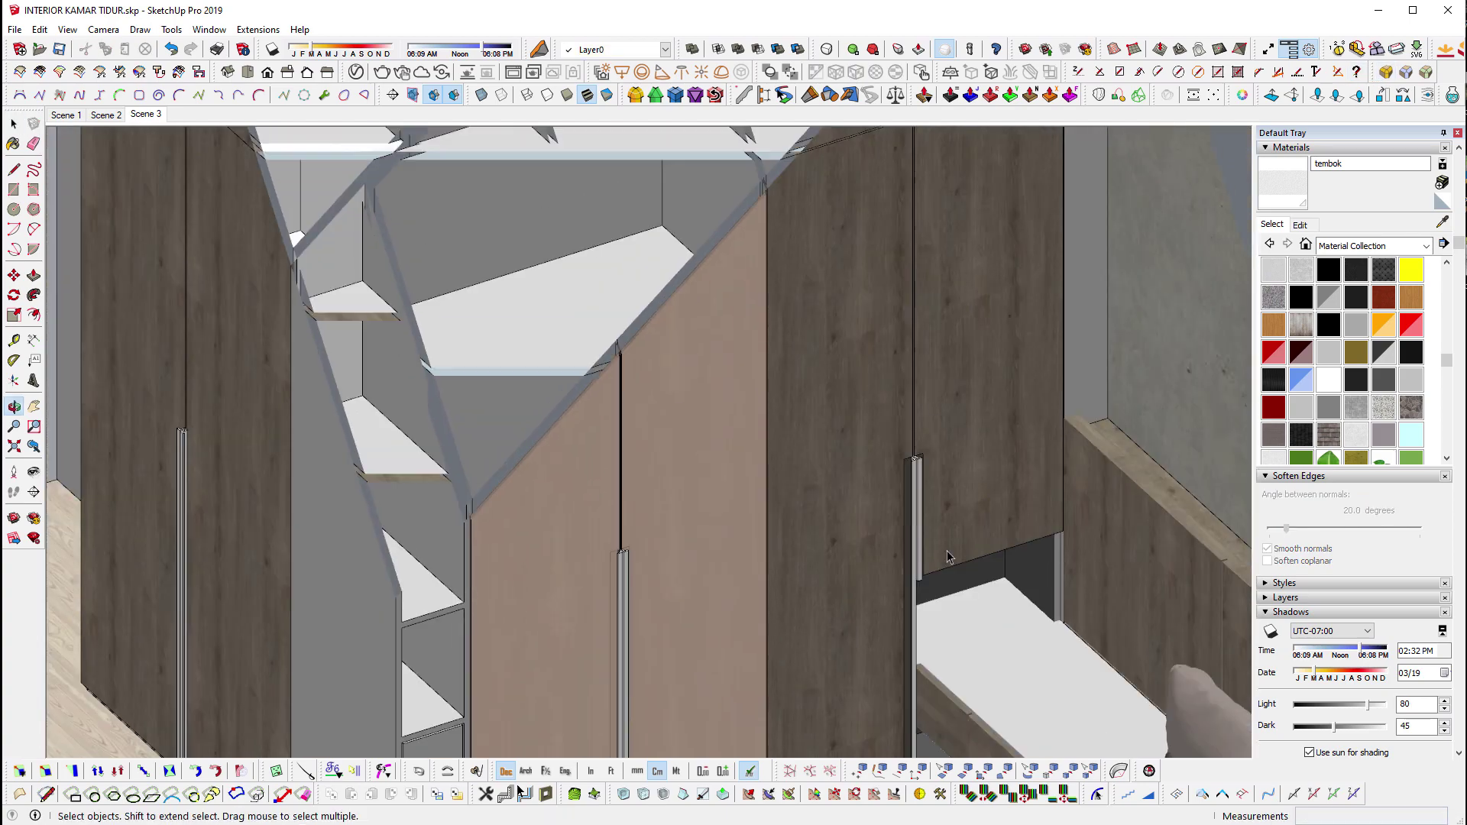
# Round the right and middle wardrobe doors' edges, then select a door handle.
pyautogui.click(995, 350)
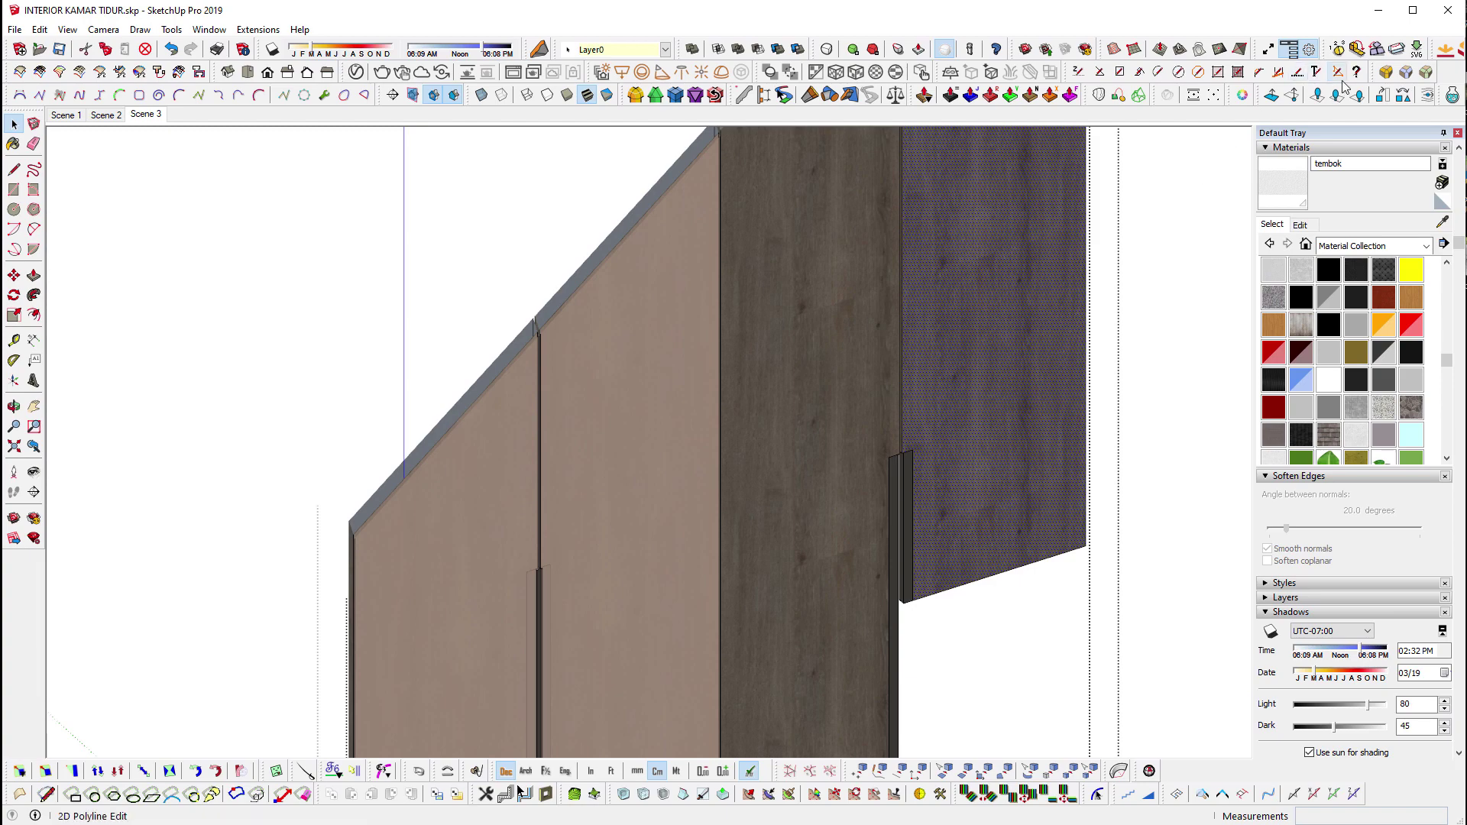
pyautogui.moveTo(1117, 288)
pyautogui.mouseDown(button='middle')
pyautogui.moveTo(976, 481)
pyautogui.moveTo(686, 296)
pyautogui.mouseUp(button='middle')
pyautogui.click(687, 296)
pyautogui.scroll(5, 1053, 287)
pyautogui.scroll(3, 1053, 287)
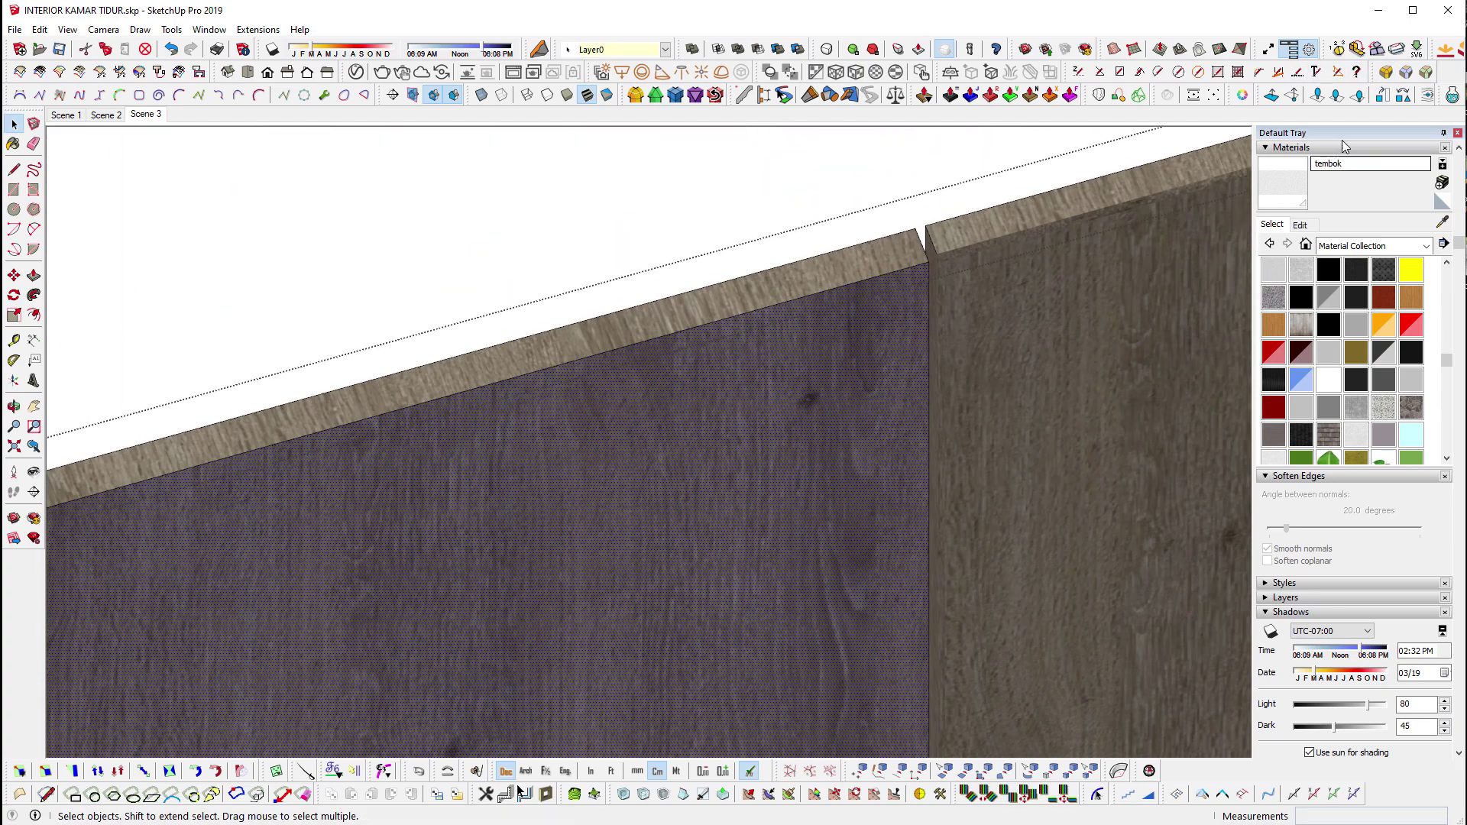
pyautogui.click(1384, 73)
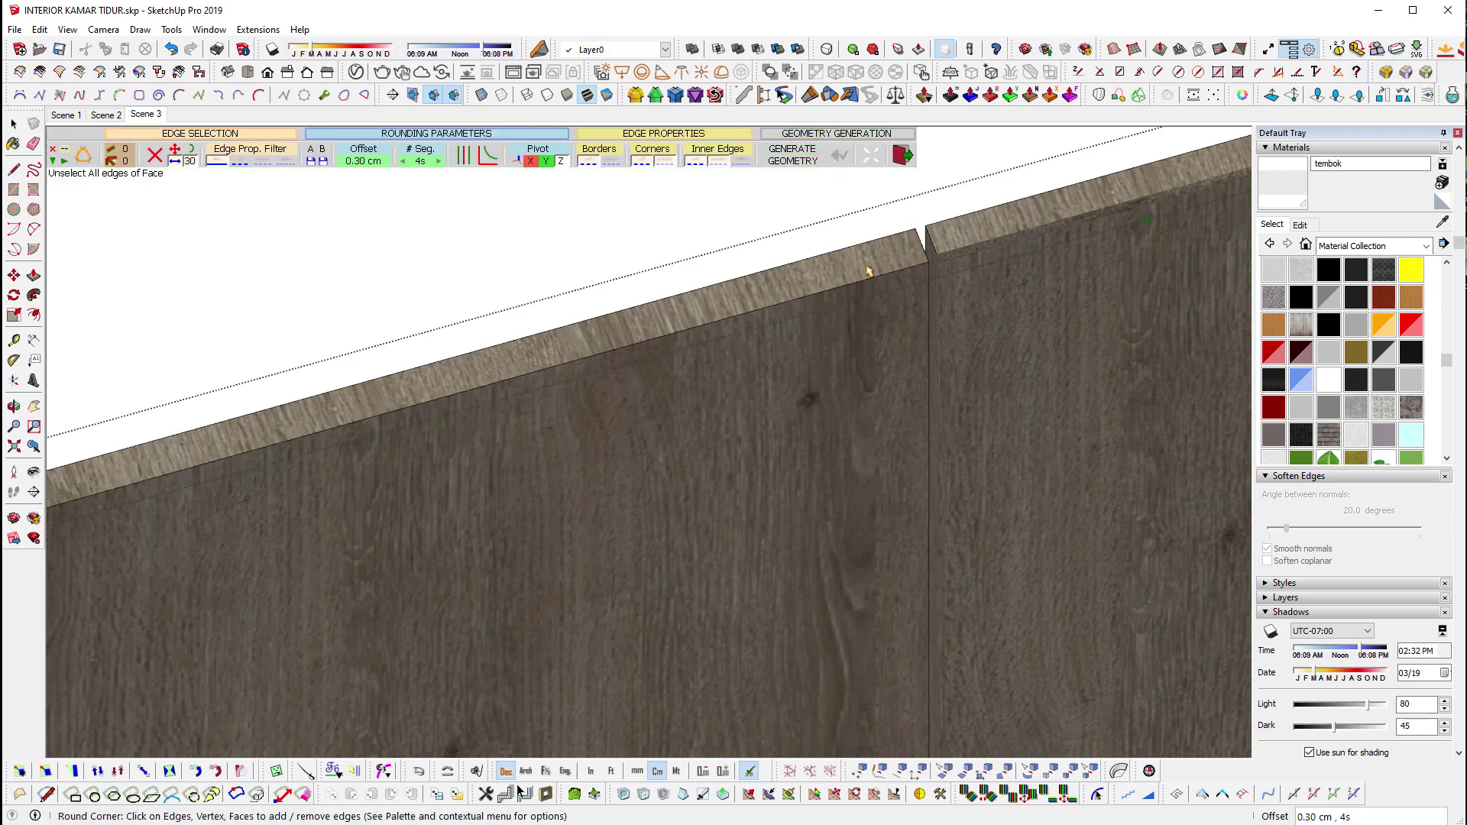
pyautogui.press('space')
pyautogui.scroll(-5, 878, 315)
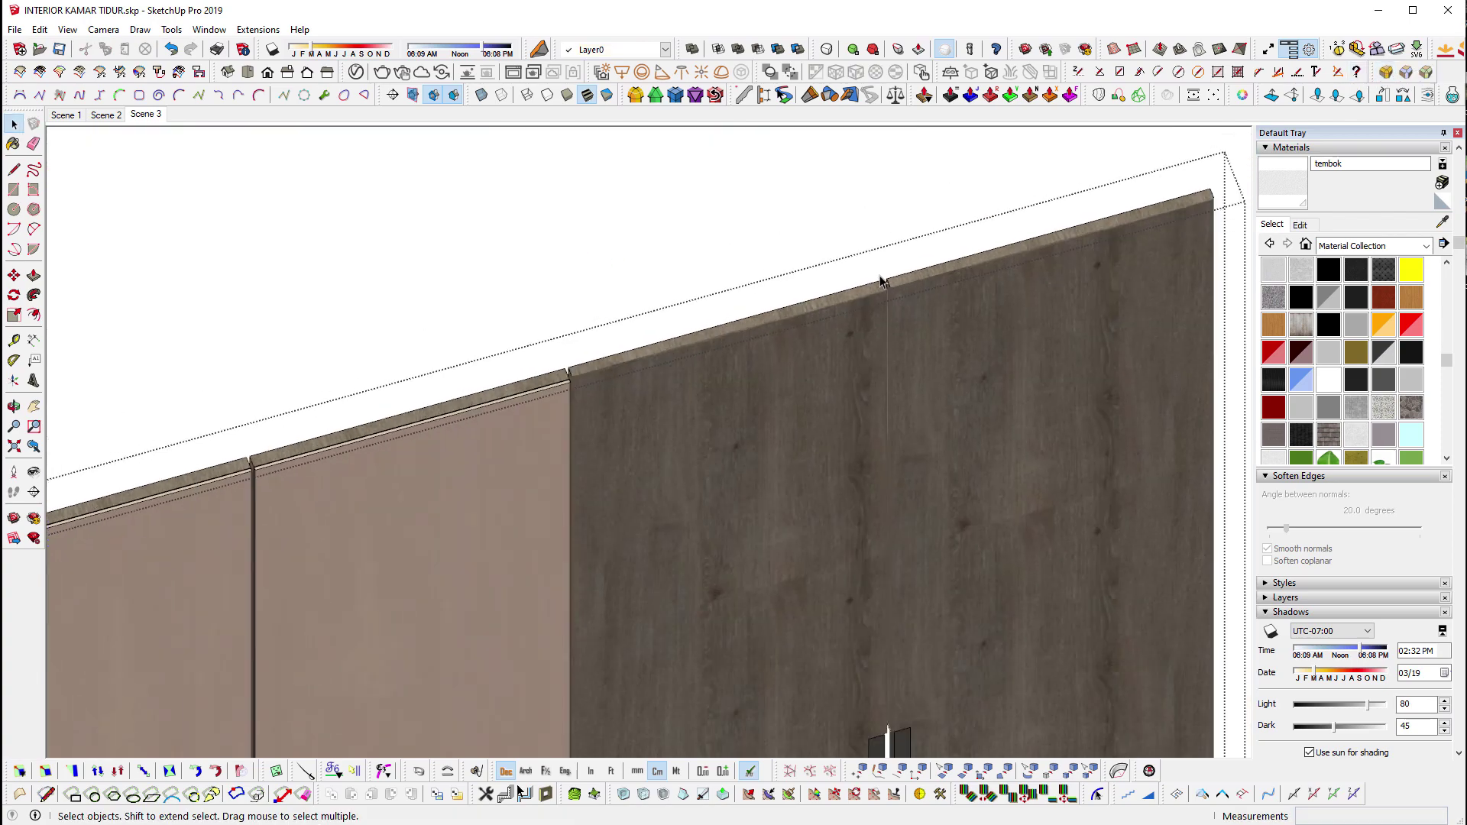
pyautogui.scroll(-3, 785, 509)
pyautogui.scroll(5, 970, 350)
pyautogui.click(982, 347)
pyautogui.scroll(3, 992, 336)
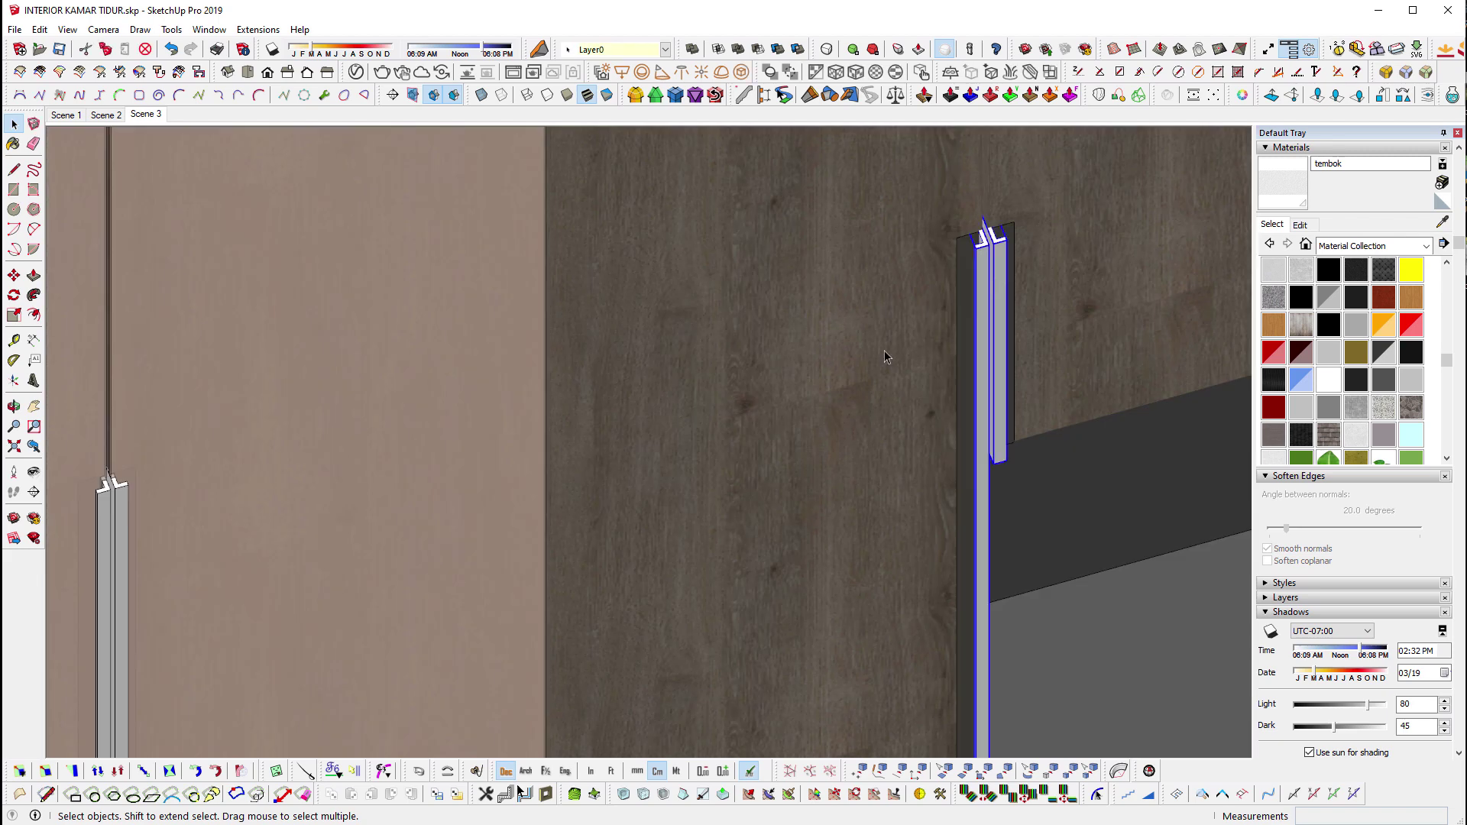
# Open the wardrobe handle component and select all its geometry.
pyautogui.moveTo(993, 286); pyautogui.dragTo(593, 390, button='middle')
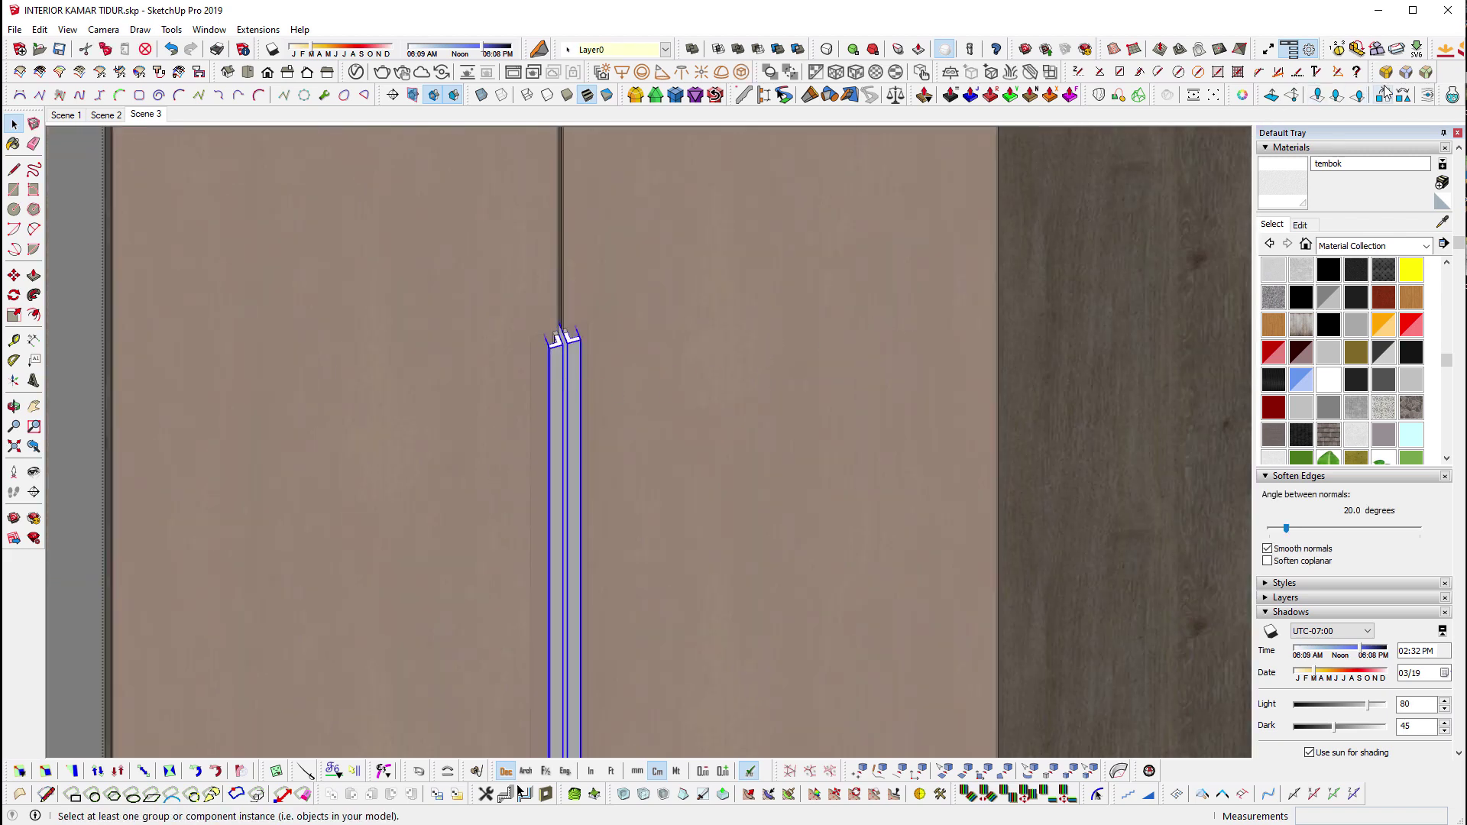
pyautogui.press('space')
pyautogui.doubleClick(562, 378)
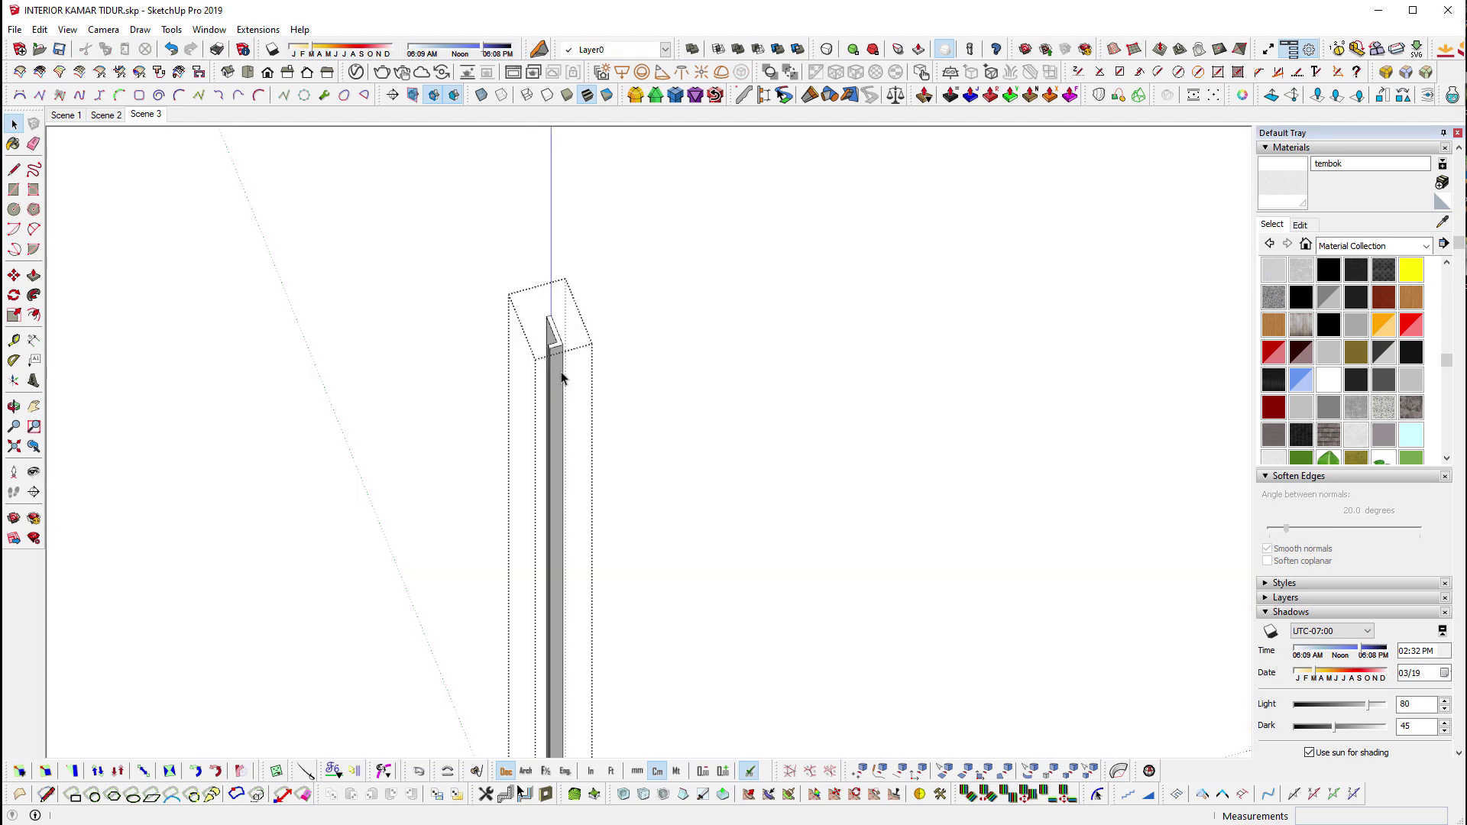
pyautogui.tripleClick(561, 378)
# Round the handle's edges with a 0.10 cm offset and 4 segments.
pyautogui.click(1386, 72)
pyautogui.scroll(3, 606, 288)
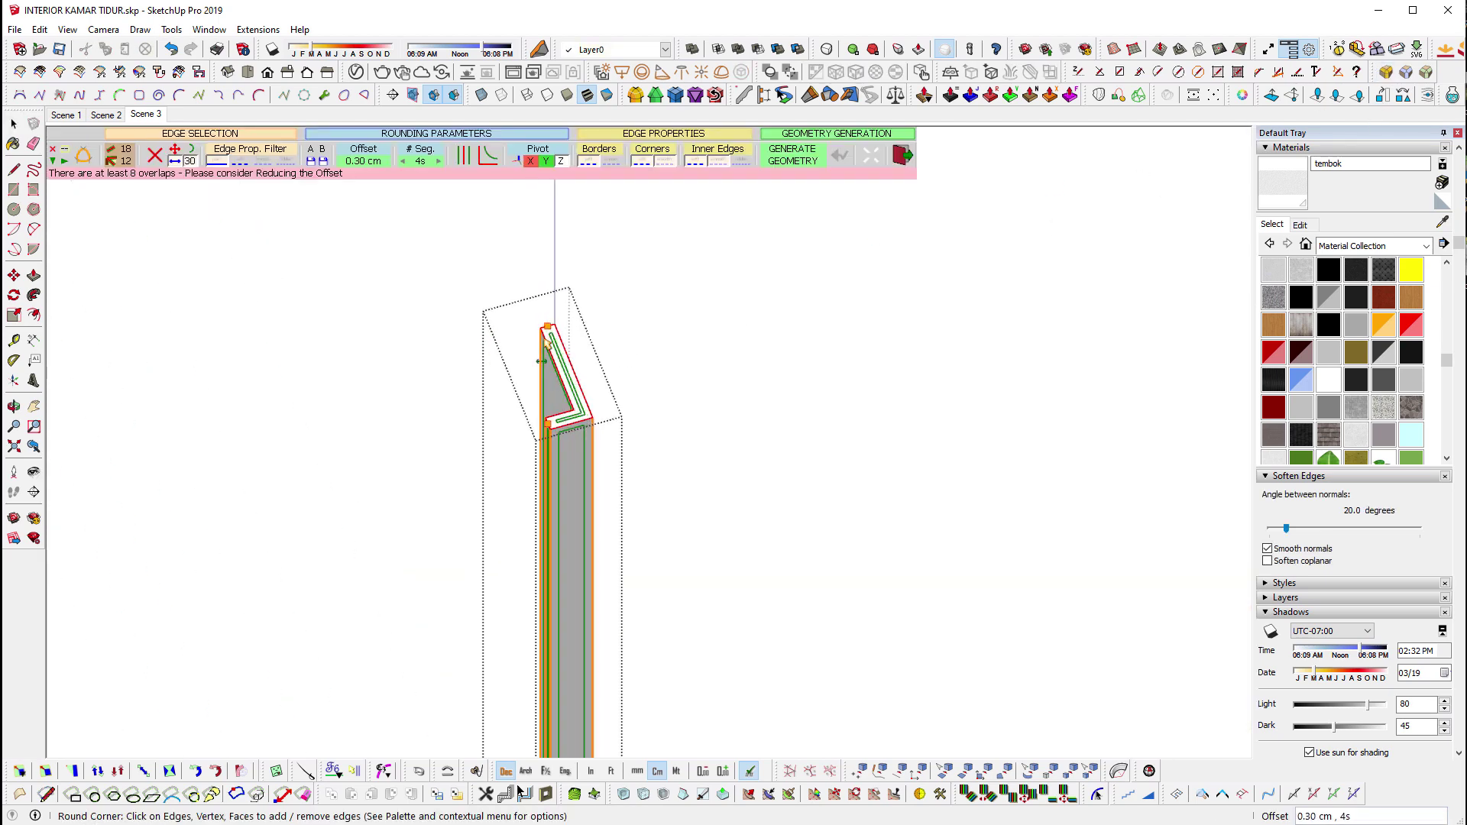
pyautogui.scroll(3, 635, 352)
pyautogui.click(365, 161)
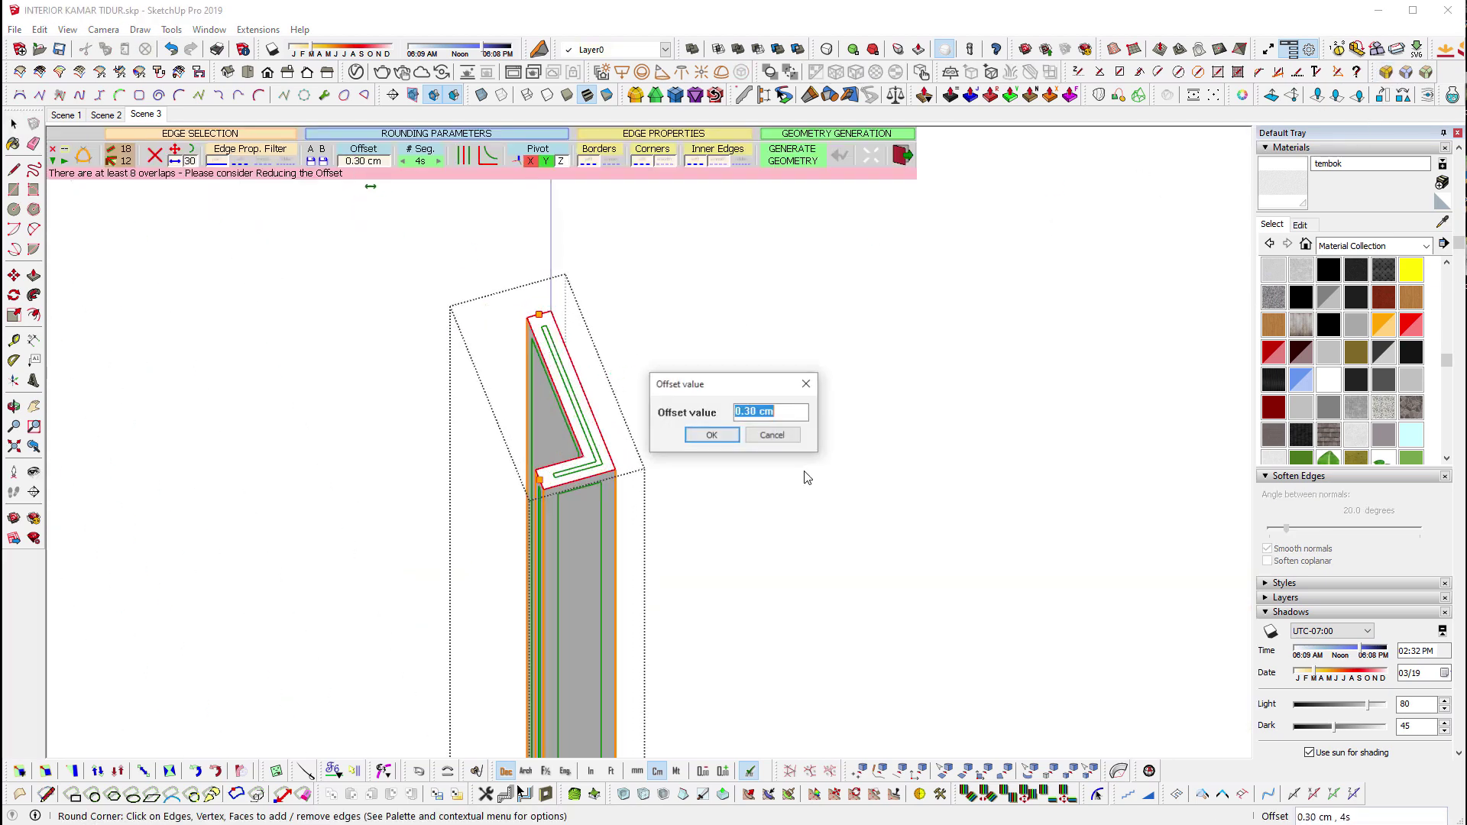
pyautogui.click(806, 385)
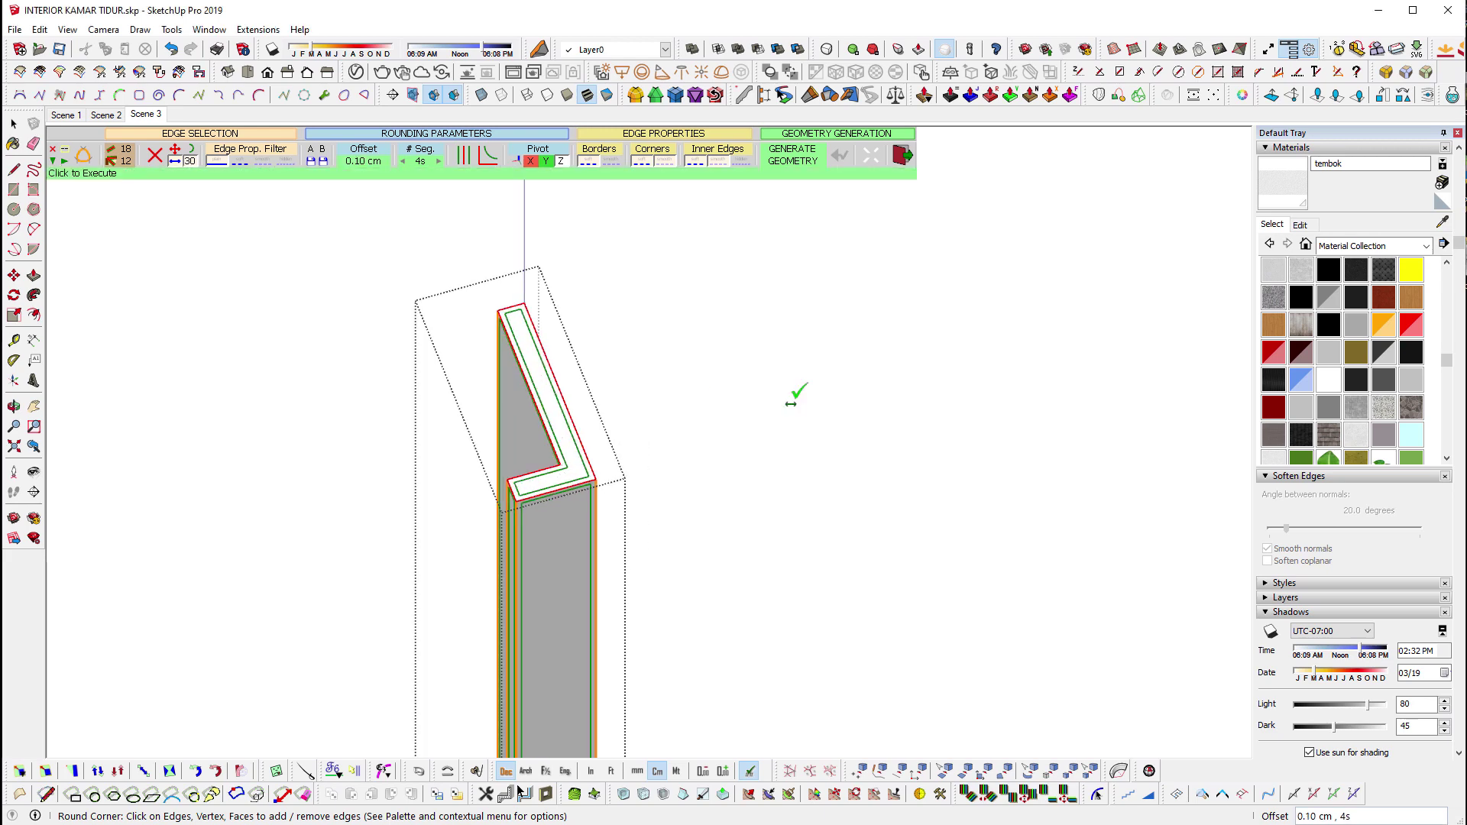
pyautogui.press('space')
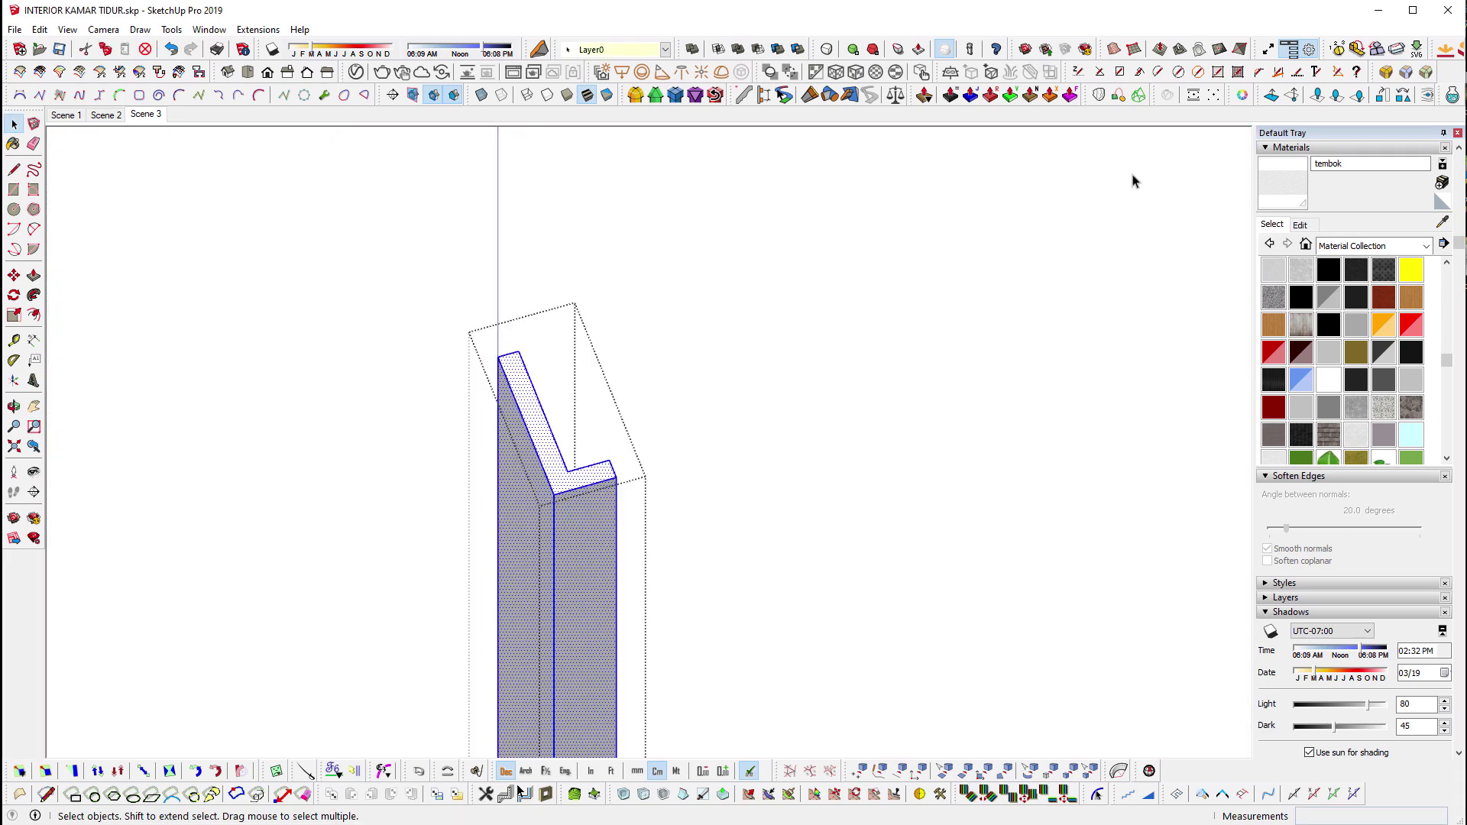
pyautogui.click(1386, 72)
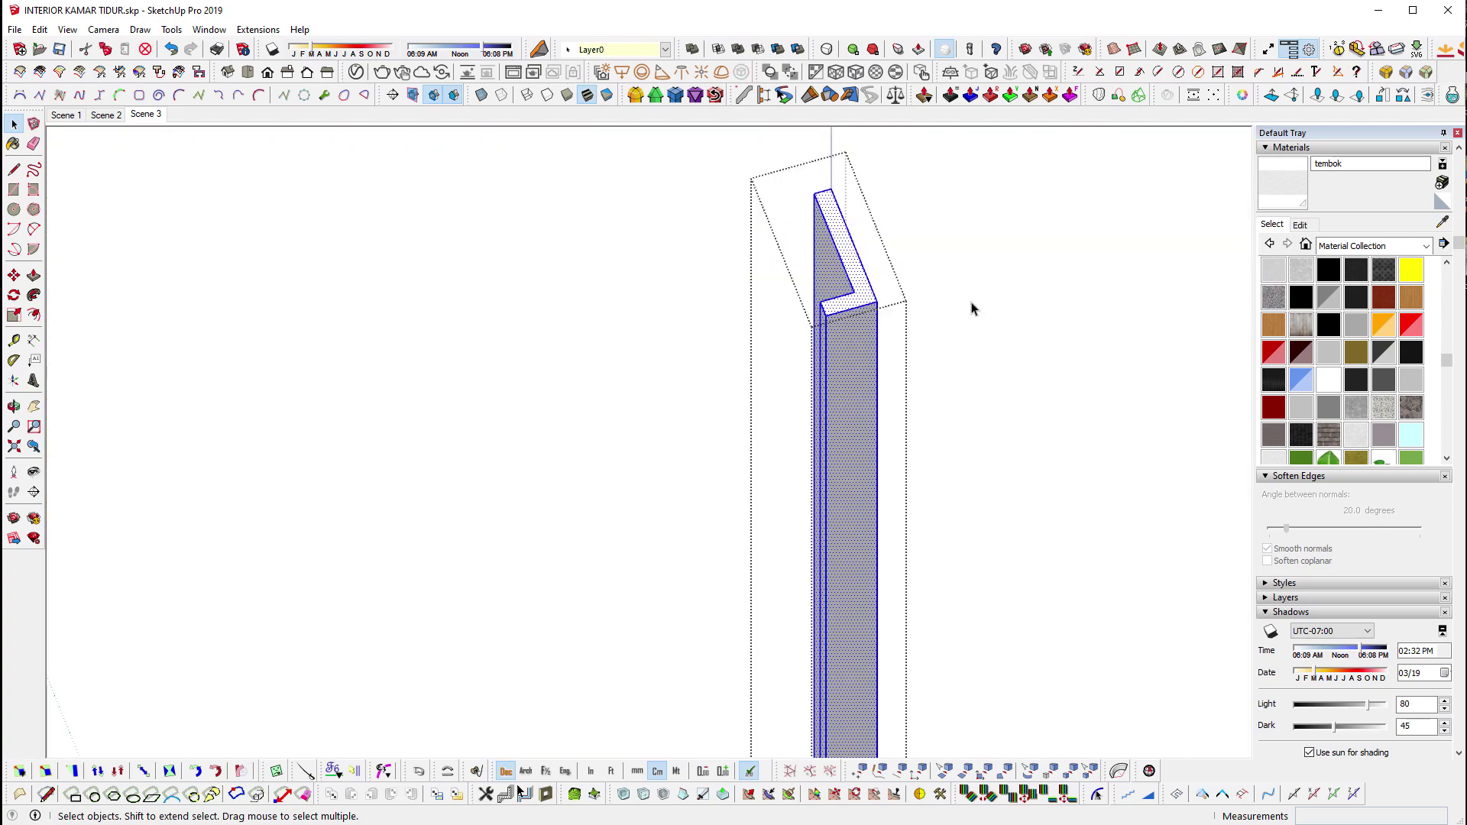
pyautogui.click(1385, 73)
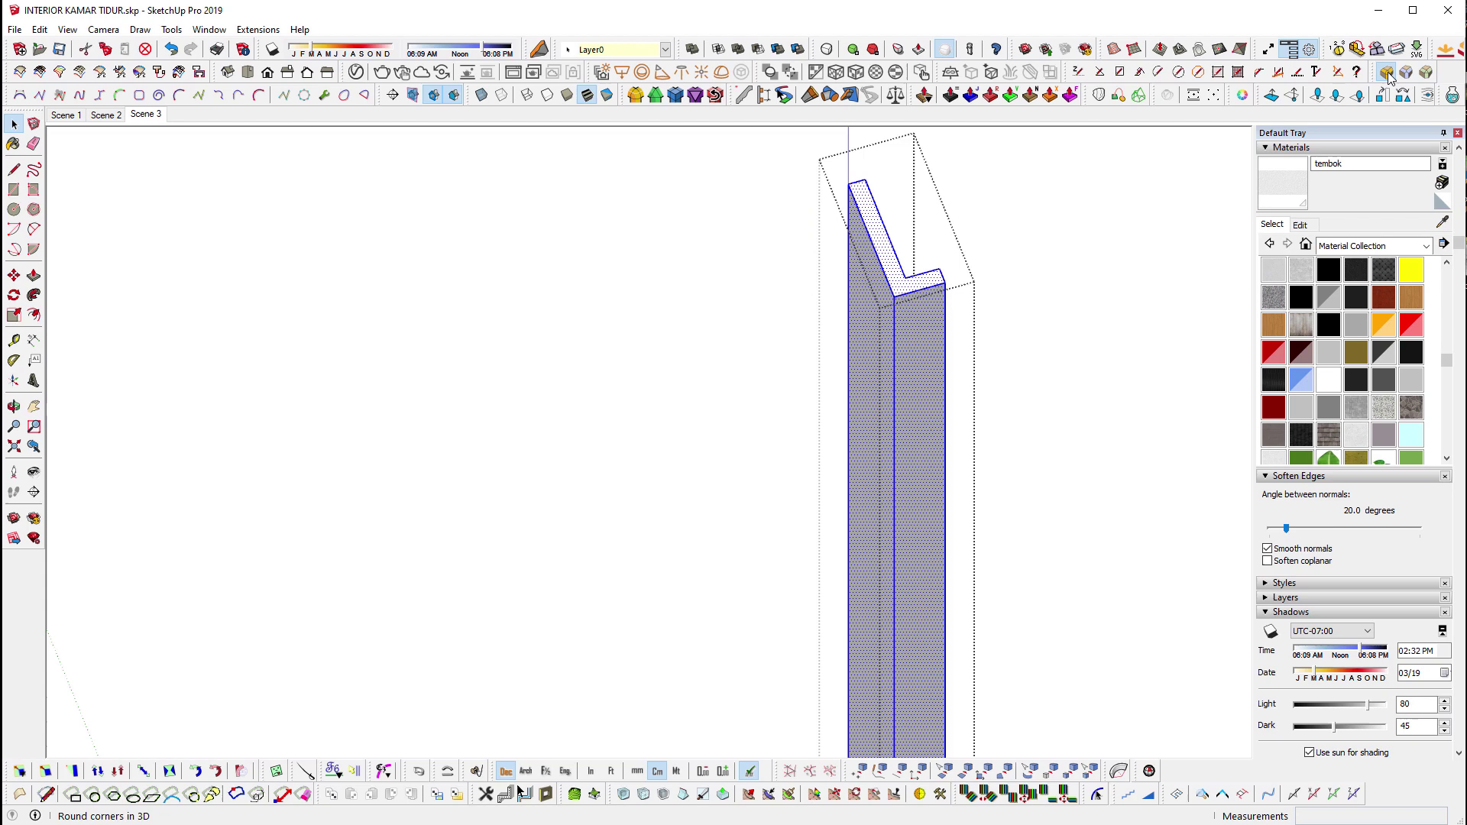
# Round the shelf unit's edges with a 0.30 cm offset and four segments.
pyautogui.click(1387, 73)
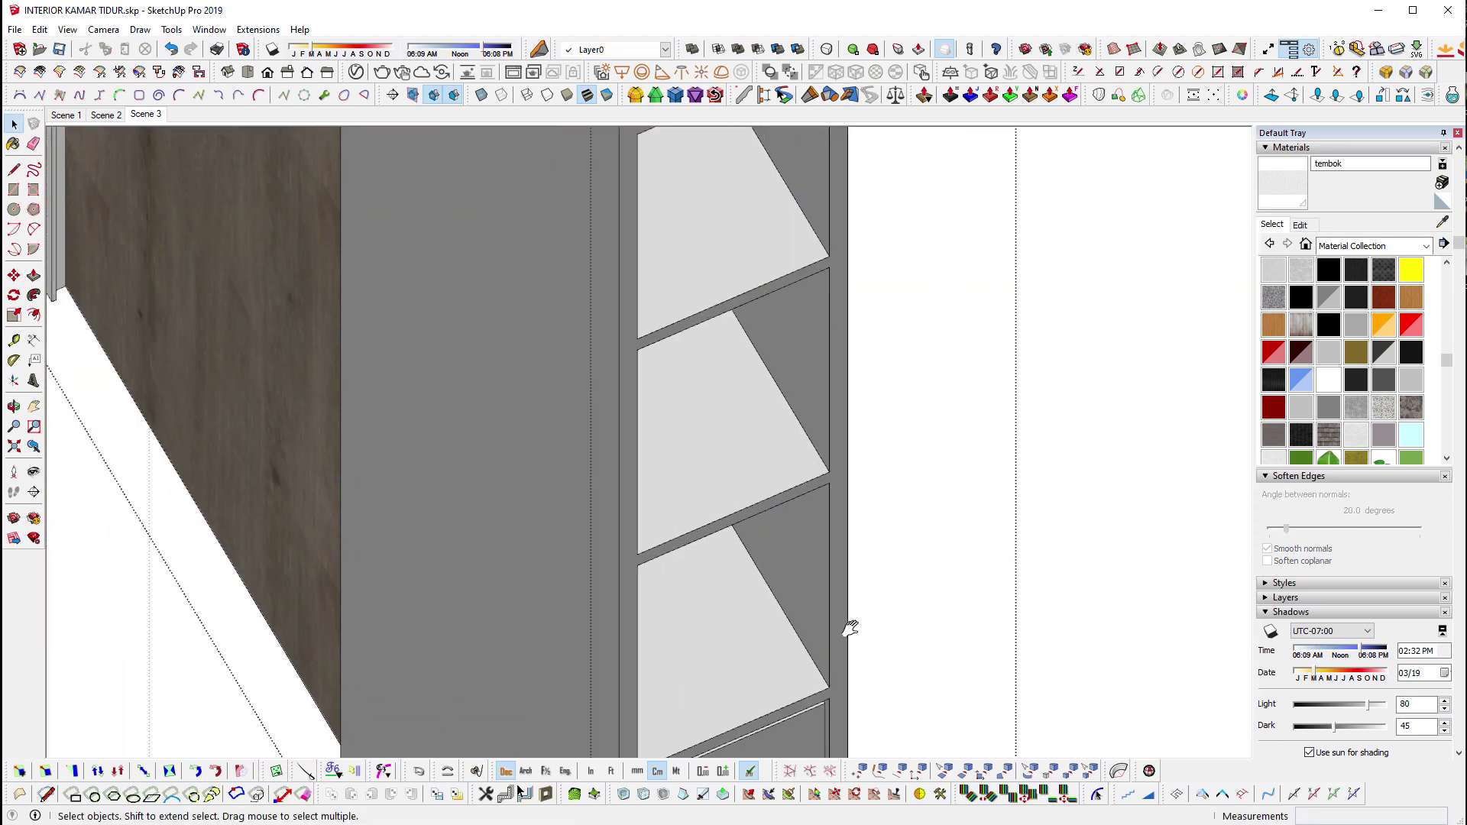
pyautogui.click(879, 336)
pyautogui.click(873, 311)
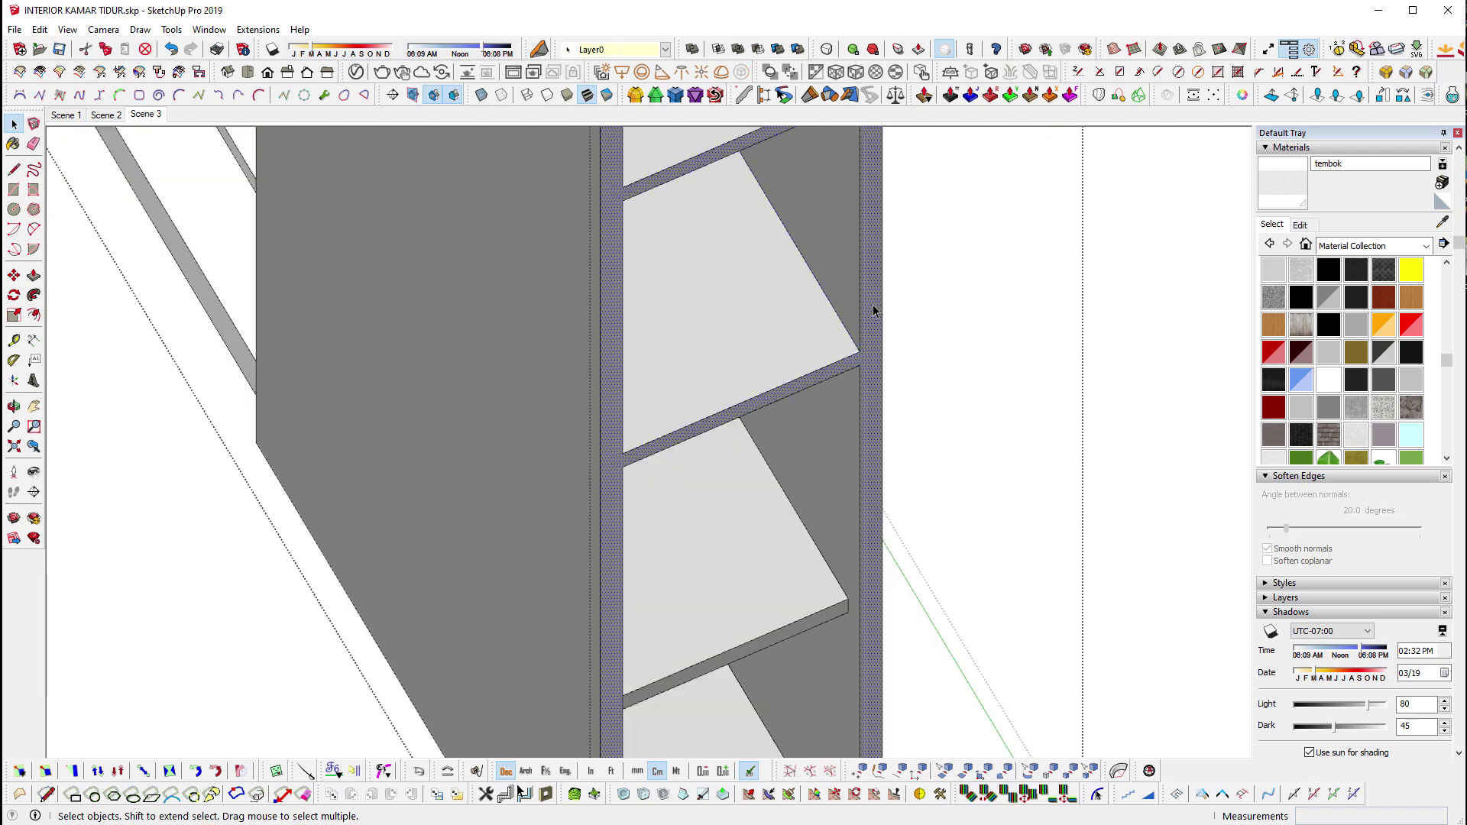
pyautogui.click(1386, 71)
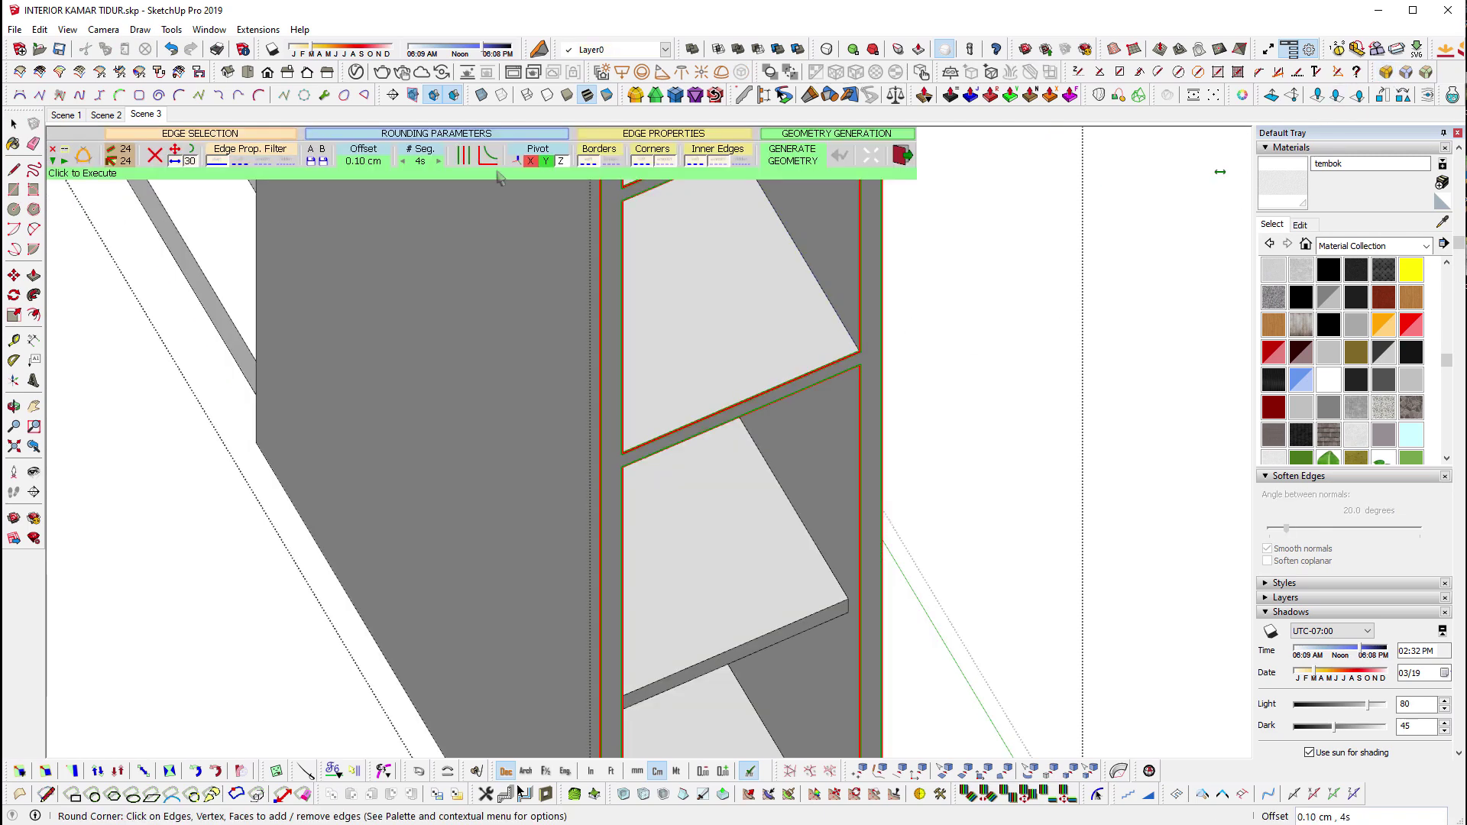
pyautogui.click(363, 154)
pyautogui.press('Return')
pyautogui.scroll(3, 812, 633)
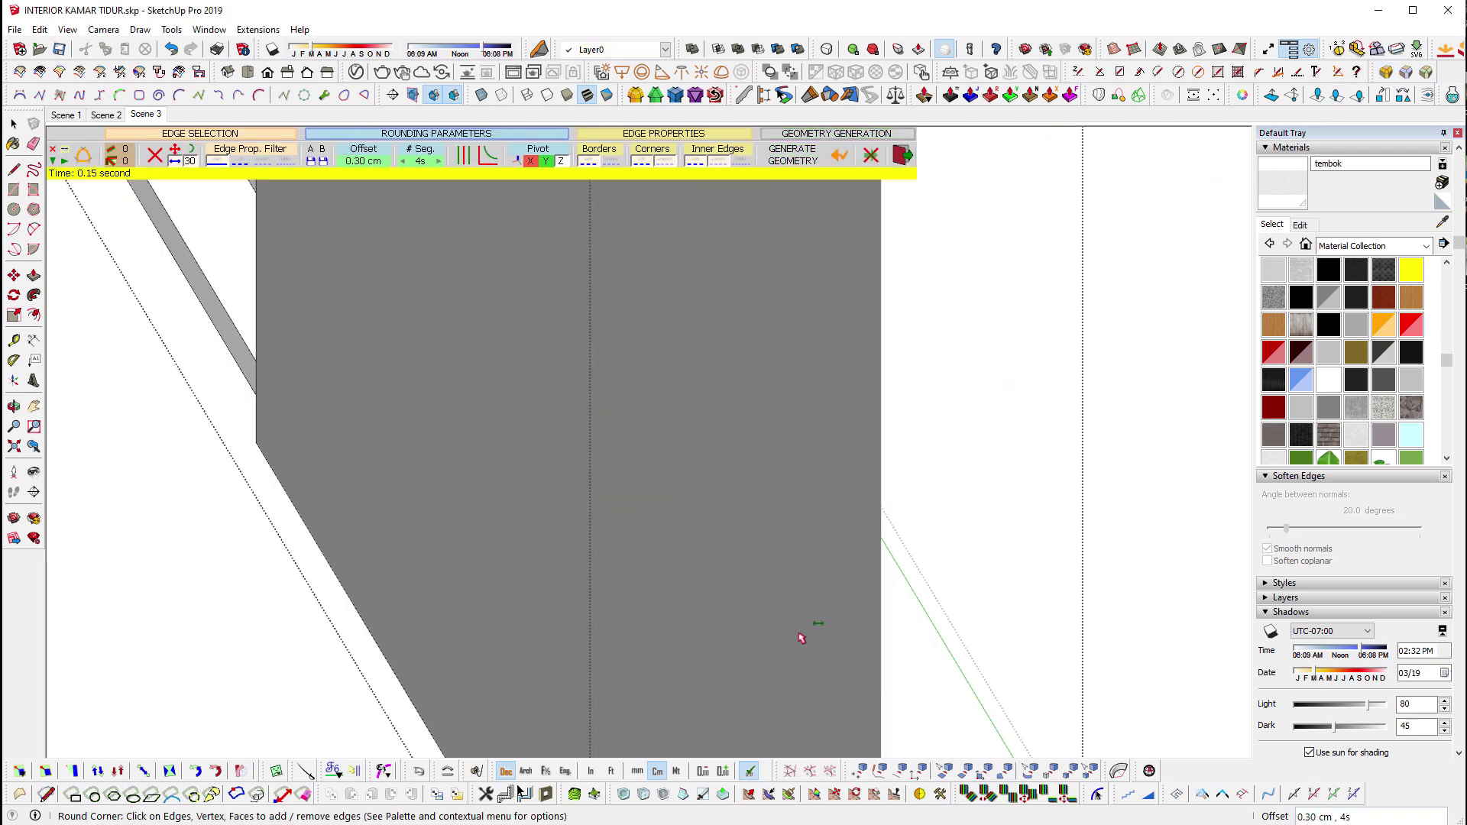
pyautogui.press('space')
# Generate rounded edges on the column's side panel, then orbit to a frontal wardrobe view.
pyautogui.moveTo(764, 639)
pyautogui.mouseDown(button='middle')
pyautogui.moveTo(750, 452)
pyautogui.moveTo(763, 222)
pyautogui.moveTo(737, 469)
pyautogui.moveTo(712, 291)
pyautogui.moveTo(744, 331)
pyautogui.mouseUp(button='middle')
pyautogui.scroll(-3, 825, 600)
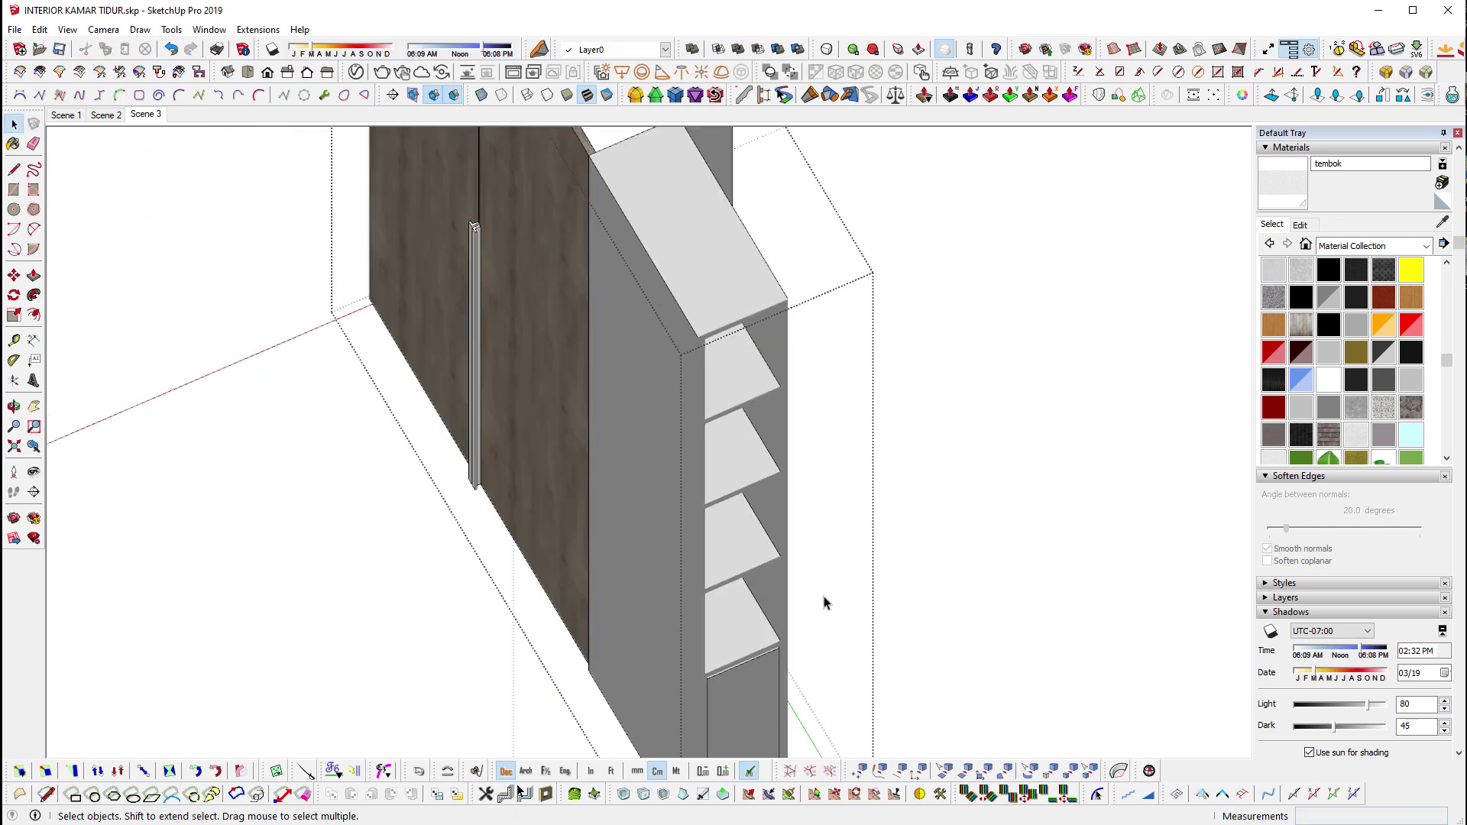
pyautogui.scroll(2, 872, 560)
pyautogui.scroll(2, 872, 560)
pyautogui.click(758, 529)
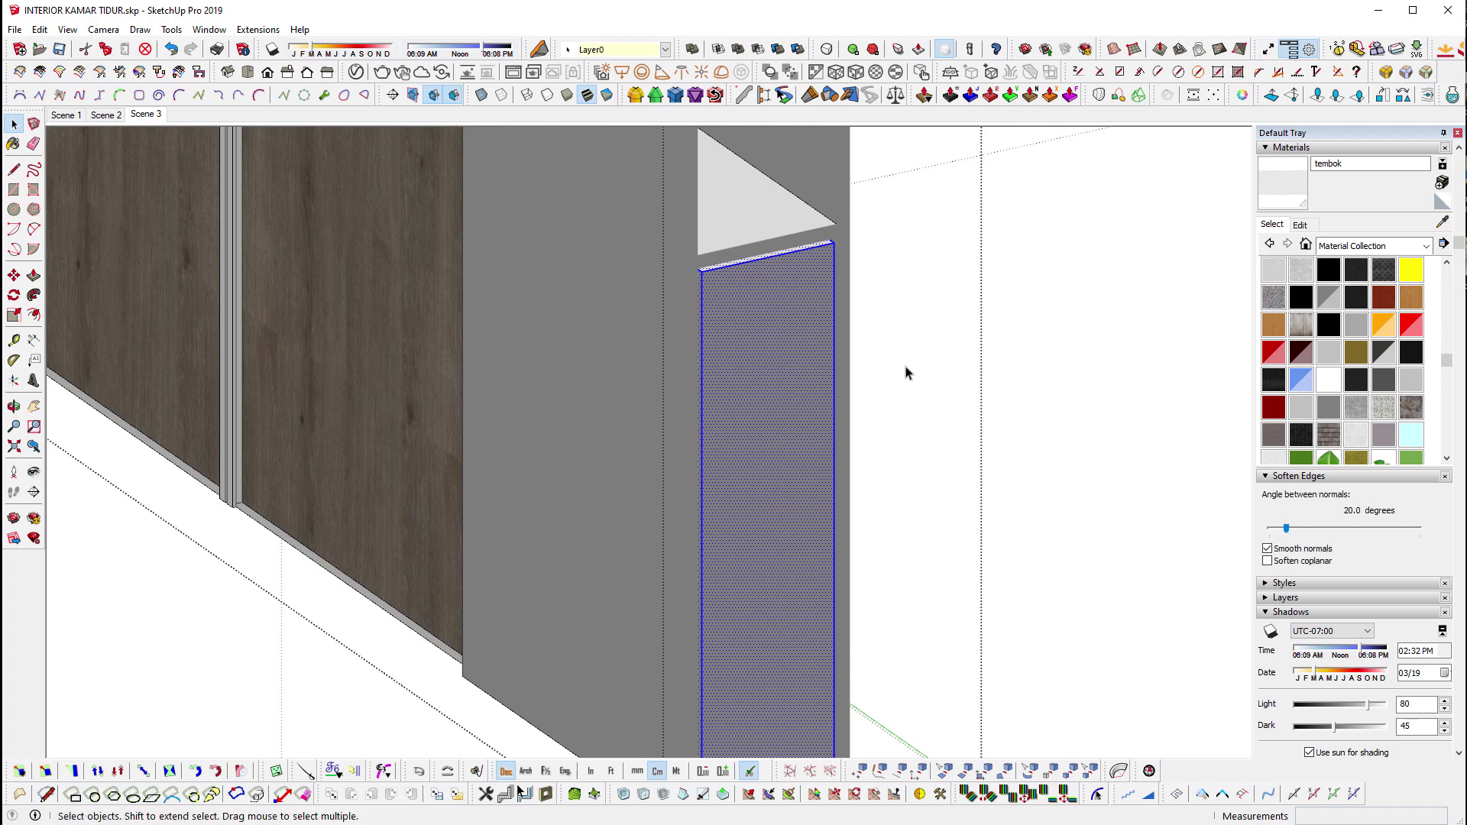
pyautogui.click(1394, 80)
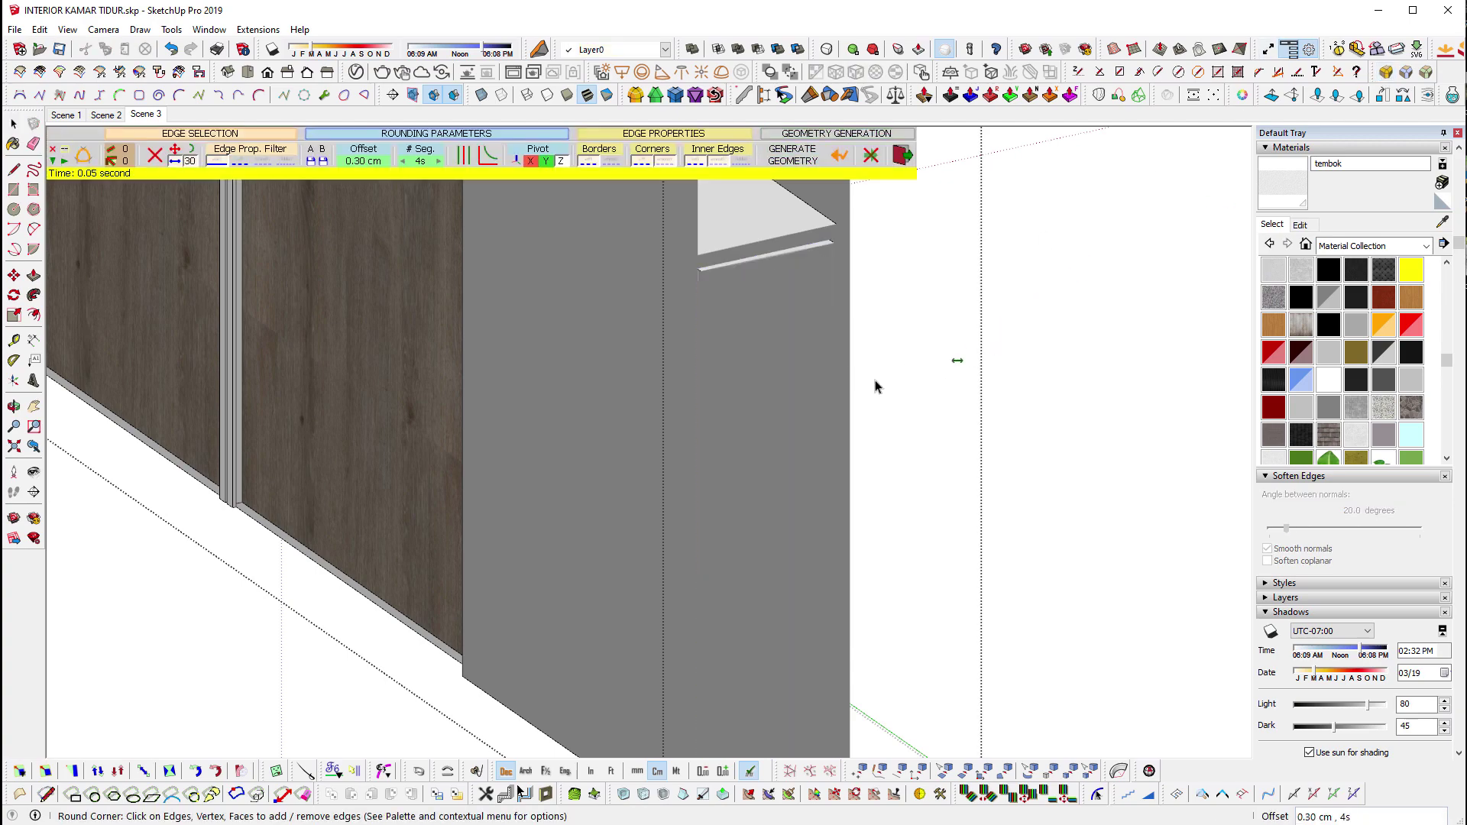
pyautogui.press('o')
pyautogui.scroll(-5, 879, 384)
pyautogui.moveTo(727, 616); pyautogui.dragTo(650, 429)
pyautogui.press('space')
pyautogui.scroll(3, 489, 344)
# Round the door handle's edges with a 0.10 cm offset.
pyautogui.scroll(3, 435, 372)
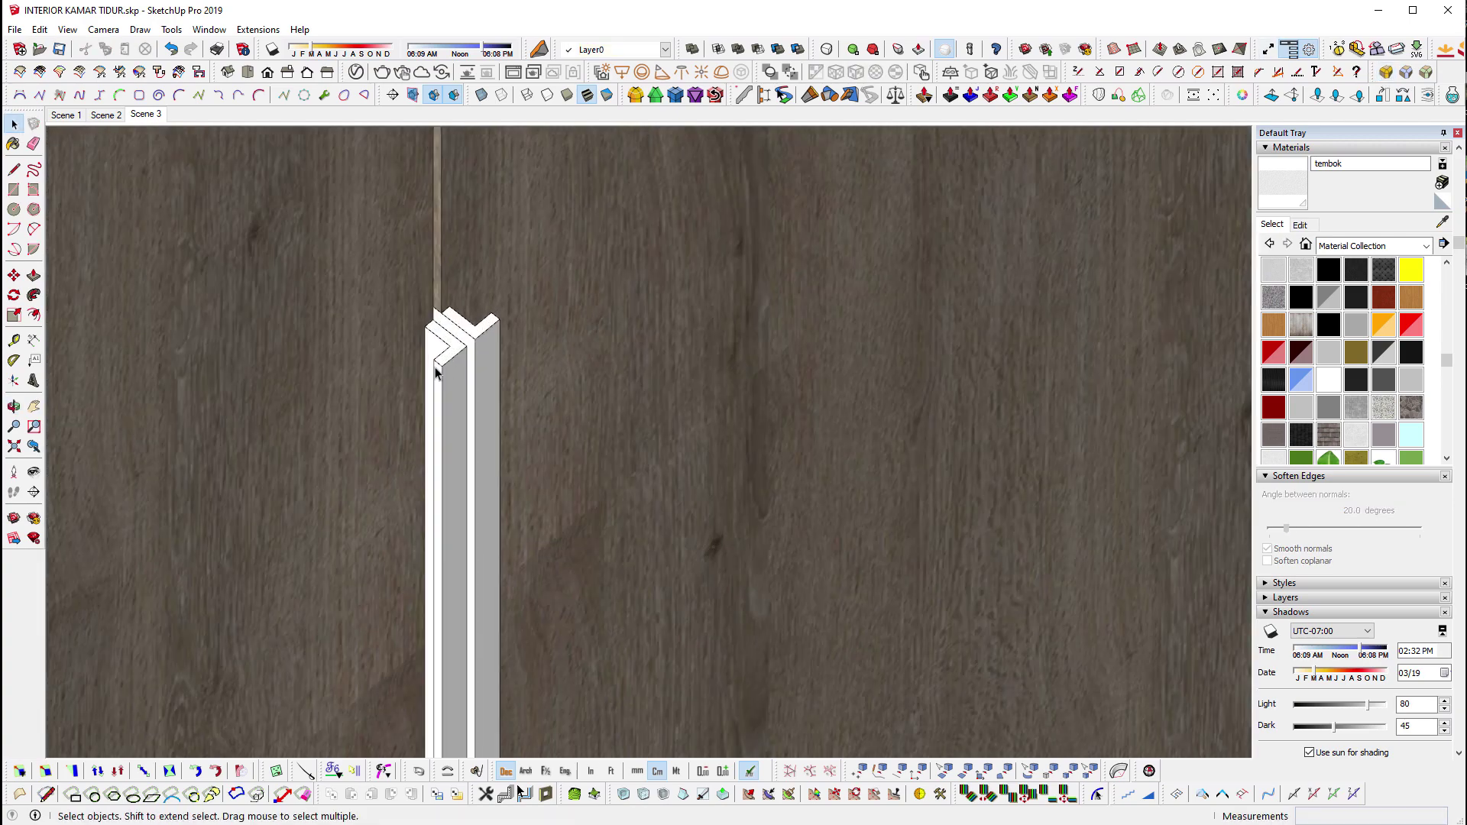
pyautogui.doubleClick(434, 372)
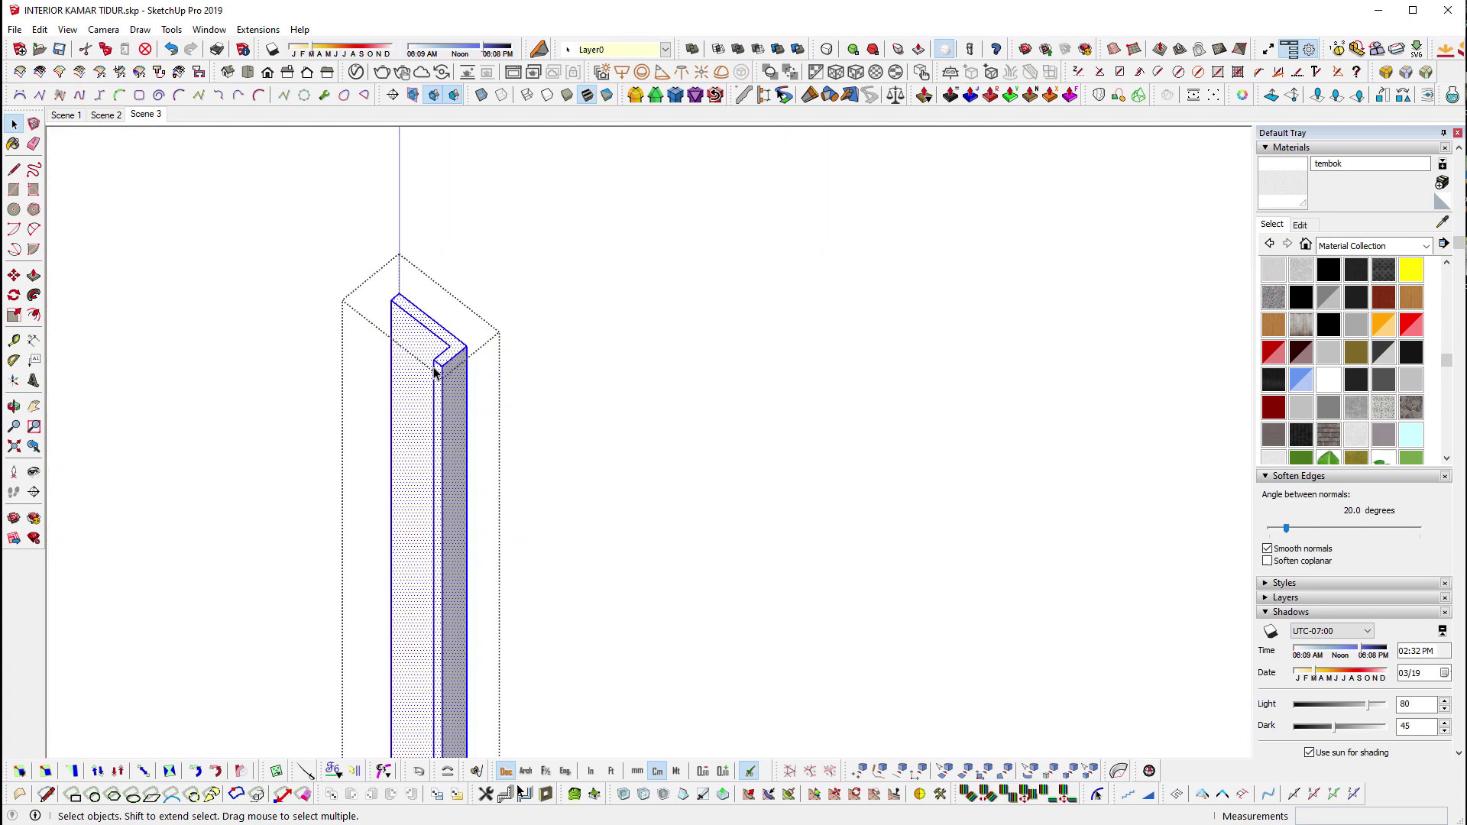
pyautogui.click(1319, 97)
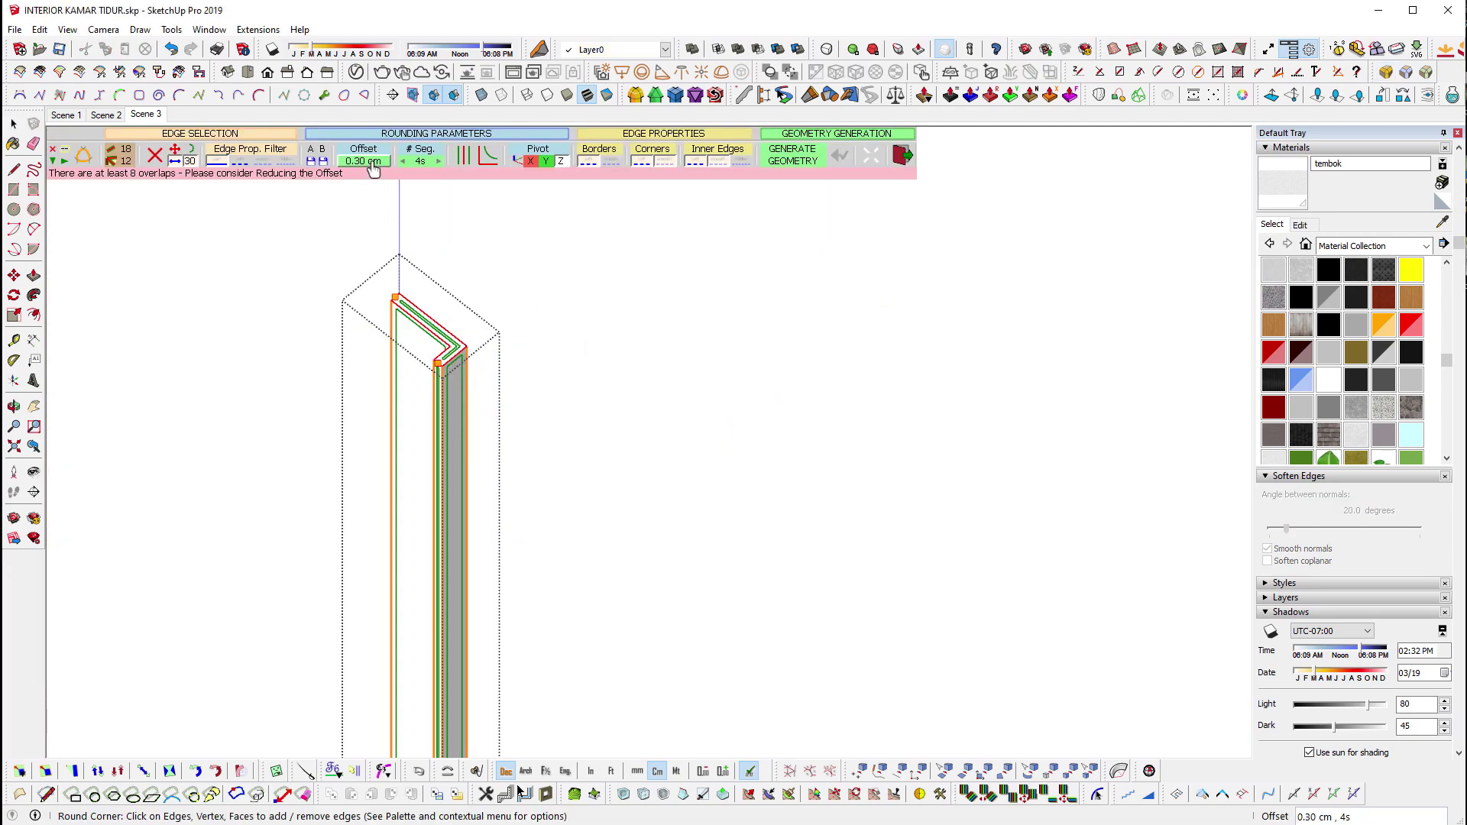
pyautogui.click(373, 160)
pyautogui.write('0.1')
pyautogui.press('Return')
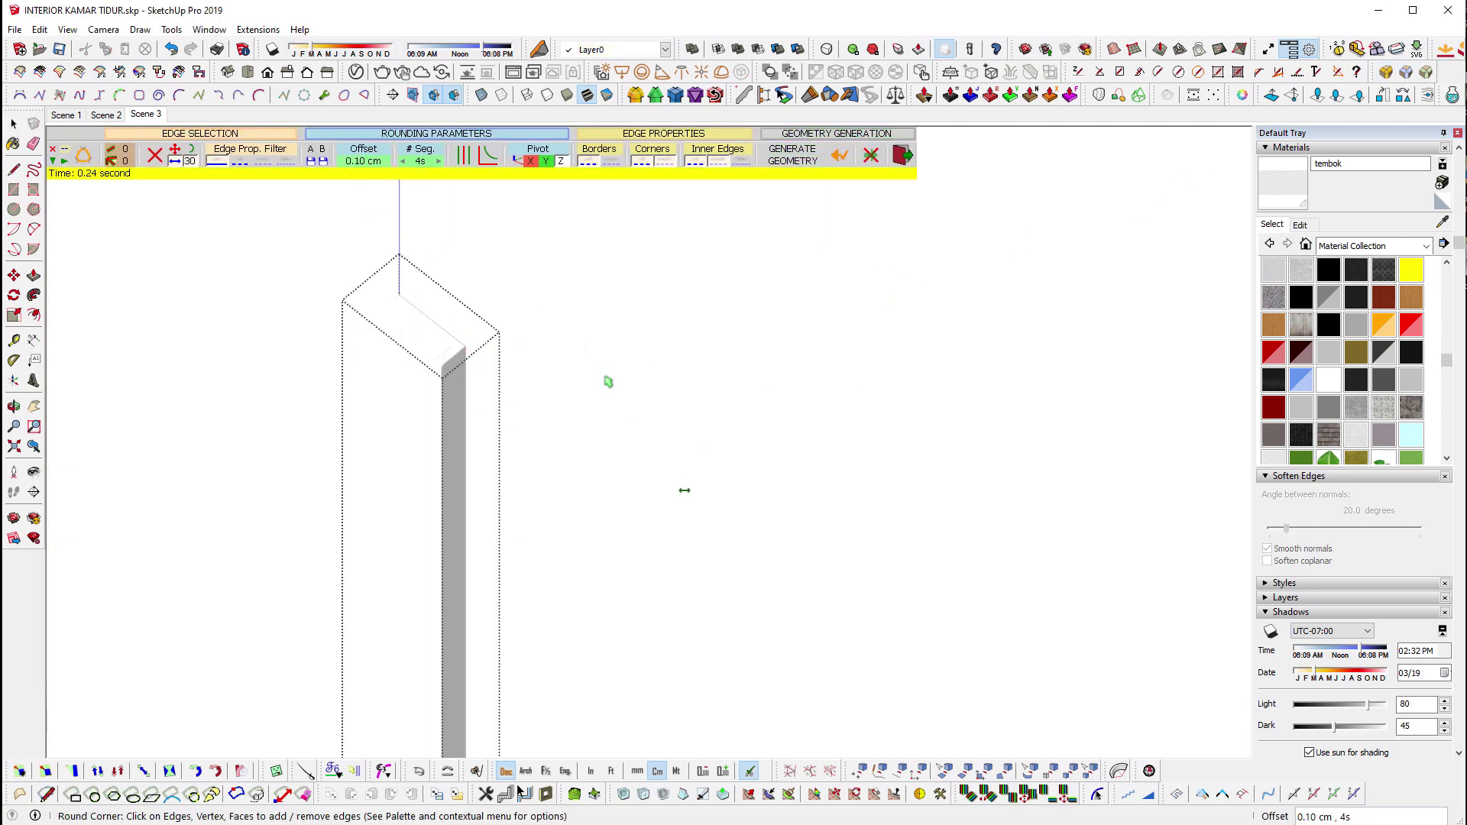
pyautogui.press('space')
pyautogui.click(488, 340)
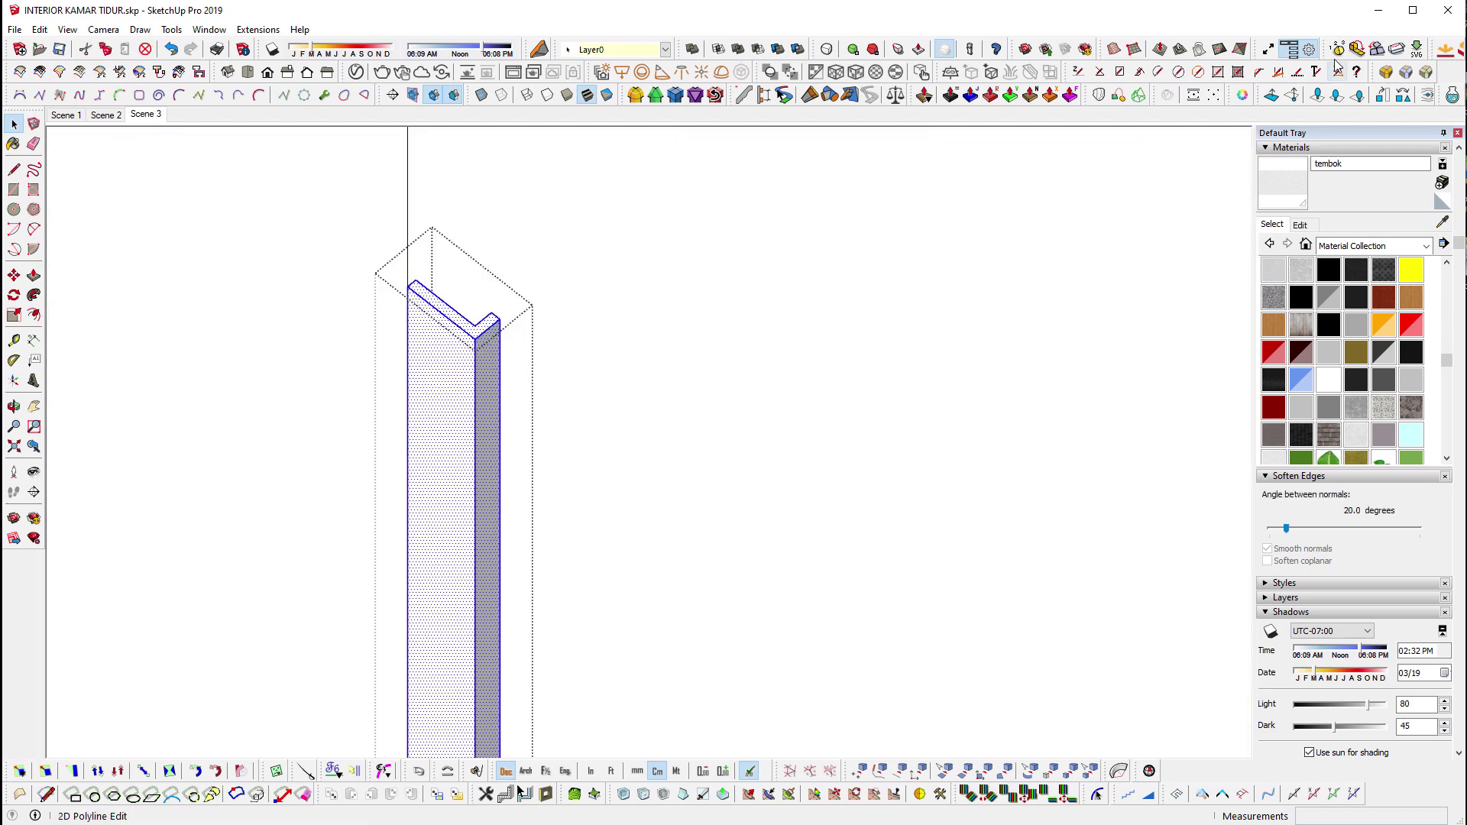
pyautogui.click(1385, 77)
pyautogui.press('Return')
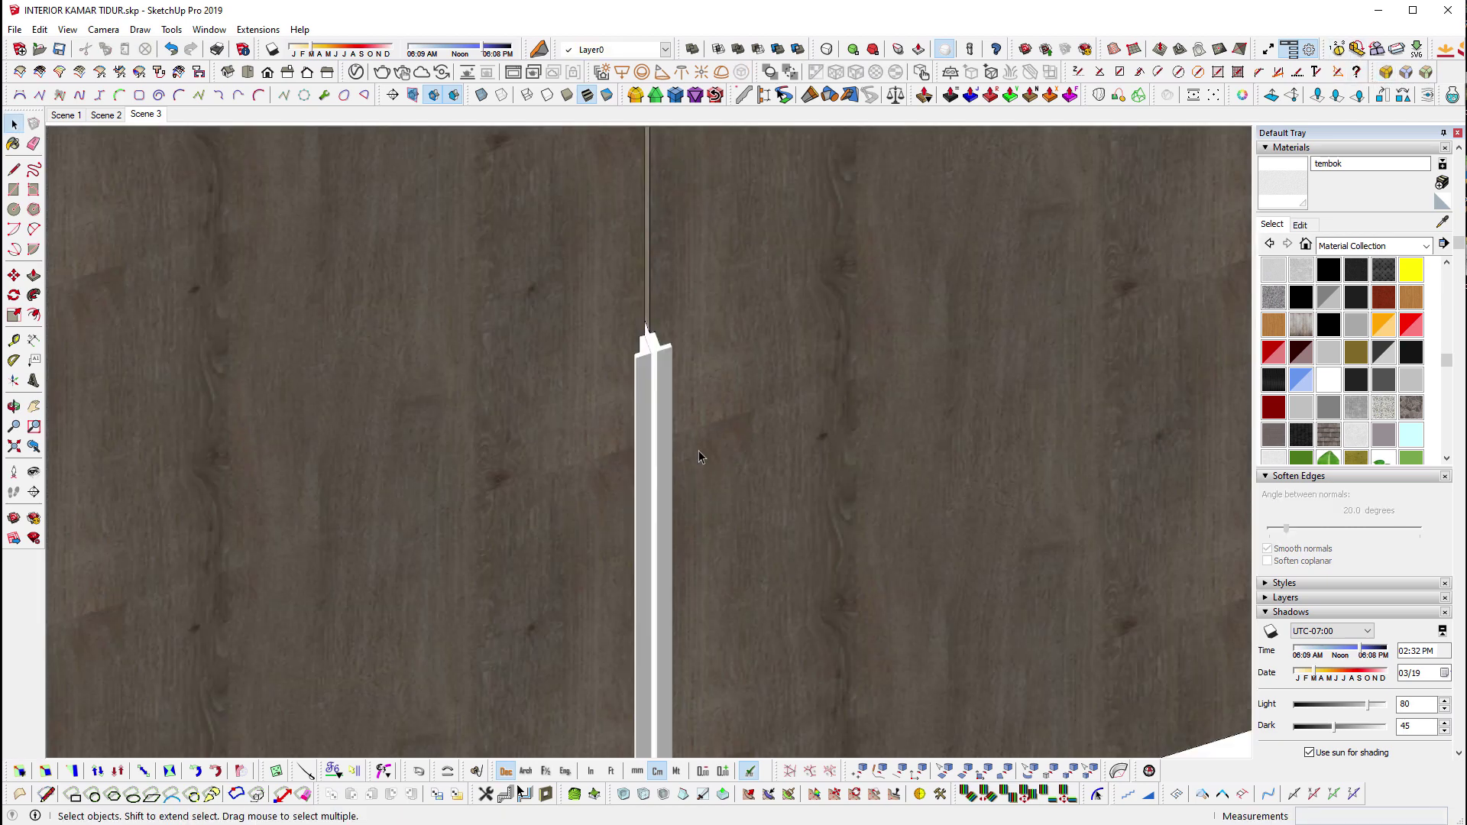
# Round the edges of the two wood wall panels at 0.50 cm.
pyautogui.click(698, 457)
pyautogui.scroll(-4, 698, 457)
pyautogui.moveTo(607, 269); pyautogui.dragTo(616, 459, button='middle')
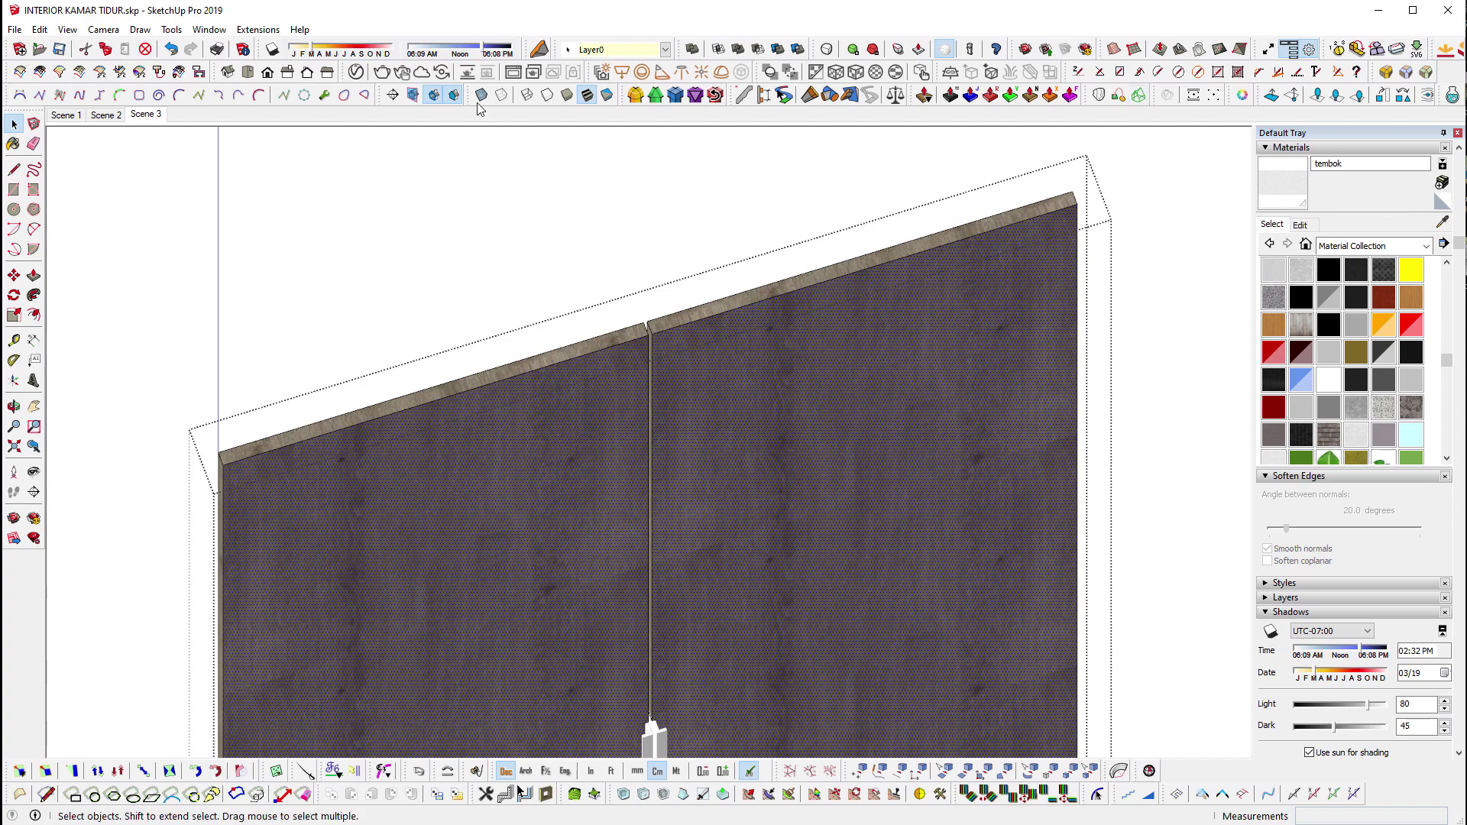
pyautogui.click(1387, 73)
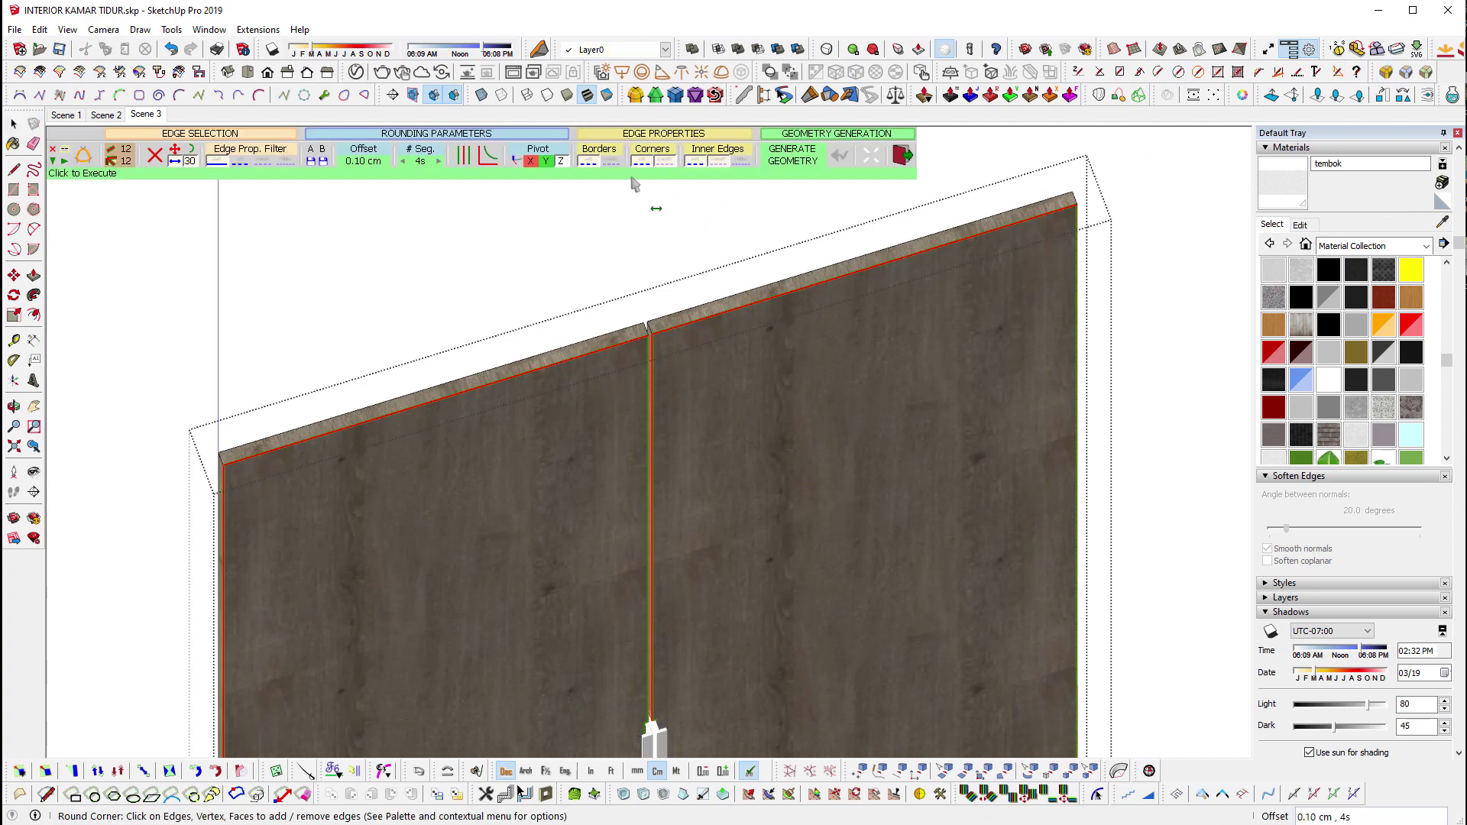
pyautogui.click(363, 160)
pyautogui.write('2')
pyautogui.press('Return')
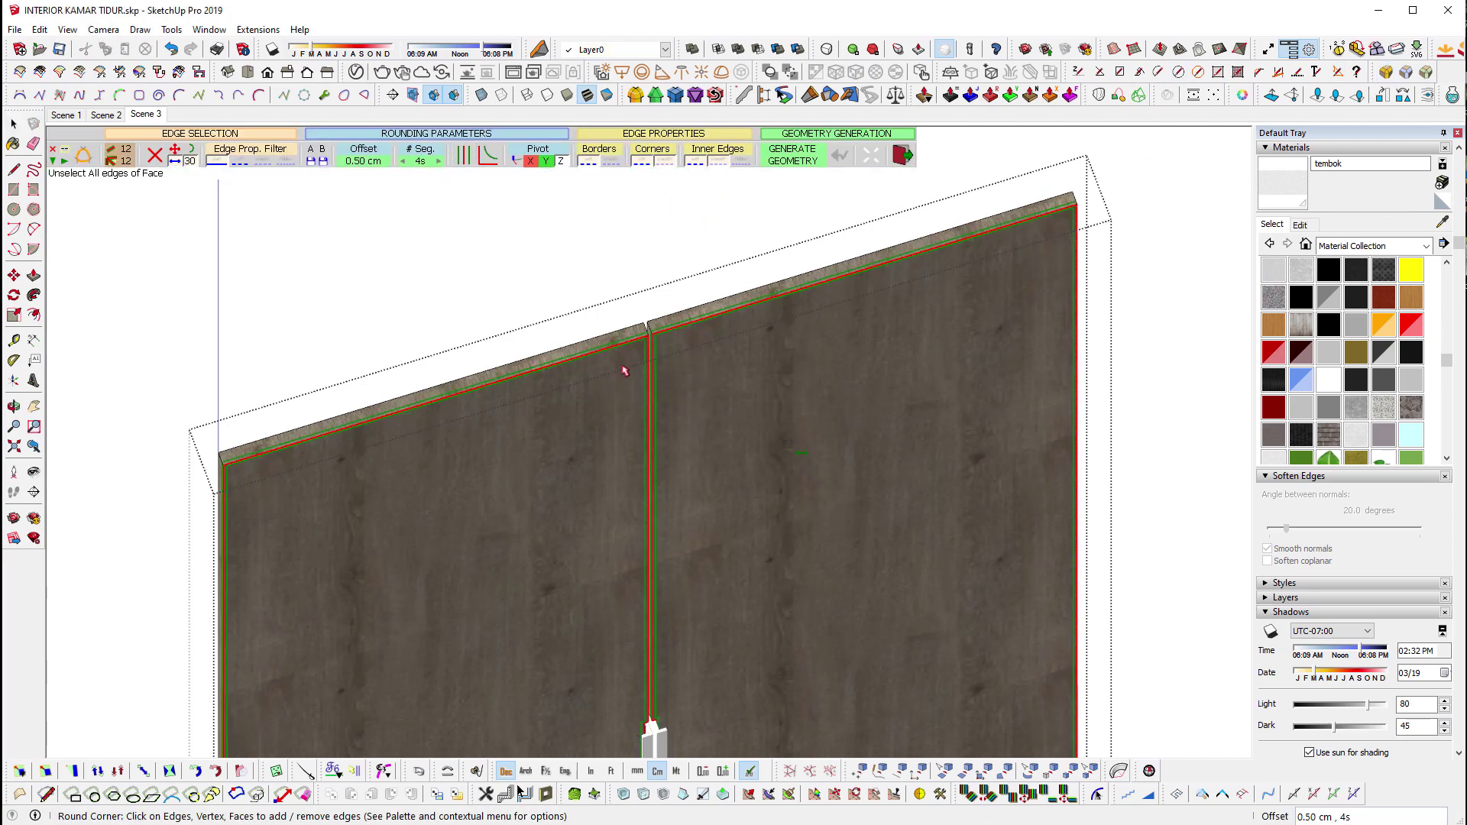
pyautogui.press('Return')
pyautogui.press('space')
pyautogui.moveTo(465, 274)
pyautogui.mouseDown(button='middle')
pyautogui.moveTo(729, 478)
pyautogui.moveTo(680, 159)
pyautogui.mouseUp(button='middle')
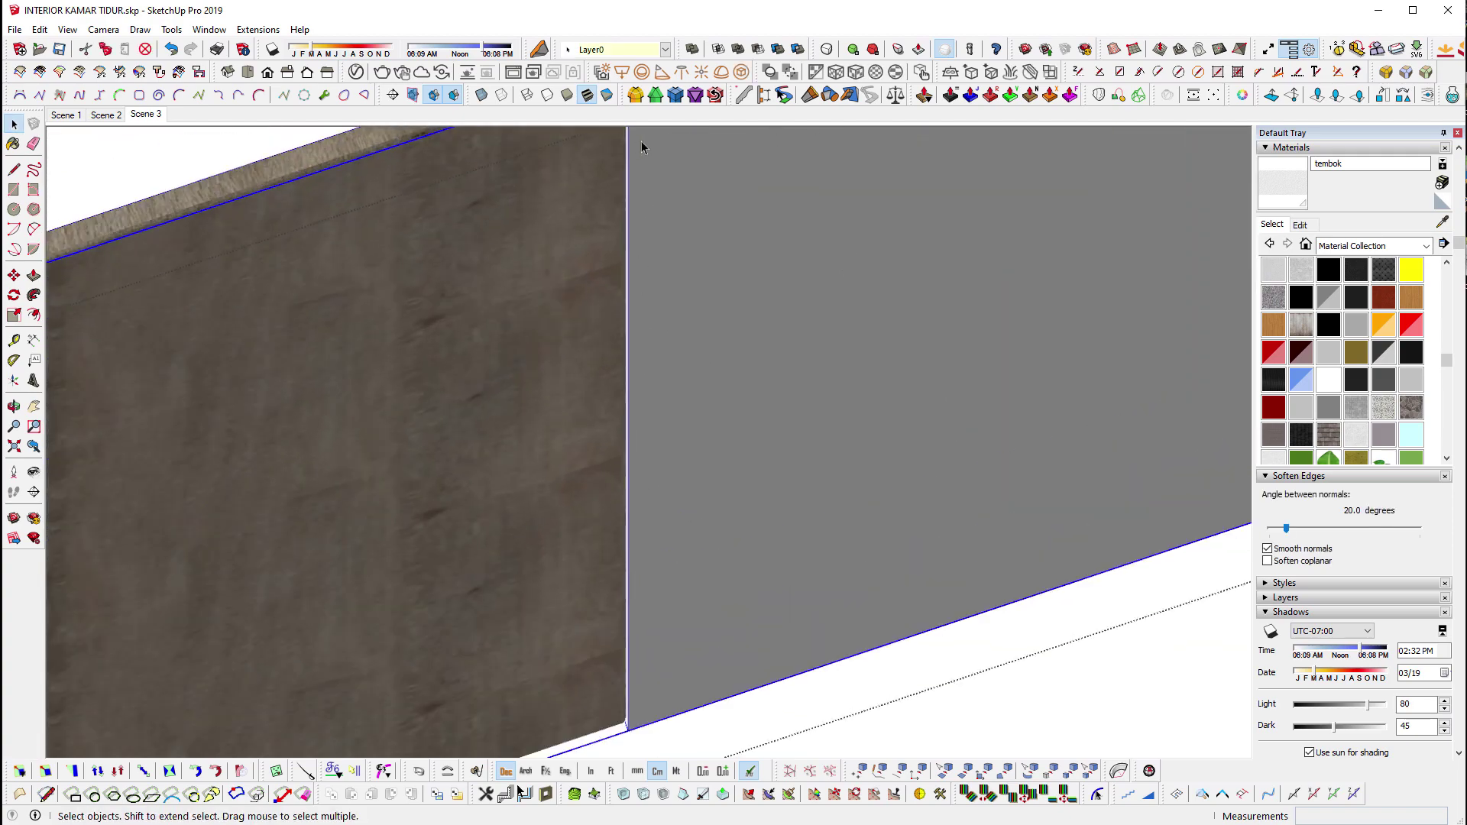
# Push the narrow corner strip inward with Push/Pull and select its connected faces.
pyautogui.scroll(3, 764, 404)
pyautogui.scroll(-3, 763, 404)
pyautogui.press('p')
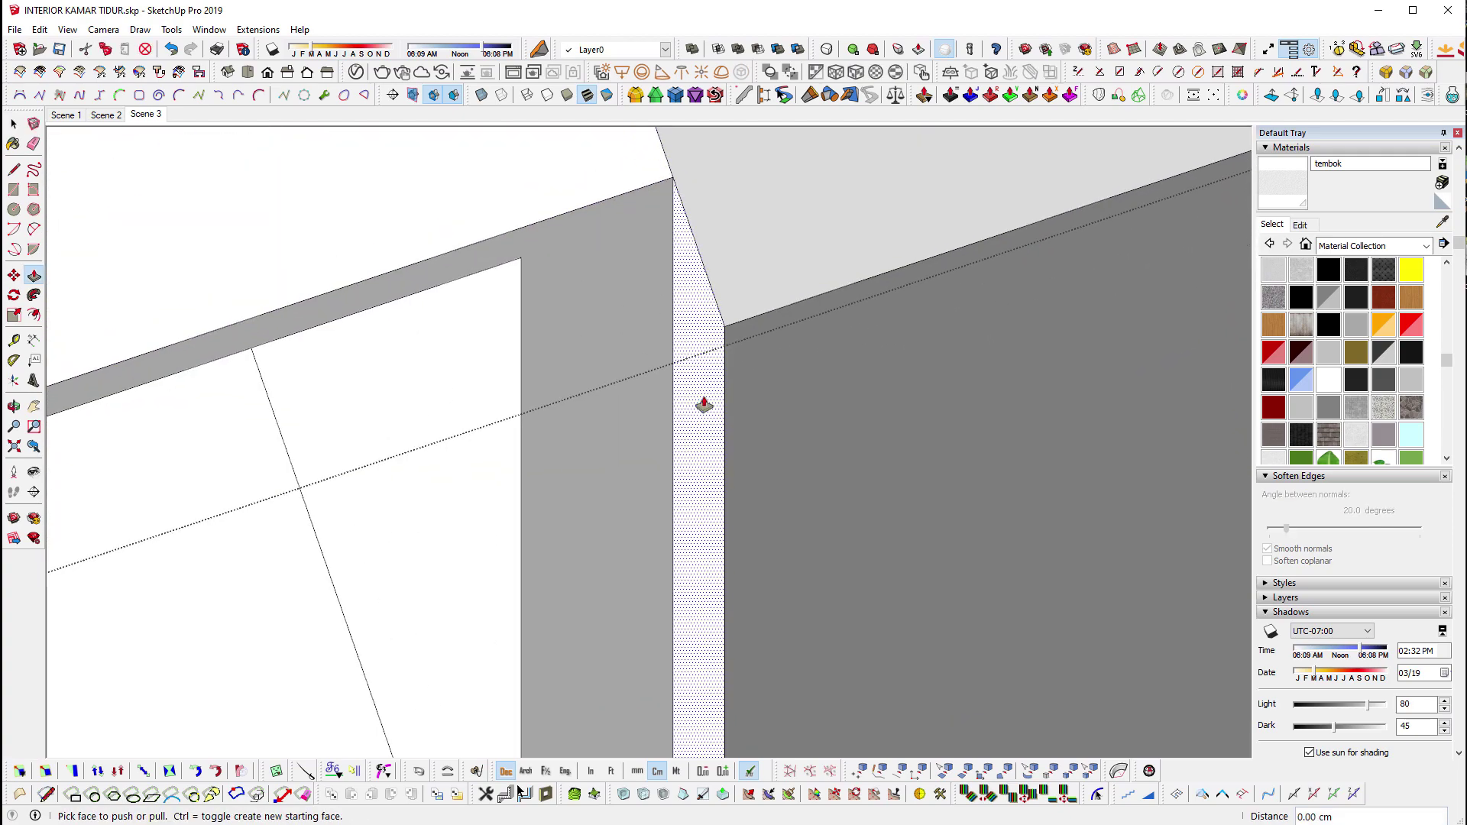
pyautogui.moveTo(699, 406); pyautogui.dragTo(768, 347)
pyautogui.hotkey('ctrl', 'z')
pyautogui.hotkey('ctrl', 'z')
pyautogui.hotkey('ctrl', 'z')
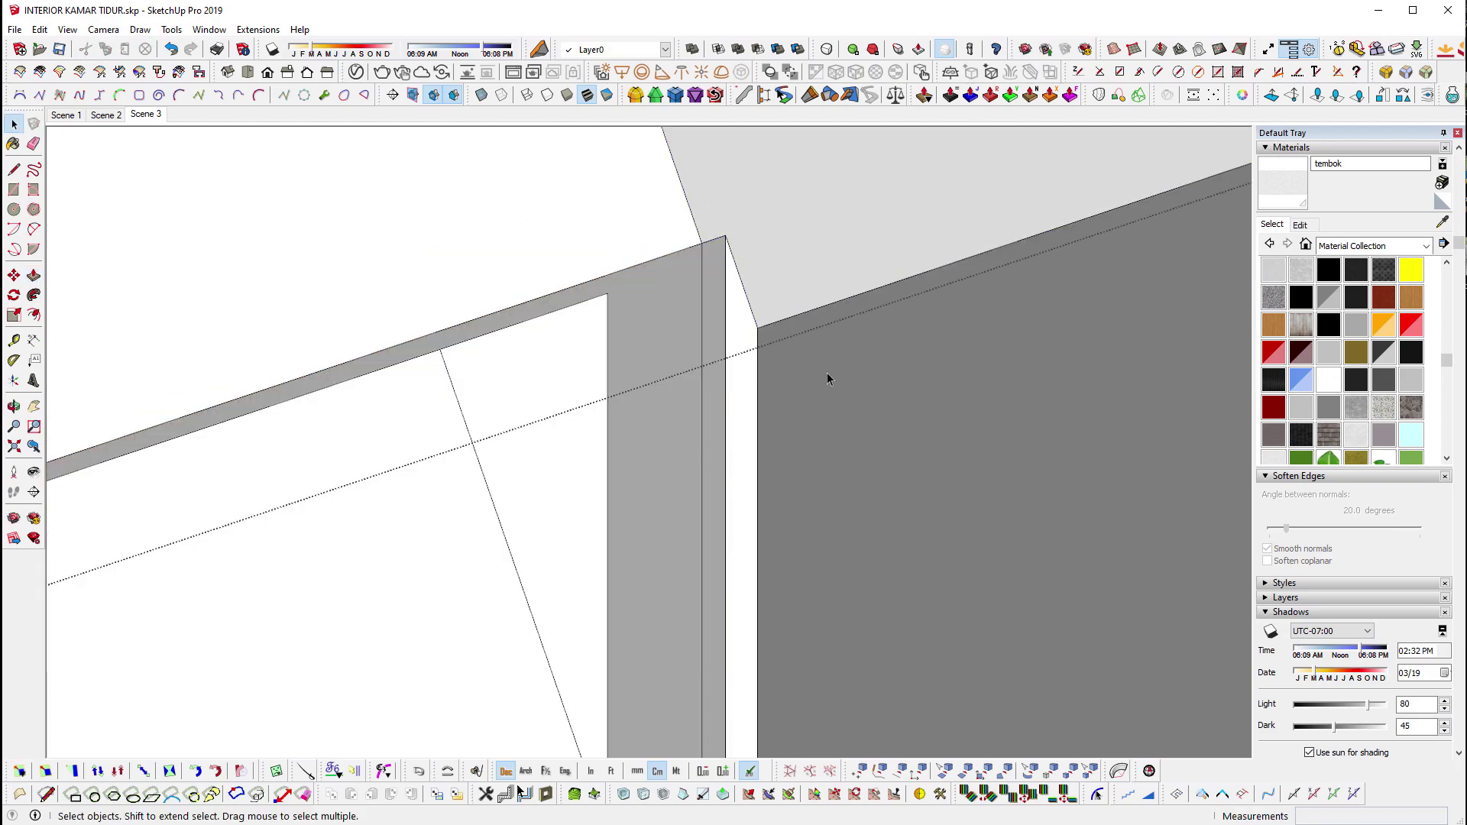
pyautogui.tripleClick(740, 366)
pyautogui.scroll(-5, 751, 363)
pyautogui.scroll(3, 632, 328)
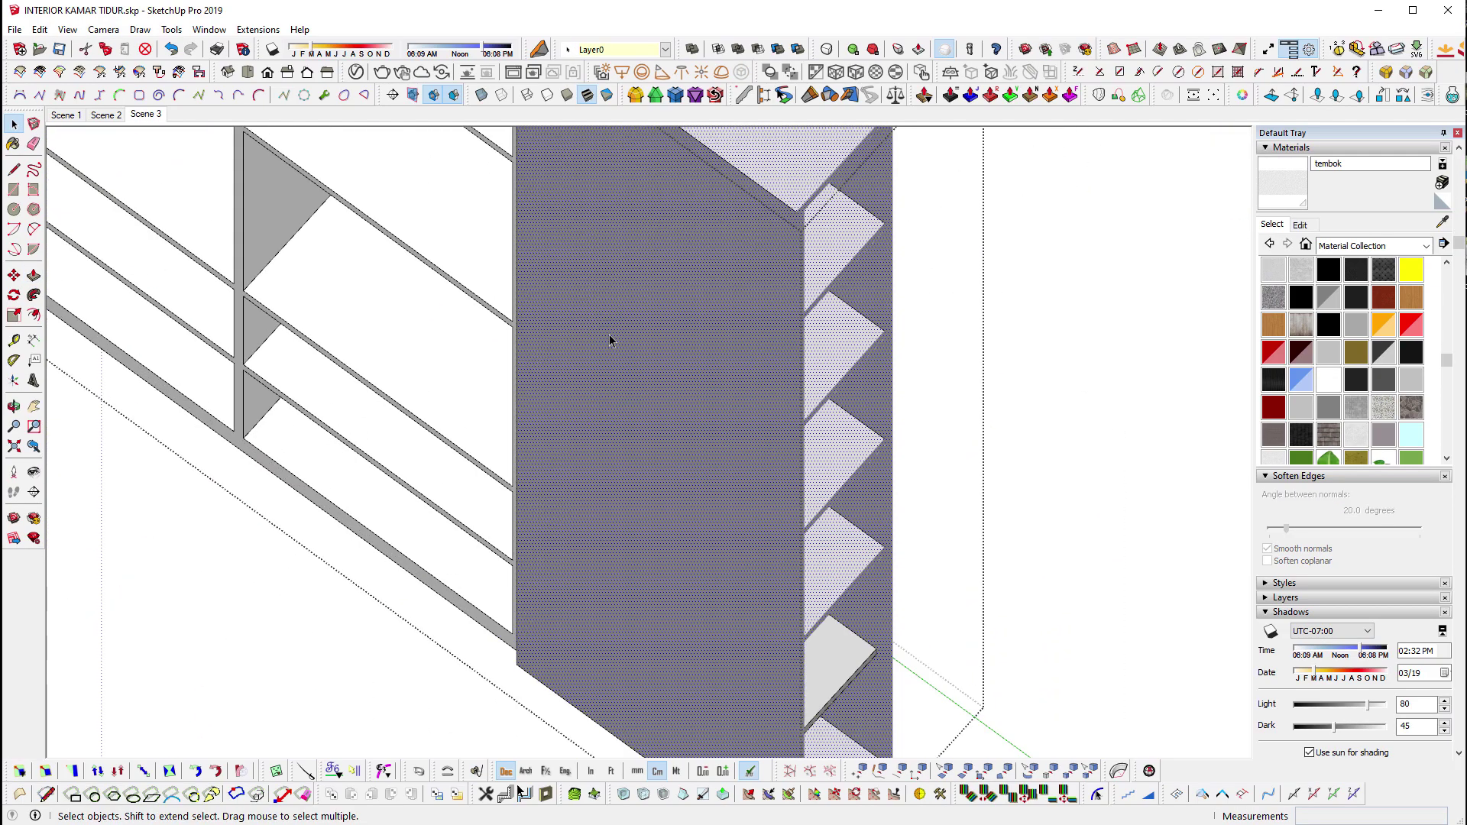
pyautogui.scroll(3, 609, 337)
pyautogui.scroll(3, 794, 246)
pyautogui.keyDown('shift'); pyautogui.moveTo(794, 246); pyautogui.dragTo(84, 535, button='middle'); pyautogui.keyUp('shift')
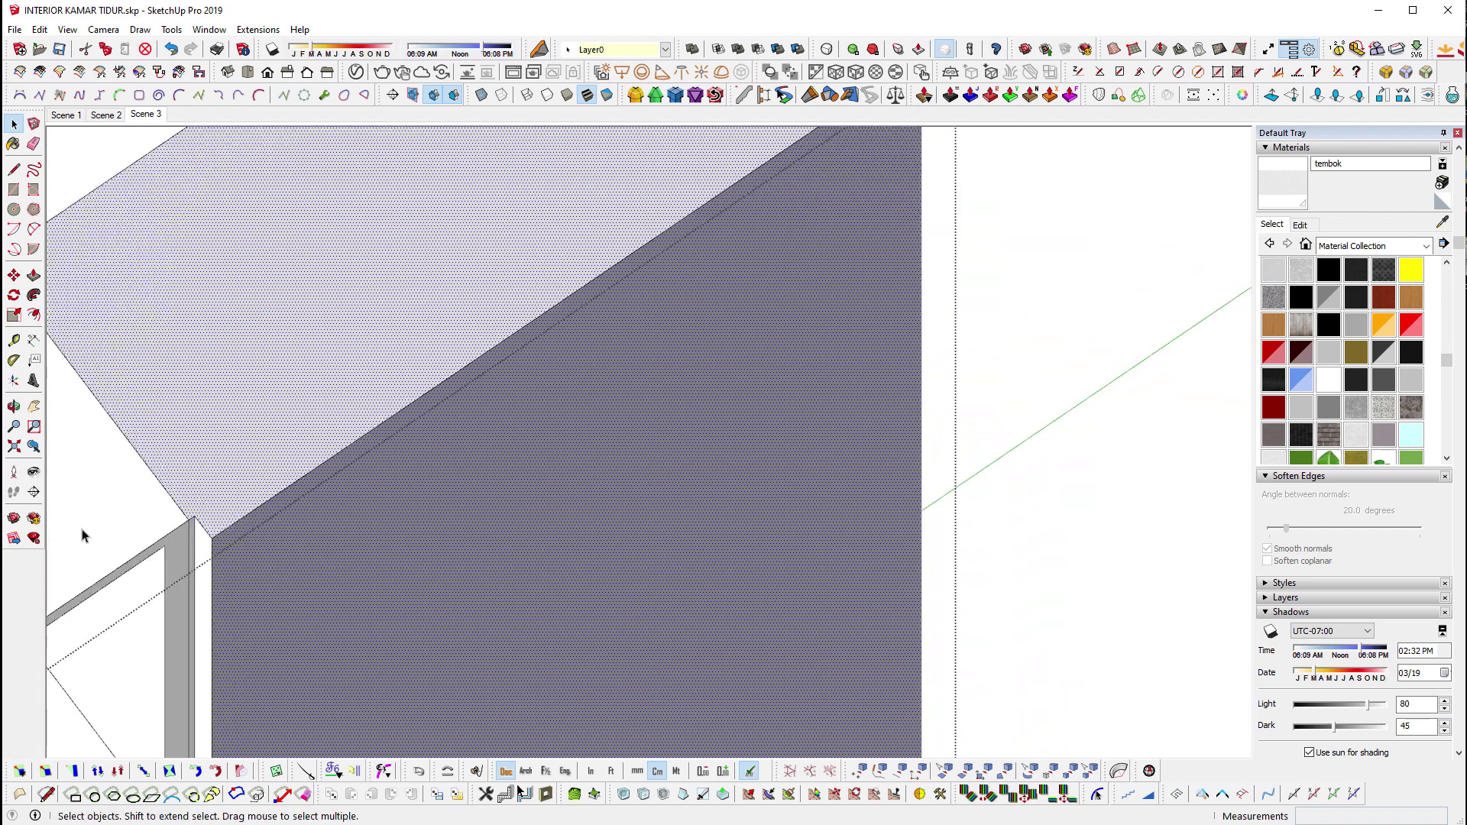
# Paint the narrow corner strip with the grey mobil15_ban material.
pyautogui.click(209, 558)
pyautogui.scroll(3, 535, 474)
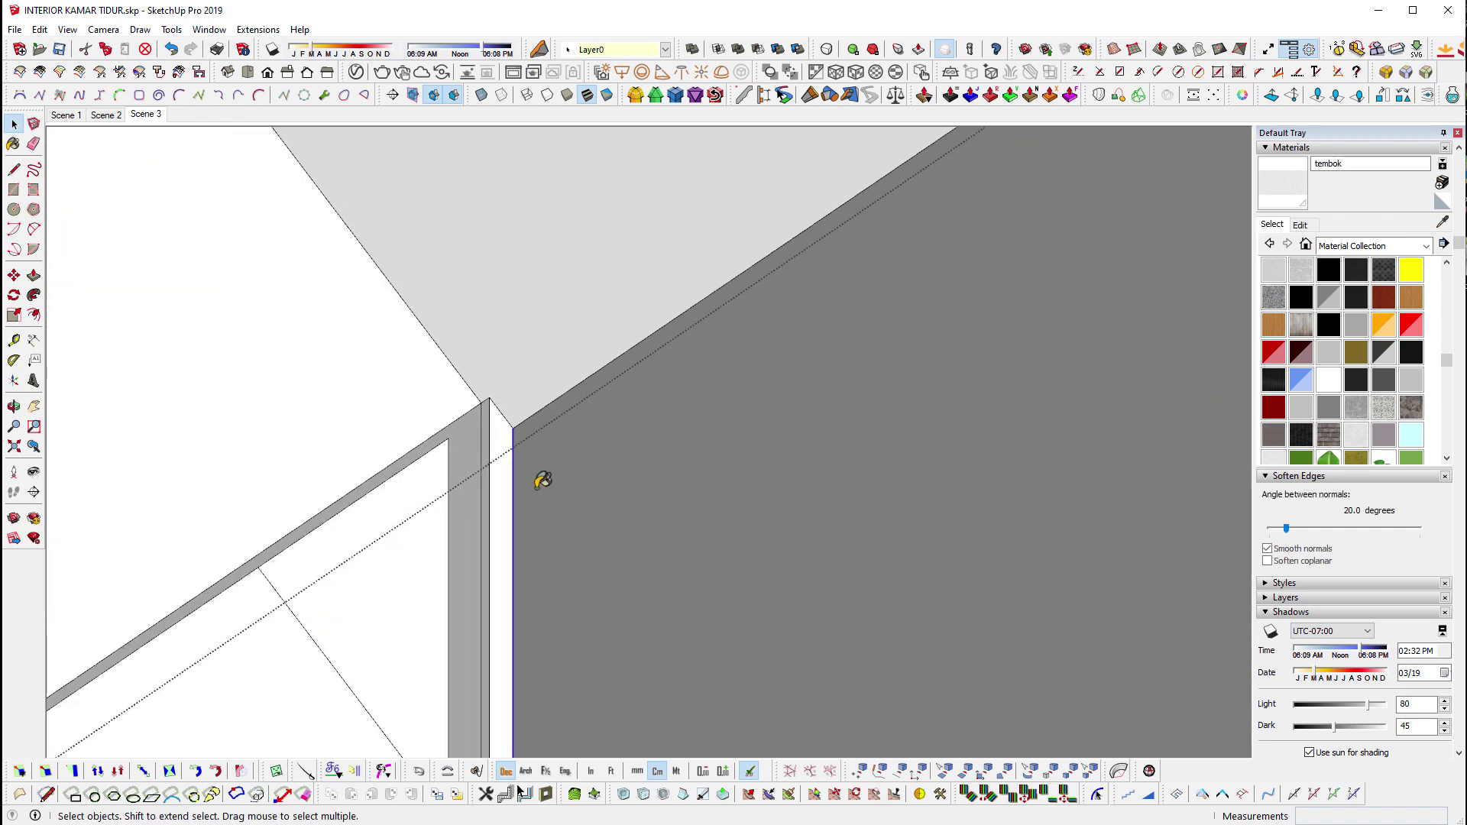
pyautogui.press('b')
pyautogui.click(504, 441)
pyautogui.press('space')
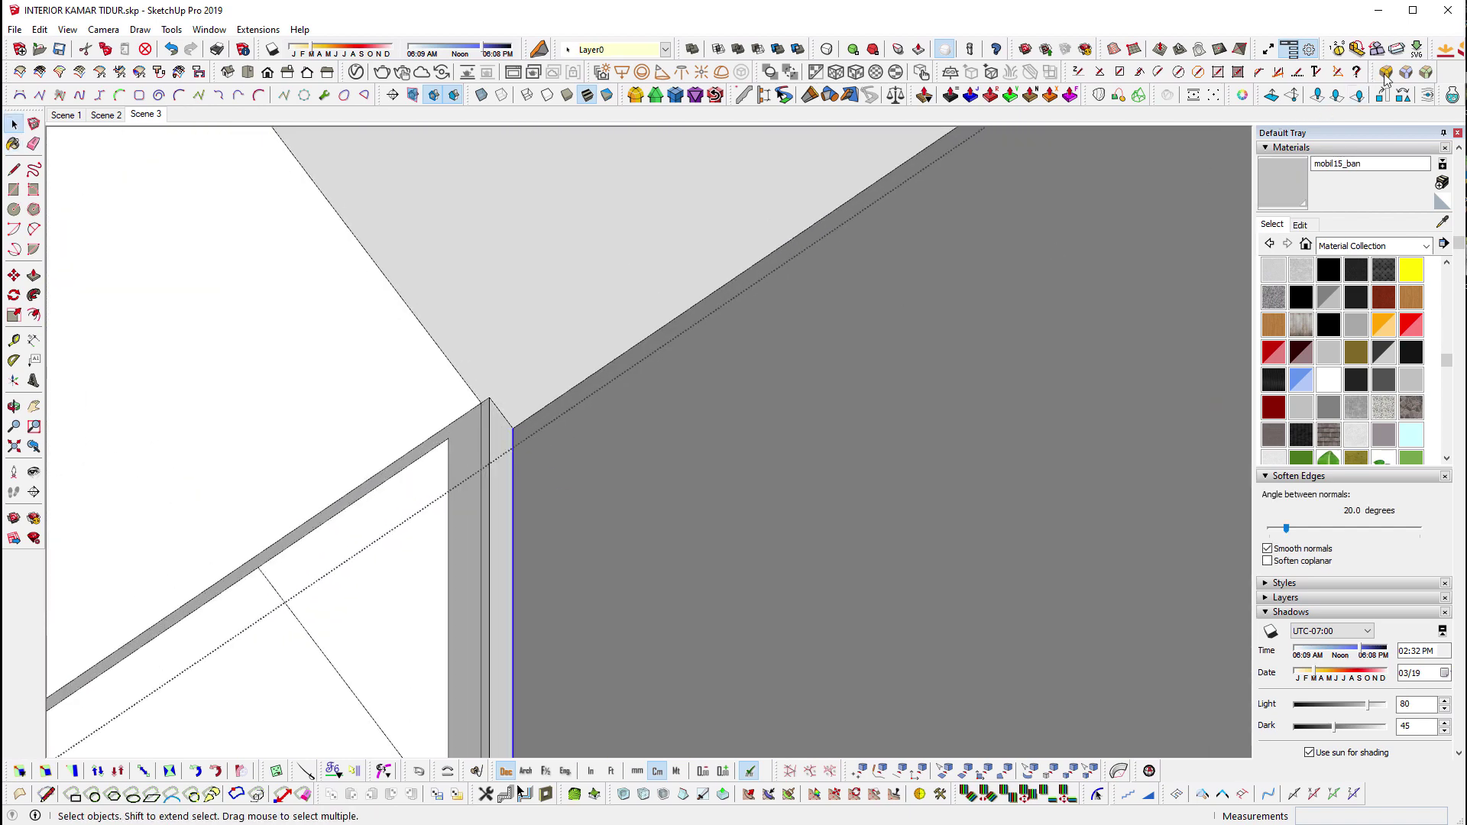
pyautogui.click(1385, 73)
pyautogui.press('space')
# Round the edges of both lower wood cabinet panels at 0.50 cm.
pyautogui.scroll(-2, 726, 397)
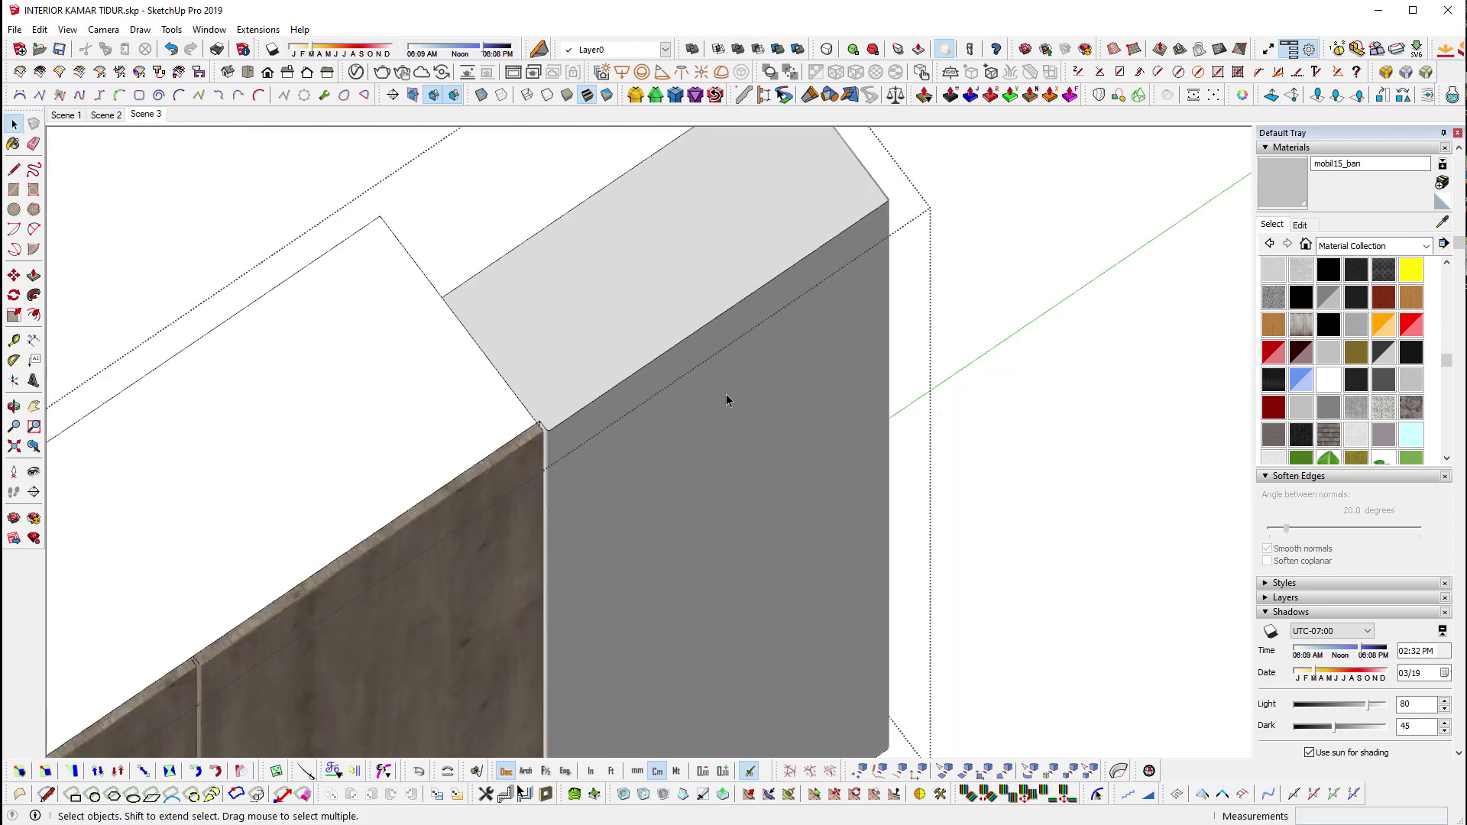
pyautogui.scroll(-3, 388, 396)
pyautogui.scroll(4, 774, 659)
pyautogui.scroll(2, 667, 454)
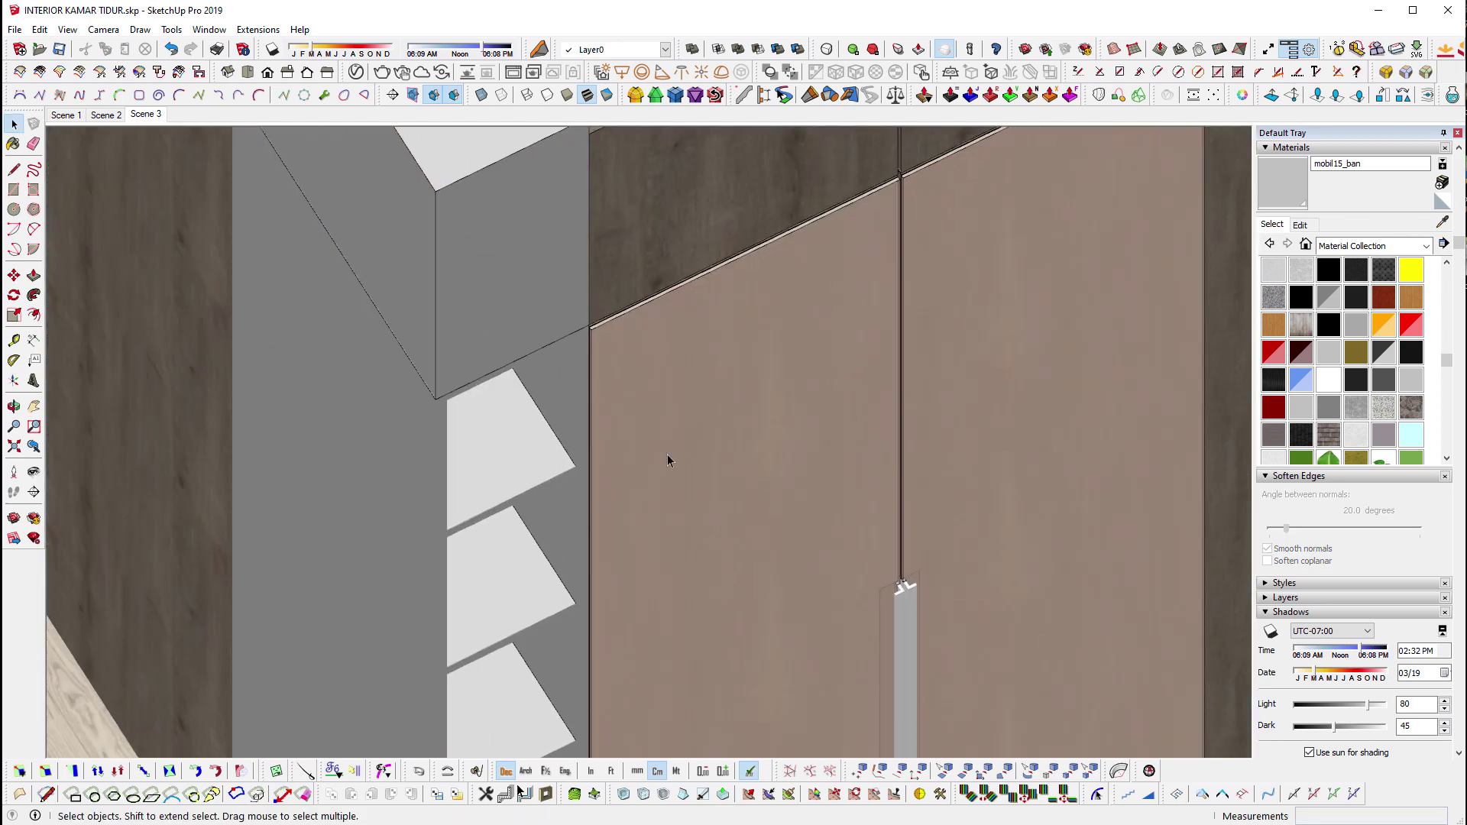
pyautogui.scroll(-3, 667, 454)
pyautogui.scroll(-3, 540, 534)
pyautogui.click(716, 446)
pyautogui.tripleClick(717, 445)
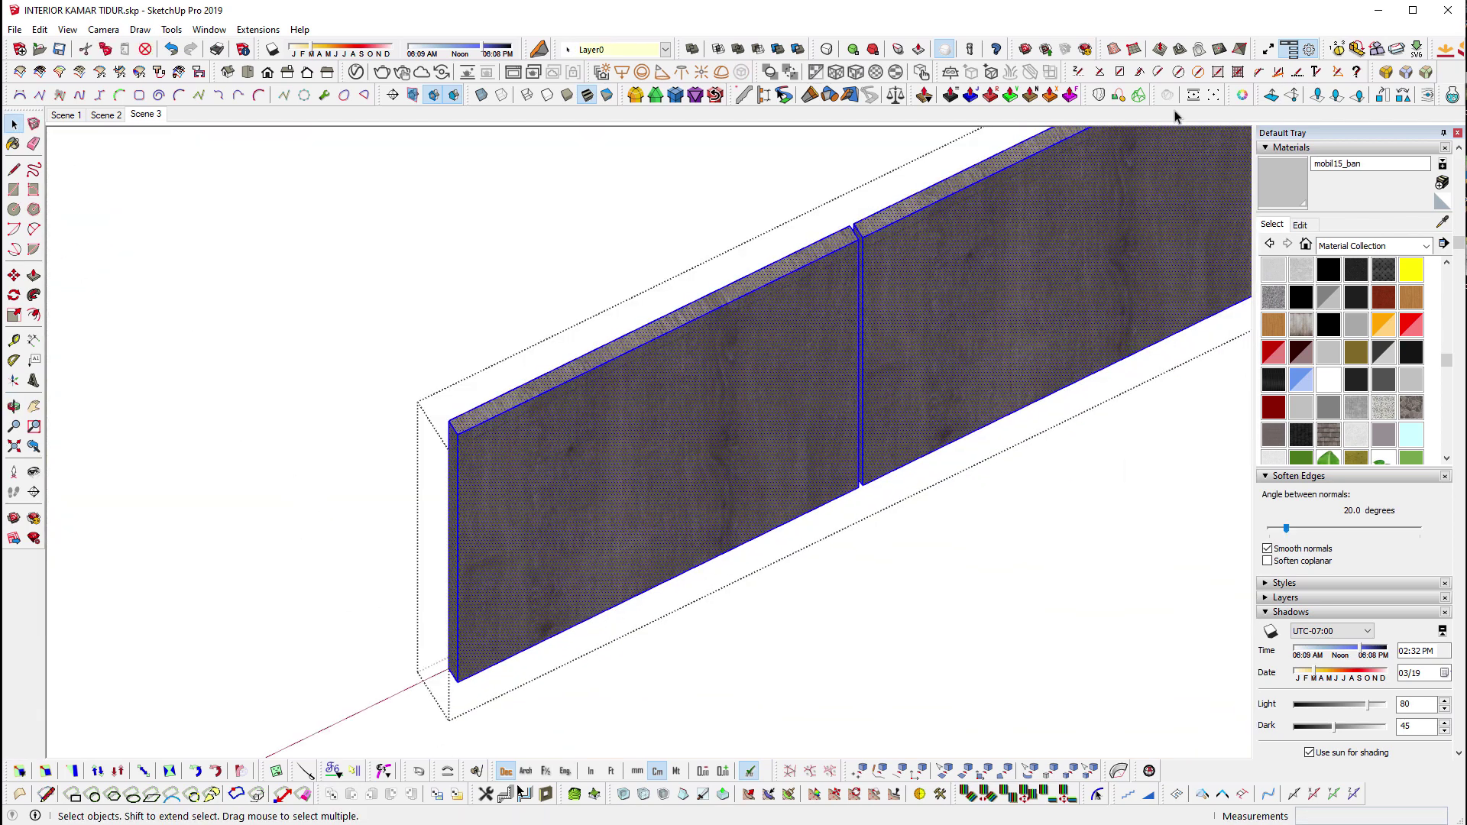
pyautogui.click(1386, 72)
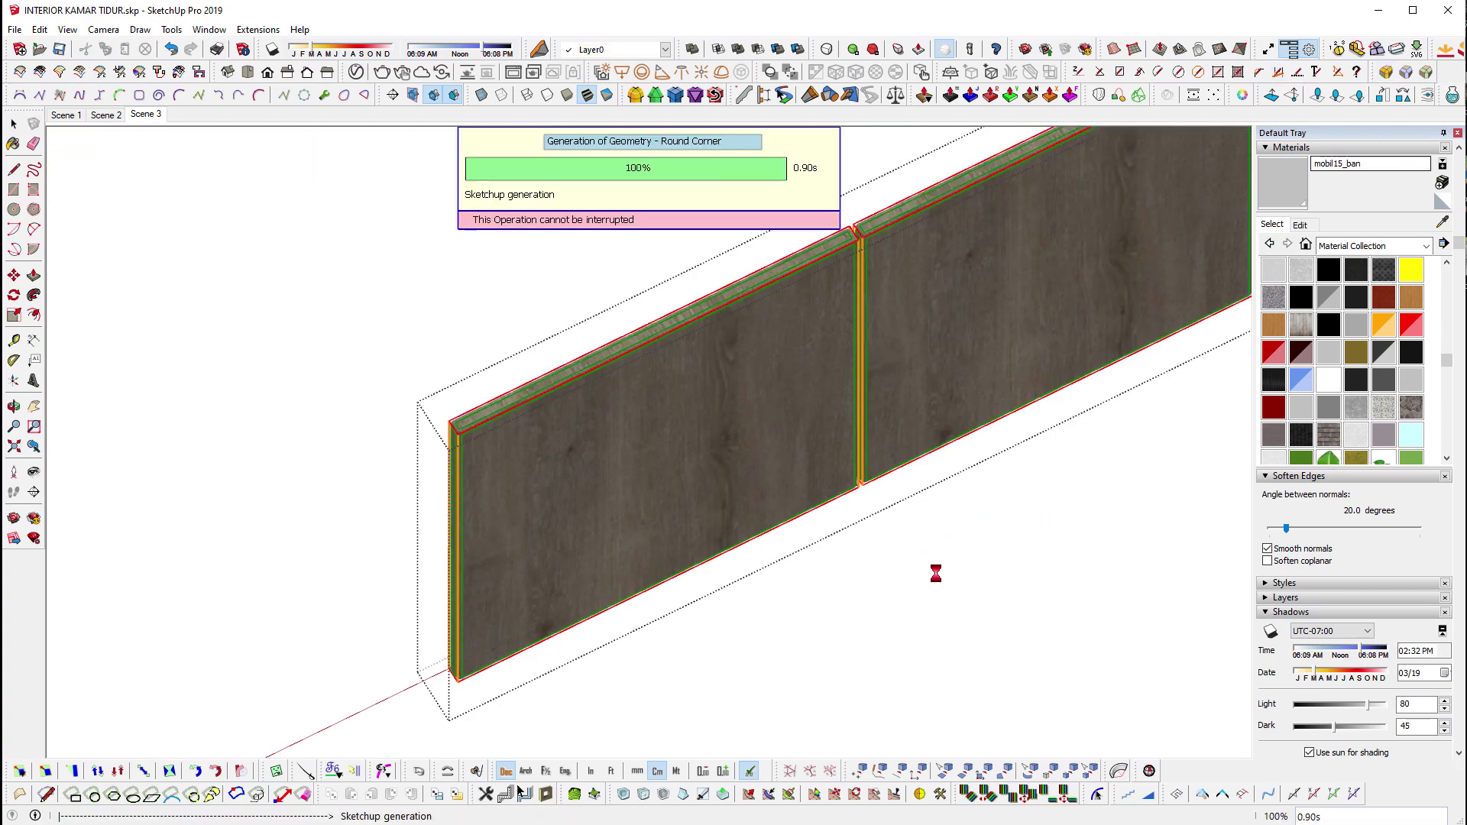
# Round the edges of the cabinet's right side panel at 0.50 cm.
pyautogui.scroll(2, 877, 576)
pyautogui.scroll(3, 399, 581)
pyautogui.scroll(-3, 399, 581)
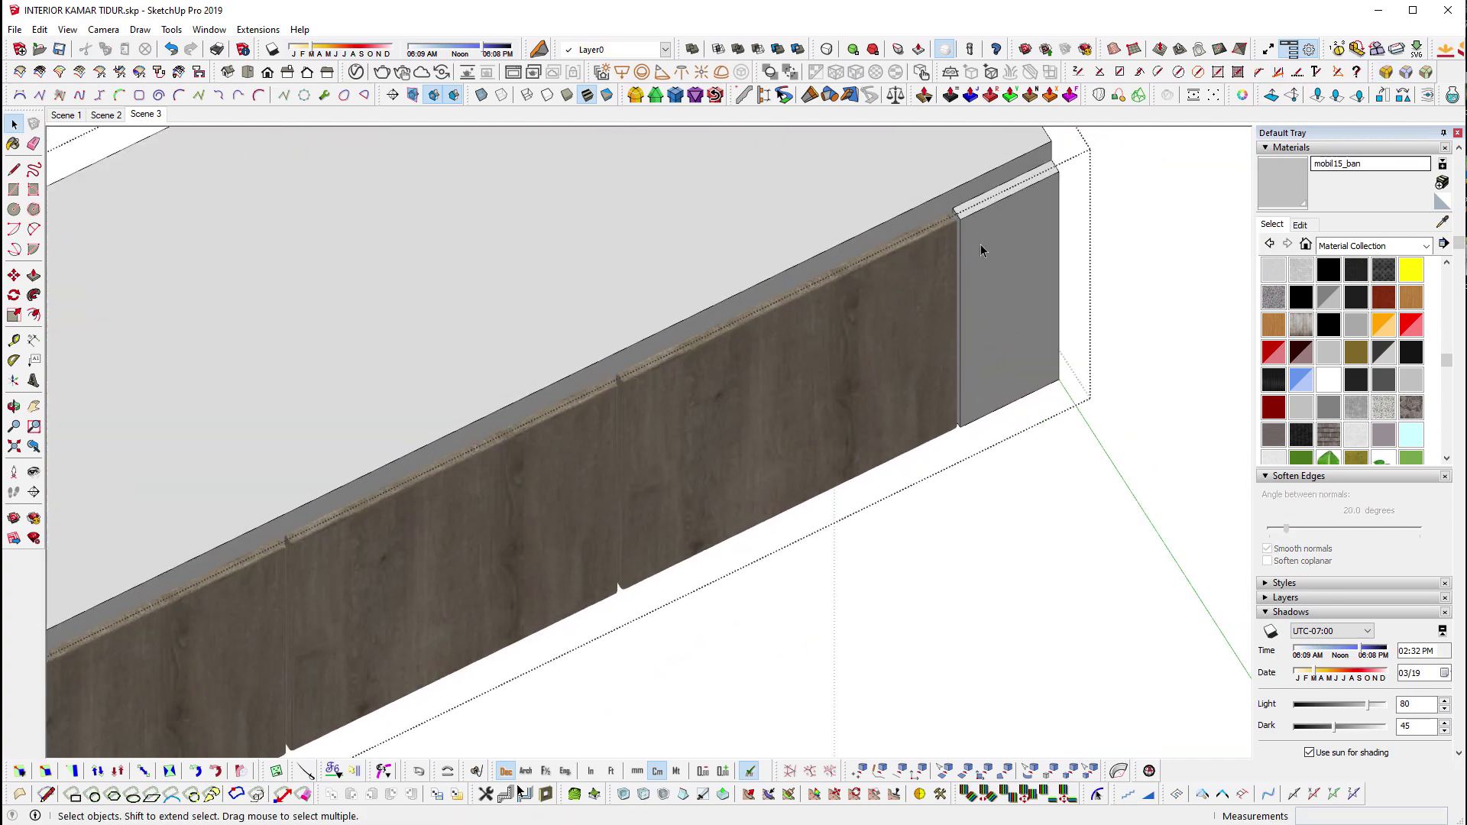
pyautogui.doubleClick(979, 249)
pyautogui.tripleClick(999, 246)
pyautogui.click(1373, 99)
pyautogui.press('space')
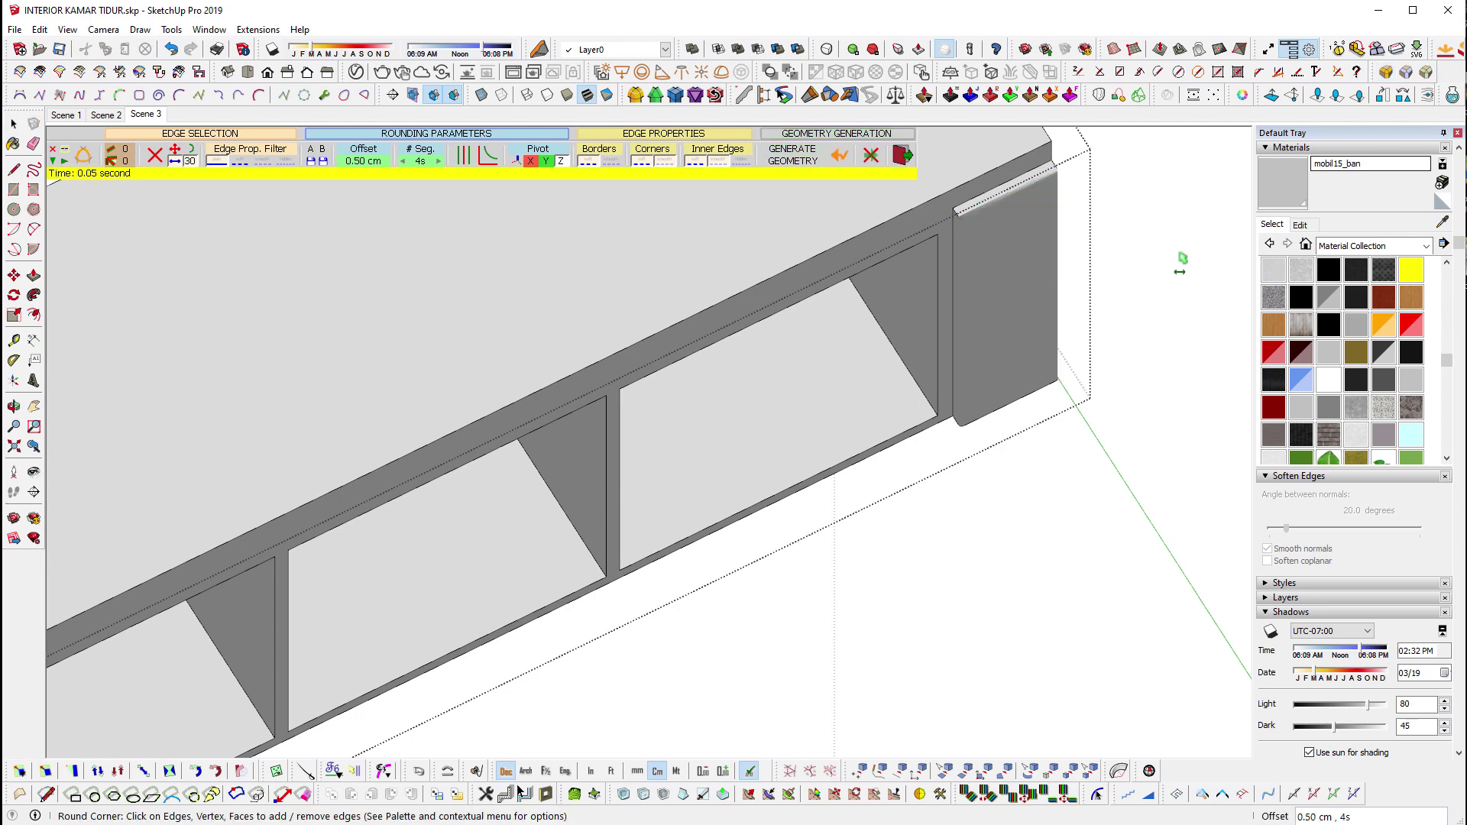
# Round the edges of the grey end cabinet block at 0.50 cm.
pyautogui.moveTo(1101, 328)
pyautogui.mouseDown(button='middle')
pyautogui.moveTo(1067, 548)
pyautogui.moveTo(1083, 521)
pyautogui.moveTo(596, 600)
pyautogui.mouseUp(button='middle')
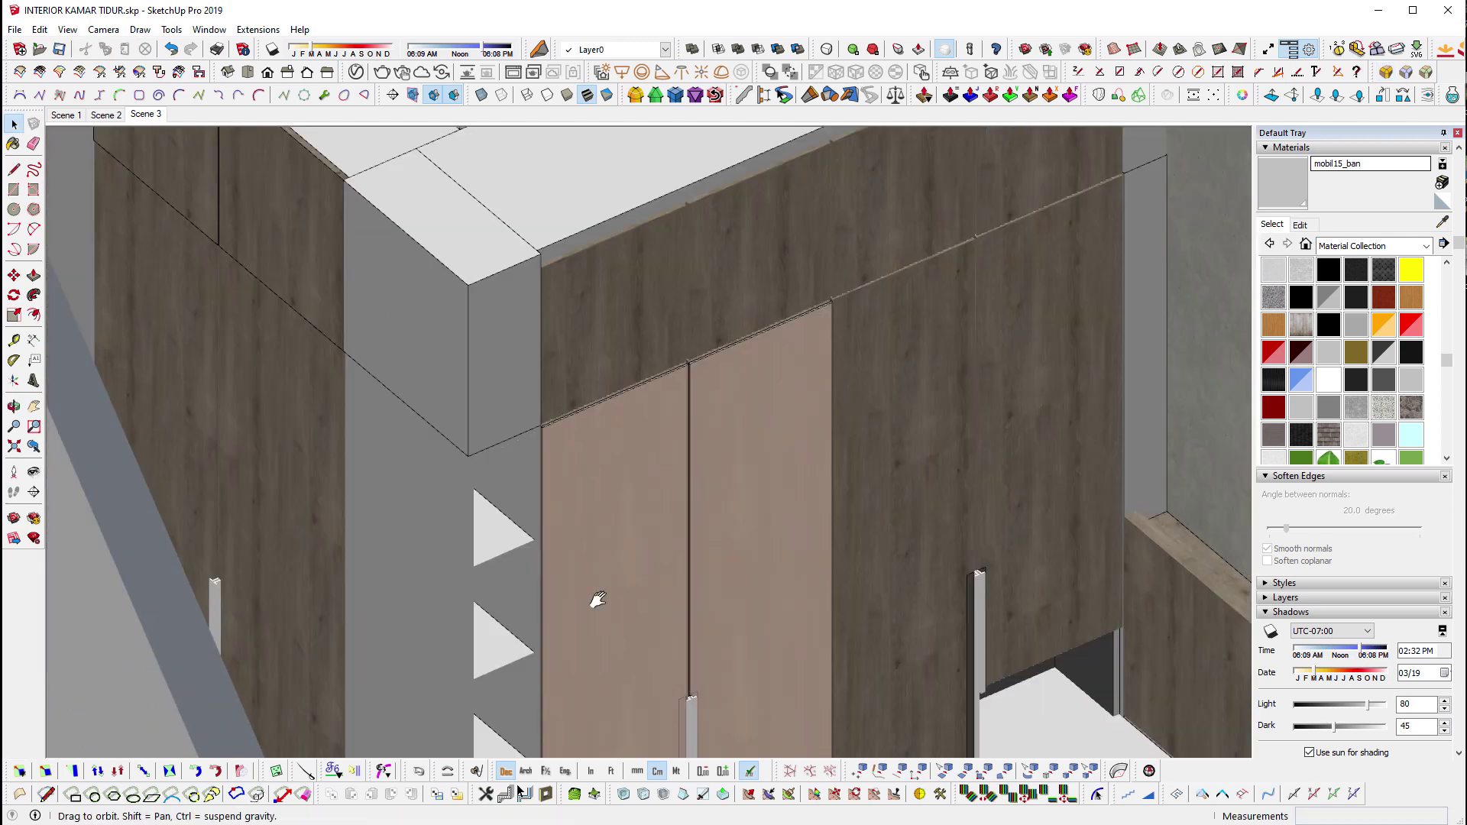
pyautogui.scroll(-2, 600, 485)
pyautogui.click(600, 485)
pyautogui.doubleClick(604, 479)
pyautogui.click(635, 468)
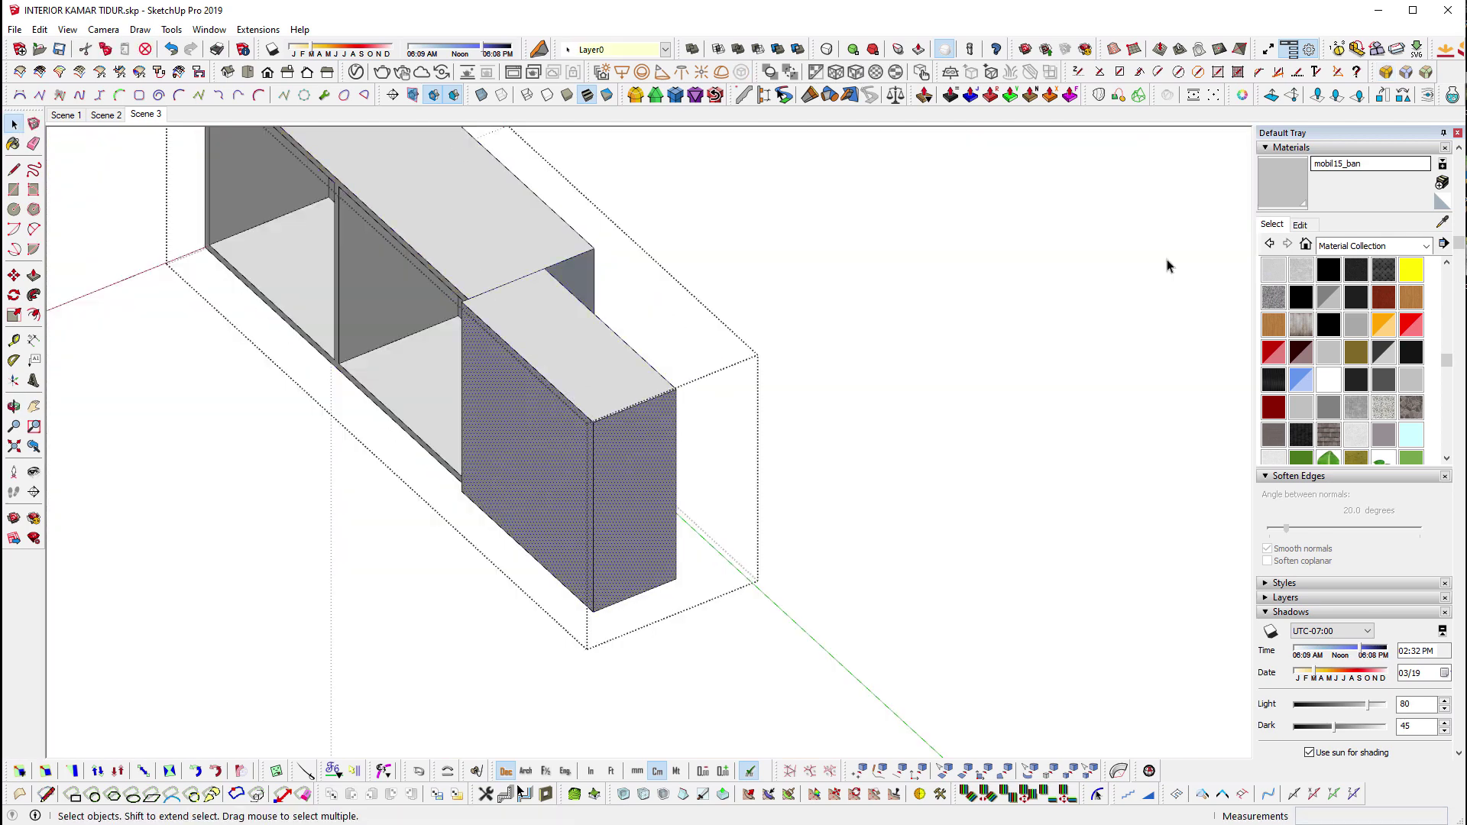
pyautogui.click(1386, 72)
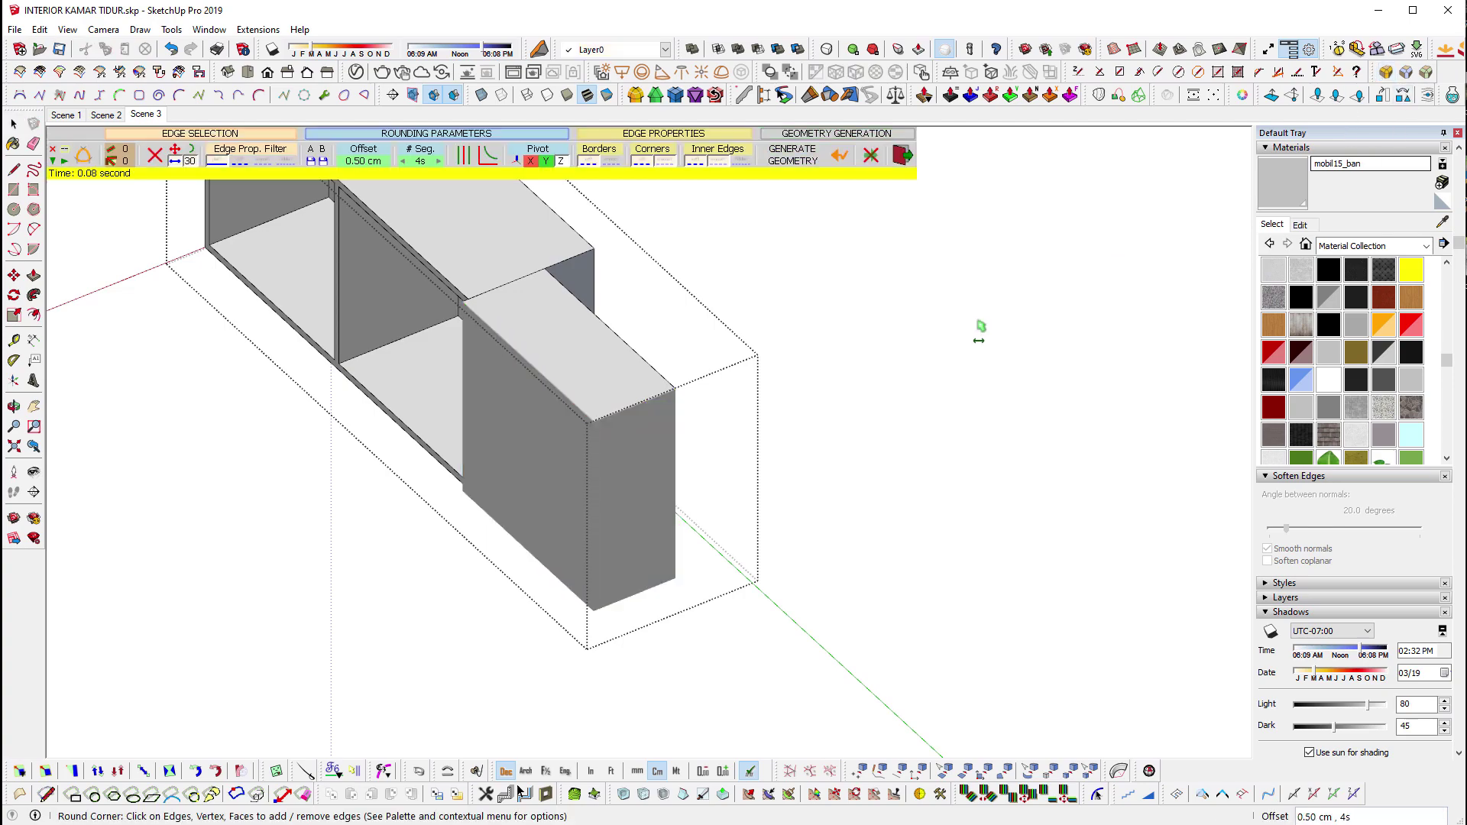
pyautogui.press('space')
pyautogui.scroll(-6, 1053, 548)
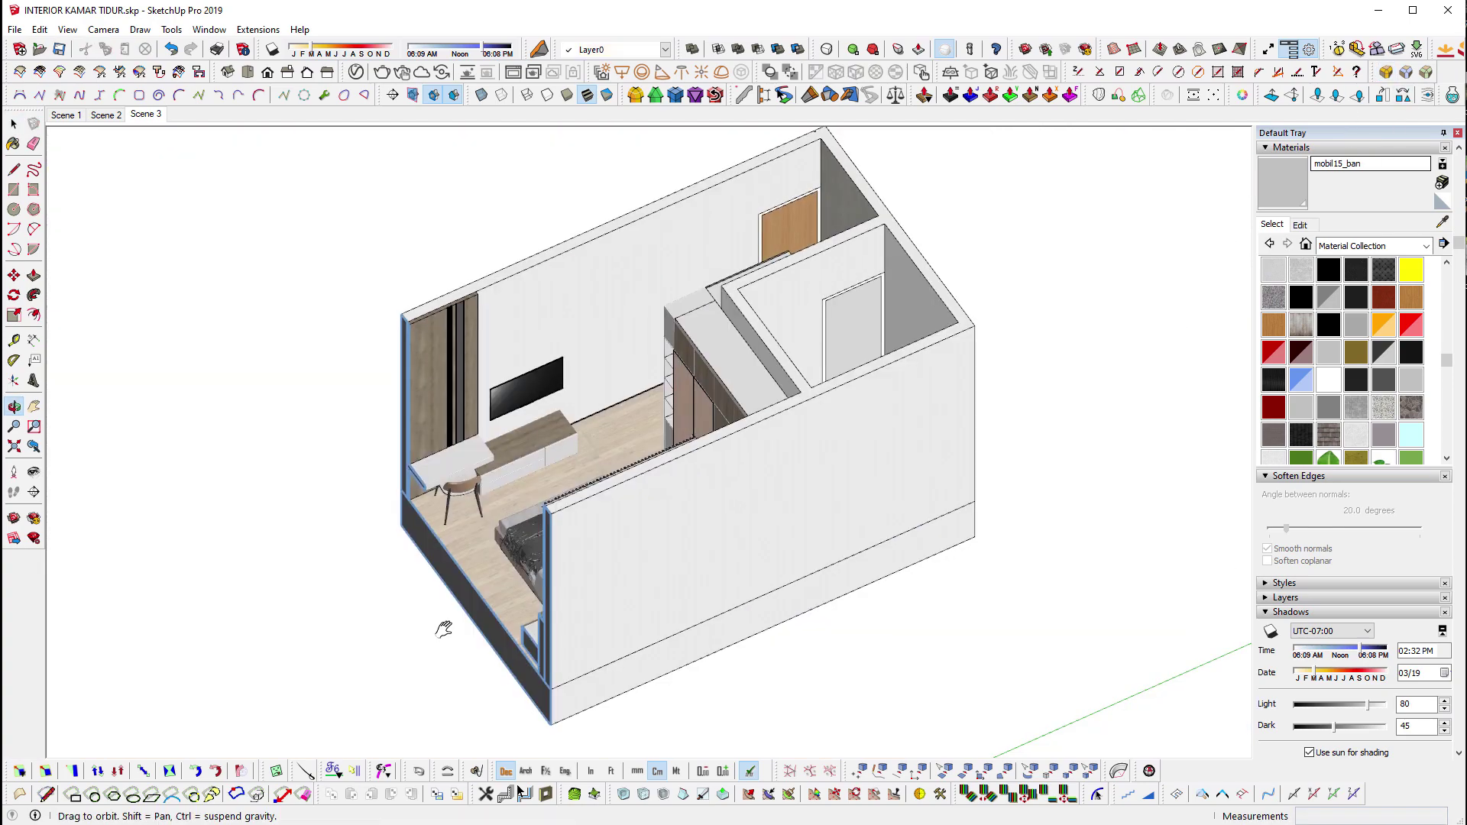
# Orbit to the slatted wood wall and open its group for editing.
pyautogui.scroll(4, 442, 621)
pyautogui.scroll(4, 386, 492)
pyautogui.moveTo(386, 493); pyautogui.dragTo(857, 324, button='middle')
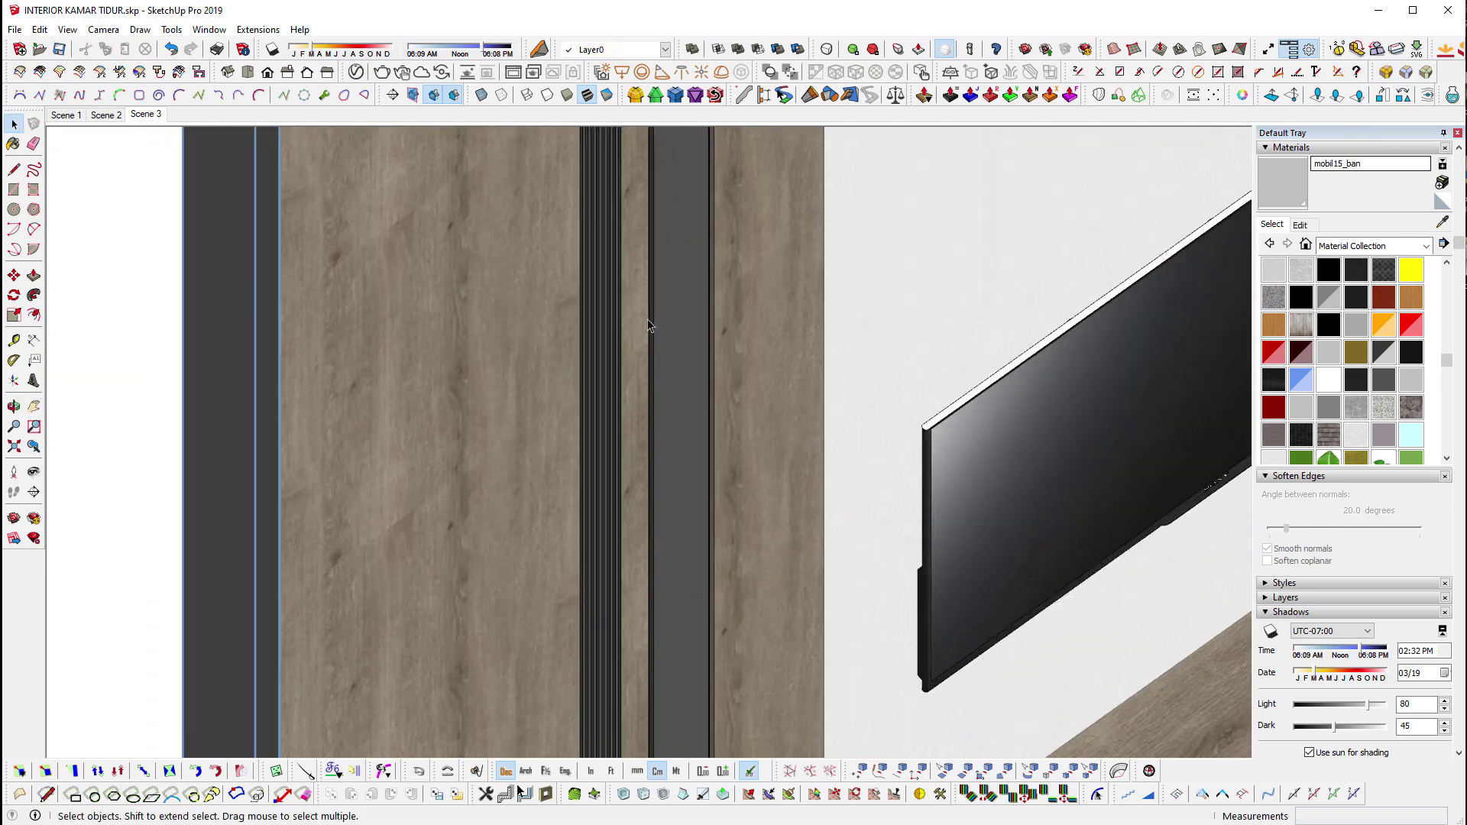
pyautogui.doubleClick(857, 324)
pyautogui.click(898, 363)
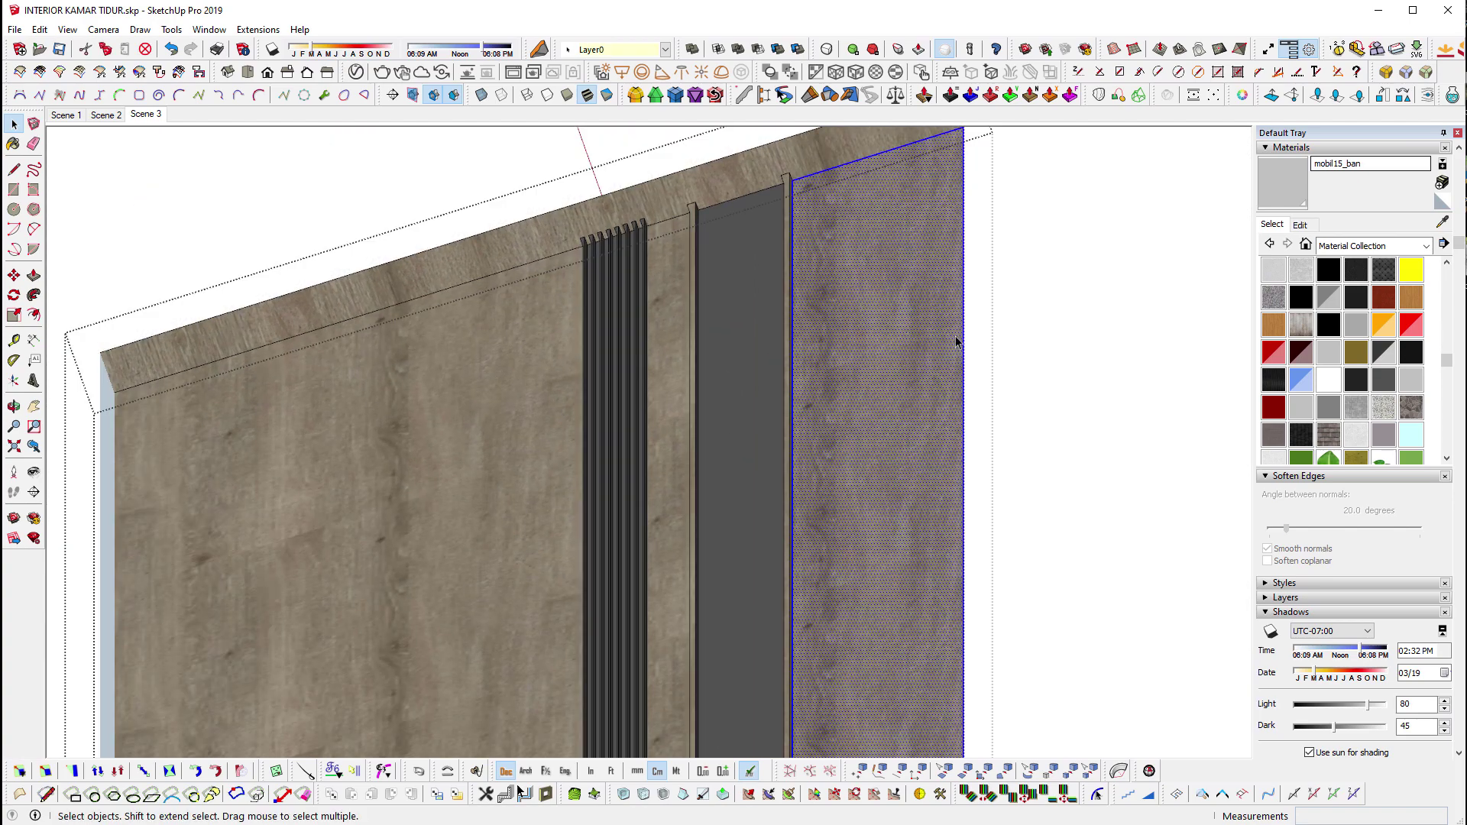
pyautogui.click(967, 342)
pyautogui.scroll(2, 964, 341)
pyautogui.scroll(1, 783, 374)
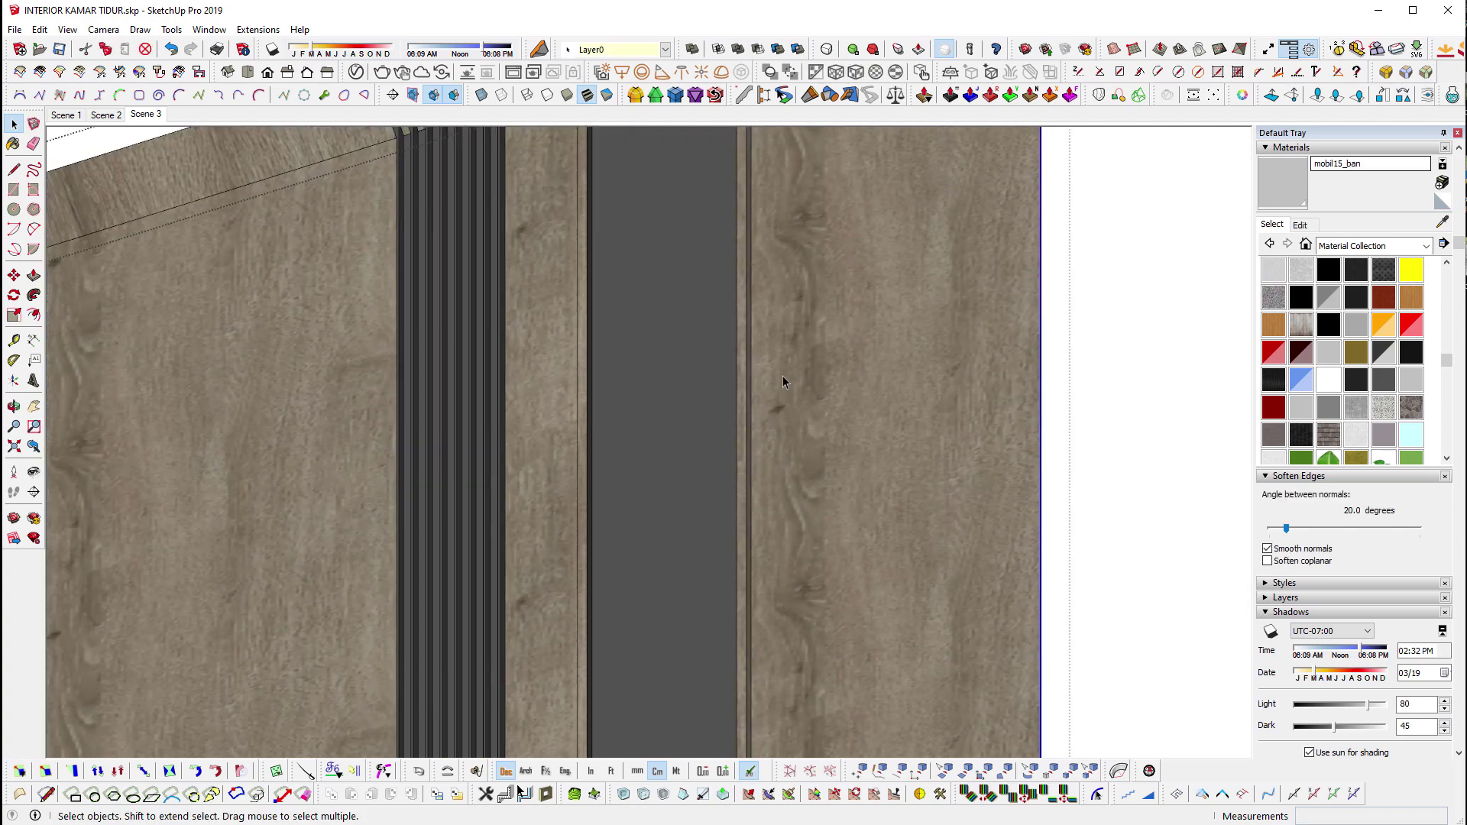
pyautogui.scroll(-2, 938, 413)
# Round the top corners of the vertical slats at 0.50 cm with four segments.
pyautogui.moveTo(947, 491); pyautogui.dragTo(754, 333, button='middle')
pyautogui.hotkey('alt', '1')
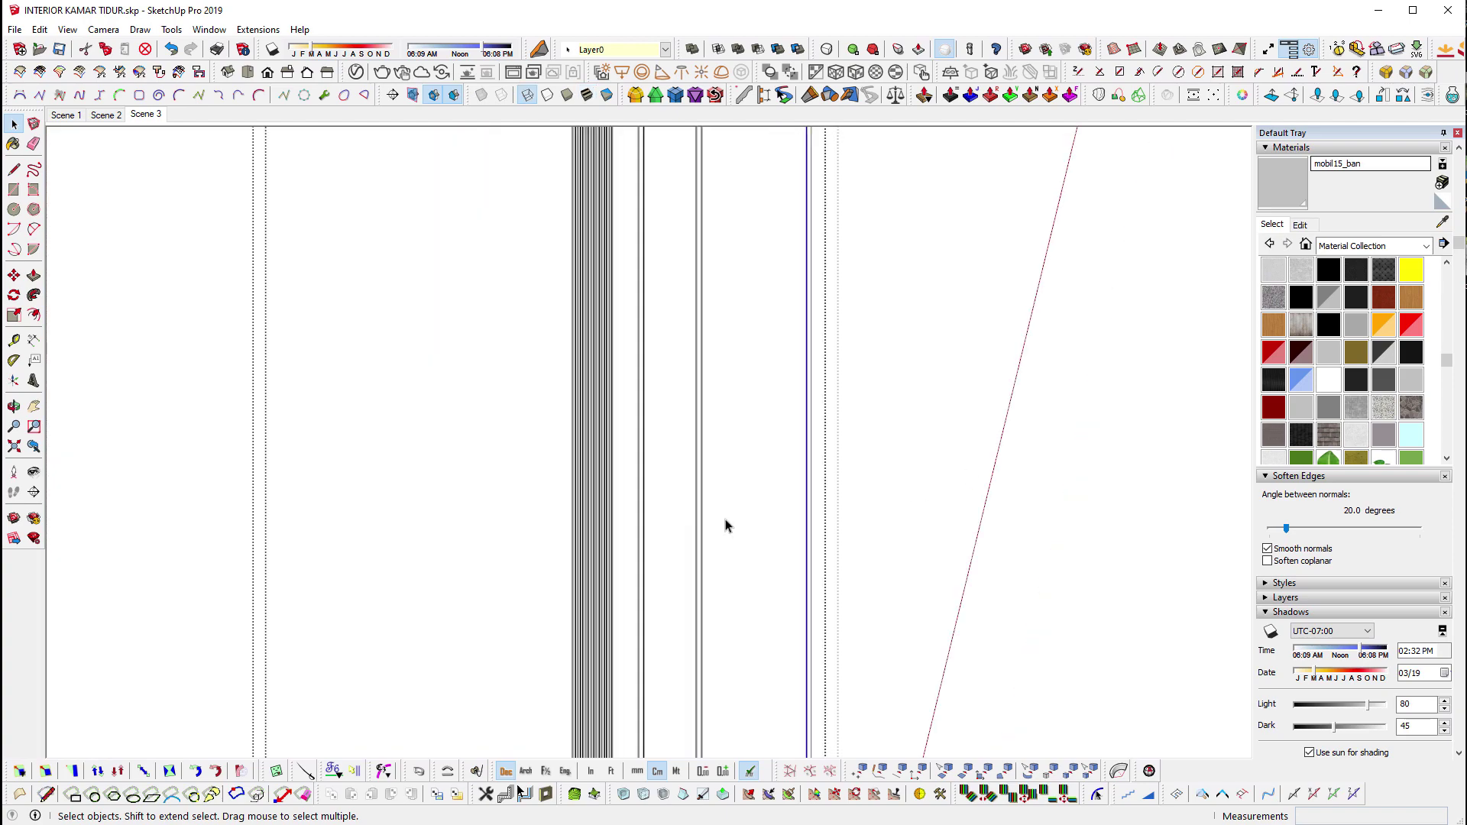
pyautogui.moveTo(727, 525); pyautogui.dragTo(612, 533)
pyautogui.scroll(-3, 783, 298)
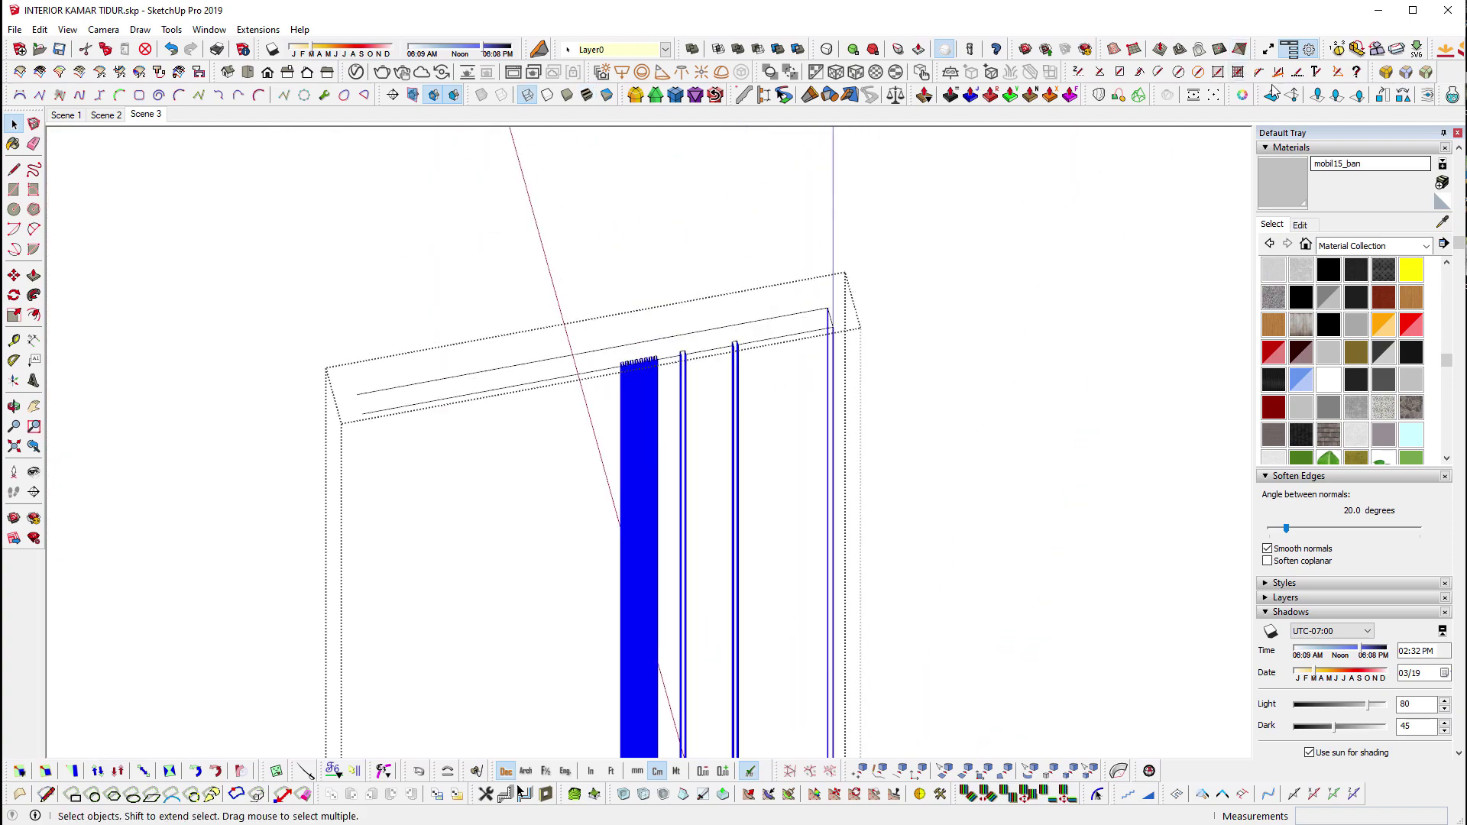
pyautogui.click(1385, 71)
pyautogui.moveTo(1112, 228); pyautogui.dragTo(871, 295, button='middle')
pyautogui.press('Return')
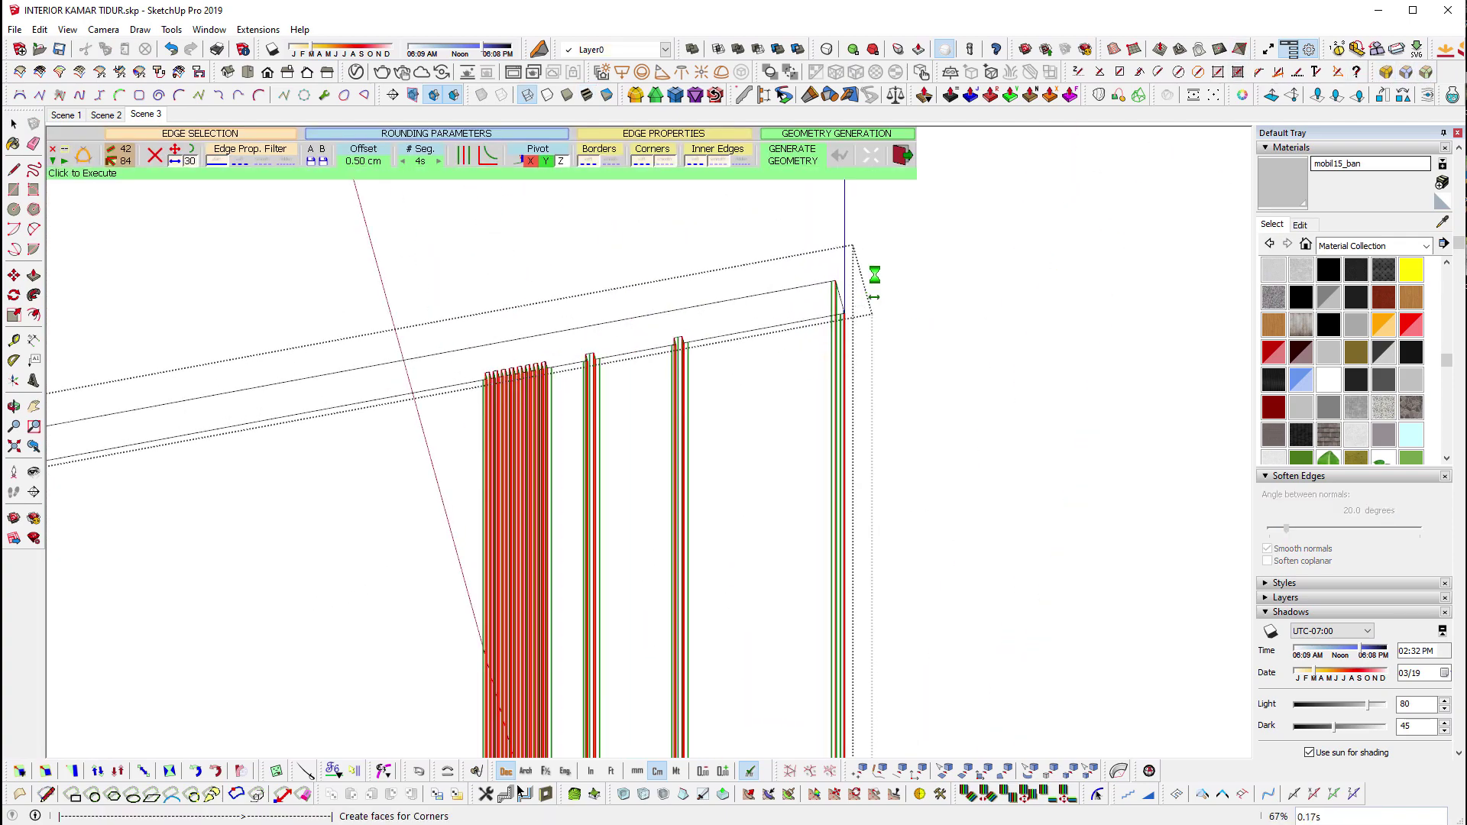
pyautogui.press('space')
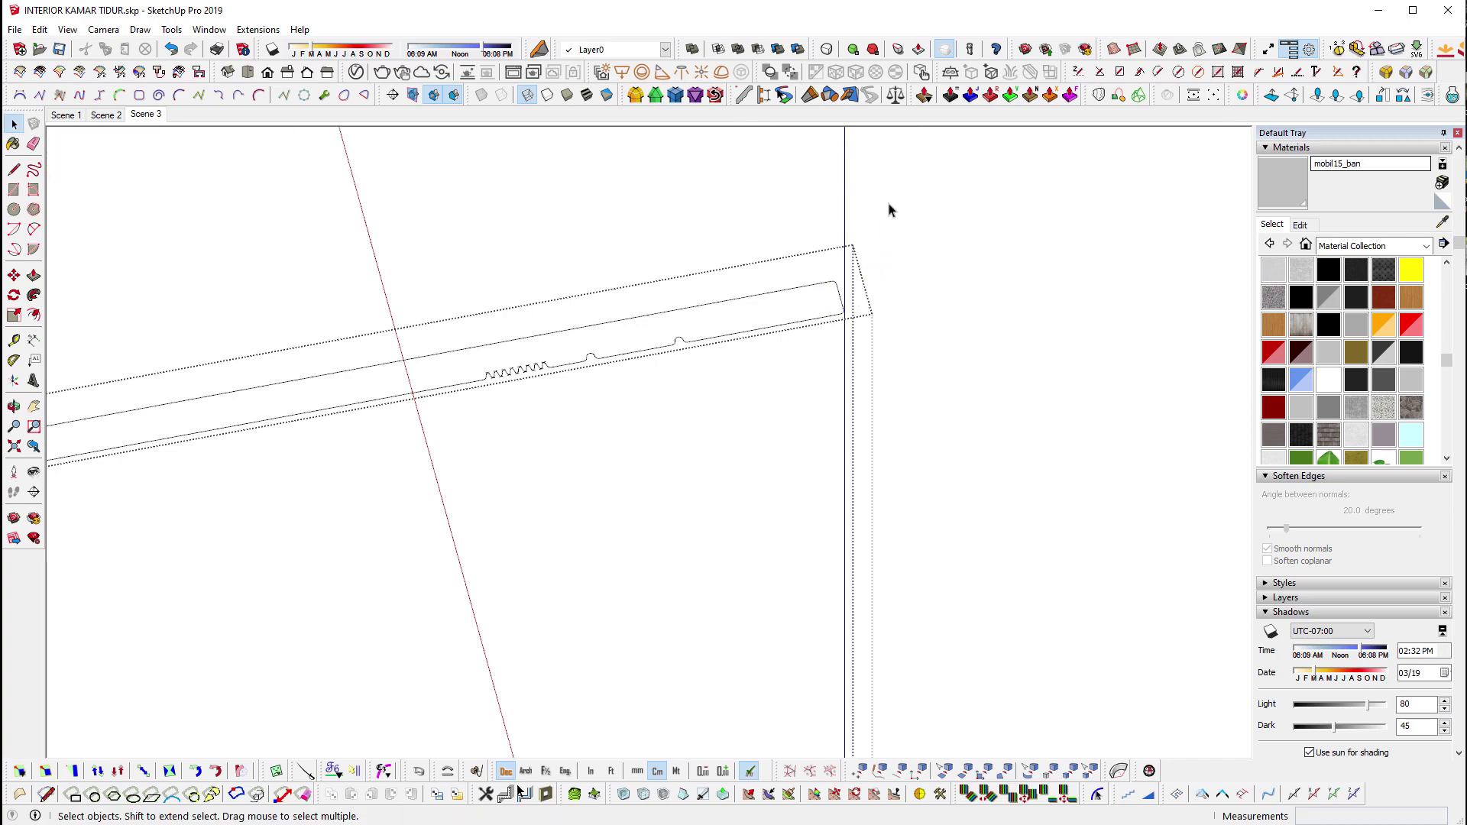
pyautogui.scroll(3, 890, 221)
pyautogui.scroll(5, 558, 441)
pyautogui.hotkey('alt', '3')
# Select the dark inset panel and its neighbouring vertical edges in wireframe view.
pyautogui.scroll(3, 558, 441)
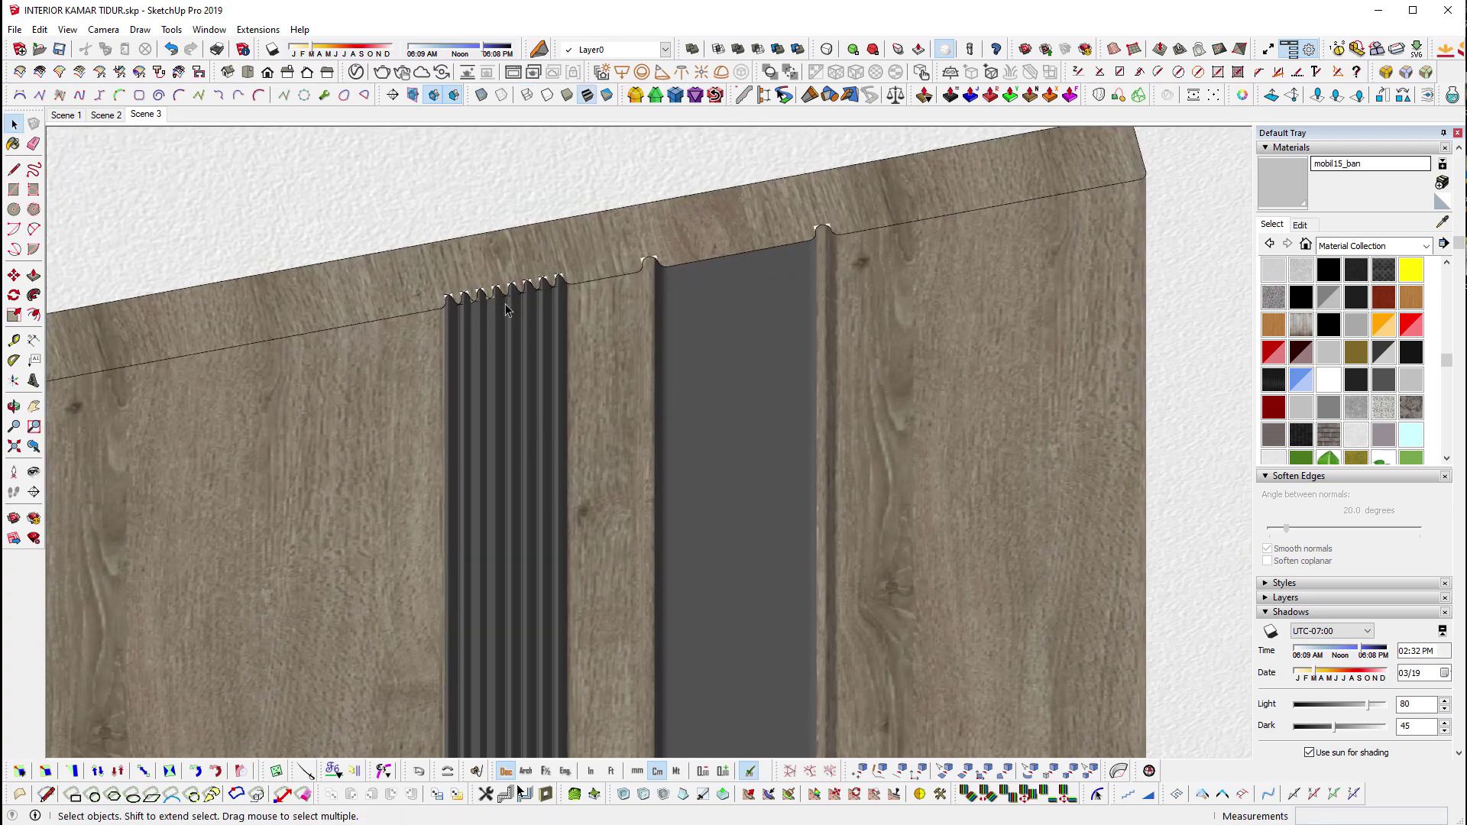
pyautogui.scroll(3, 531, 310)
pyautogui.scroll(3, 532, 309)
pyautogui.scroll(-5, 443, 349)
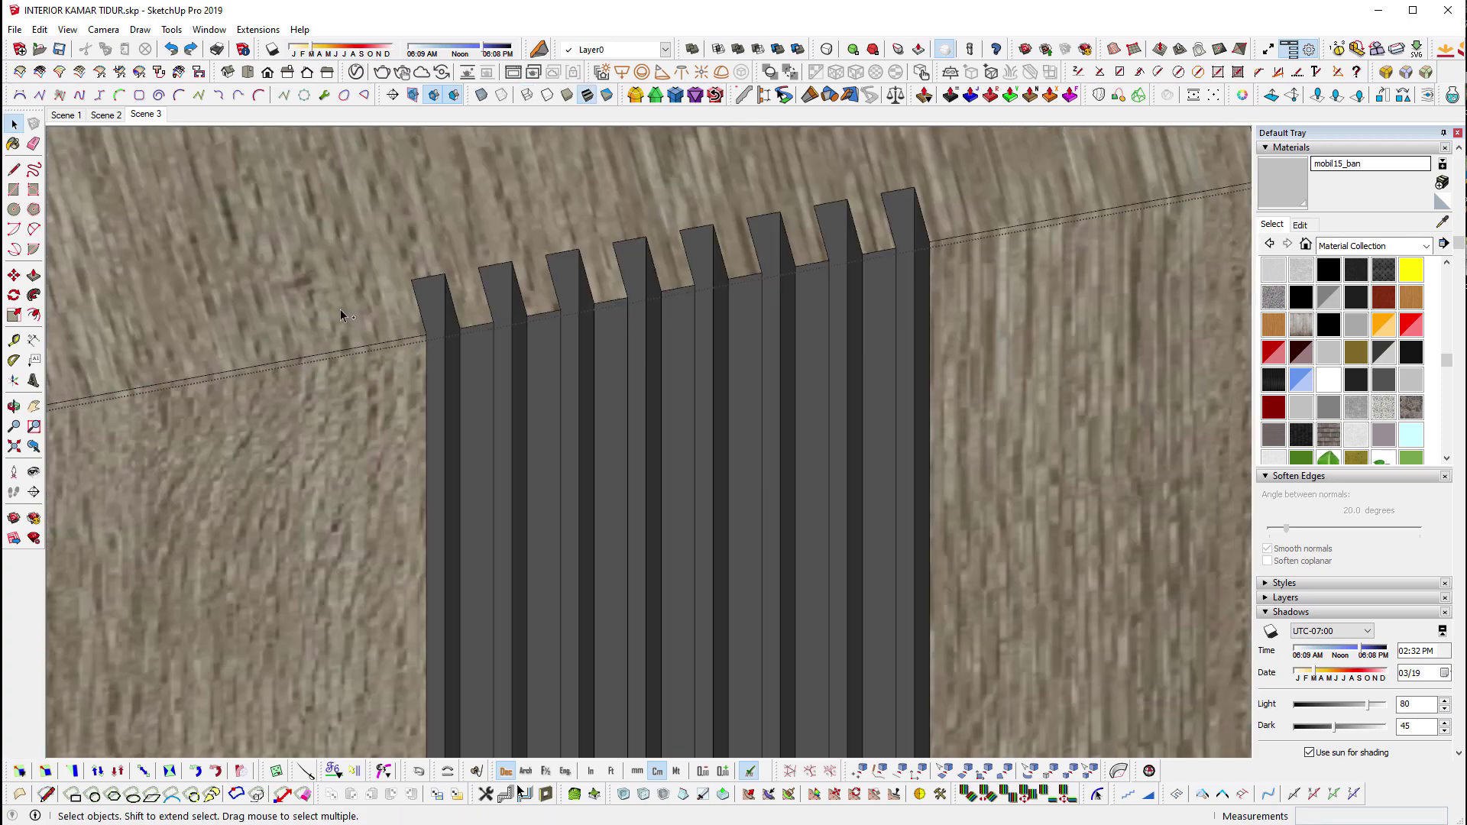
pyautogui.scroll(-3, 443, 349)
pyautogui.click(749, 400)
pyautogui.scroll(-2, 690, 395)
pyautogui.hotkey('alt', '1')
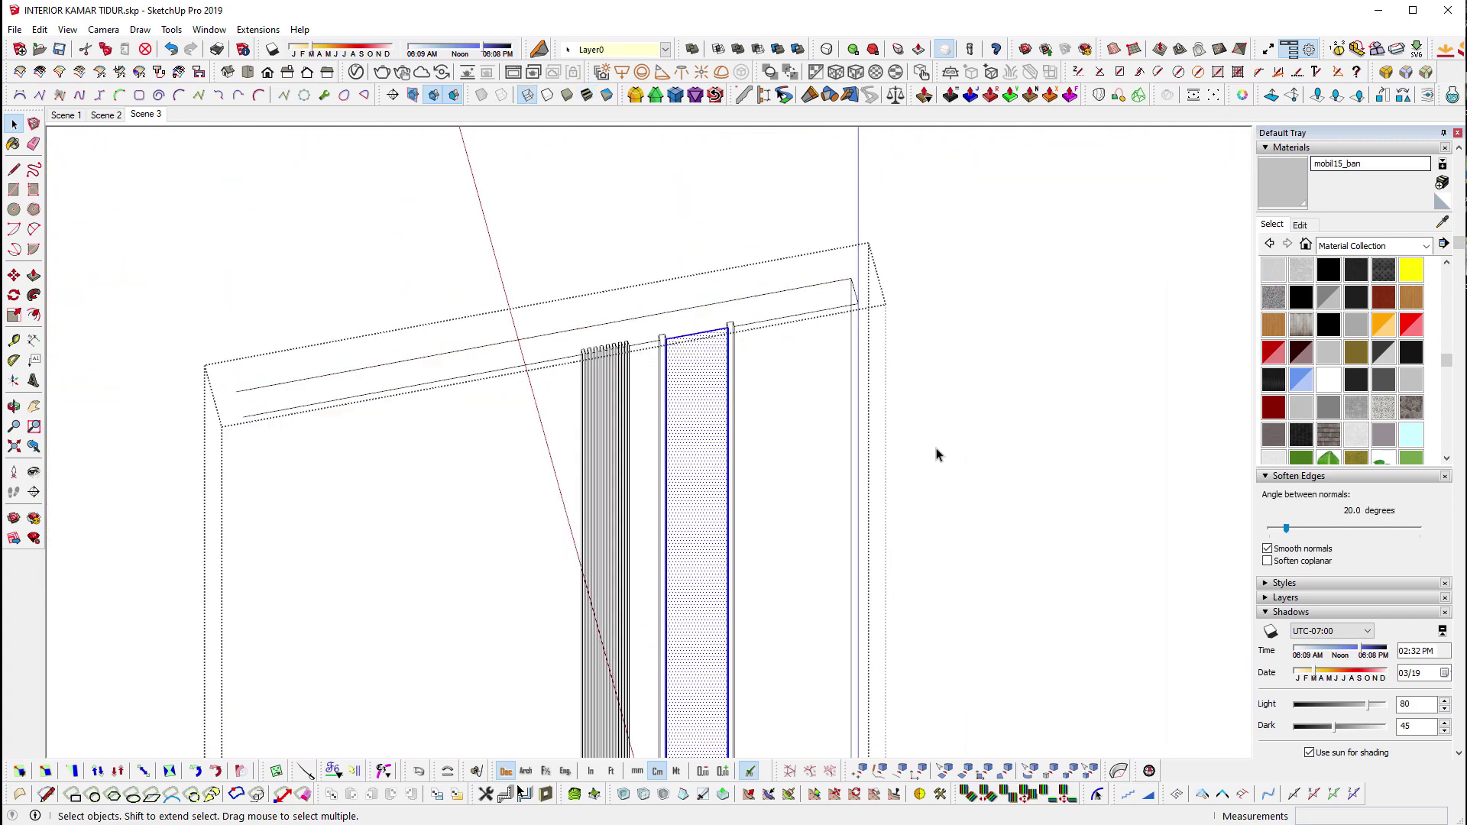
pyautogui.moveTo(651, 480); pyautogui.dragTo(649, 480)
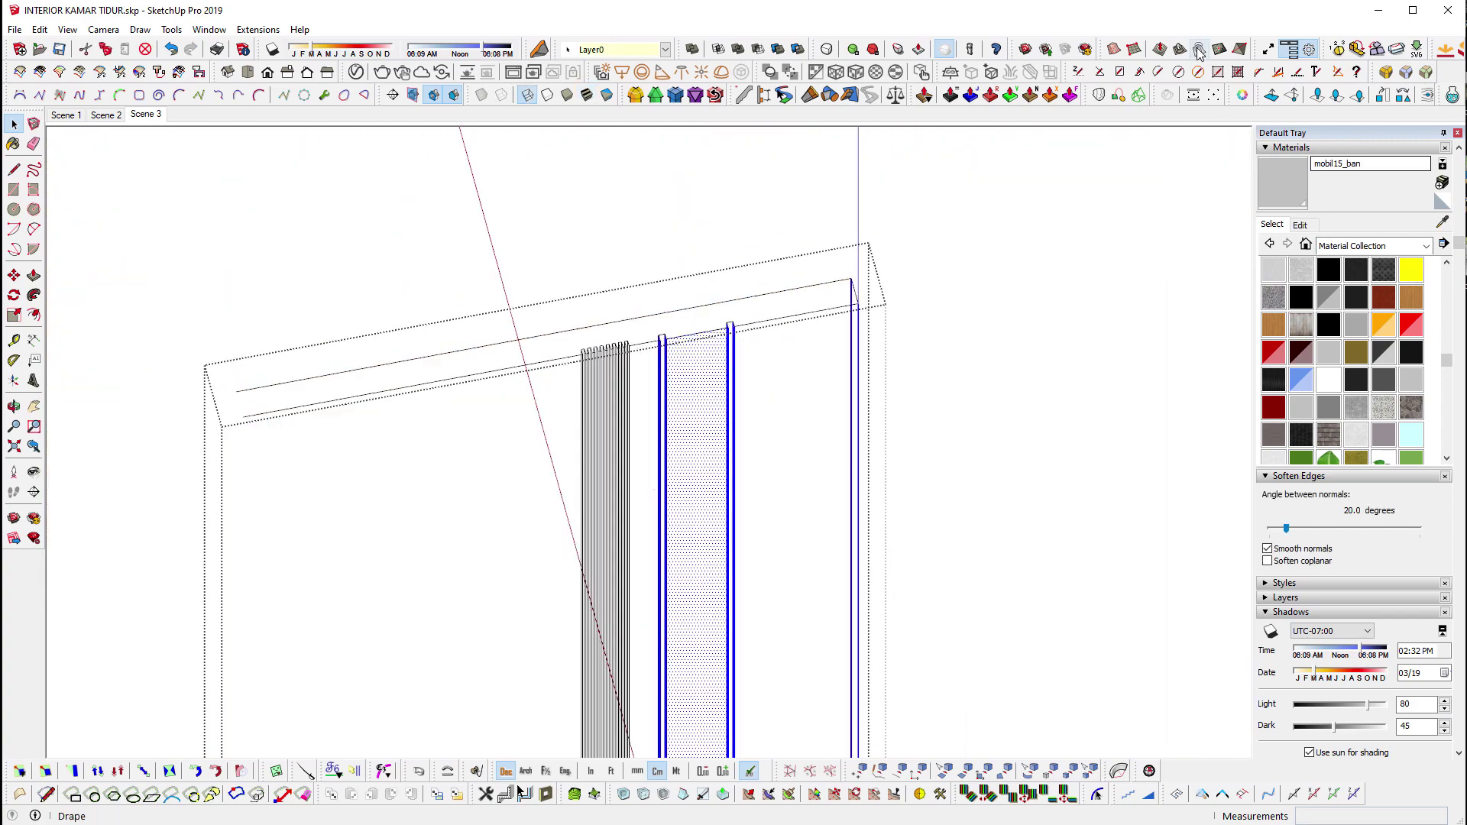
# Round the groove edges beside the inset panel at 0.50 cm, back in textured shading.
pyautogui.click(1385, 72)
pyautogui.scroll(1, 715, 328)
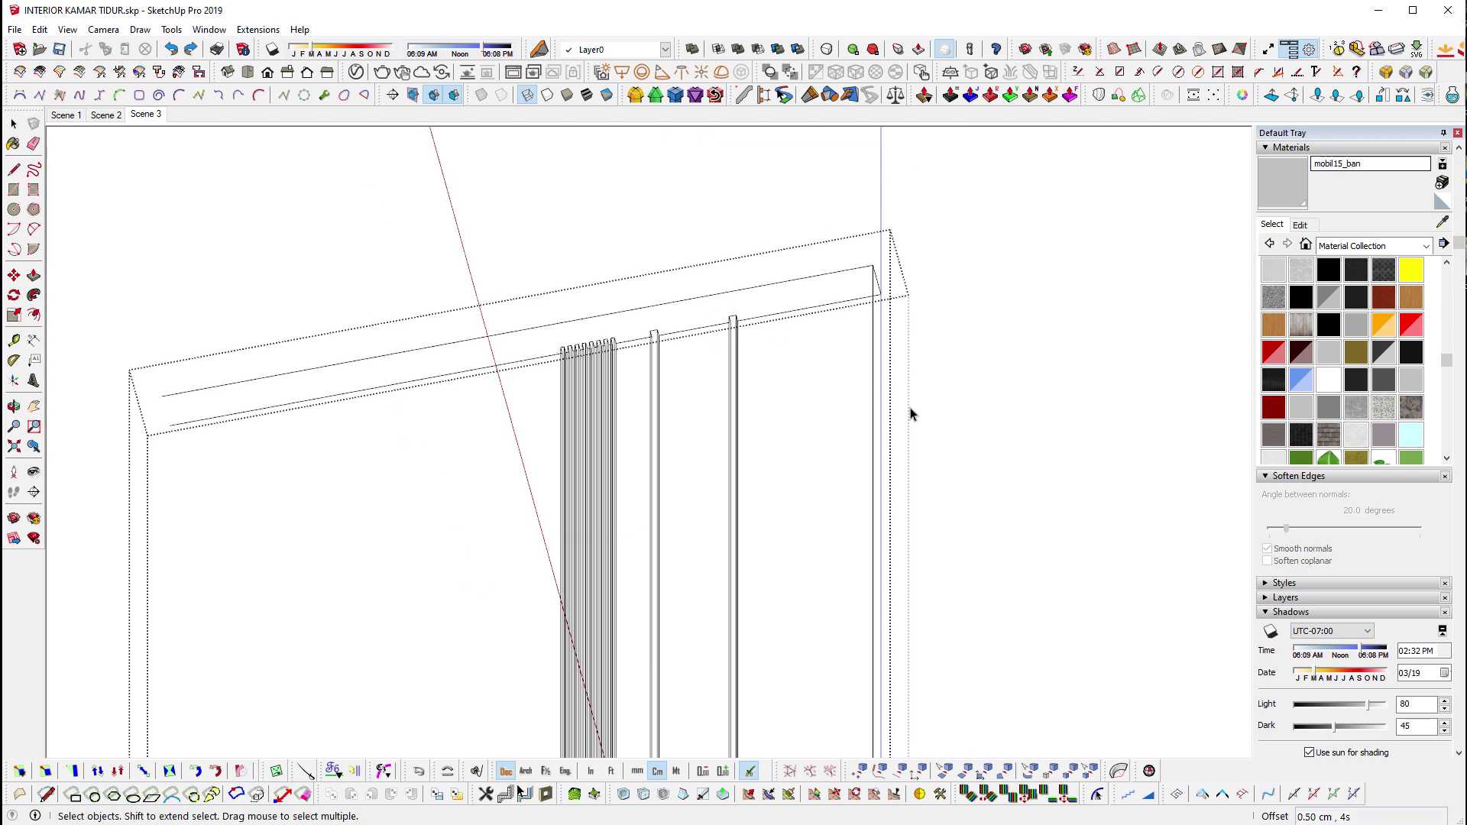
pyautogui.press('space')
pyautogui.moveTo(671, 540); pyautogui.dragTo(646, 541)
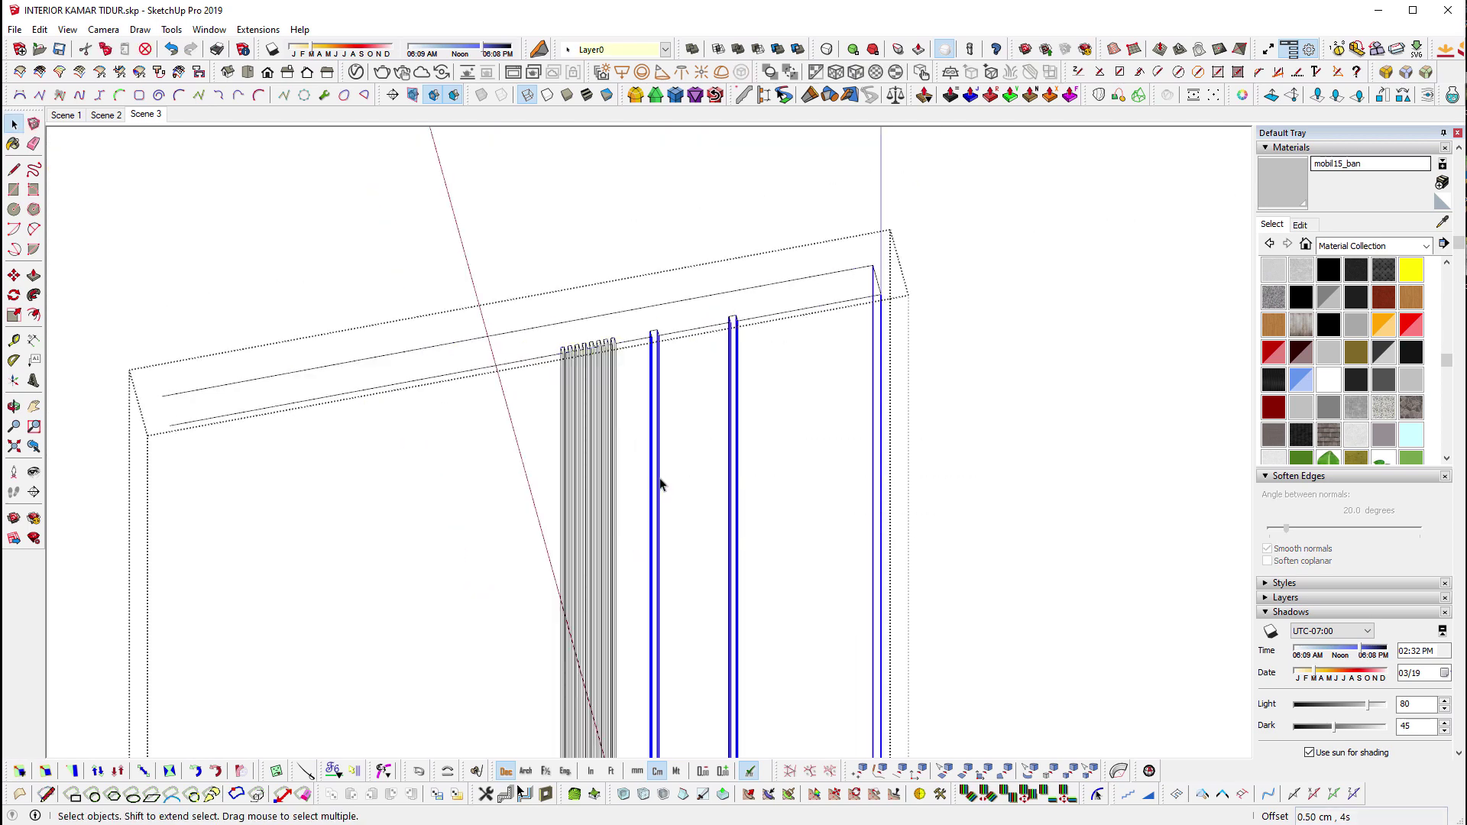
pyautogui.scroll(2, 658, 484)
pyautogui.click(1360, 70)
pyautogui.click(1218, 221)
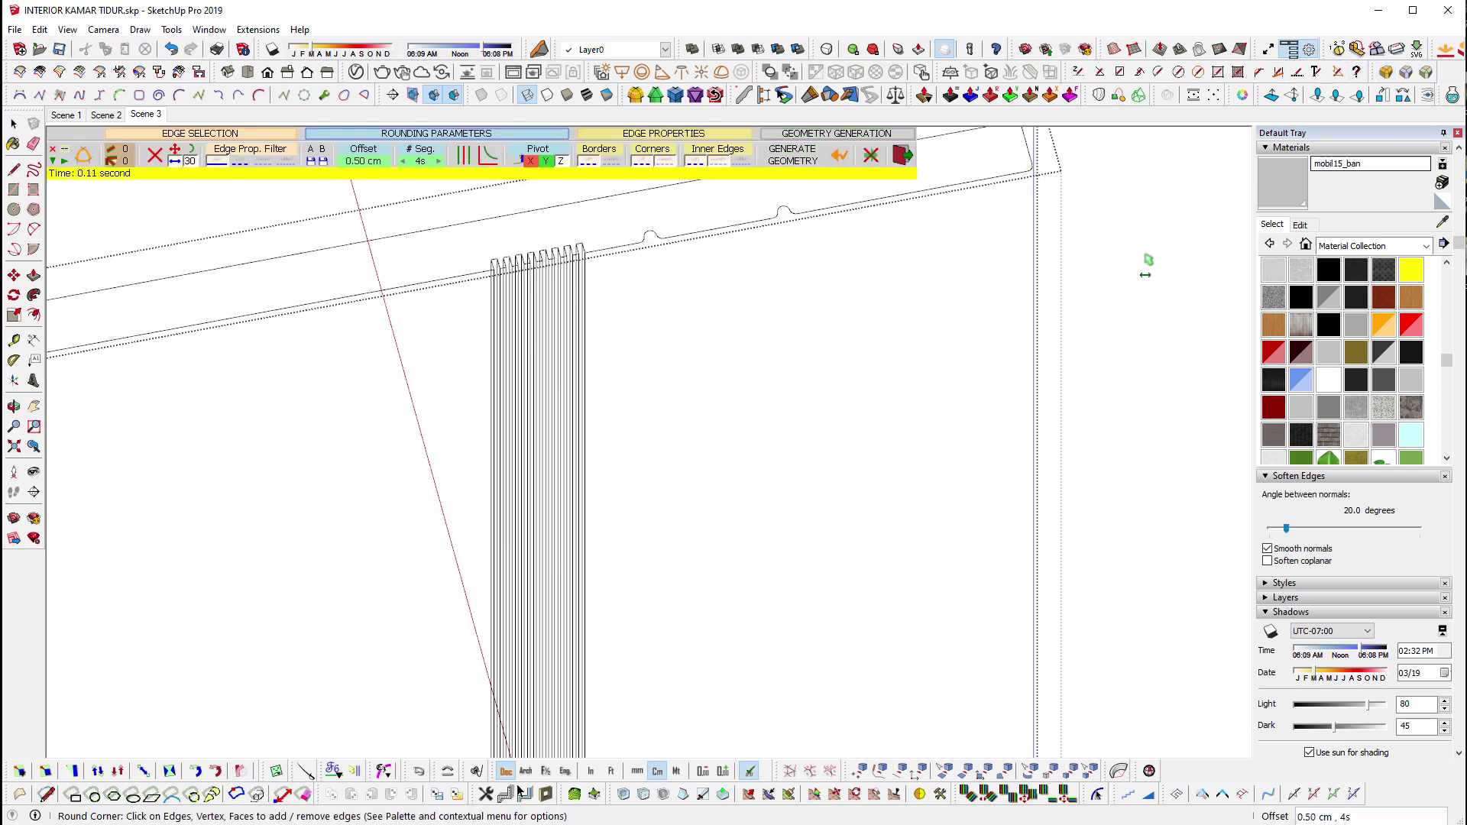
pyautogui.hotkey('ctrl', '3')
pyautogui.scroll(2, 558, 319)
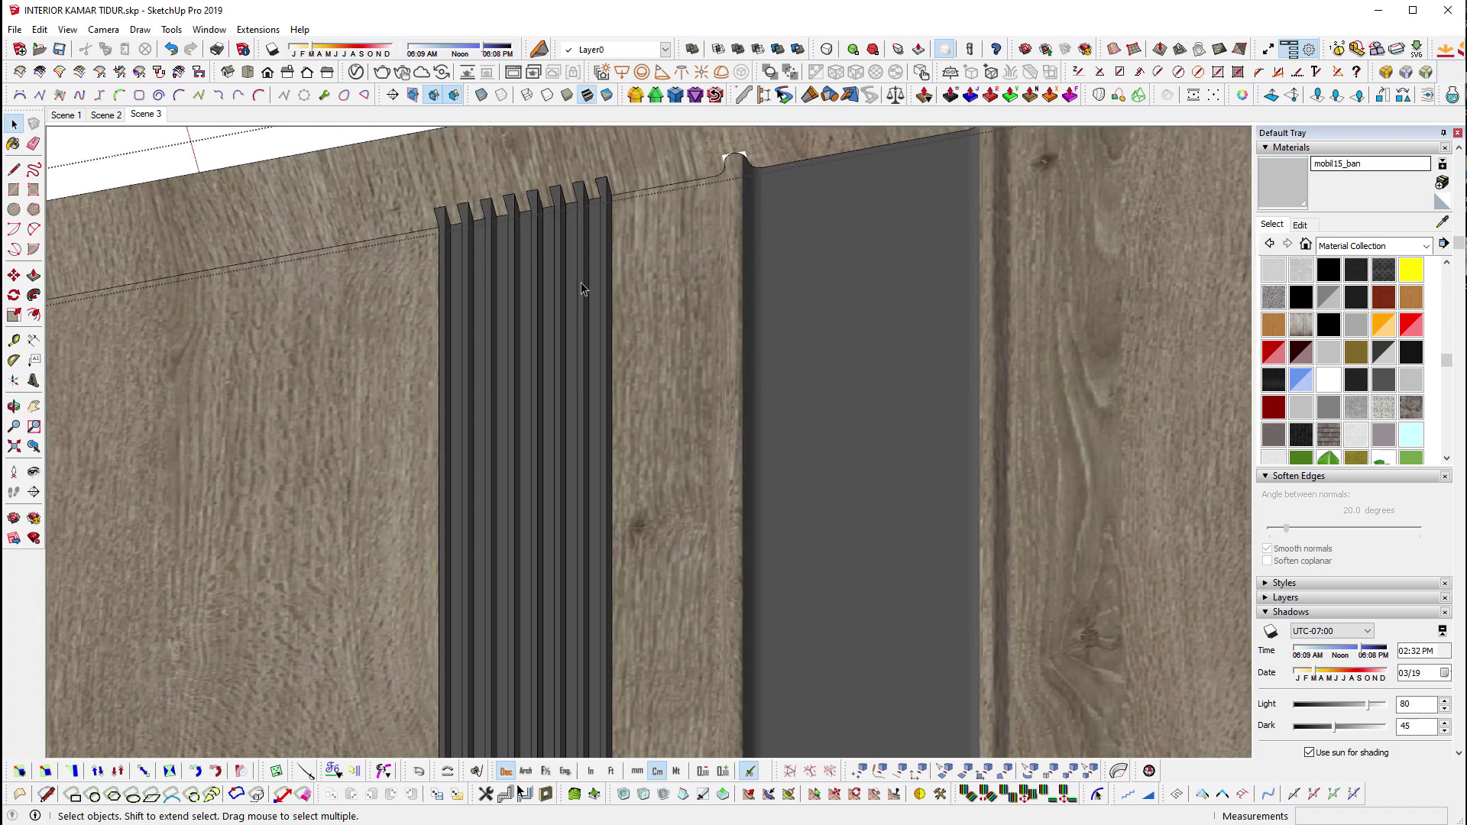
pyautogui.scroll(-3, 874, 383)
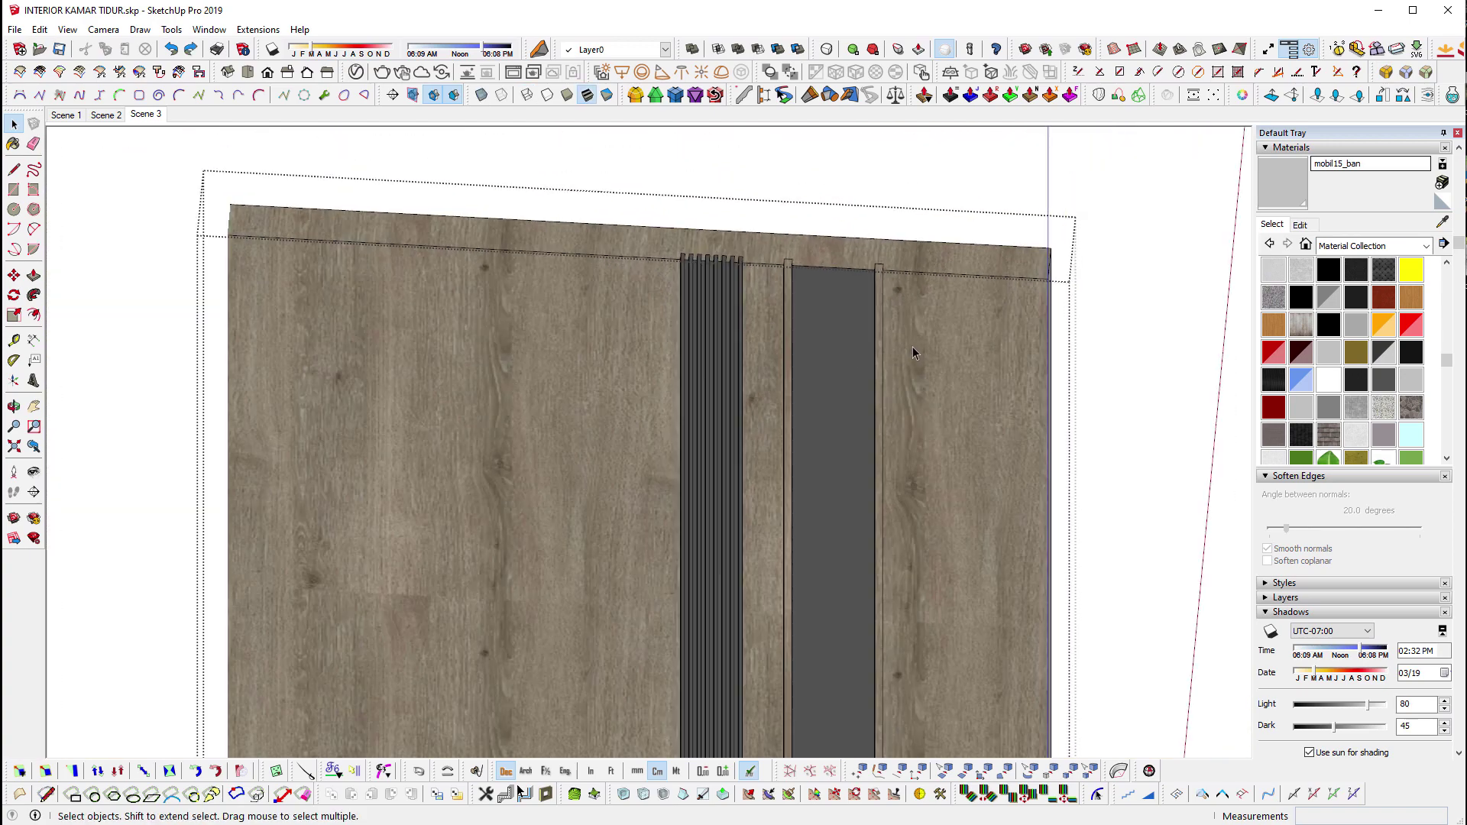
# In wireframe, round the selected slat and door edges with RoundCorner at a 0.10 cm offset.
pyautogui.hotkey('alt', '1')
pyautogui.moveTo(1131, 451); pyautogui.dragTo(646, 529)
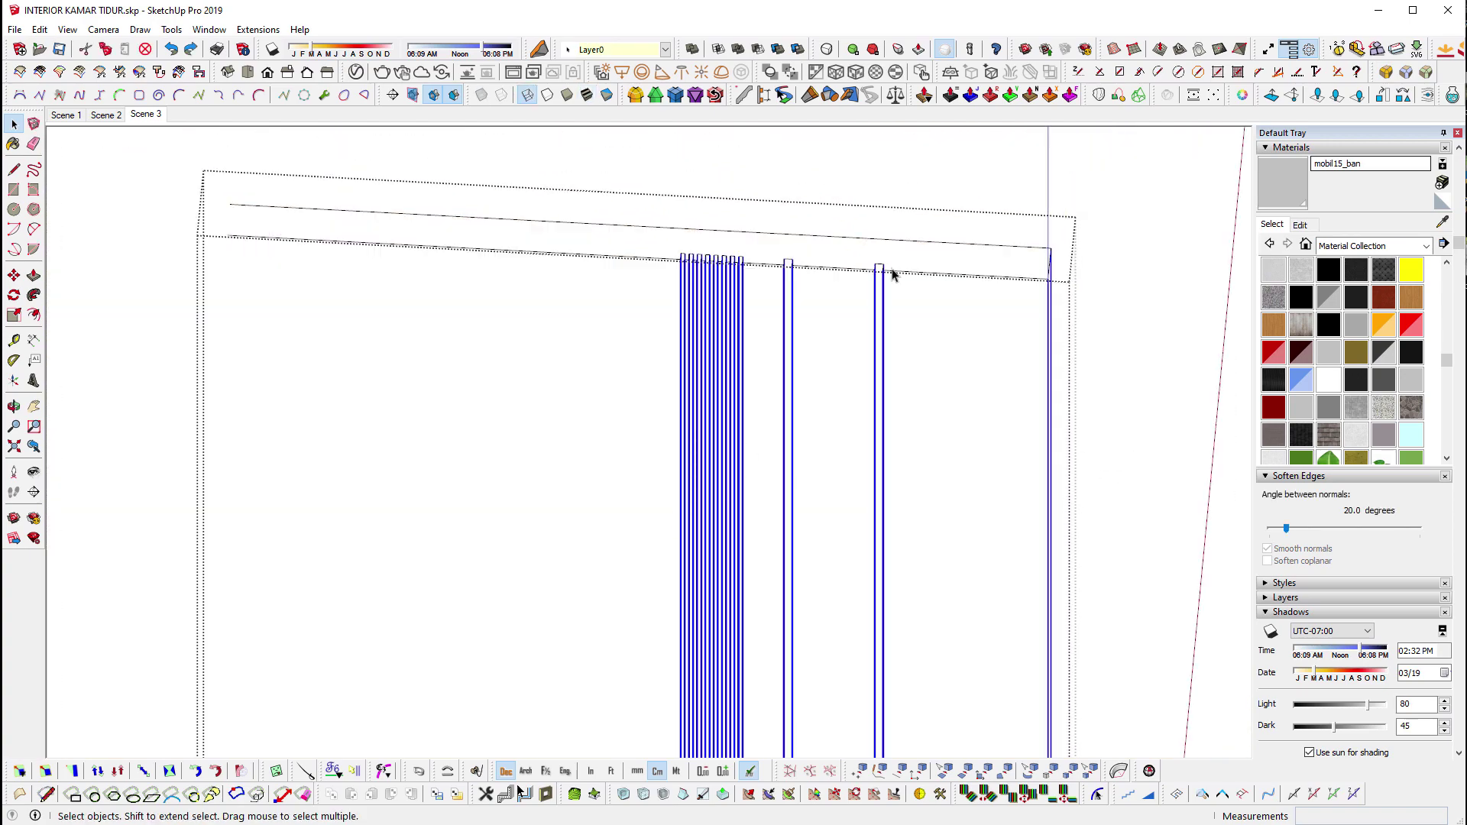
pyautogui.click(1385, 72)
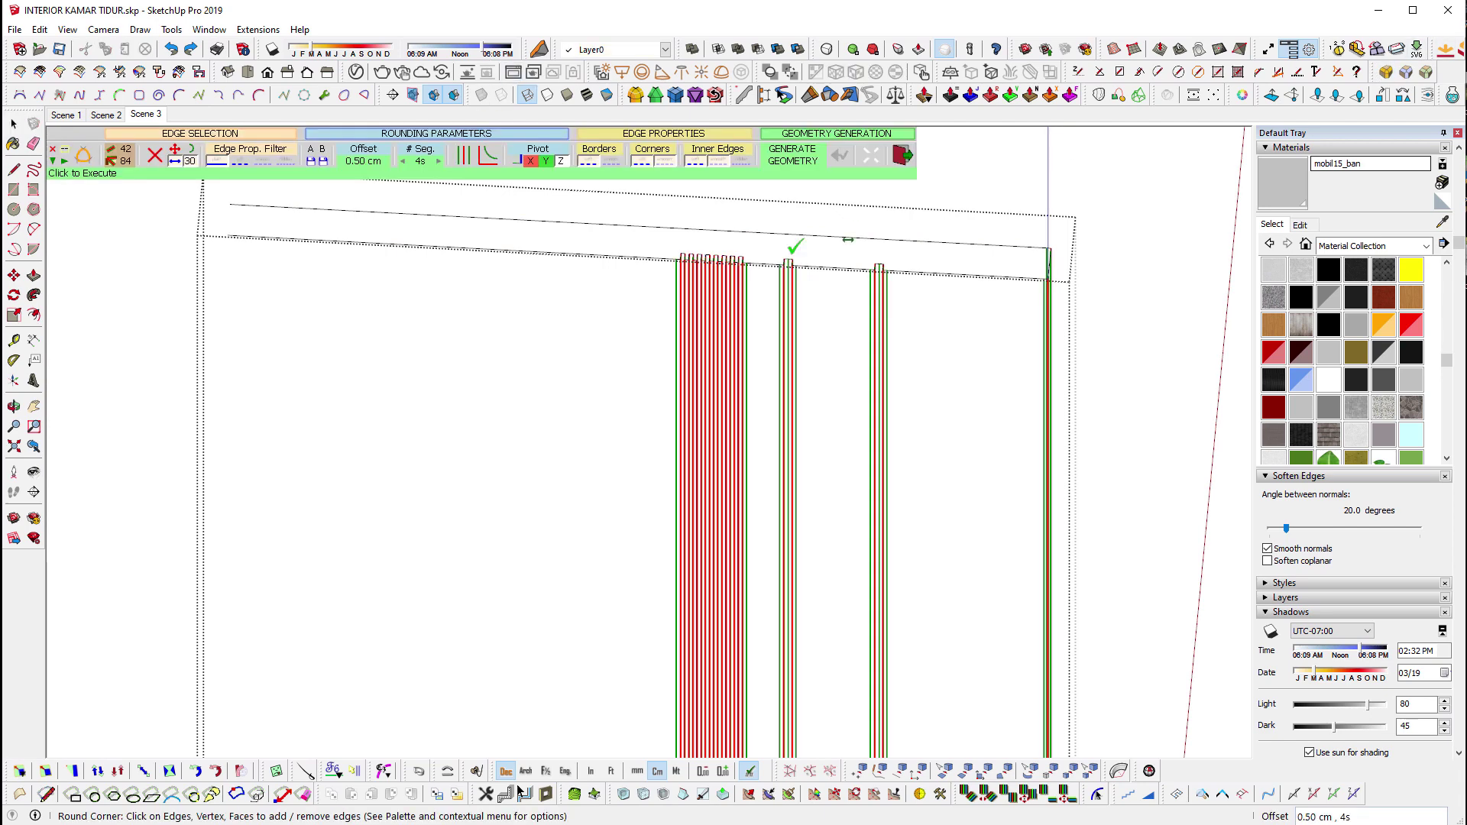
pyautogui.scroll(3, 676, 242)
pyautogui.scroll(3, 676, 242)
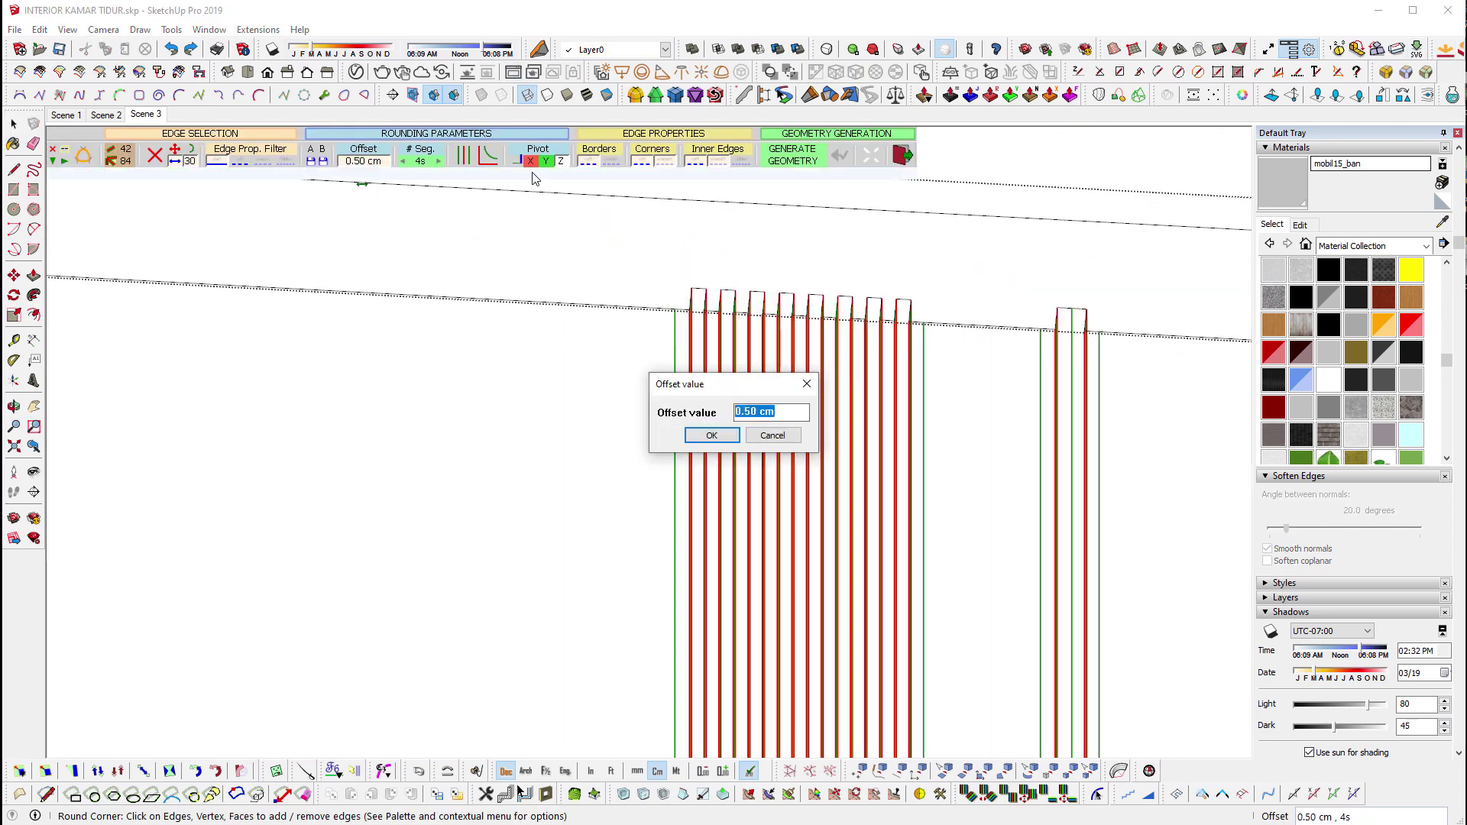
pyautogui.write('0.1')
pyautogui.press('Return')
pyautogui.scroll(-2, 360, 294)
pyautogui.click(970, 205)
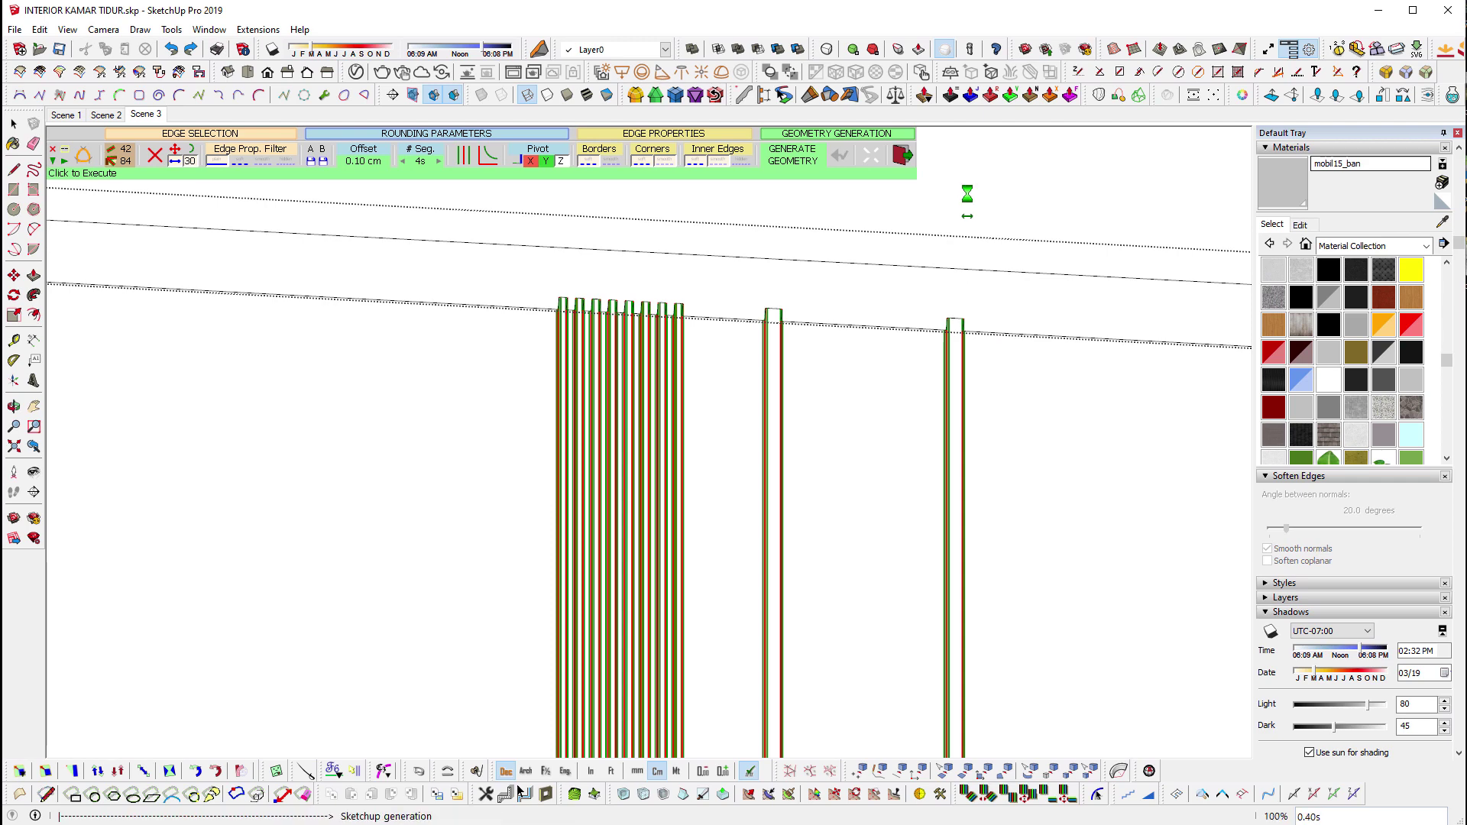
pyautogui.press('space')
# Return to textured shading and orbit to an oblique view of the rounded panel.
pyautogui.scroll(-3, 900, 271)
pyautogui.hotkey('alt', '3')
pyautogui.scroll(2, 950, 348)
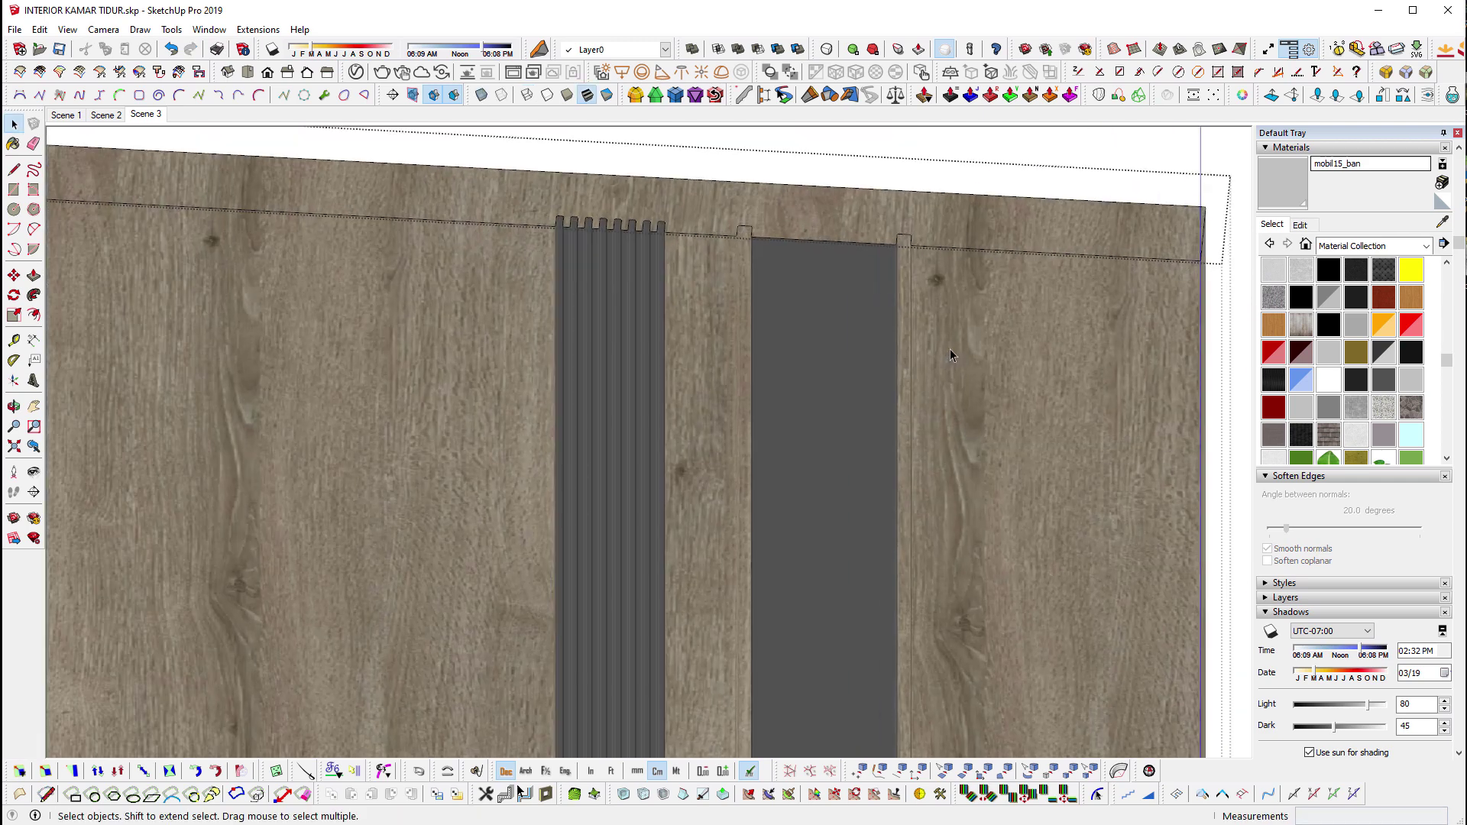
pyautogui.scroll(-4, 782, 442)
pyautogui.moveTo(783, 441); pyautogui.dragTo(1065, 420, button='middle')
pyautogui.scroll(3, 638, 263)
pyautogui.scroll(-3, 639, 263)
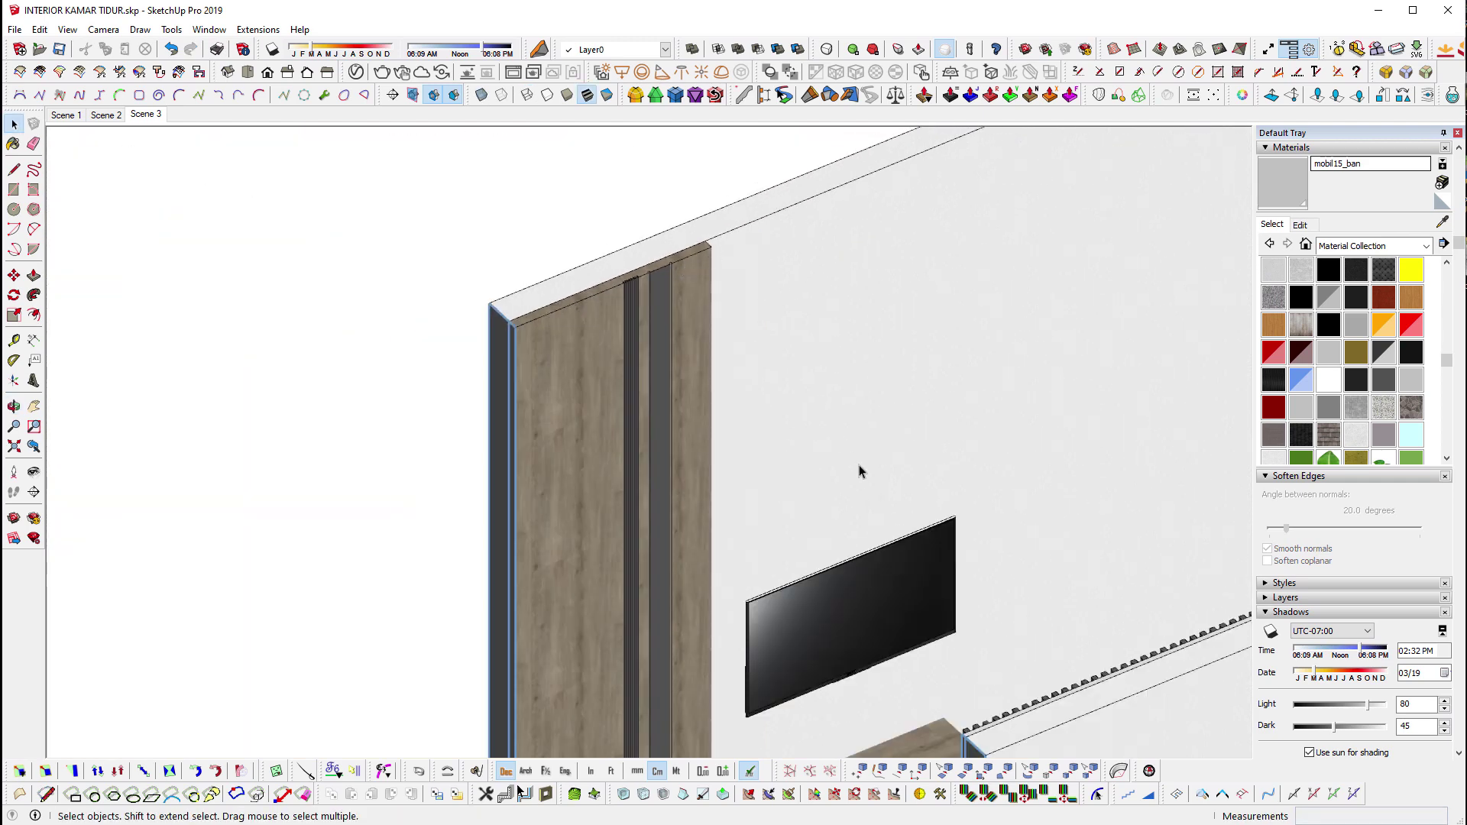
pyautogui.scroll(1, 615, 481)
pyautogui.scroll(-5, 1202, 442)
pyautogui.scroll(2, 1183, 564)
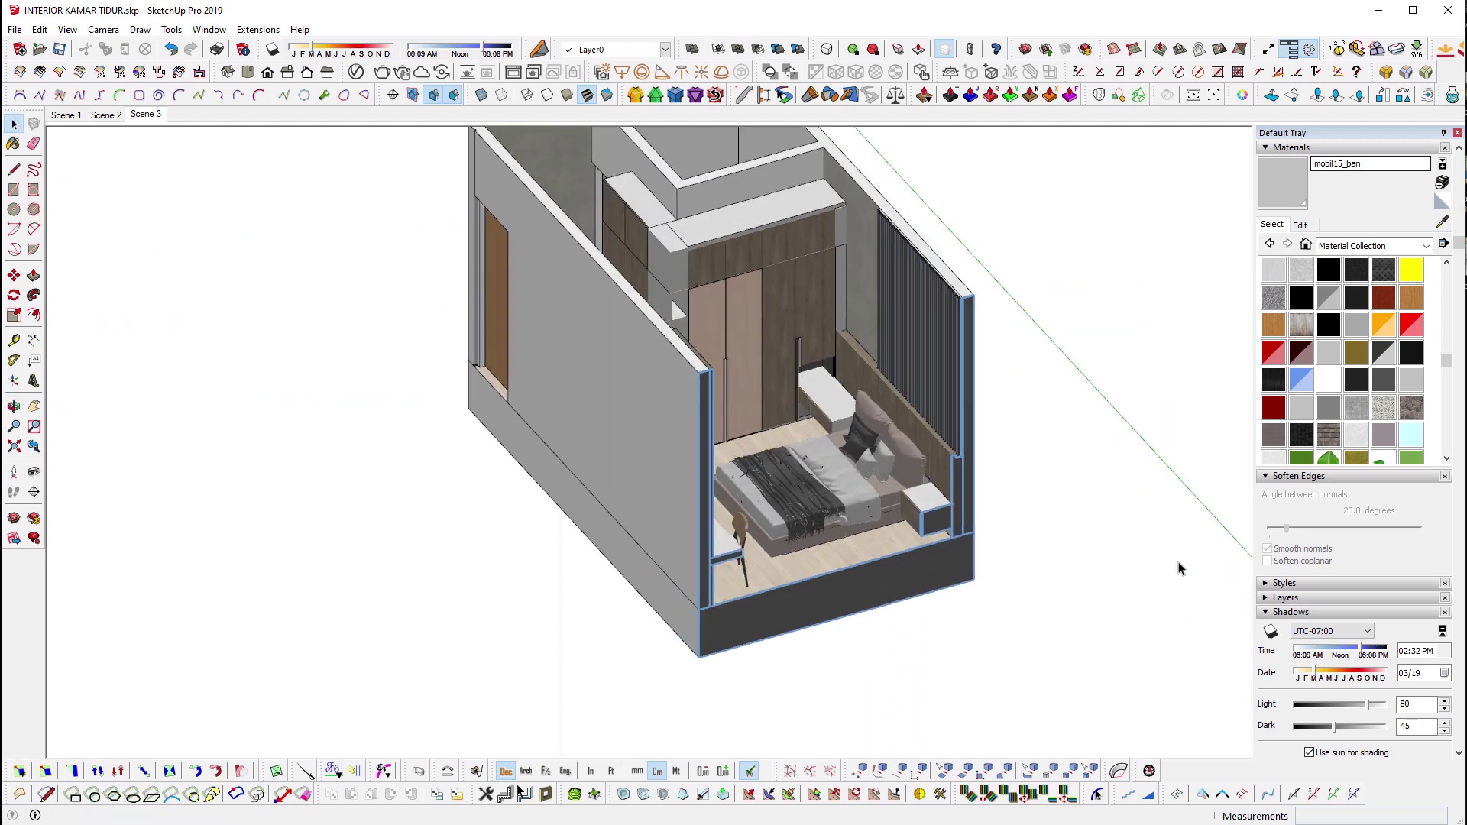
pyautogui.scroll(2, 944, 357)
# From the Scene 2 camera, expand the <DarkGoldenrod> settings and tint its diffuse colour slightly pinker.
pyautogui.click(99, 119)
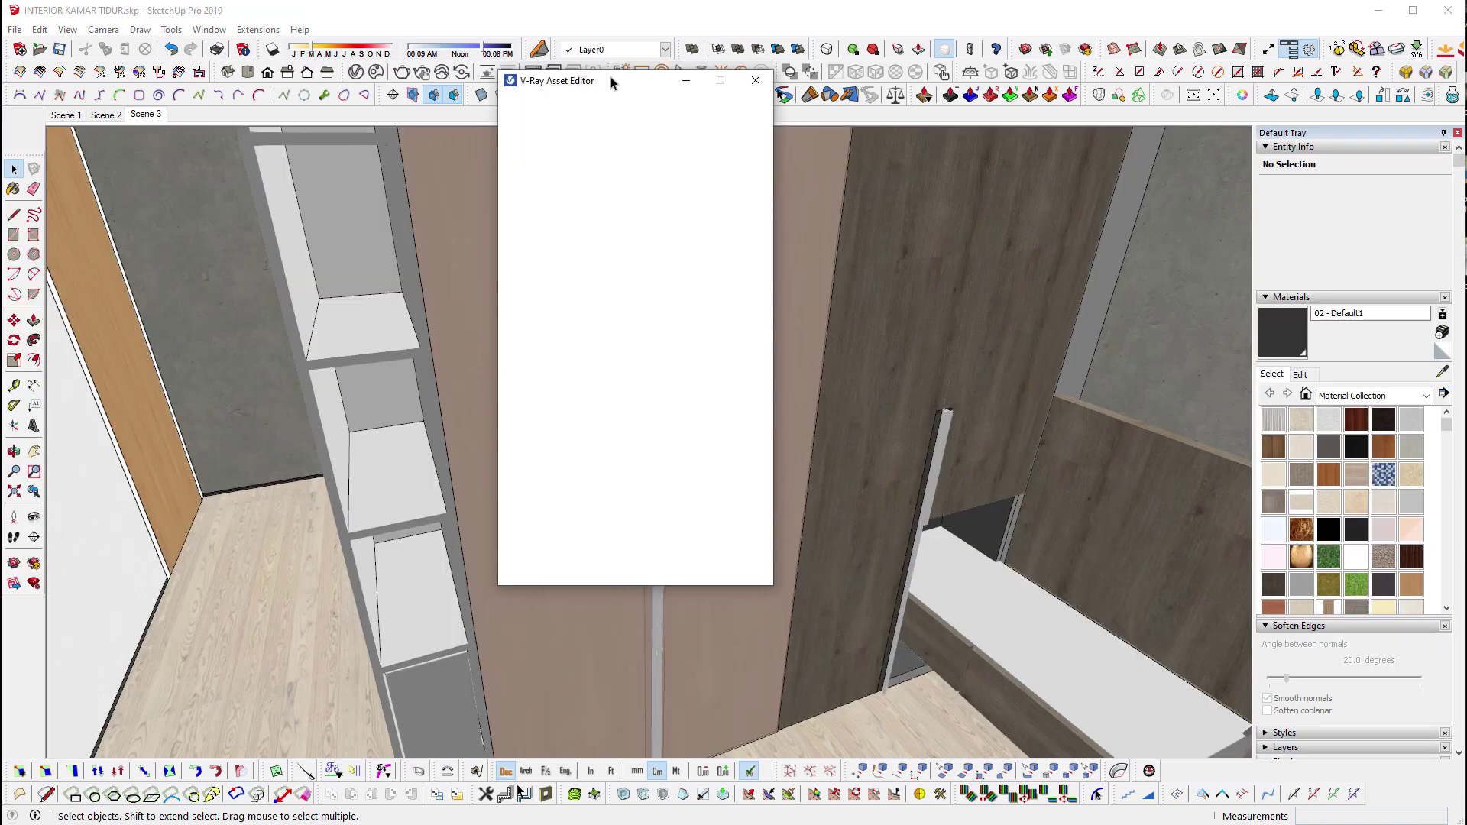
pyautogui.moveTo(563, 83)
pyautogui.mouseDown()
pyautogui.moveTo(547, 187)
pyautogui.moveTo(781, 158)
pyautogui.moveTo(798, 142)
pyautogui.mouseUp()
pyautogui.click(765, 405)
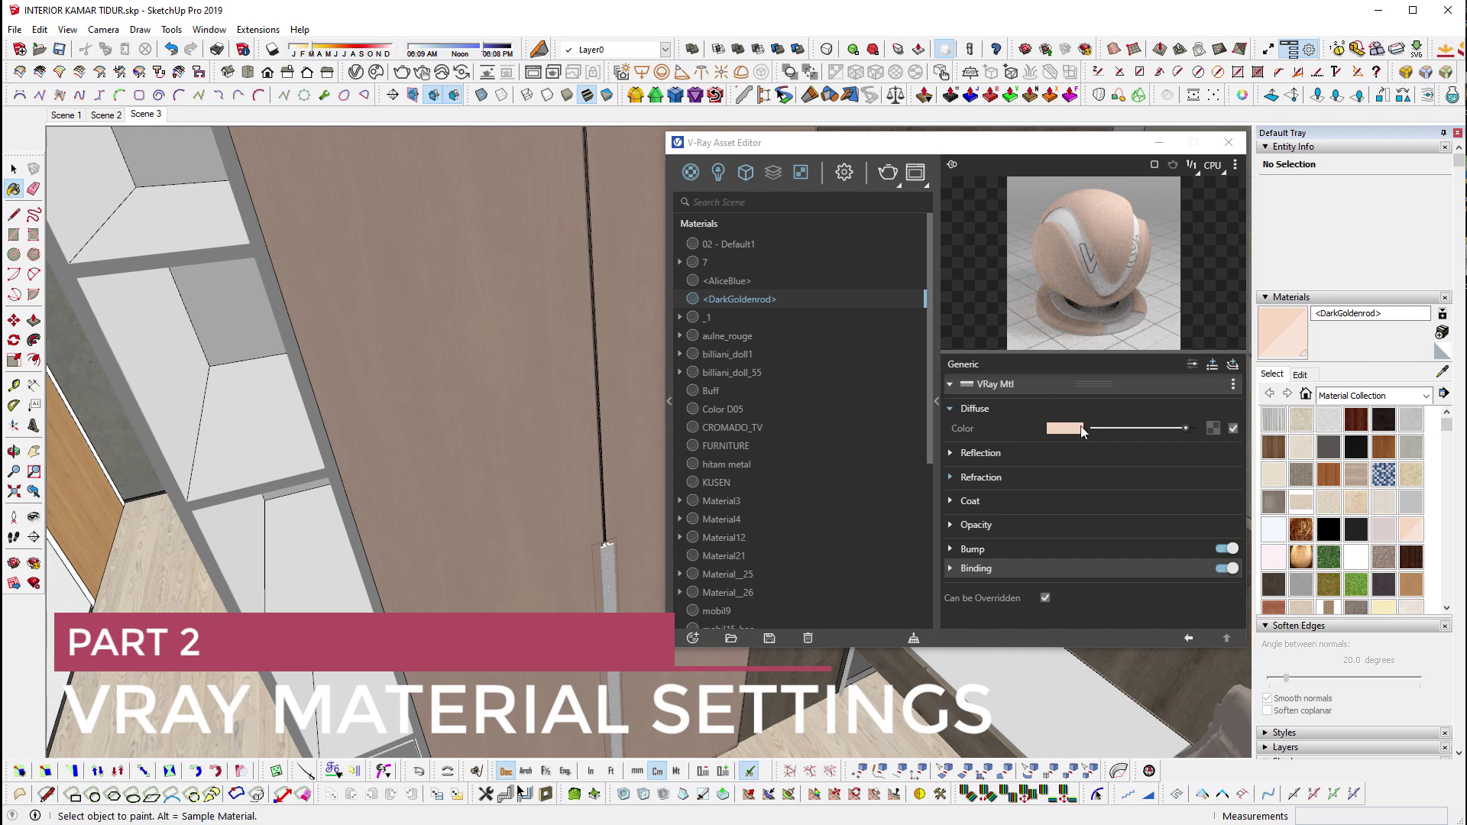
pyautogui.moveTo(1186, 428); pyautogui.dragTo(1193, 428)
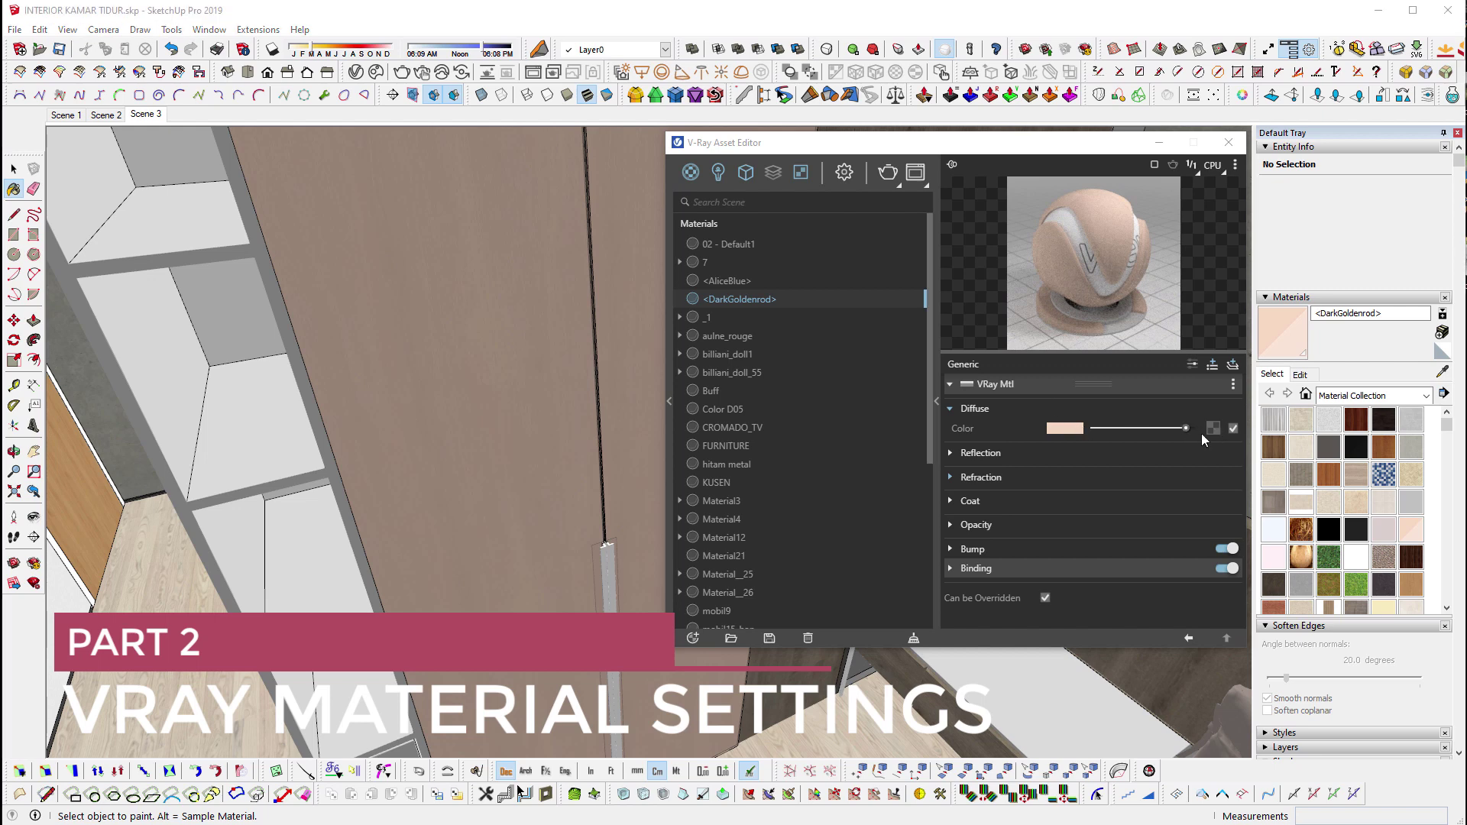
# Set the <DarkGoldenrod> diffuse colour to pure white and raise the refraction colour to mid grey.
pyautogui.click(1067, 429)
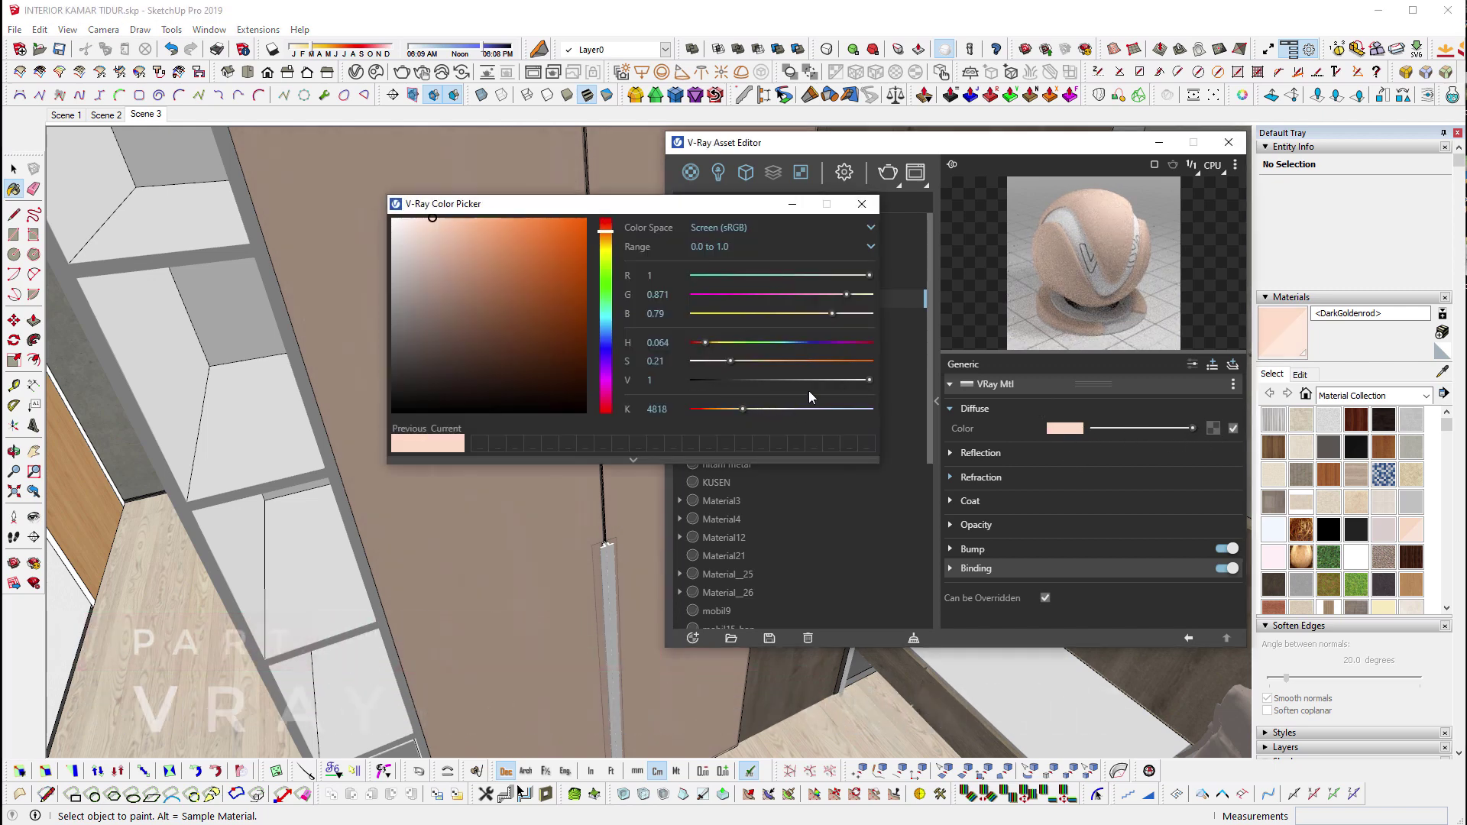
pyautogui.moveTo(453, 298); pyautogui.dragTo(374, 200)
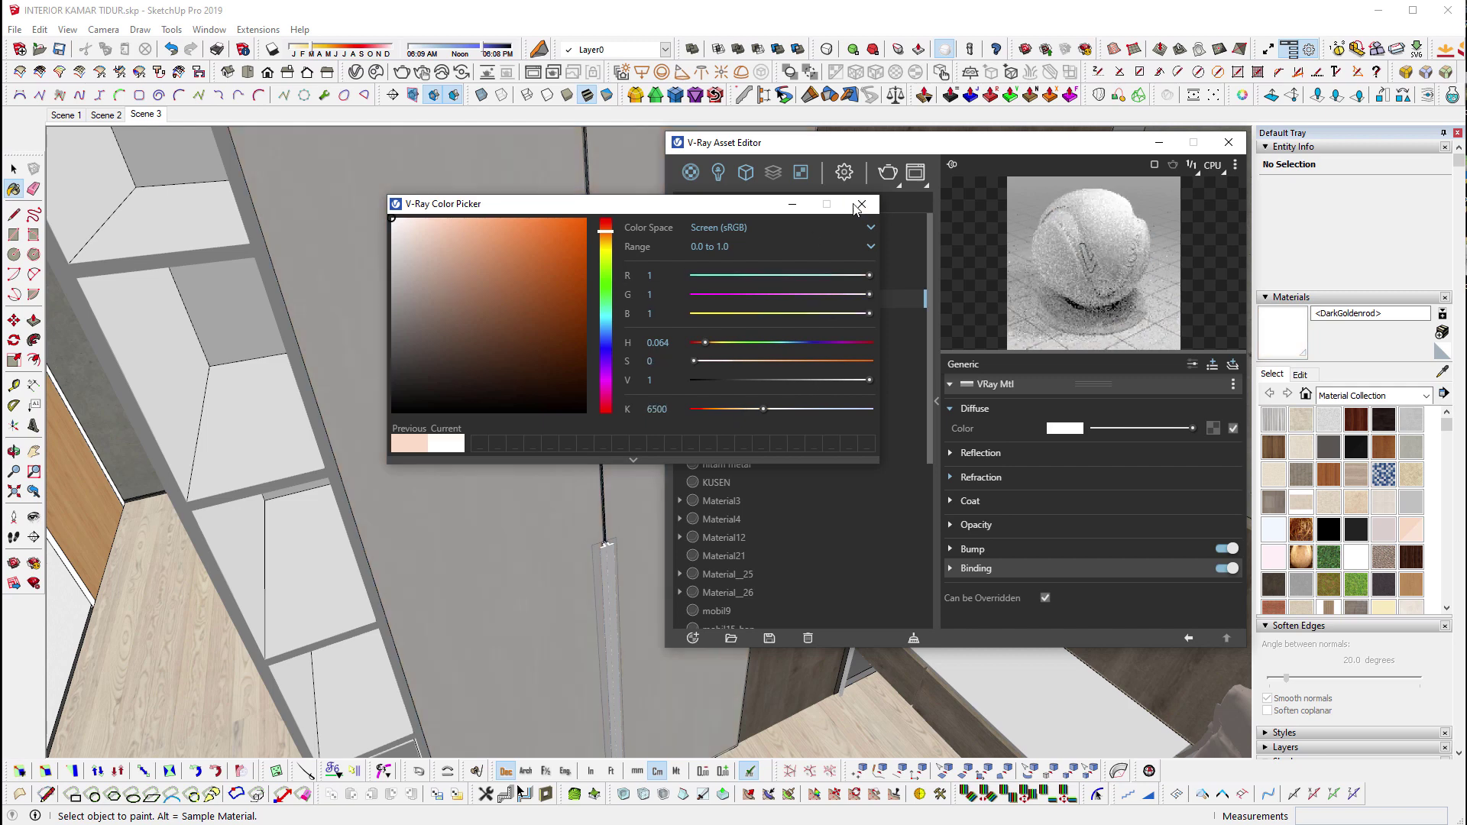
pyautogui.click(1059, 461)
pyautogui.click(979, 456)
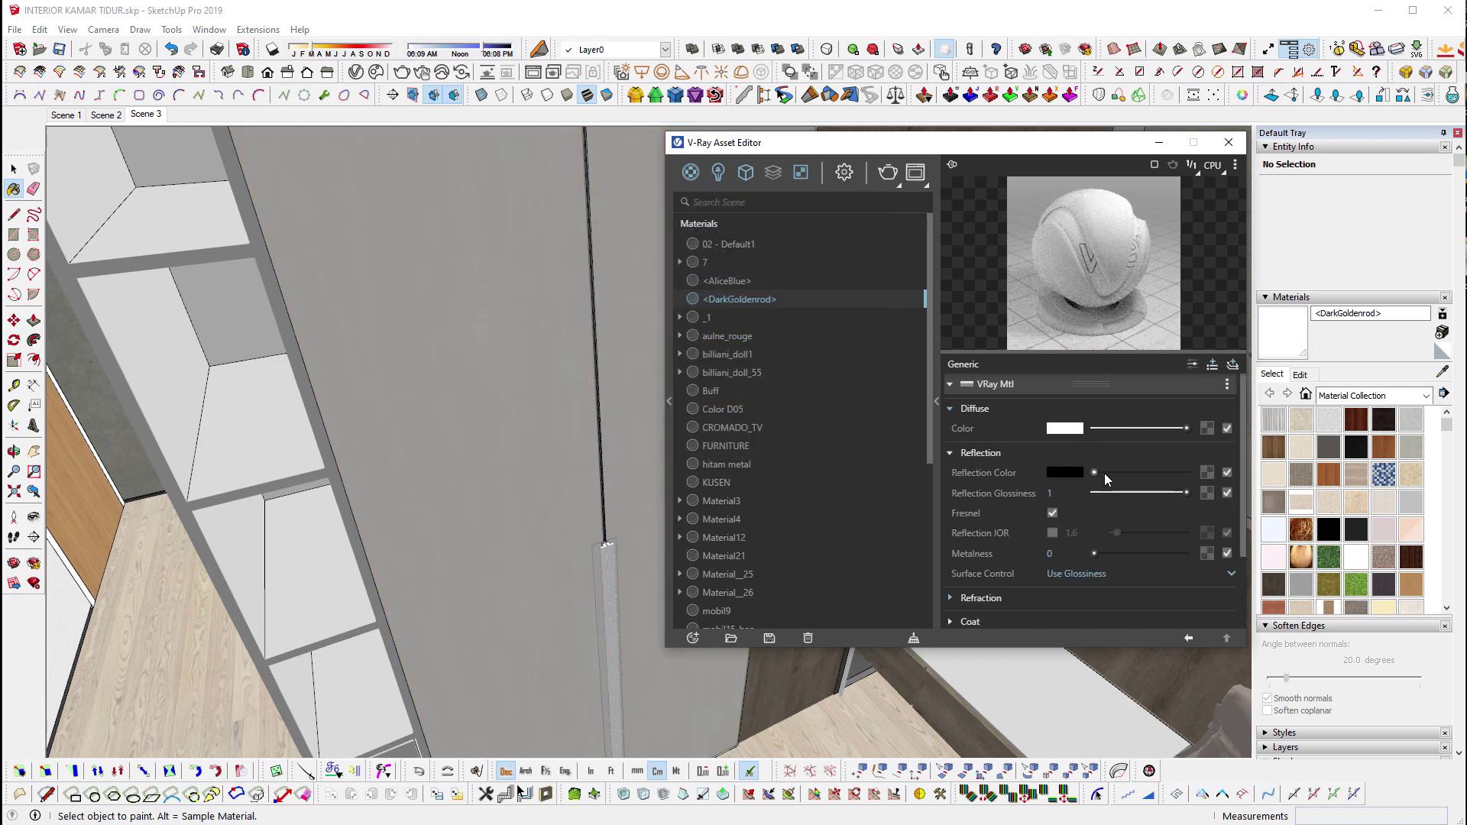
pyautogui.click(960, 453)
pyautogui.click(980, 477)
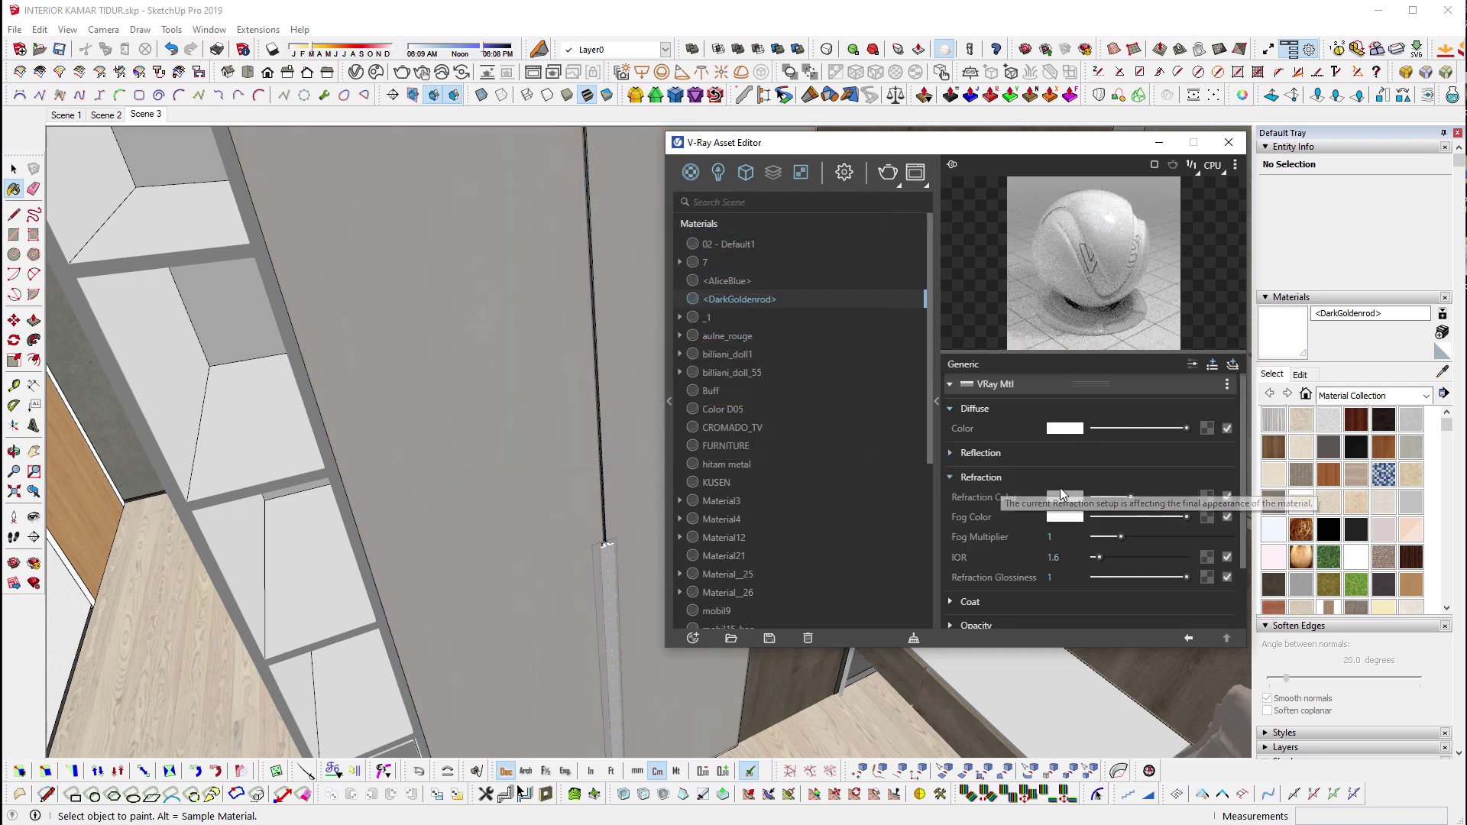
pyautogui.moveTo(1093, 497)
pyautogui.mouseDown()
pyautogui.moveTo(1131, 497)
pyautogui.moveTo(983, 485)
pyautogui.mouseUp()
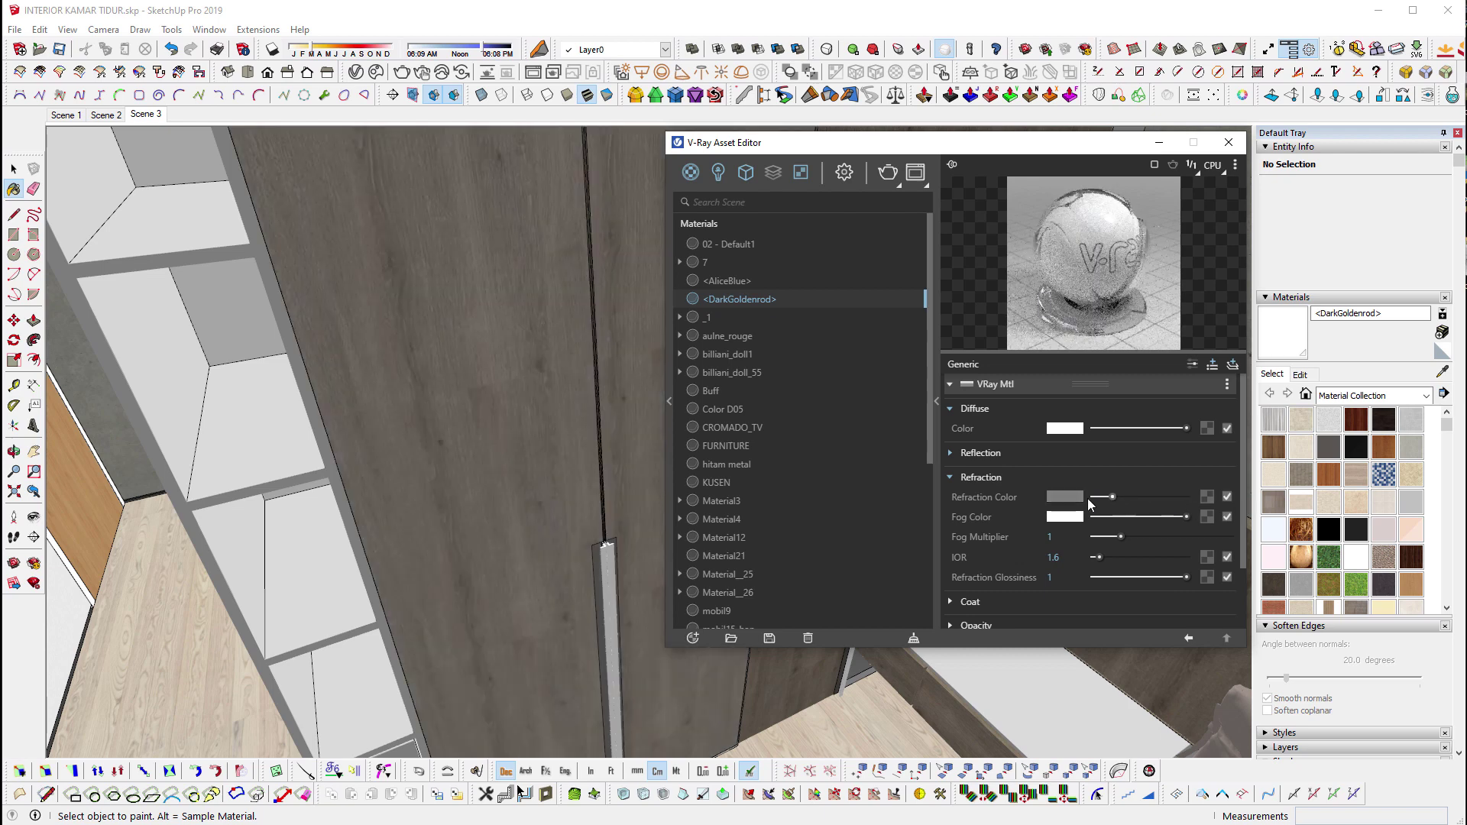
# Enable a custom Reflection IOR and push it to its maximum of 1000.
pyautogui.click(980, 478)
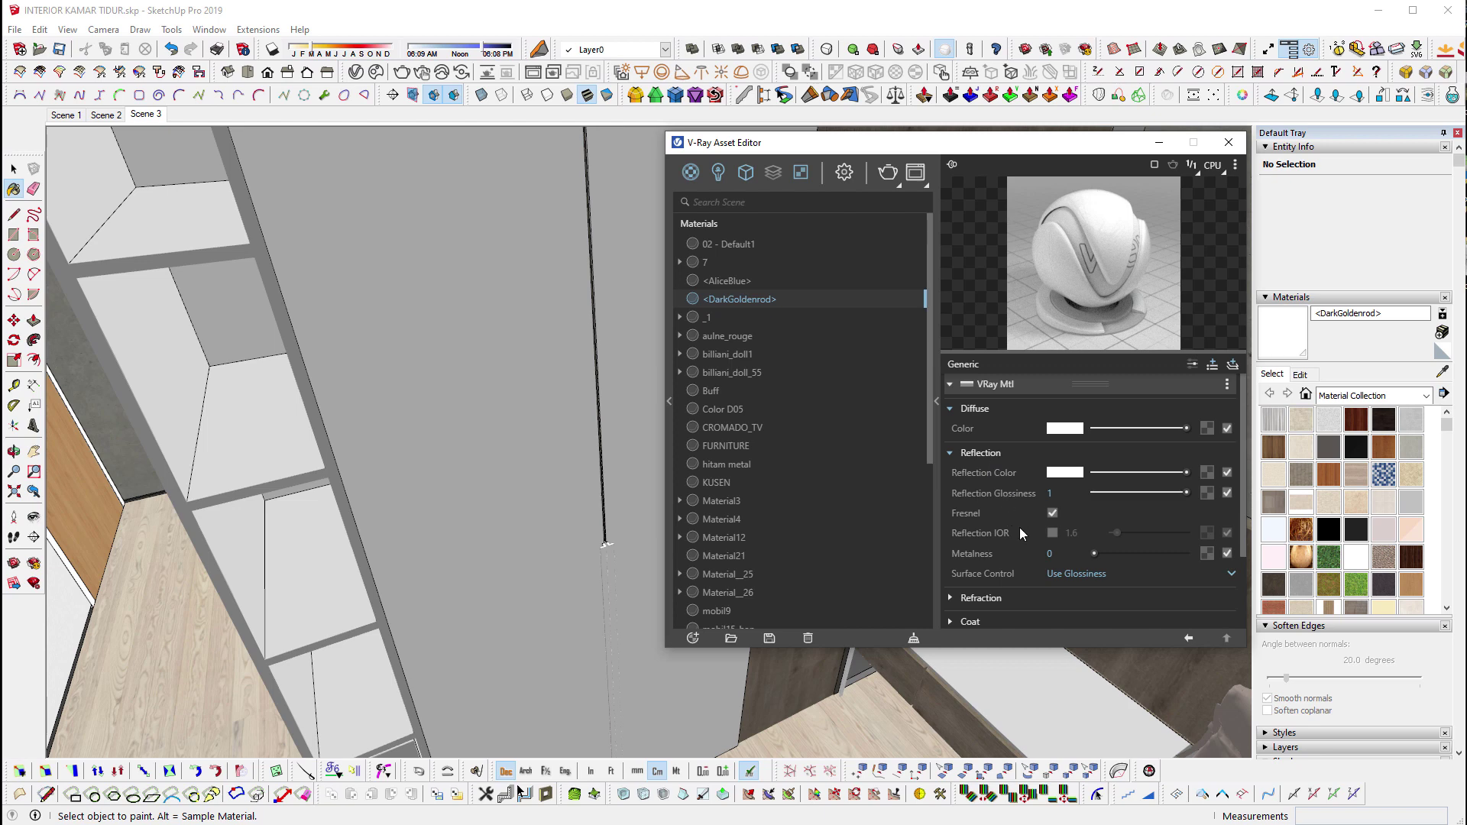
pyautogui.scroll(-1, 1018, 530)
pyautogui.scroll(-2, 1002, 539)
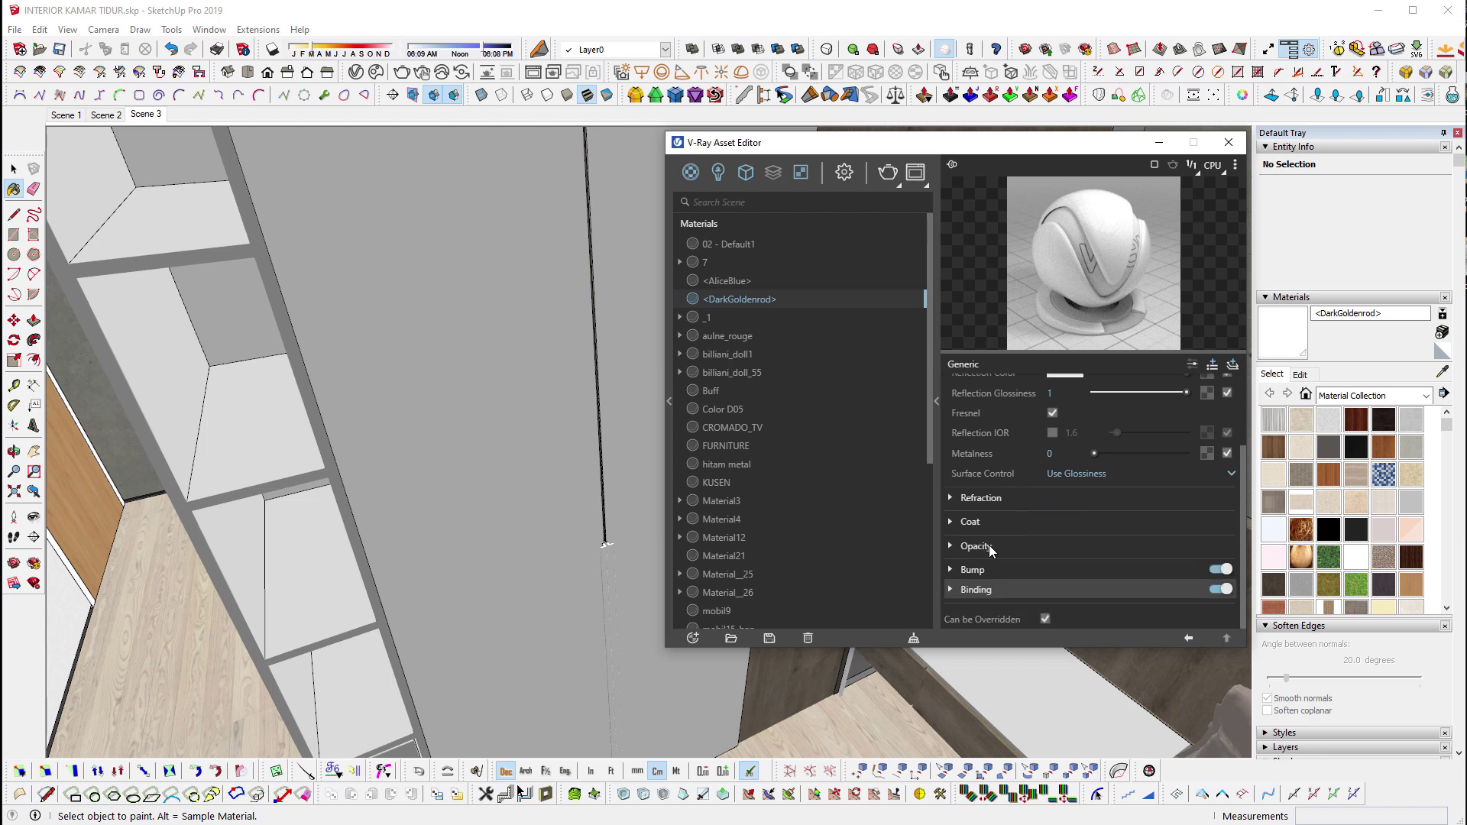
pyautogui.click(1052, 434)
pyautogui.moveTo(1109, 439); pyautogui.dragTo(1186, 434)
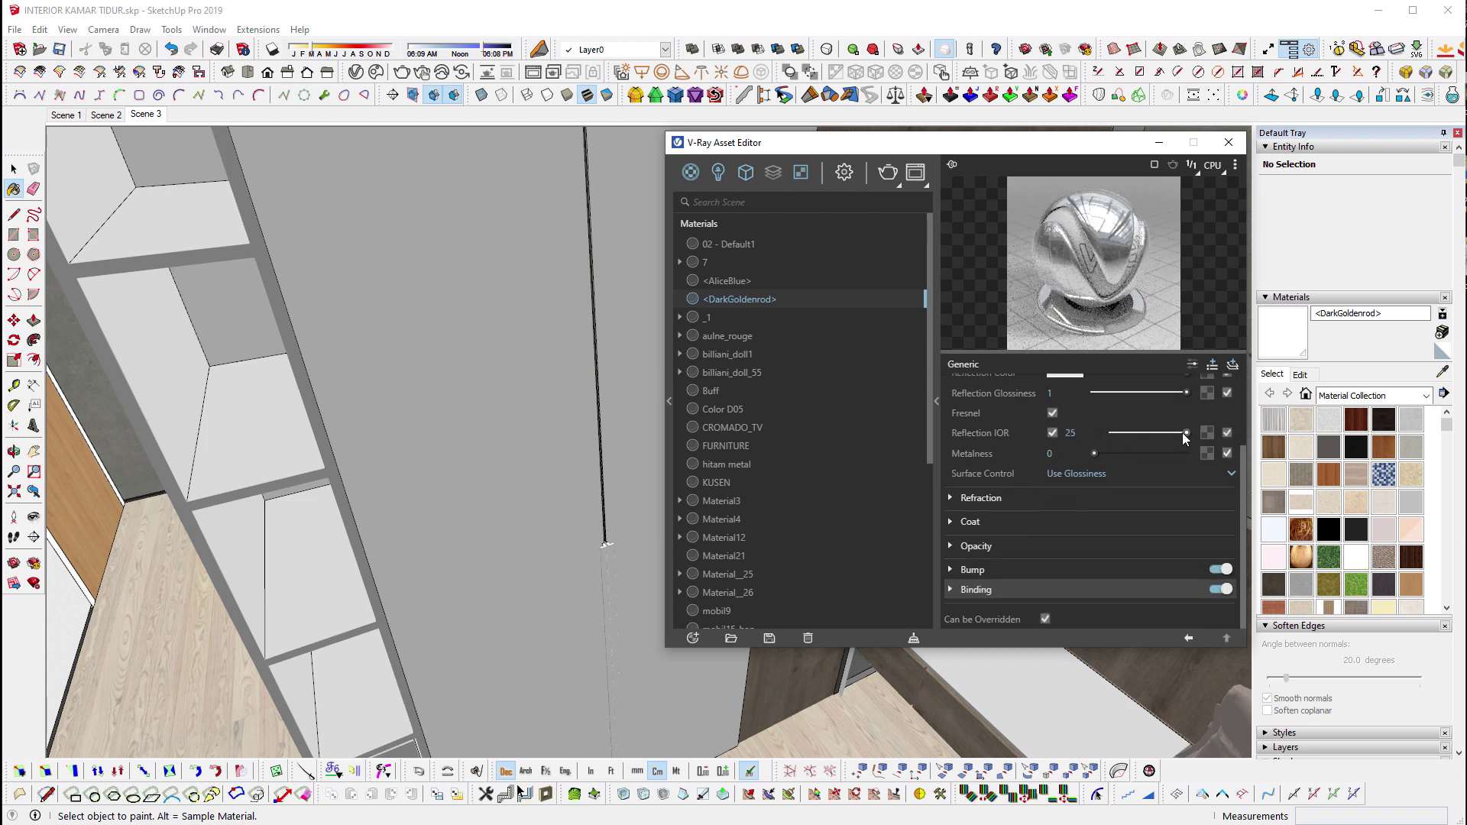
pyautogui.doubleClick(1070, 432)
pyautogui.write('9999')
pyautogui.press('Return')
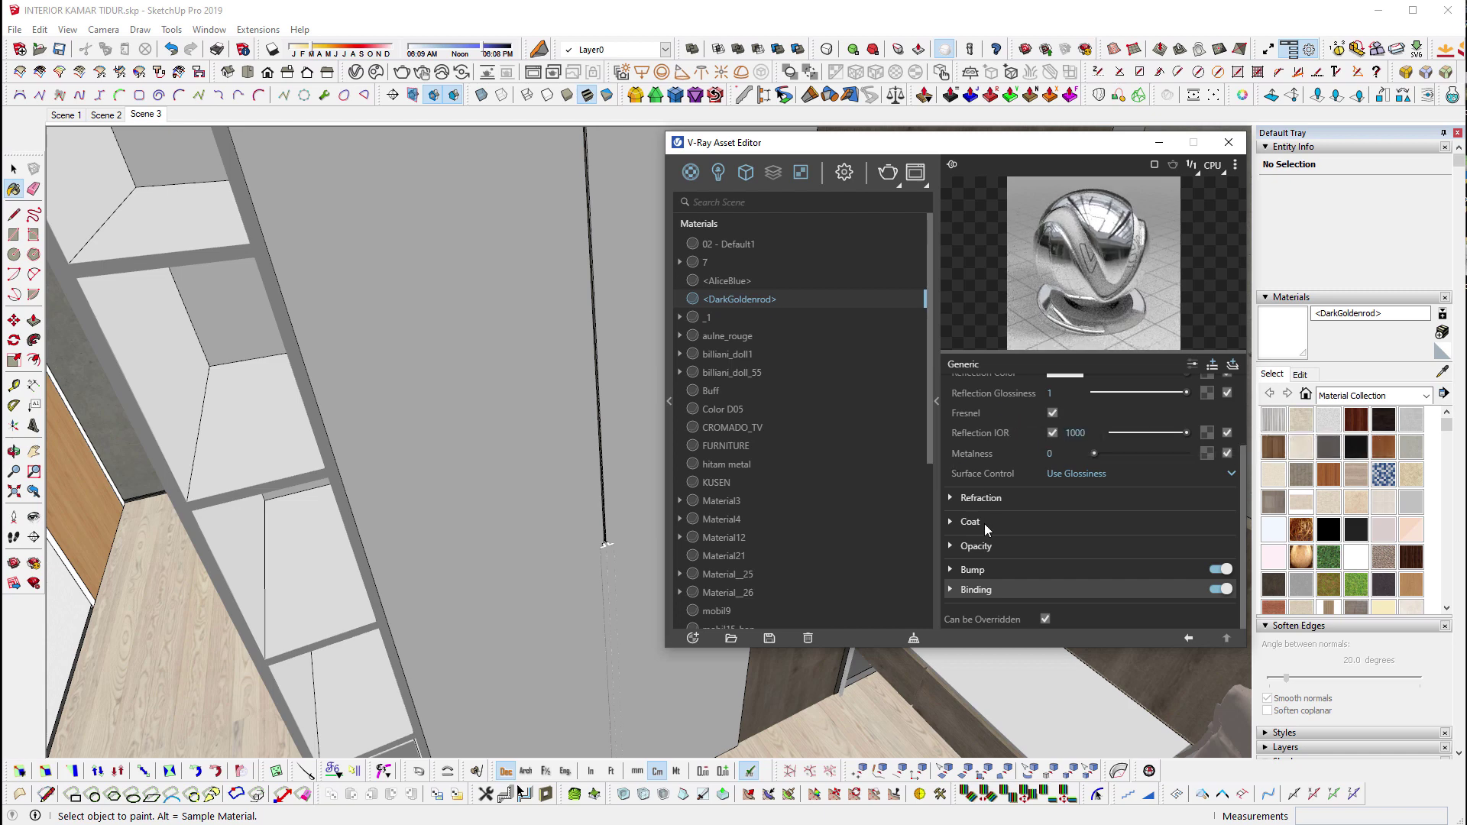
# Increase the Coat Amount, then sample the mobil15_ban material from the shelf.
pyautogui.click(984, 524)
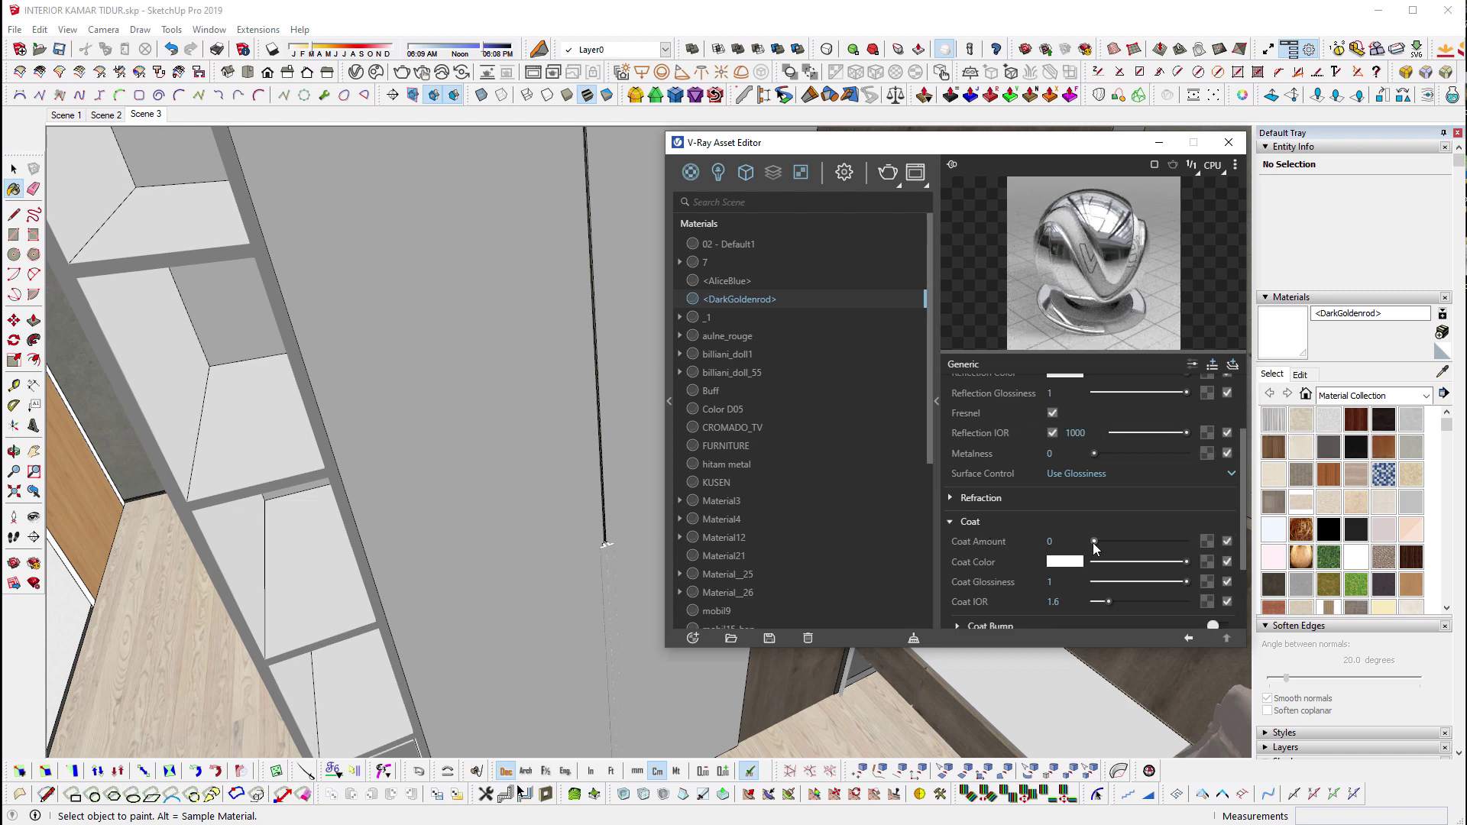
pyautogui.moveTo(1093, 541); pyautogui.dragTo(1192, 541)
pyautogui.moveTo(515, 306); pyautogui.dragTo(474, 411, button='middle')
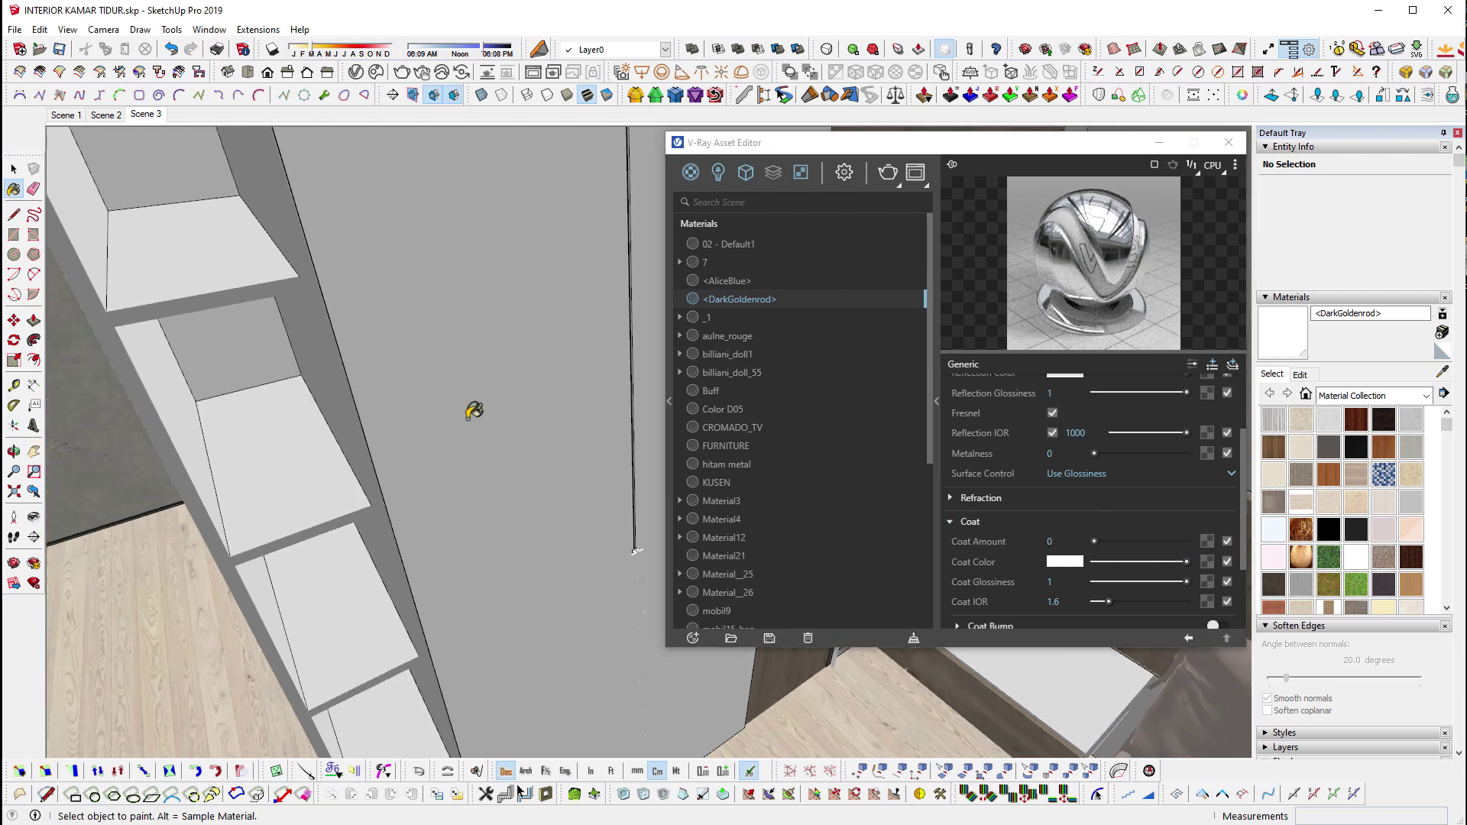
pyautogui.keyDown('alt'); pyautogui.click(272, 490); pyautogui.keyUp('alt')
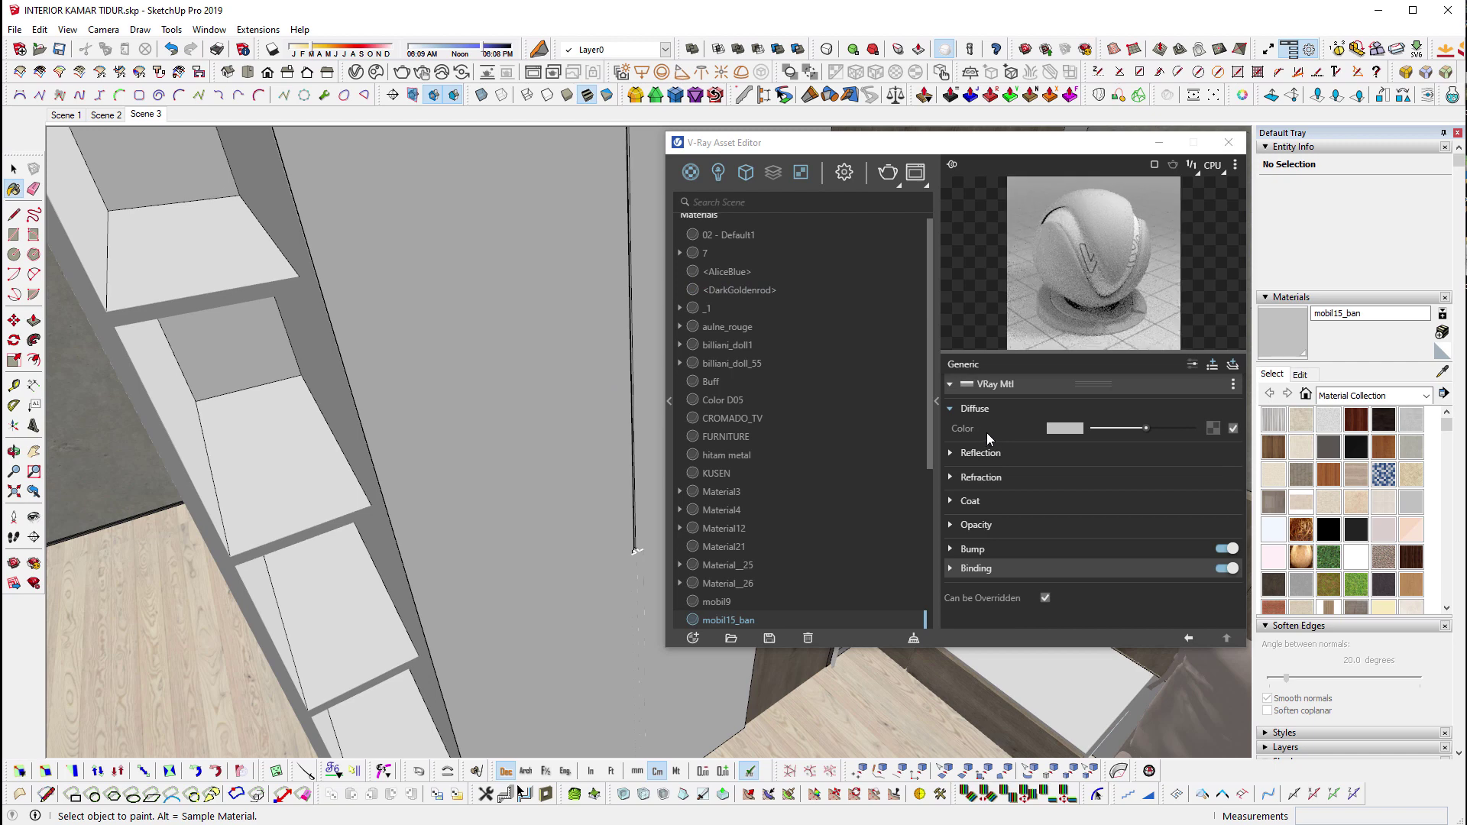
# Give mobil15_ban full white reflection, 0.85 reflection glossiness and a slightly darker grey diffuse.
pyautogui.click(1013, 455)
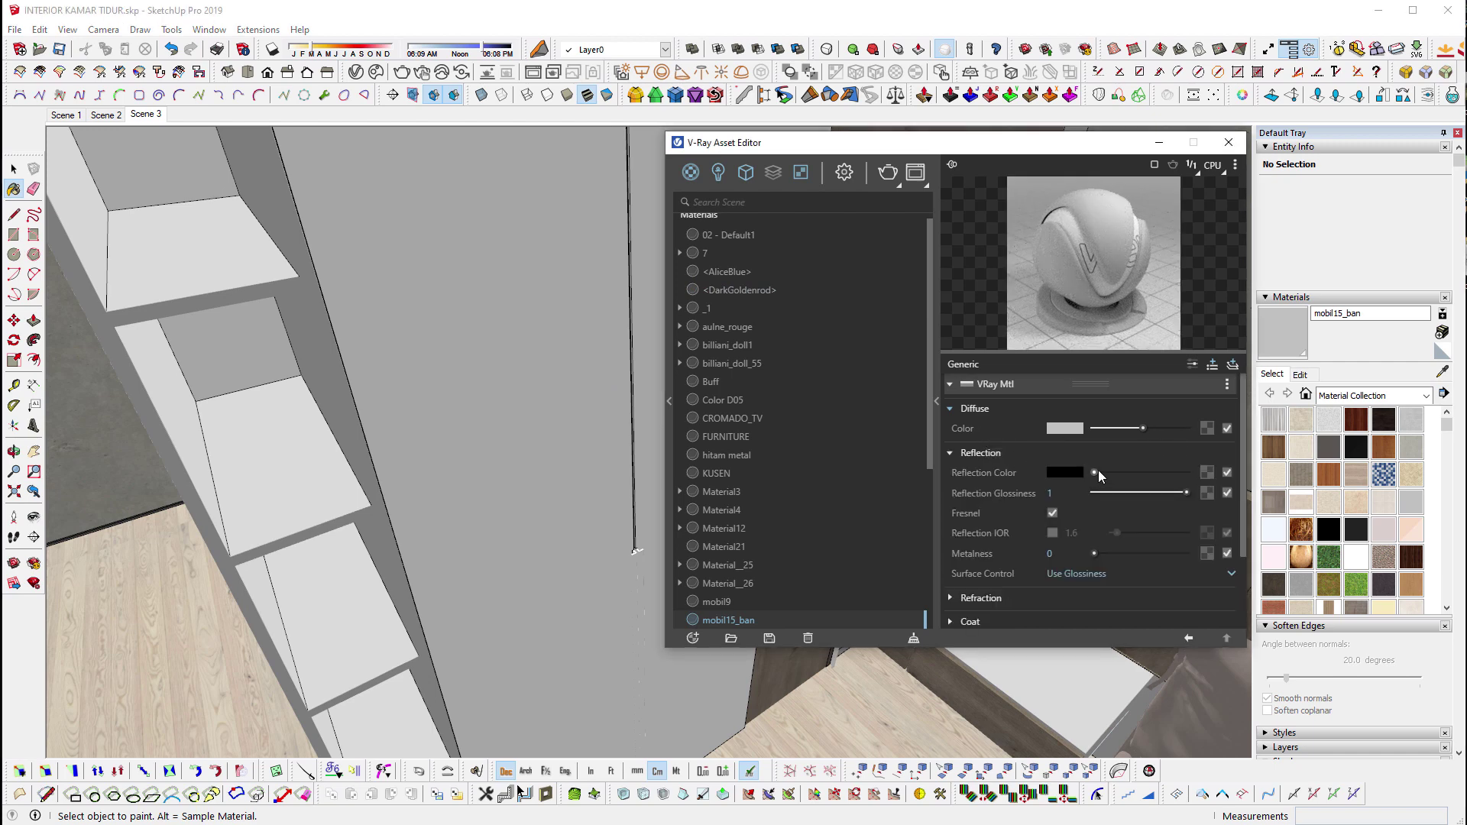
pyautogui.moveTo(1098, 471); pyautogui.dragTo(1188, 472)
pyautogui.click(1171, 492)
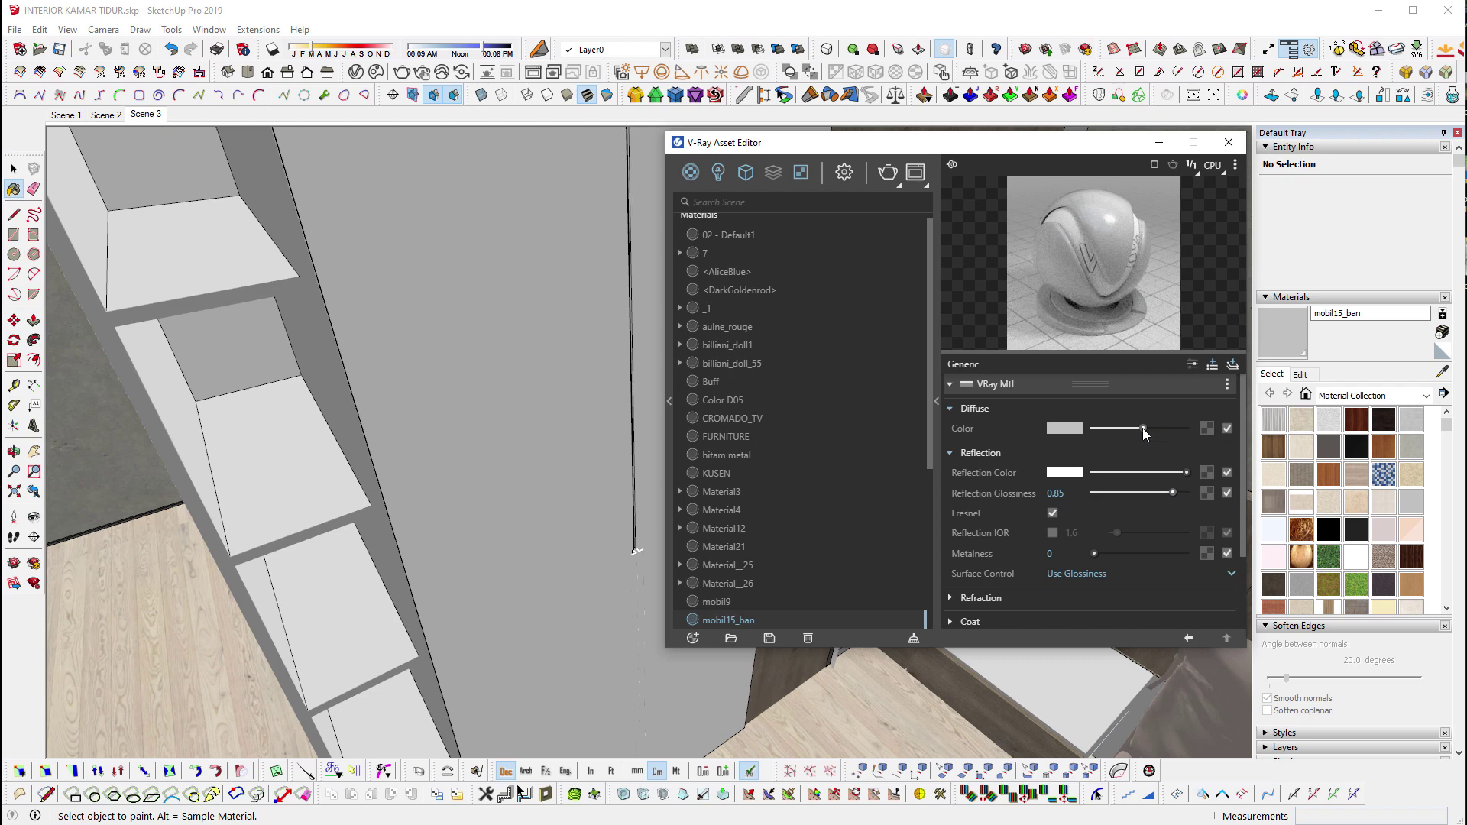
pyautogui.moveTo(1143, 428); pyautogui.dragTo(1131, 429)
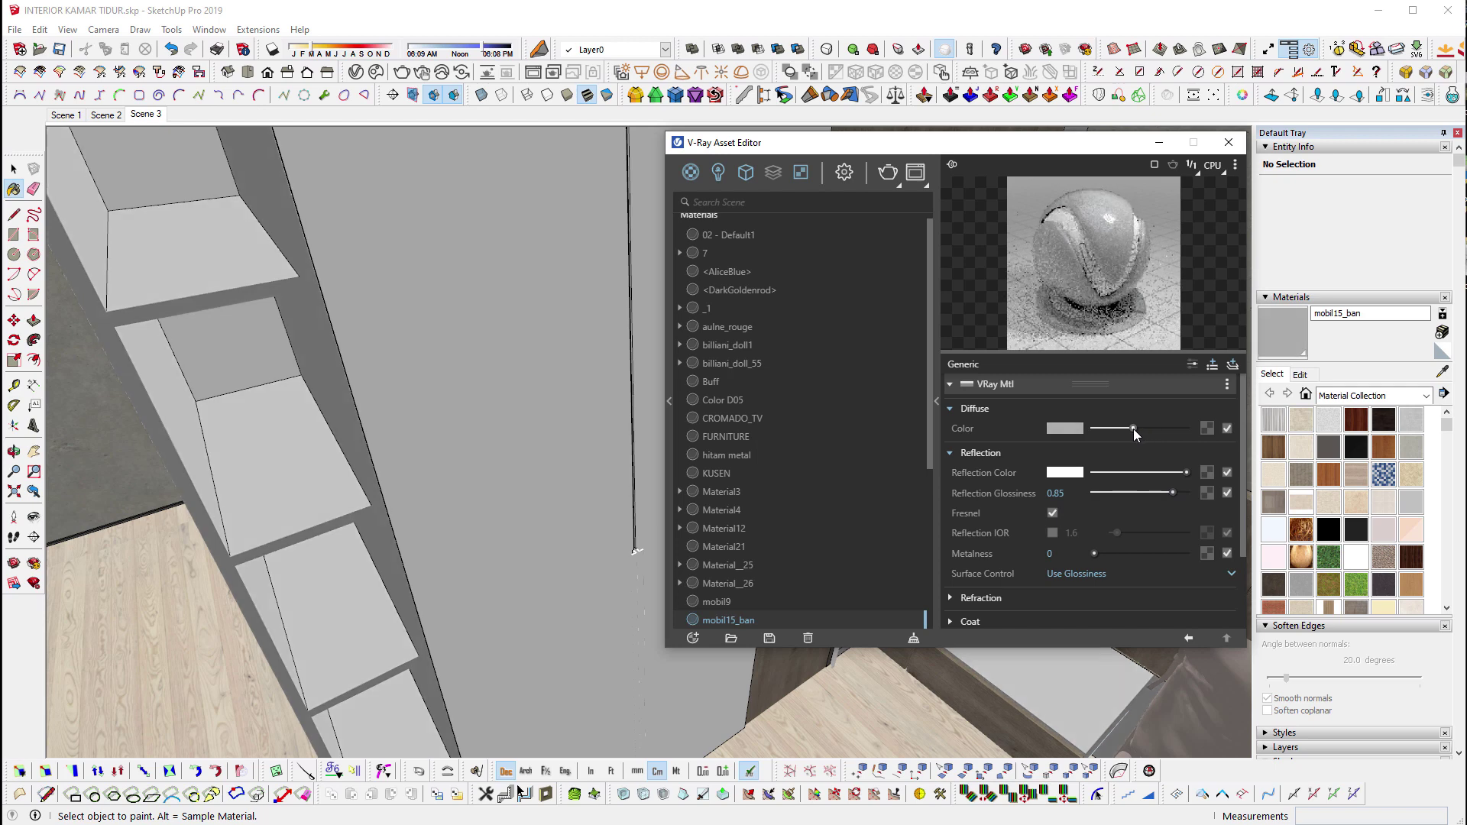
pyautogui.moveTo(457, 627)
pyautogui.mouseDown(button='middle')
pyautogui.moveTo(532, 623)
pyautogui.moveTo(367, 589)
pyautogui.moveTo(648, 563)
pyautogui.mouseUp(button='middle')
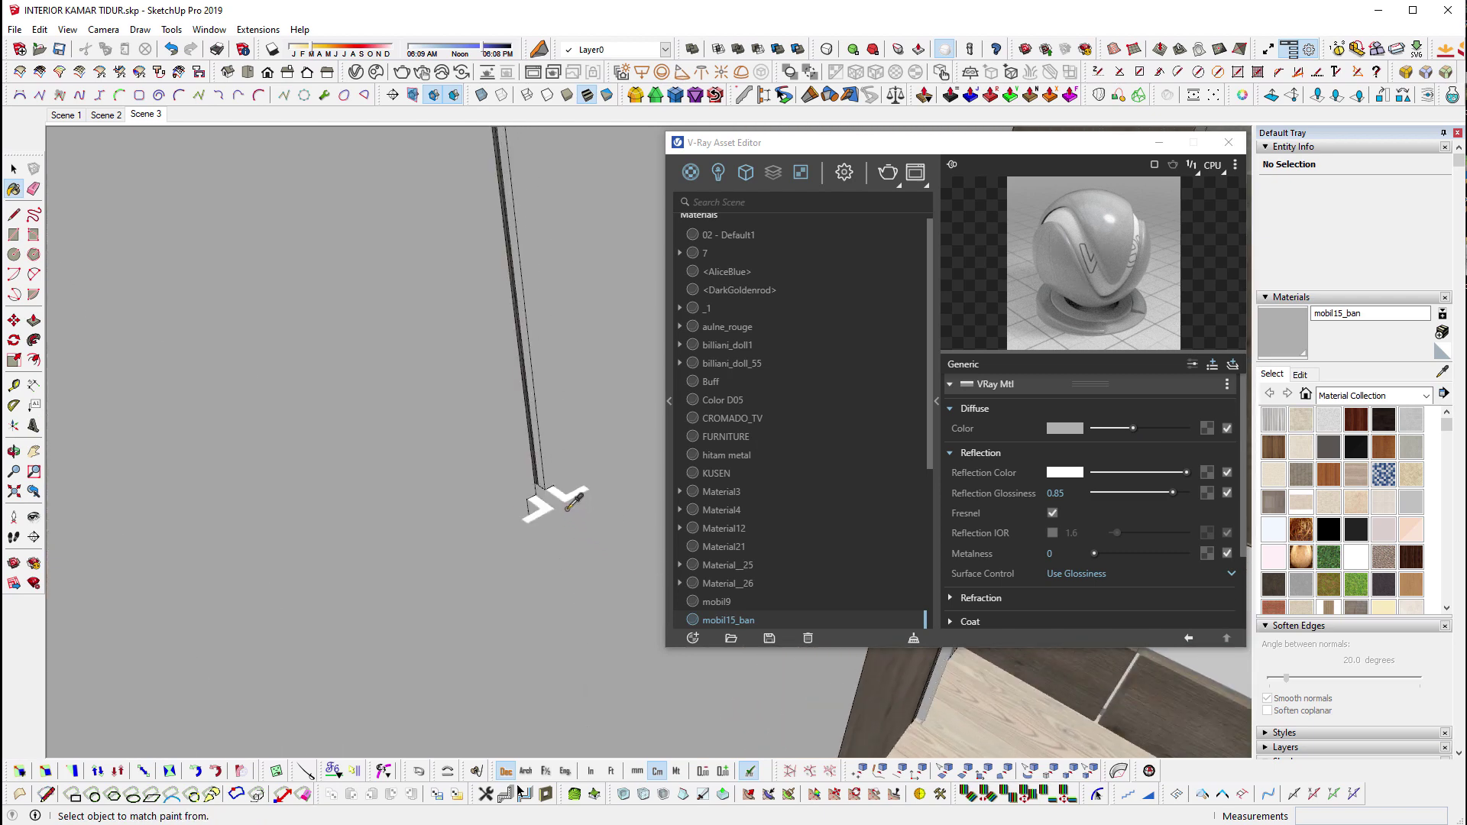
# Select the thin strip groups along the wood panel.
pyautogui.press('space')
pyautogui.click(566, 516)
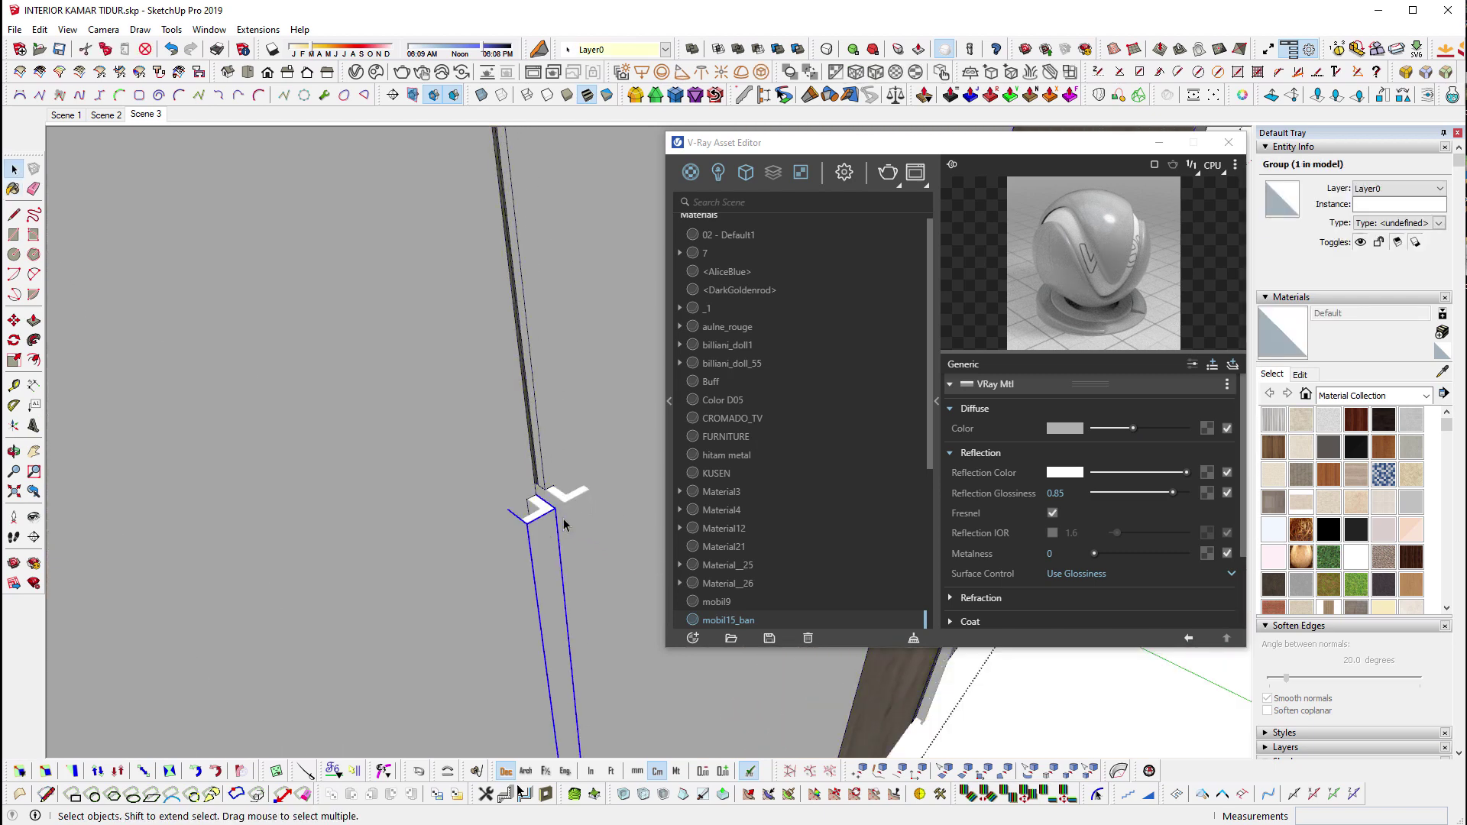
pyautogui.keyDown('shift'); pyautogui.click(565, 525); pyautogui.keyUp('shift')
pyautogui.scroll(5, 334, 524)
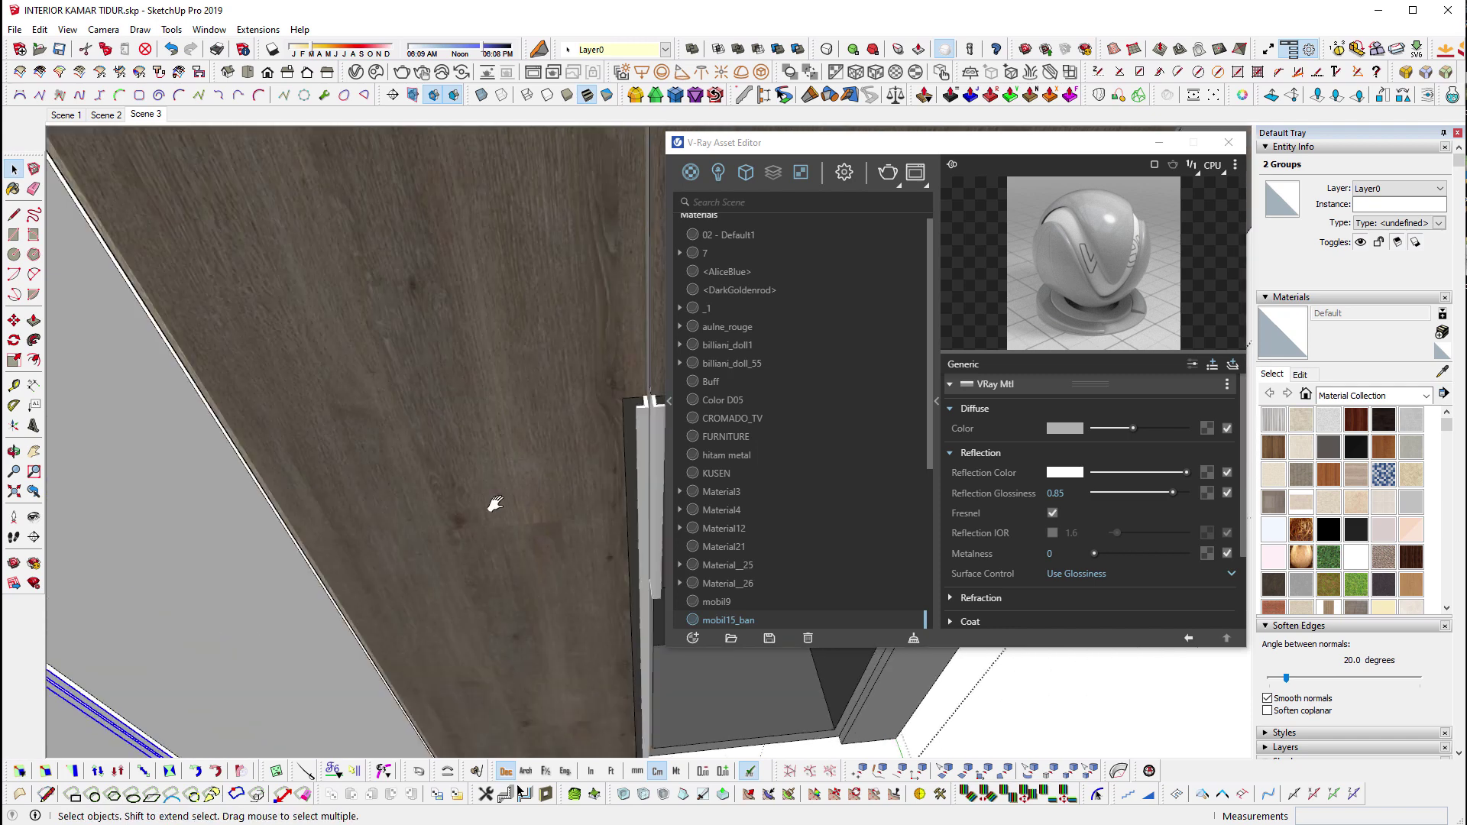
pyautogui.keyDown('shift'); pyautogui.moveTo(495, 504); pyautogui.dragTo(372, 481, button='middle'); pyautogui.keyUp('shift')
pyautogui.keyDown('shift'); pyautogui.click(535, 496); pyautogui.keyUp('shift')
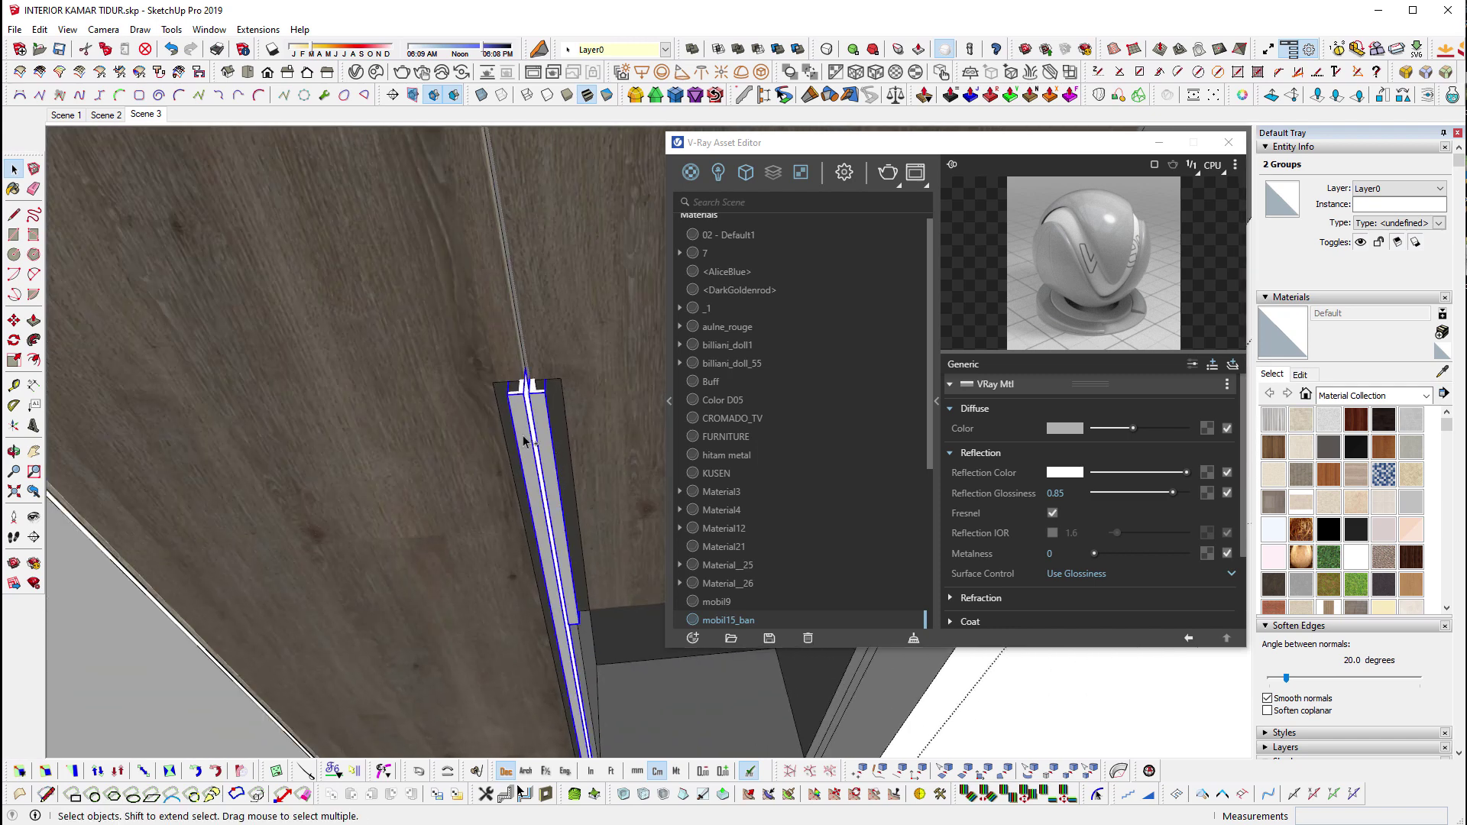
# Add Copper Polished from the V-Ray Metal library to the scene materials.
pyautogui.click(671, 204)
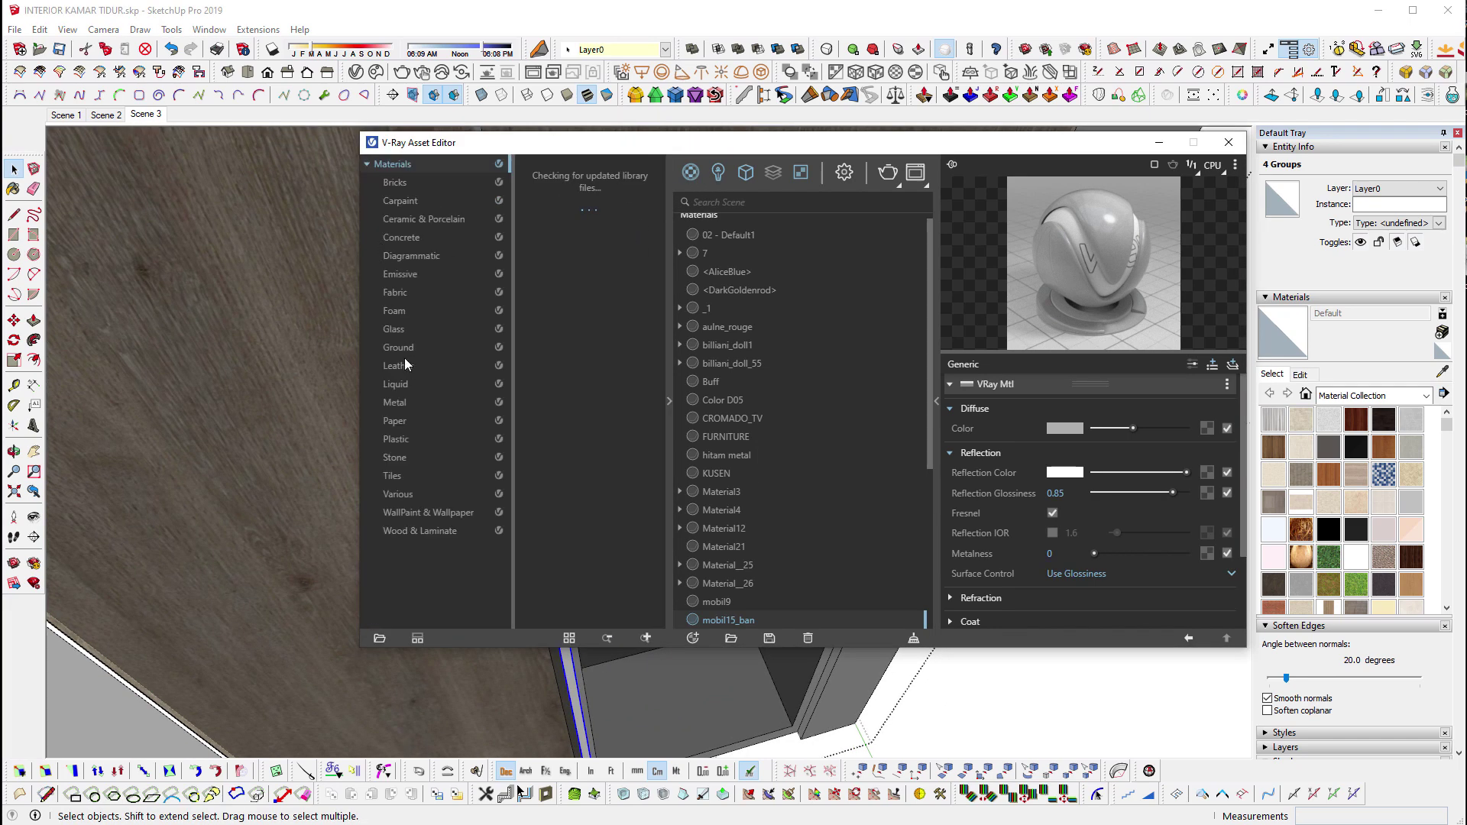
pyautogui.click(417, 403)
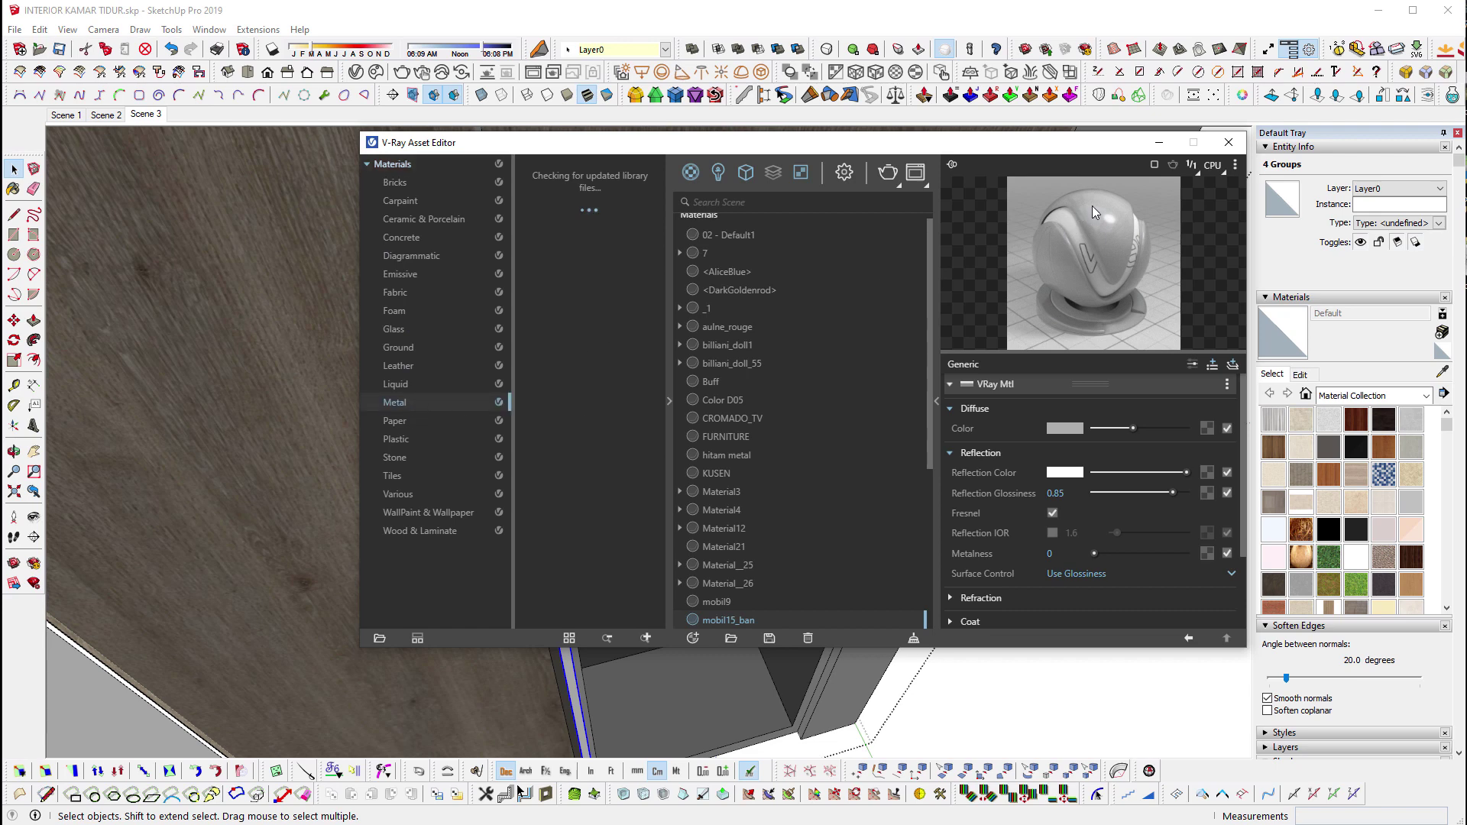
pyautogui.scroll(-5, 596, 367)
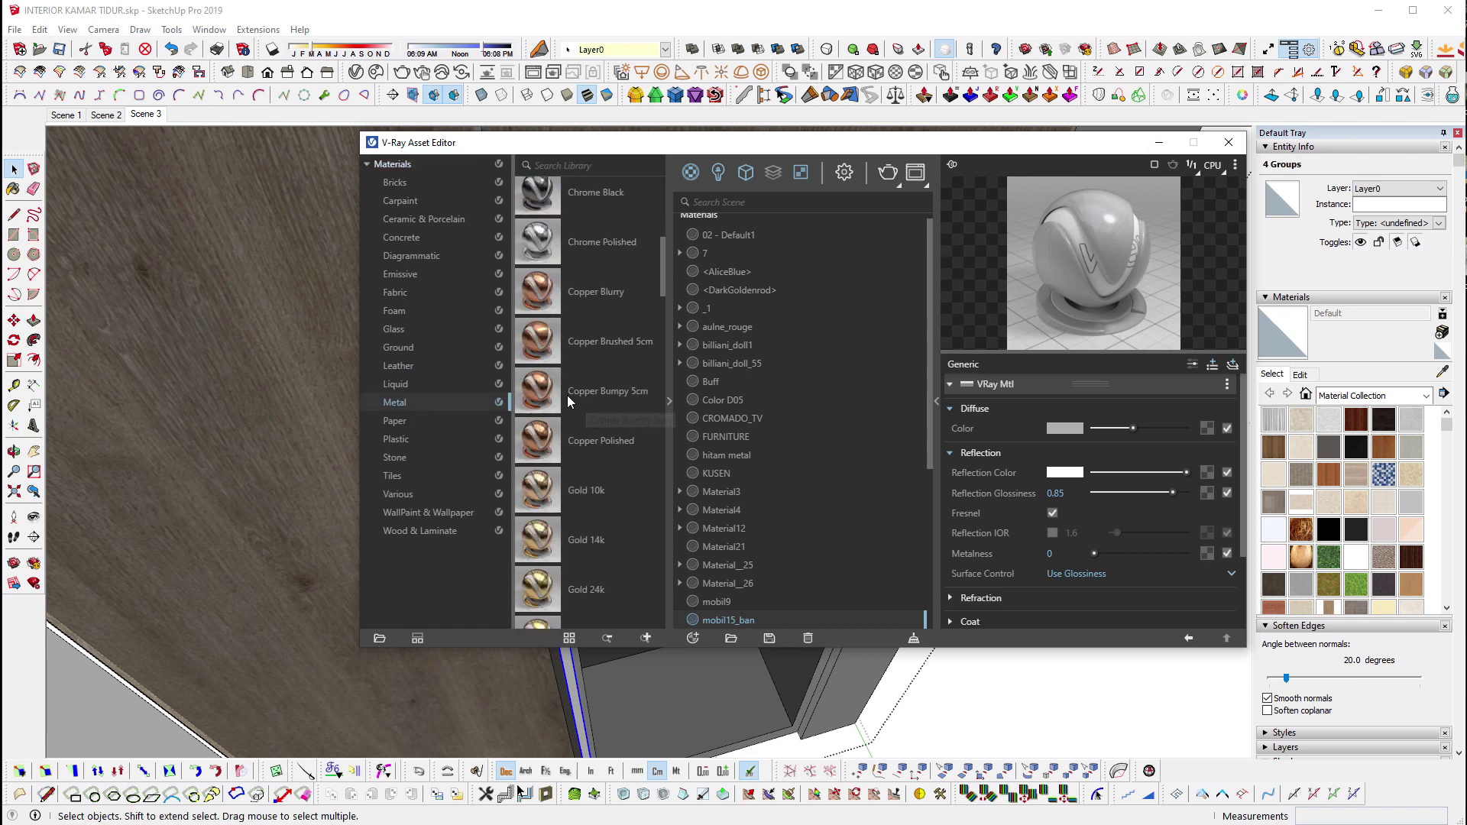
pyautogui.rightClick(619, 405)
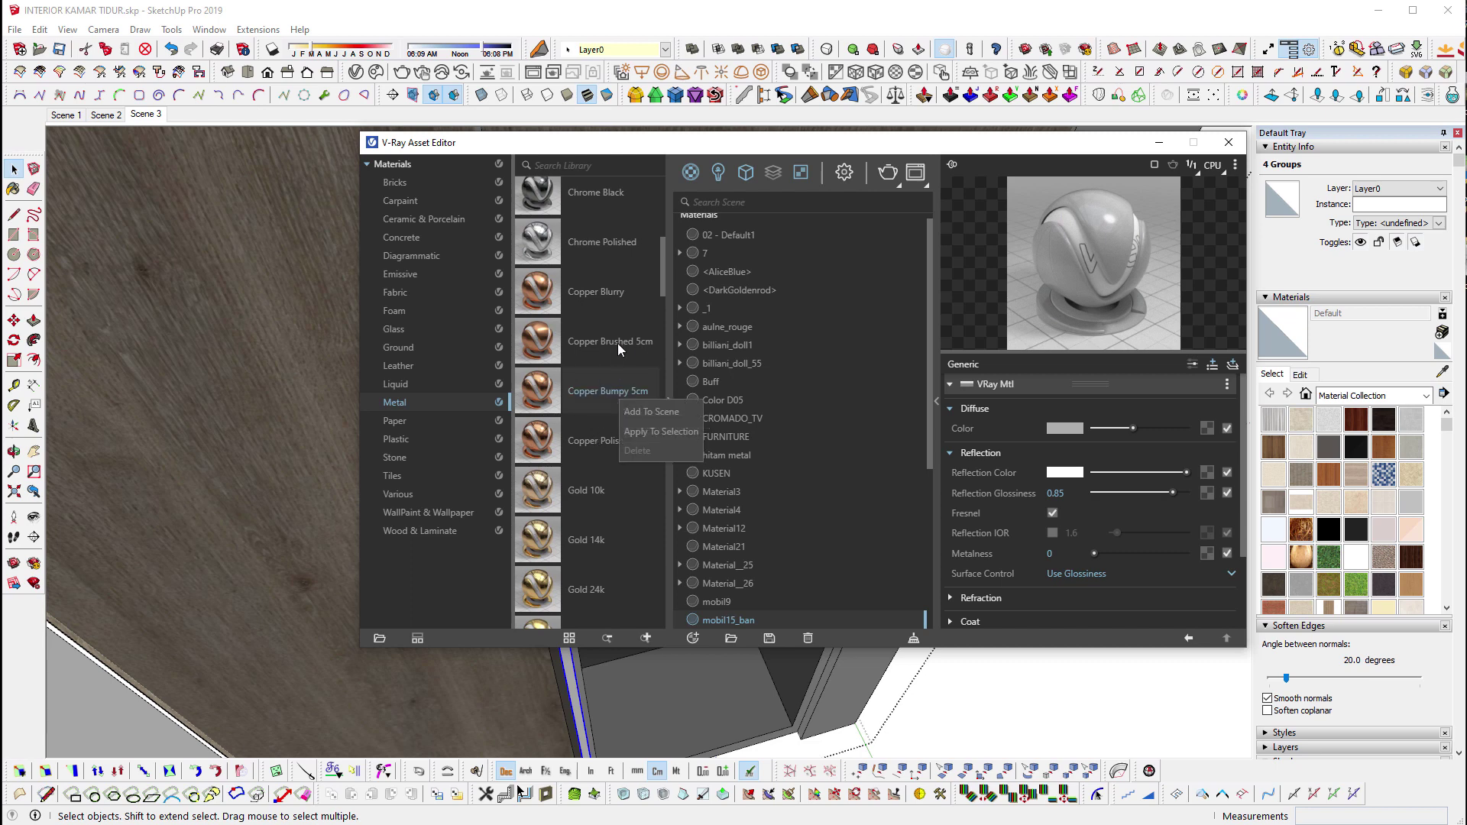
pyautogui.scroll(-2, 663, 282)
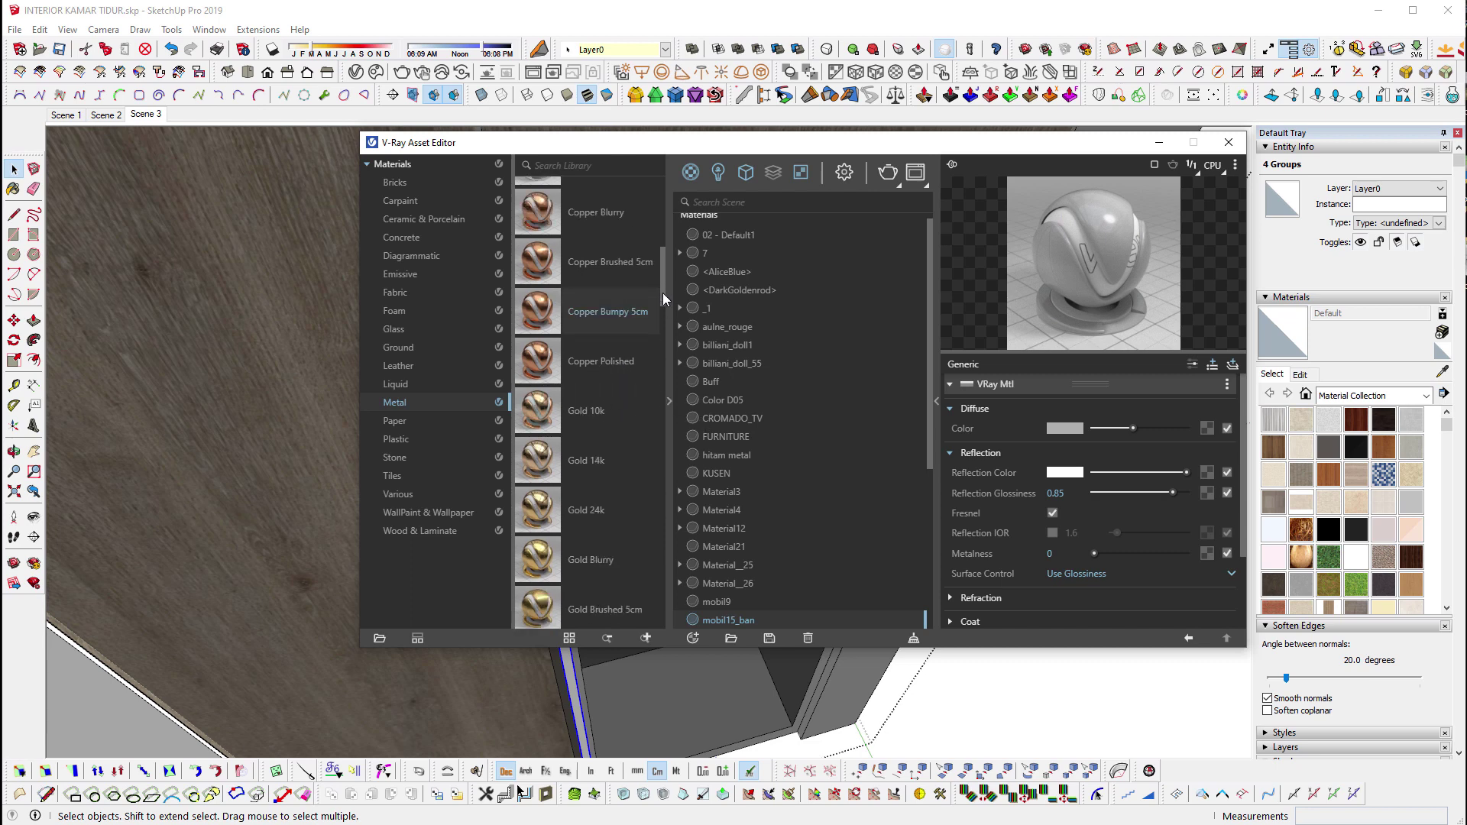
pyautogui.rightClick(603, 357)
pyautogui.click(677, 388)
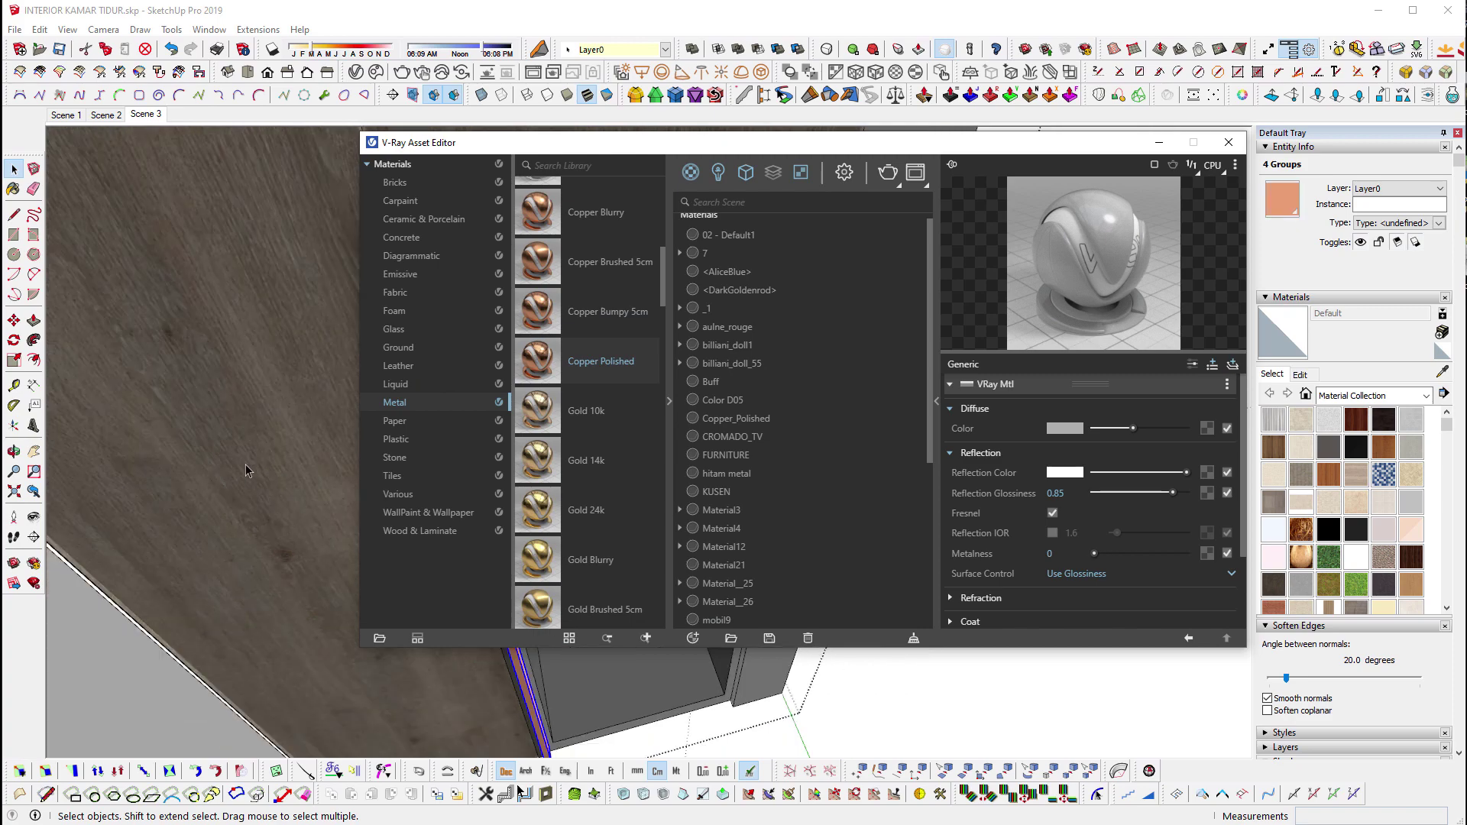
# Select the white strip group and apply Copper Polished to the selected strips.
pyautogui.moveTo(245, 465); pyautogui.dragTo(321, 428, button='middle')
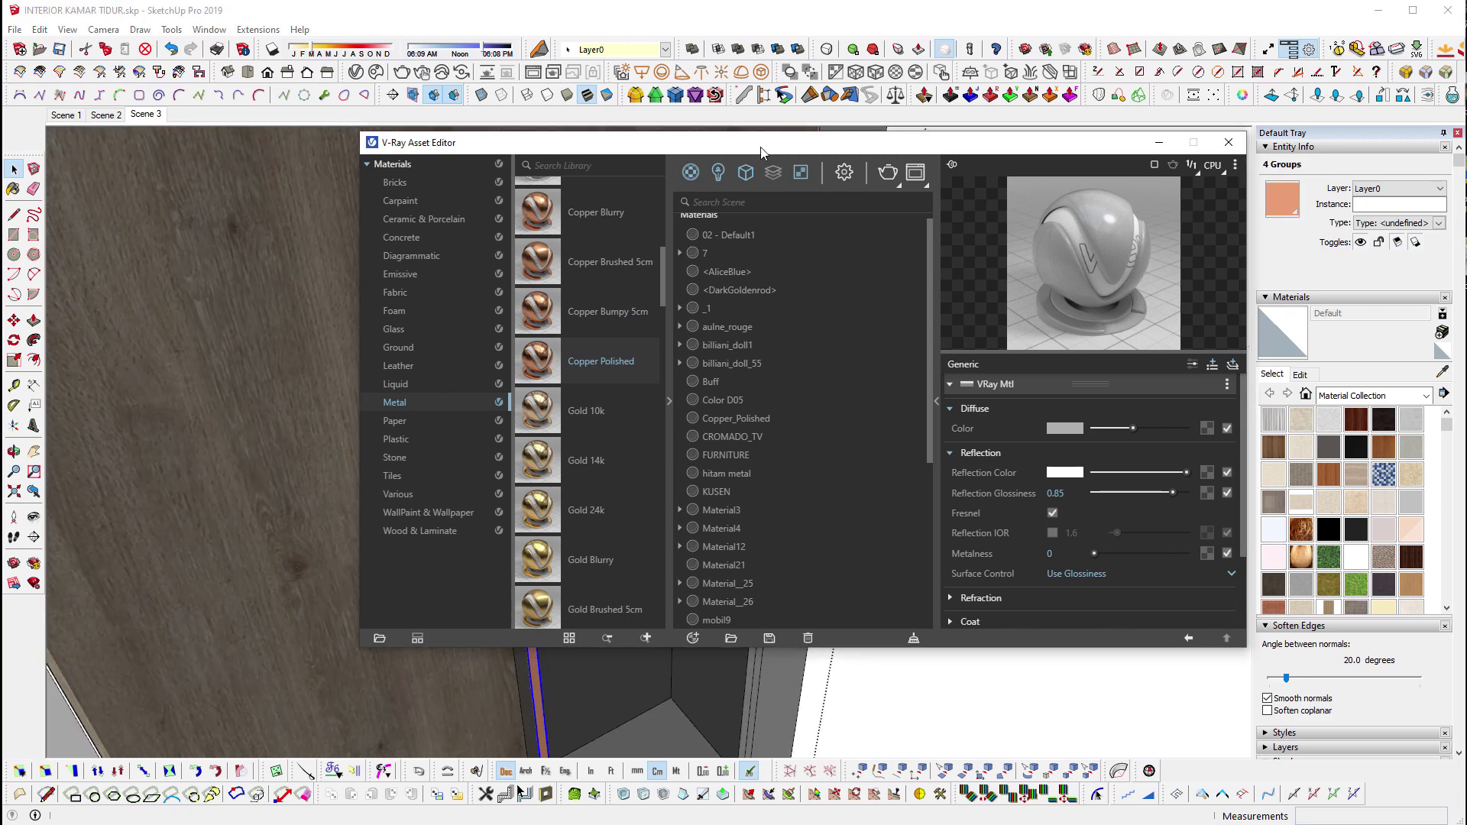
pyautogui.moveTo(768, 142); pyautogui.dragTo(976, 314)
pyautogui.moveTo(209, 401)
pyautogui.mouseDown(button='middle')
pyautogui.moveTo(441, 327)
pyautogui.moveTo(206, 435)
pyautogui.moveTo(419, 275)
pyautogui.moveTo(331, 485)
pyautogui.moveTo(352, 535)
pyautogui.mouseUp(button='middle')
pyautogui.scroll(5, 465, 428)
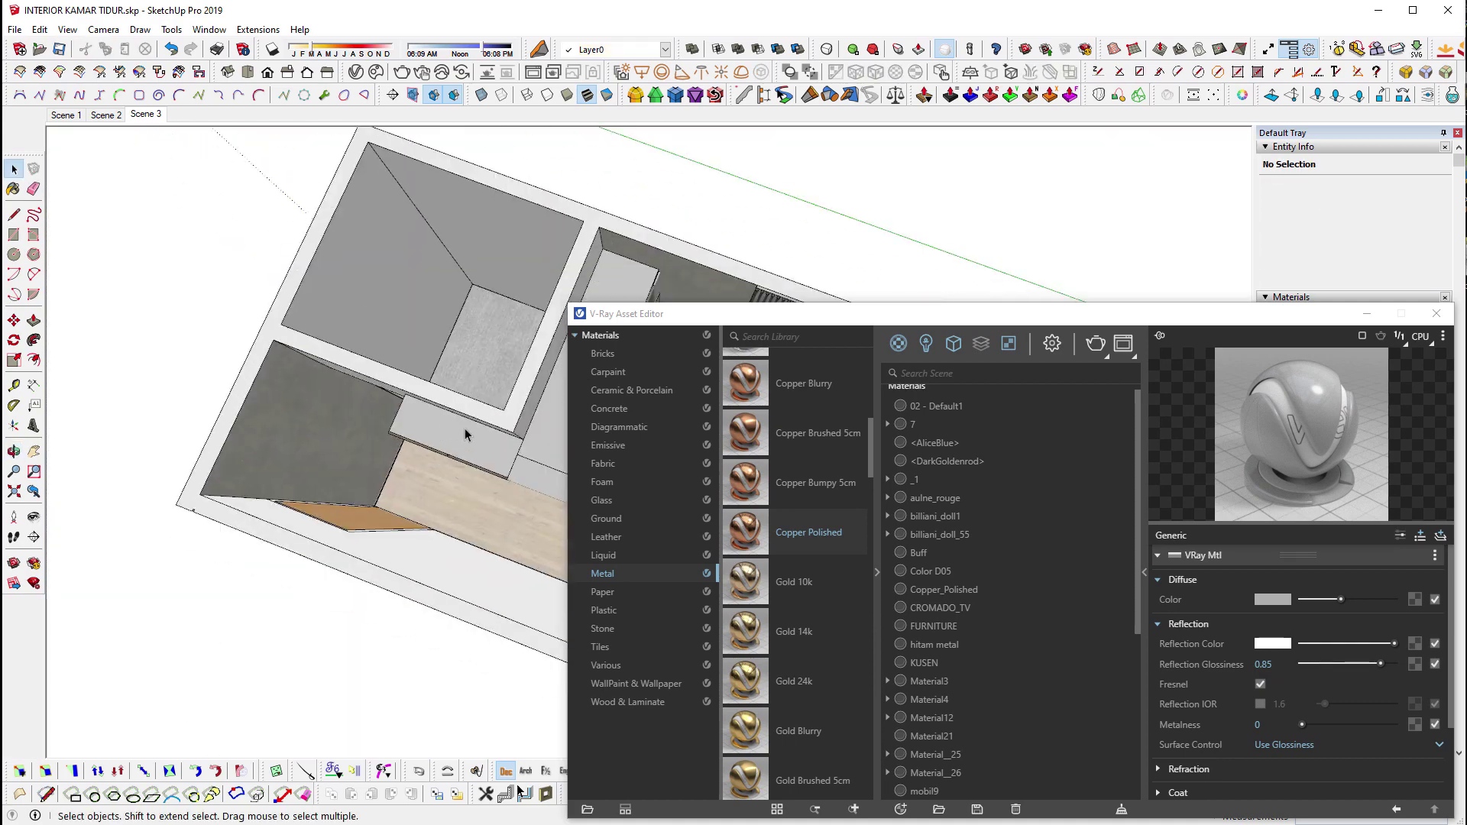
pyautogui.moveTo(464, 428); pyautogui.dragTo(475, 472, button='middle')
pyautogui.scroll(3, 475, 472)
pyautogui.scroll(3, 475, 473)
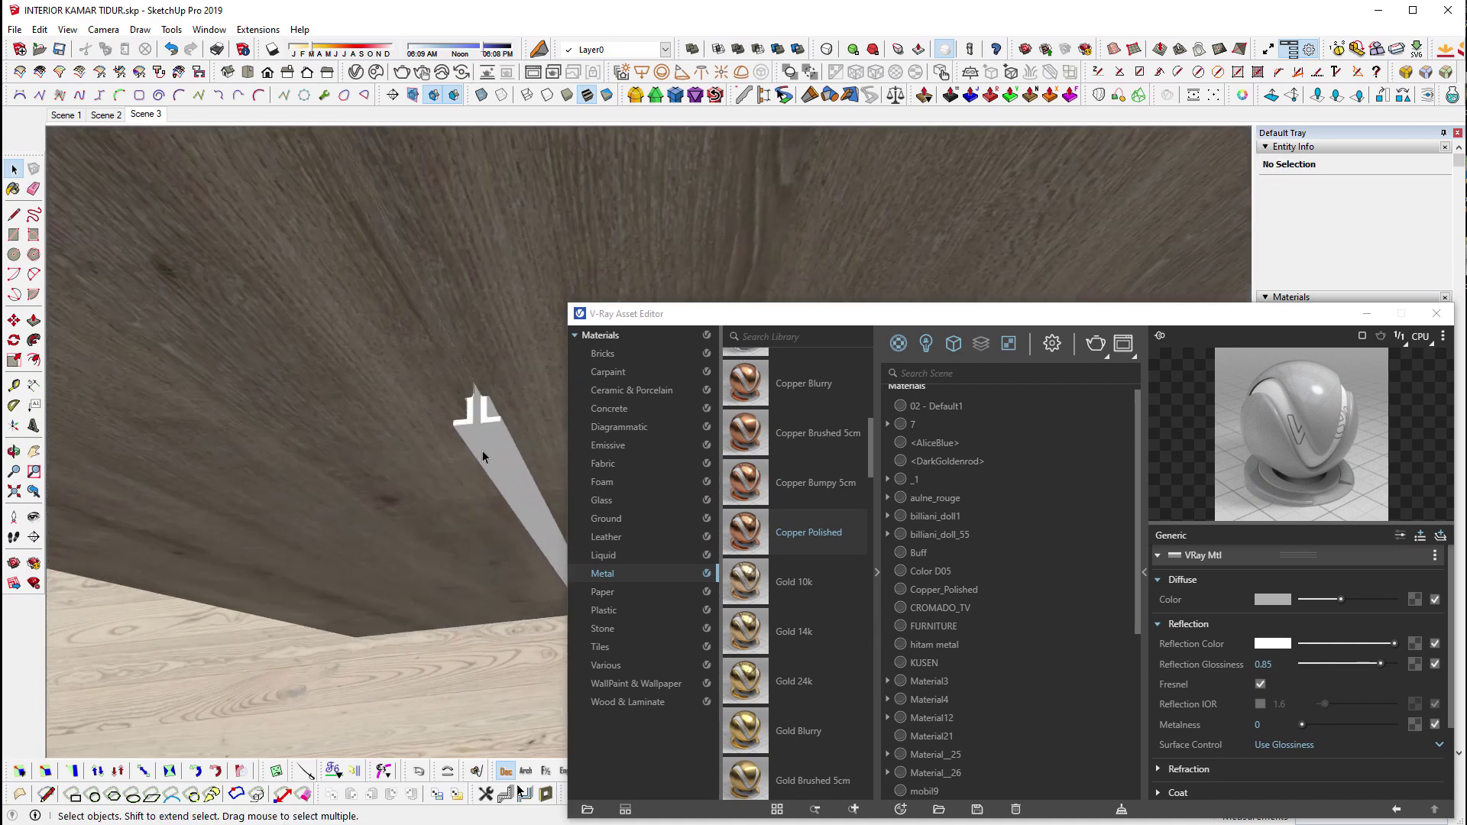
pyautogui.click(485, 425)
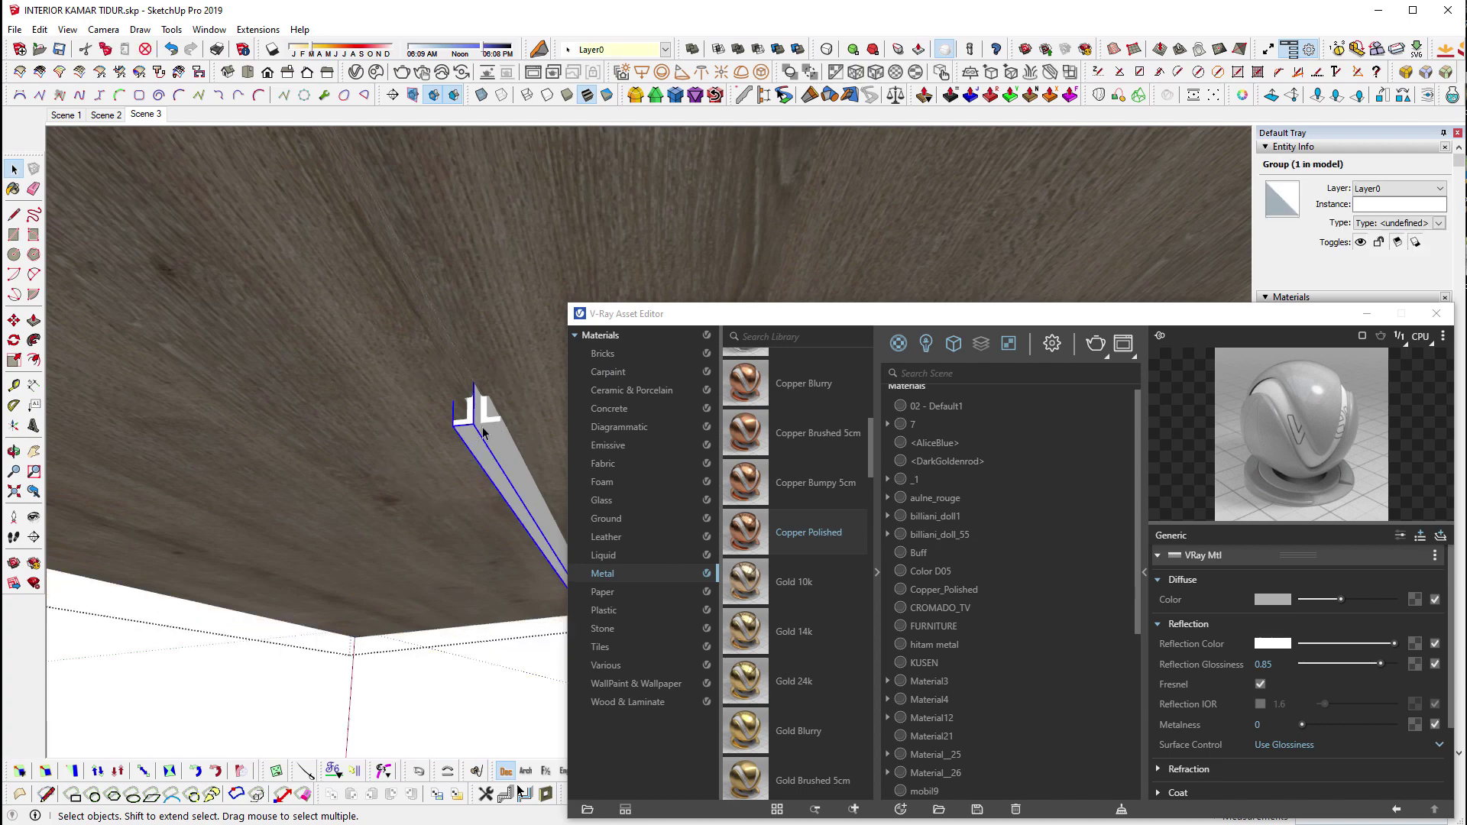
pyautogui.rightClick(761, 523)
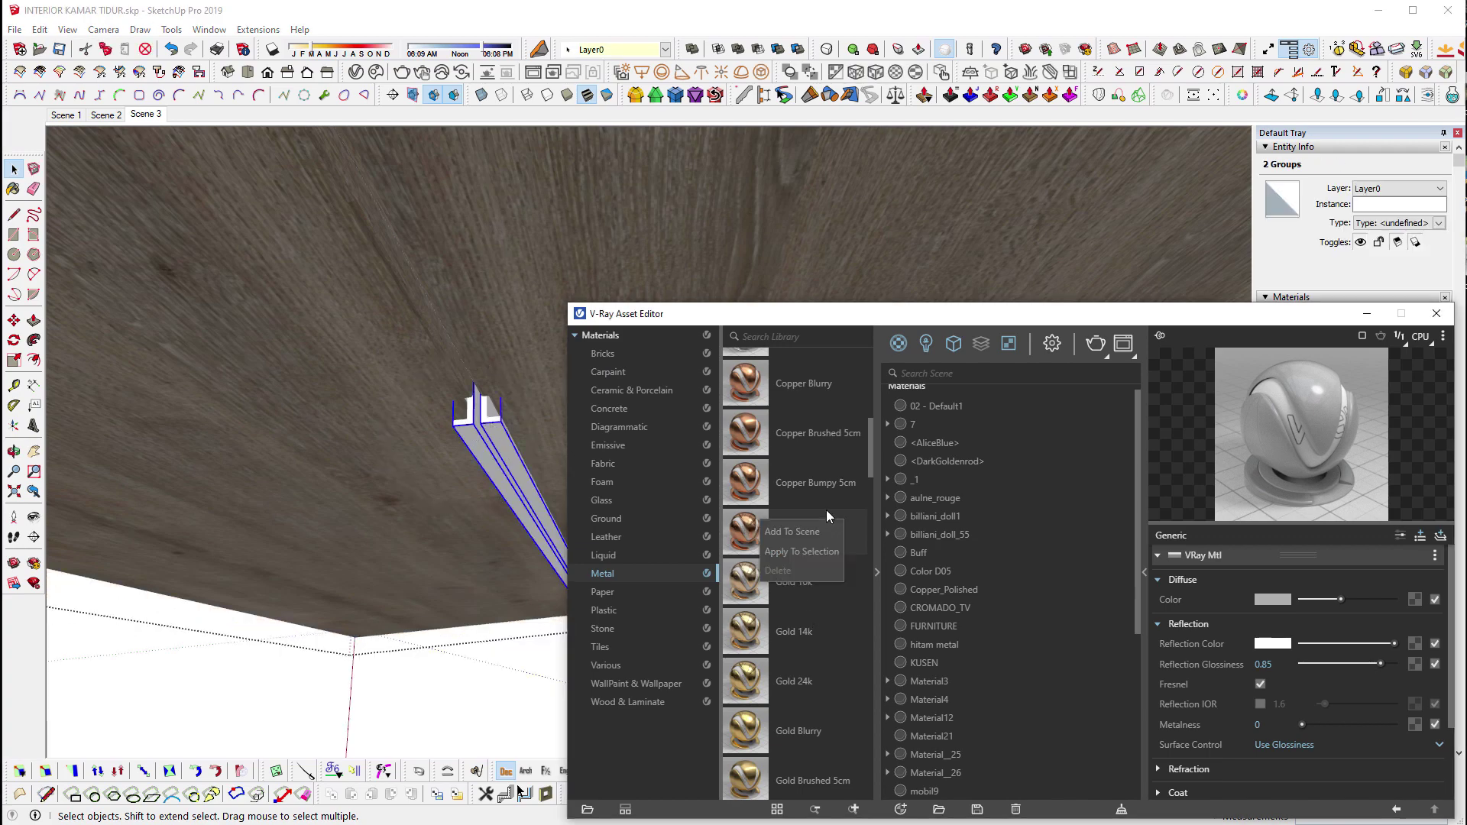
pyautogui.click(827, 551)
# Orbit around the wood panel to inspect the copper strips.
pyautogui.moveTo(428, 458); pyautogui.dragTo(313, 436, button='middle')
pyautogui.moveTo(490, 325); pyautogui.dragTo(527, 329, button='middle')
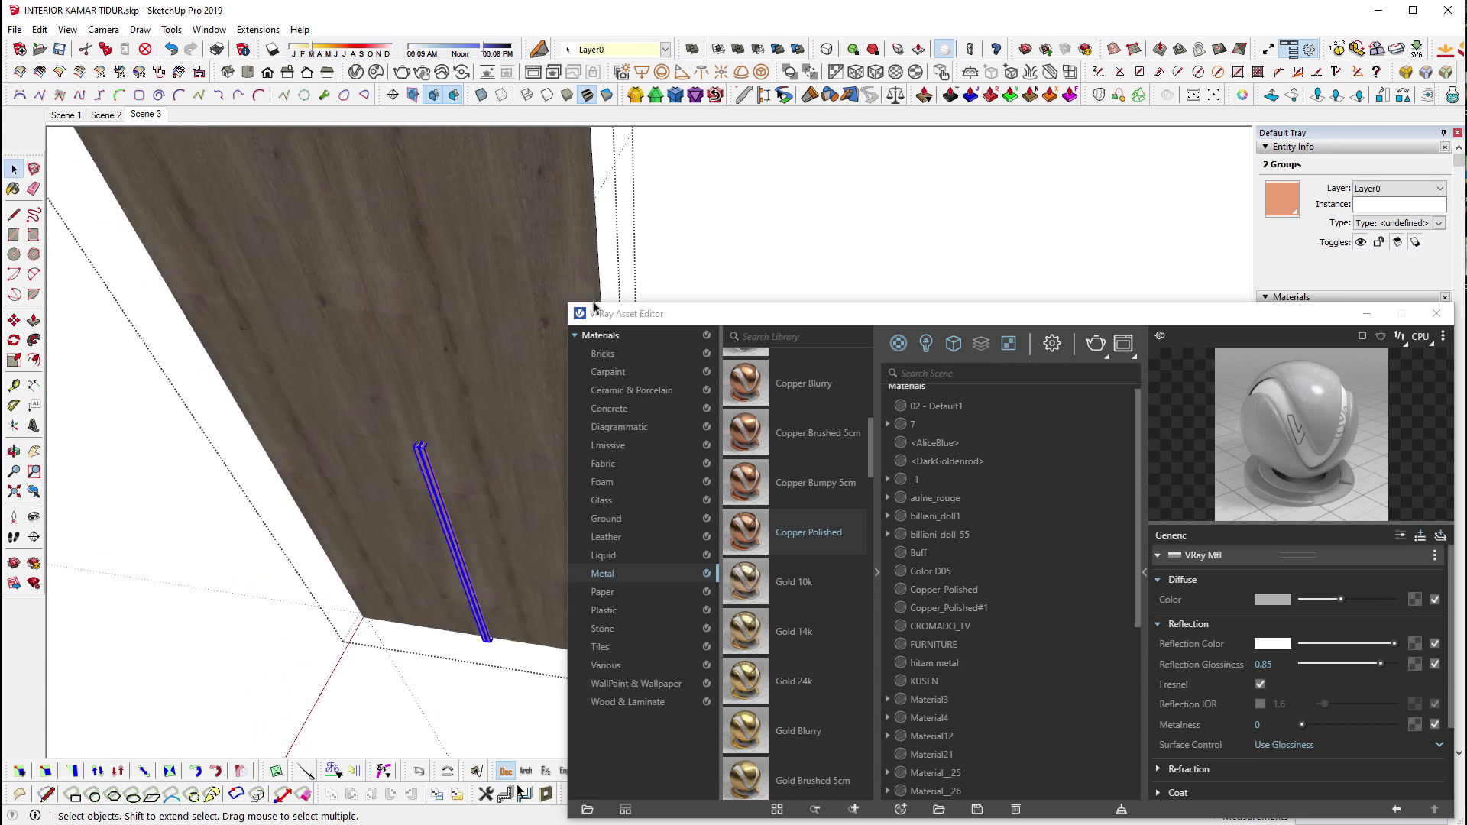
pyautogui.moveTo(355, 255); pyautogui.dragTo(428, 222, button='middle')
# Sample Material12 from the wood panel and open the Wood & Laminate library.
pyautogui.press('b')
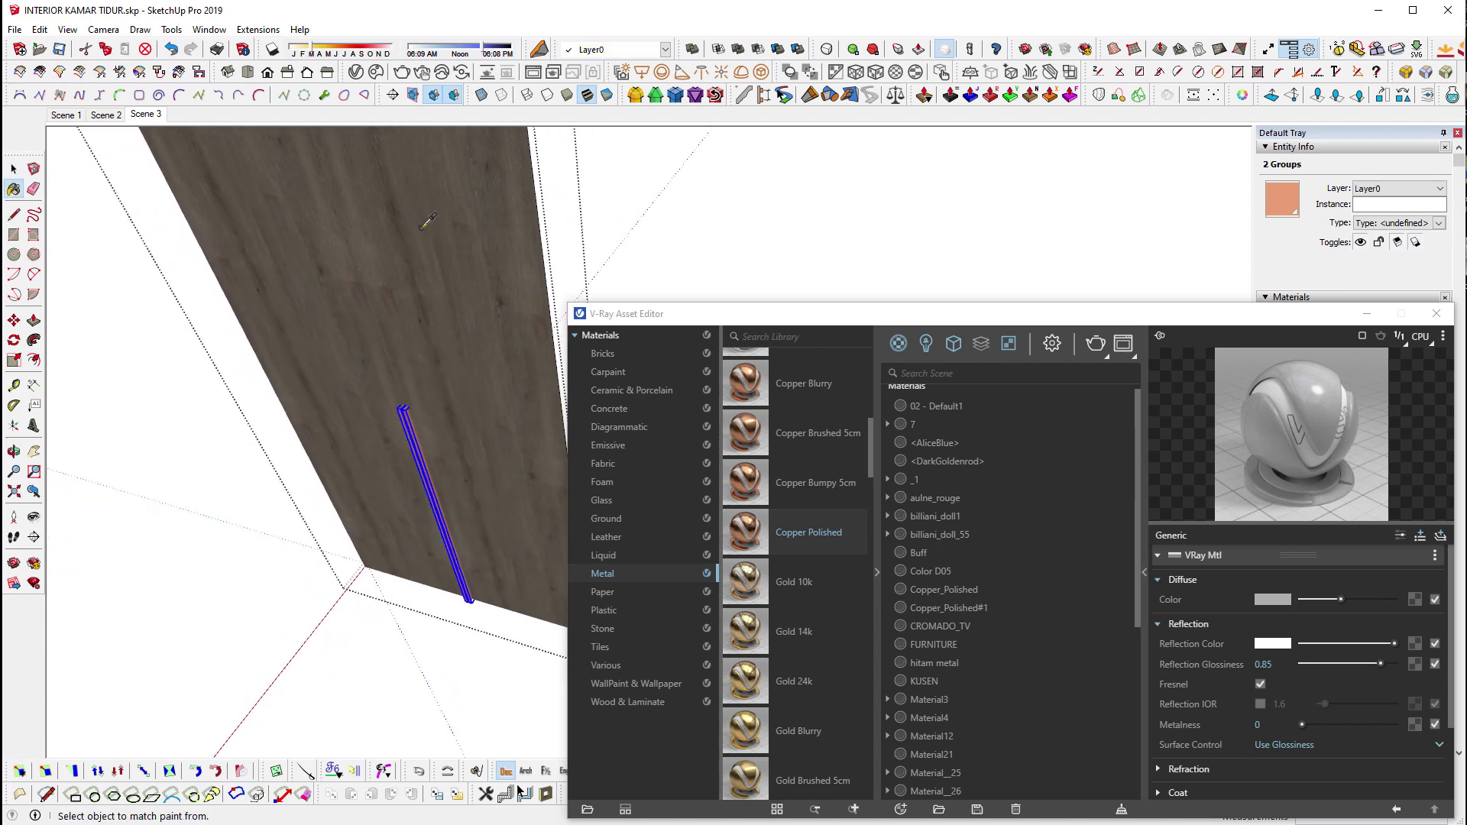
pyautogui.keyDown('alt'); pyautogui.click(456, 223); pyautogui.keyUp('alt')
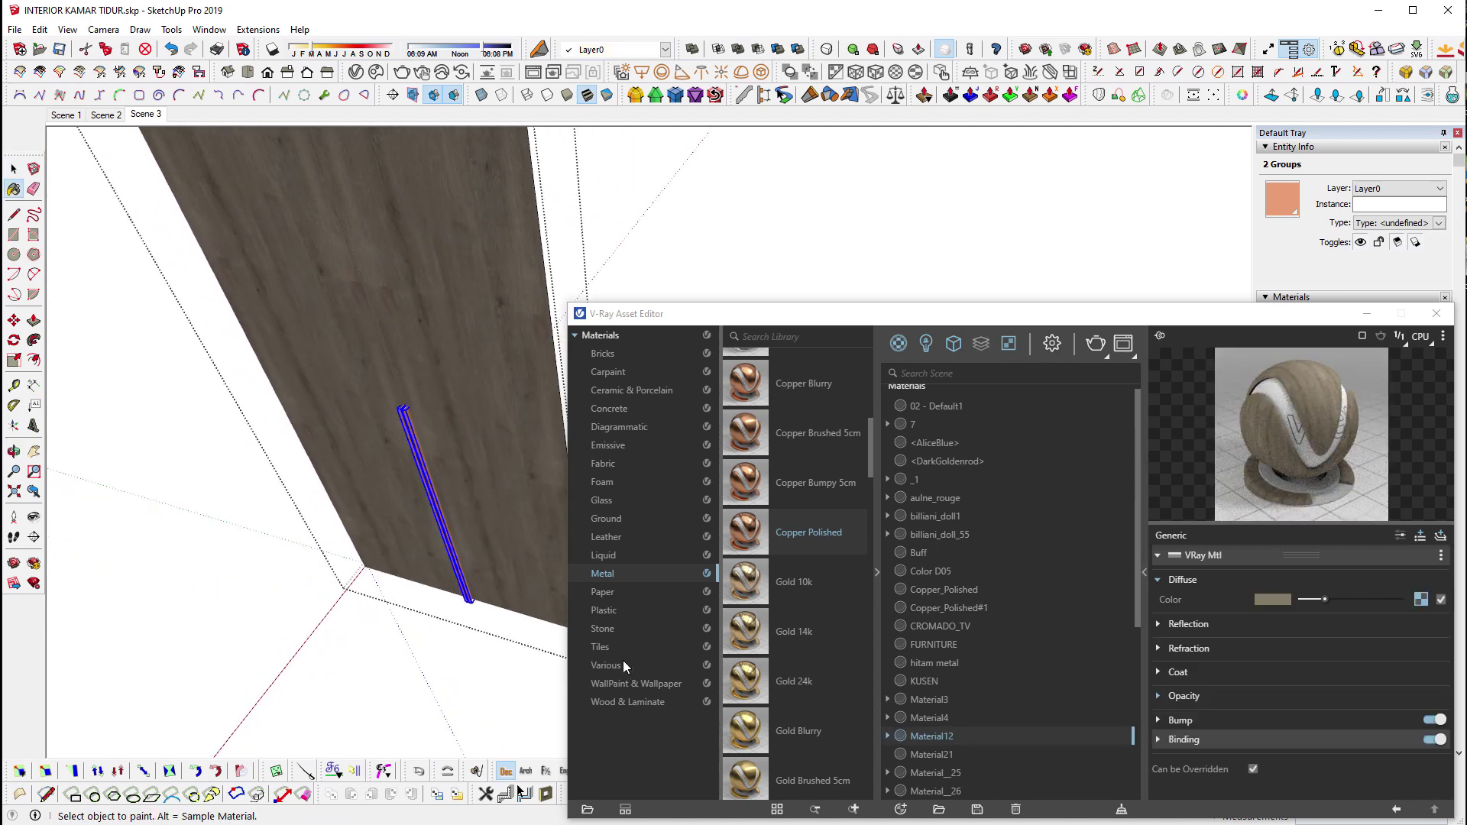
pyautogui.click(657, 703)
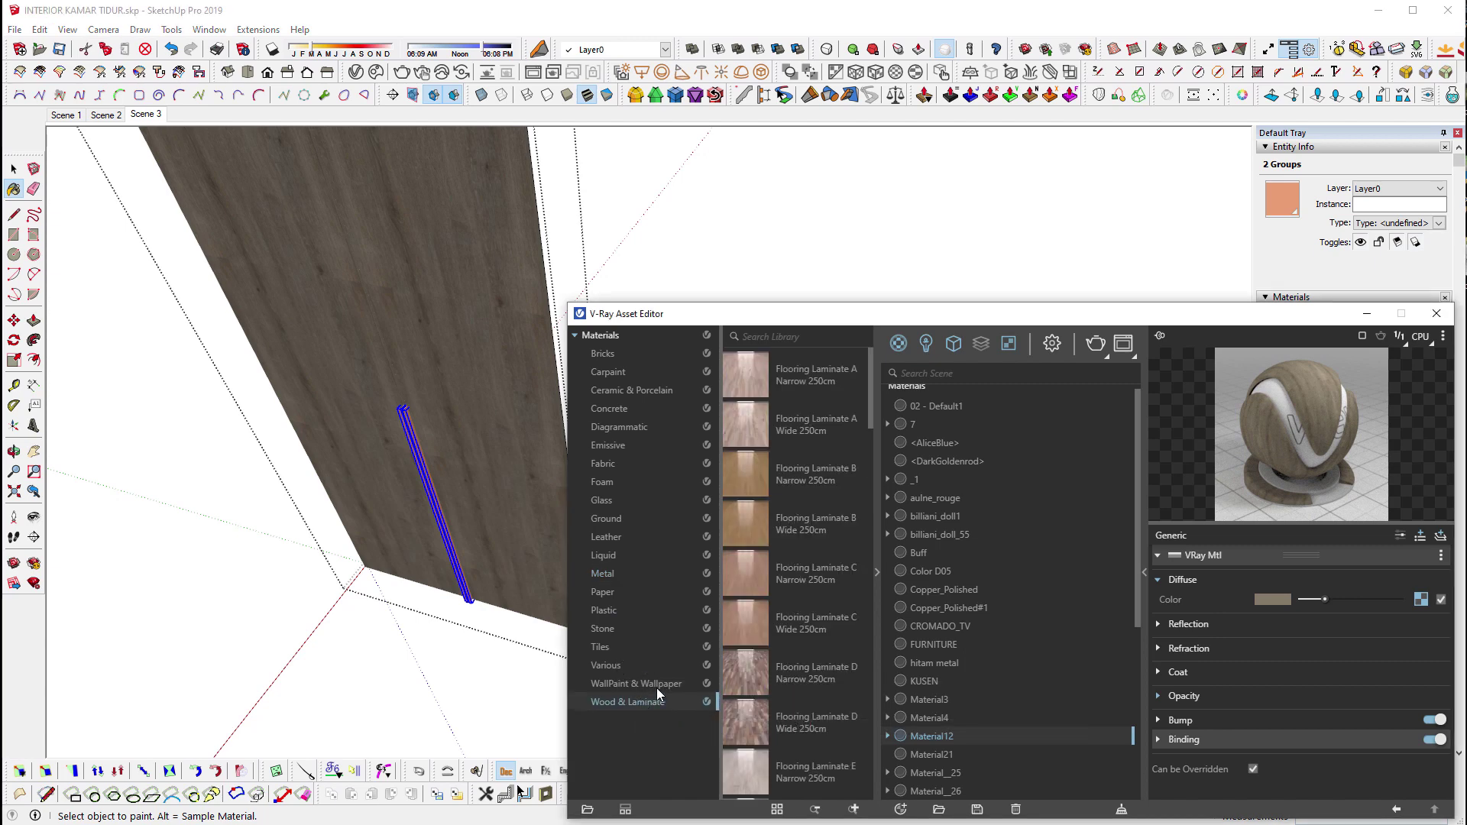
pyautogui.scroll(-3, 800, 648)
pyautogui.scroll(-3, 813, 642)
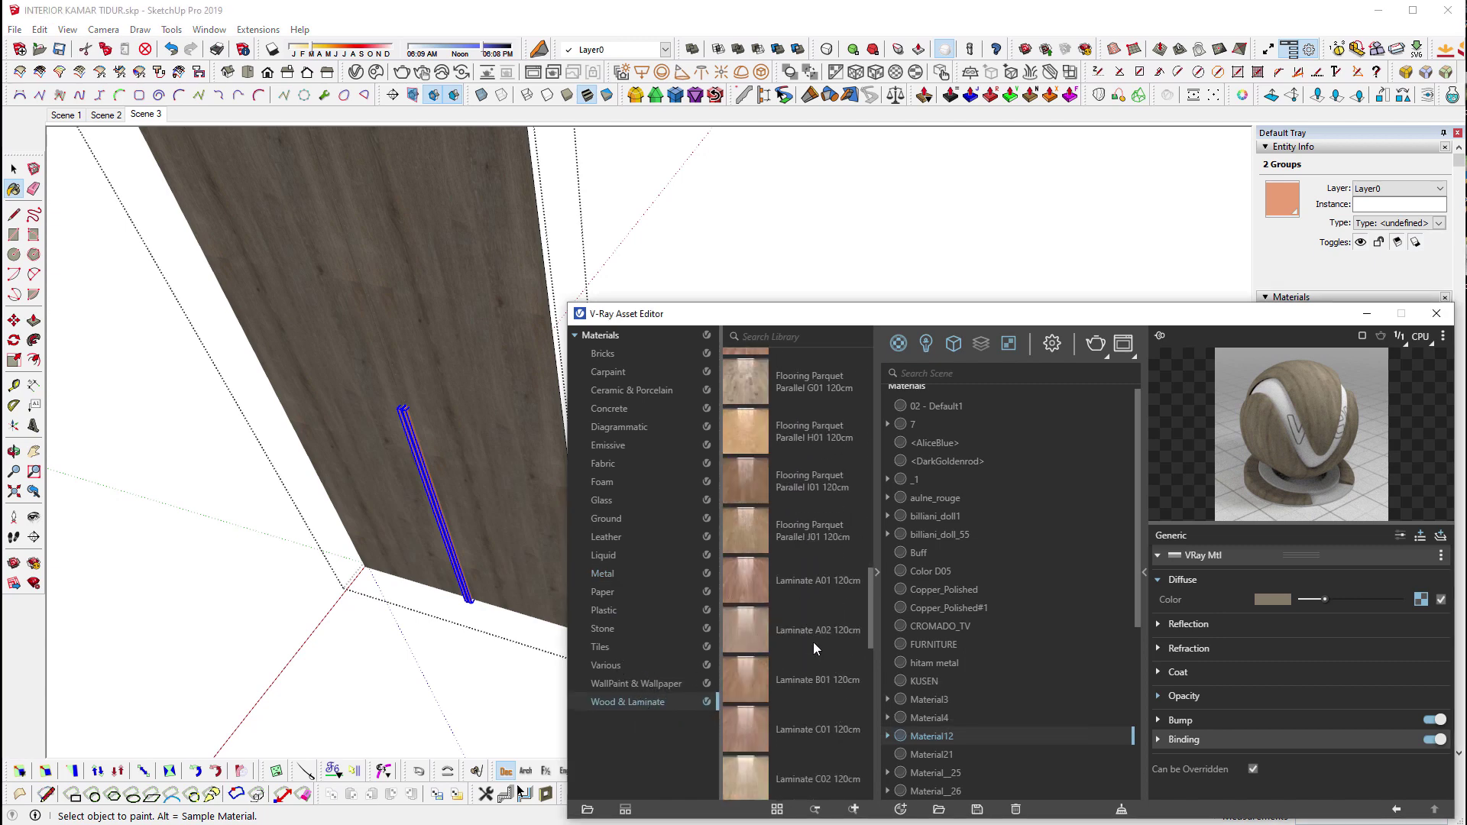
pyautogui.scroll(-3, 813, 642)
pyautogui.scroll(-3, 813, 640)
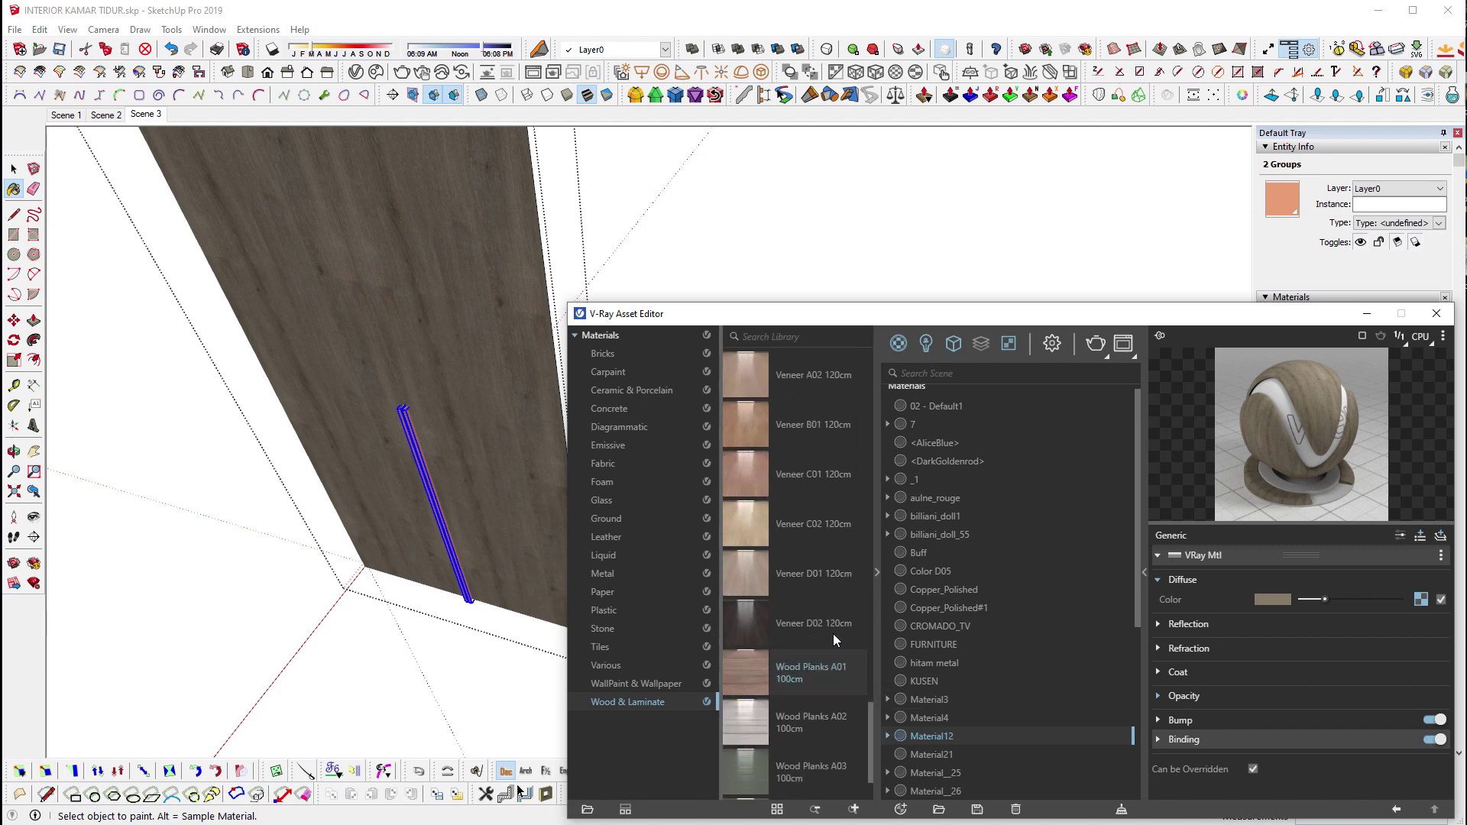
pyautogui.scroll(5, 767, 802)
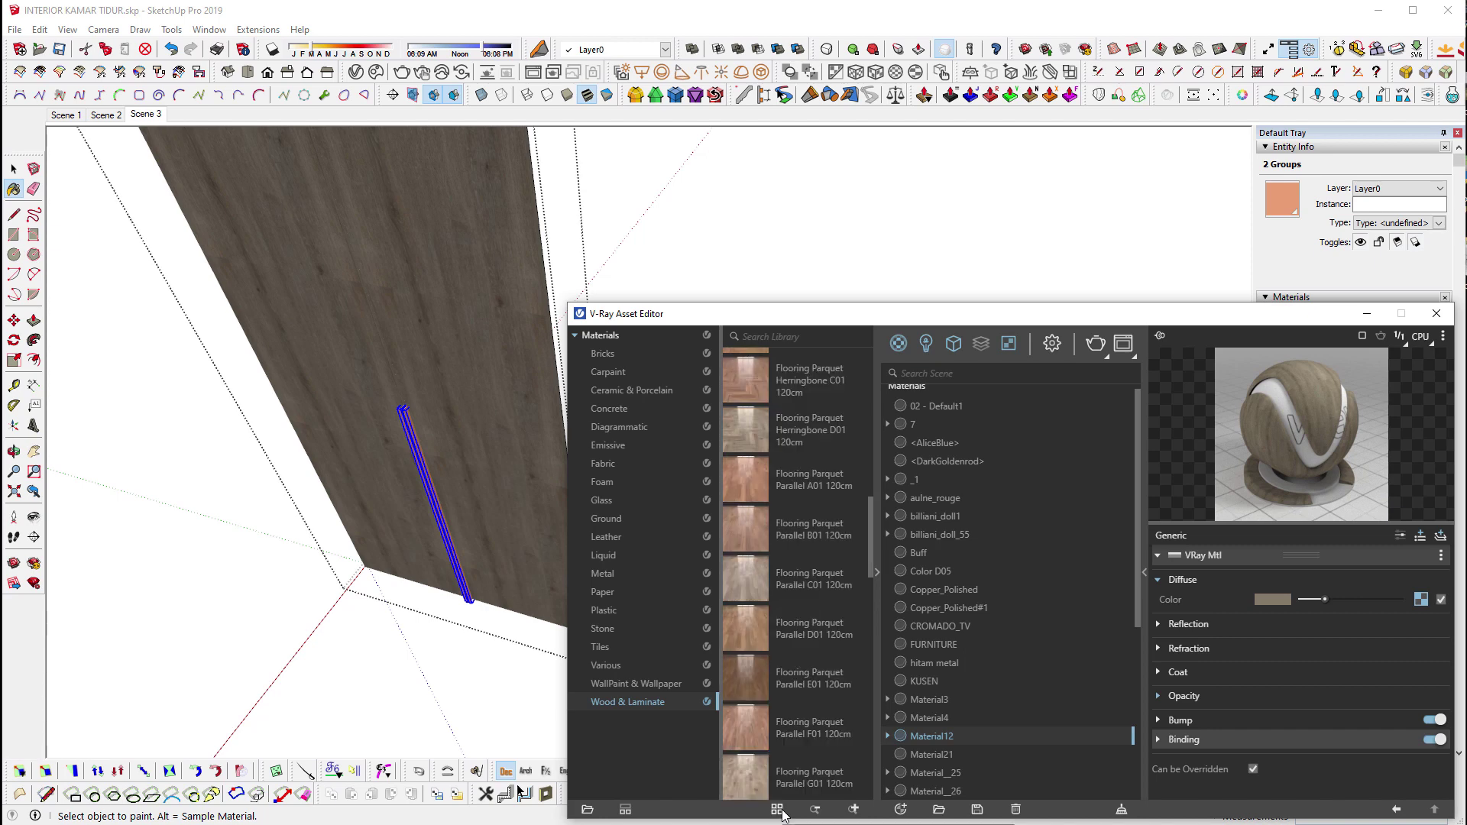
# Show Wood & Laminate materials as large named thumbnails and browse the list.
pyautogui.click(854, 810)
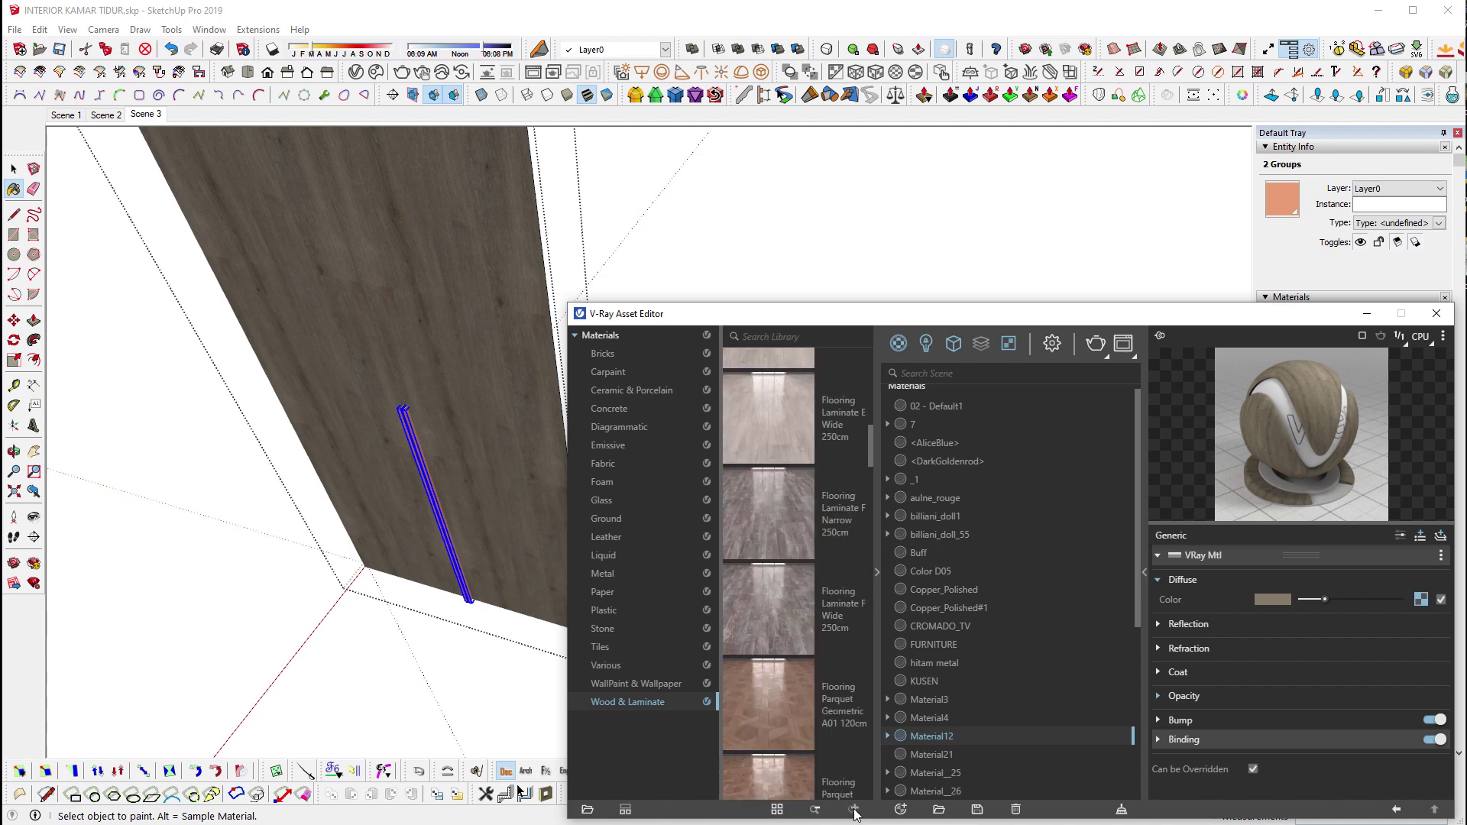
pyautogui.scroll(-1, 845, 676)
pyautogui.scroll(-4, 844, 677)
pyautogui.scroll(-3, 835, 678)
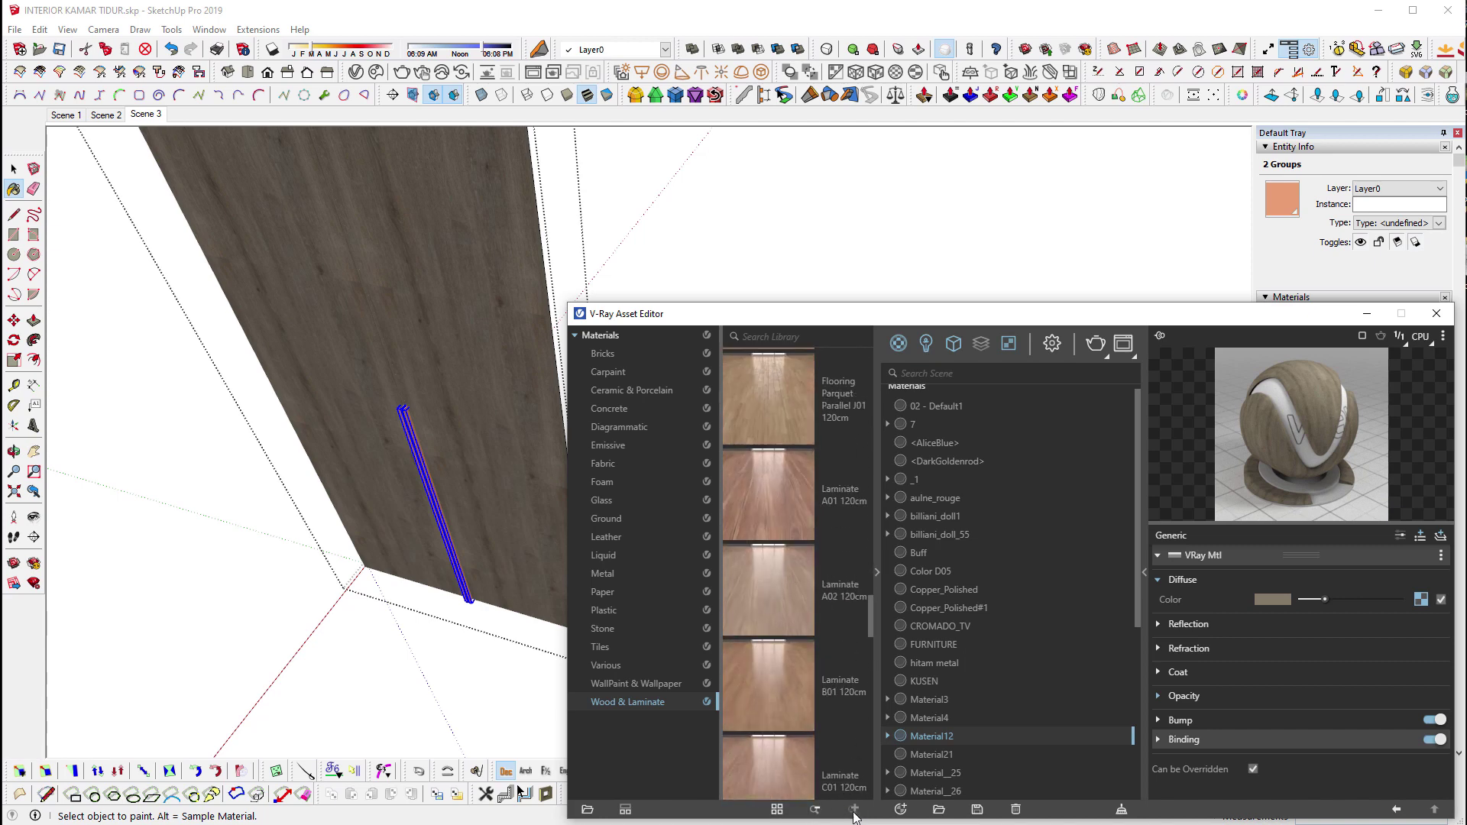
pyautogui.scroll(-2, 842, 680)
pyautogui.scroll(-2, 844, 680)
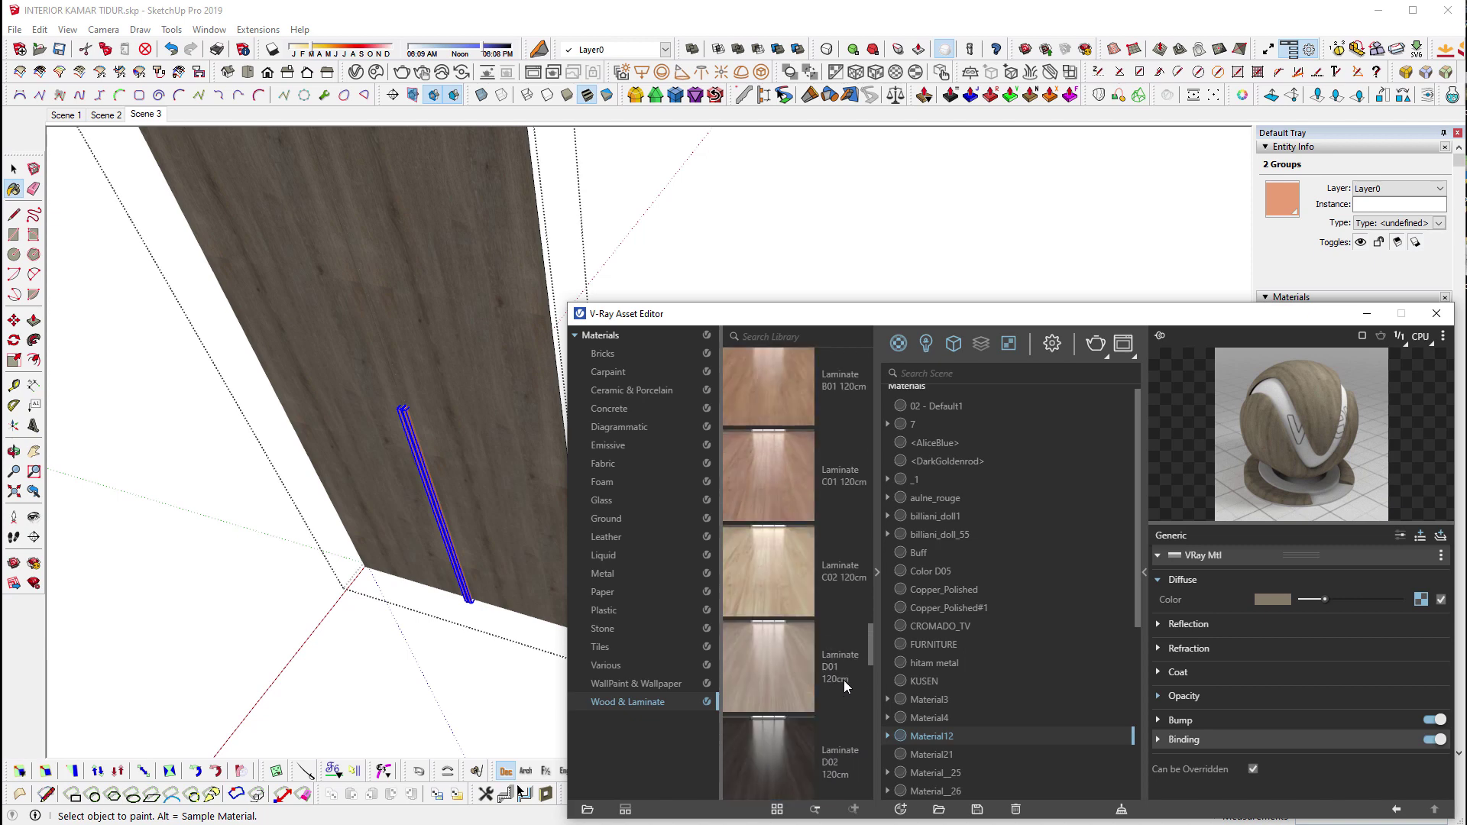
pyautogui.scroll(-2, 843, 680)
pyautogui.scroll(-3, 845, 680)
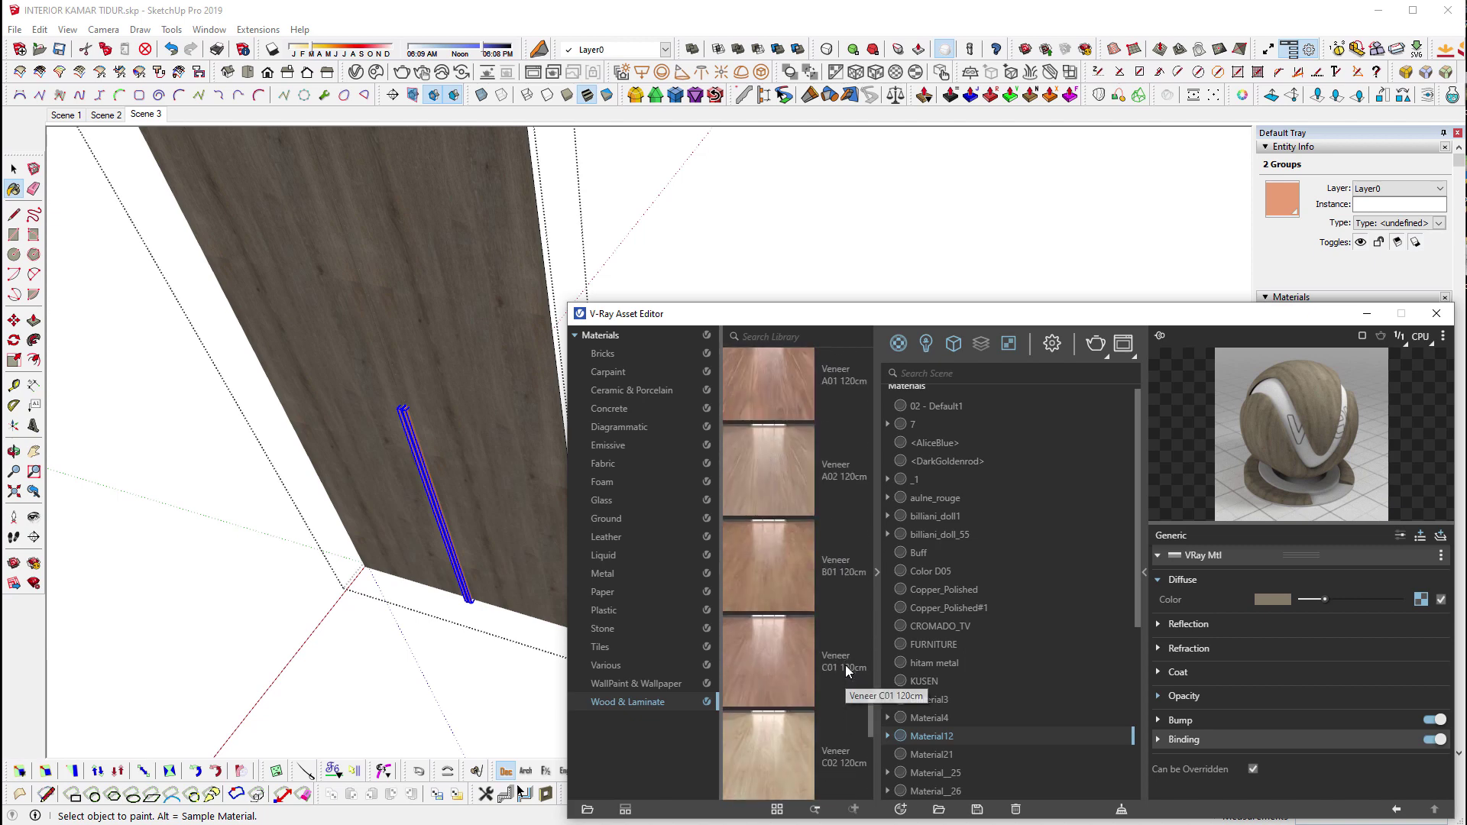
pyautogui.scroll(-3, 845, 665)
pyautogui.scroll(-2, 845, 669)
pyautogui.scroll(2, 846, 663)
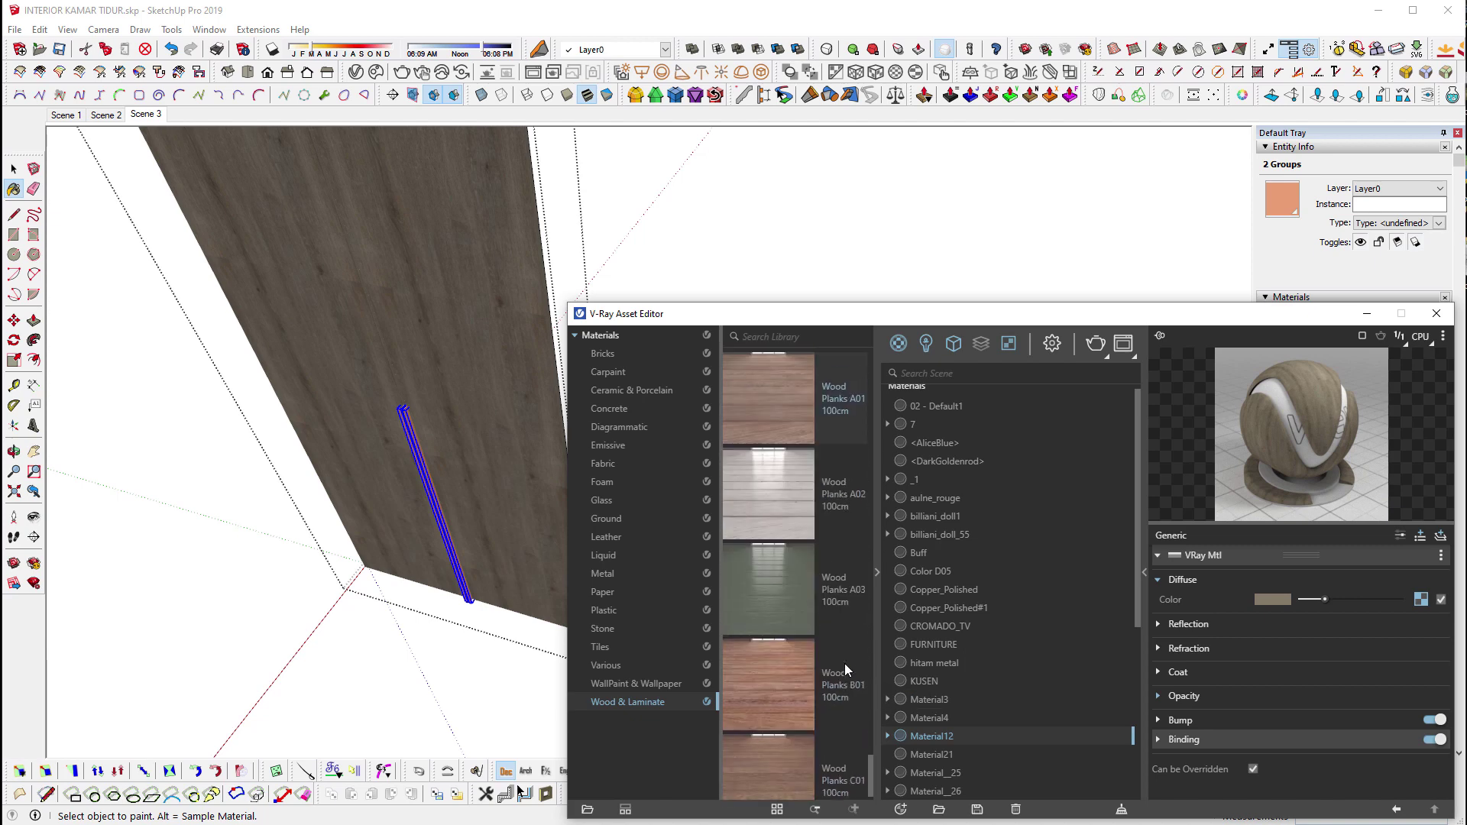
pyautogui.scroll(4, 845, 664)
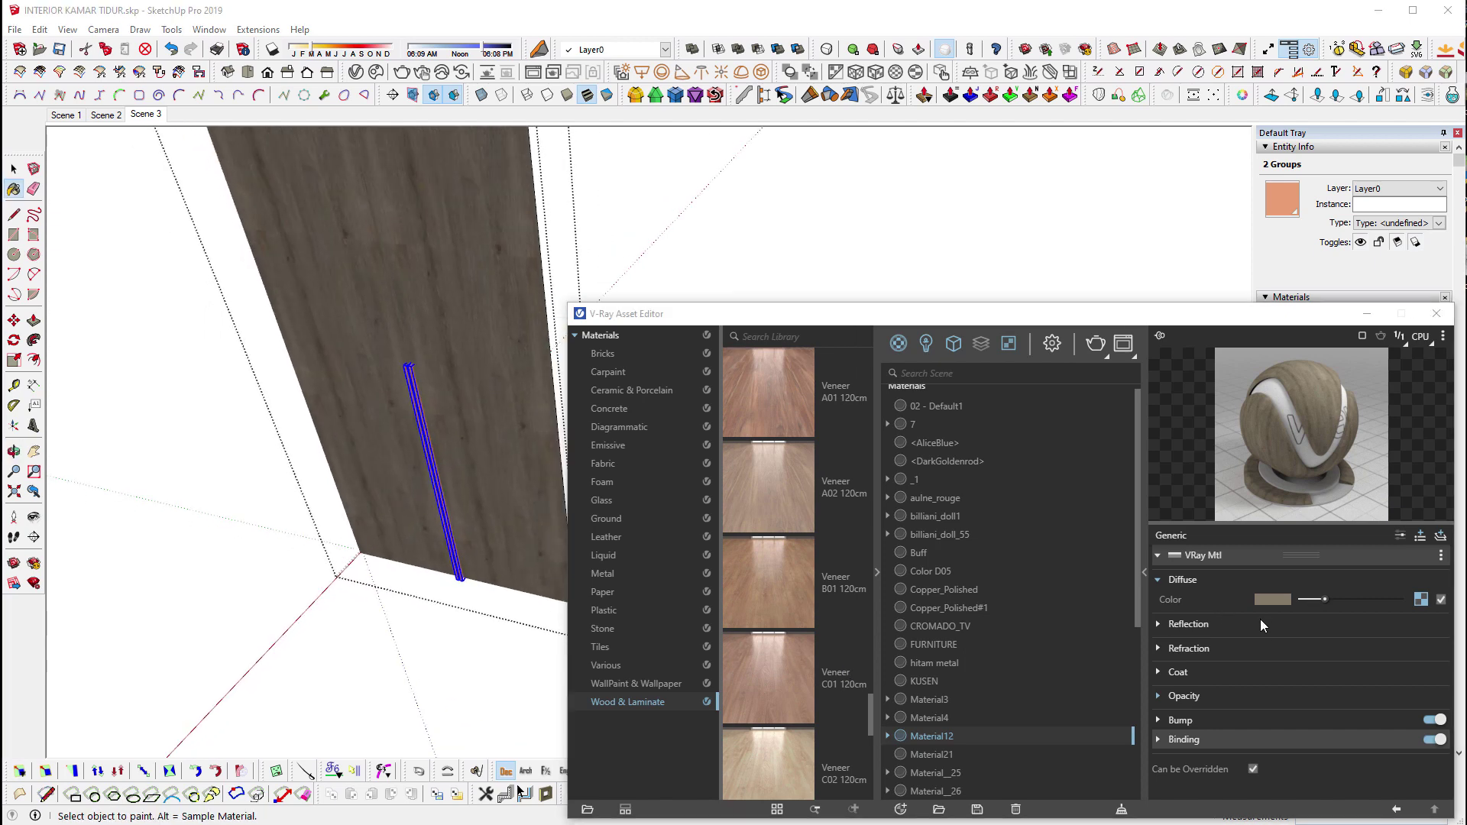
# Copy Material12's diffuse wood texture into Reflection Glossiness and set reflection colour to white.
pyautogui.click(1157, 625)
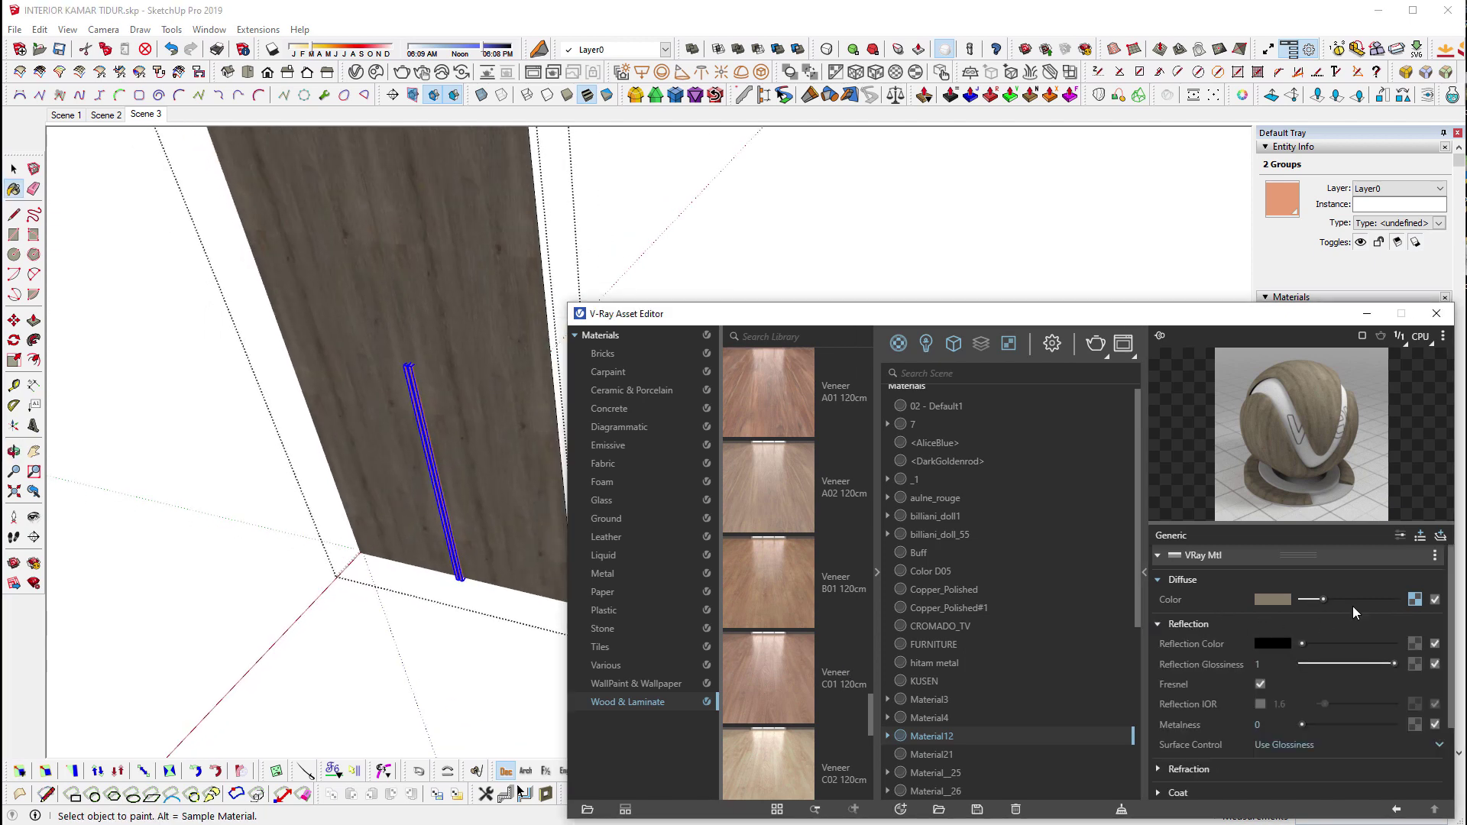
pyautogui.rightClick(1415, 601)
pyautogui.click(1385, 616)
pyautogui.rightClick(1415, 664)
pyautogui.click(1394, 678)
pyautogui.moveTo(1303, 643); pyautogui.dragTo(1392, 643)
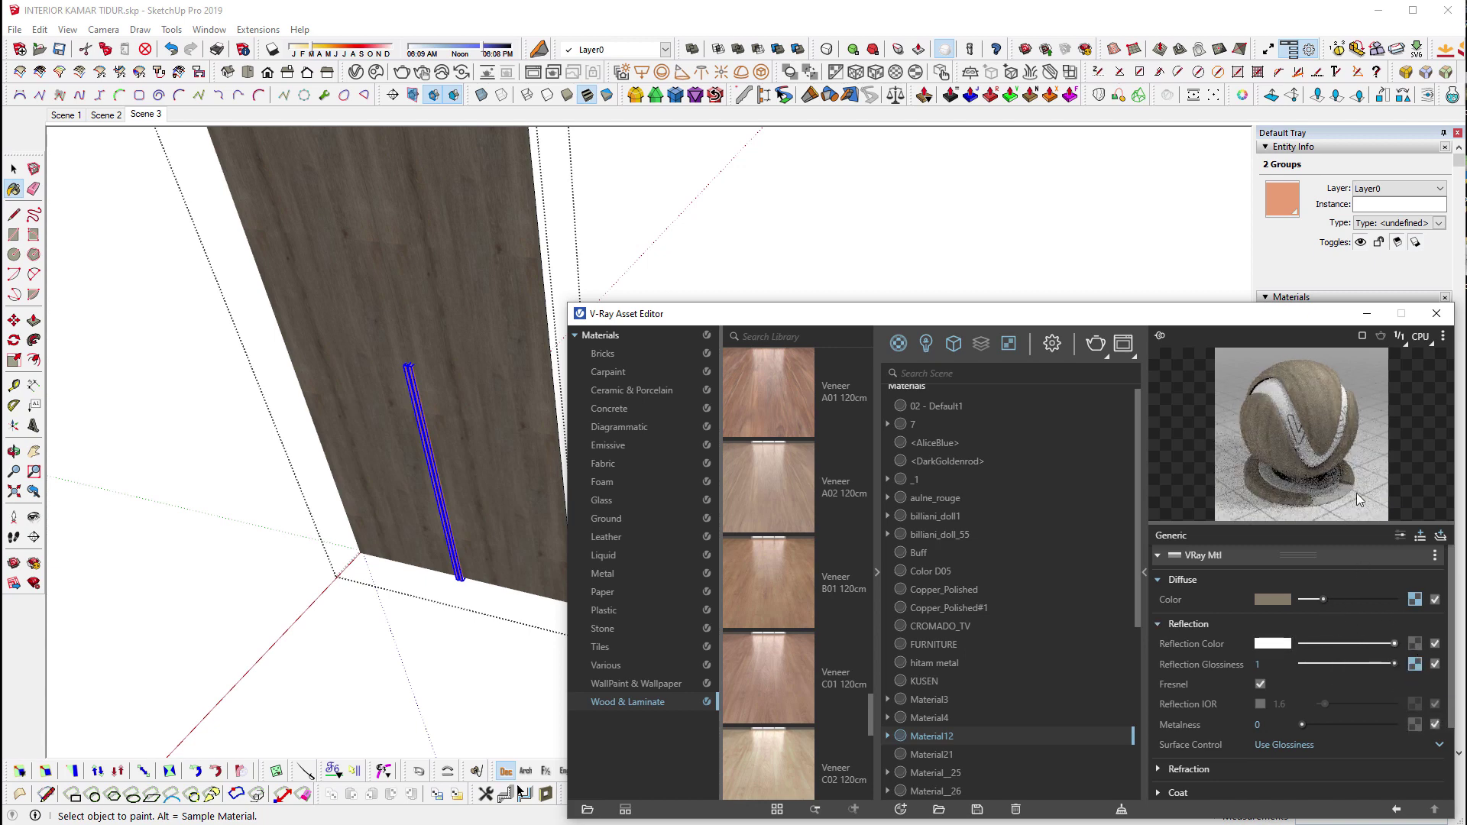
# Lighten the glossiness map by raising its Color Offset and lowering Color Gain.
pyautogui.click(1415, 664)
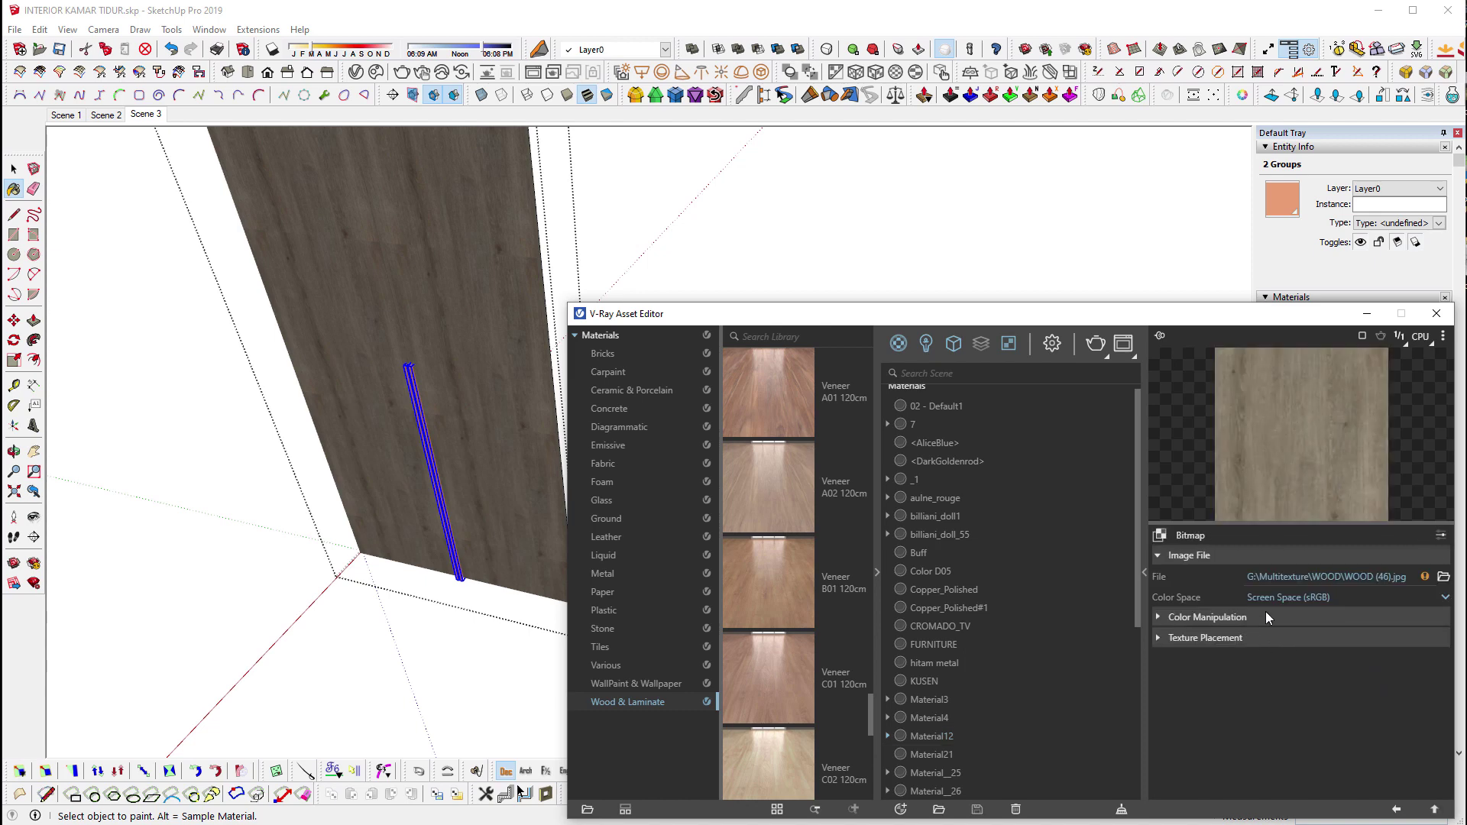
pyautogui.click(1231, 619)
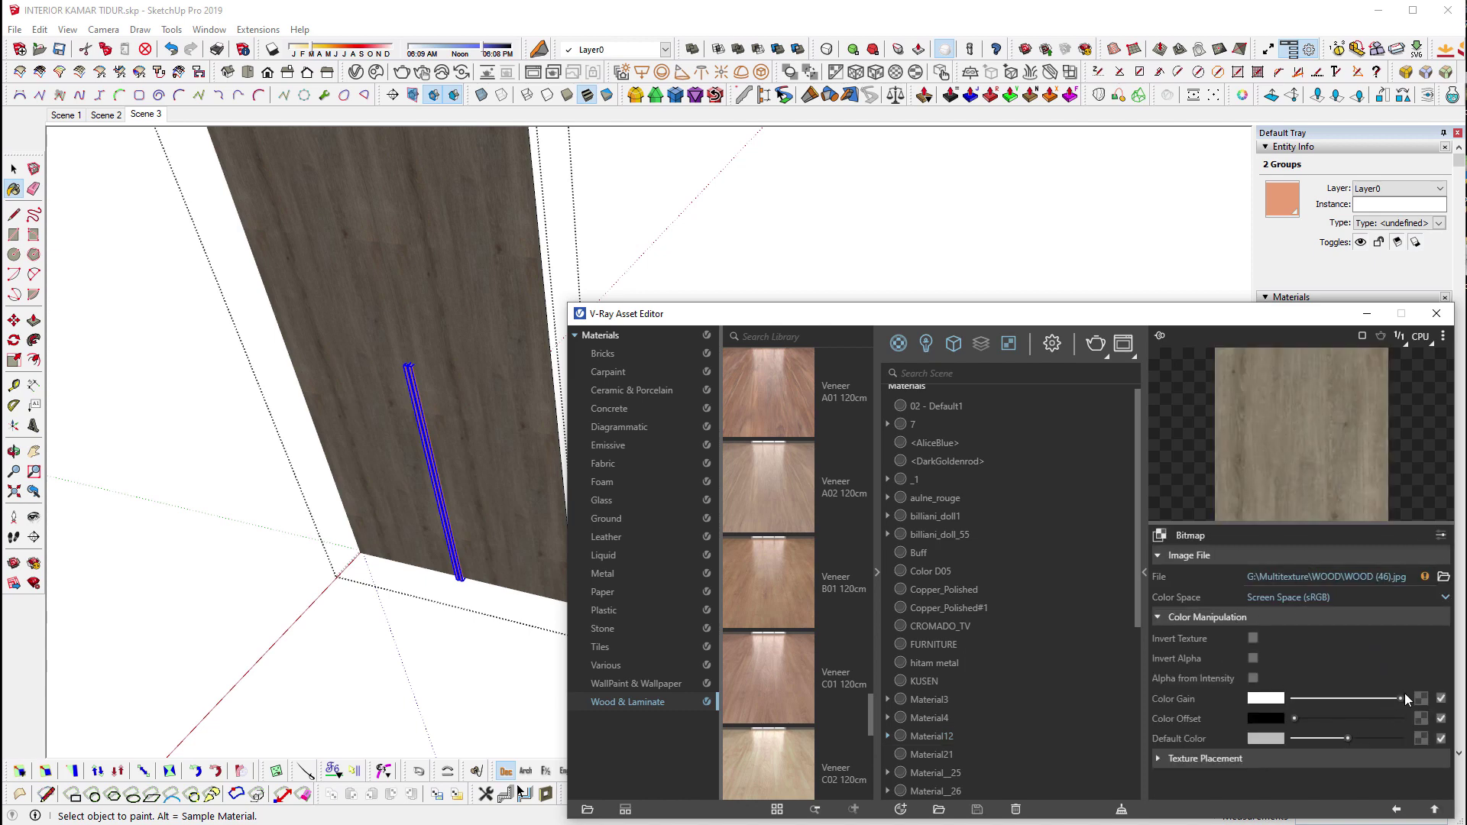
pyautogui.moveTo(1304, 720); pyautogui.dragTo(1329, 738)
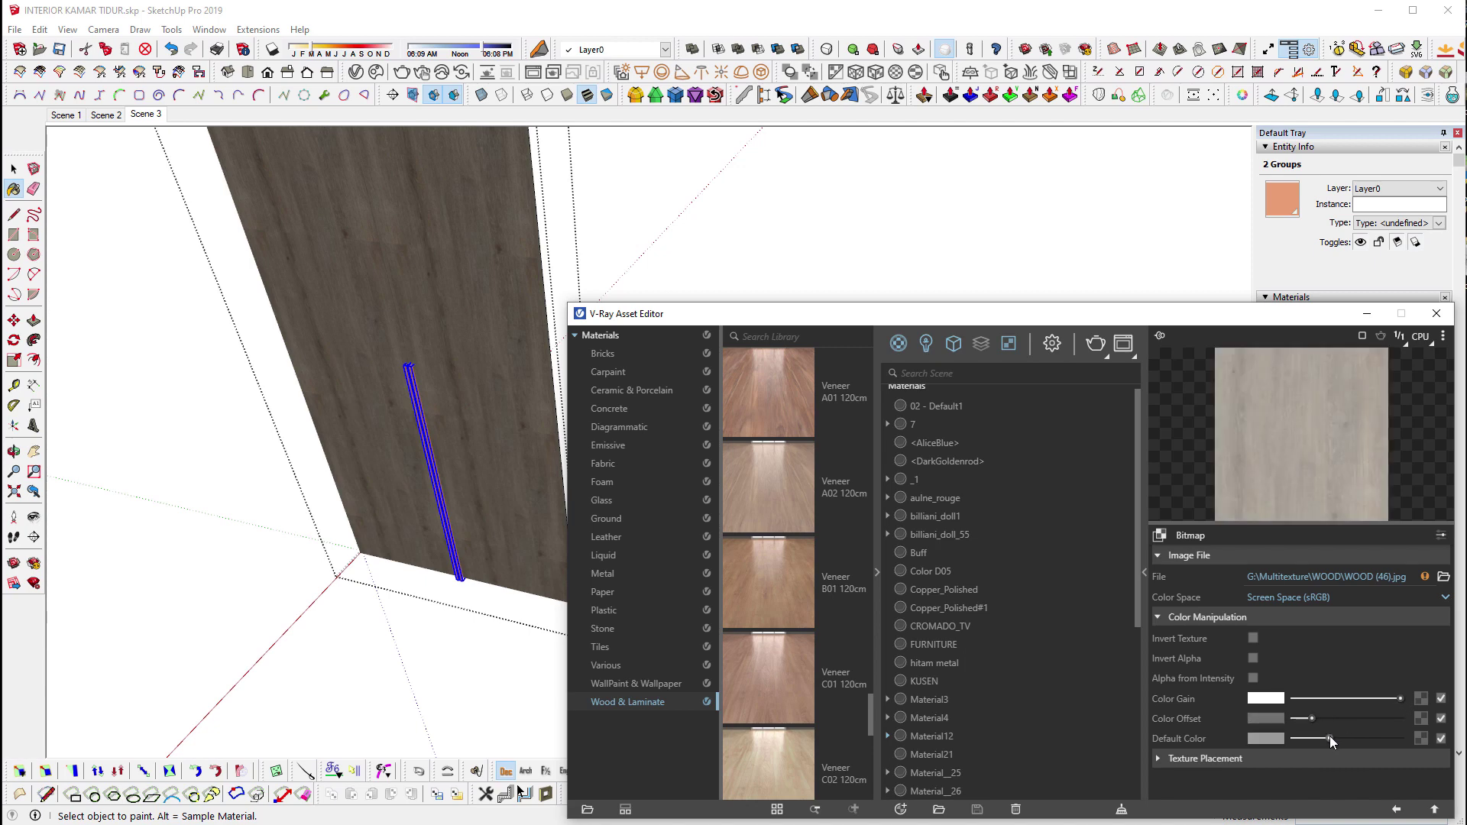
pyautogui.moveTo(1401, 700)
pyautogui.mouseDown()
pyautogui.moveTo(1350, 700)
pyautogui.moveTo(1337, 718)
pyautogui.moveTo(1396, 698)
pyautogui.moveTo(1326, 720)
pyautogui.mouseUp()
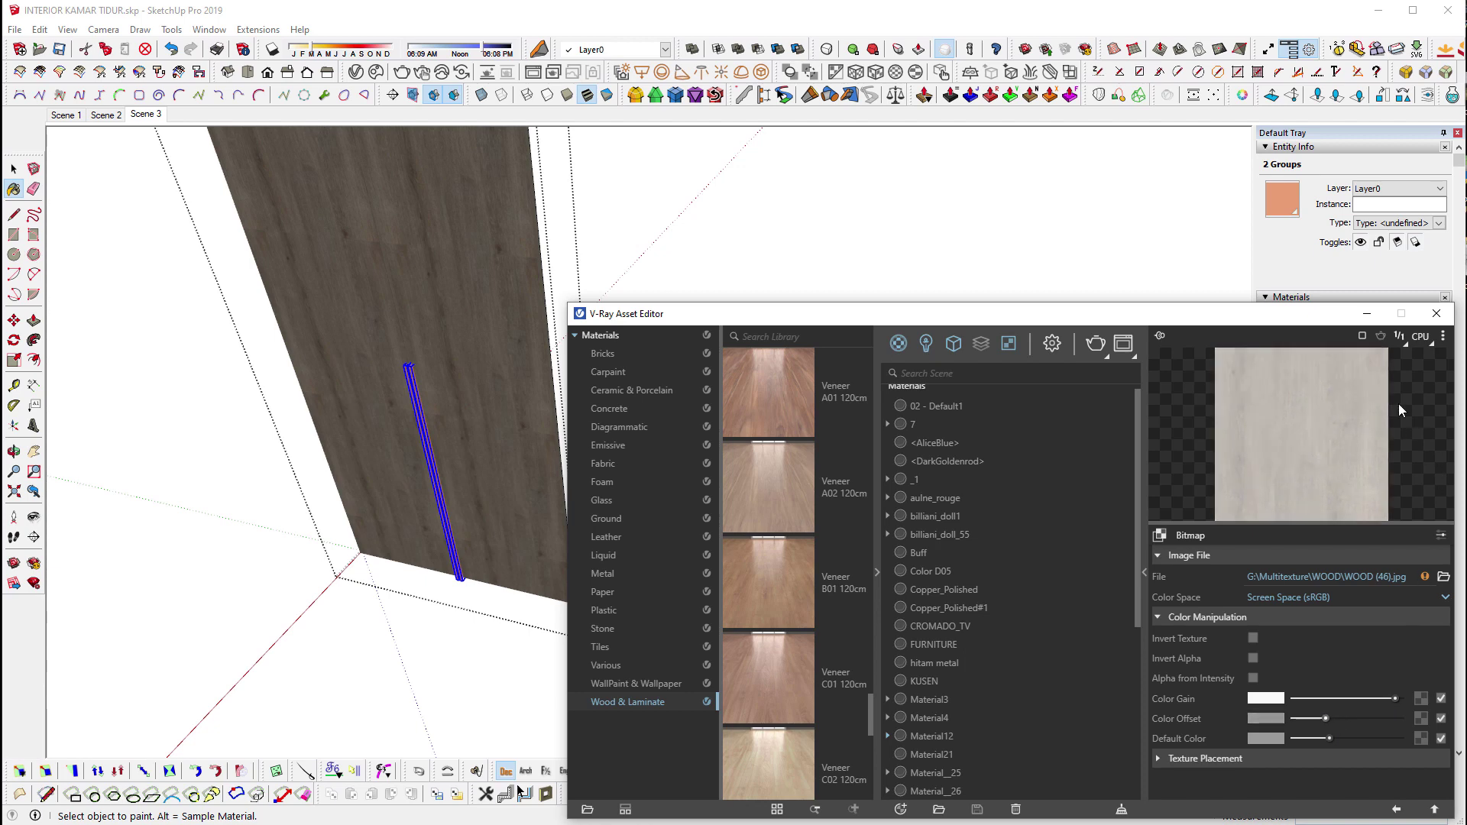
pyautogui.click(1435, 813)
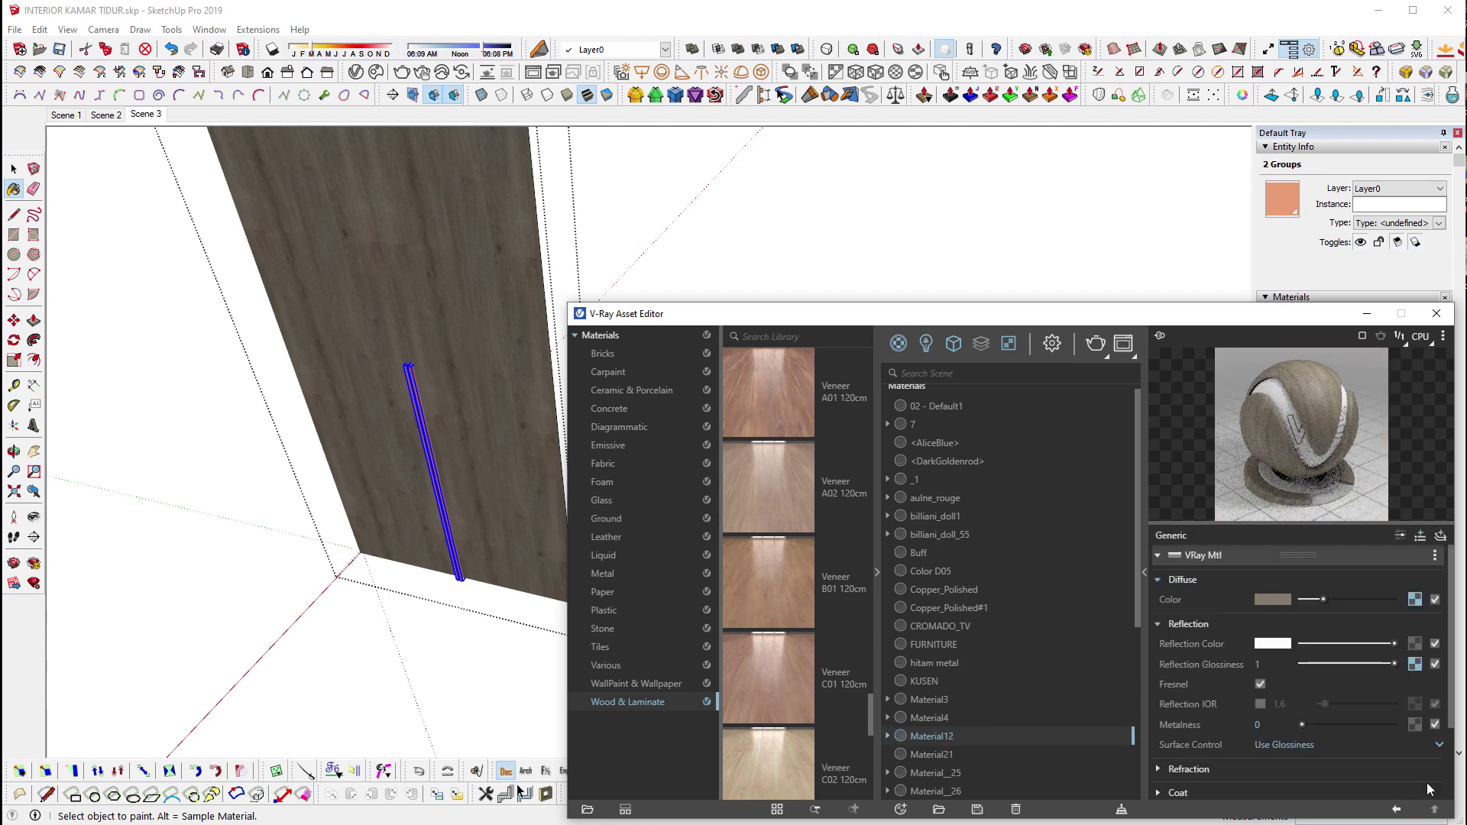
# Enable Reflection IOR 1.6 and set Coat Amount 0.89 and Coat Glossiness 1.
pyautogui.click(1260, 703)
pyautogui.scroll(-2, 1181, 690)
pyautogui.click(1188, 690)
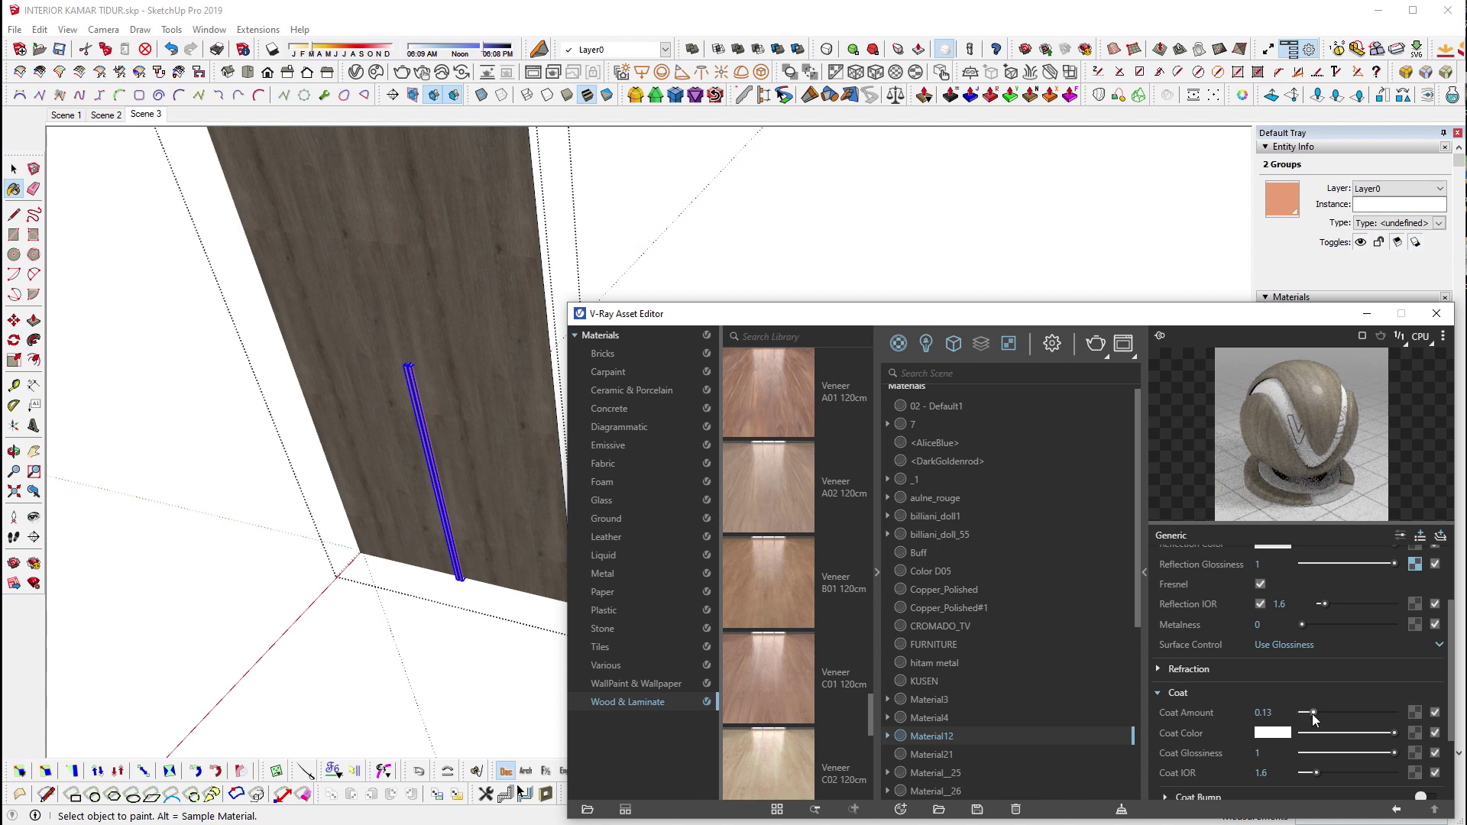
pyautogui.moveTo(1320, 715); pyautogui.dragTo(1312, 717)
pyautogui.moveTo(1394, 752); pyautogui.dragTo(1374, 755)
pyautogui.moveTo(1378, 755); pyautogui.dragTo(1391, 755)
pyautogui.moveTo(1332, 713); pyautogui.dragTo(1385, 712)
pyautogui.moveTo(1332, 754); pyautogui.dragTo(1397, 753)
pyautogui.moveTo(476, 569); pyautogui.dragTo(462, 400, button='middle')
# Bring the concrete wall into view and sample its Material4 with the Paint Bucket.
pyautogui.press('space')
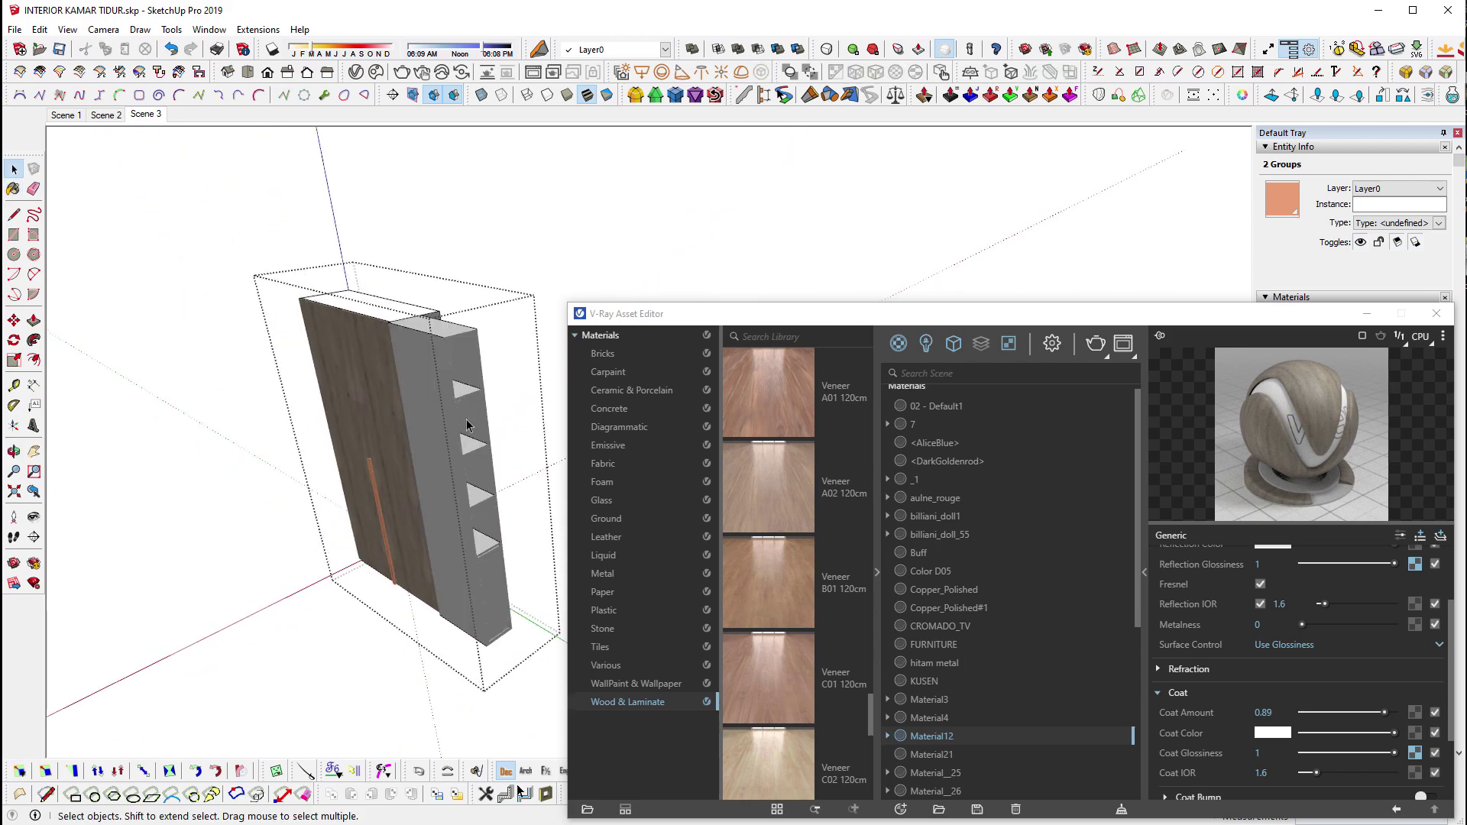
pyautogui.click(409, 638)
pyautogui.scroll(5, 410, 639)
pyautogui.moveTo(410, 639); pyautogui.dragTo(328, 393, button='middle')
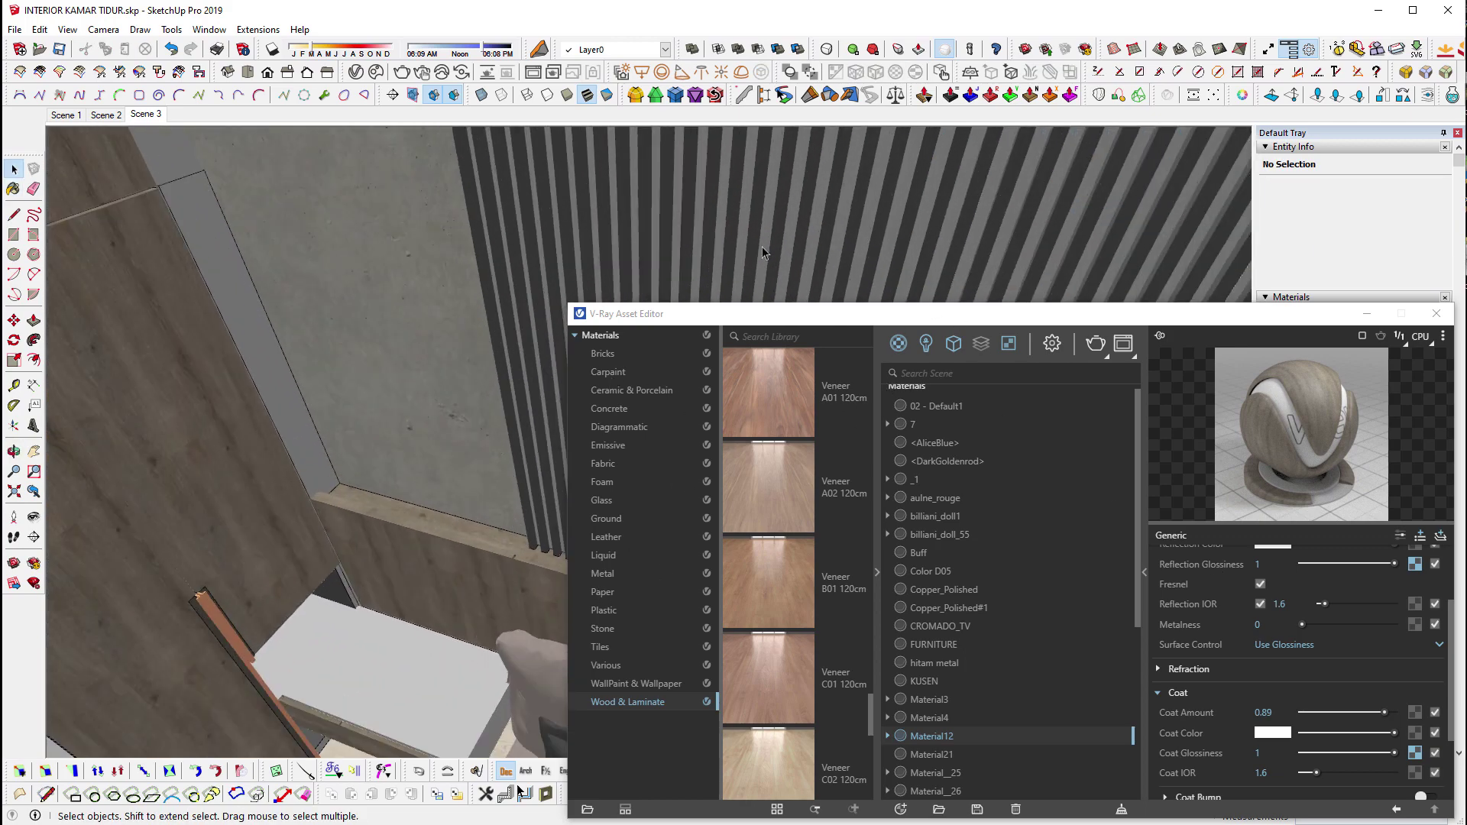
pyautogui.moveTo(762, 246); pyautogui.dragTo(530, 413, button='middle')
pyautogui.press('b')
pyautogui.keyDown('alt'); pyautogui.click(530, 413); pyautogui.keyUp('alt')
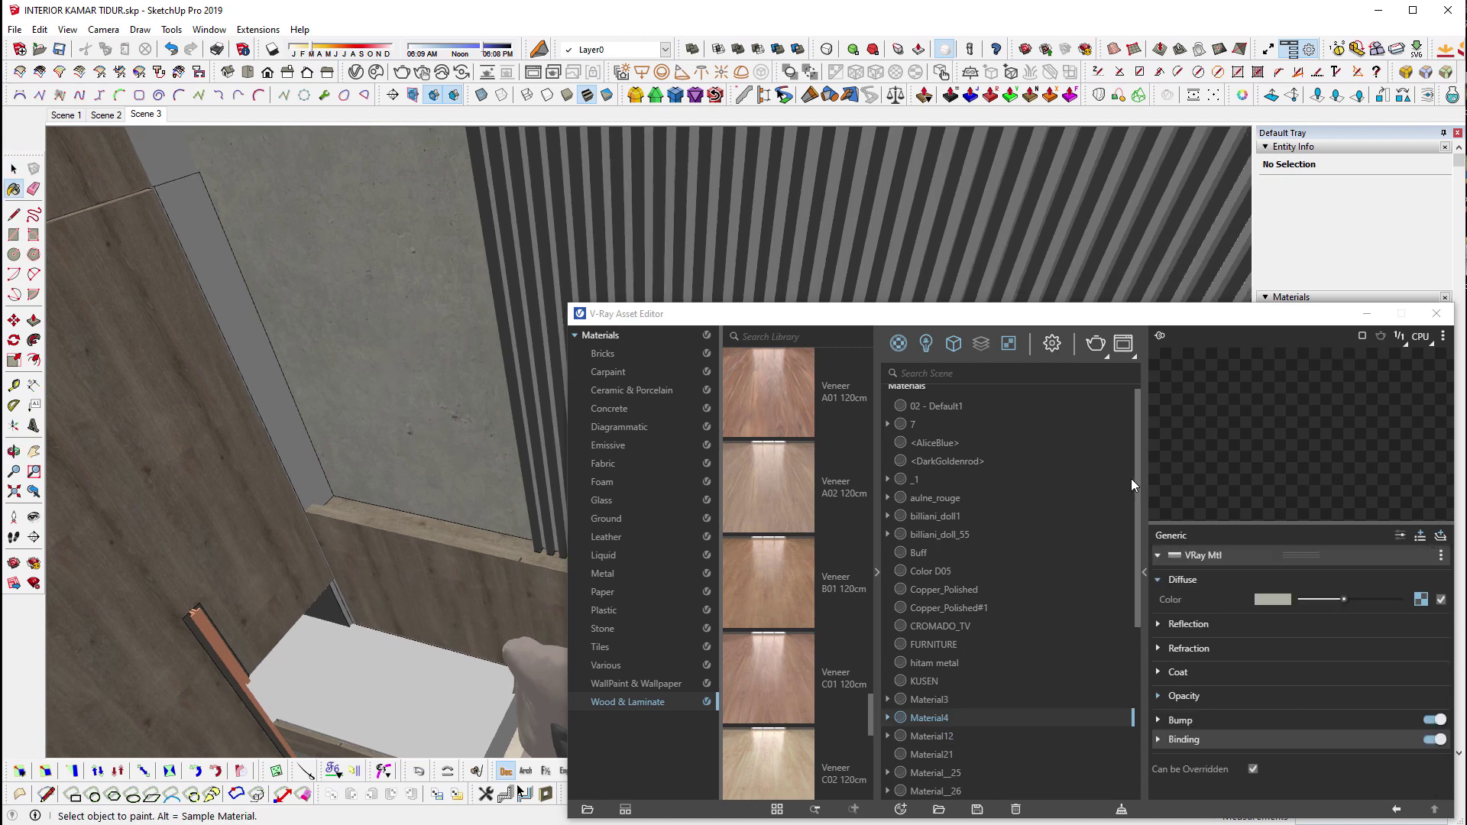
# Copy the diffuse concrete texture into the Reflection Color and Reflection Glossiness slots.
pyautogui.click(1232, 625)
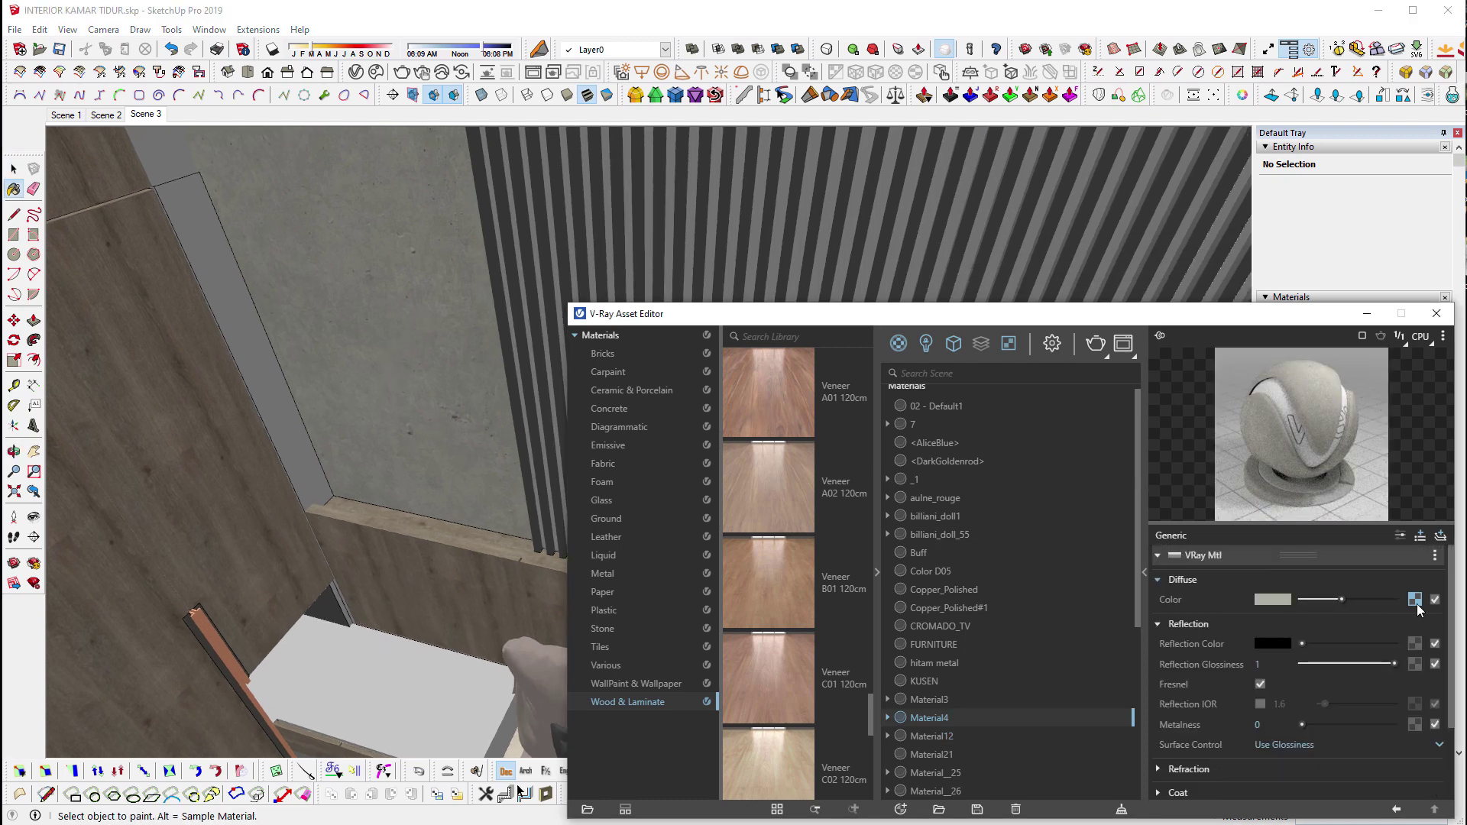
pyautogui.rightClick(1418, 601)
pyautogui.click(1383, 649)
pyautogui.rightClick(1425, 659)
pyautogui.click(1392, 655)
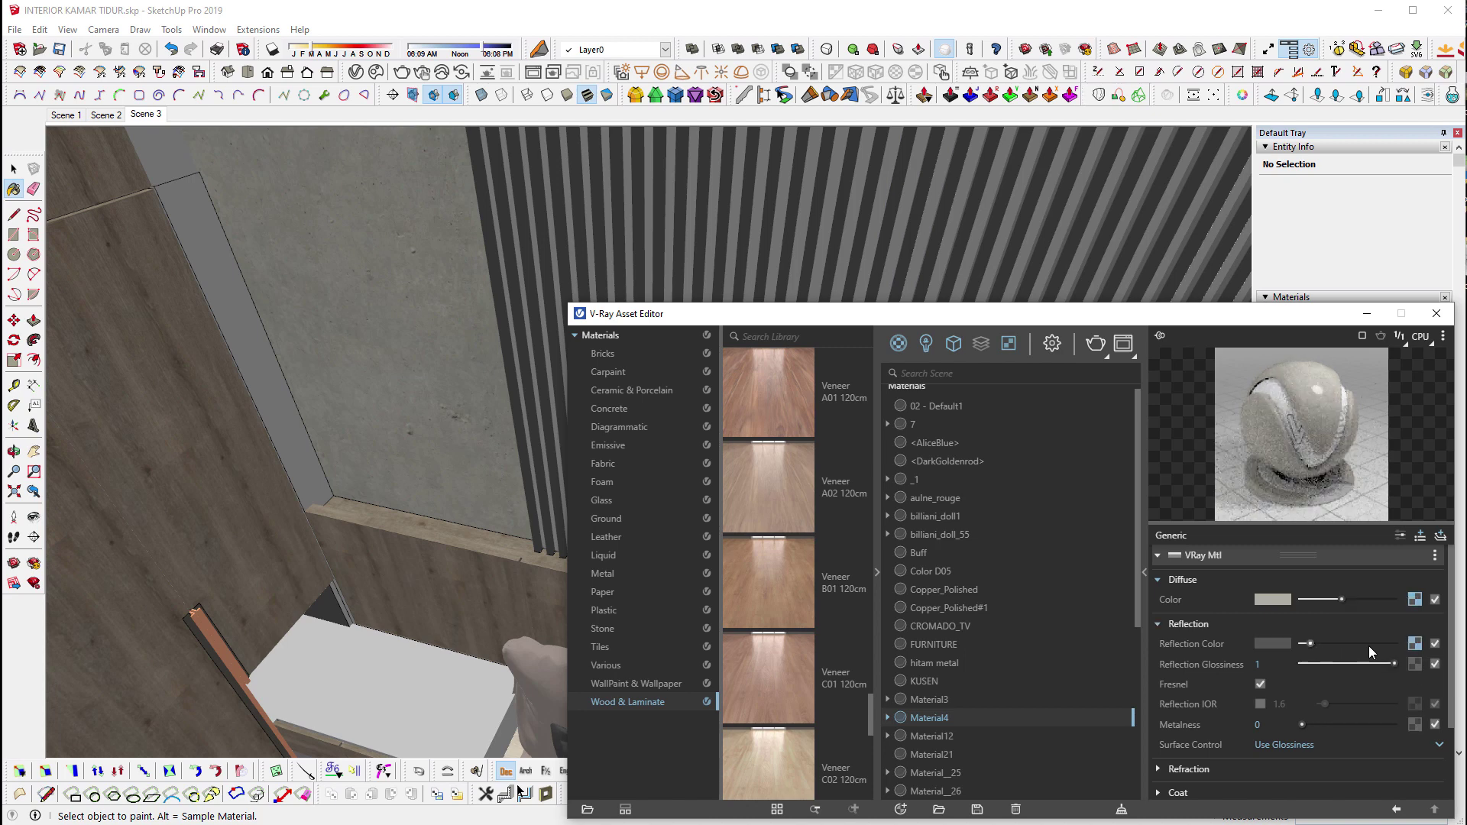
pyautogui.rightClick(1420, 668)
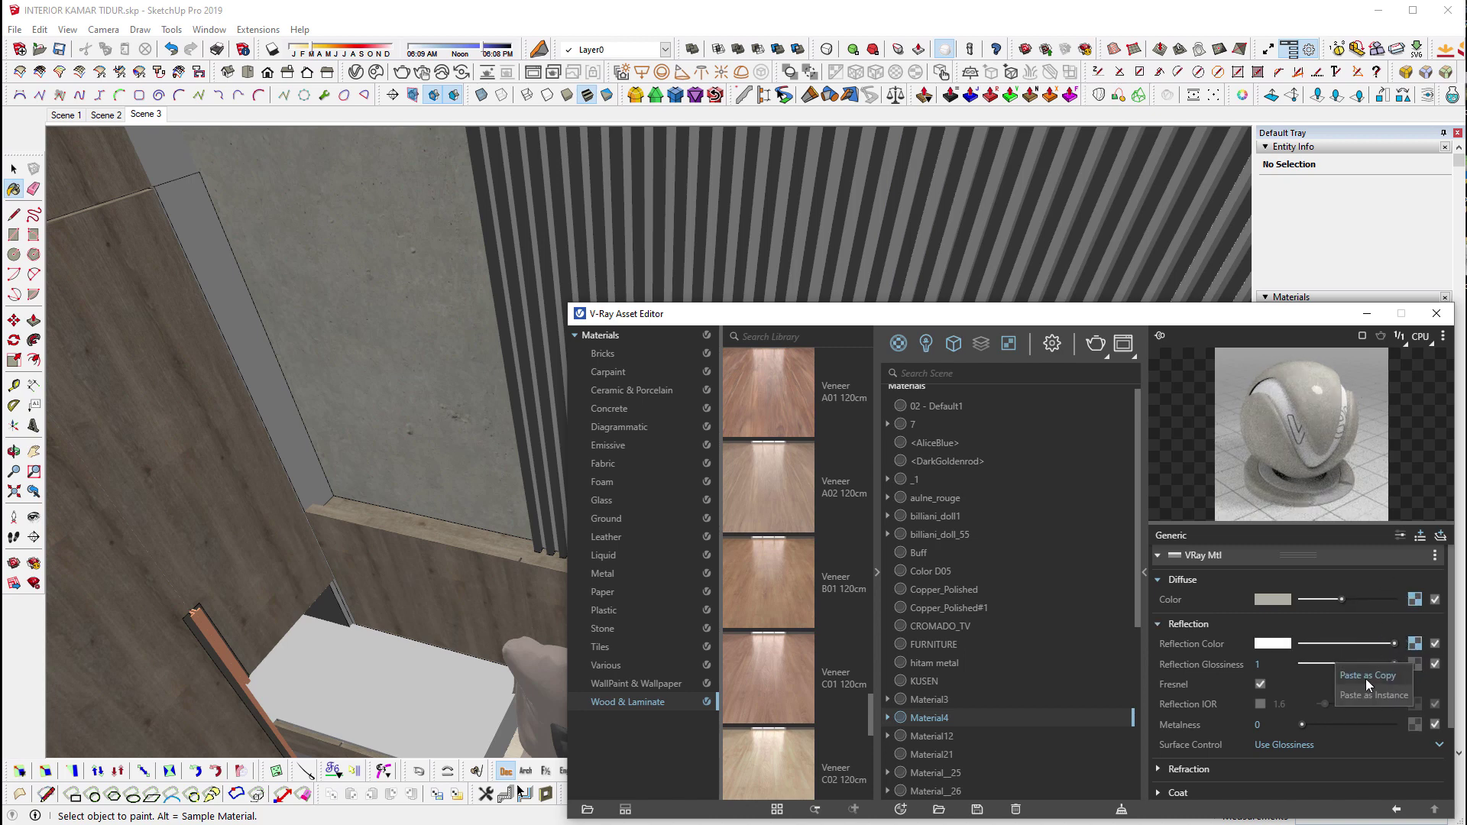
pyautogui.click(1357, 671)
# Inspect the glossiness bitmap's advanced settings, then return to the material.
pyautogui.click(1415, 666)
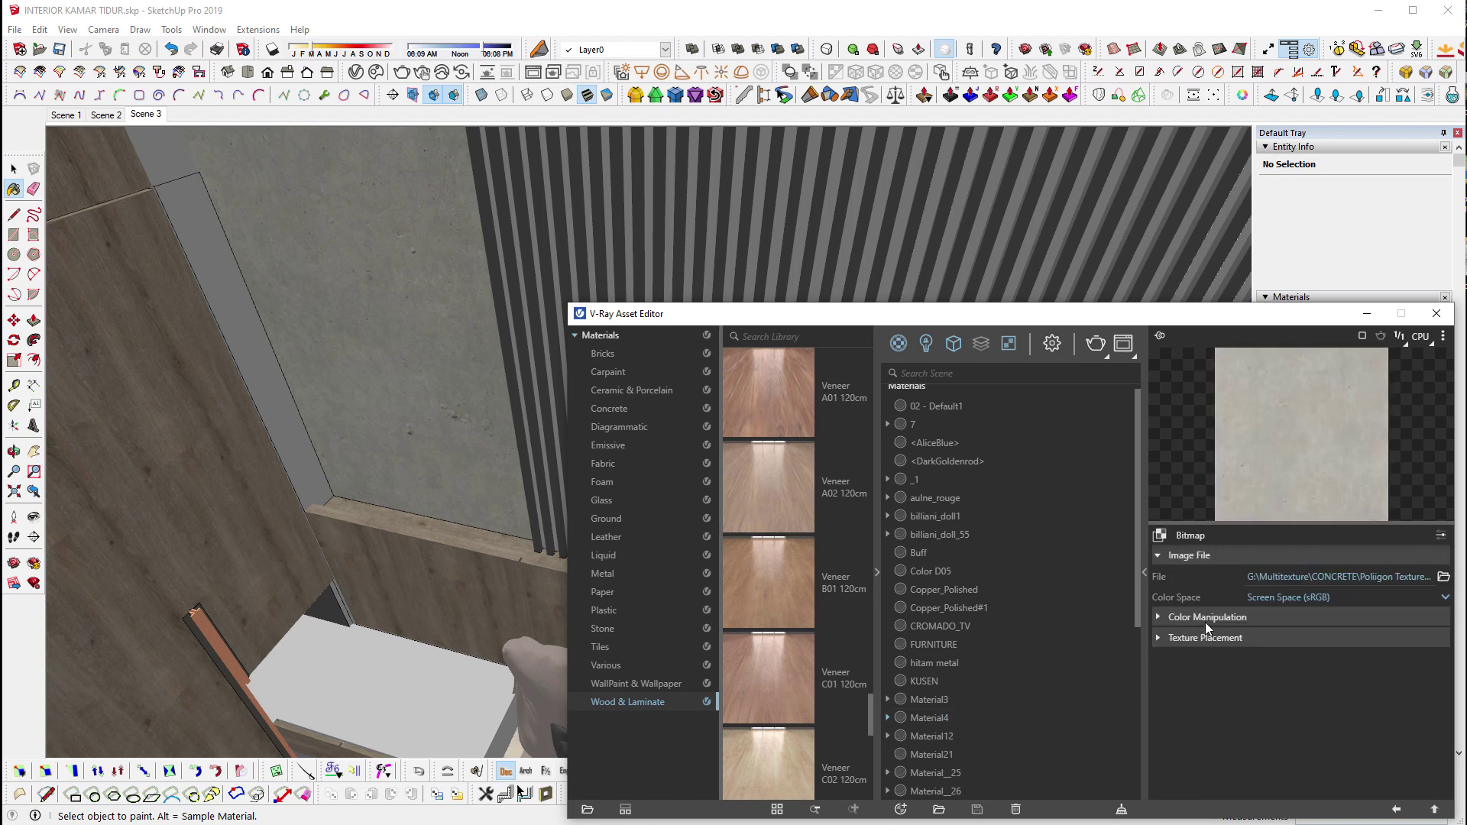
pyautogui.click(1441, 536)
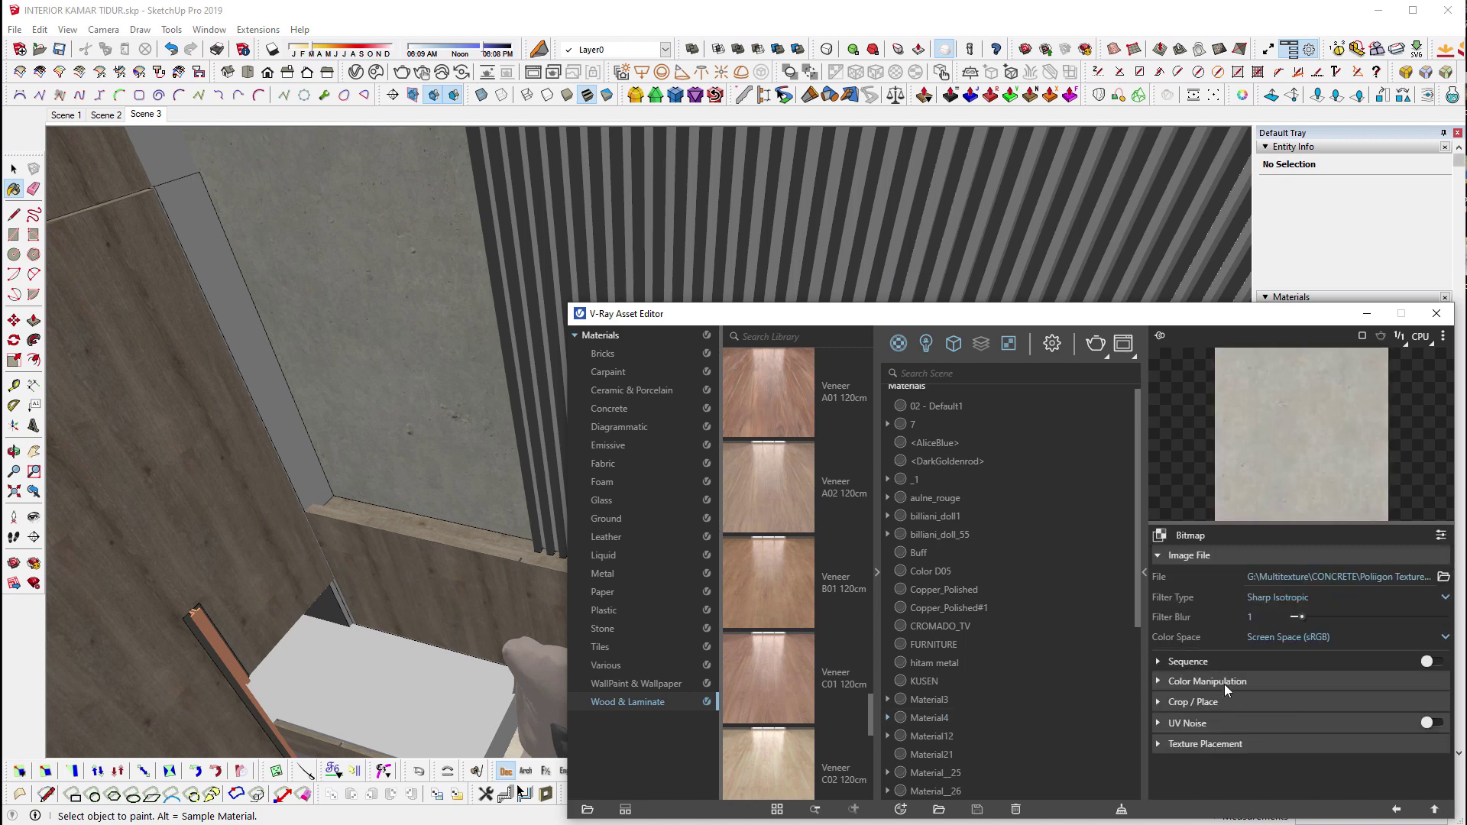
pyautogui.click(1445, 338)
pyautogui.click(1441, 536)
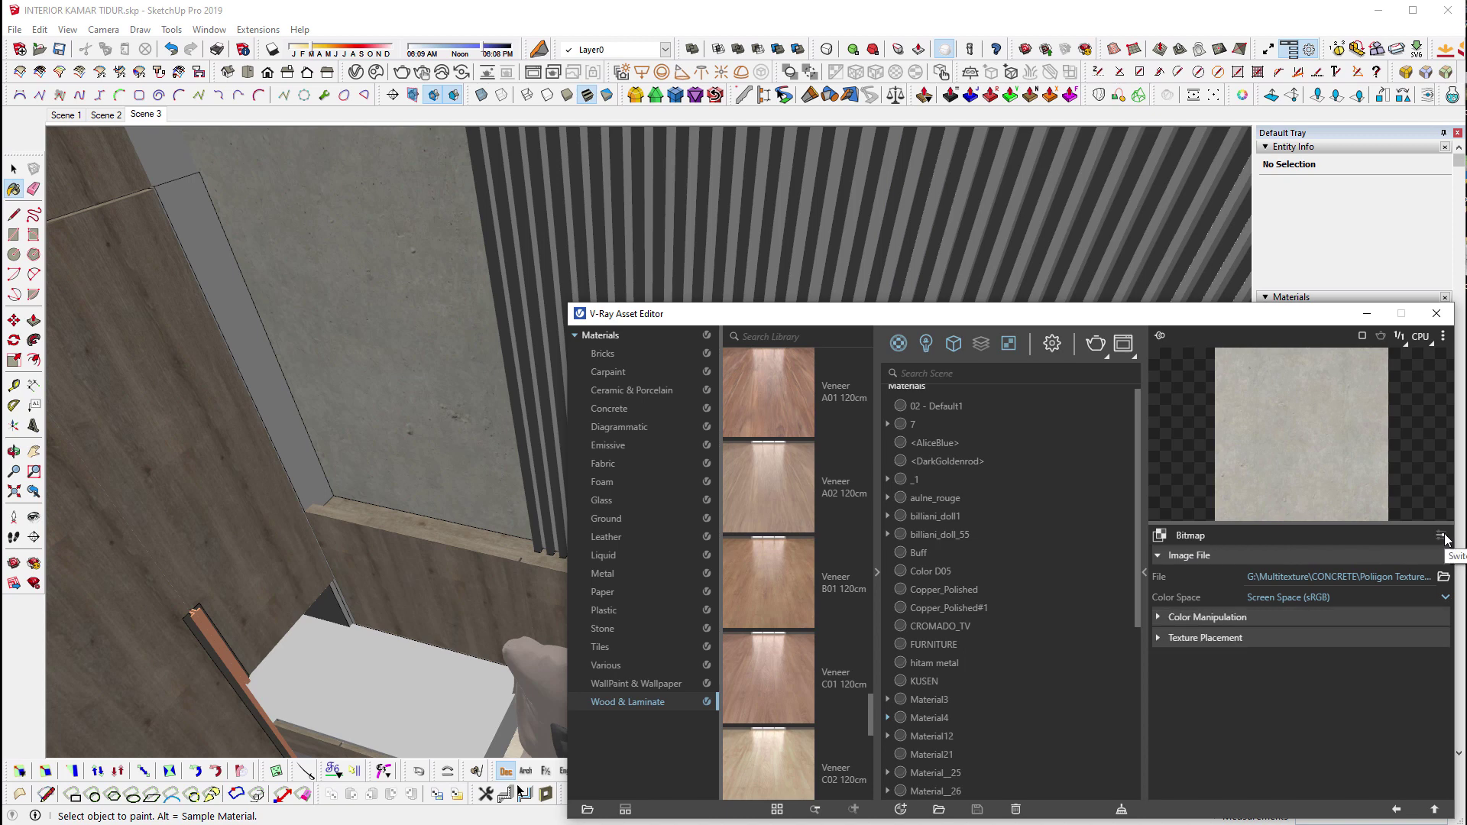
pyautogui.click(1435, 810)
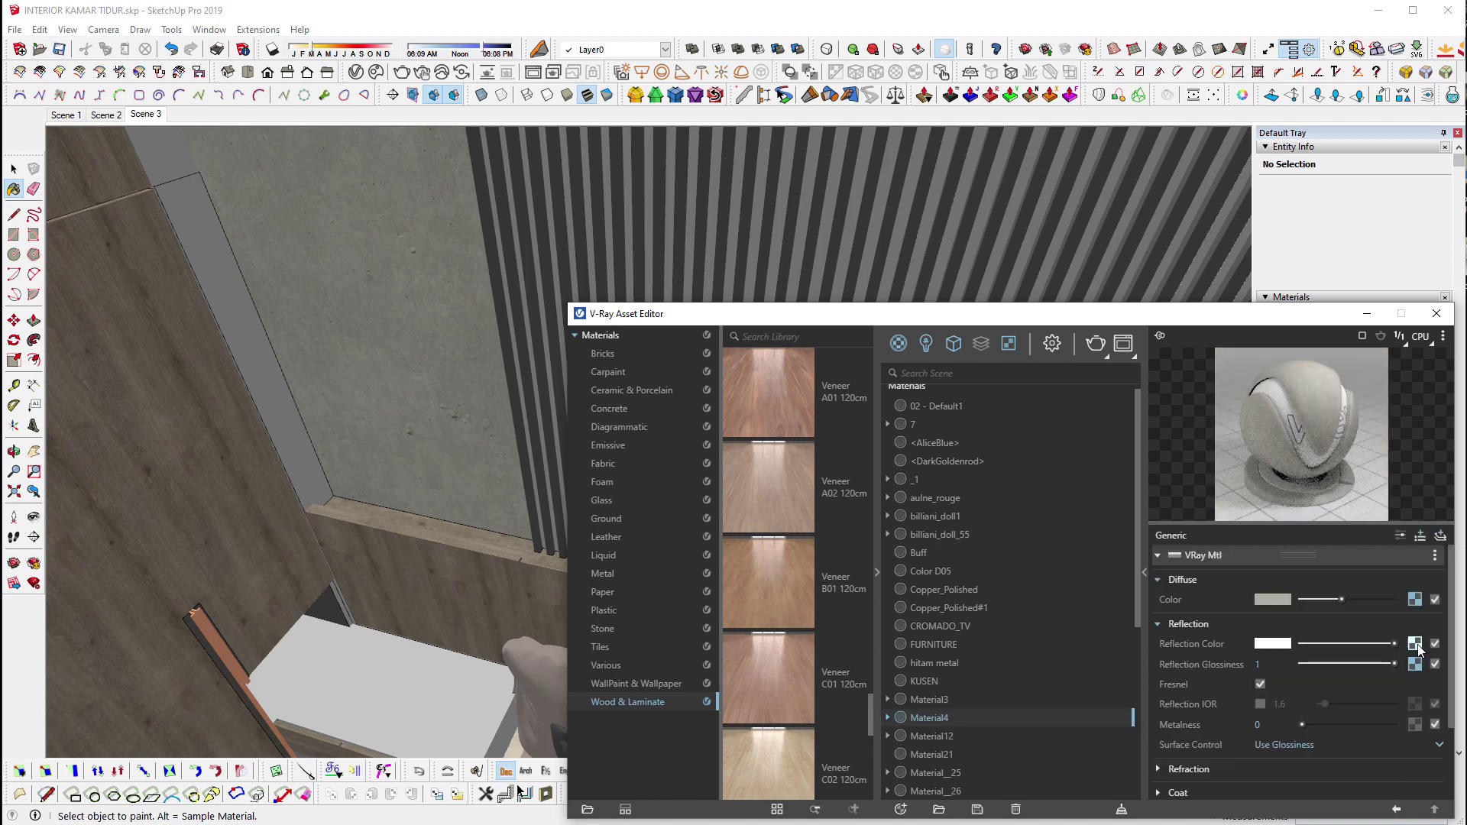
# Wrap the glossiness texture in Color Correction with brightness 0.431 and contrast 1.748.
pyautogui.rightClick(1419, 665)
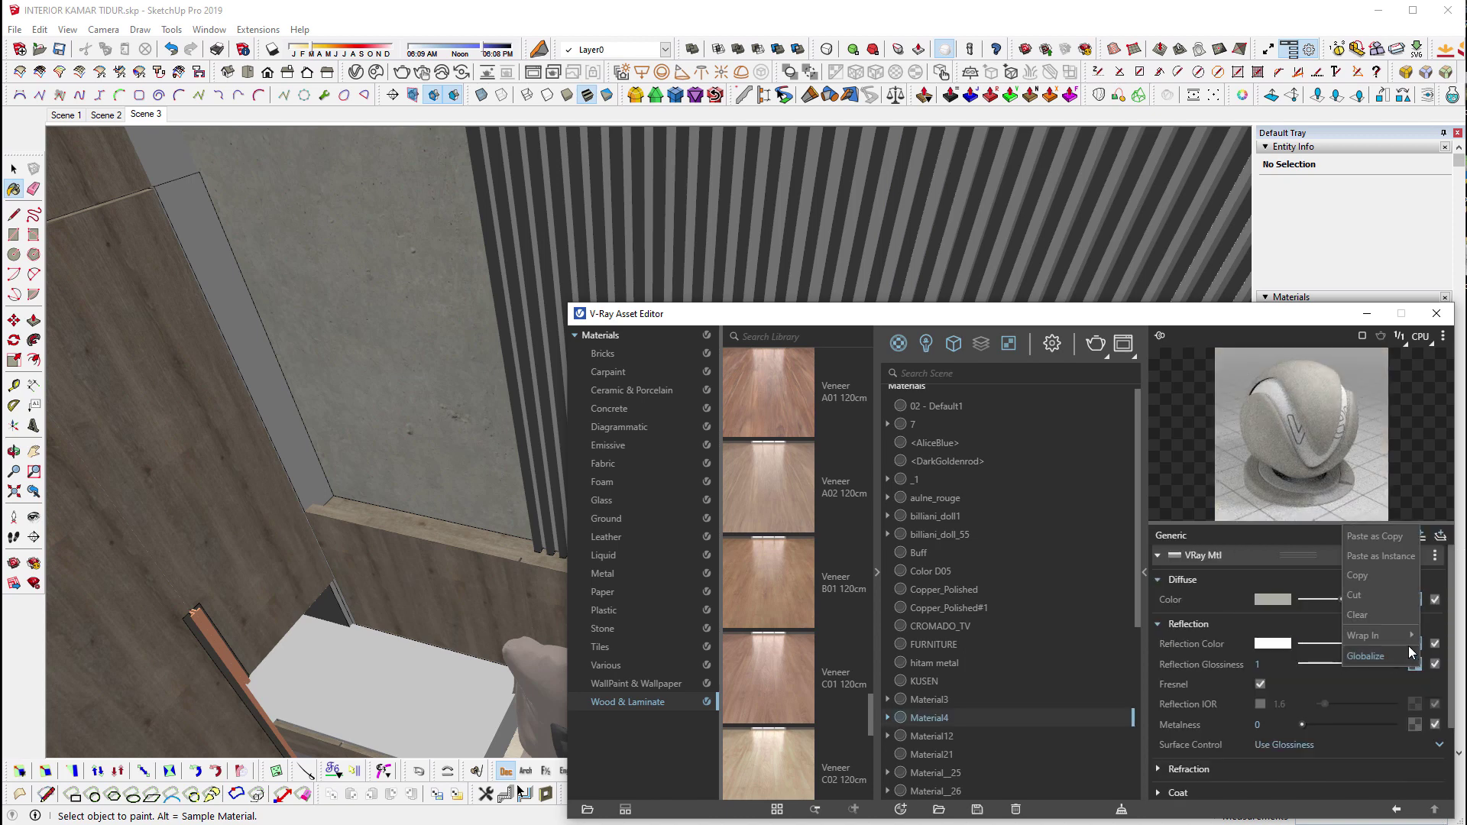
pyautogui.moveTo(1376, 635)
pyautogui.click(1308, 457)
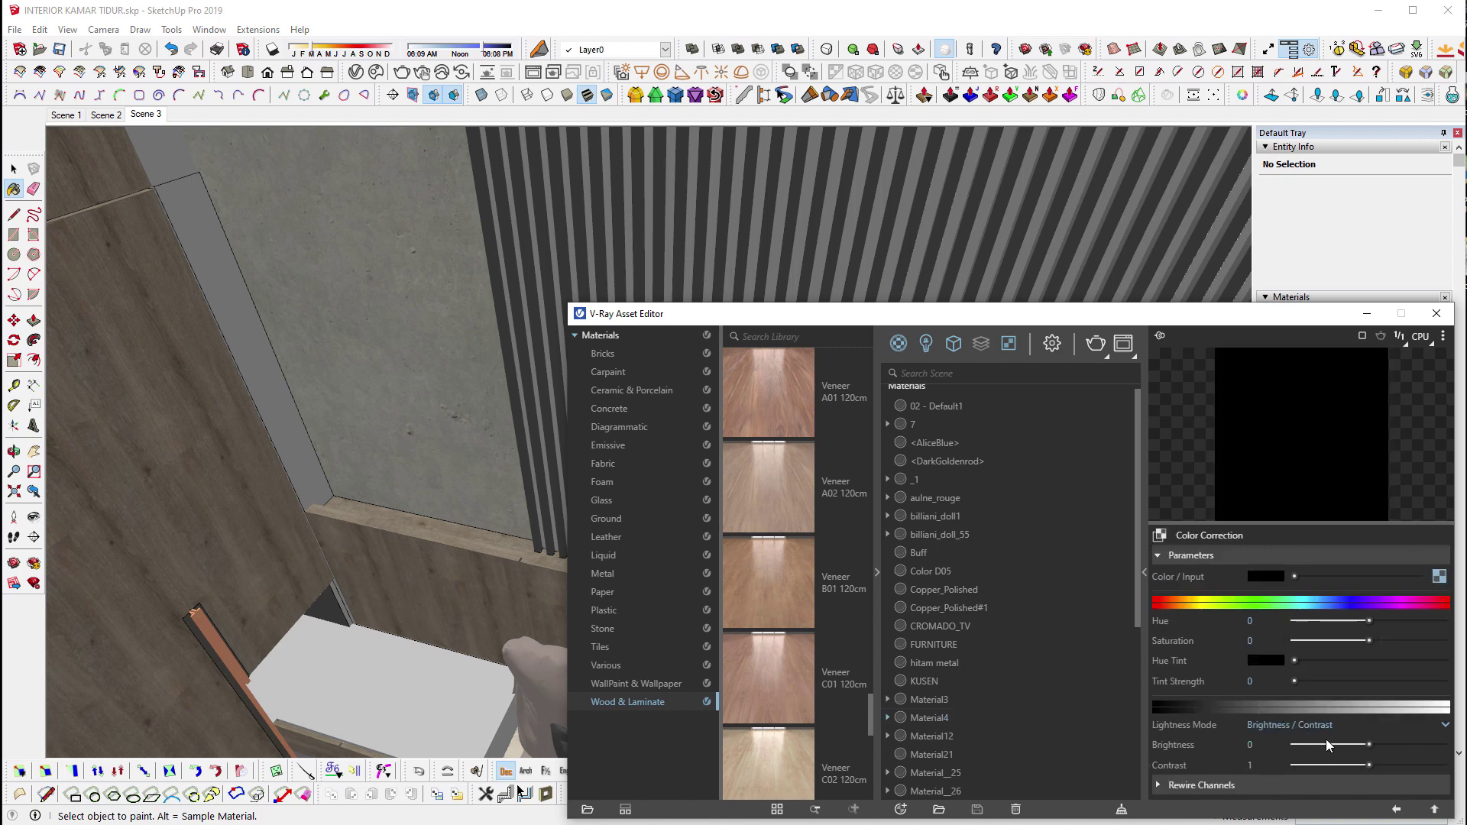
pyautogui.moveTo(1380, 745)
pyautogui.mouseDown()
pyautogui.moveTo(1397, 746)
pyautogui.moveTo(1388, 763)
pyautogui.moveTo(1423, 768)
pyautogui.moveTo(1414, 746)
pyautogui.mouseUp()
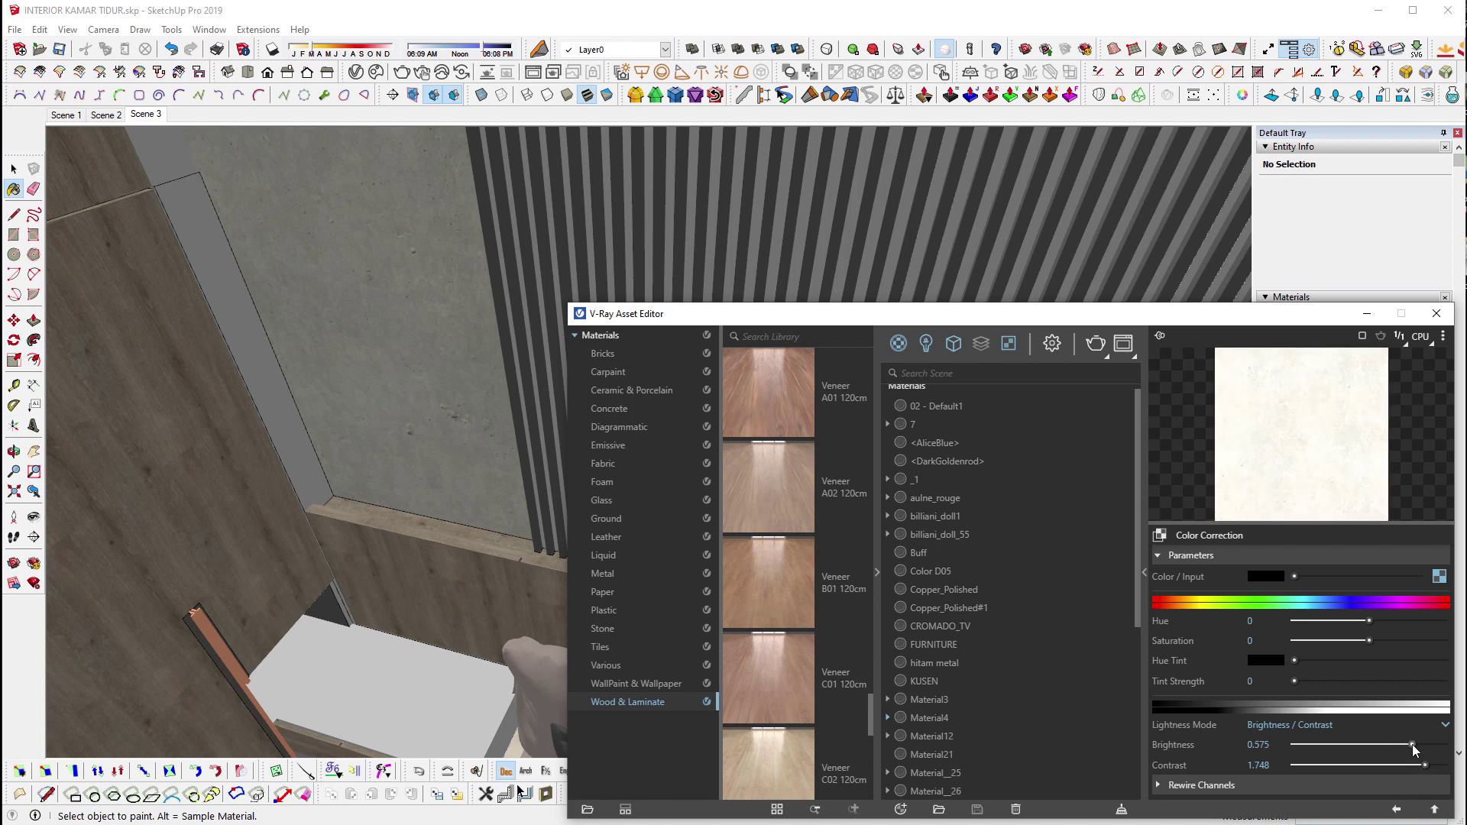
pyautogui.click(1435, 811)
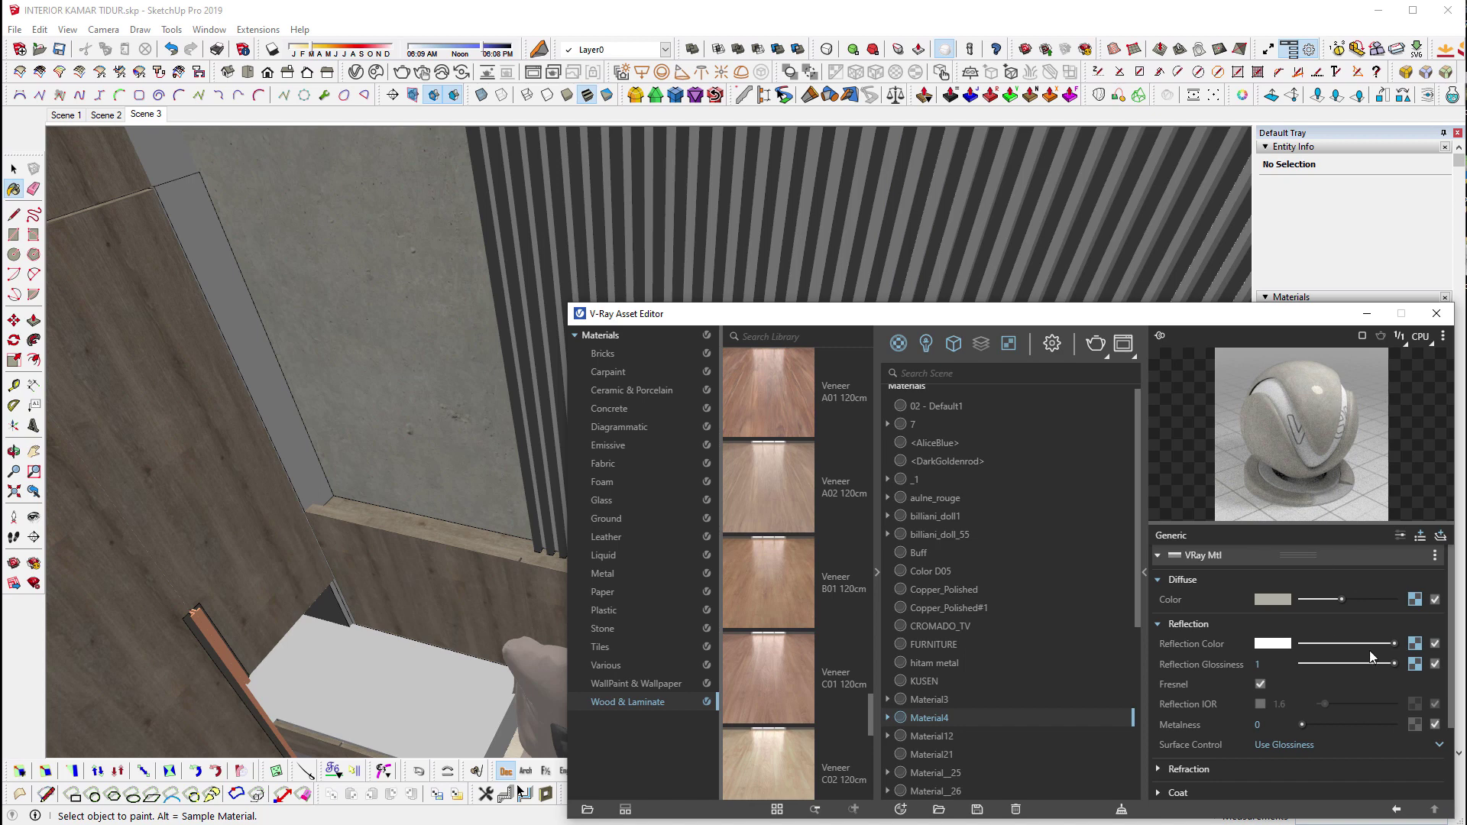
pyautogui.click(1409, 661)
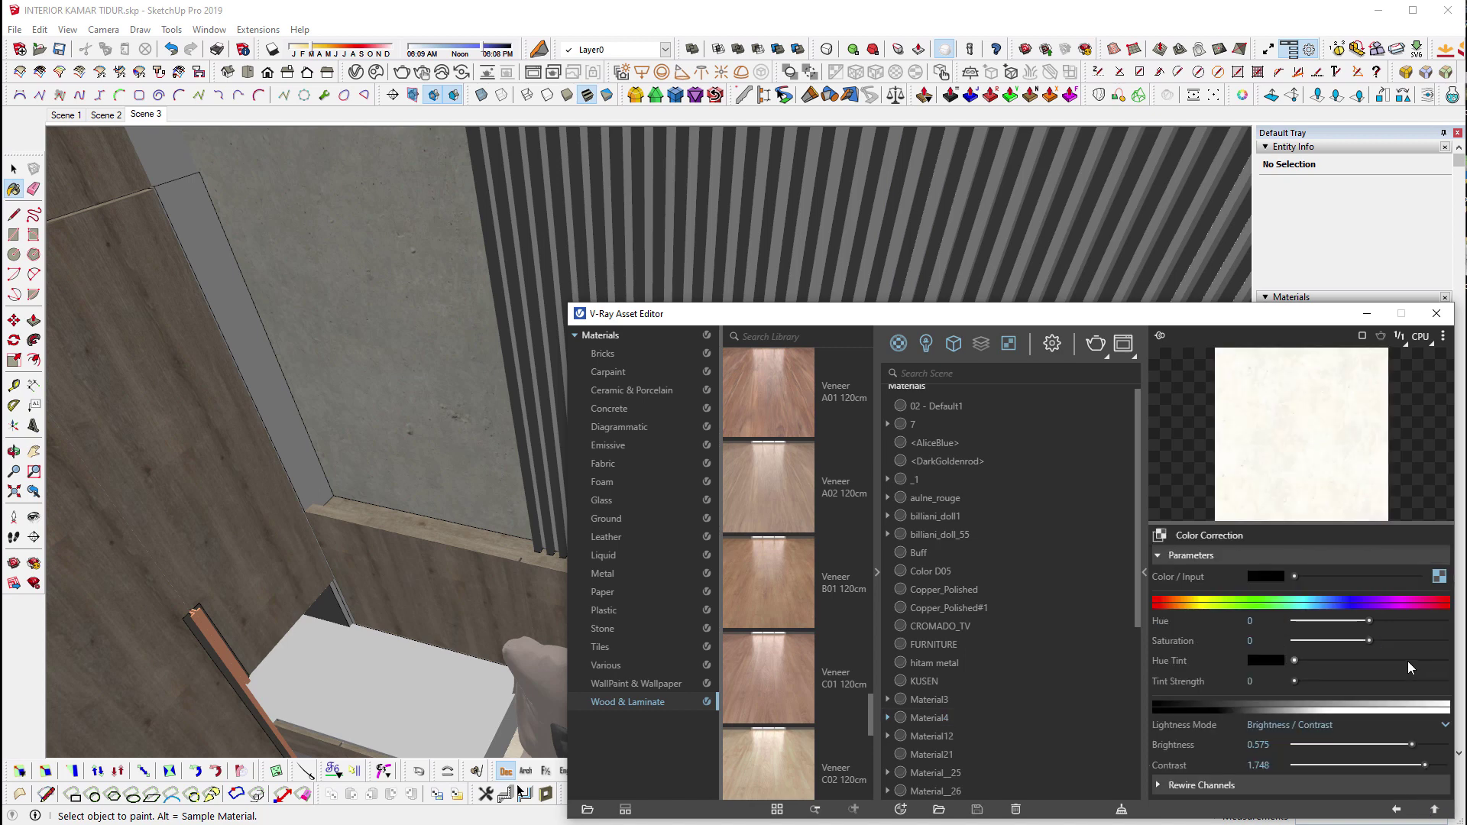
pyautogui.moveTo(1405, 745); pyautogui.dragTo(1382, 746)
pyautogui.click(1434, 809)
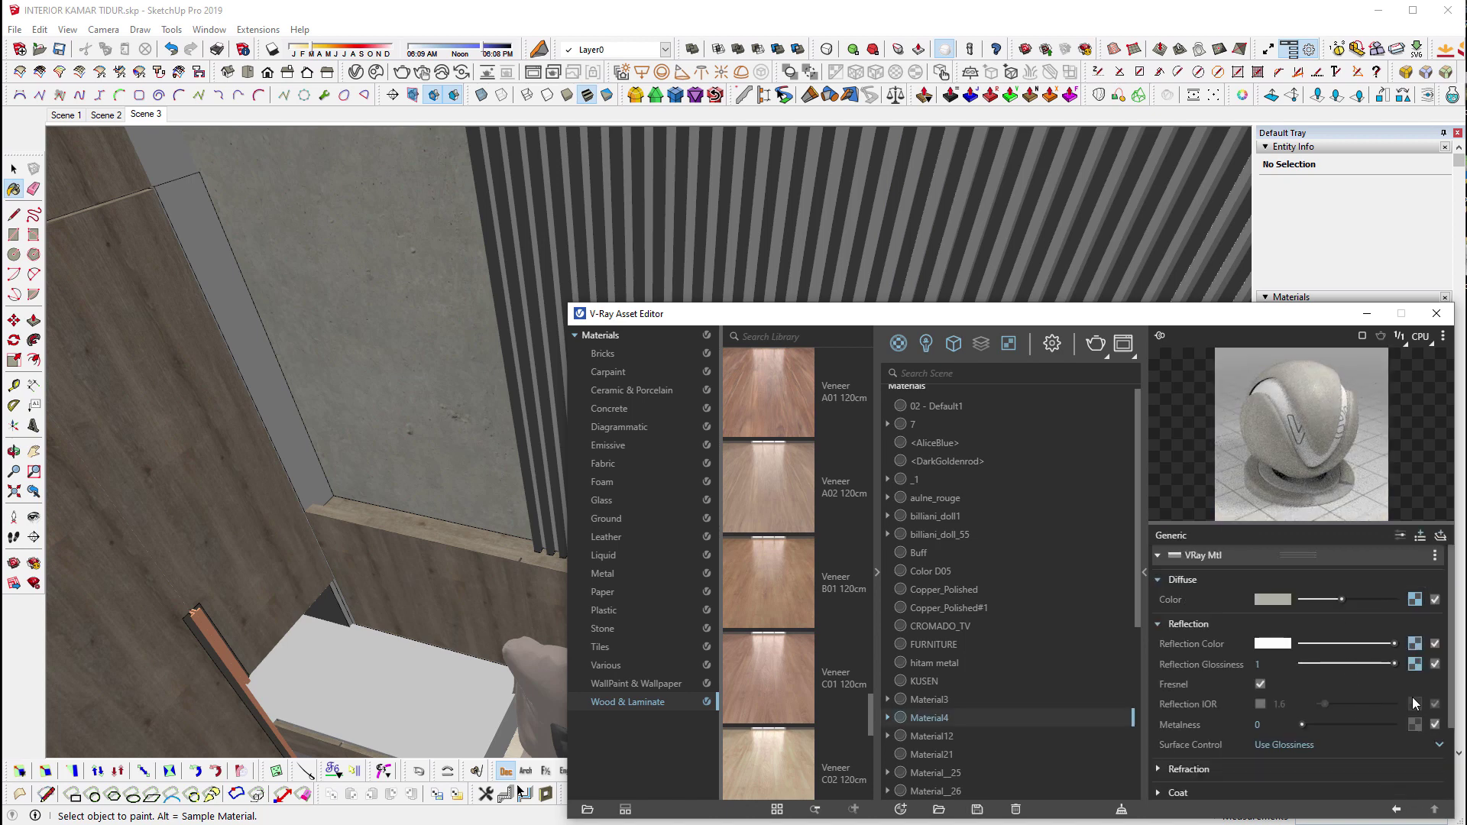
pyautogui.click(1414, 665)
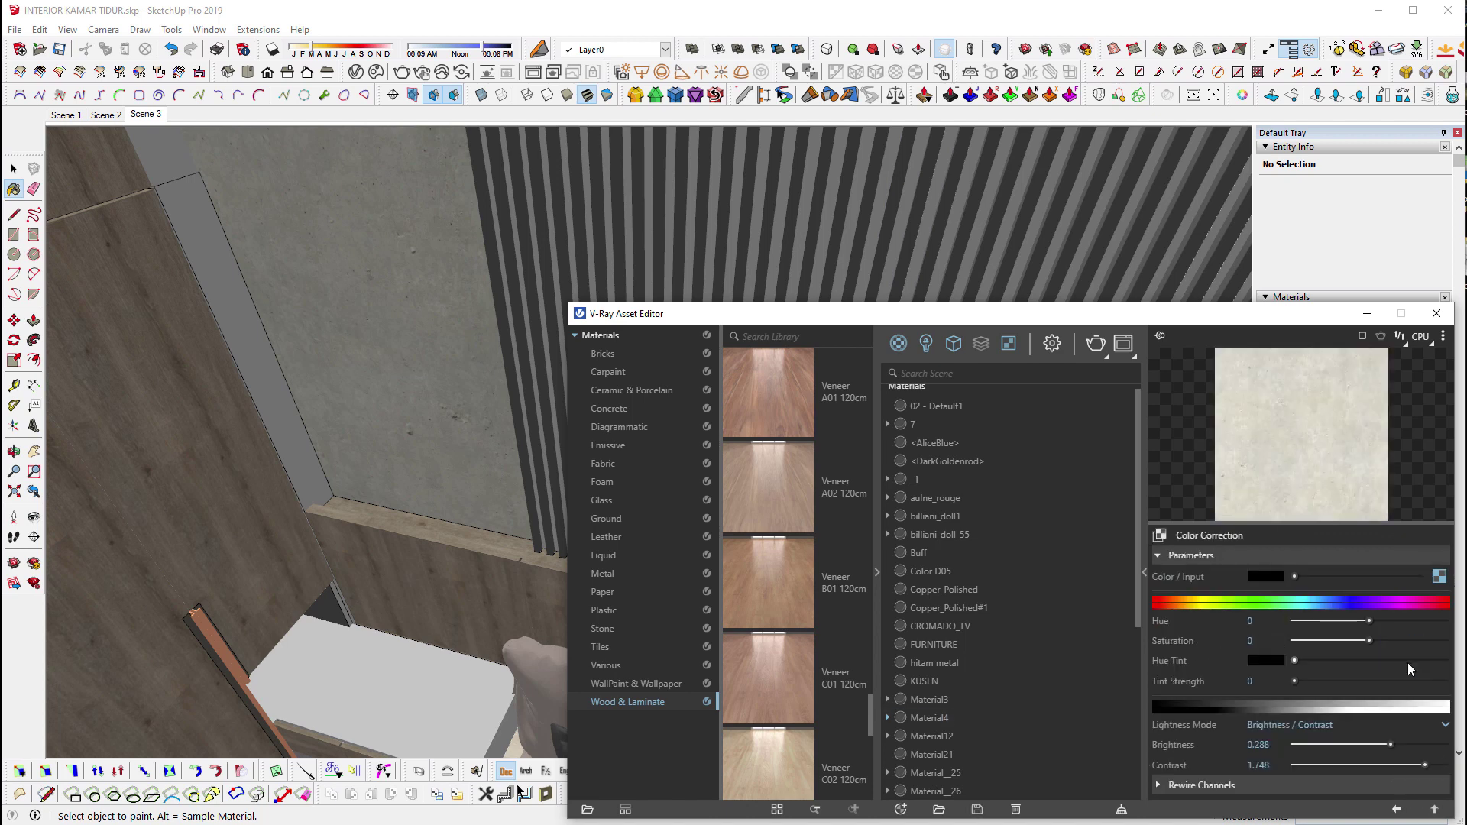
pyautogui.click(1434, 809)
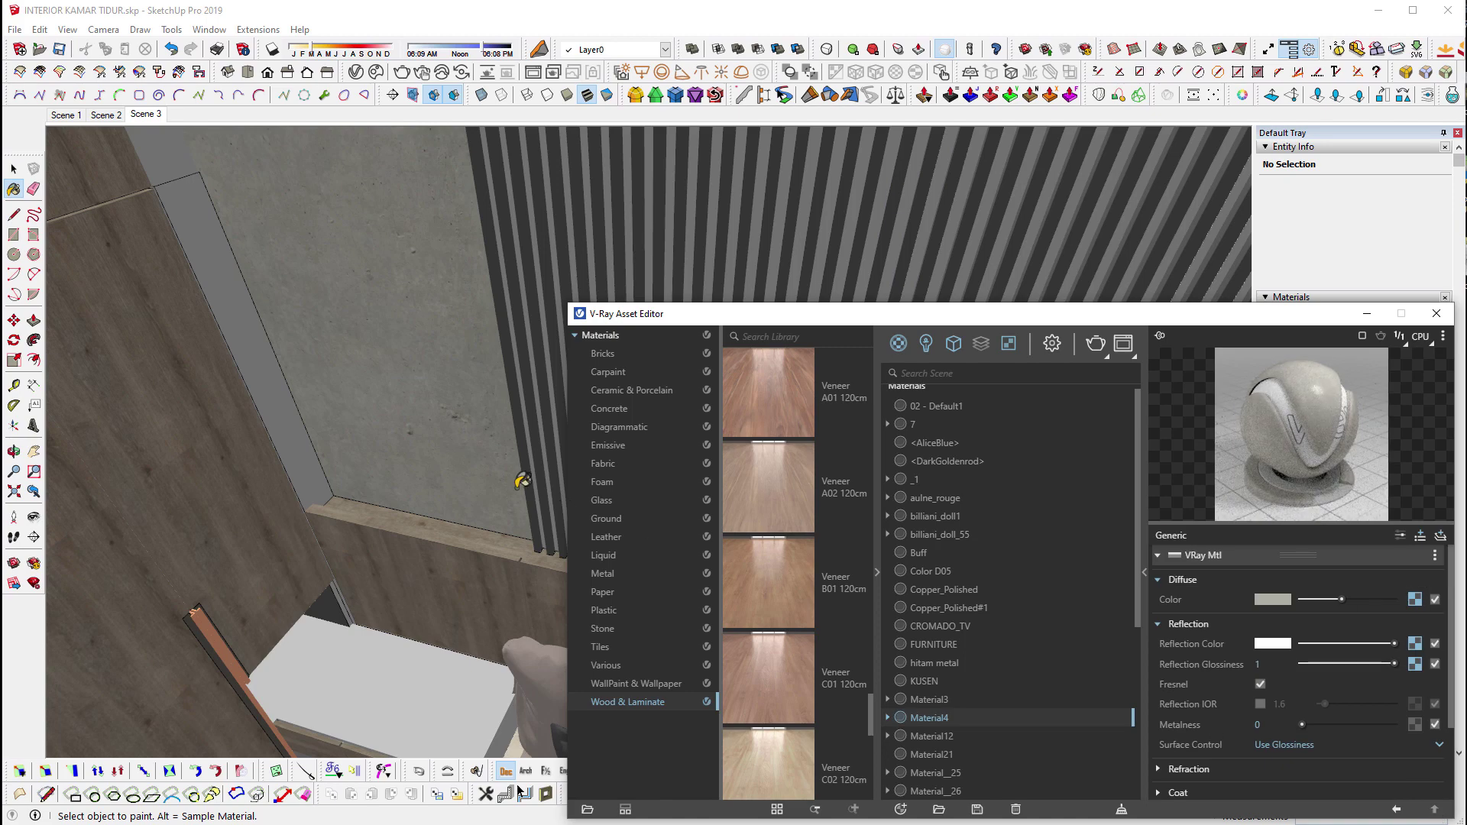
pyautogui.moveTo(535, 348); pyautogui.dragTo(524, 339, button='middle')
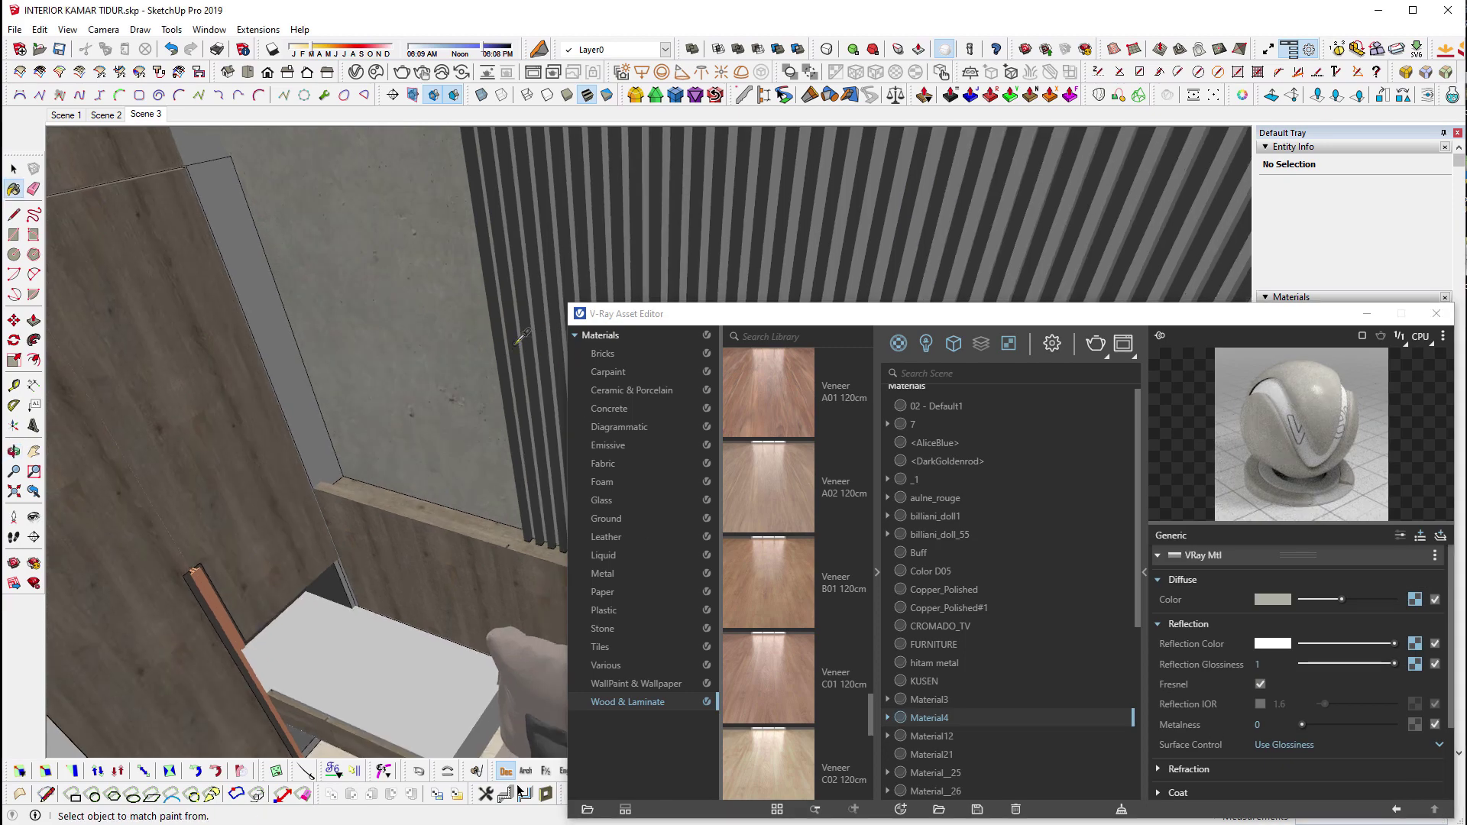
# Give the KUSEN material white reflection with 0.65 reflection glossiness.
pyautogui.keyDown('alt'); pyautogui.click(518, 343); pyautogui.keyUp('alt')
pyautogui.click(1186, 624)
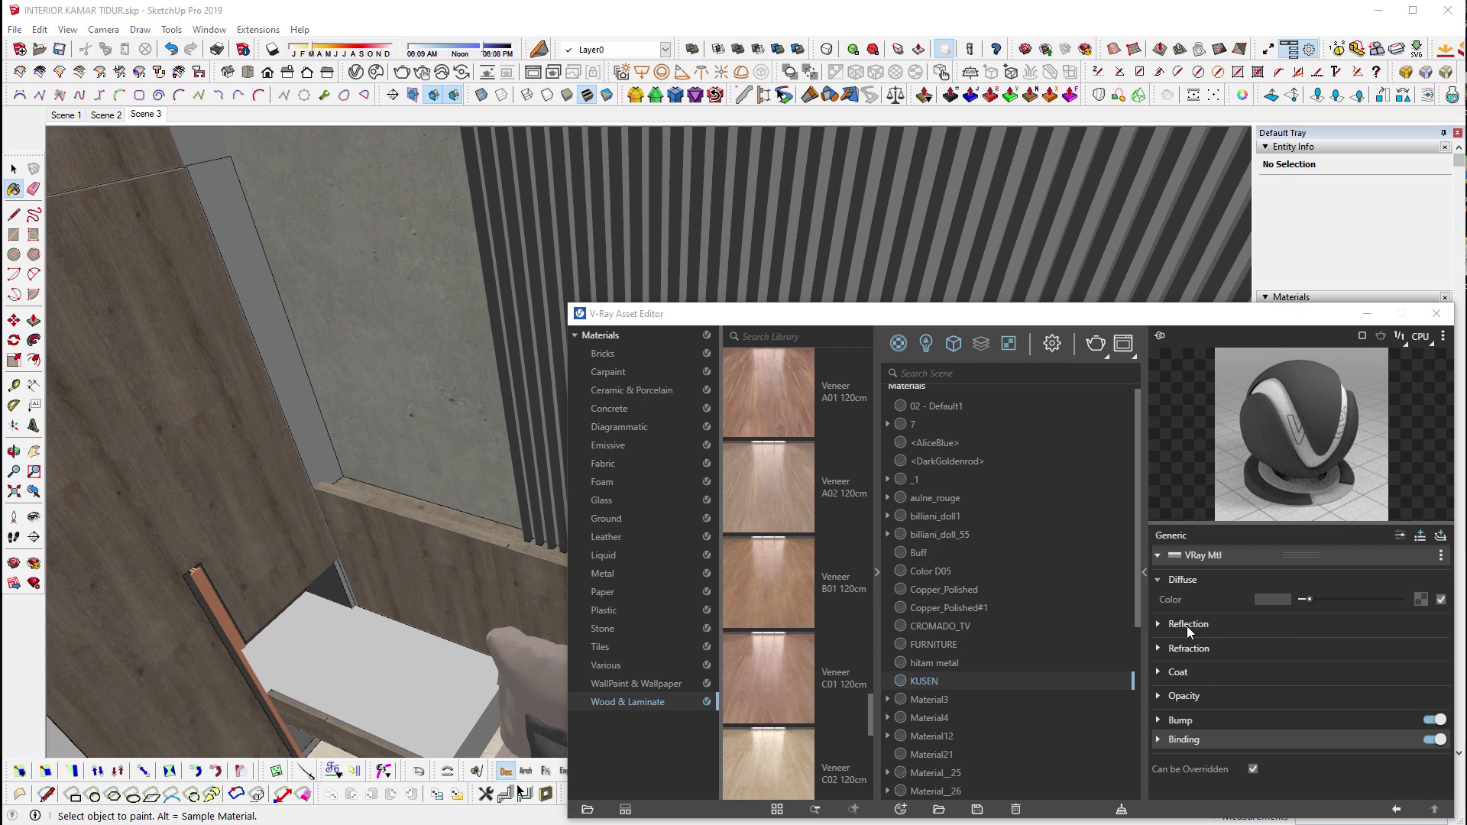
pyautogui.moveTo(1313, 649)
pyautogui.mouseDown()
pyautogui.moveTo(1395, 643)
pyautogui.moveTo(1347, 663)
pyautogui.moveTo(1362, 663)
pyautogui.mouseUp()
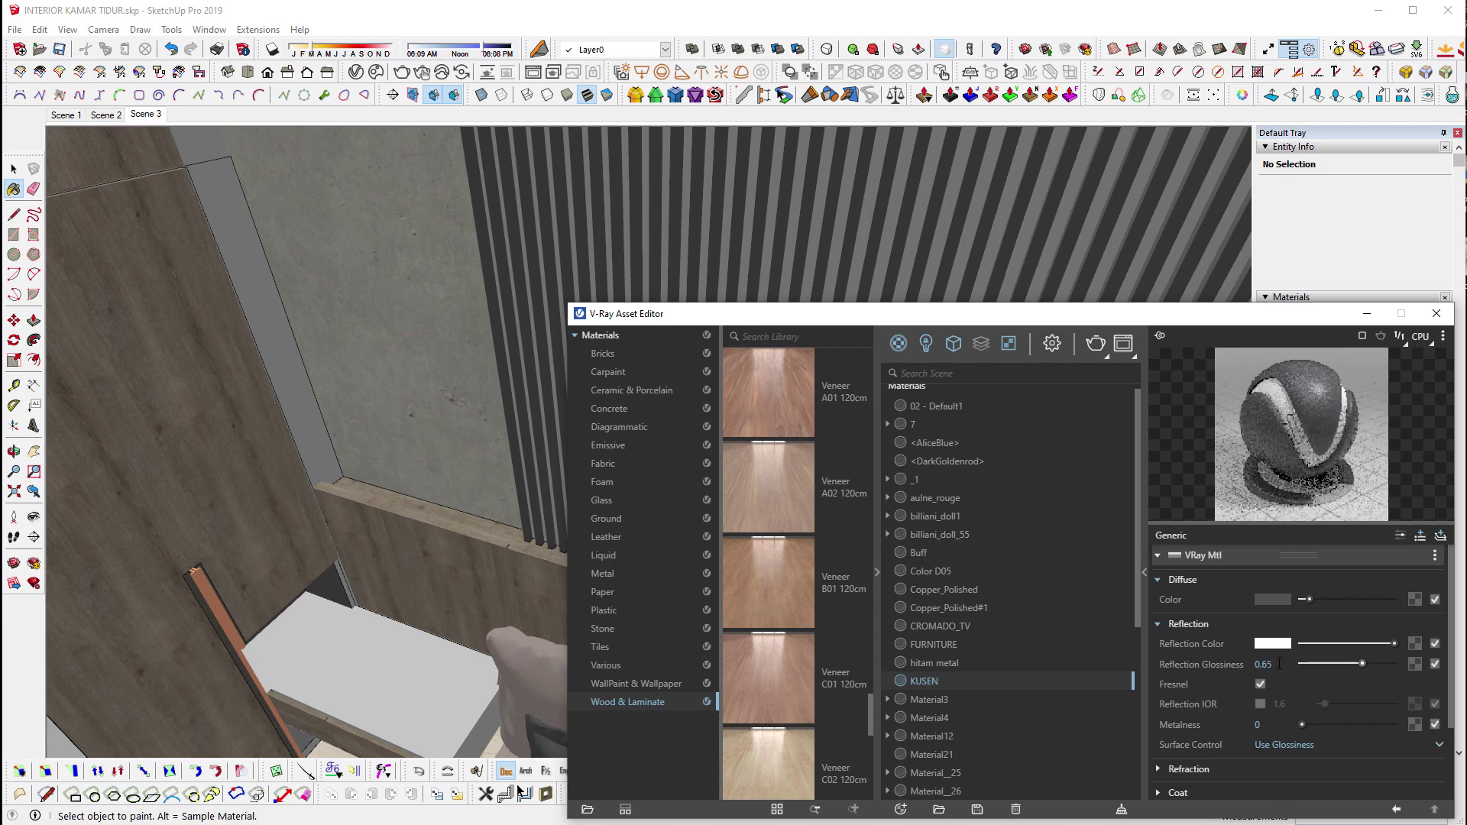
pyautogui.moveTo(428, 611); pyautogui.dragTo(454, 658, button='middle')
# Scroll the material list and bring up Material__25's settings.
pyautogui.scroll(-3, 443, 661)
pyautogui.scroll(-3, 424, 665)
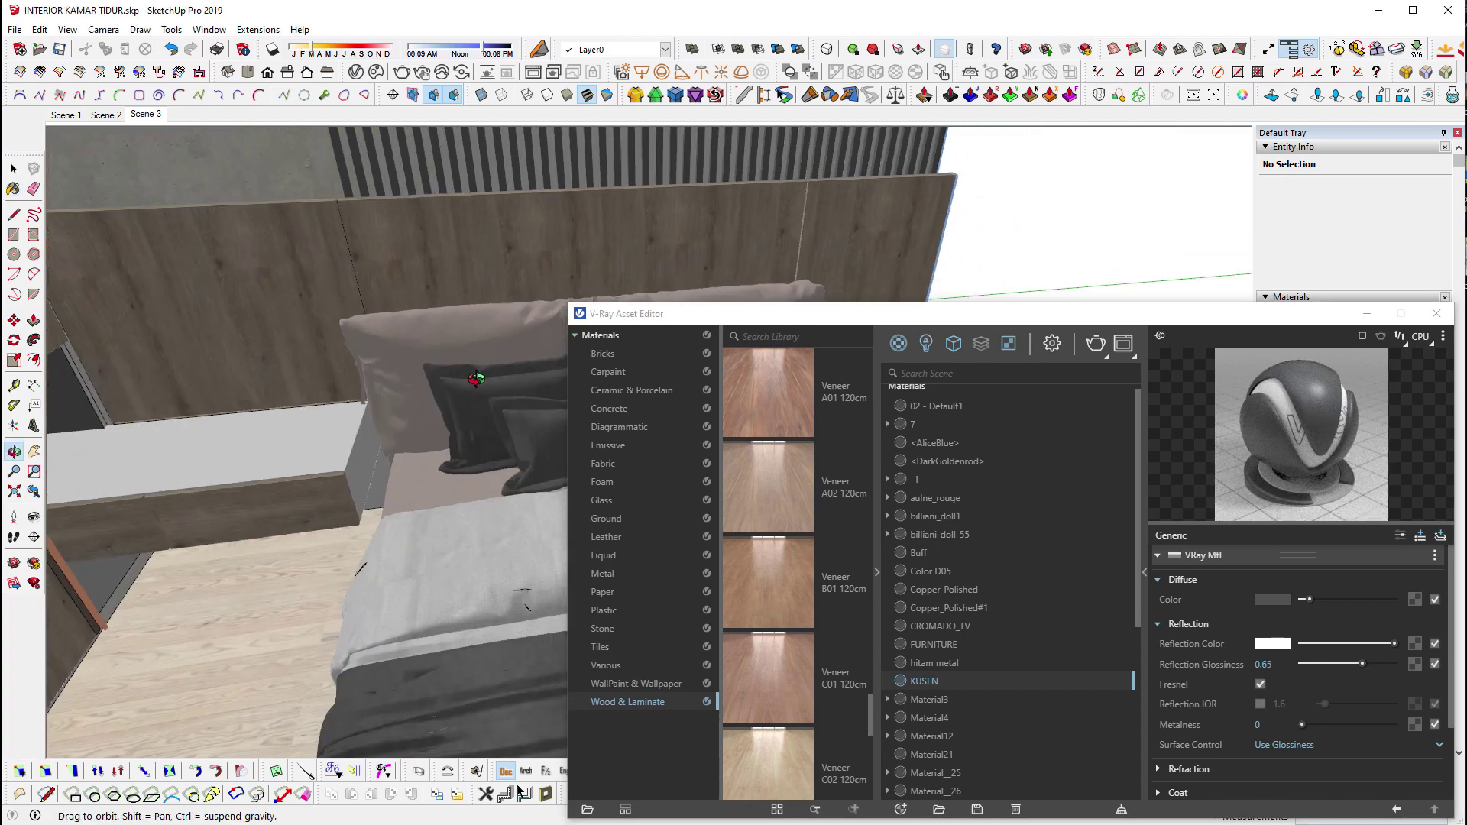
pyautogui.scroll(-3, 401, 670)
pyautogui.scroll(-2, 379, 675)
pyautogui.scroll(2, 382, 627)
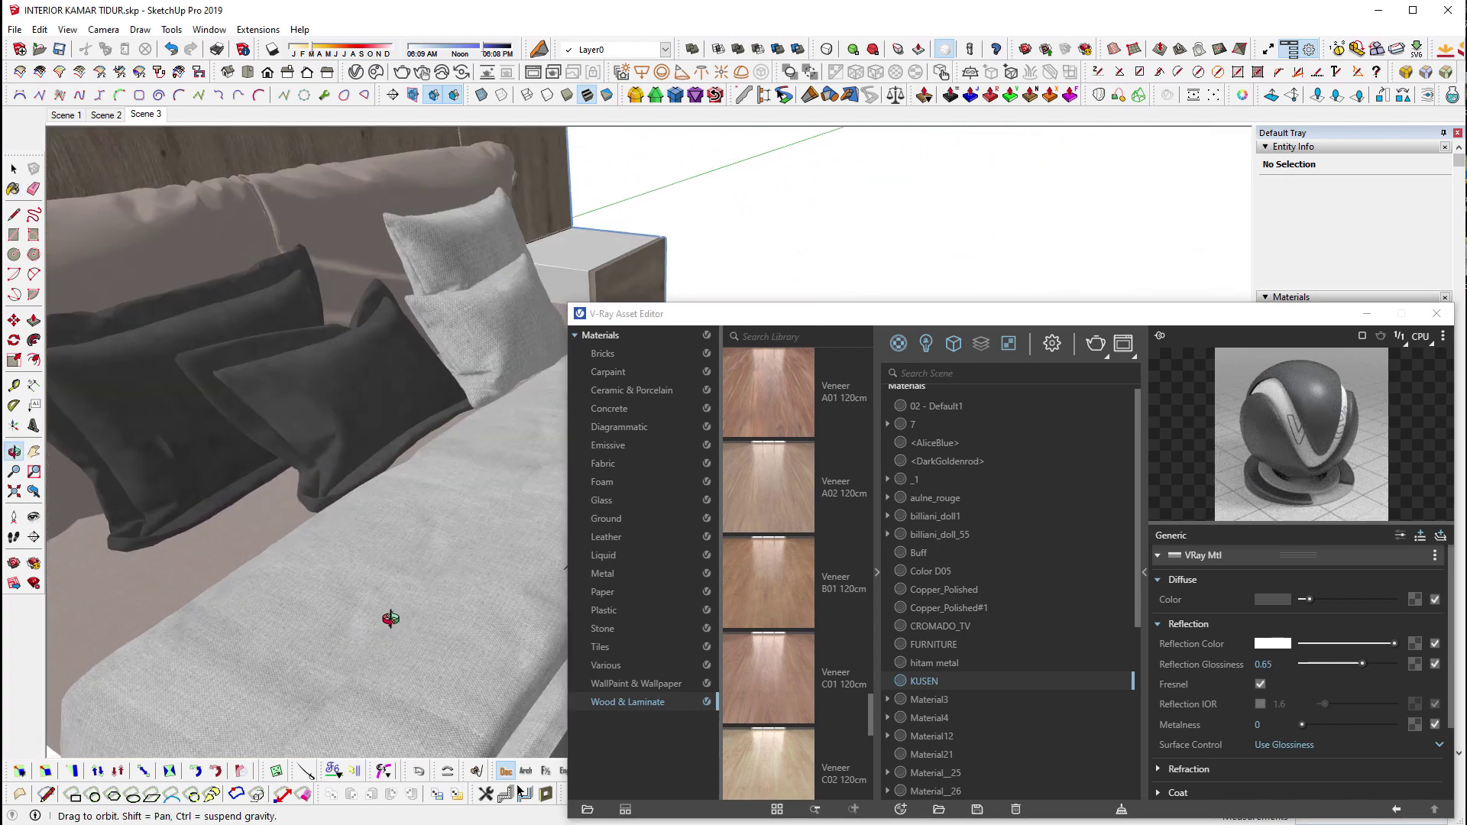
pyautogui.scroll(3, 397, 588)
pyautogui.scroll(2, 411, 558)
pyautogui.click(935, 773)
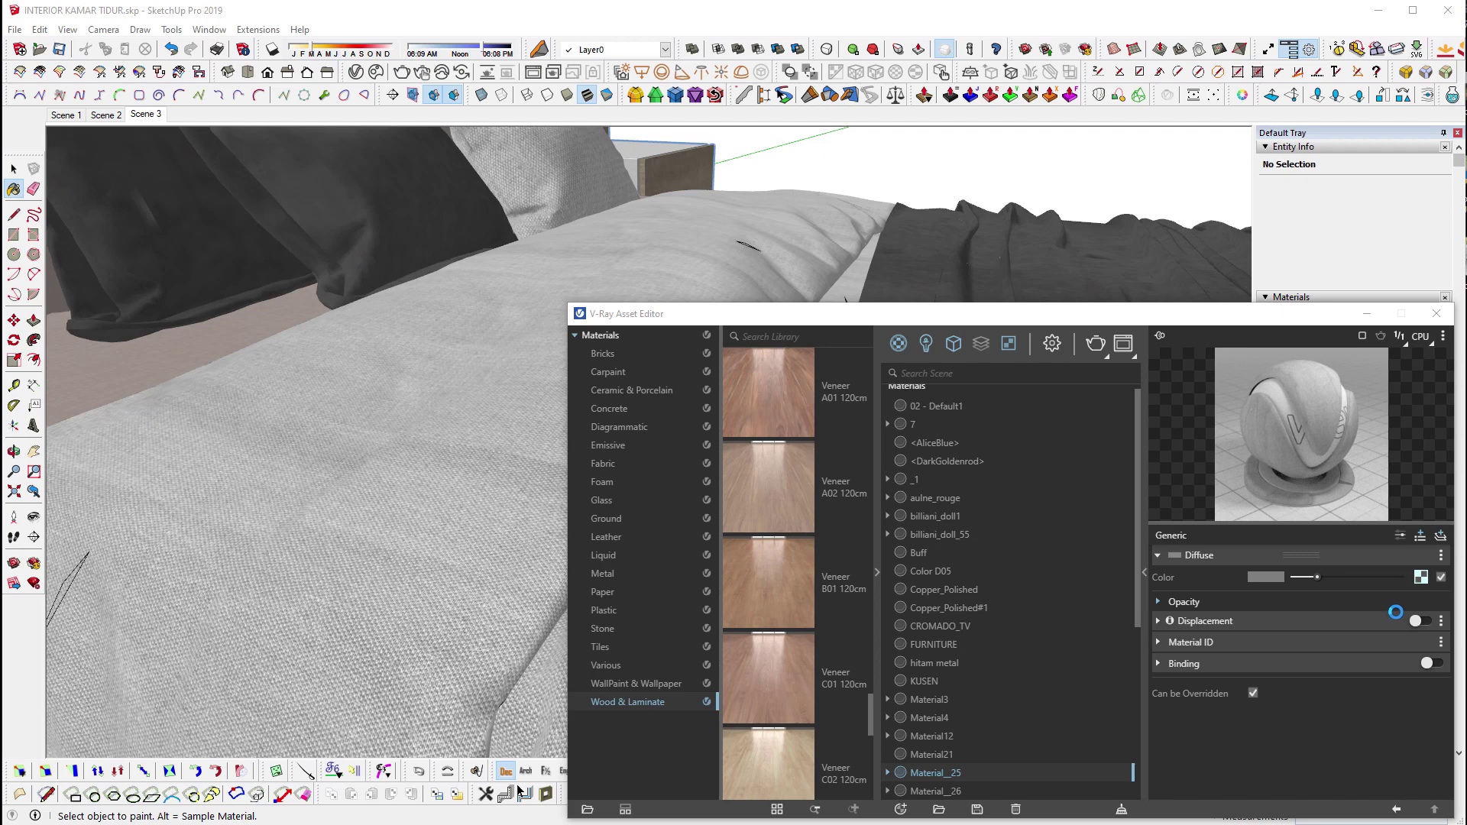
# Replace the Diffuse layer with a VRay Mtl layer and paste the fabric texture into Diffuse Color.
pyautogui.rightClick(1421, 577)
pyautogui.click(1384, 608)
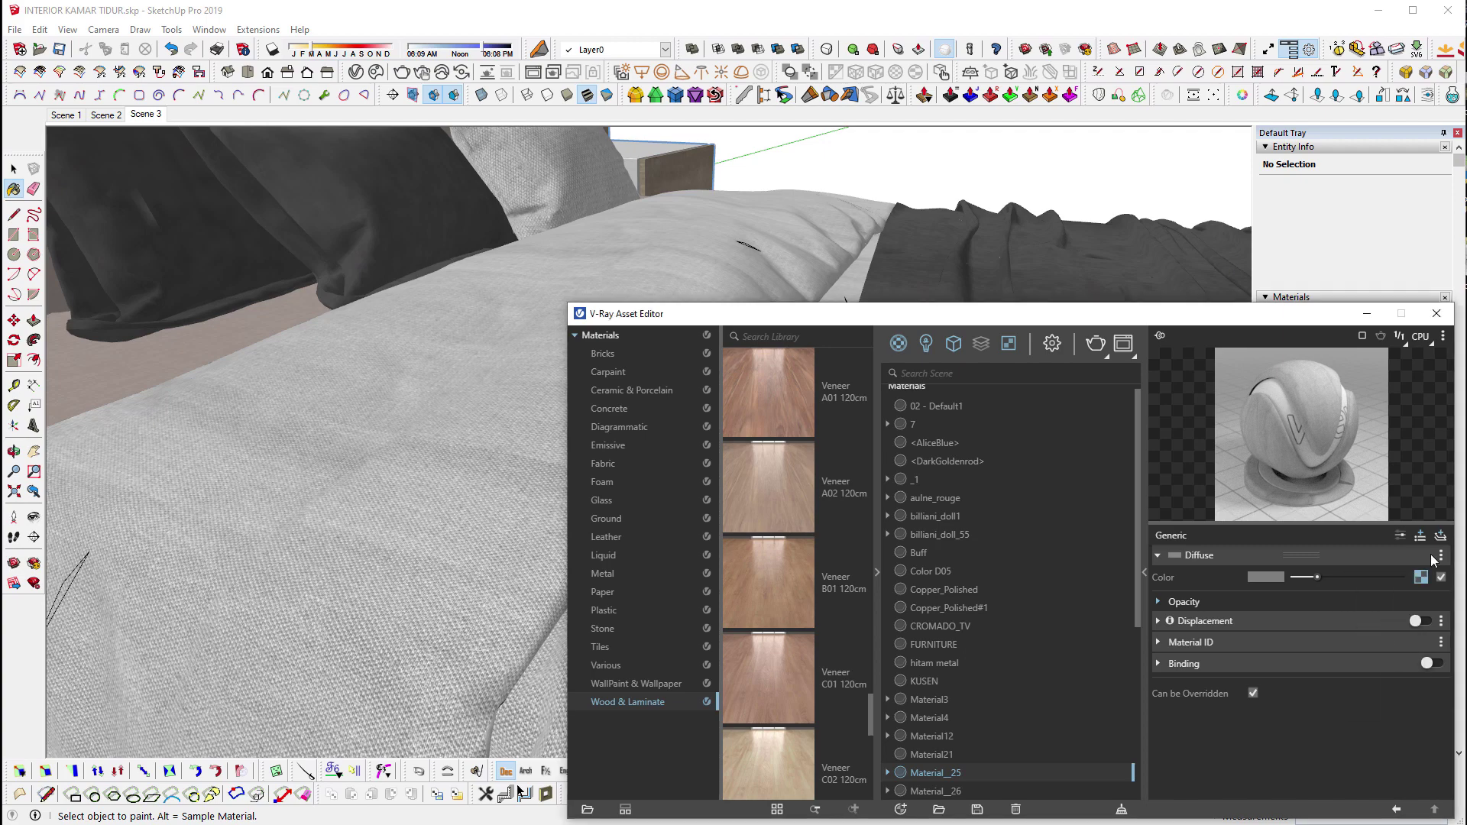
pyautogui.click(1400, 535)
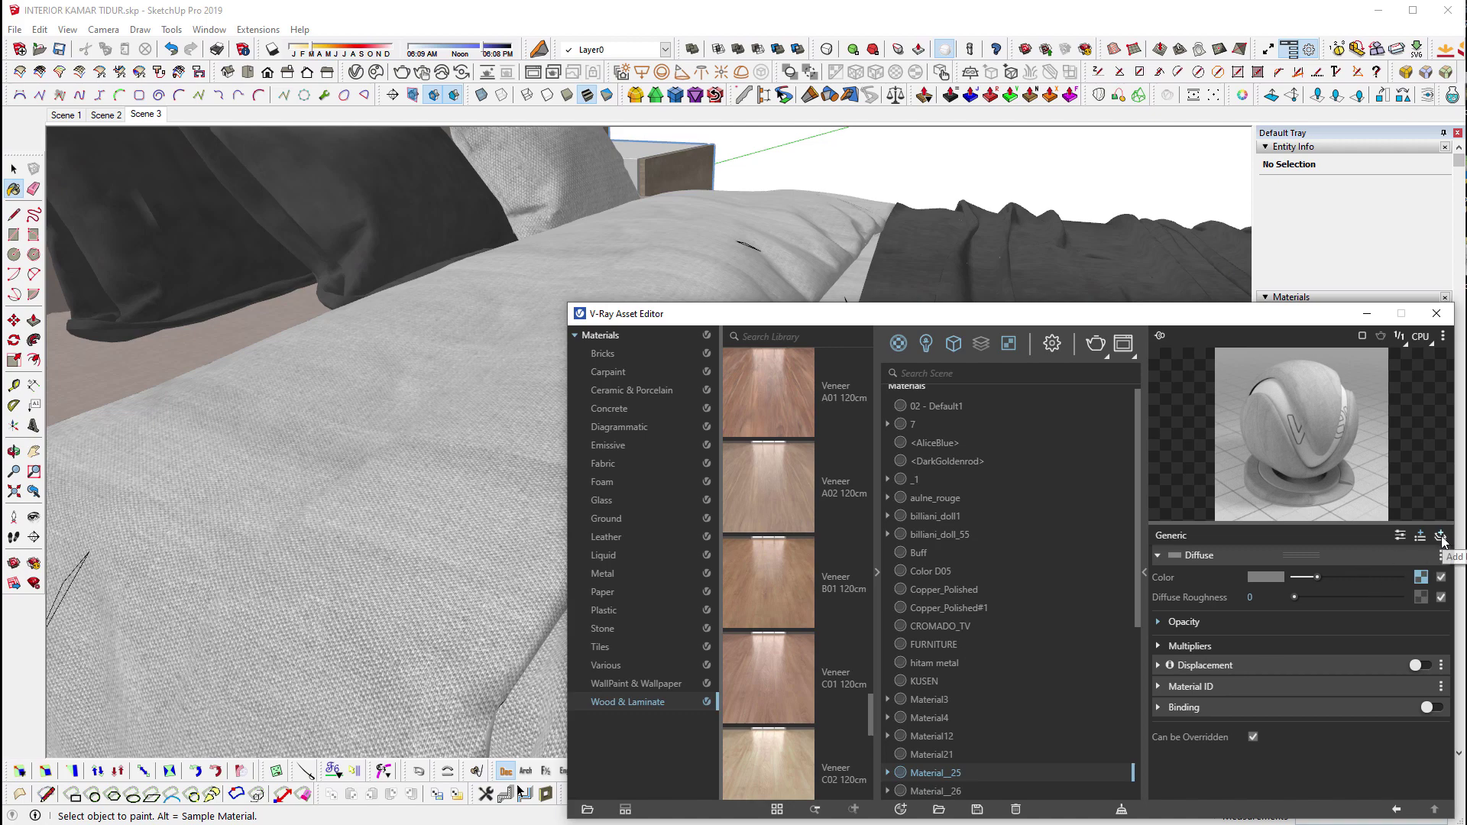
pyautogui.click(1414, 554)
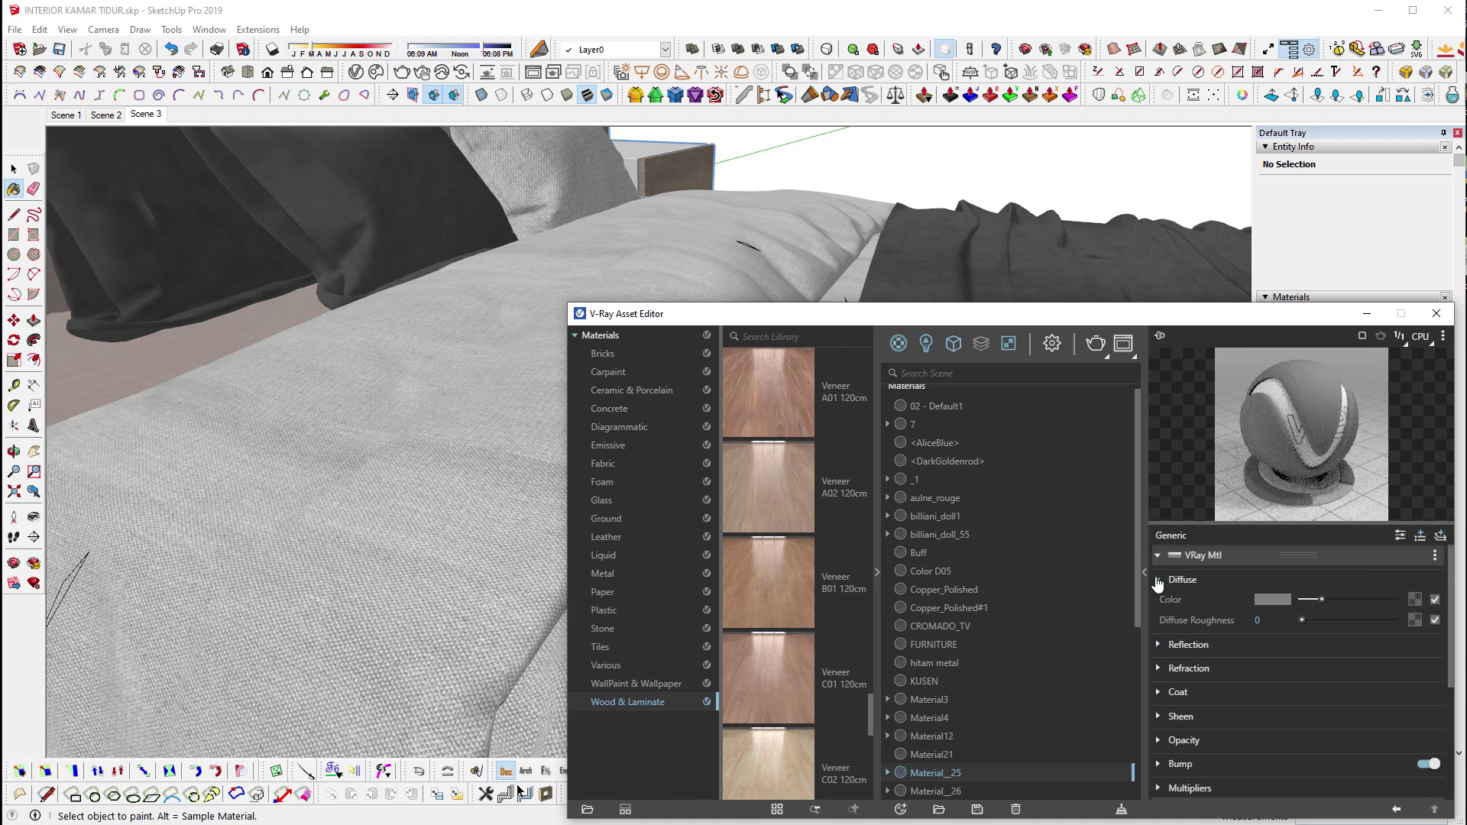
pyautogui.click(1198, 580)
pyautogui.click(1159, 557)
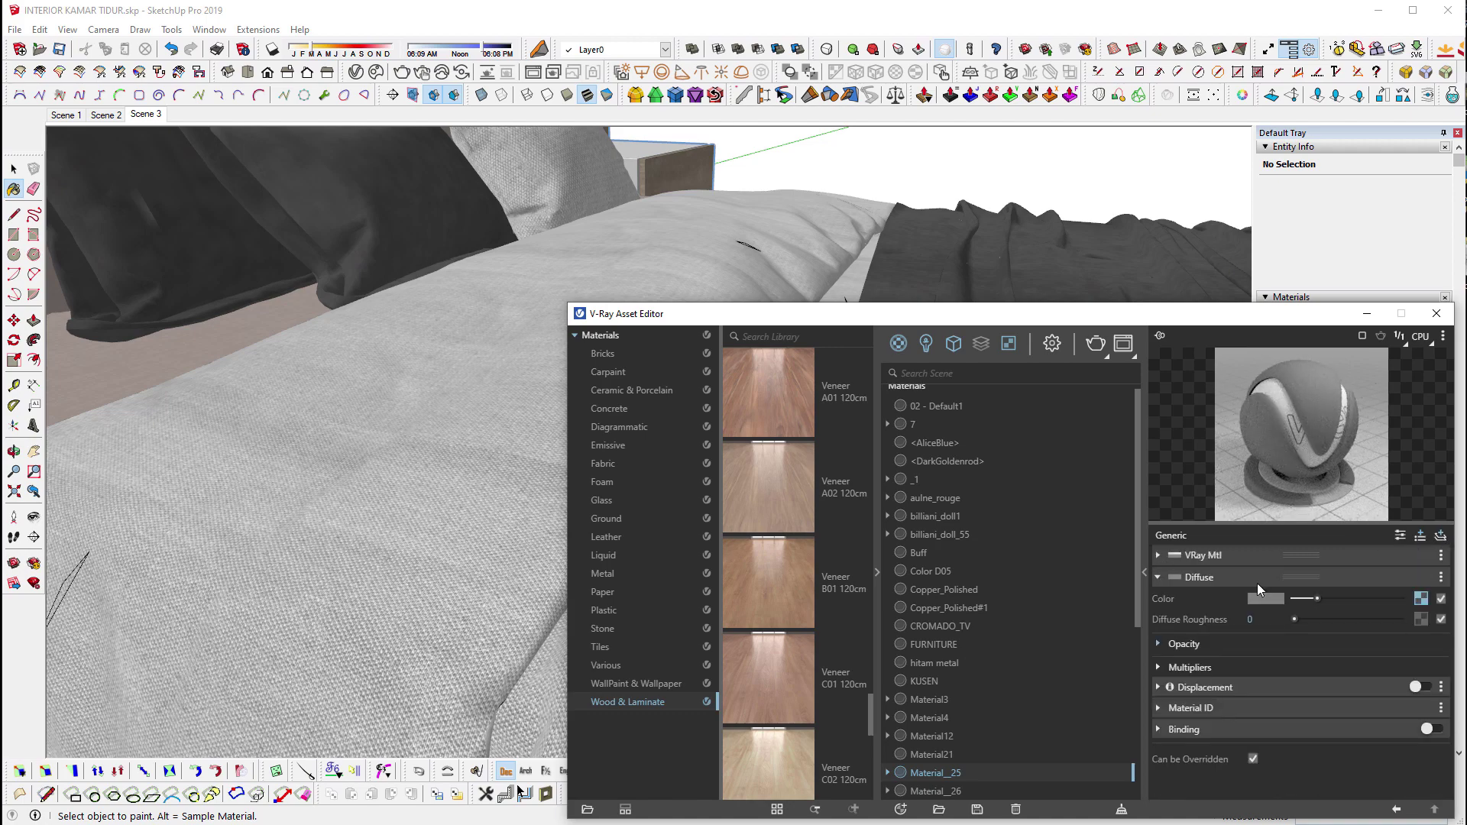
pyautogui.click(1442, 577)
pyautogui.click(1422, 625)
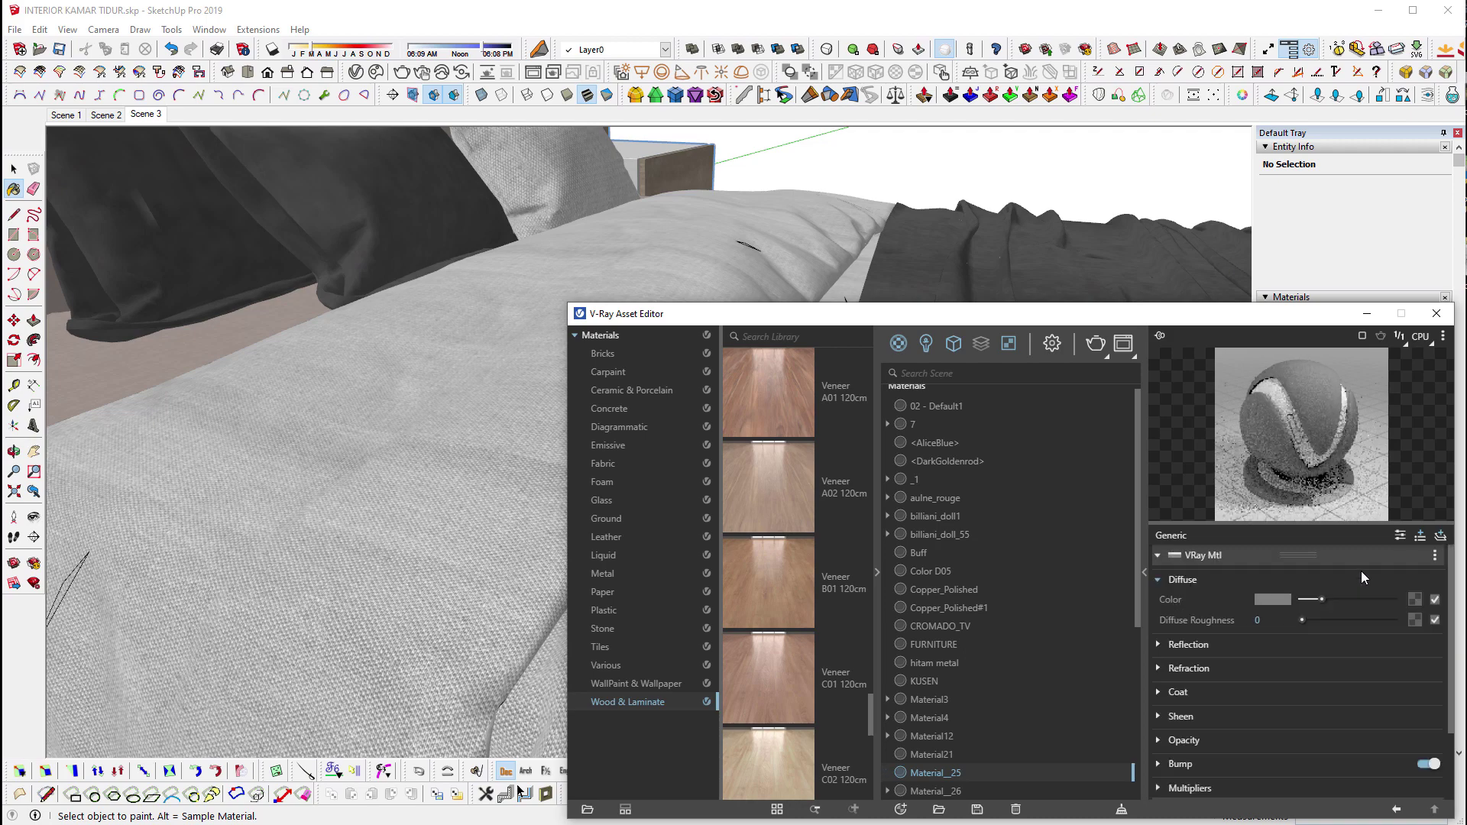
pyautogui.moveTo(1295, 553); pyautogui.dragTo(1210, 564)
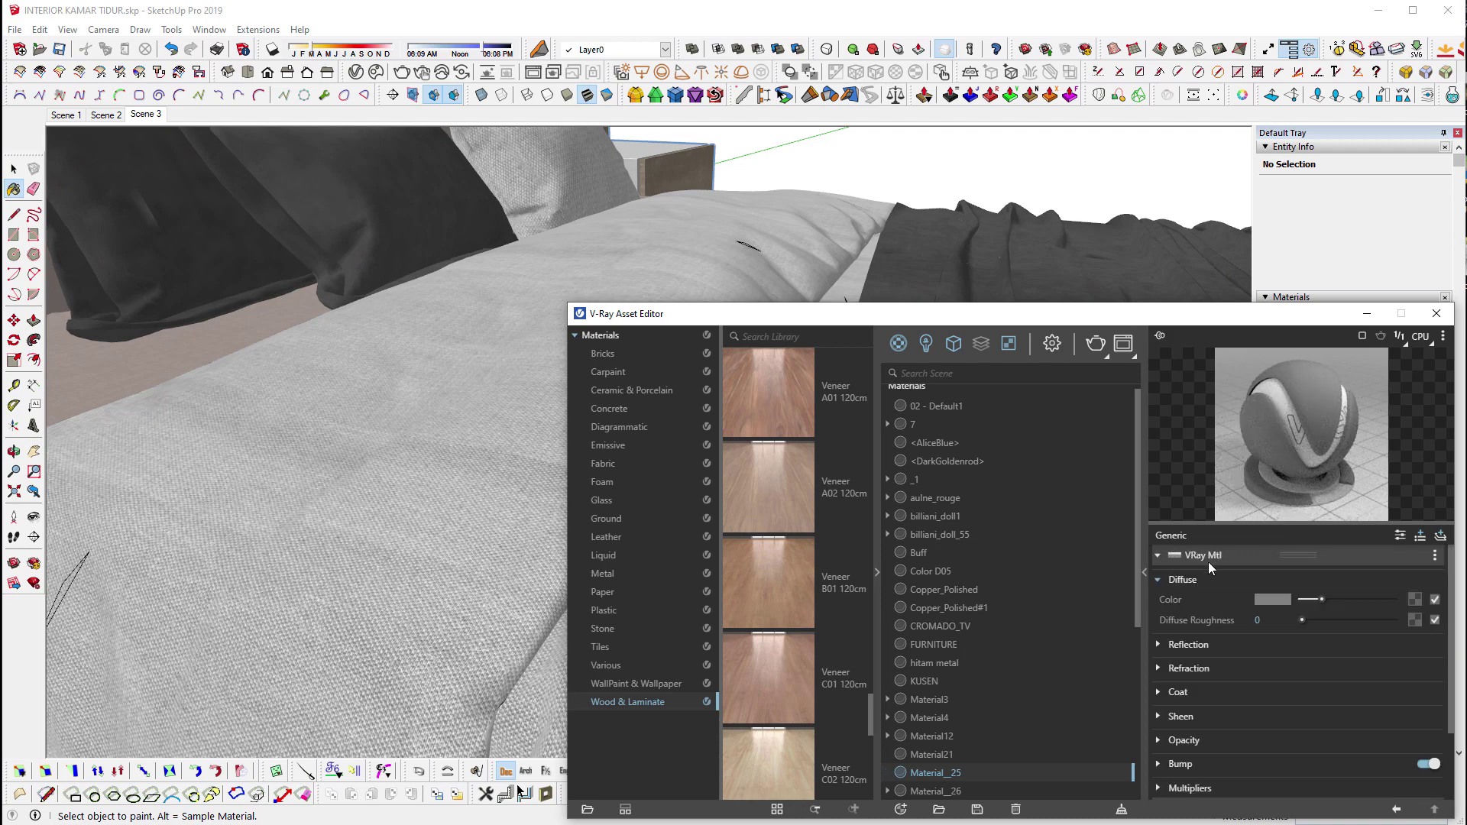
pyautogui.rightClick(1413, 607)
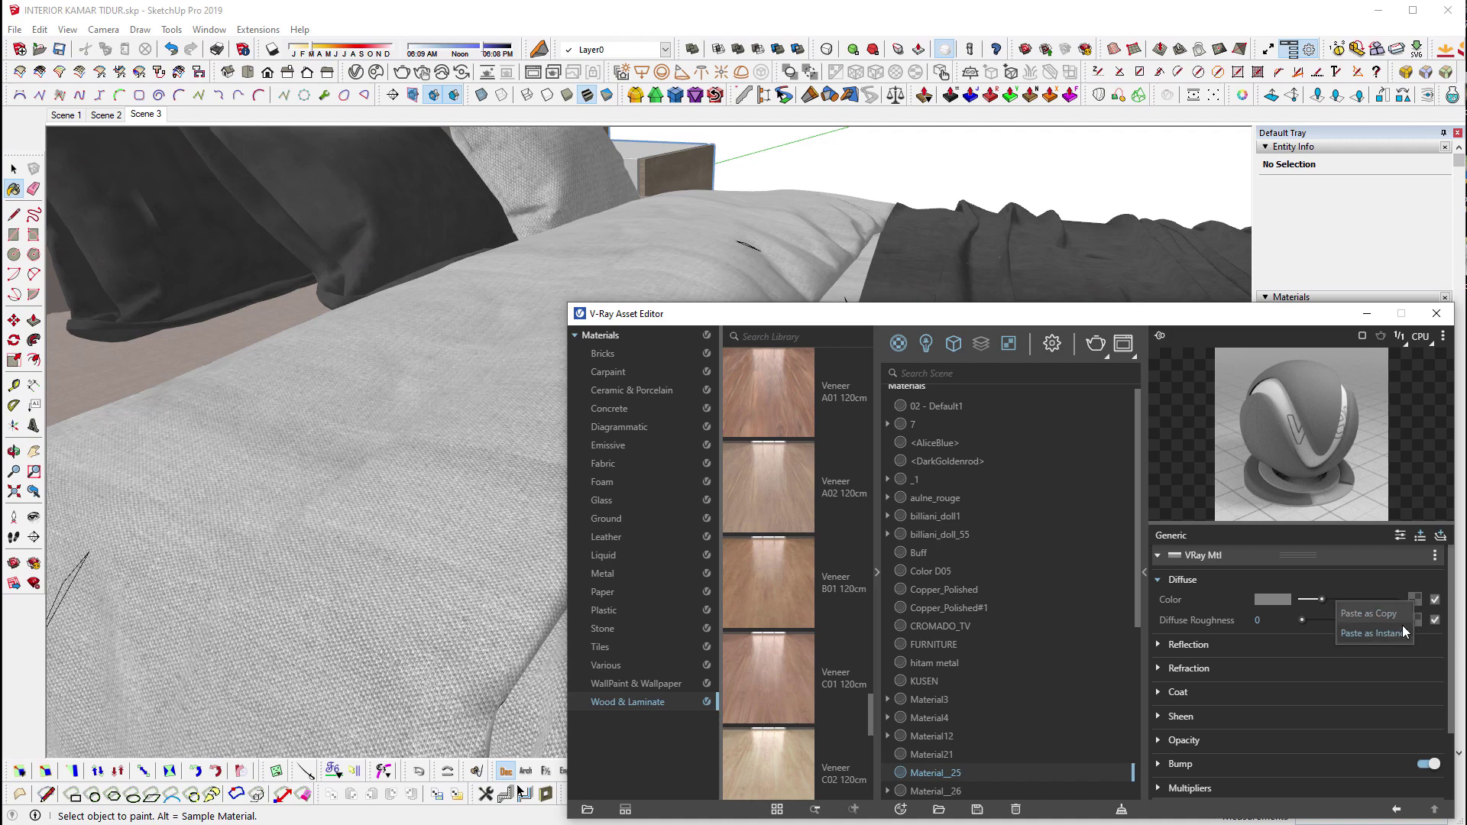
pyautogui.click(1396, 621)
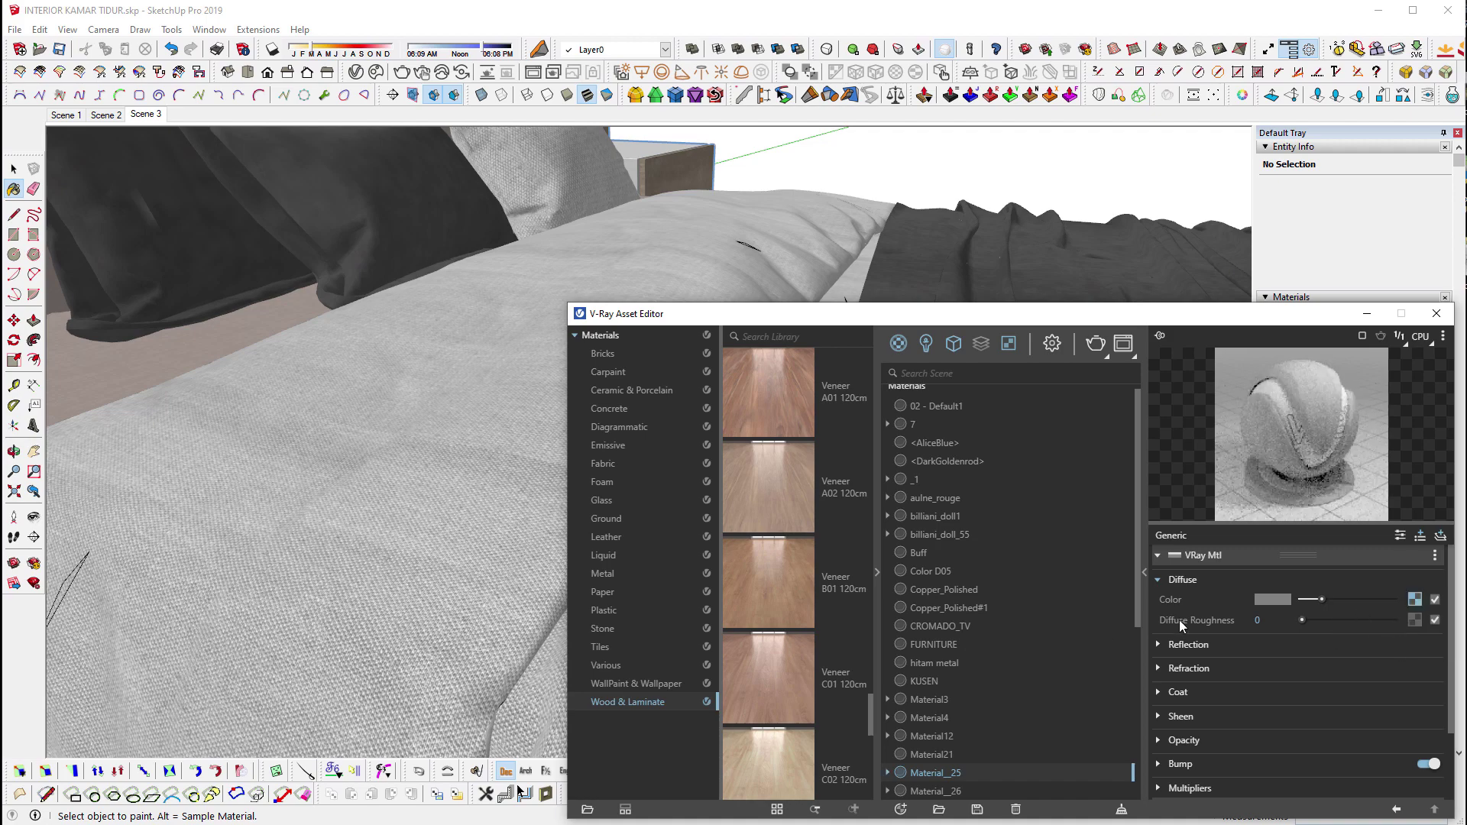
# Paste the same fabric texture in as the Bump Map.
pyautogui.moveTo(442, 599); pyautogui.dragTo(461, 417, button='middle')
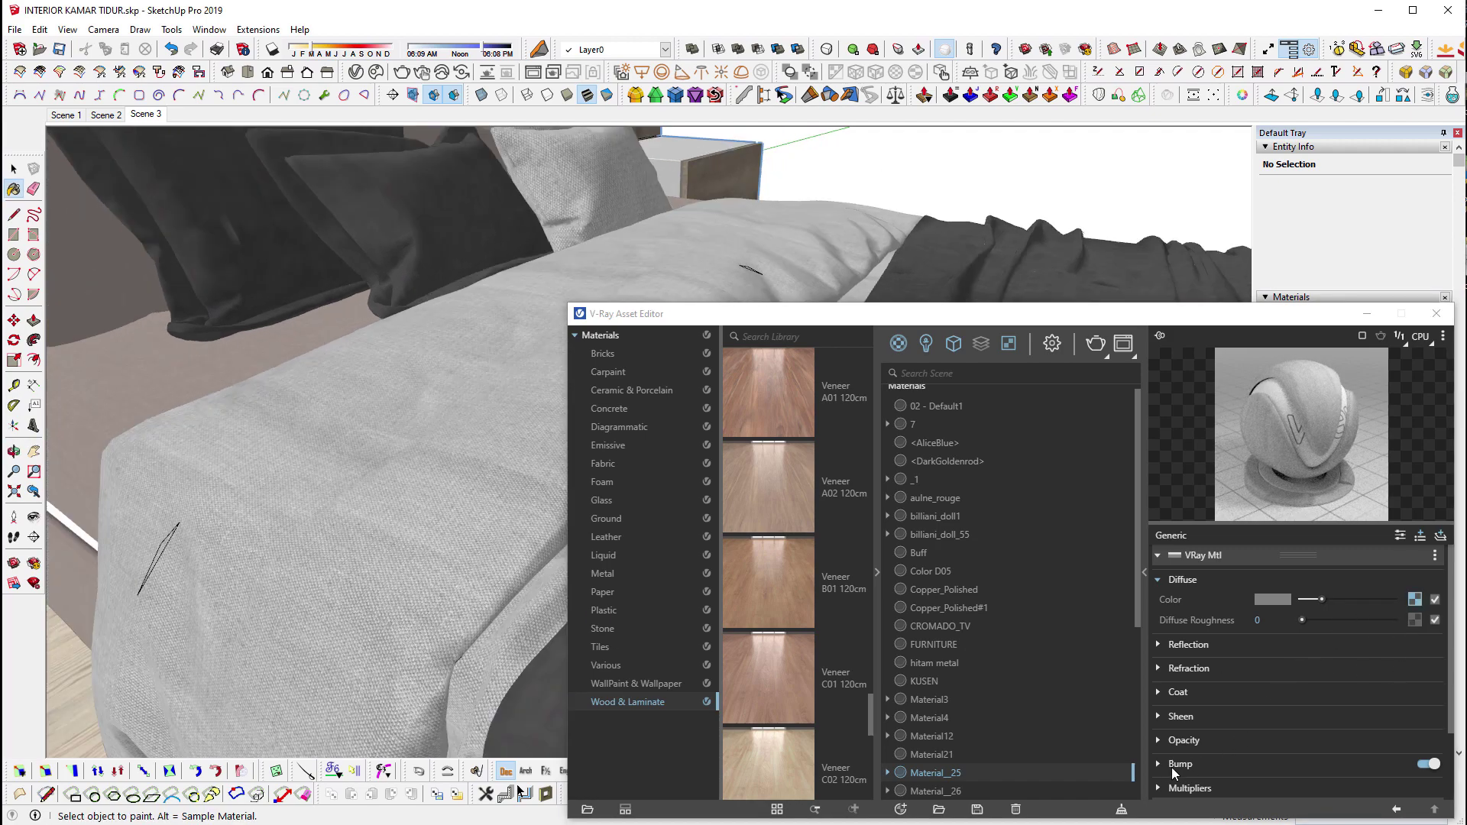
pyautogui.click(1249, 764)
pyautogui.scroll(-2, 1249, 758)
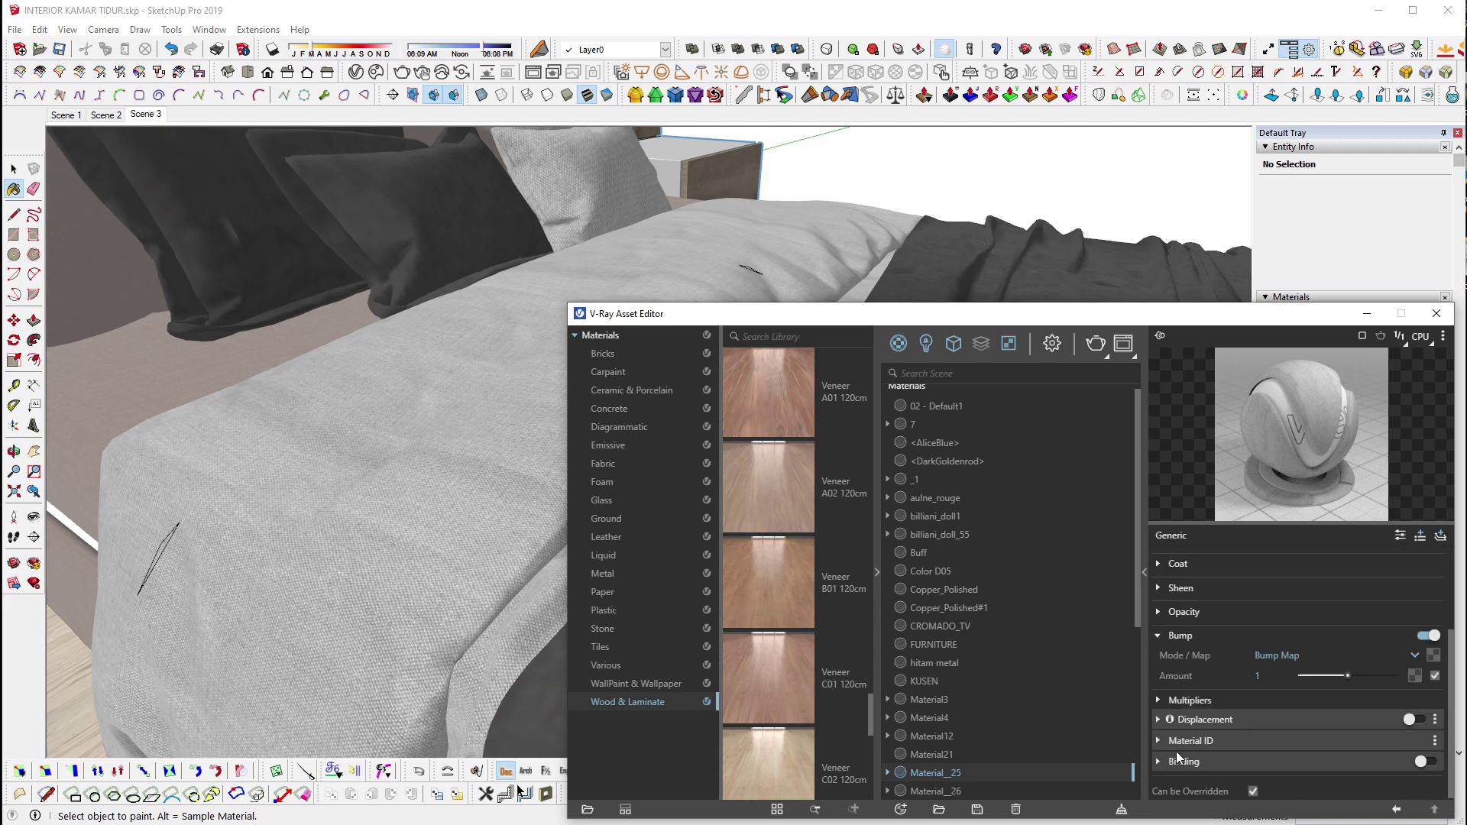
pyautogui.click(1416, 655)
pyautogui.click(1344, 672)
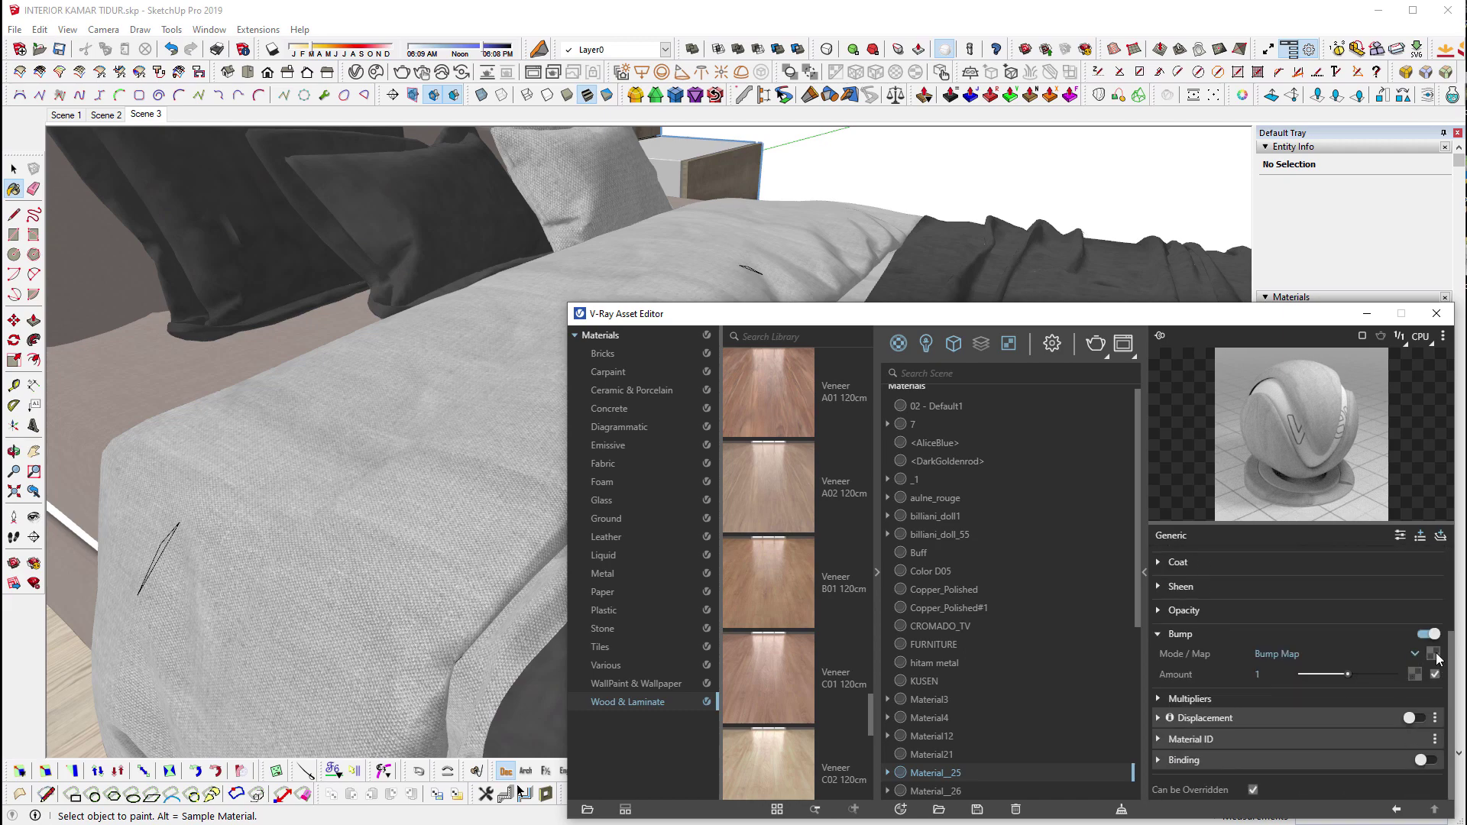
pyautogui.rightClick(1434, 655)
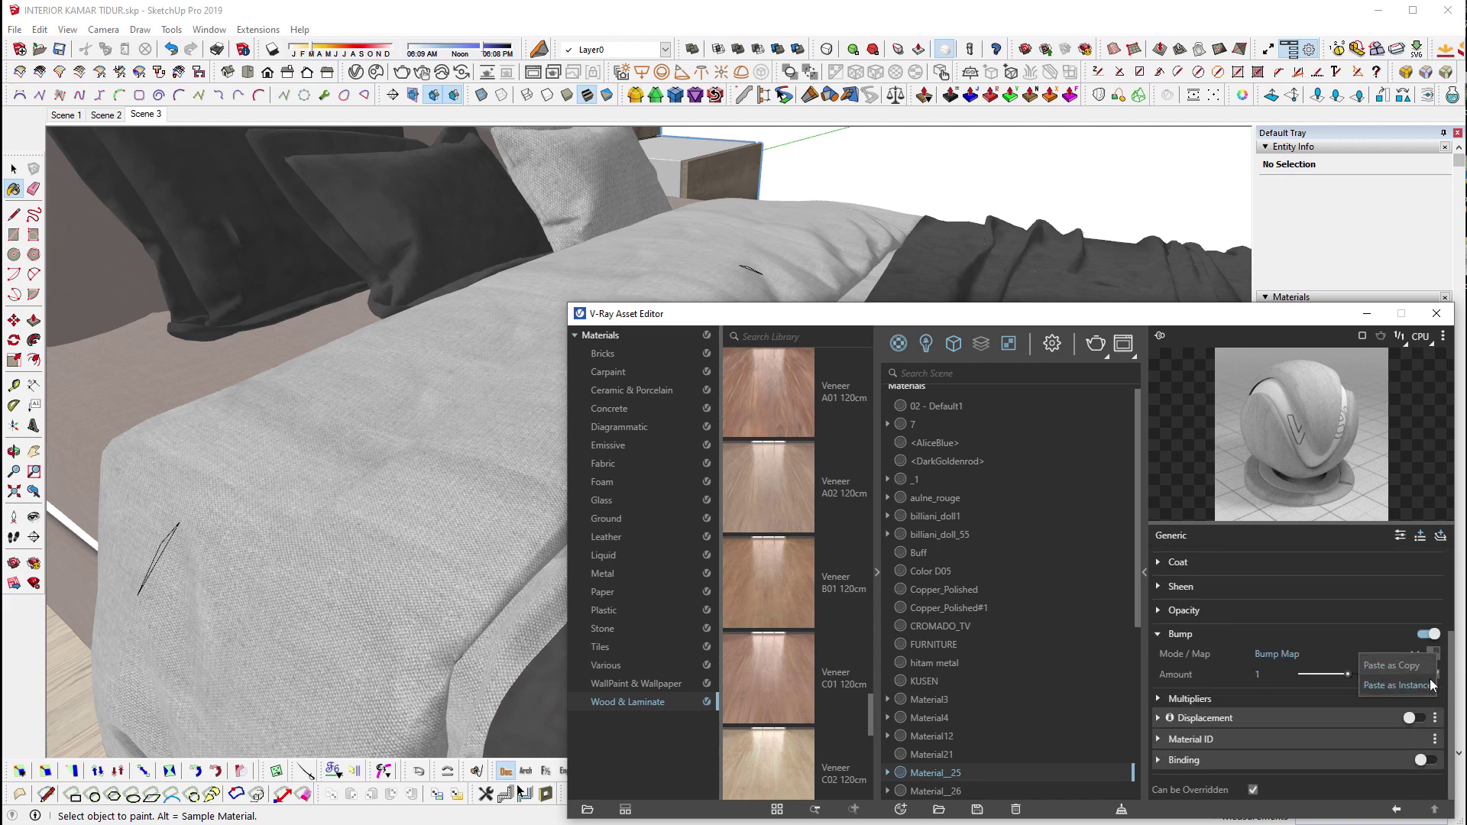
pyautogui.click(1405, 685)
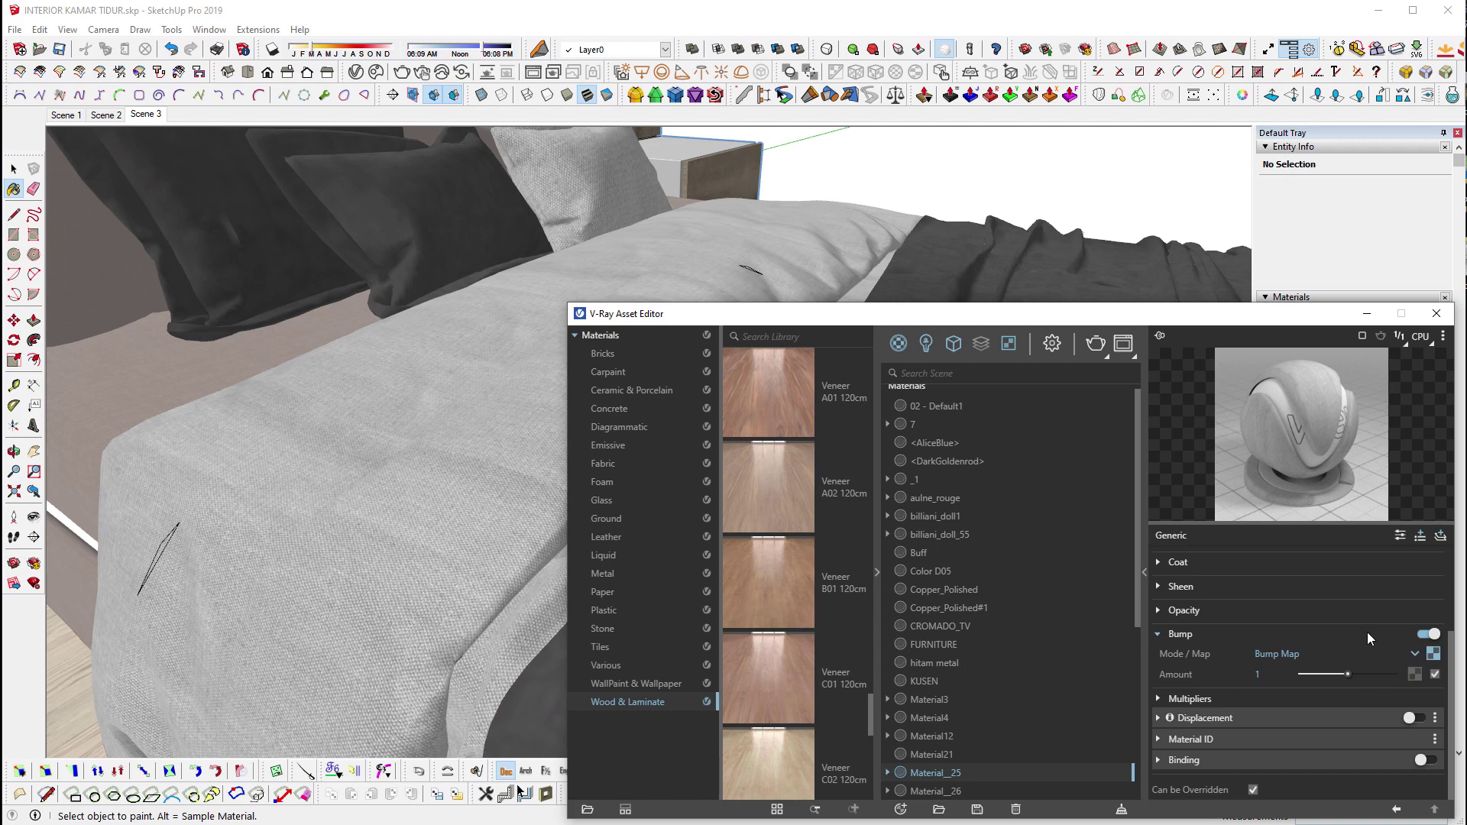
# Set reflection glossiness to 0.7 and lighten the sheen colour to light grey.
pyautogui.scroll(3, 1305, 614)
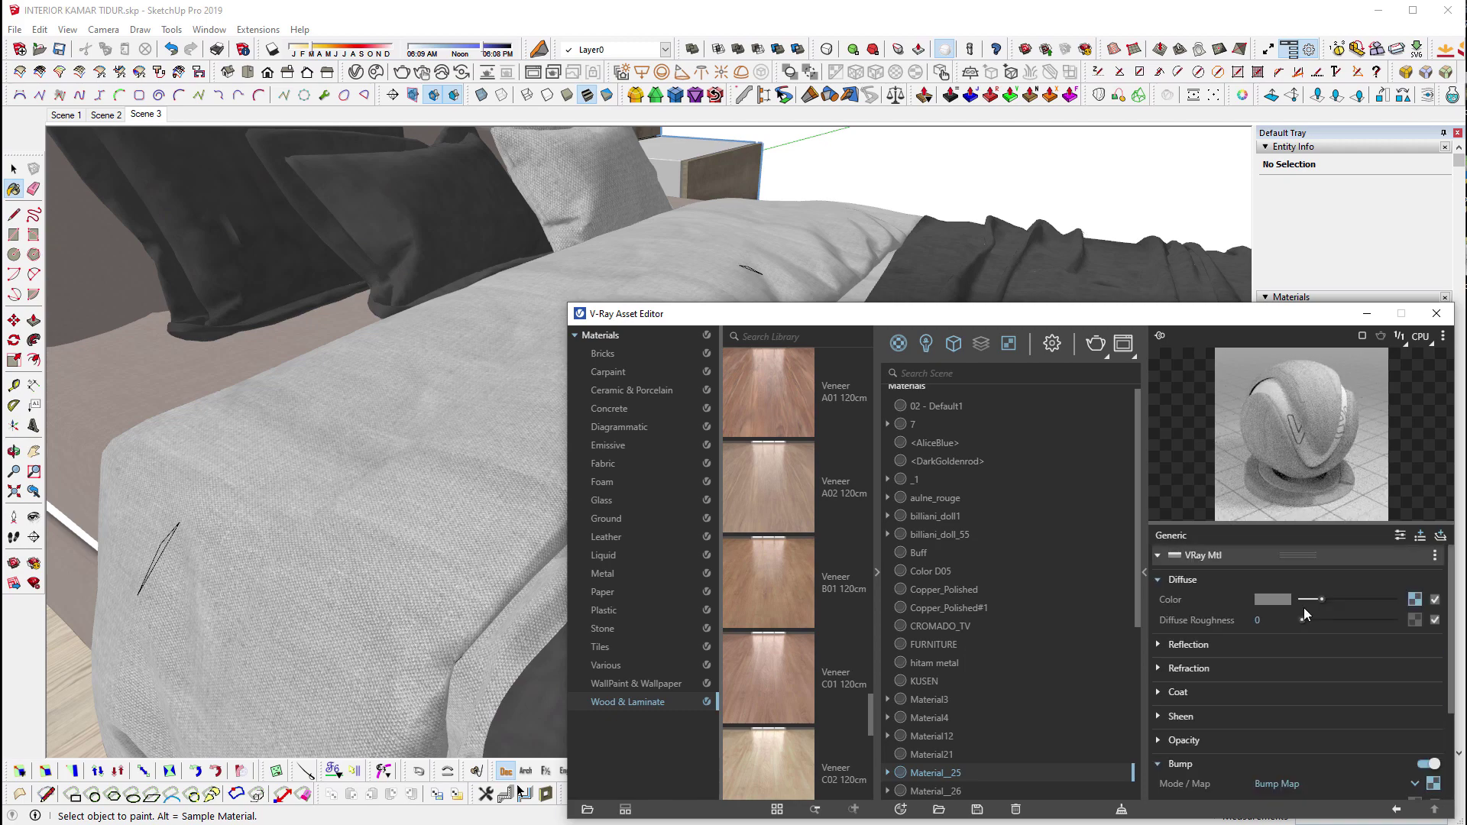
pyautogui.click(1189, 646)
pyautogui.moveTo(1395, 684); pyautogui.dragTo(1366, 683)
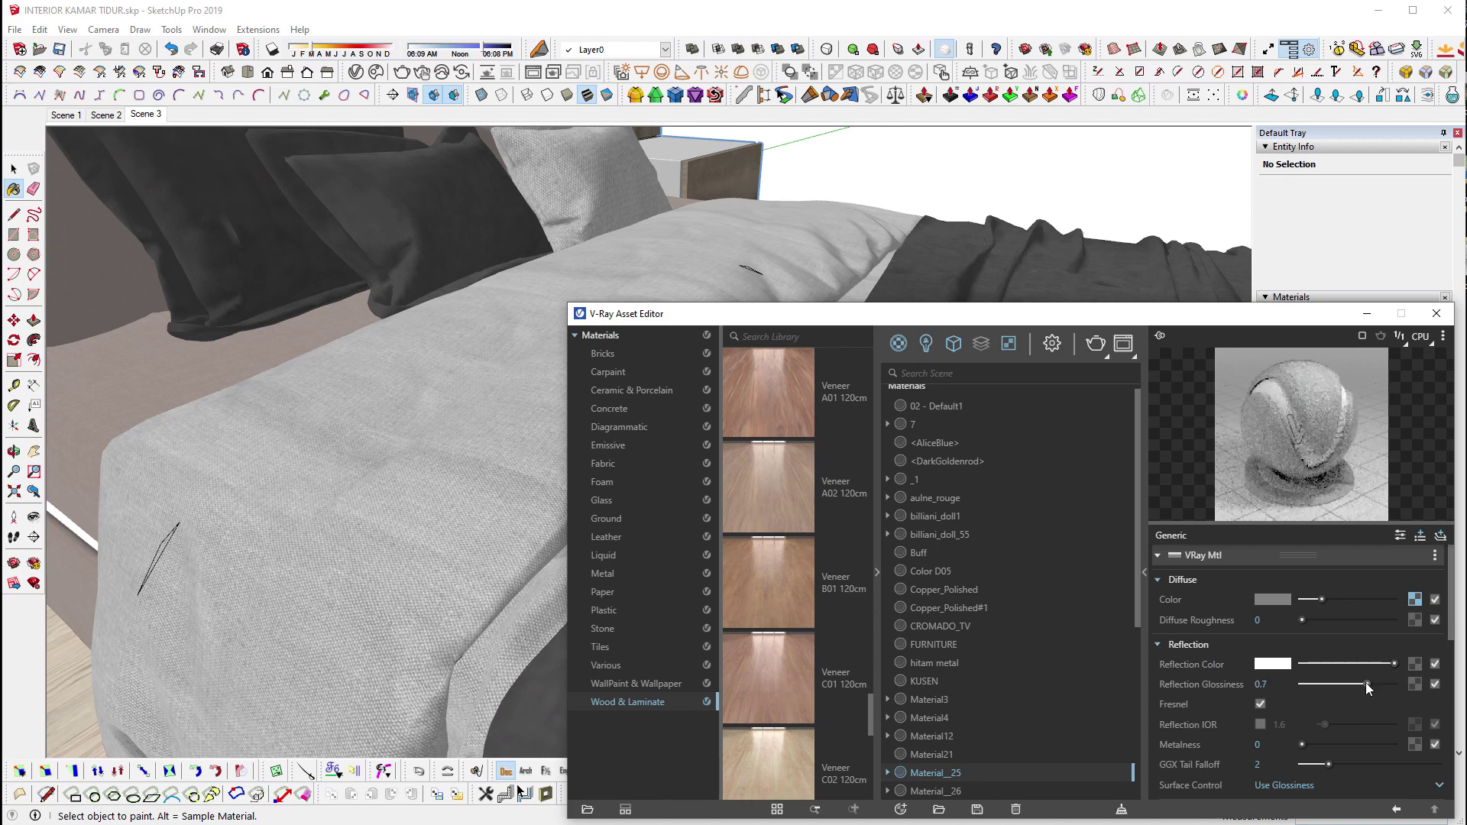
pyautogui.scroll(-3, 1177, 691)
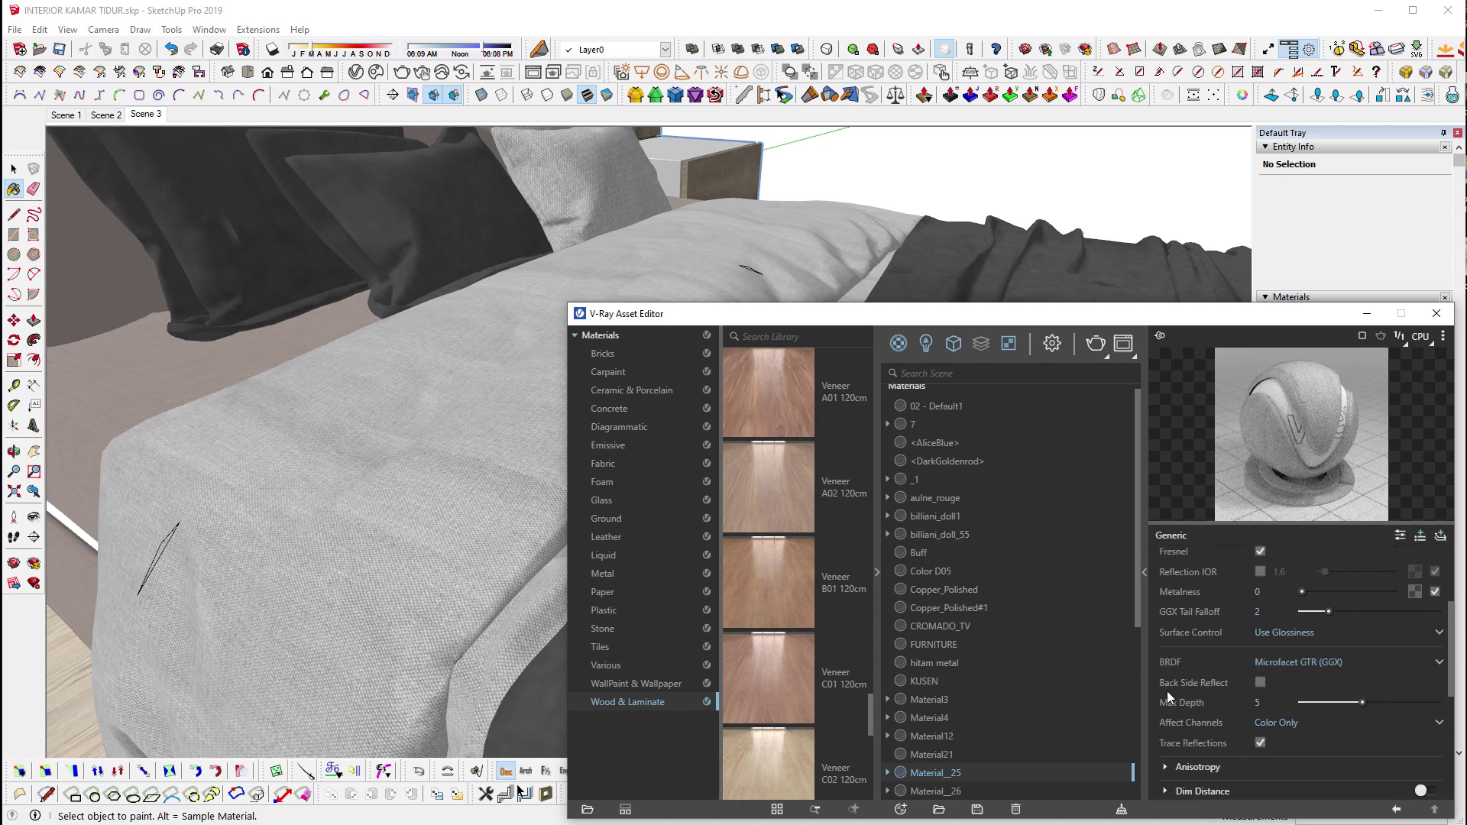
pyautogui.scroll(-1, 1209, 679)
pyautogui.scroll(-1, 1223, 681)
pyautogui.scroll(-1, 1223, 682)
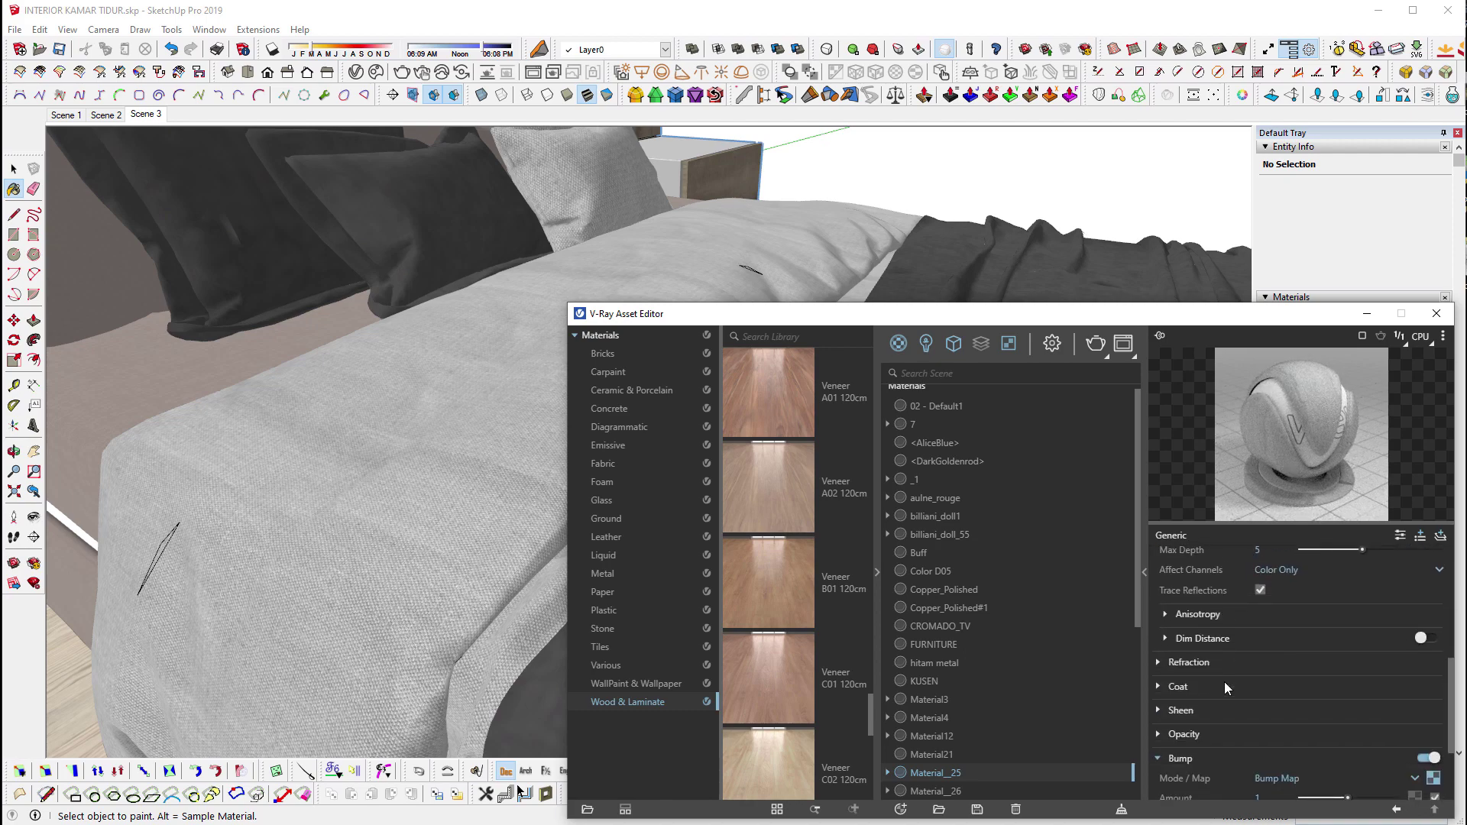
pyautogui.click(1181, 711)
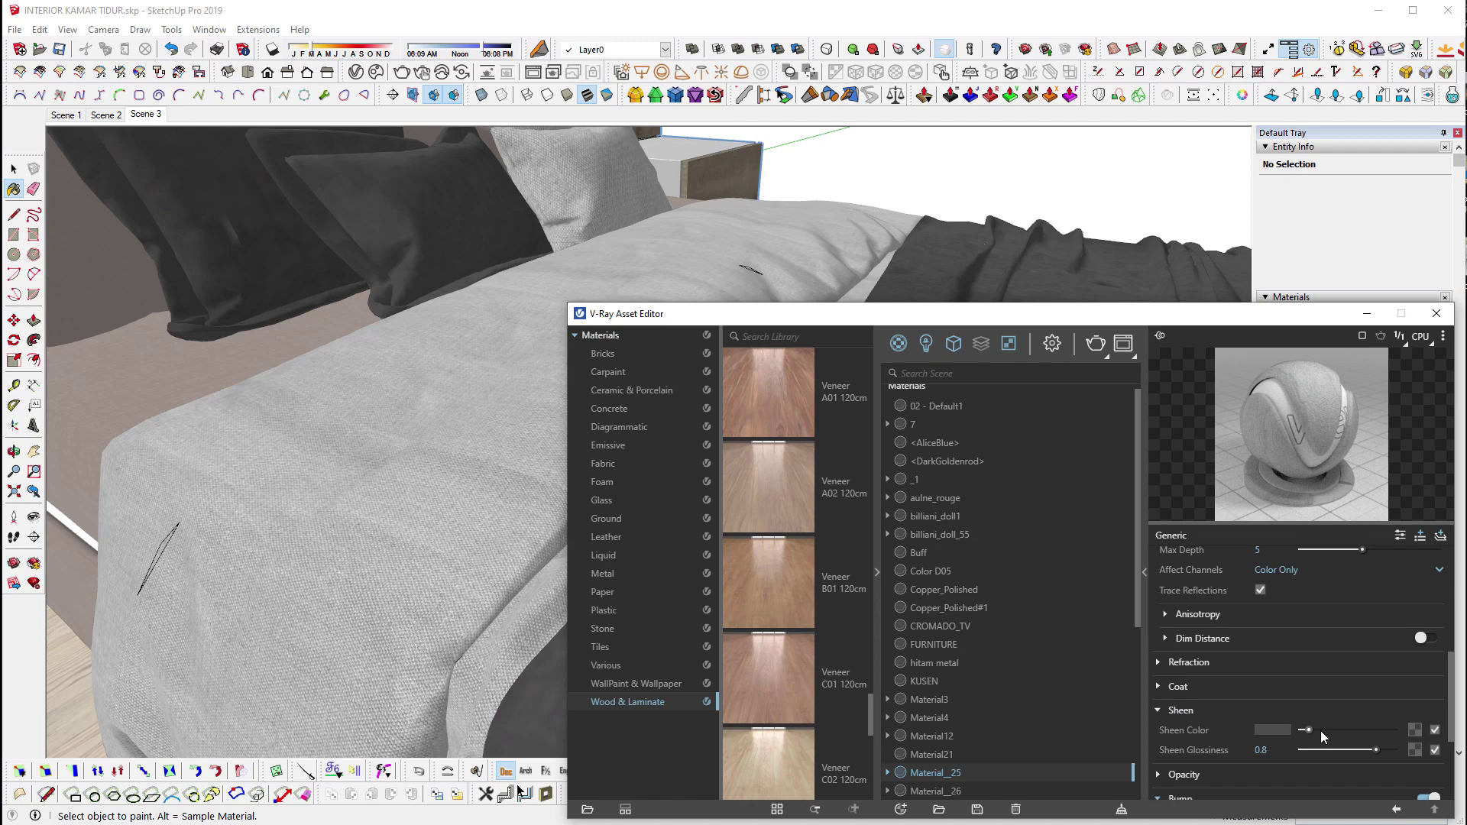
pyautogui.moveTo(1321, 731); pyautogui.dragTo(1336, 732)
pyautogui.moveTo(377, 524)
pyautogui.mouseDown(button='middle')
pyautogui.moveTo(353, 258)
pyautogui.moveTo(437, 382)
pyautogui.mouseUp(button='middle')
# Enter the pillow group and select all faces of both dark pillows.
pyautogui.press('space')
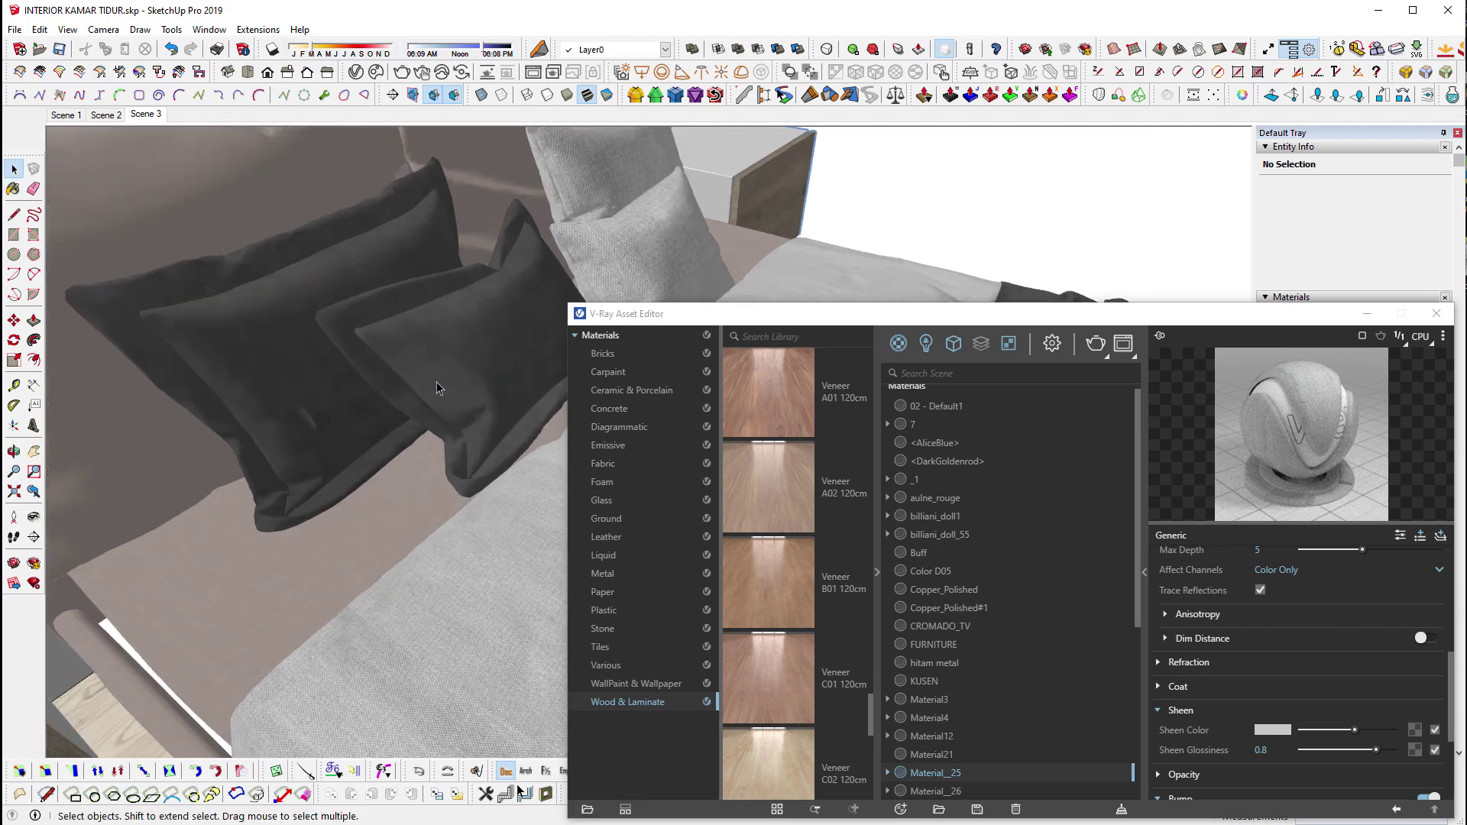
pyautogui.click(437, 382)
pyautogui.doubleClick(437, 382)
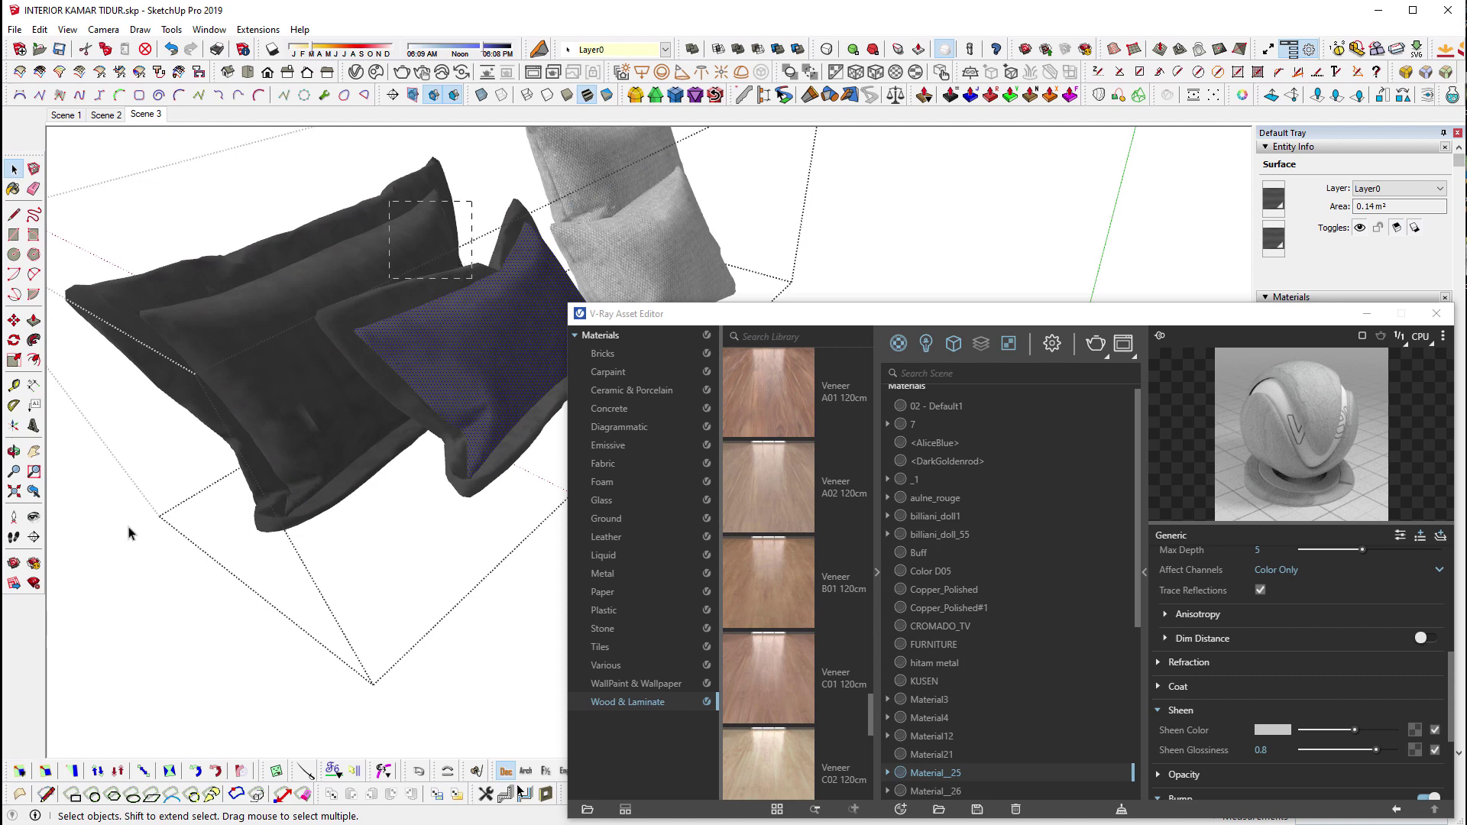
pyautogui.hotkey('ctrl', 'a')
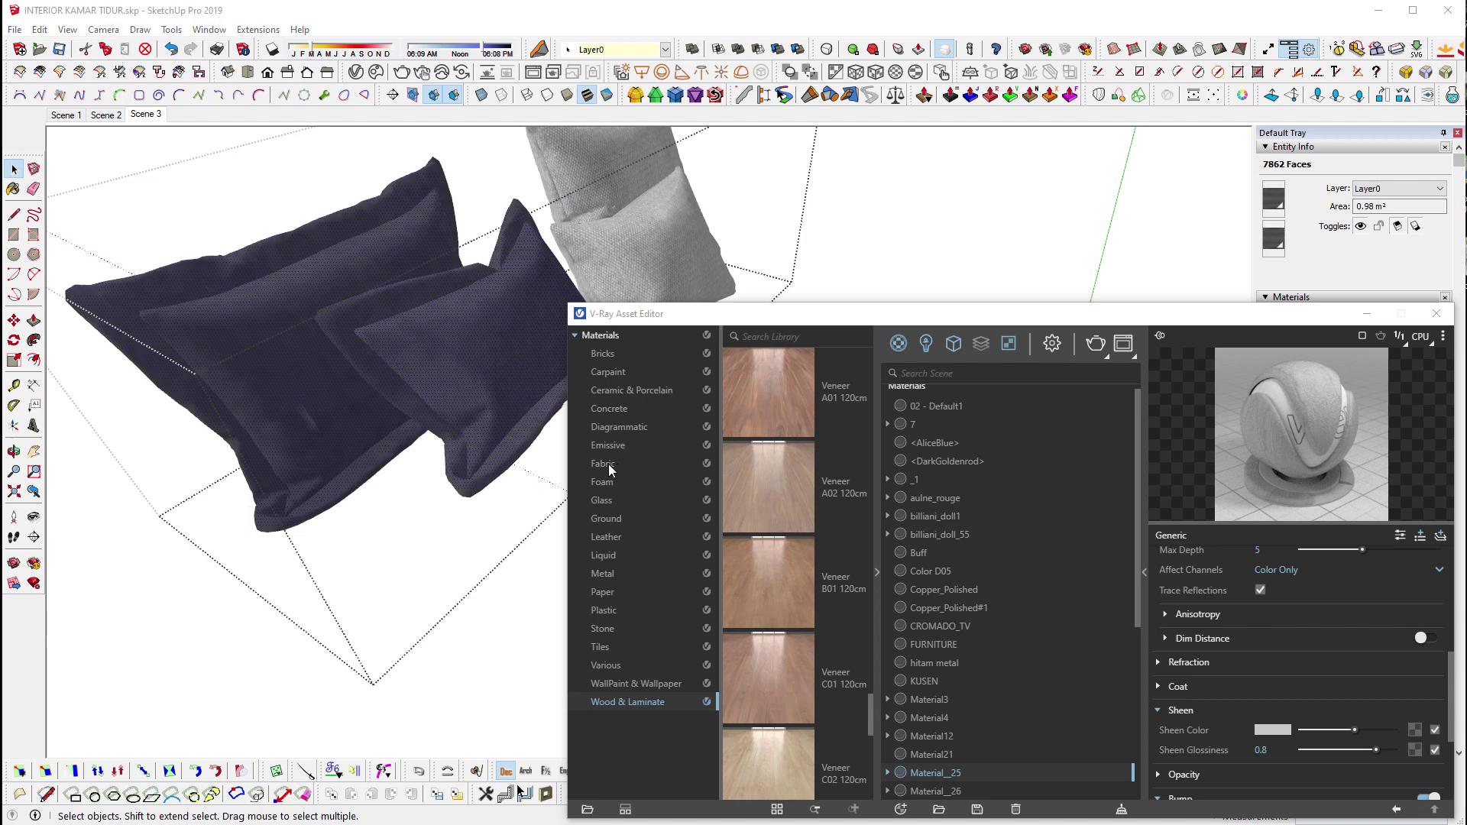
# Apply Fabric A03 DarkGray from the V-Ray Fabric library to the selected pillows.
pyautogui.click(611, 465)
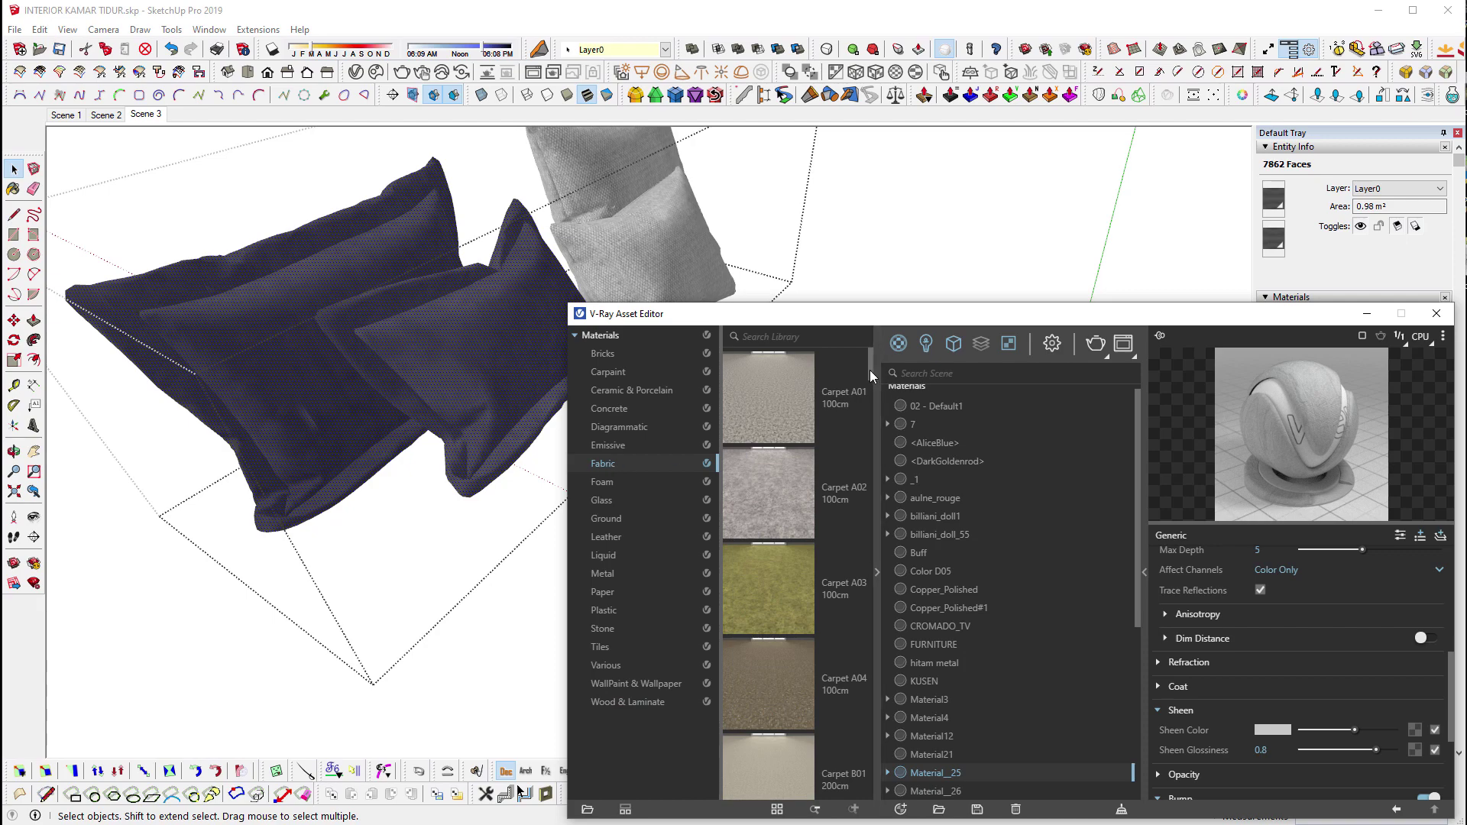
pyautogui.moveTo(869, 369); pyautogui.dragTo(869, 488)
pyautogui.rightClick(794, 493)
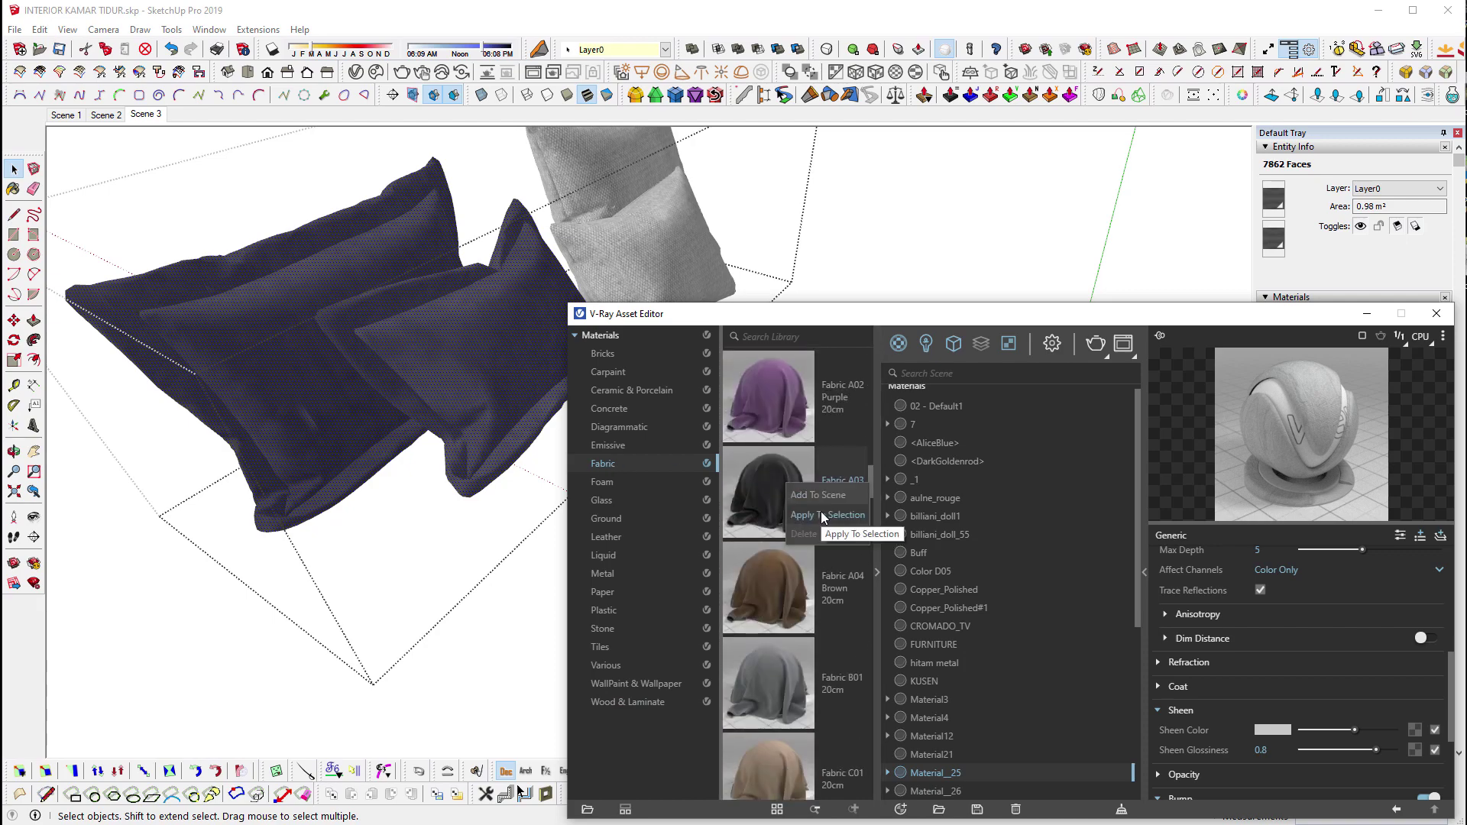
pyautogui.click(818, 505)
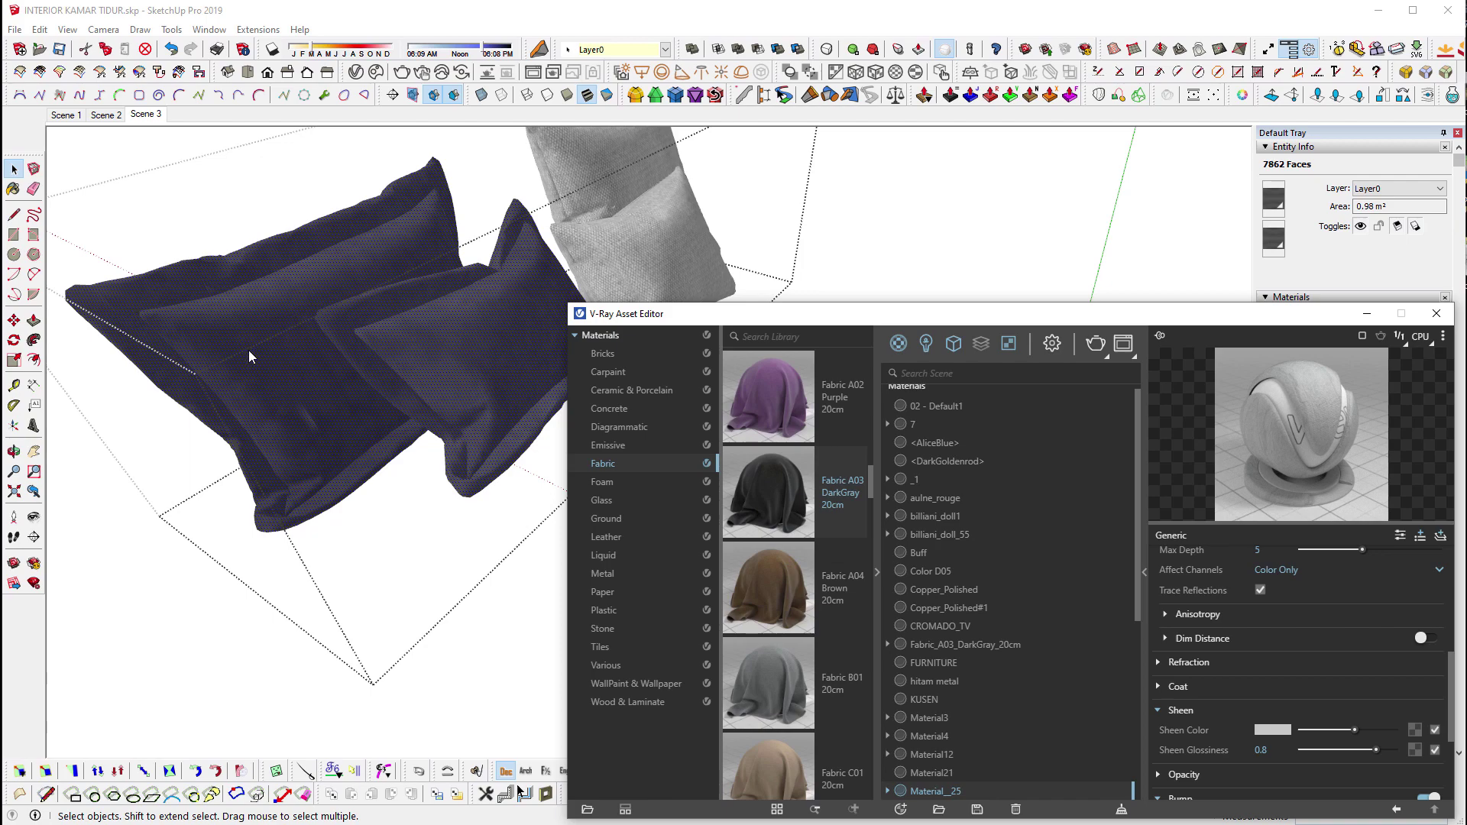
pyautogui.moveTo(249, 350)
pyautogui.mouseDown(button='middle')
pyautogui.moveTo(548, 410)
pyautogui.moveTo(469, 248)
pyautogui.mouseUp(button='middle')
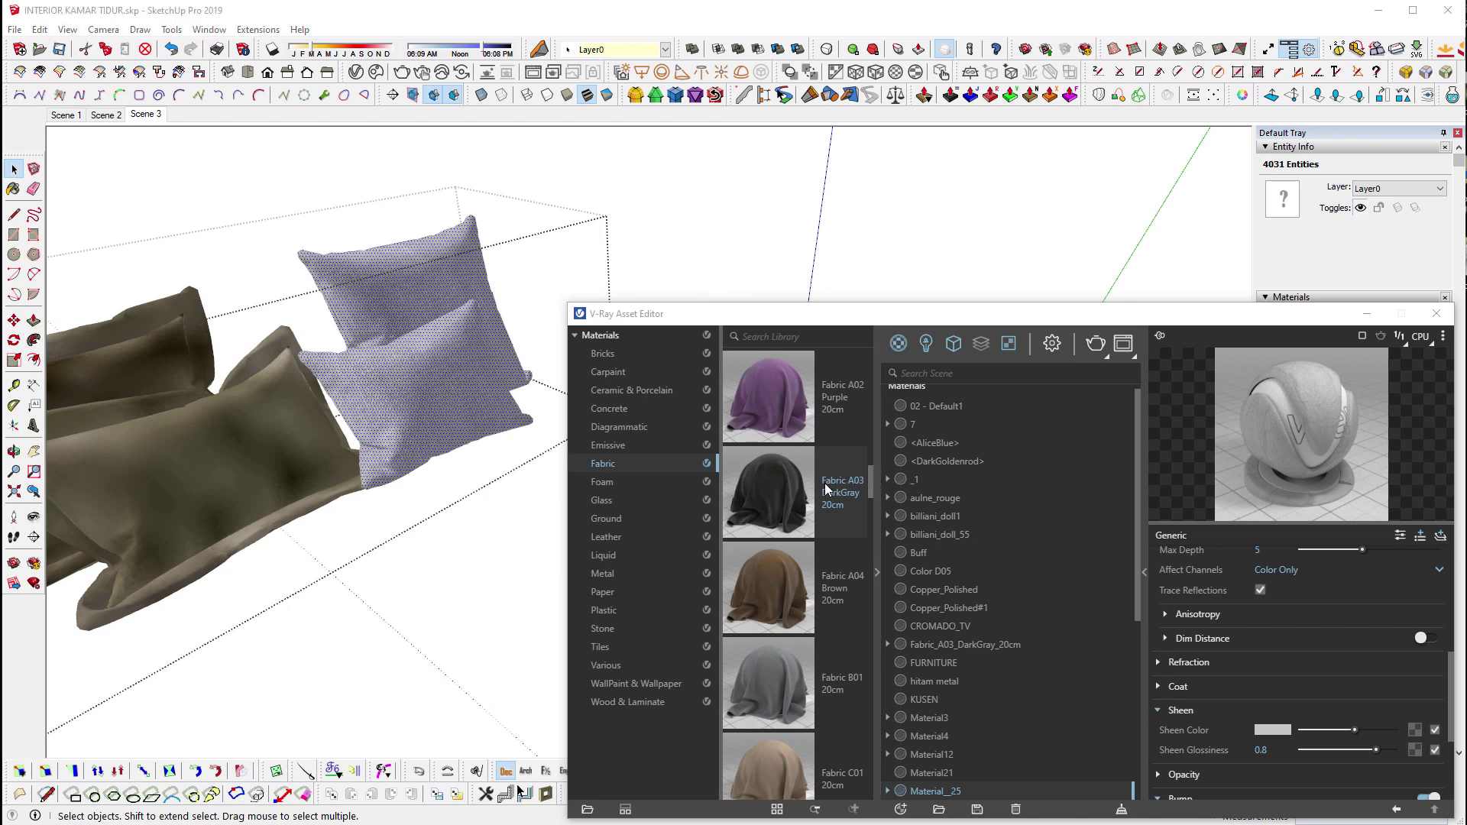
pyautogui.moveTo(419, 453); pyautogui.dragTo(489, 459, button='middle')
pyautogui.scroll(5, 736, 468)
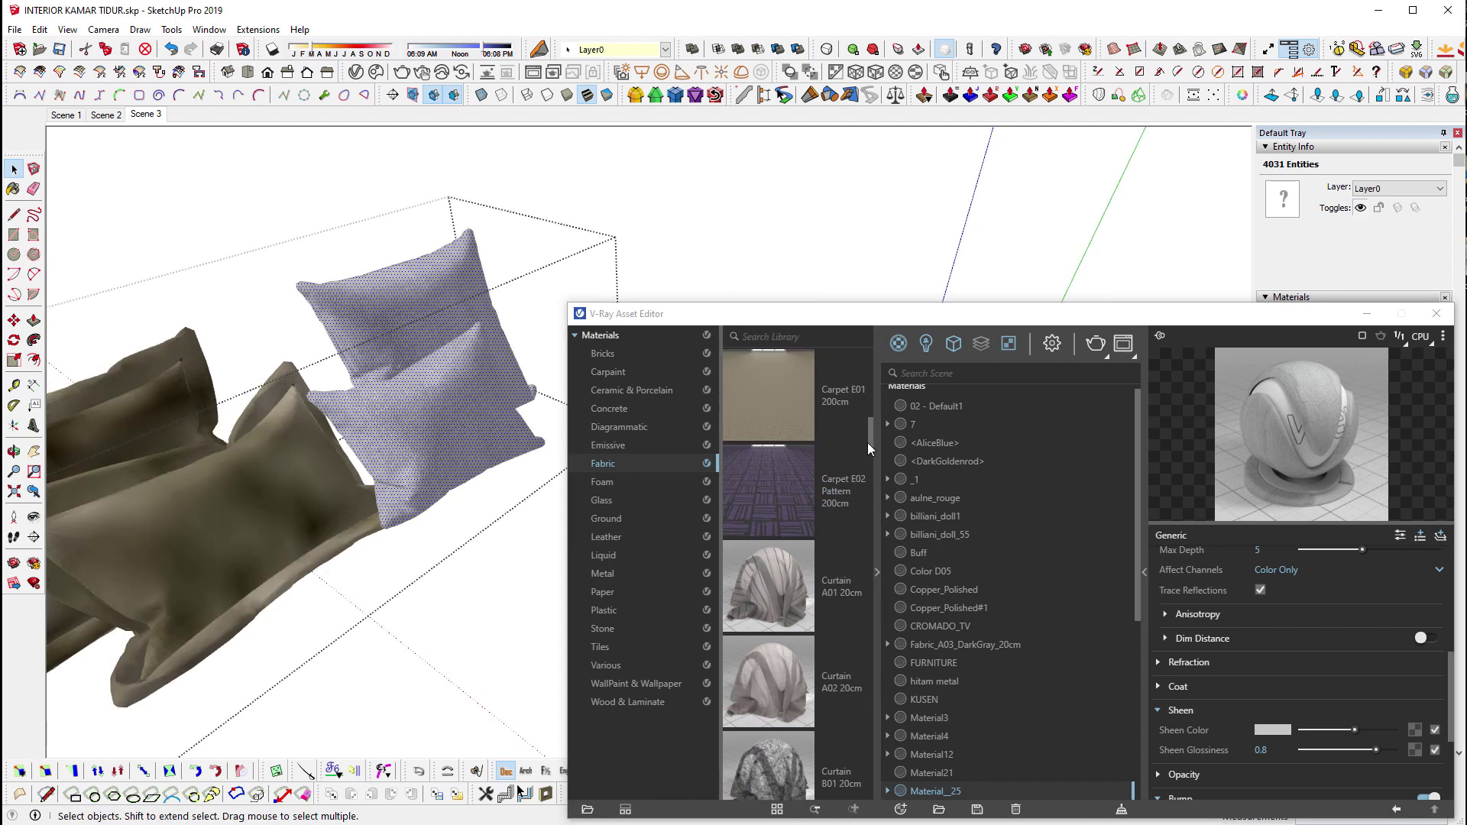
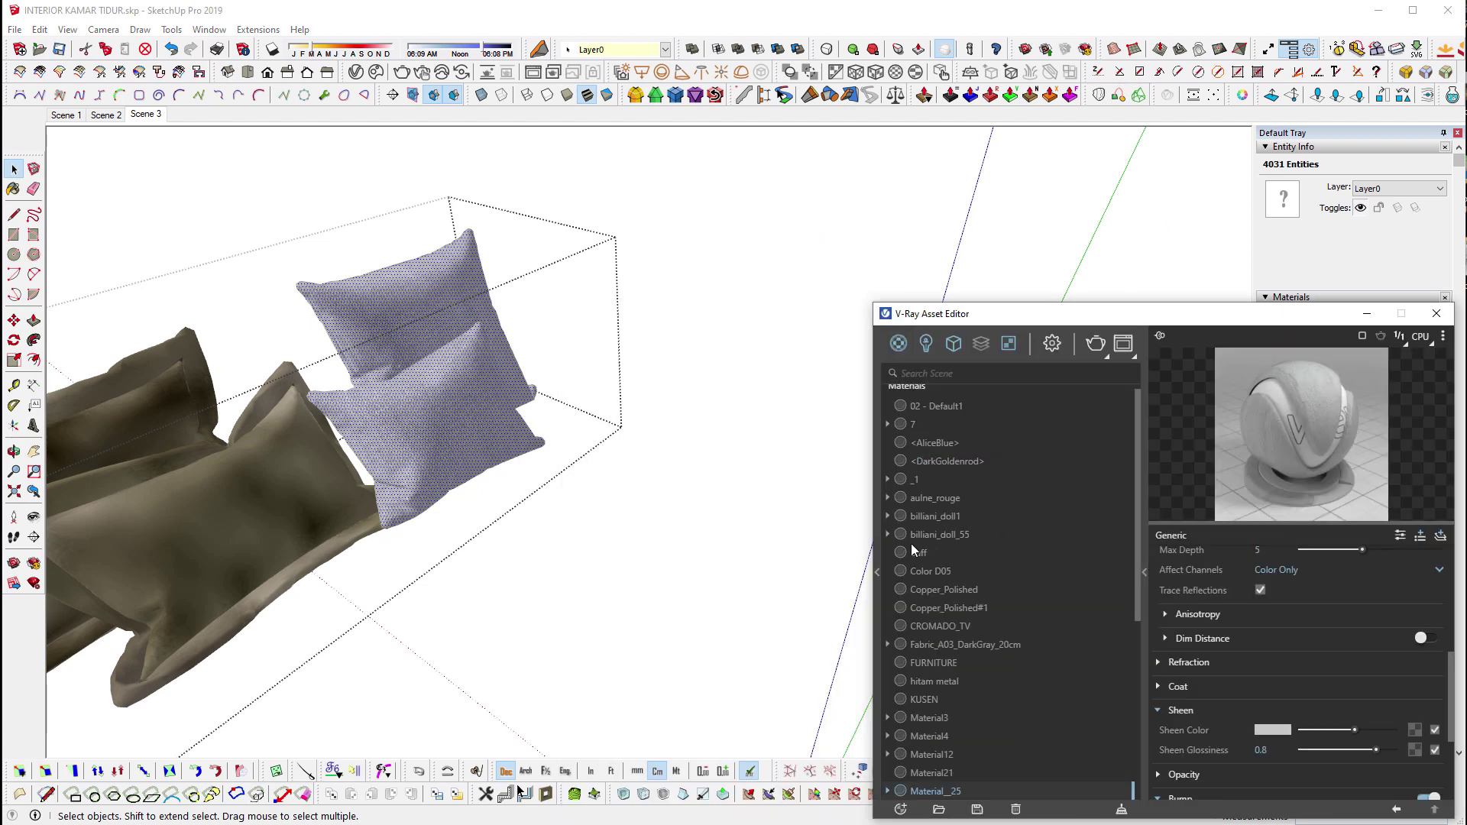
# Expand the V-Ray material library and scroll the Fabric category to the Velvet/Wool materials.
pyautogui.click(877, 571)
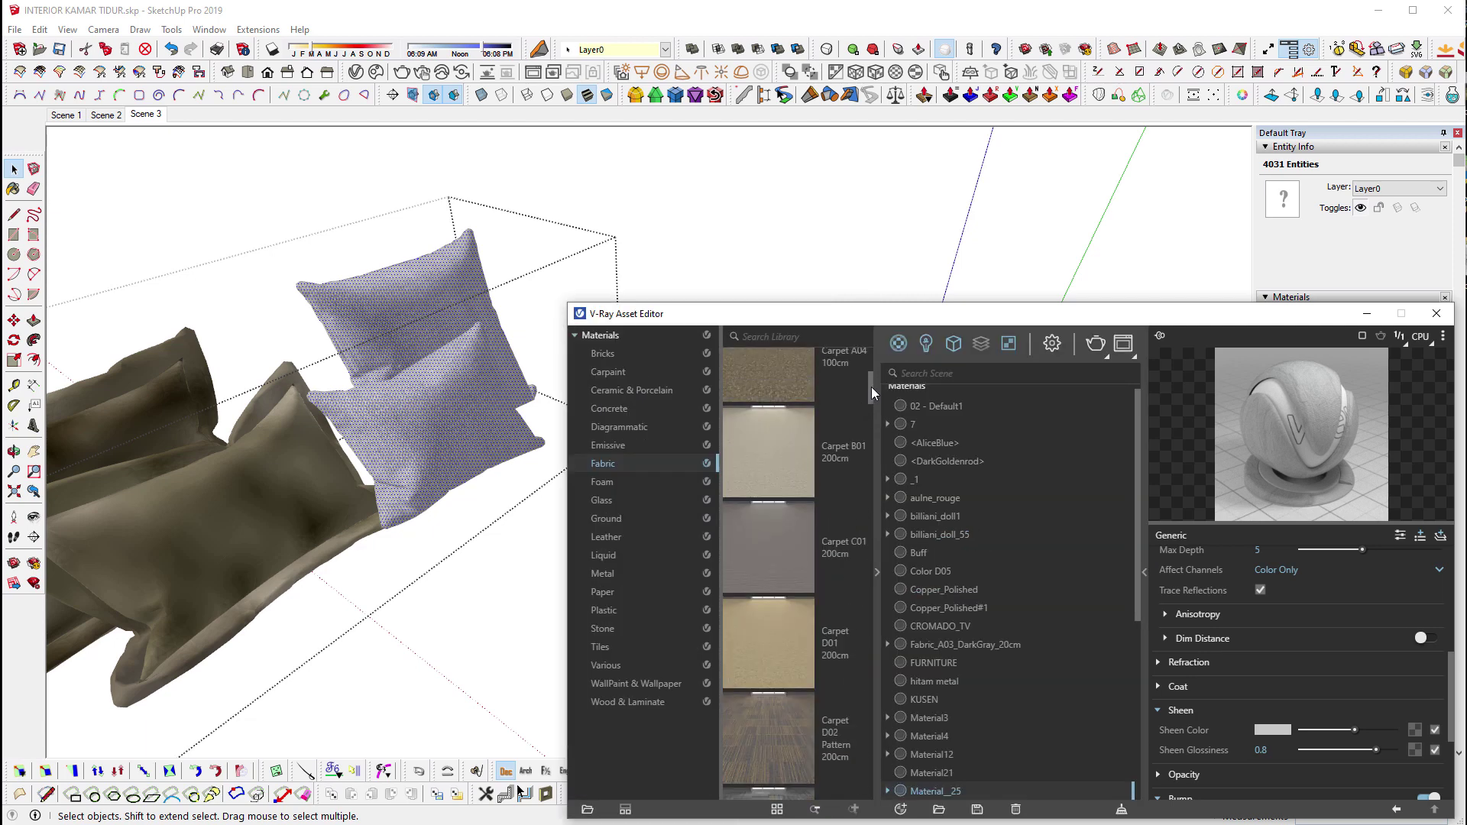
pyautogui.scroll(-5, 870, 382)
pyautogui.moveTo(874, 478)
pyautogui.mouseDown()
pyautogui.moveTo(895, 602)
pyautogui.moveTo(886, 799)
pyautogui.mouseUp()
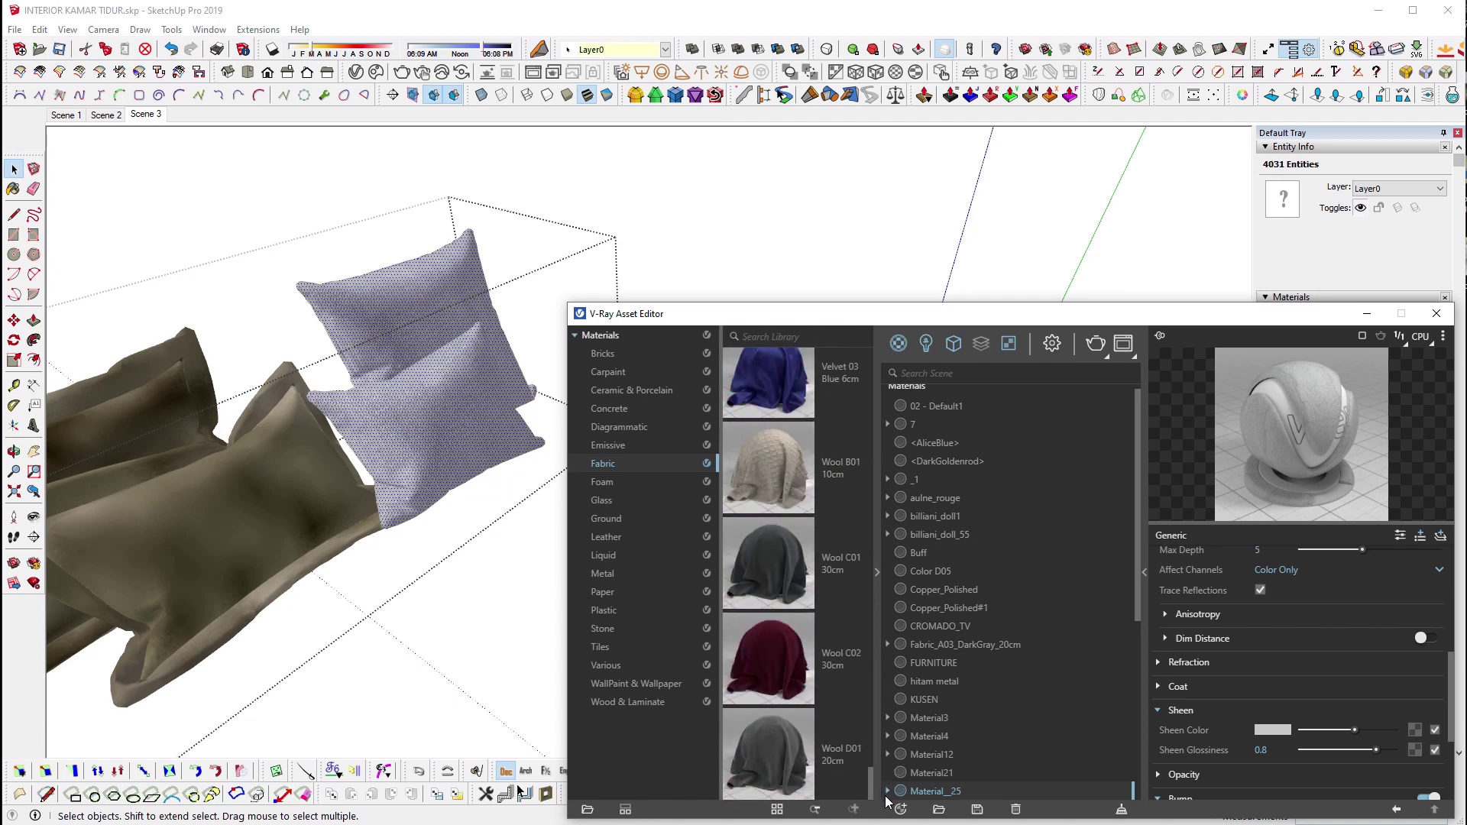
# Inspect the lavender pillows with the paint tool, then orbit out to the whole bed.
pyautogui.moveTo(364, 419)
pyautogui.mouseDown(button='middle')
pyautogui.moveTo(341, 386)
pyautogui.moveTo(436, 431)
pyautogui.mouseUp(button='middle')
pyautogui.press('b')
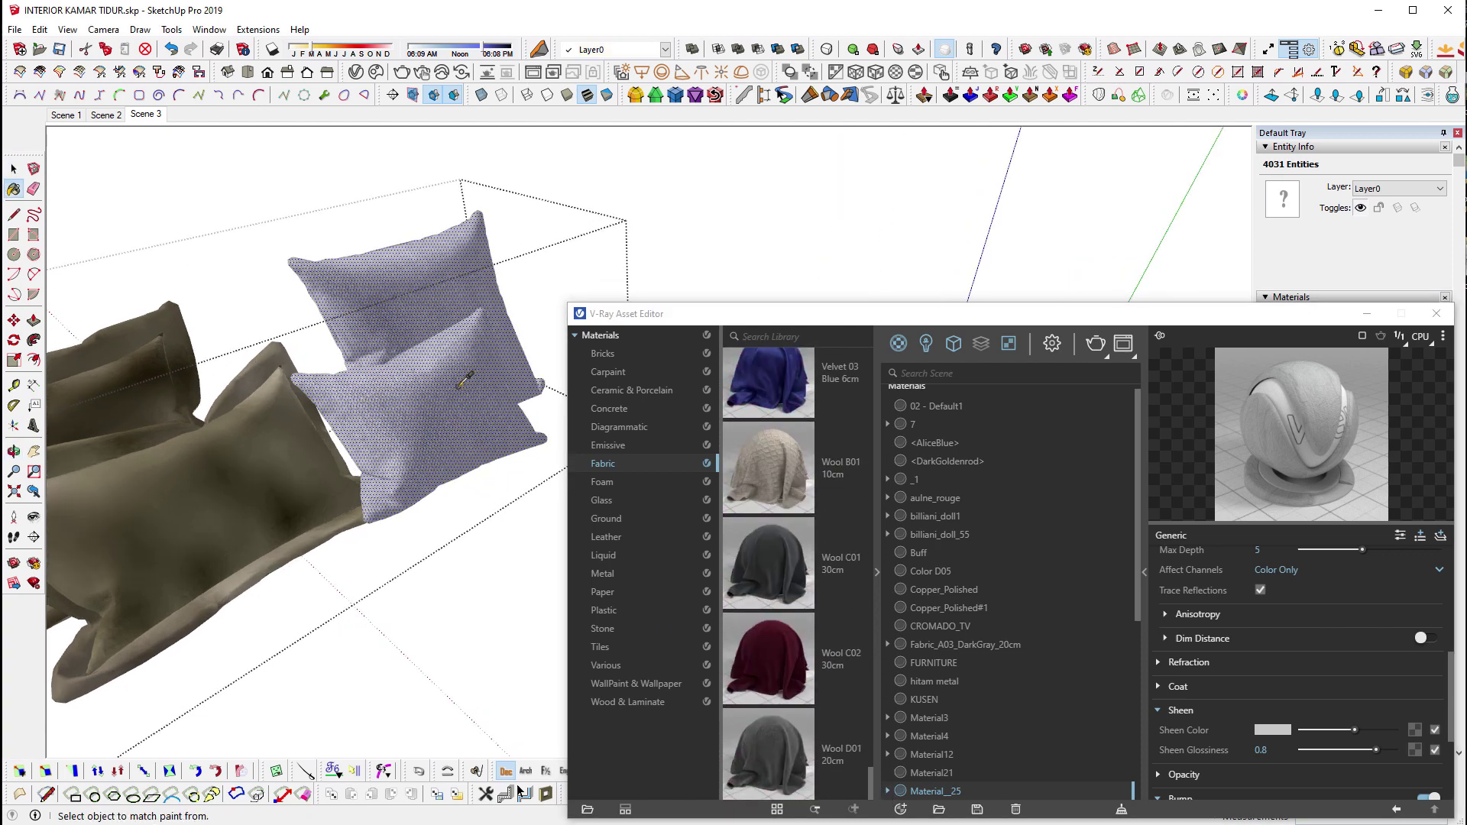
pyautogui.scroll(5, 1338, 588)
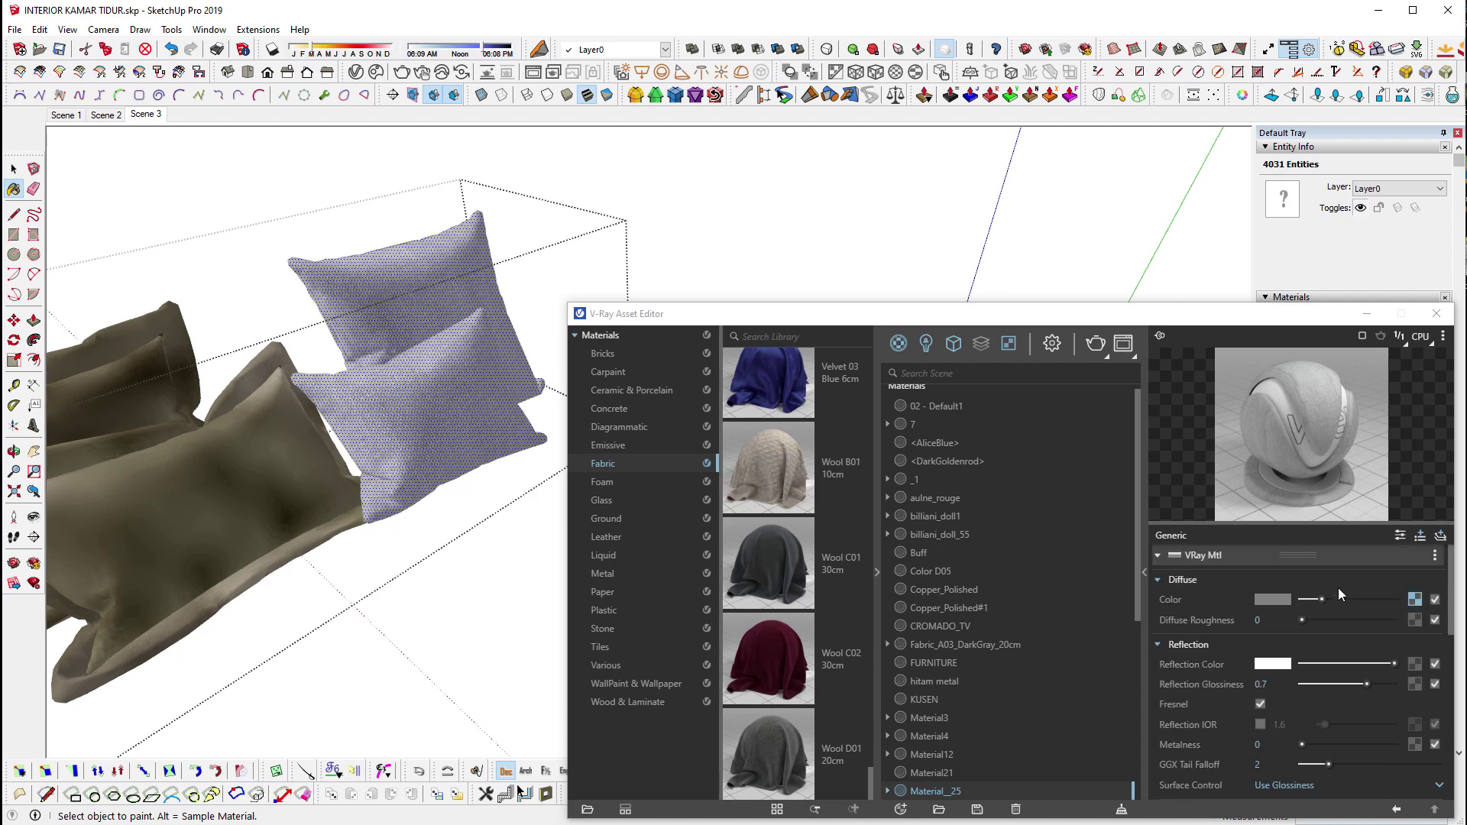
pyautogui.scroll(-1, 397, 343)
pyautogui.scroll(-1, 348, 309)
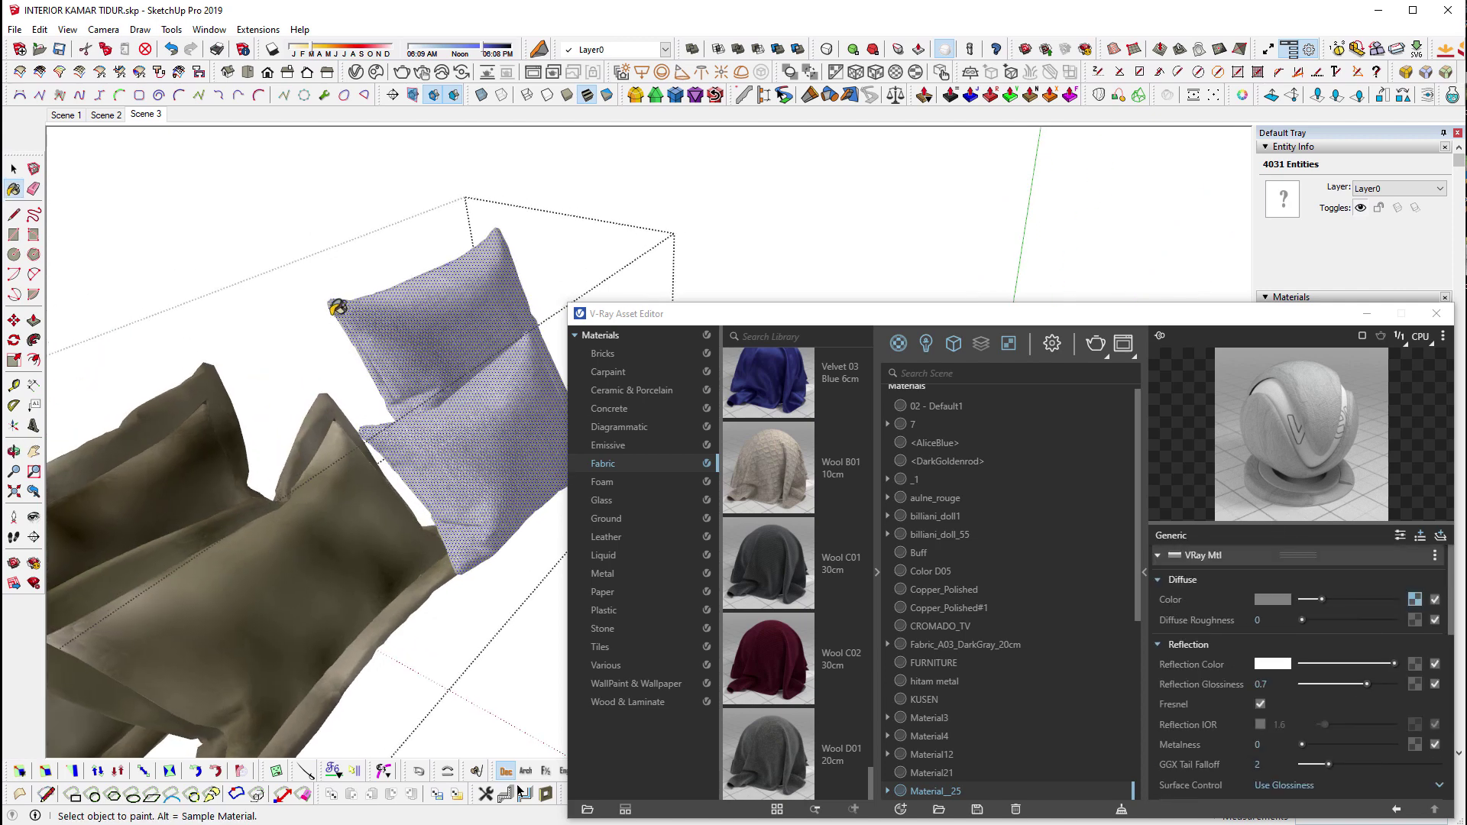
pyautogui.scroll(-1, 352, 304)
pyautogui.scroll(-1, 374, 300)
pyautogui.press('space')
pyautogui.click(505, 221)
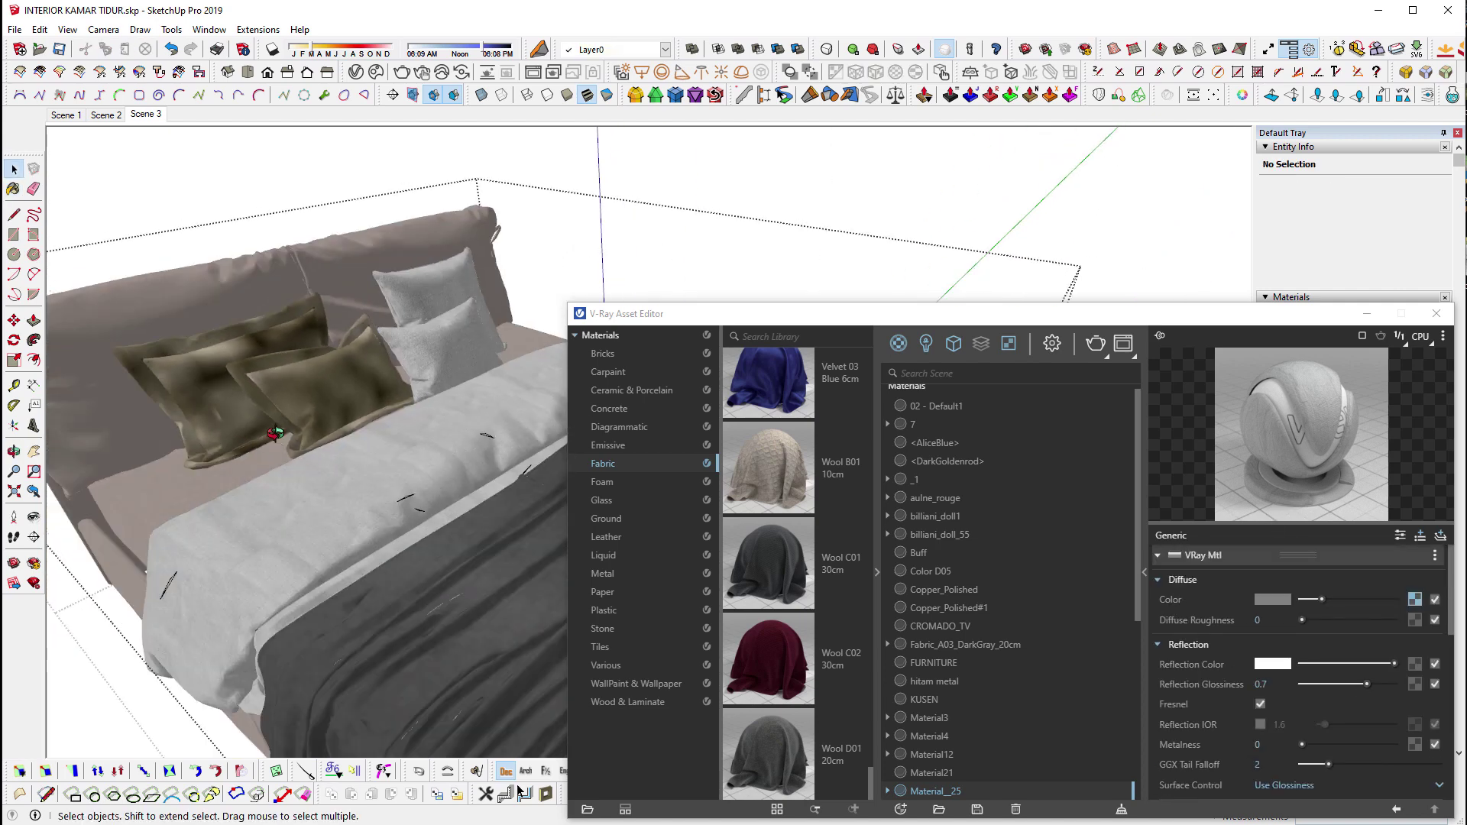
pyautogui.moveTo(505, 220); pyautogui.dragTo(269, 436, button='middle')
# Select the whole headboard cover mesh and apply Fabric E01 20cm to it.
pyautogui.doubleClick(269, 436)
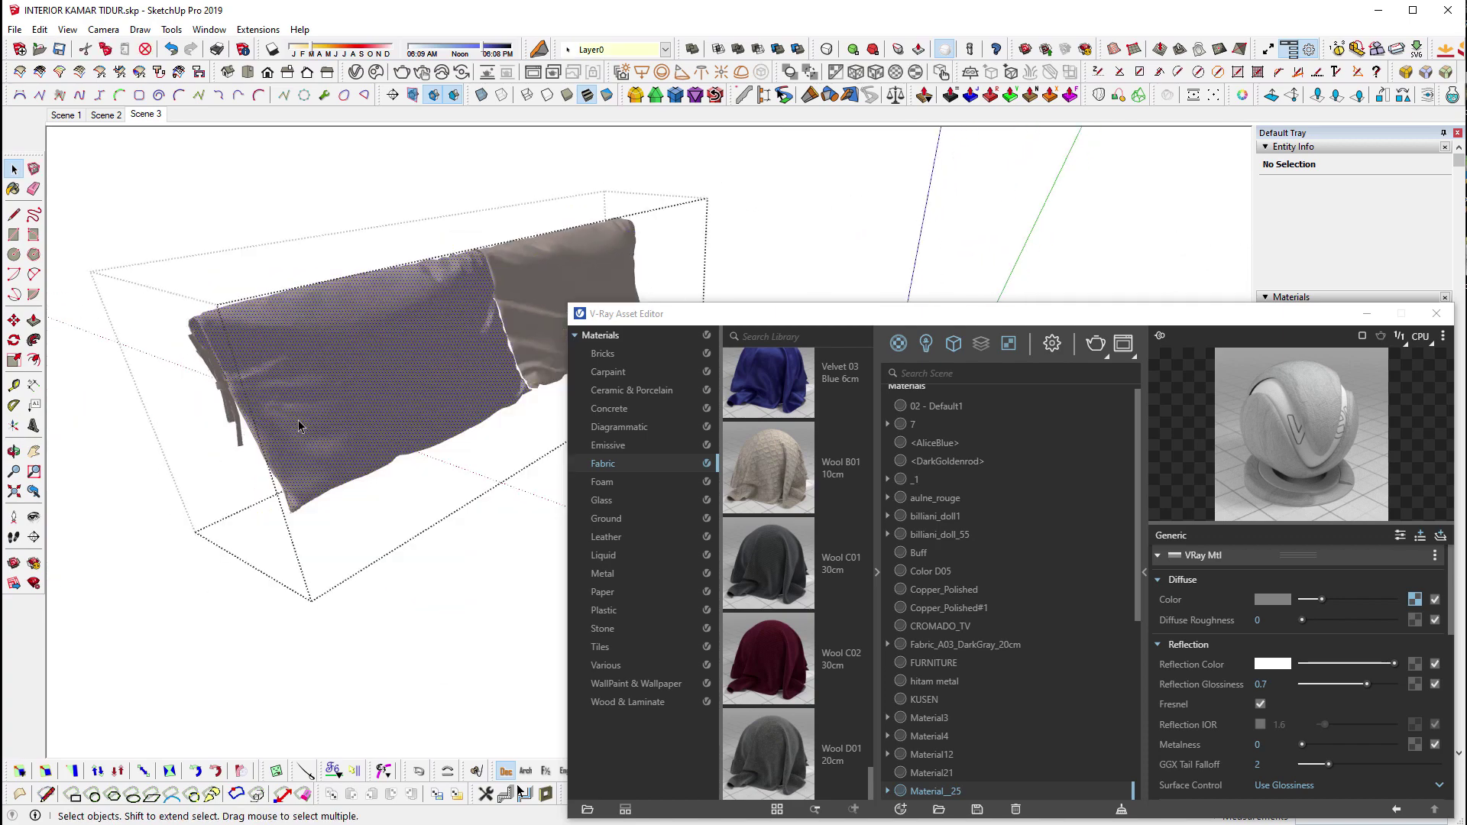
pyautogui.tripleClick(300, 425)
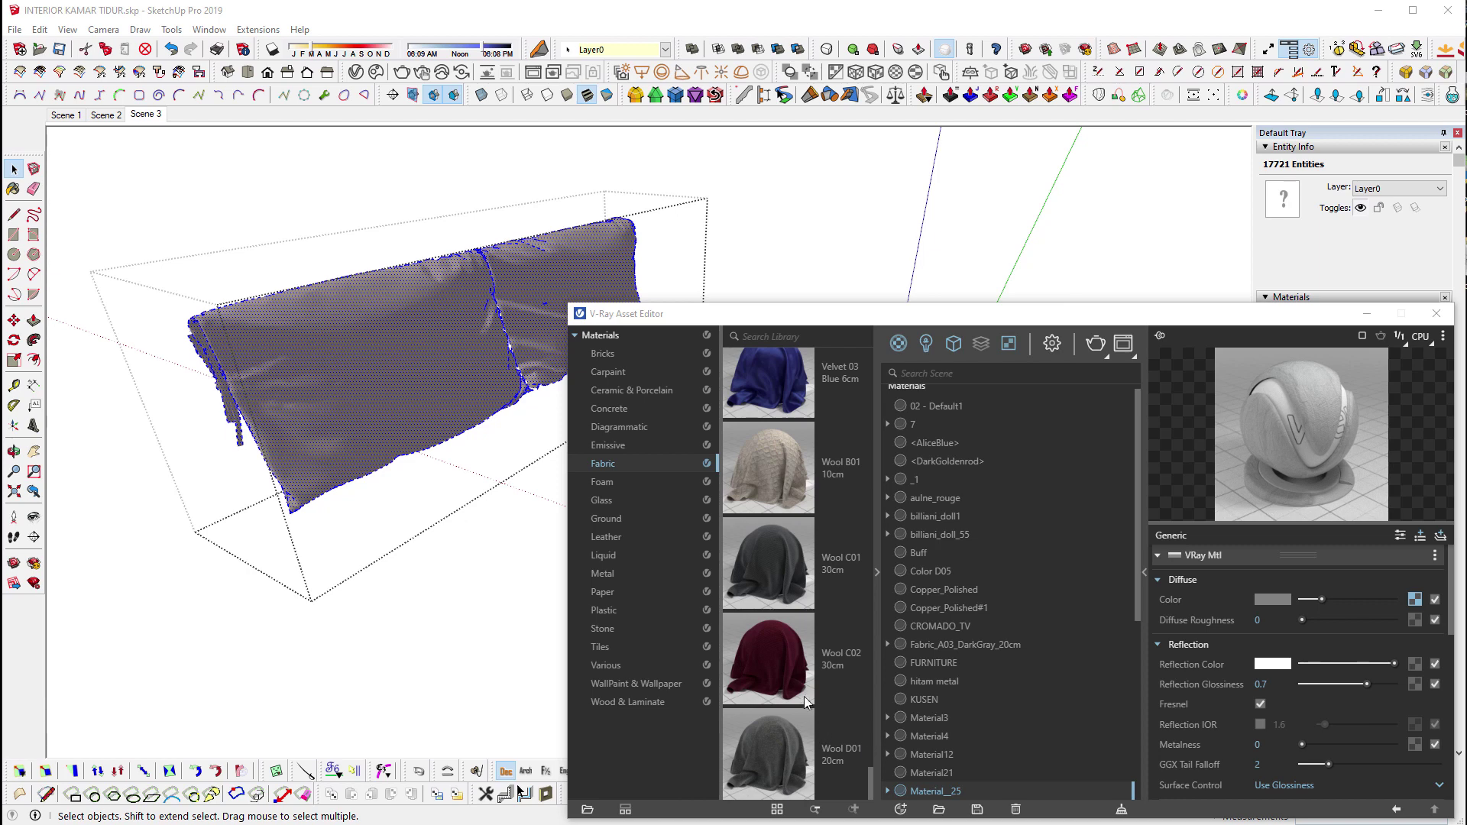
pyautogui.scroll(5, 764, 664)
pyautogui.scroll(3, 764, 663)
pyautogui.scroll(3, 764, 663)
pyautogui.scroll(3, 771, 657)
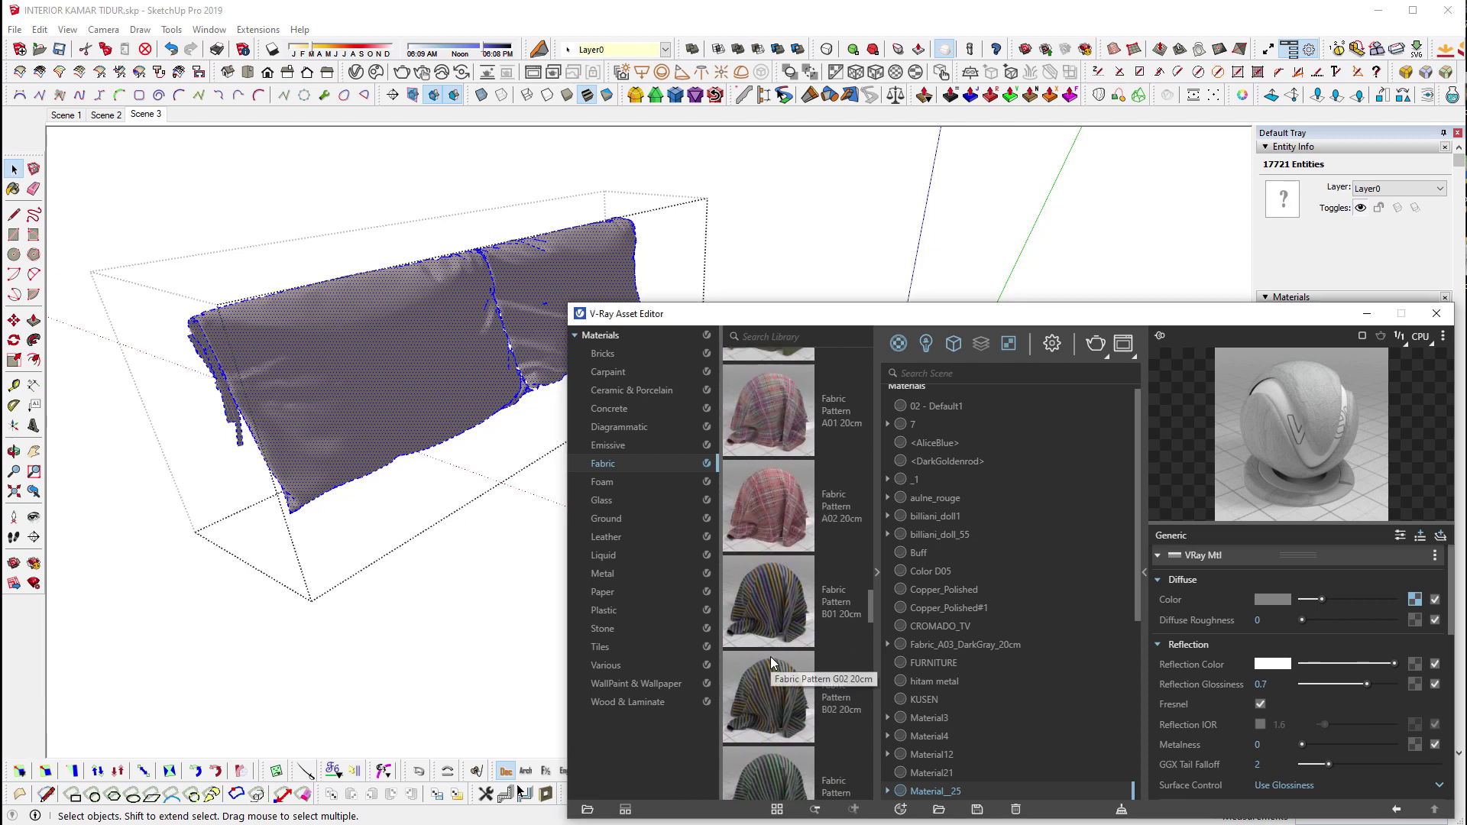
pyautogui.scroll(3, 772, 657)
pyautogui.scroll(3, 774, 657)
pyautogui.scroll(3, 774, 656)
pyautogui.rightClick(793, 638)
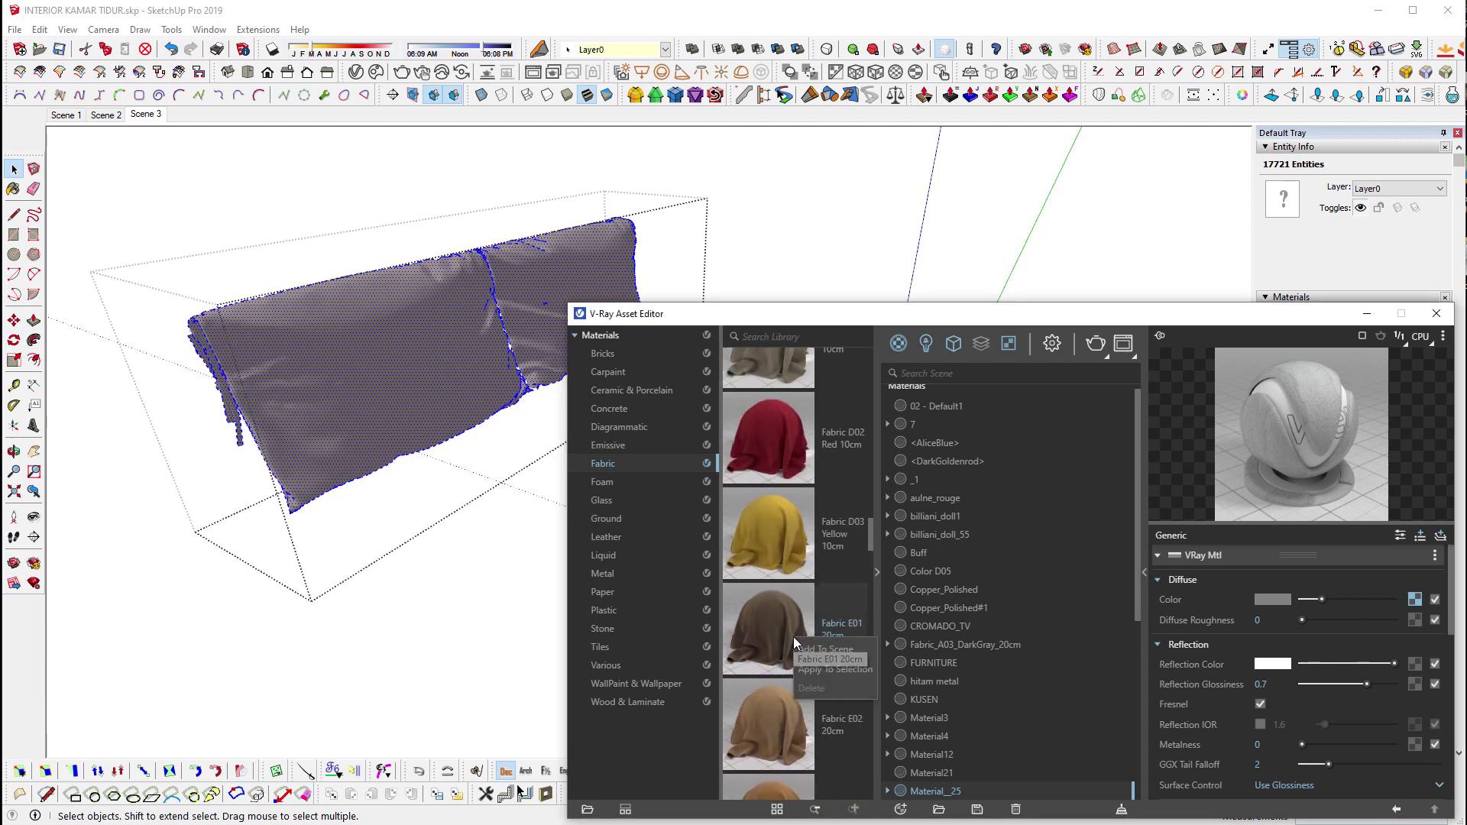
pyautogui.click(868, 670)
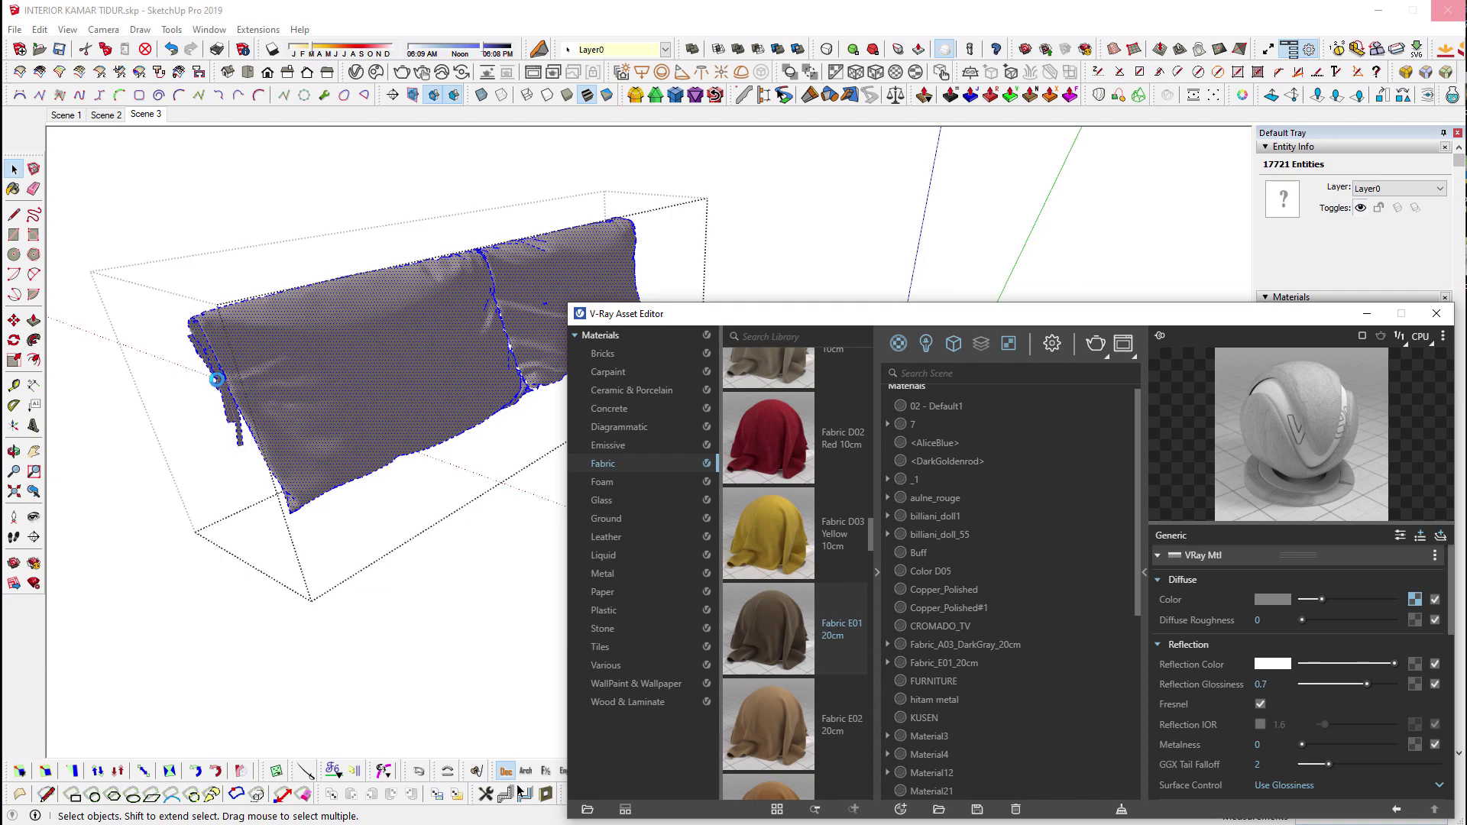
pyautogui.moveTo(186, 383)
pyautogui.mouseDown(button='middle')
pyautogui.moveTo(268, 386)
pyautogui.moveTo(441, 573)
pyautogui.moveTo(291, 396)
pyautogui.mouseUp(button='middle')
pyautogui.scroll(-3, 442, 570)
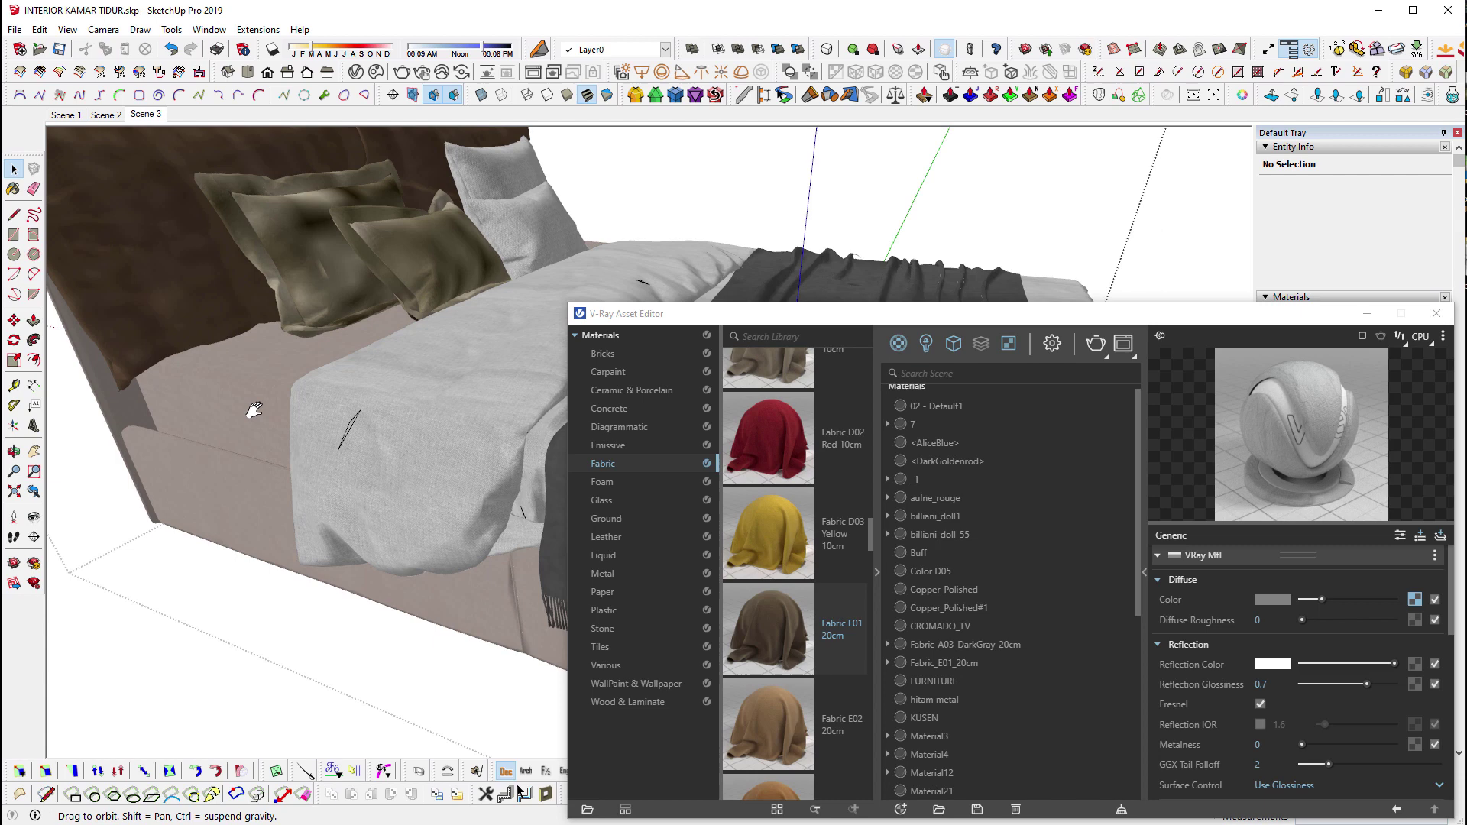
# Paint the grey bed-base fabric panel with Fabric E01 20cm.
pyautogui.click(292, 395)
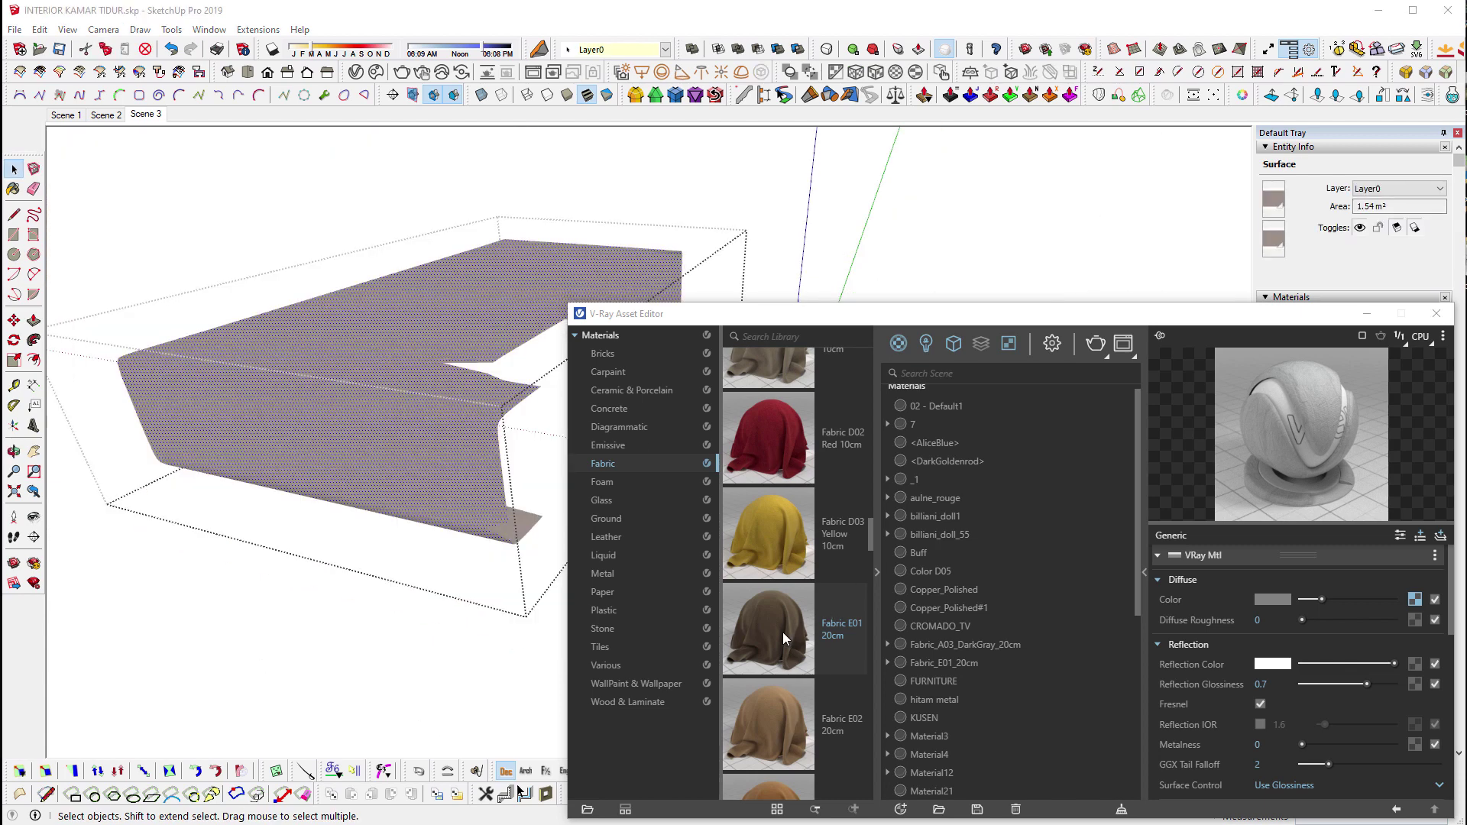
pyautogui.moveTo(832, 616); pyautogui.dragTo(858, 668)
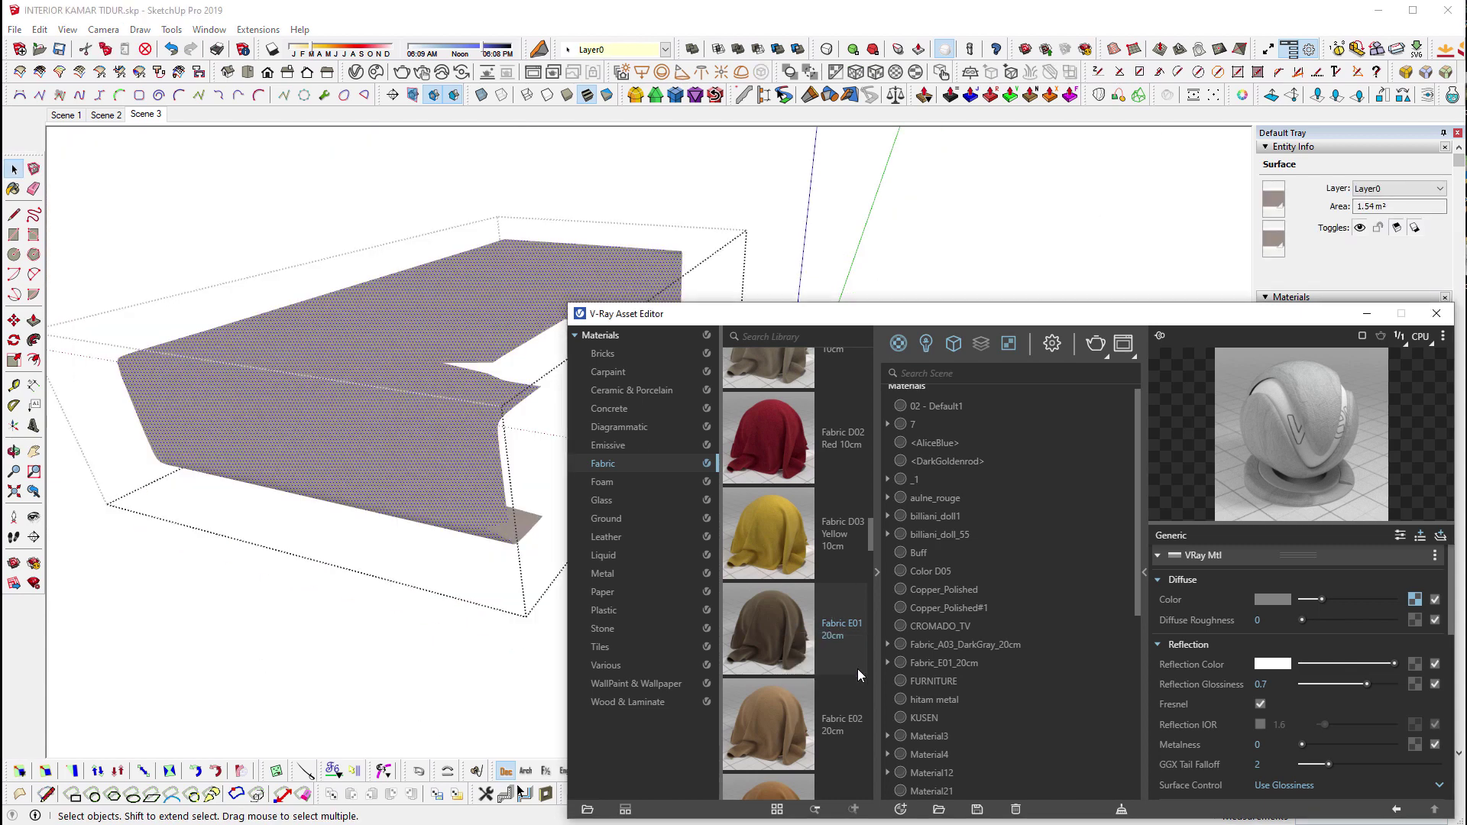
pyautogui.scroll(-5, 368, 398)
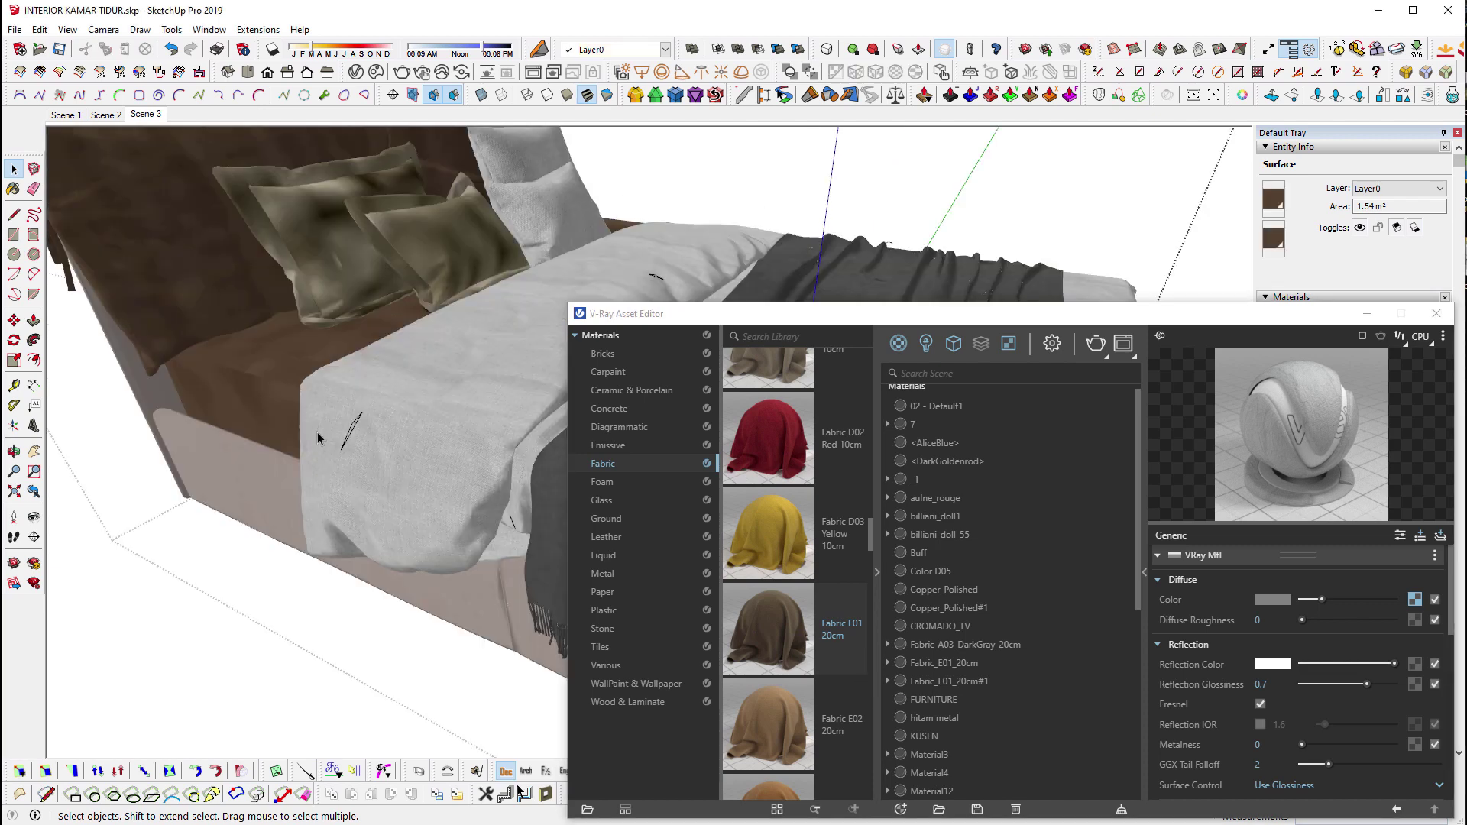
pyautogui.click(245, 505)
# Apply Fabric E01 20cm to the remaining connected bed-base faces and orbit to check.
pyautogui.scroll(5, 250, 476)
pyautogui.tripleClick(250, 476)
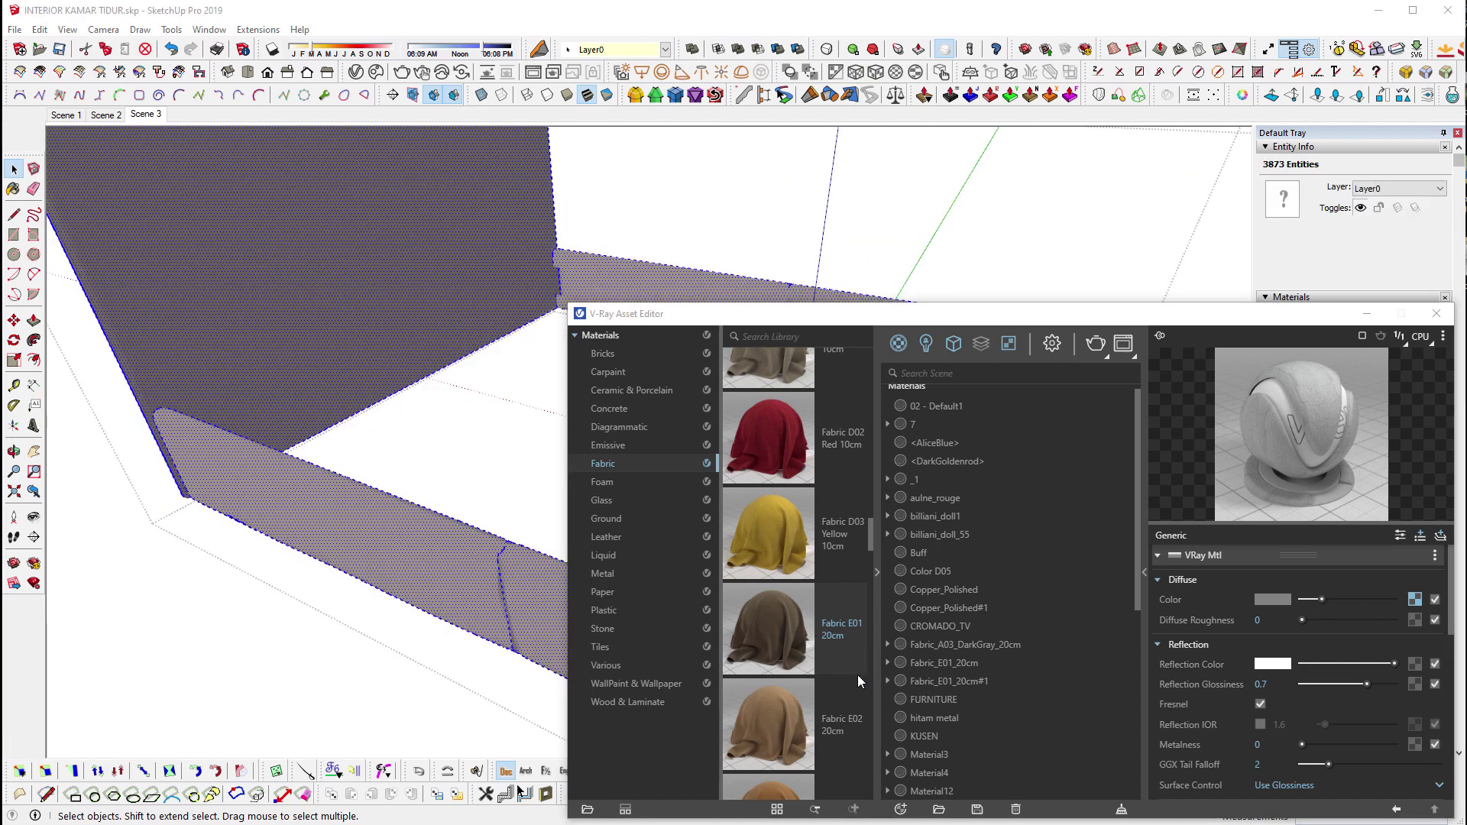
pyautogui.moveTo(849, 654)
pyautogui.mouseDown()
pyautogui.moveTo(557, 544)
pyautogui.moveTo(501, 495)
pyautogui.mouseUp()
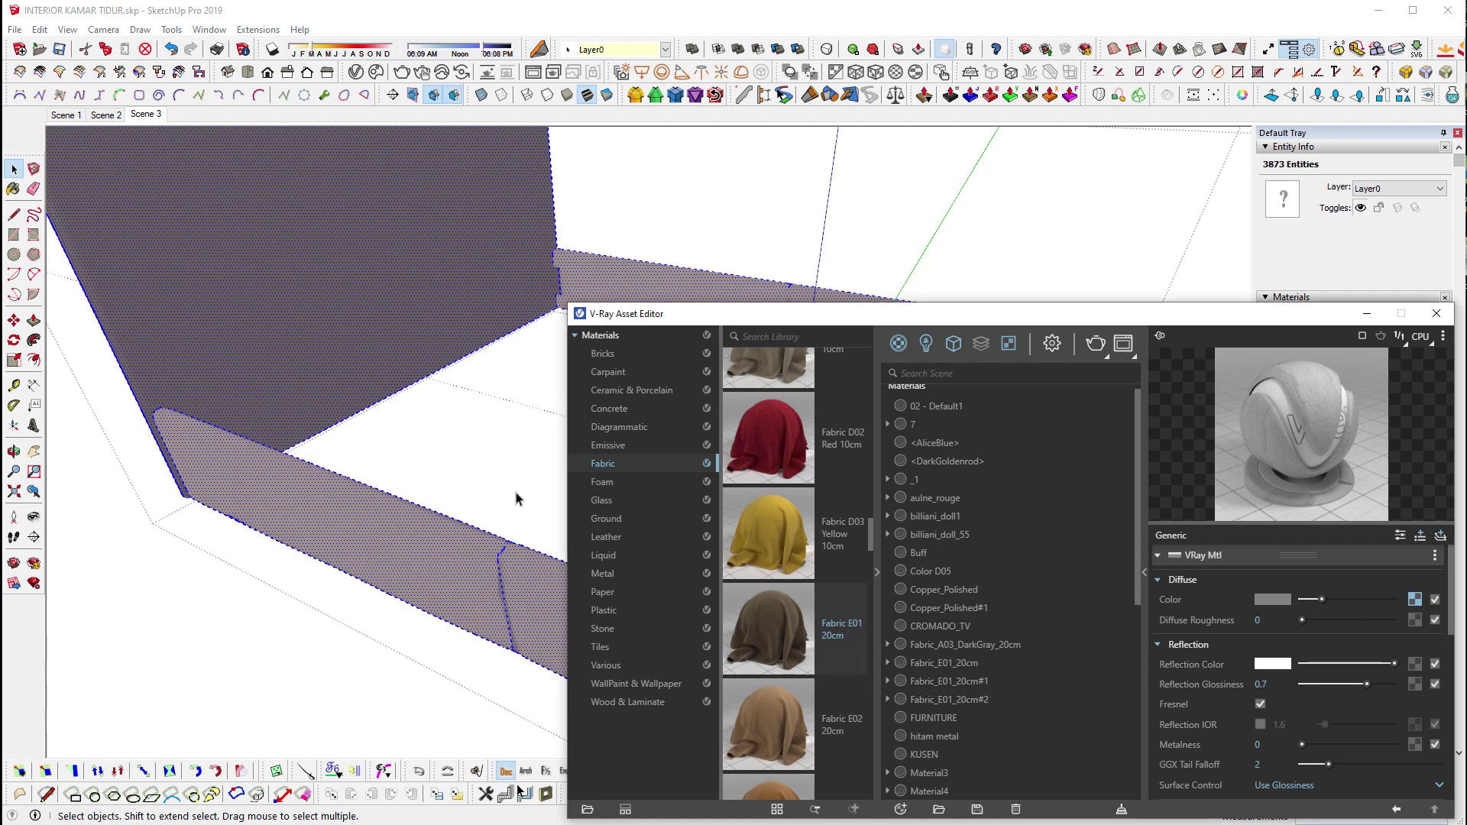
pyautogui.click(516, 499)
pyautogui.scroll(-5, 517, 514)
pyautogui.moveTo(518, 515); pyautogui.dragTo(230, 474, button='middle')
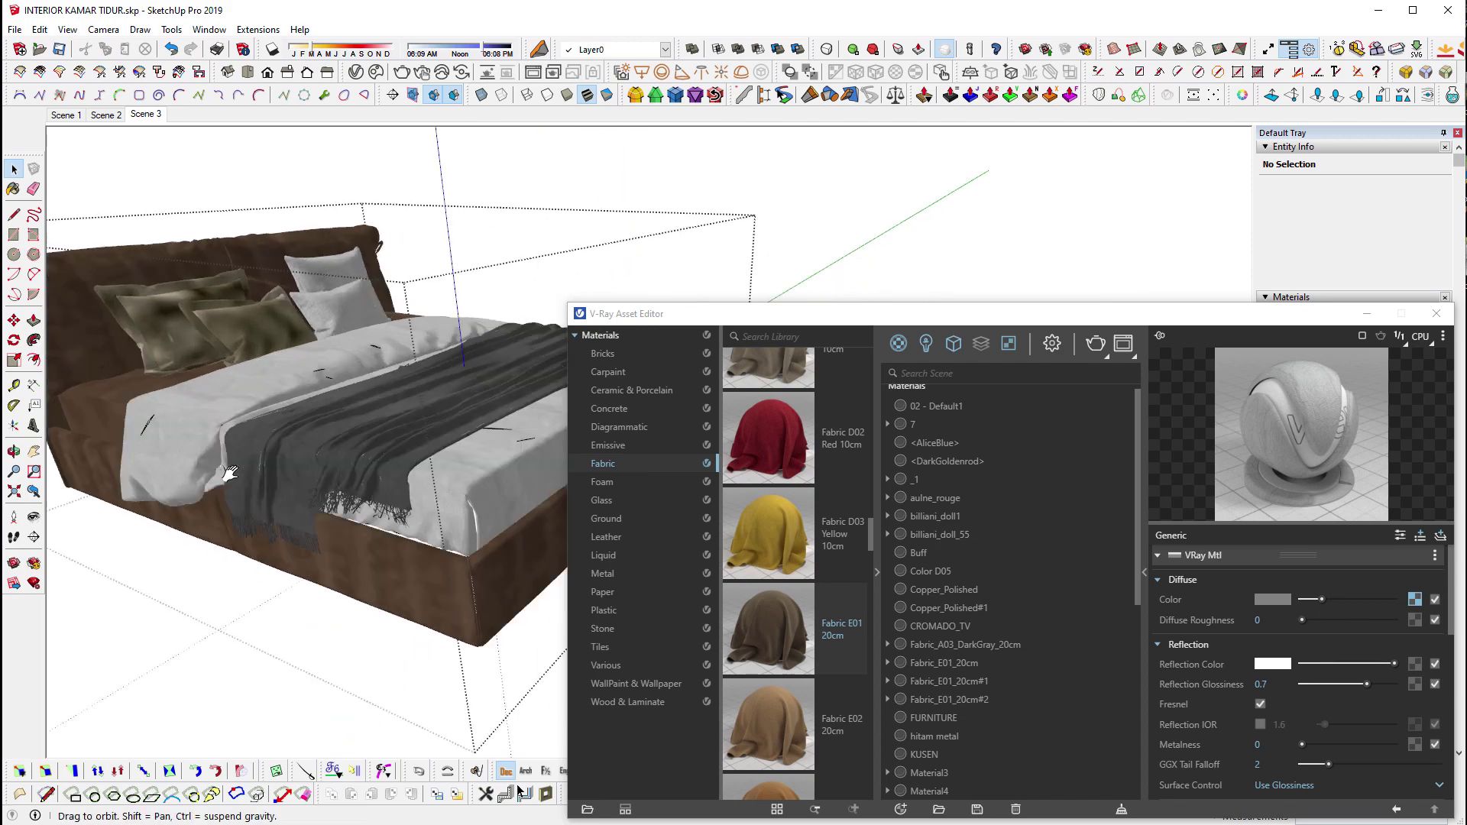
pyautogui.scroll(3, 229, 473)
pyautogui.scroll(3, 263, 493)
pyautogui.moveTo(468, 557)
pyautogui.mouseDown(button='middle')
pyautogui.moveTo(306, 516)
pyautogui.moveTo(267, 539)
pyautogui.mouseUp(button='middle')
pyautogui.scroll(3, 255, 549)
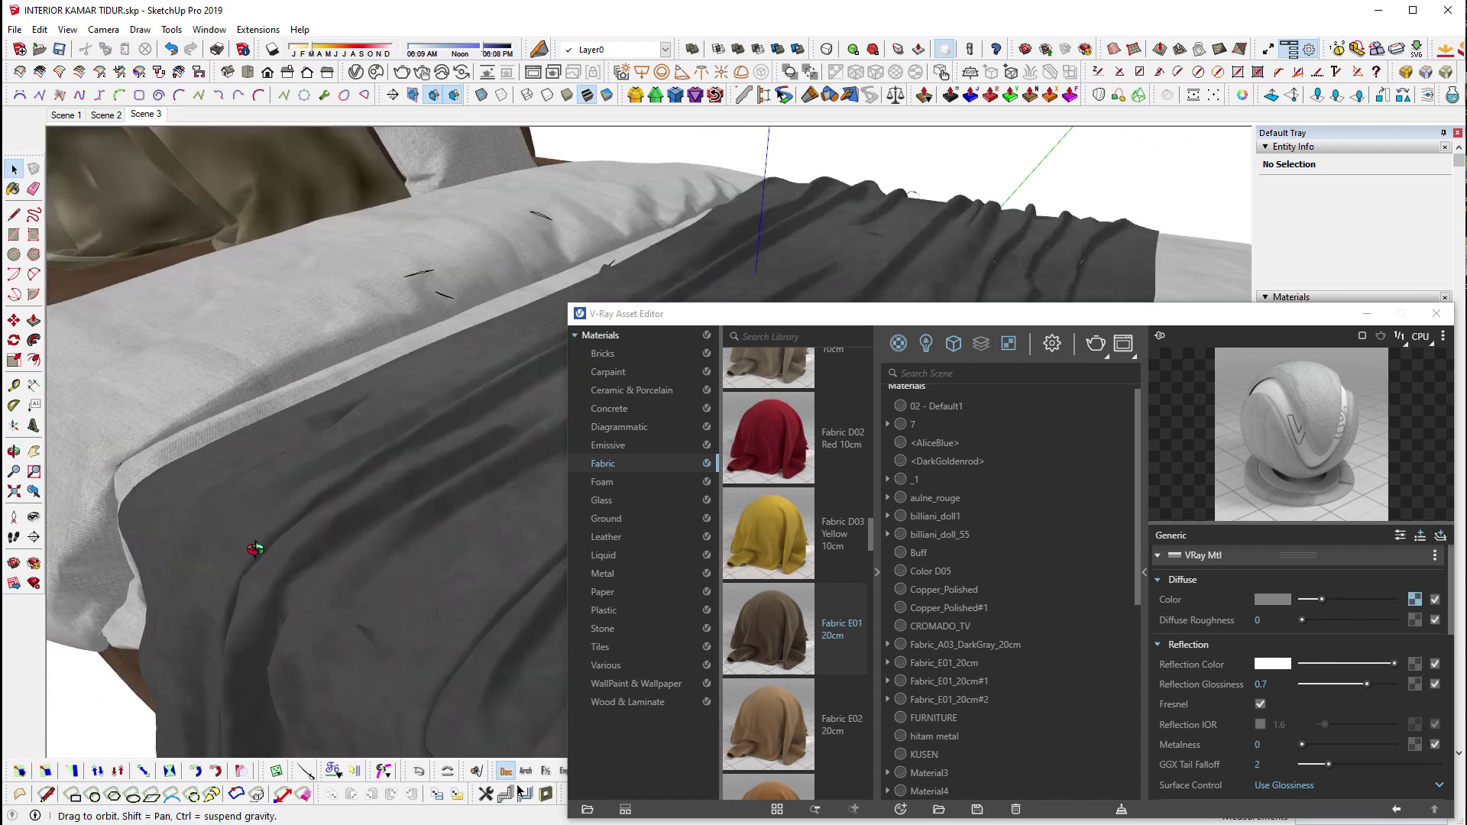
# Replace material _1's Diffuse layer with a VRay Mtl layer carrying the original texture.
pyautogui.click(915, 479)
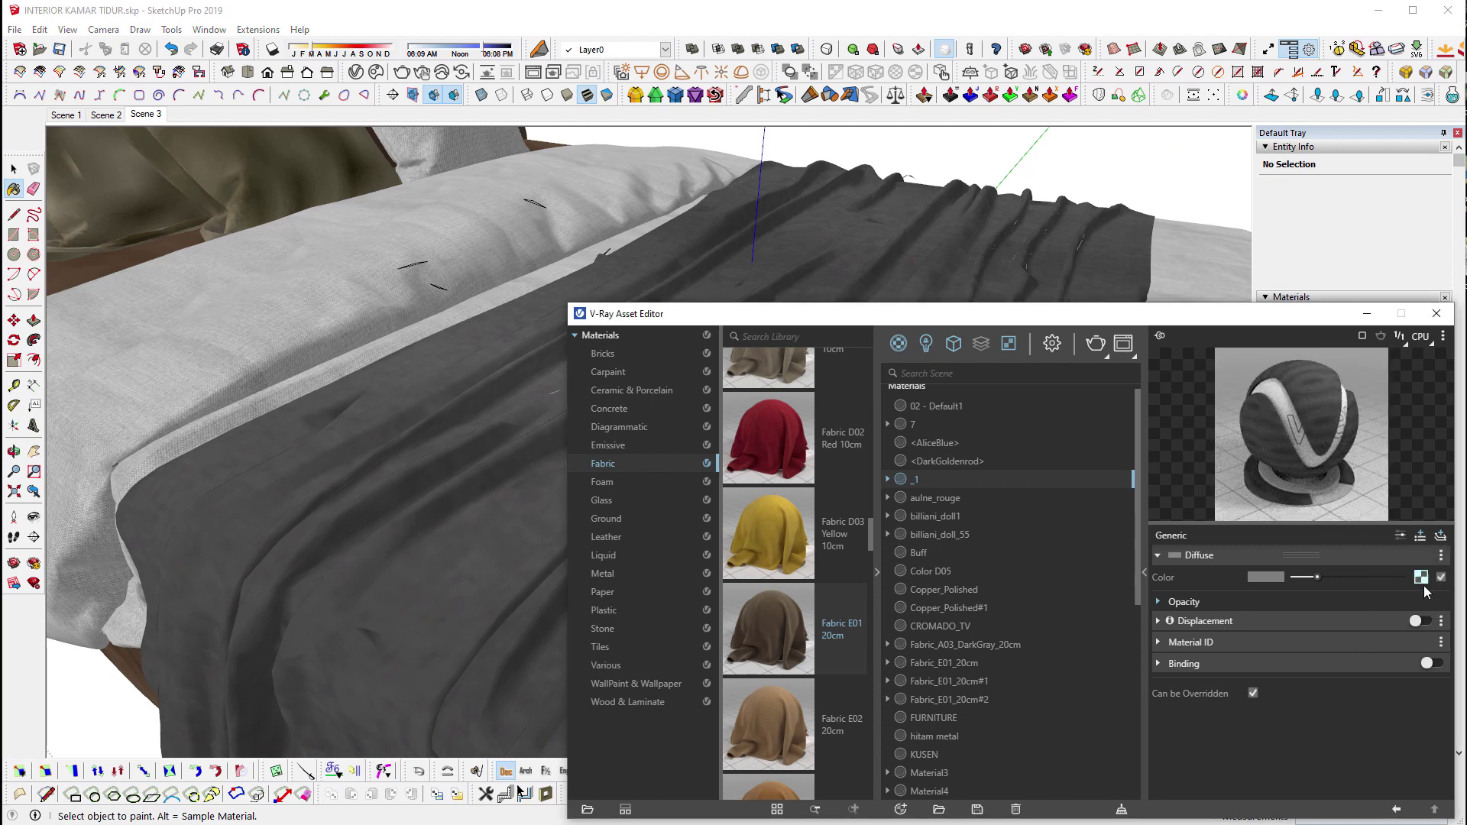
pyautogui.click(1421, 578)
pyautogui.click(1441, 555)
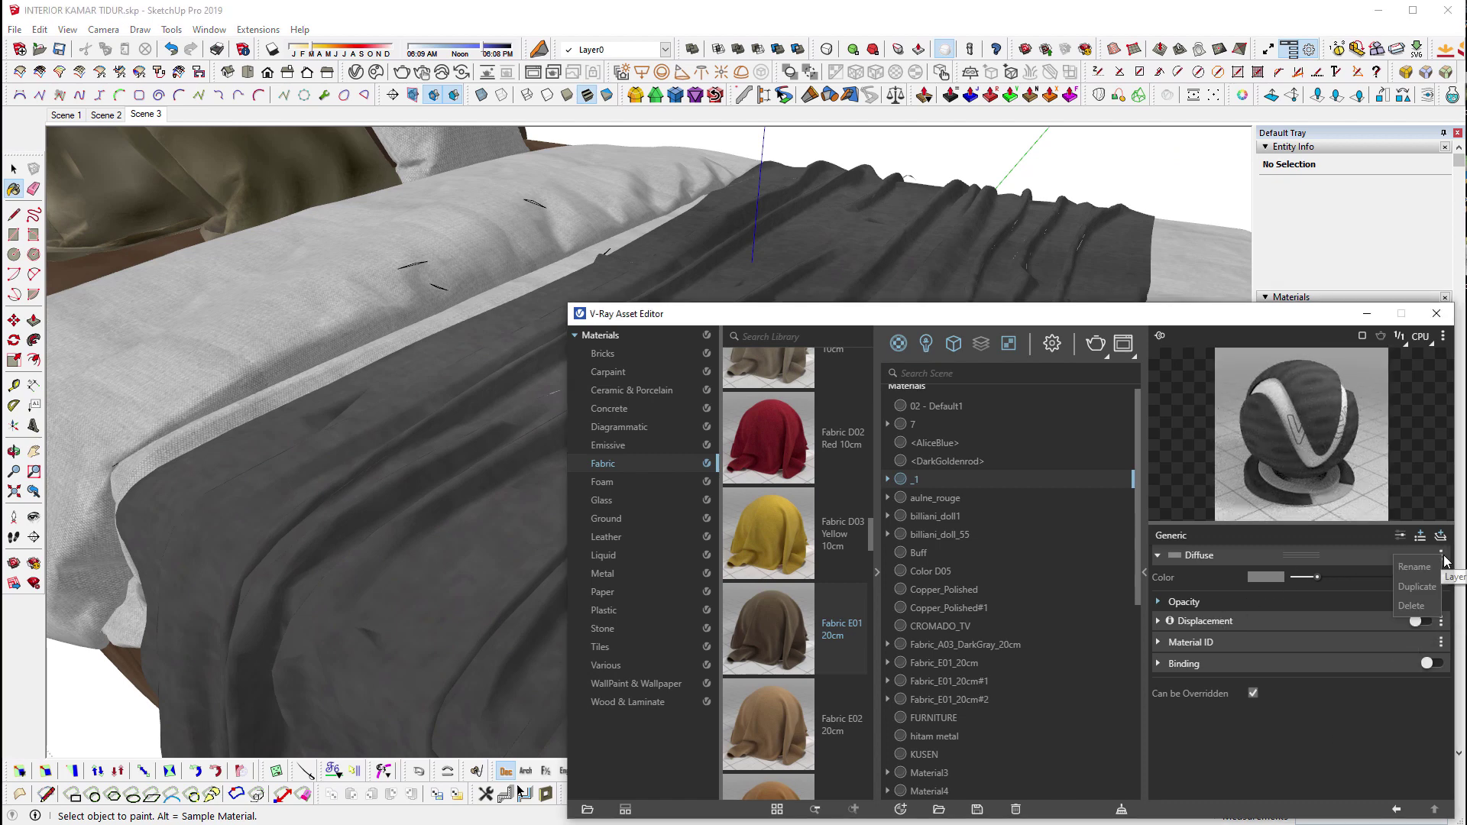
pyautogui.click(1413, 606)
pyautogui.click(1419, 535)
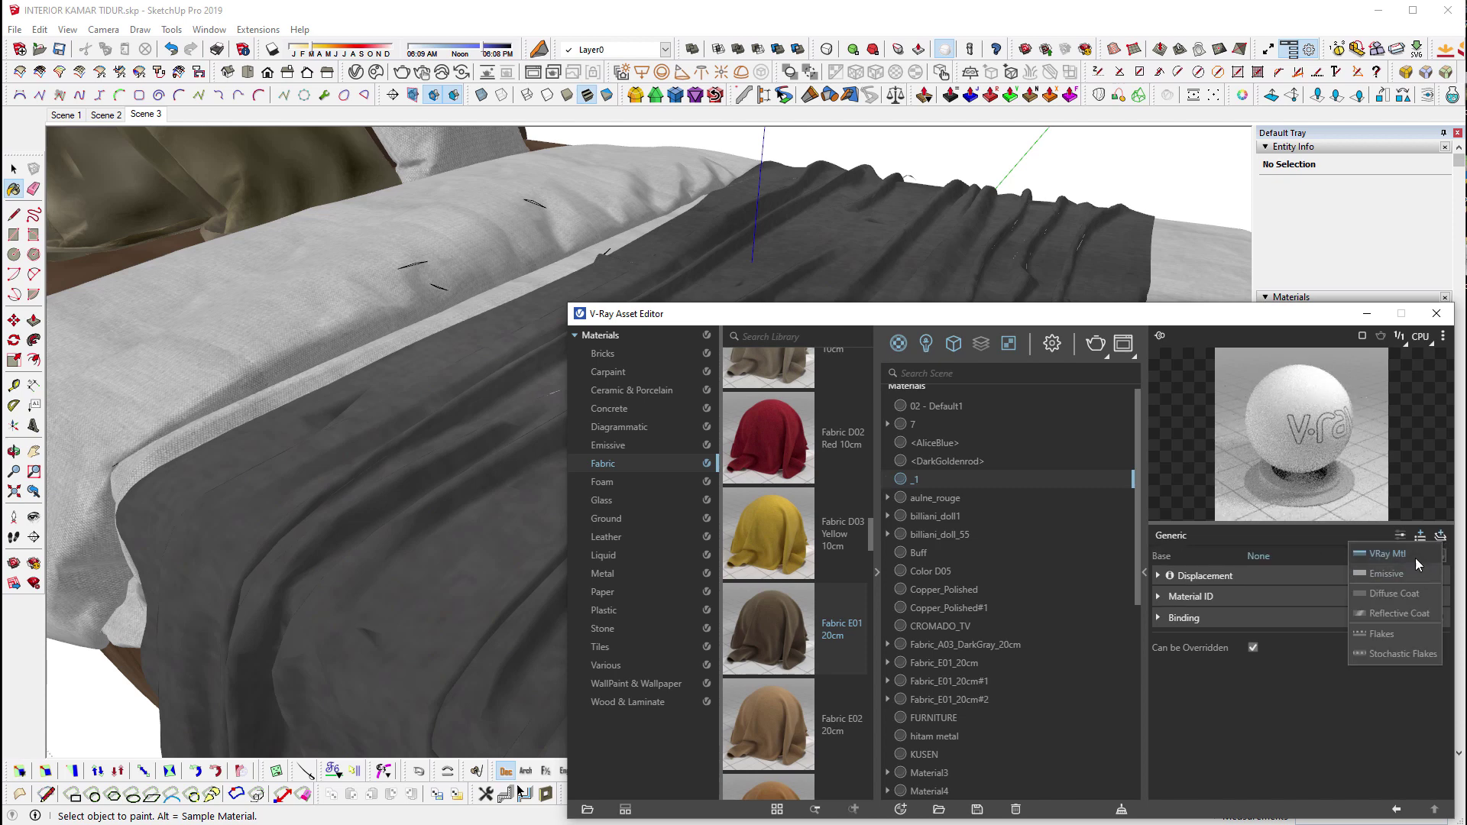
pyautogui.click(1415, 560)
pyautogui.rightClick(1416, 602)
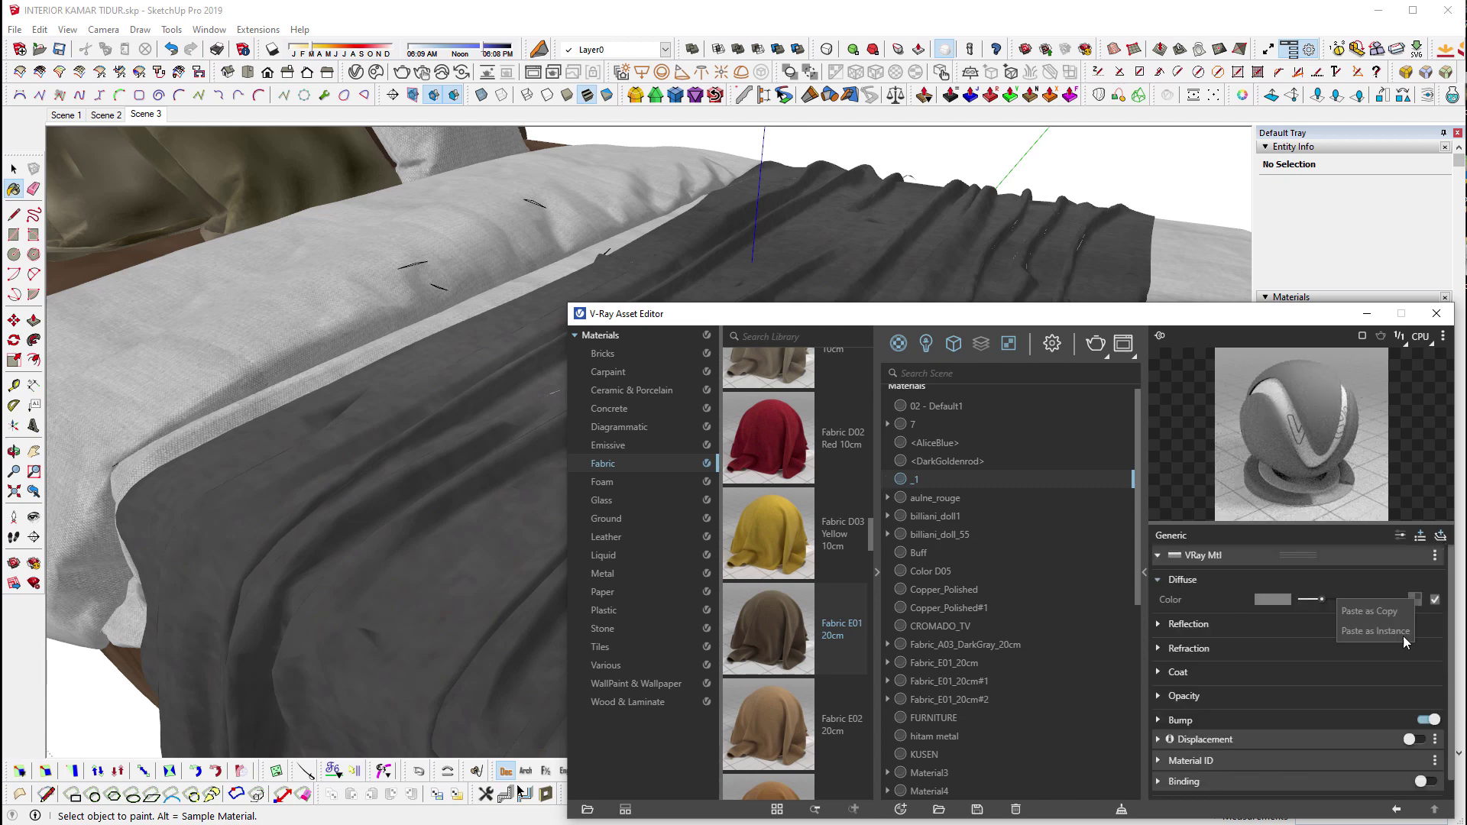
pyautogui.click(1352, 622)
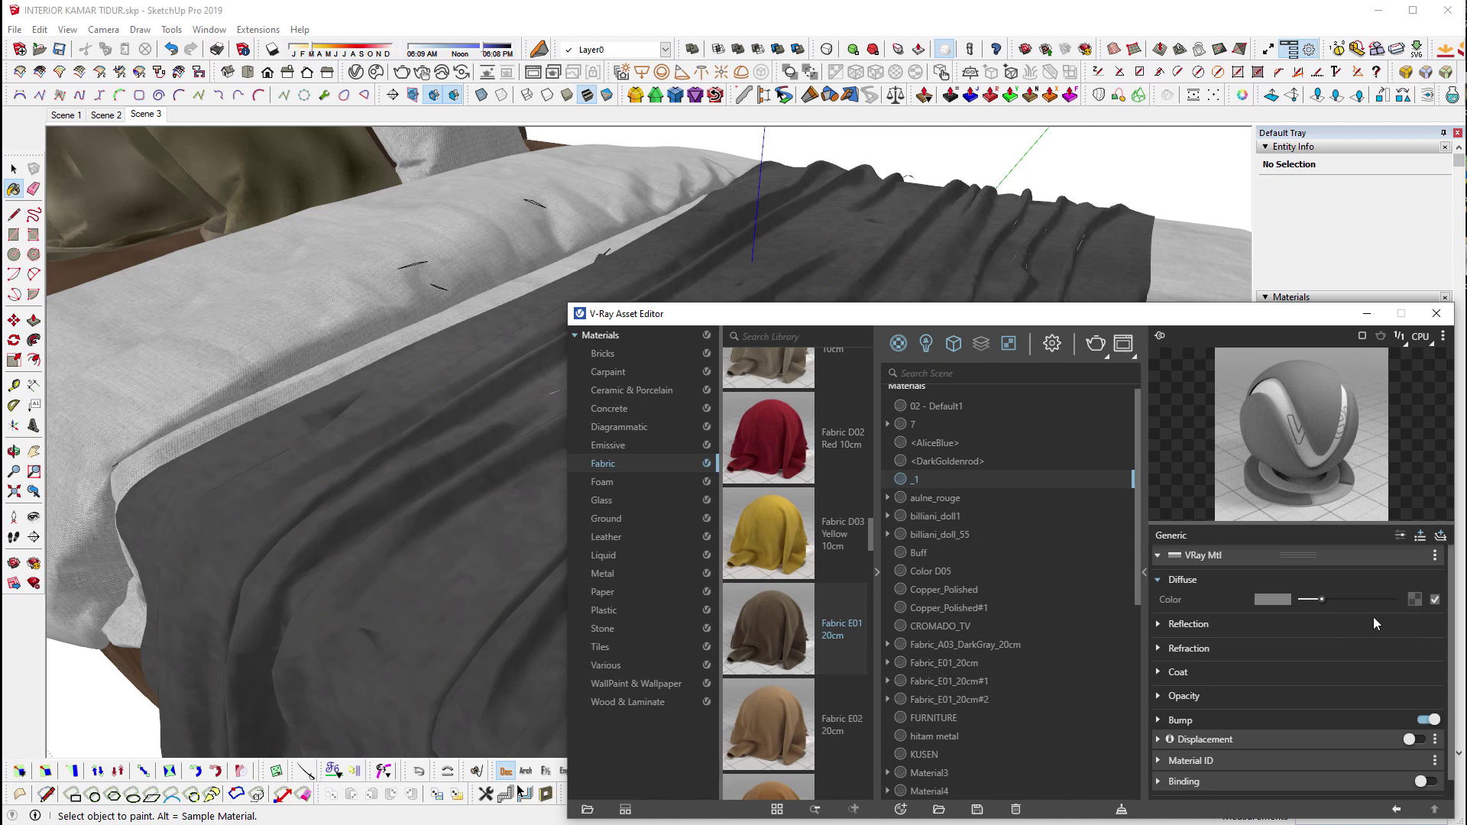
# Set the blanket material's diffuse to white, reflection to light grey and glossiness 0.5.
pyautogui.moveTo(1327, 602); pyautogui.dragTo(1421, 610)
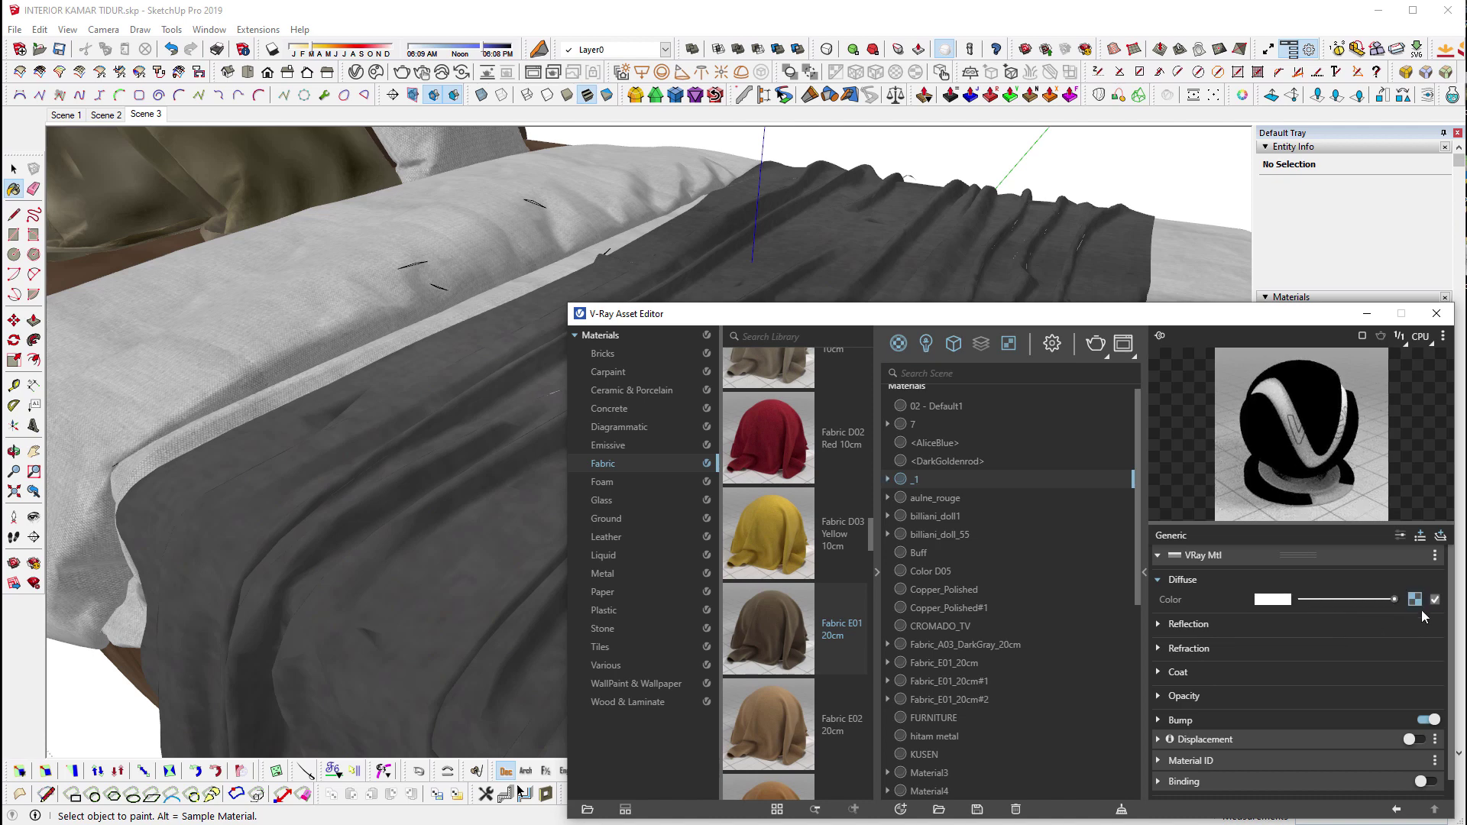
pyautogui.click(1230, 625)
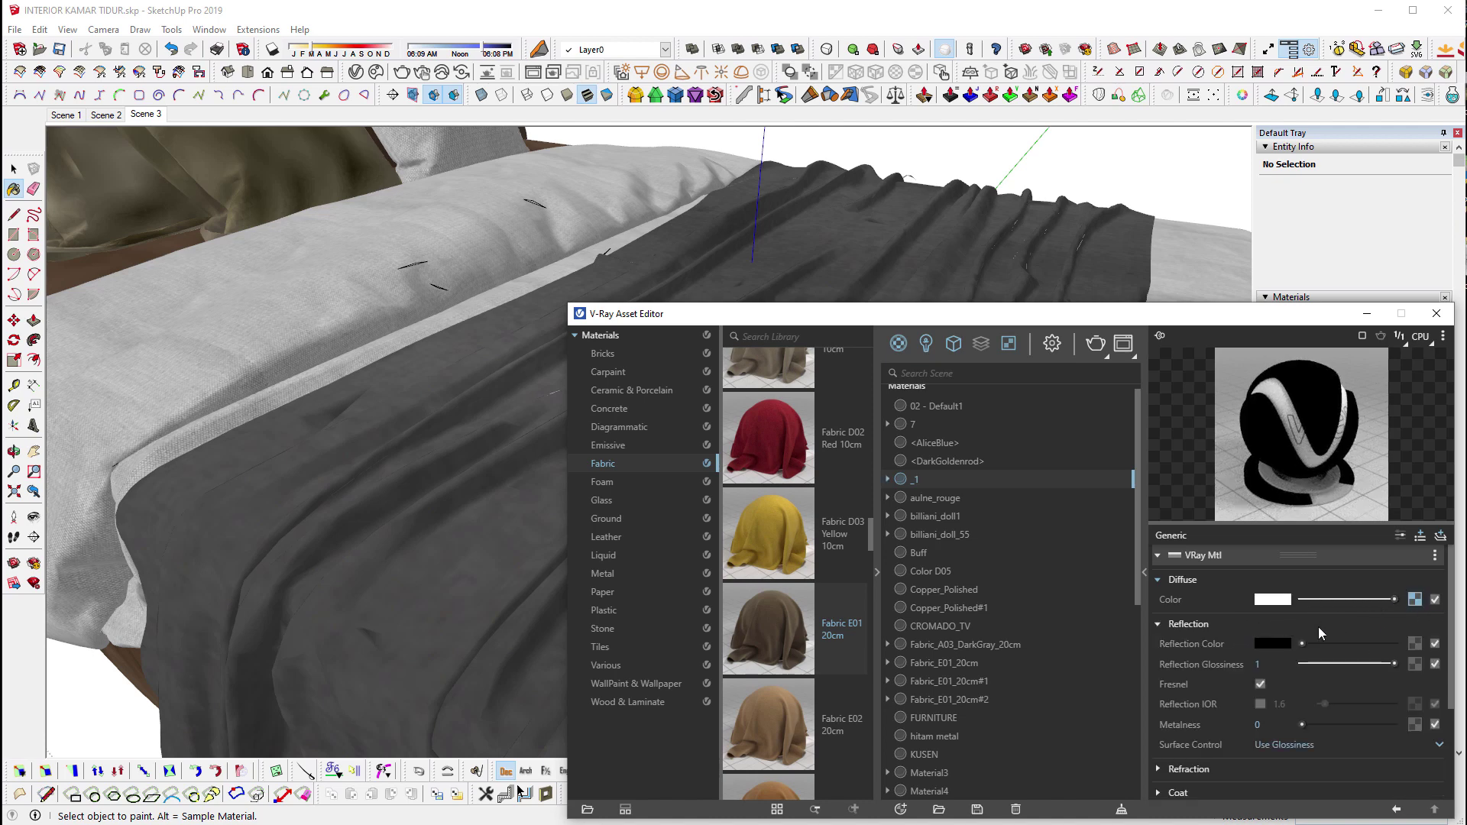
pyautogui.moveTo(1313, 646); pyautogui.dragTo(1375, 644)
pyautogui.moveTo(615, 600); pyautogui.dragTo(495, 559, button='middle')
pyautogui.press('alt')
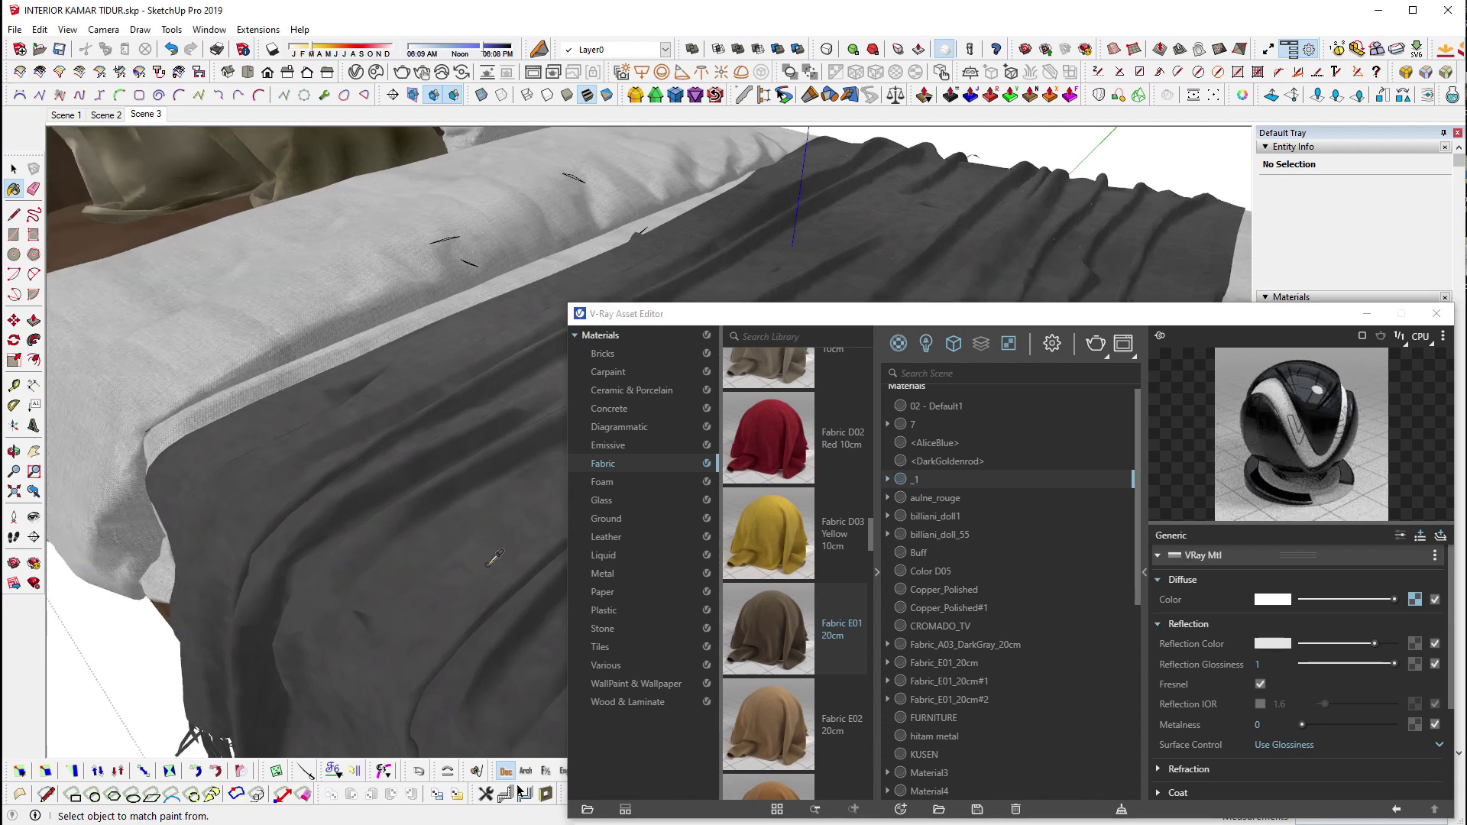
pyautogui.moveTo(1389, 663); pyautogui.dragTo(1350, 662)
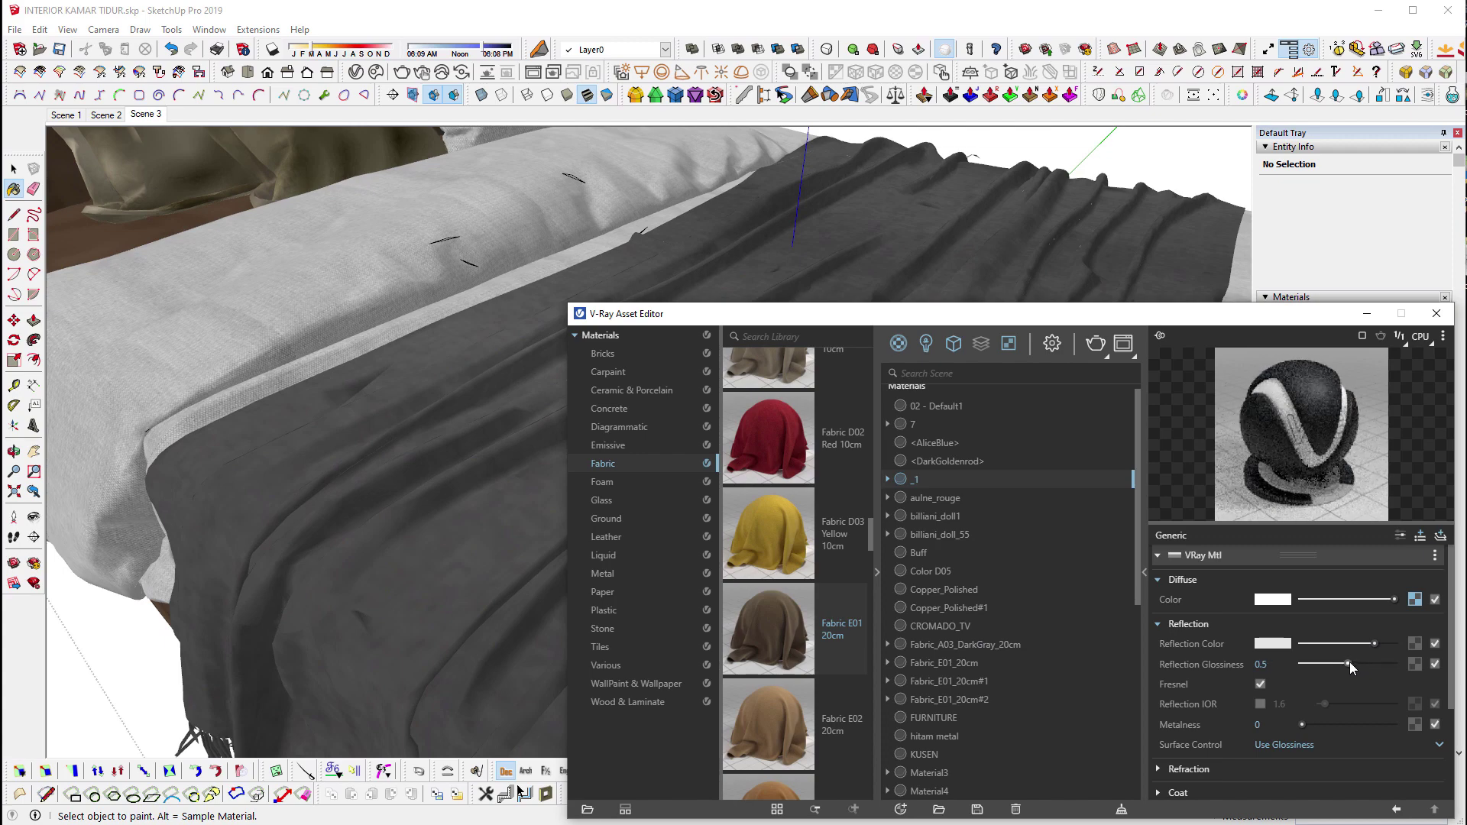
pyautogui.moveTo(535, 581); pyautogui.dragTo(459, 556, button='middle')
pyautogui.moveTo(369, 533); pyautogui.dragTo(370, 508, button='middle')
# Select the floor and try the Flooring Laminate A Wide 250cm material on it.
pyautogui.press('space')
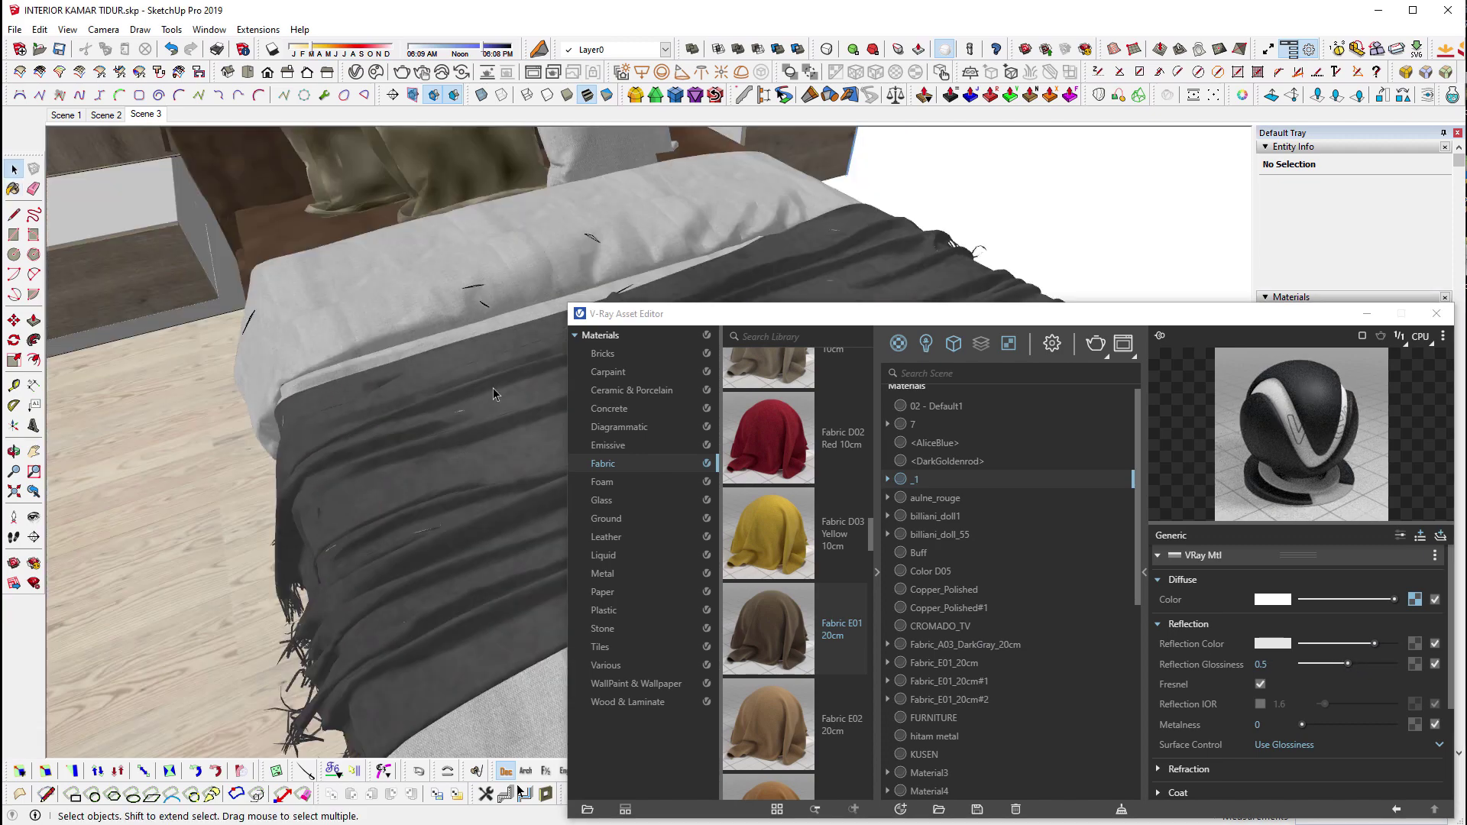
pyautogui.moveTo(493, 387)
pyautogui.mouseDown(button='middle')
pyautogui.moveTo(311, 590)
pyautogui.moveTo(470, 535)
pyautogui.mouseUp(button='middle')
pyautogui.scroll(-5, 469, 529)
pyautogui.moveTo(400, 433); pyautogui.dragTo(370, 498, button='middle')
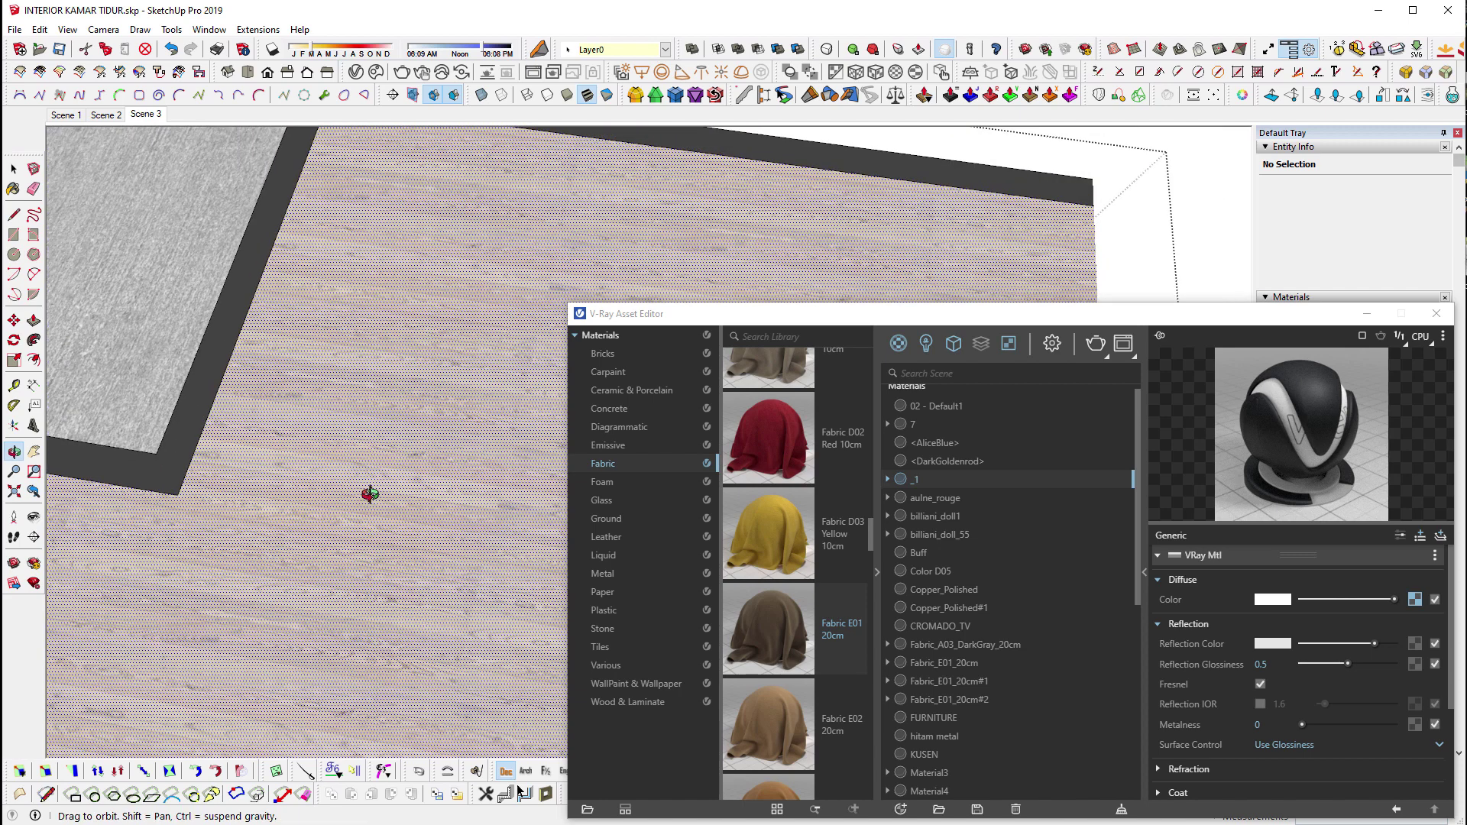
pyautogui.click(369, 498)
pyautogui.click(633, 702)
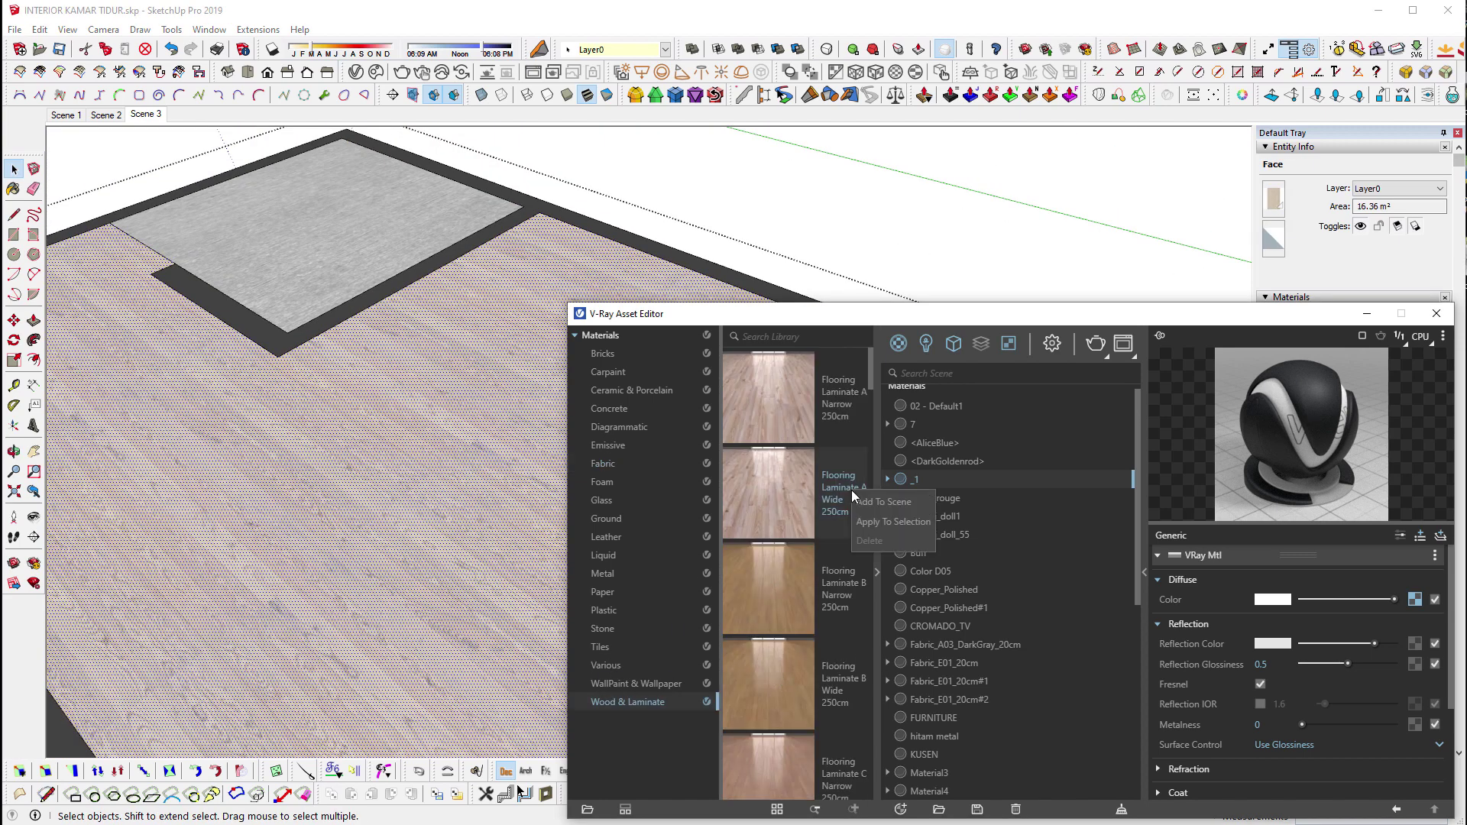
pyautogui.moveTo(866, 534); pyautogui.dragTo(425, 498)
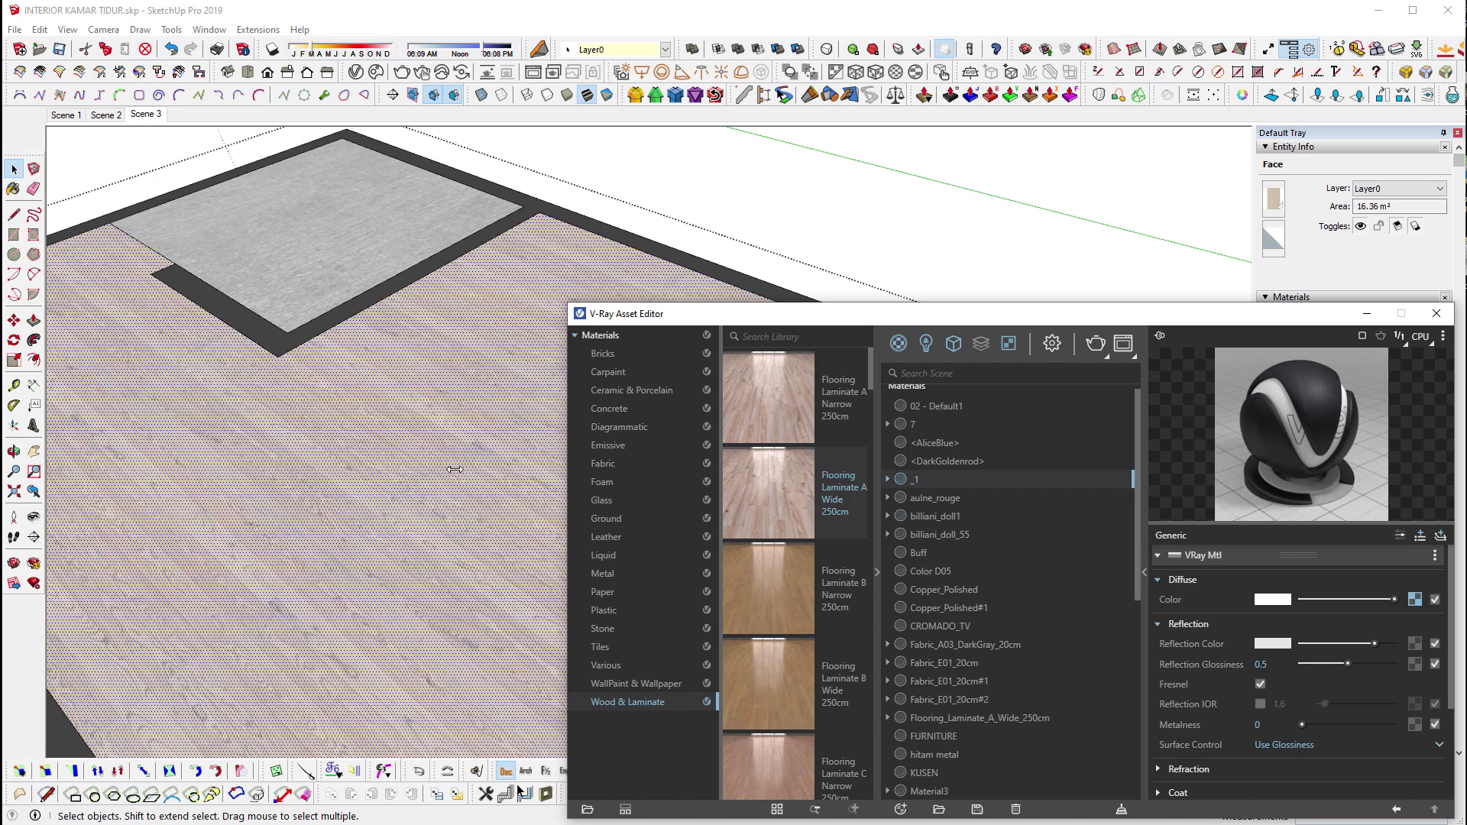
# Add Flooring Parquet Parallel C01 120cm to the scene and paint it onto the floor.
pyautogui.scroll(3, 447, 489)
pyautogui.scroll(6, 358, 557)
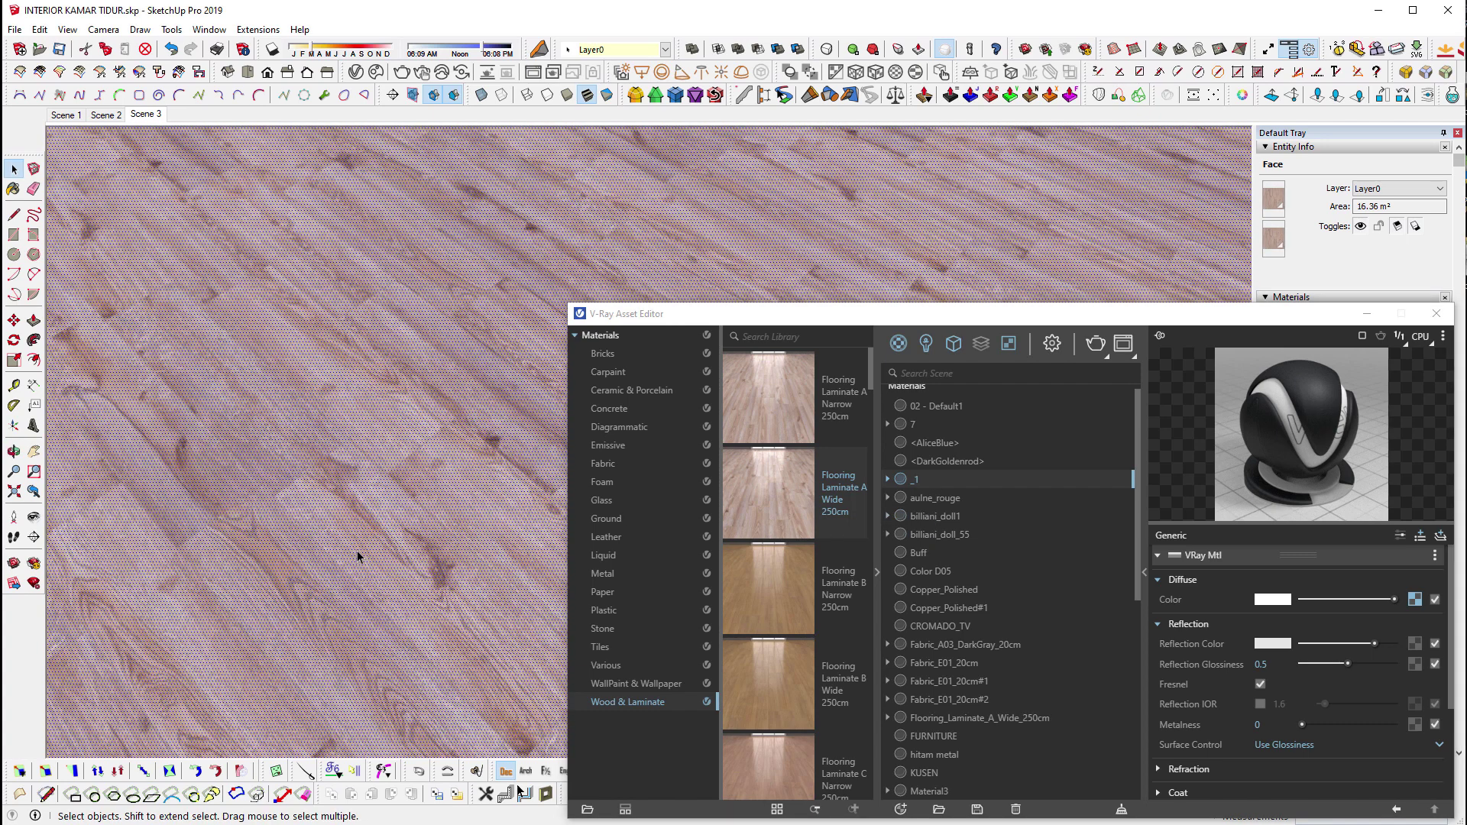
pyautogui.scroll(-2, 867, 529)
pyautogui.scroll(-3, 831, 529)
pyautogui.scroll(-3, 831, 529)
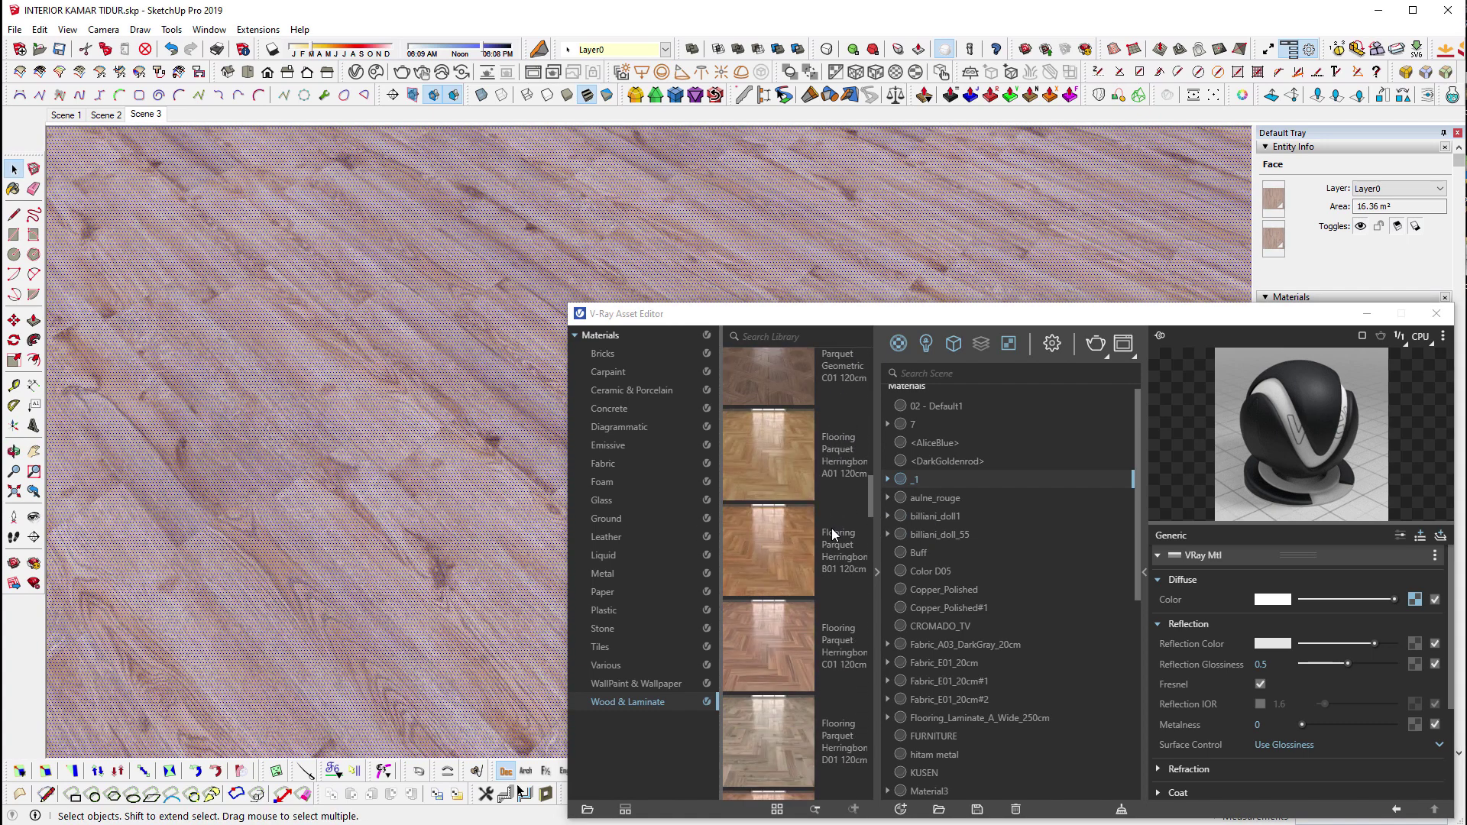
pyautogui.scroll(-3, 833, 535)
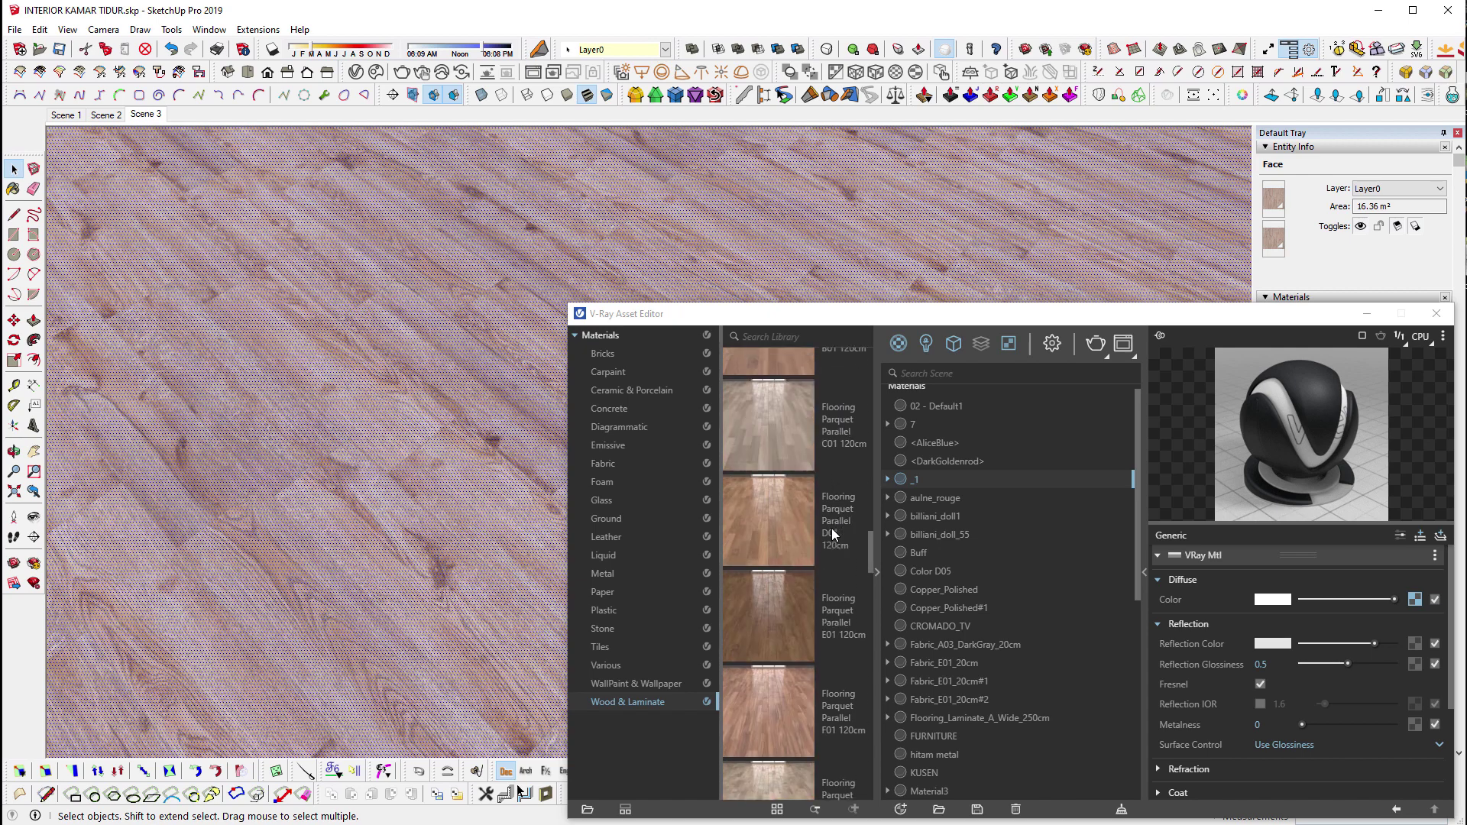
pyautogui.rightClick(762, 410)
pyautogui.click(786, 434)
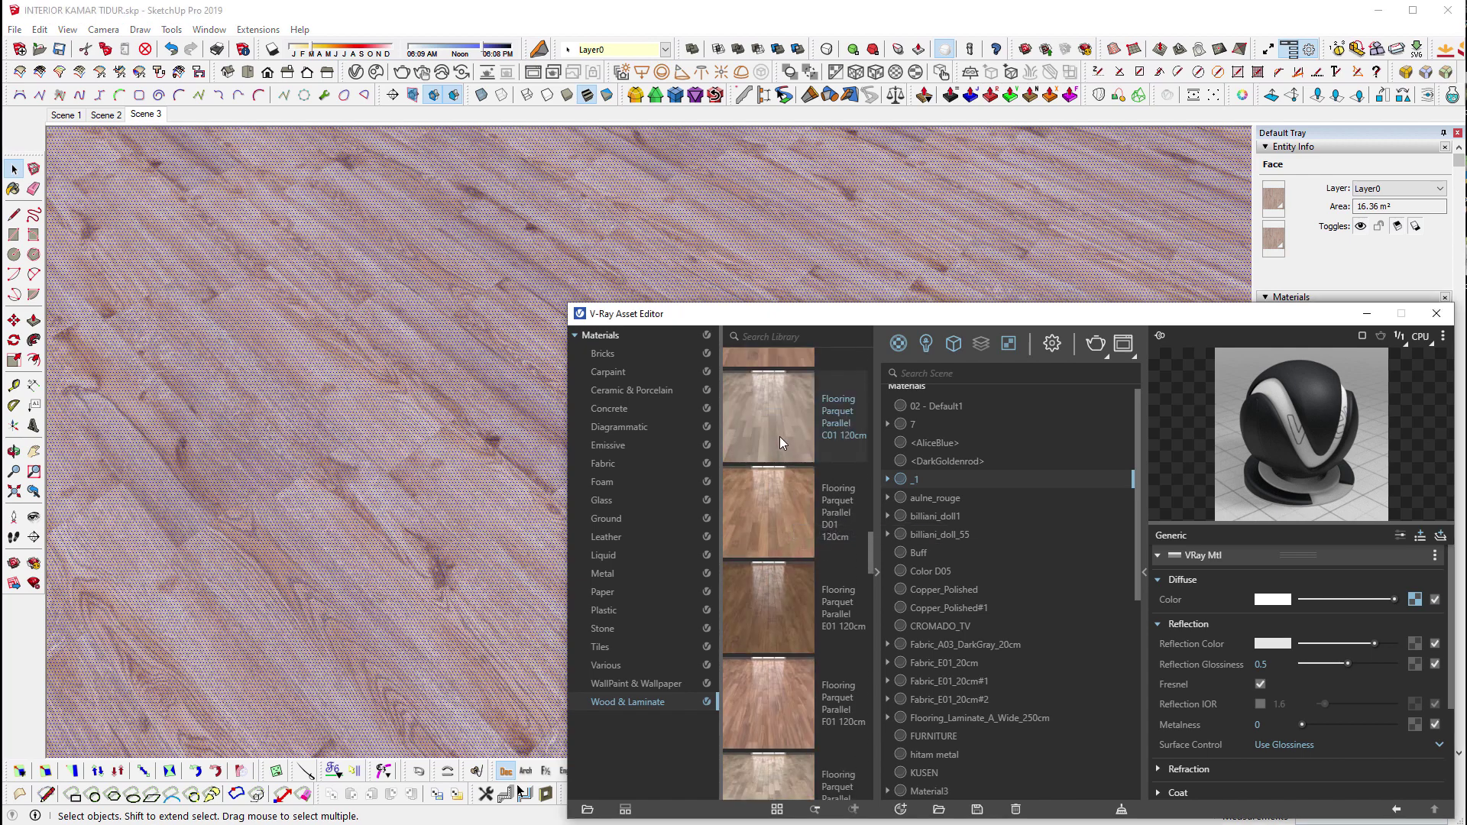
pyautogui.moveTo(554, 446); pyautogui.dragTo(413, 436)
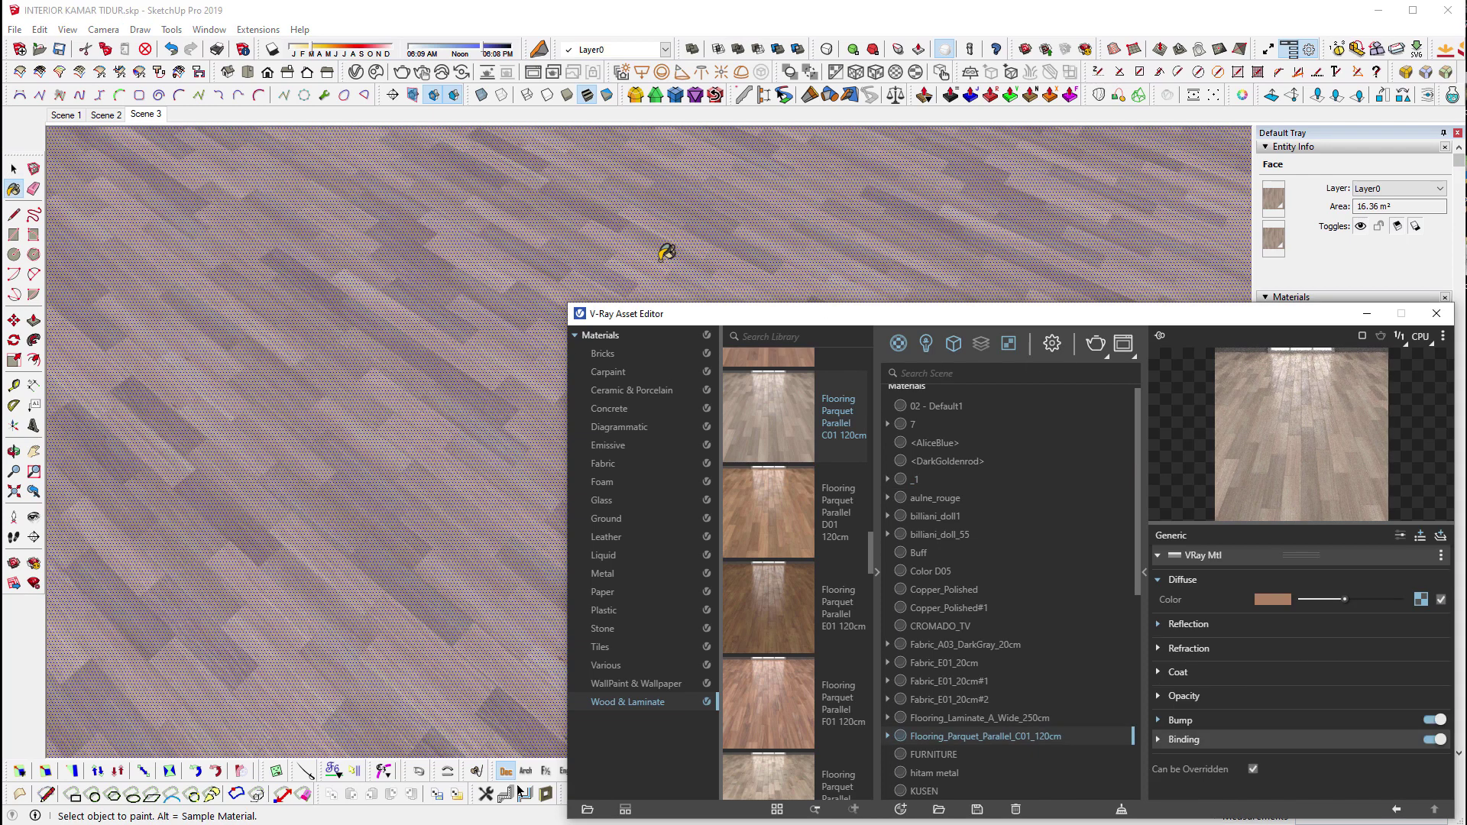
# Set the parquet floor texture width to 120cm in the Materials Edit tab.
pyautogui.moveTo(727, 312); pyautogui.dragTo(475, 260)
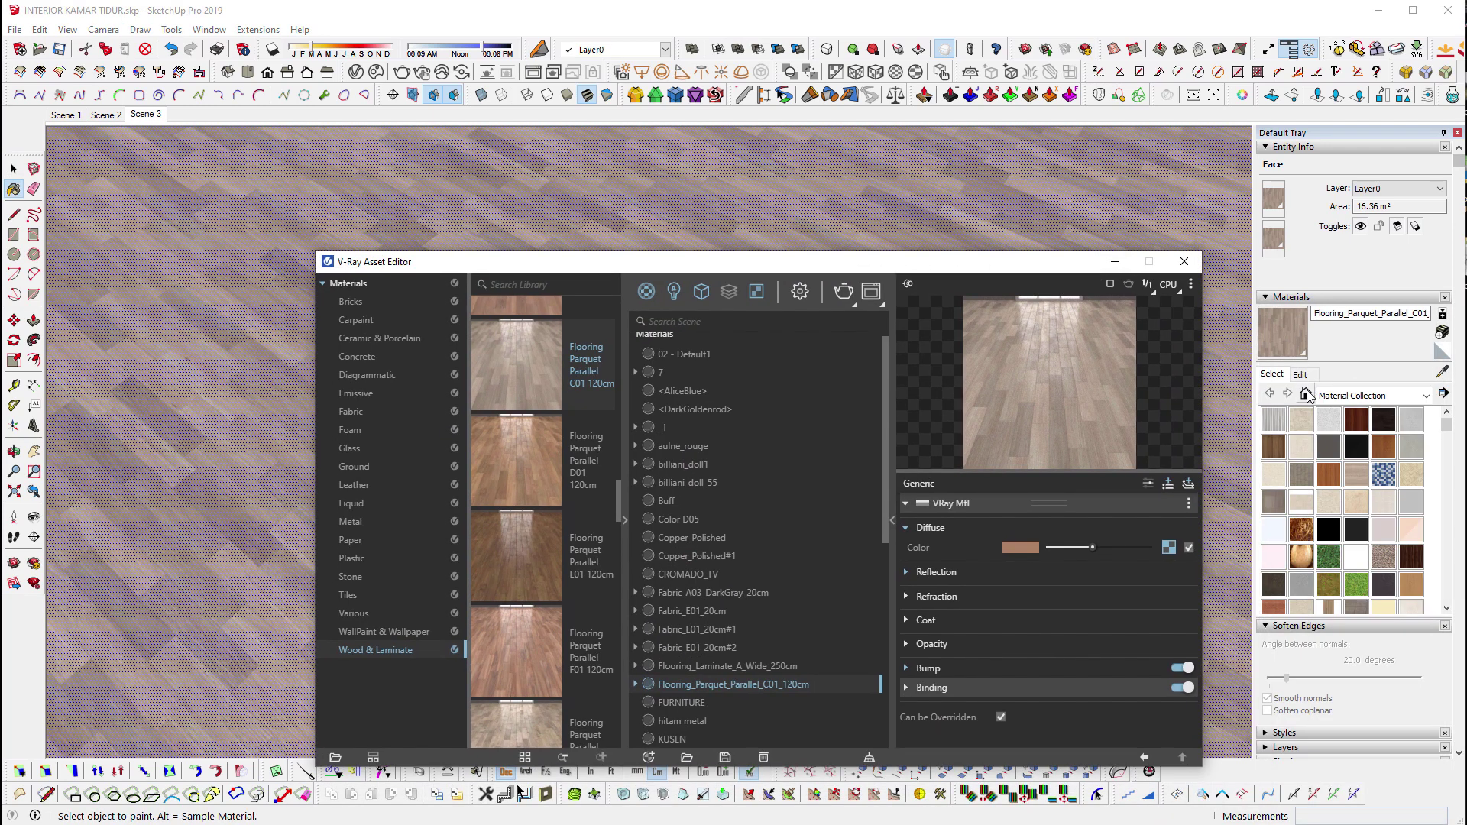
pyautogui.click(1300, 374)
pyautogui.click(1303, 548)
pyautogui.write('120cm')
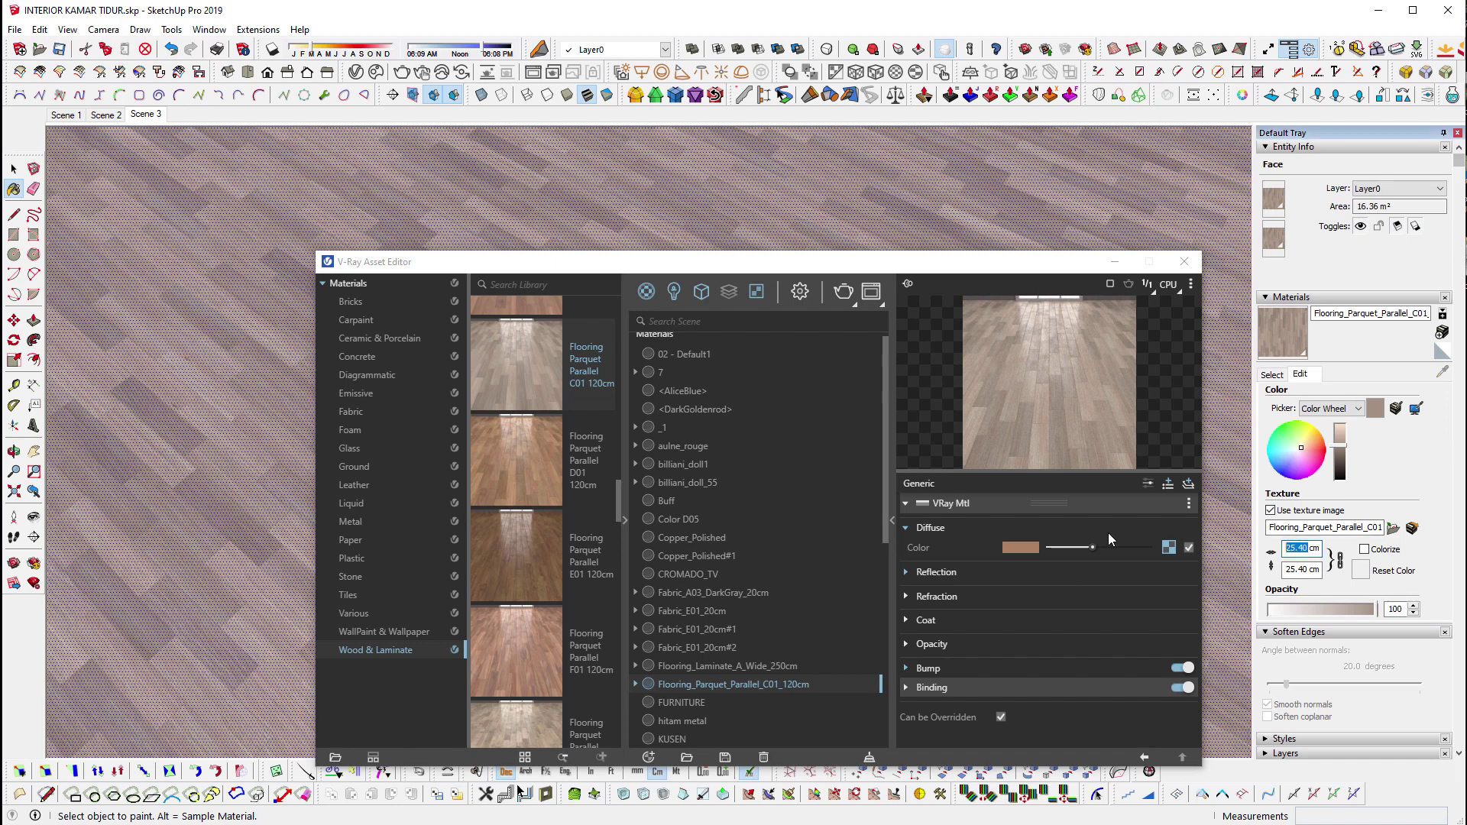
pyautogui.press('Return')
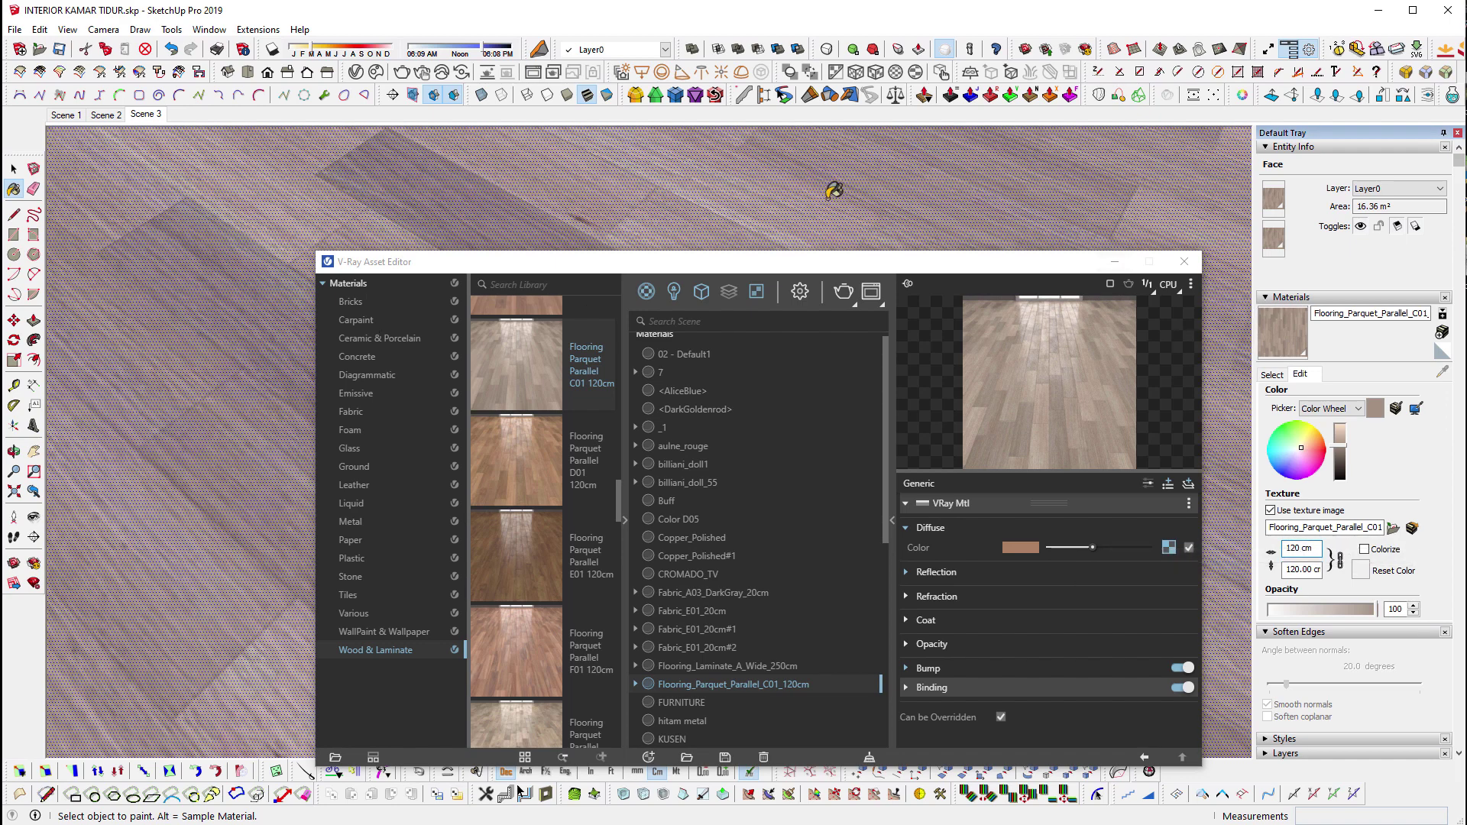
# Close the V-Ray Asset Editor and orbit around the bedroom.
pyautogui.scroll(-1, 601, 581)
pyautogui.scroll(-2, 600, 580)
pyautogui.scroll(-2, 598, 580)
pyautogui.scroll(-2, 599, 579)
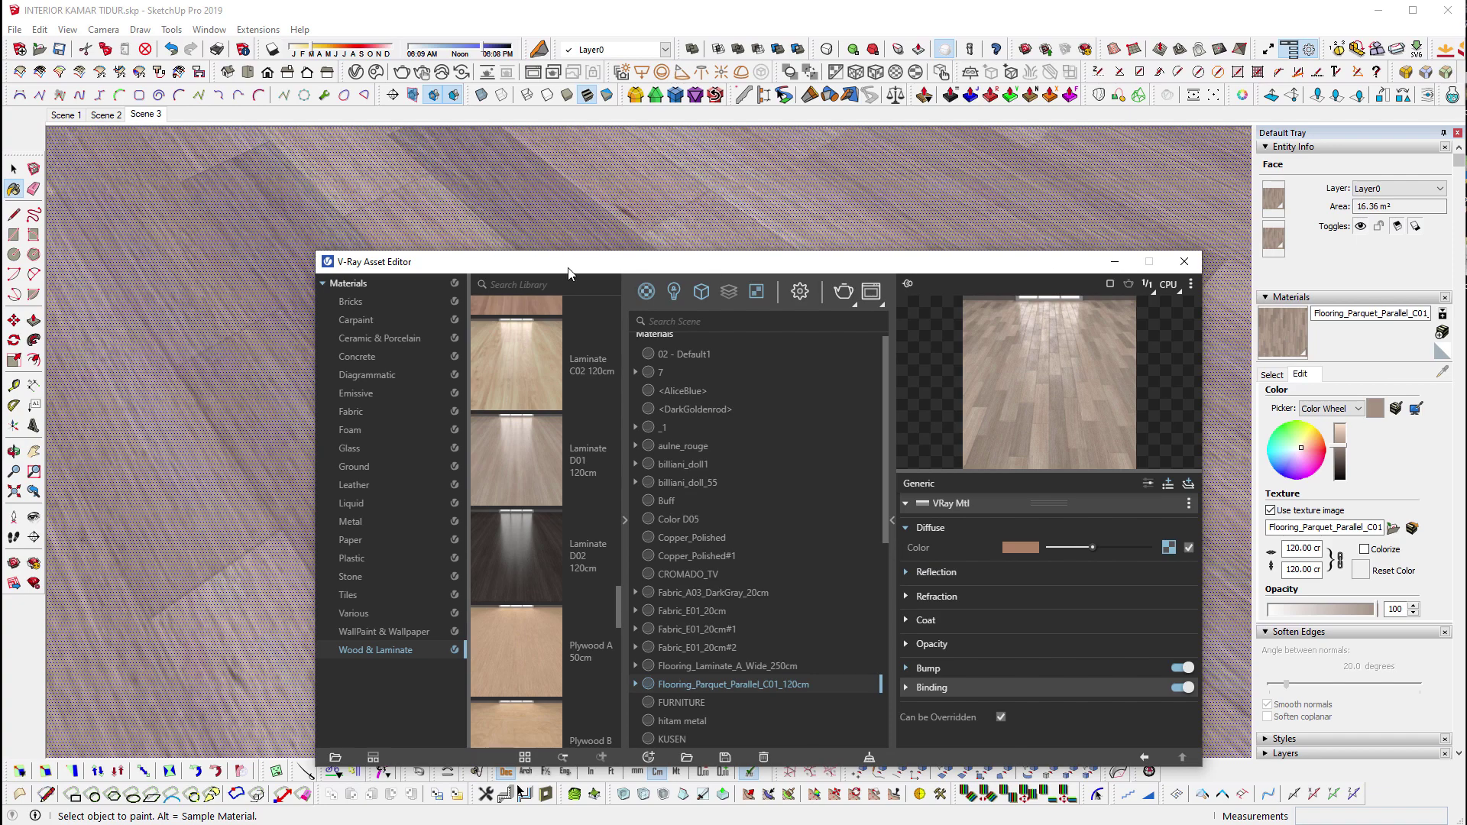
pyautogui.click(1185, 261)
pyautogui.moveTo(751, 570)
pyautogui.mouseDown(button='middle')
pyautogui.moveTo(606, 467)
pyautogui.moveTo(424, 452)
pyautogui.moveTo(584, 514)
pyautogui.moveTo(396, 429)
pyautogui.mouseUp(button='middle')
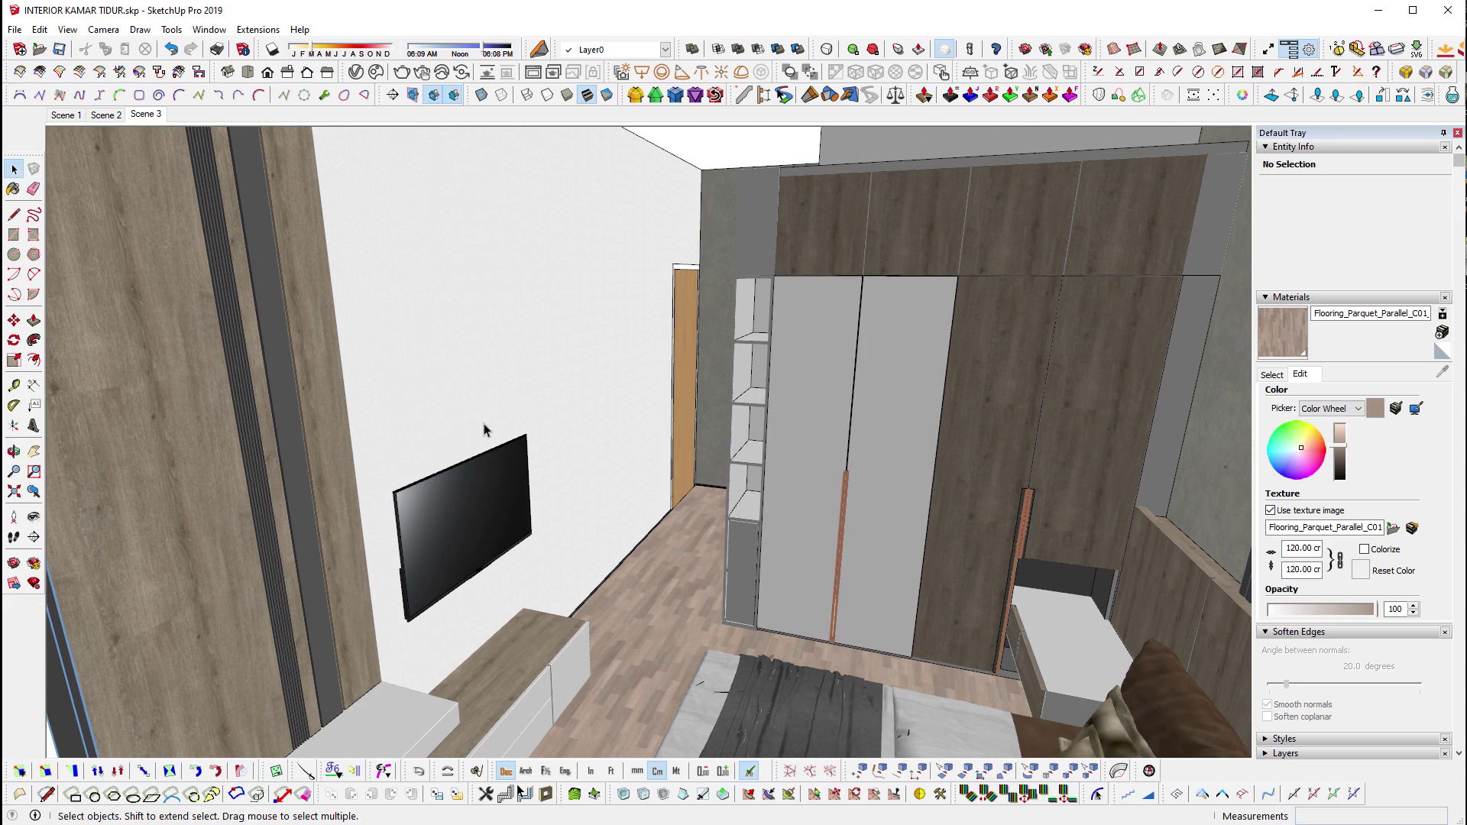
# From the Scene 3 overhead view, turn off Camera Rays Only on the Section 7 clipper.
pyautogui.click(141, 114)
pyautogui.click(115, 119)
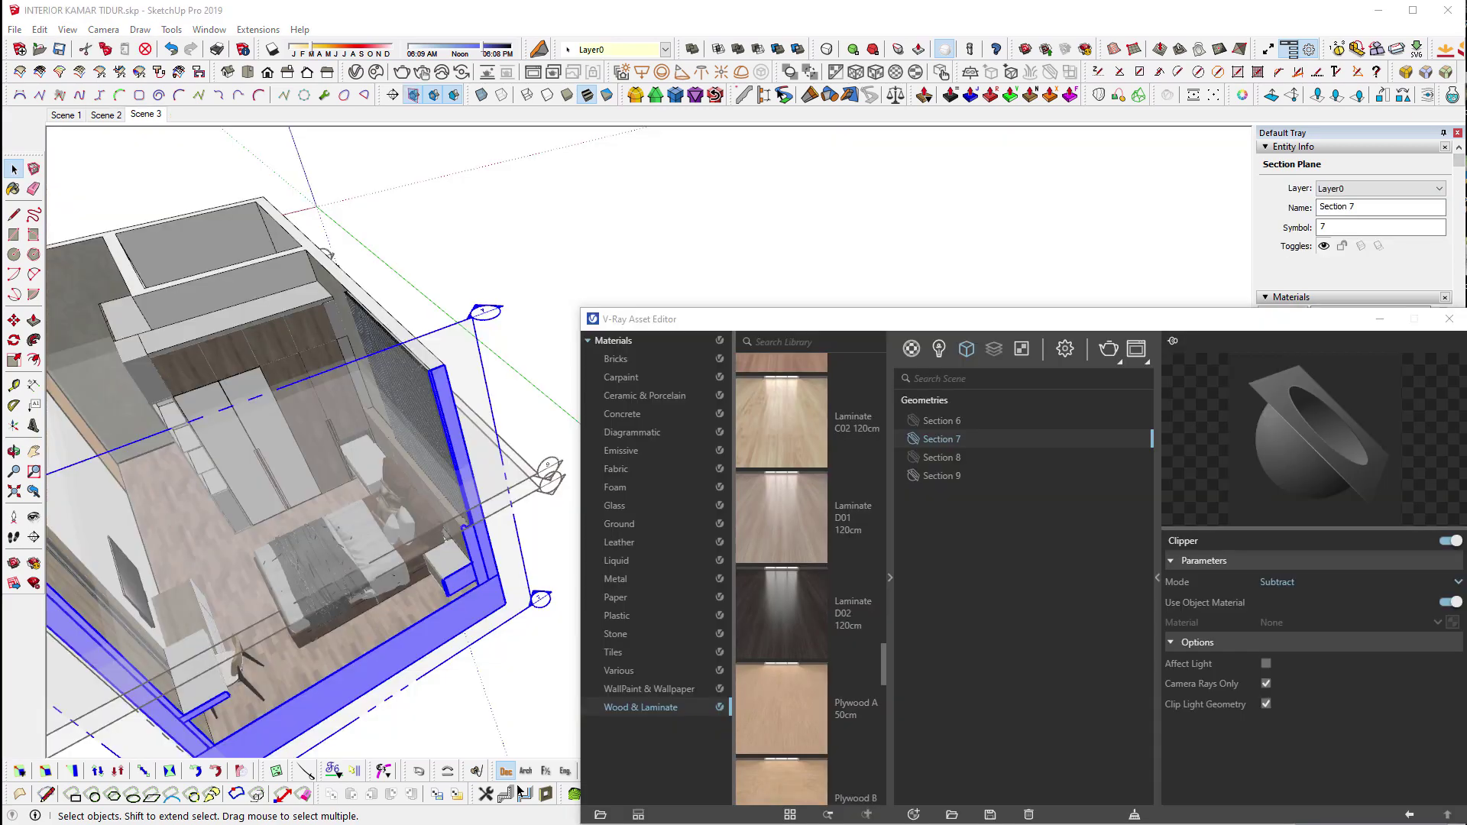
pyautogui.moveTo(305, 458)
pyautogui.mouseDown(button='middle')
pyautogui.moveTo(367, 359)
pyautogui.moveTo(516, 369)
pyautogui.mouseUp(button='middle')
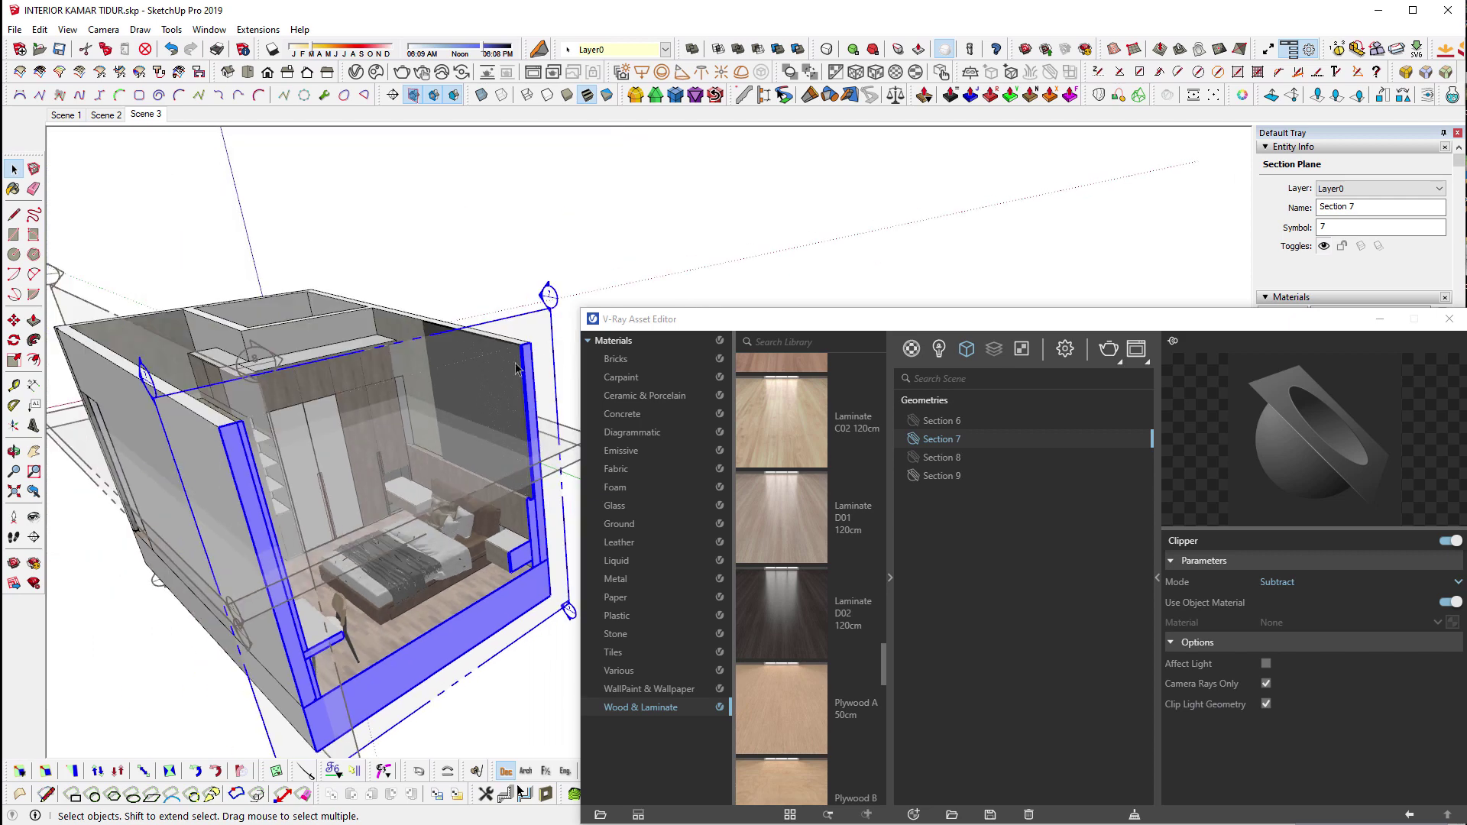
pyautogui.click(1266, 684)
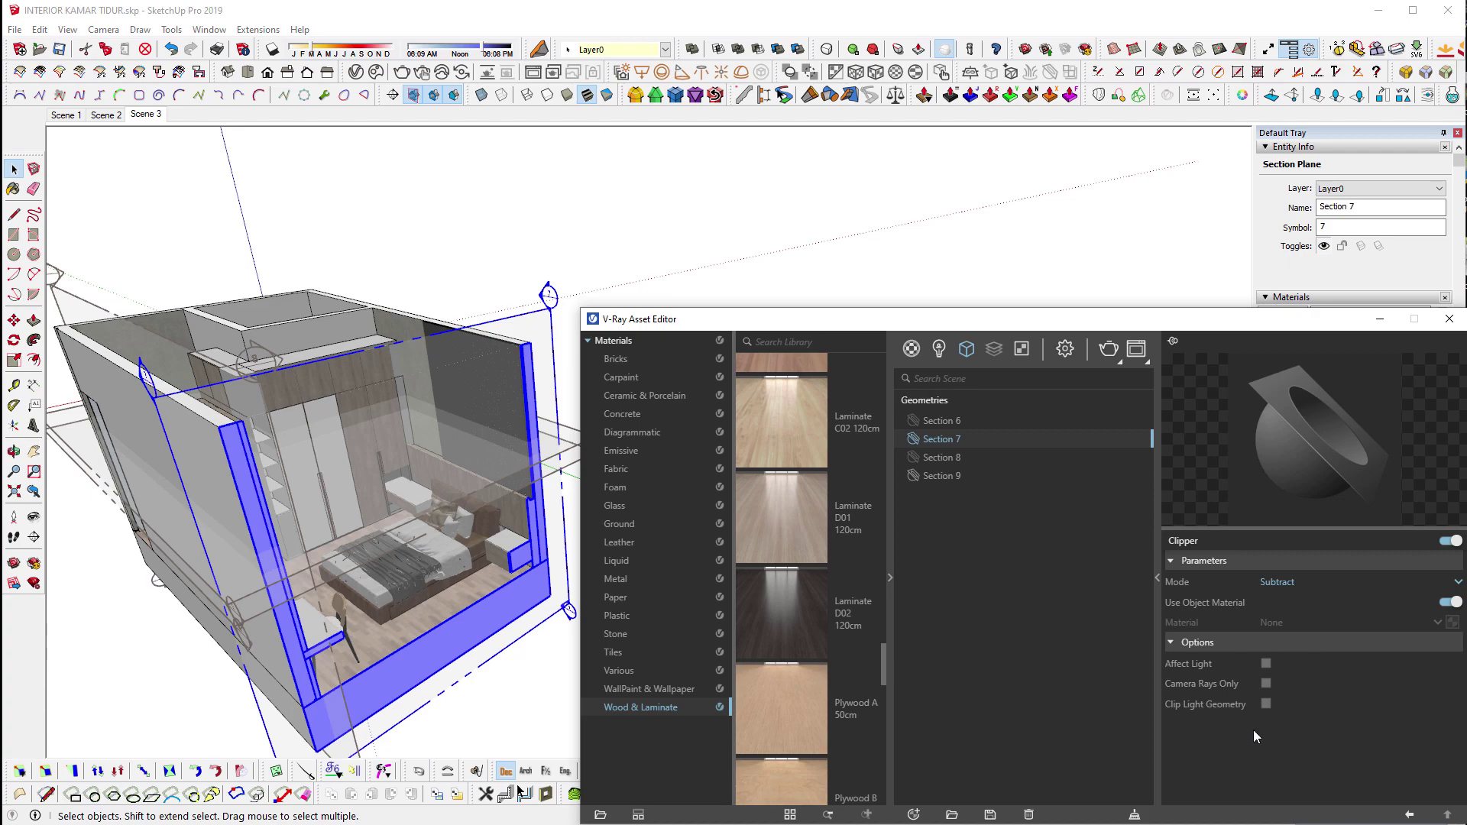
# Open the SunLight settings, then return to the Scene 2 bedroom view.
pyautogui.moveTo(344, 458)
pyautogui.mouseDown(button='middle')
pyautogui.moveTo(286, 528)
pyautogui.moveTo(511, 598)
pyautogui.mouseUp(button='middle')
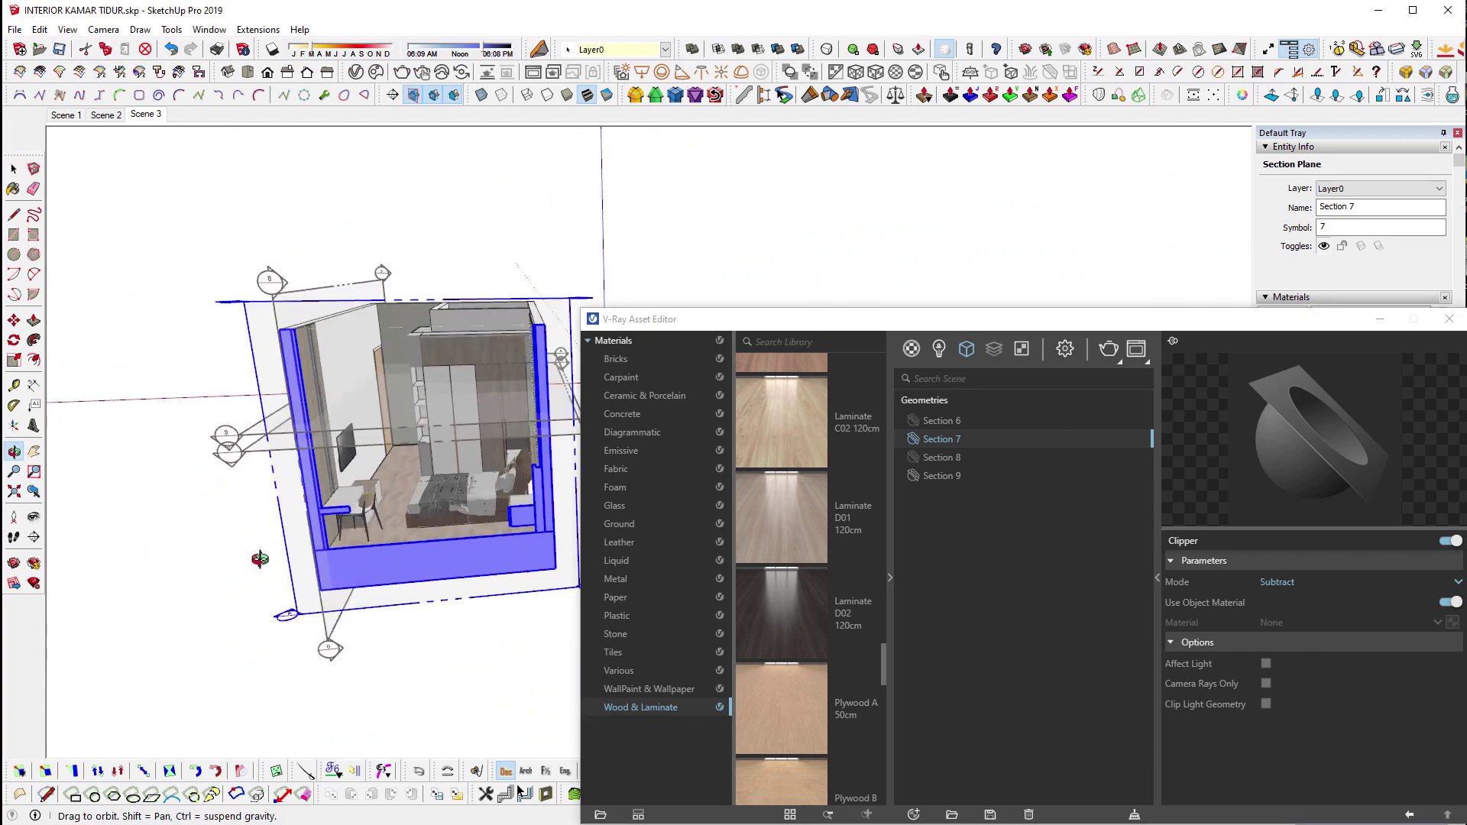
pyautogui.click(938, 350)
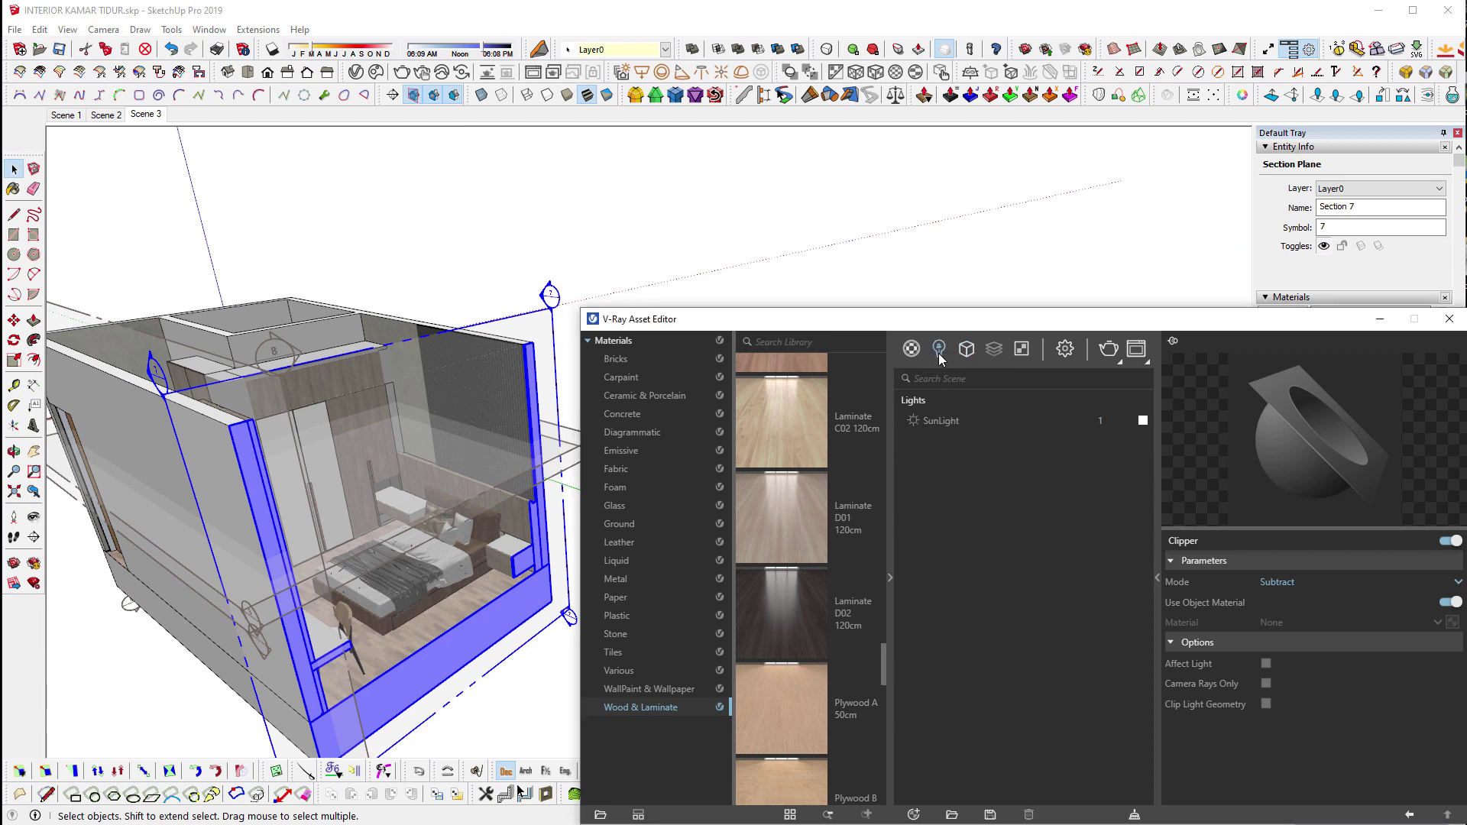
pyautogui.click(955, 427)
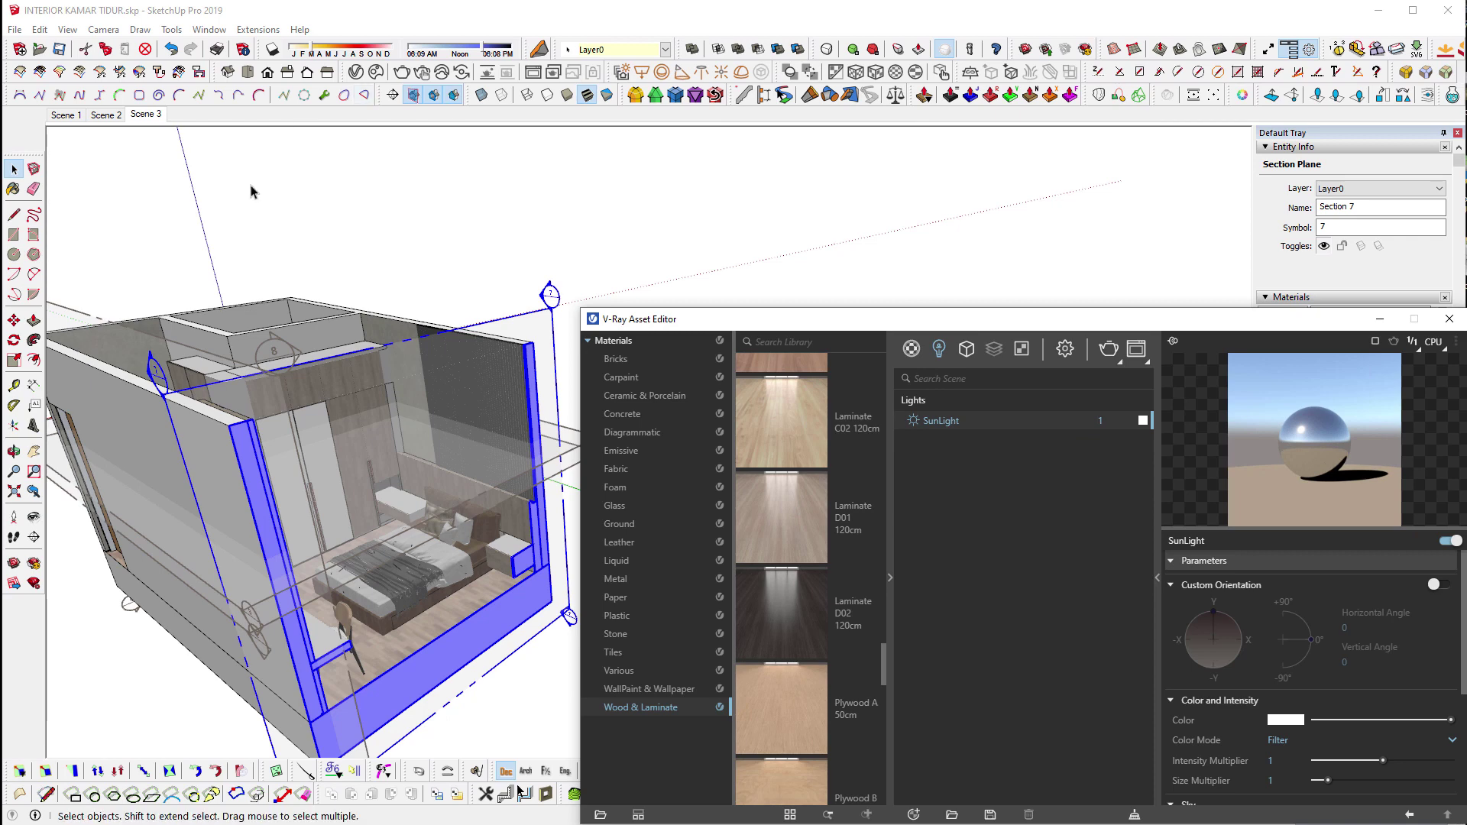
pyautogui.click(124, 116)
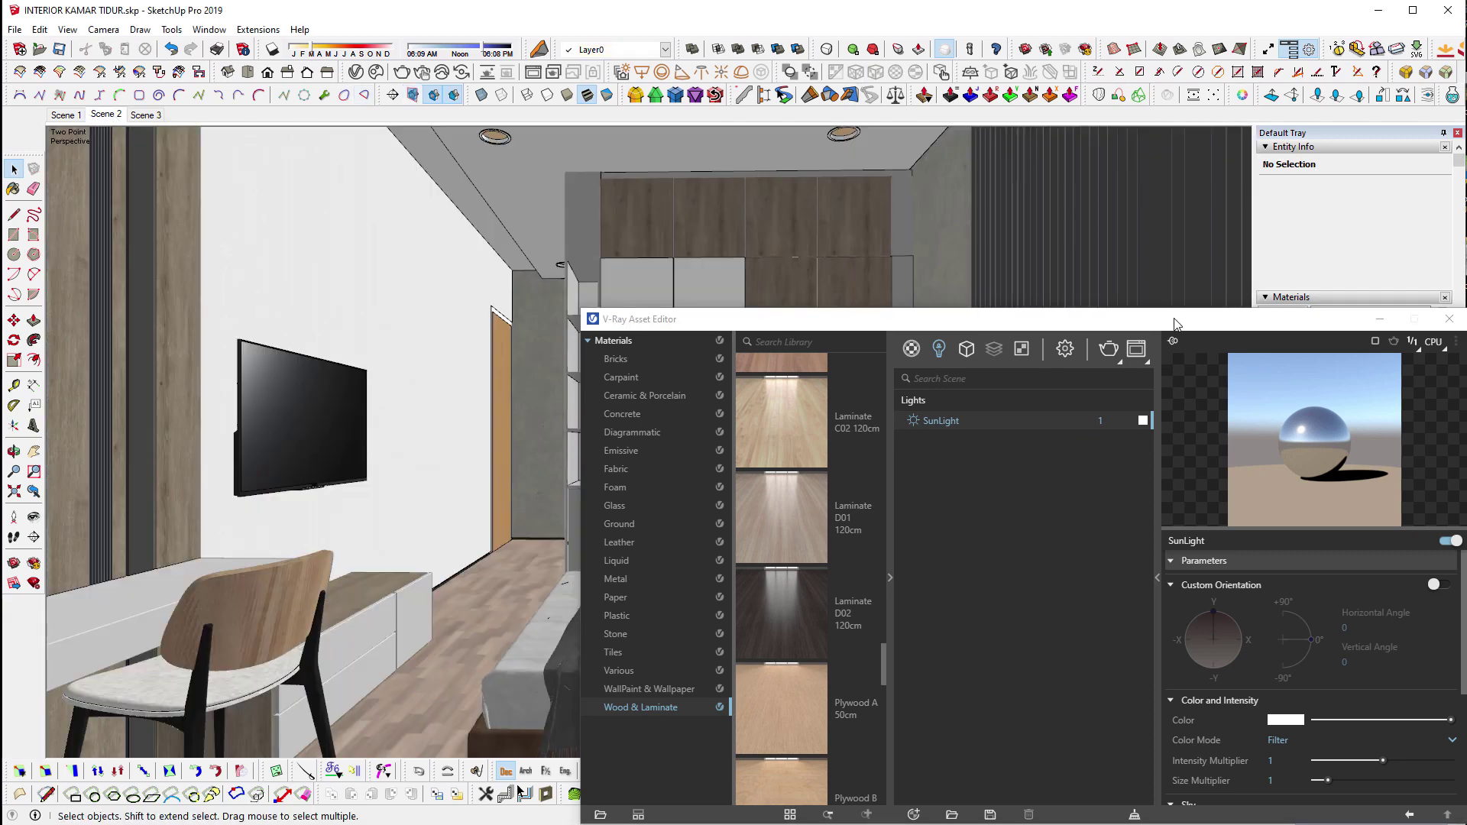
# Enable Interactive rendering and the NVIDIA AI denoiser in V-Ray render settings.
pyautogui.moveTo(1175, 324); pyautogui.dragTo(979, 233)
pyautogui.click(847, 275)
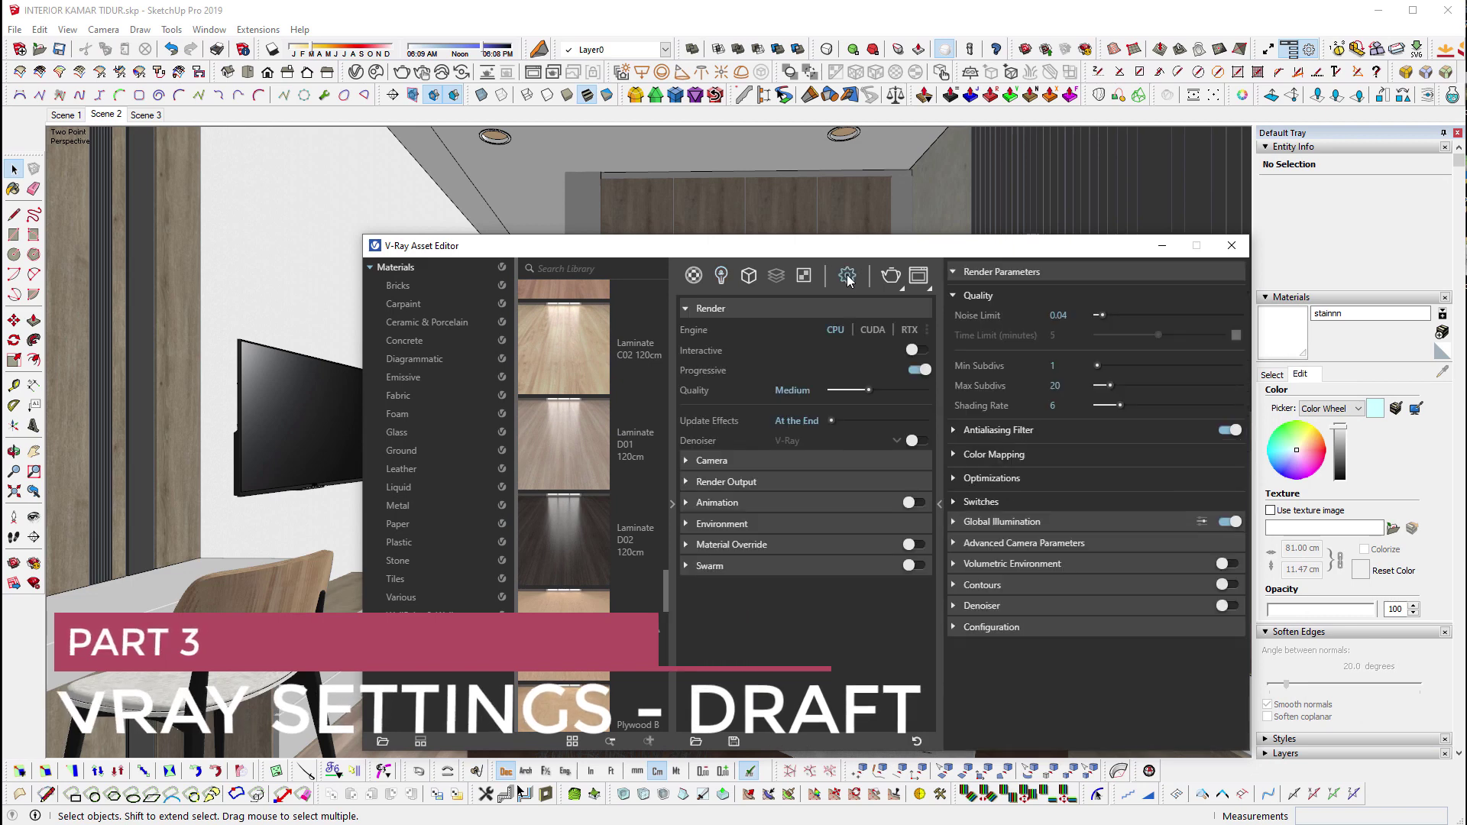
pyautogui.click(914, 349)
pyautogui.click(911, 421)
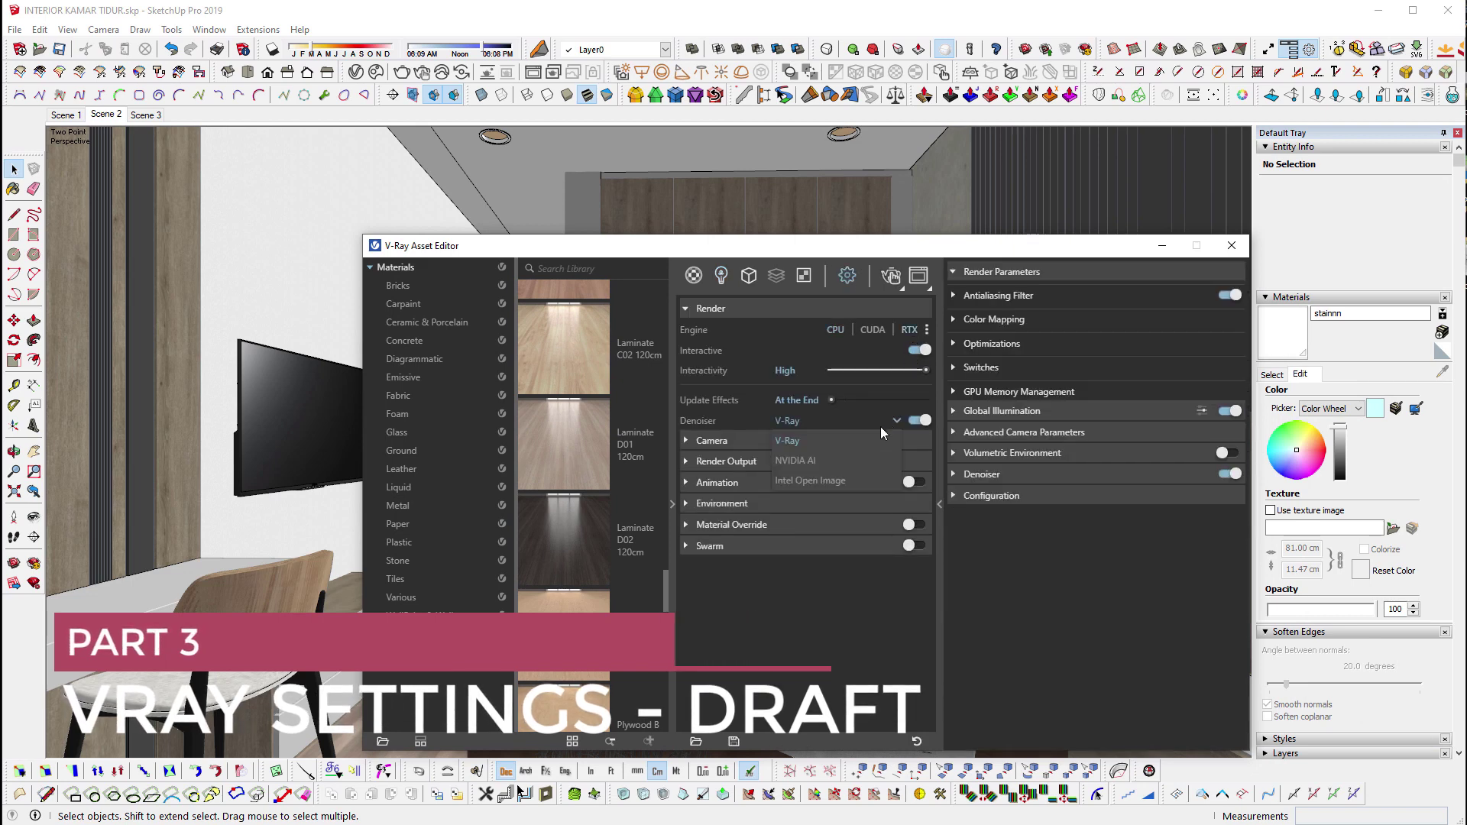
# Keep the Standard camera type and expand the Render Output section.
pyautogui.click(778, 442)
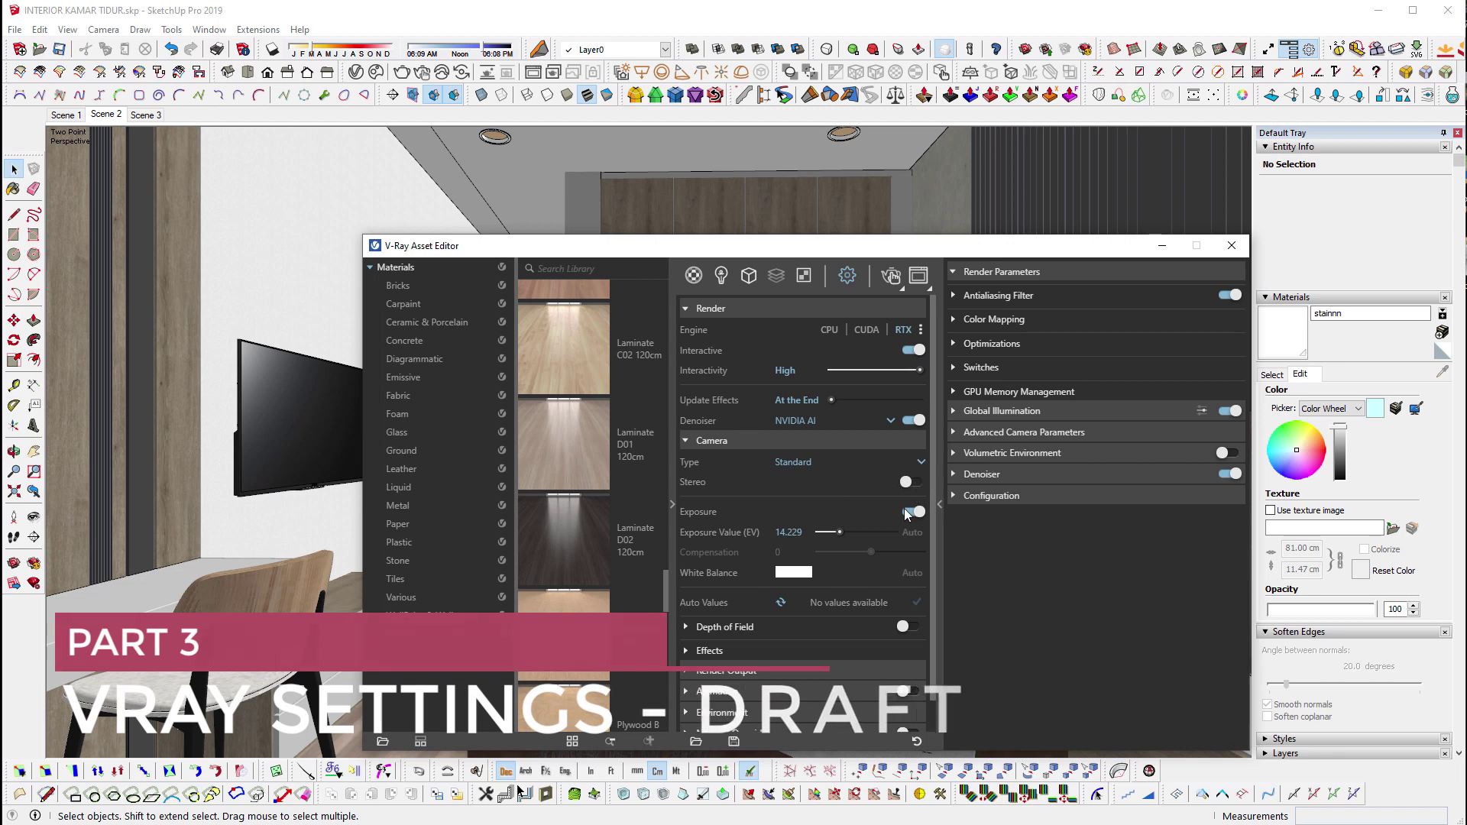
pyautogui.click(920, 462)
pyautogui.click(924, 466)
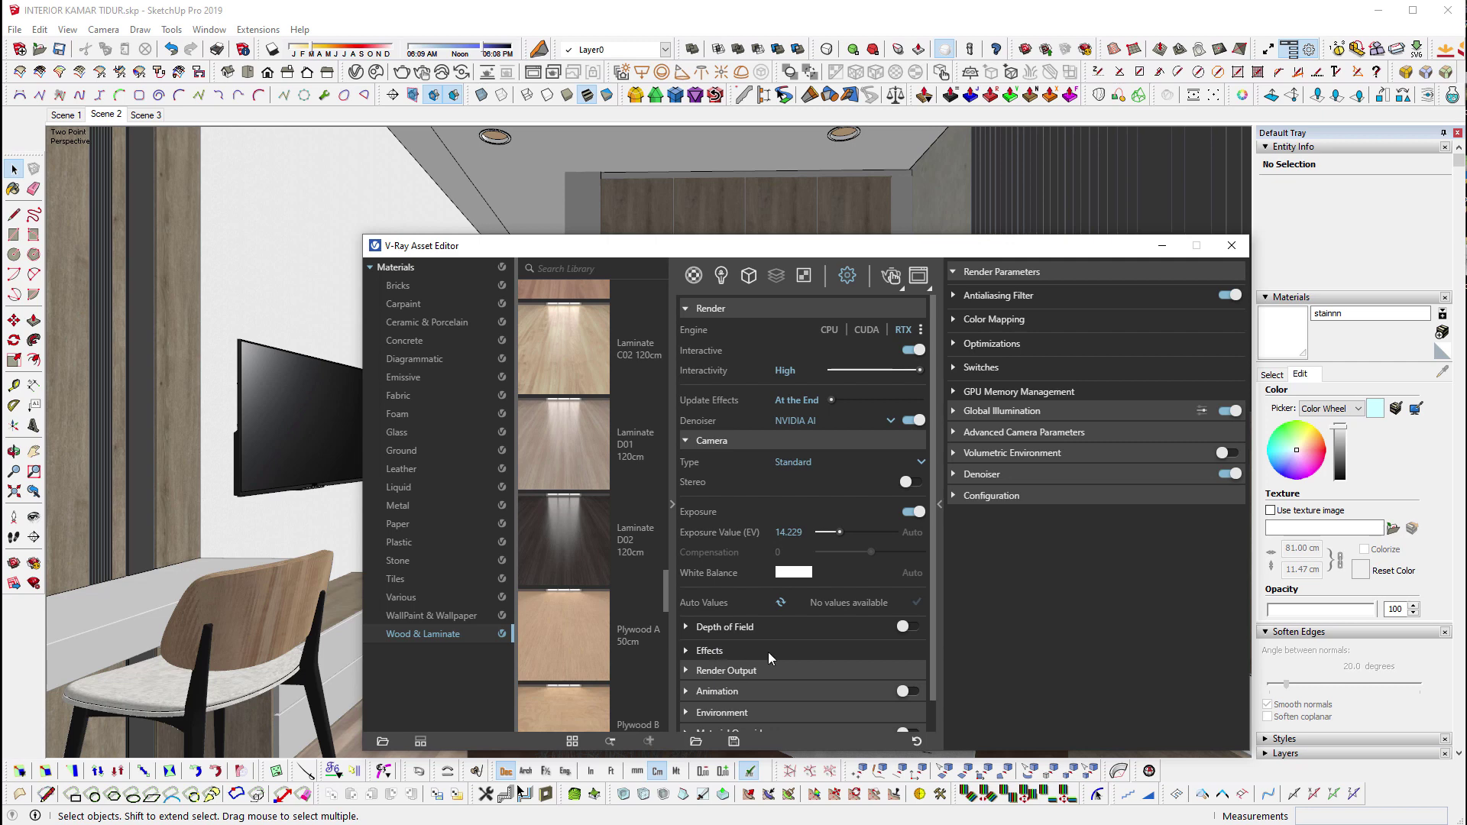
pyautogui.scroll(-1, 768, 653)
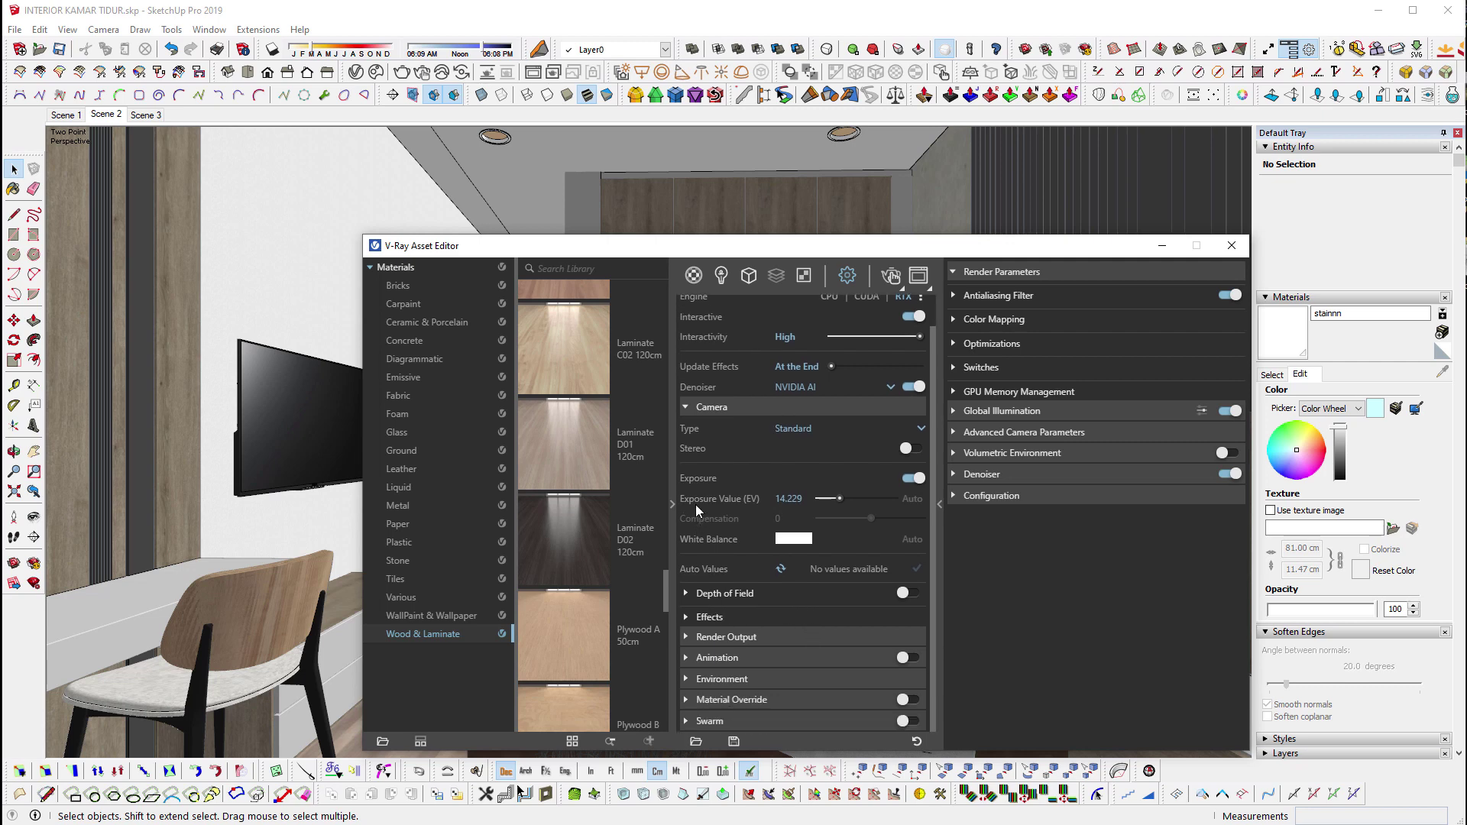
pyautogui.click(745, 638)
# Set the aspect ratio to Custom and enter new image width and height values.
pyautogui.click(904, 633)
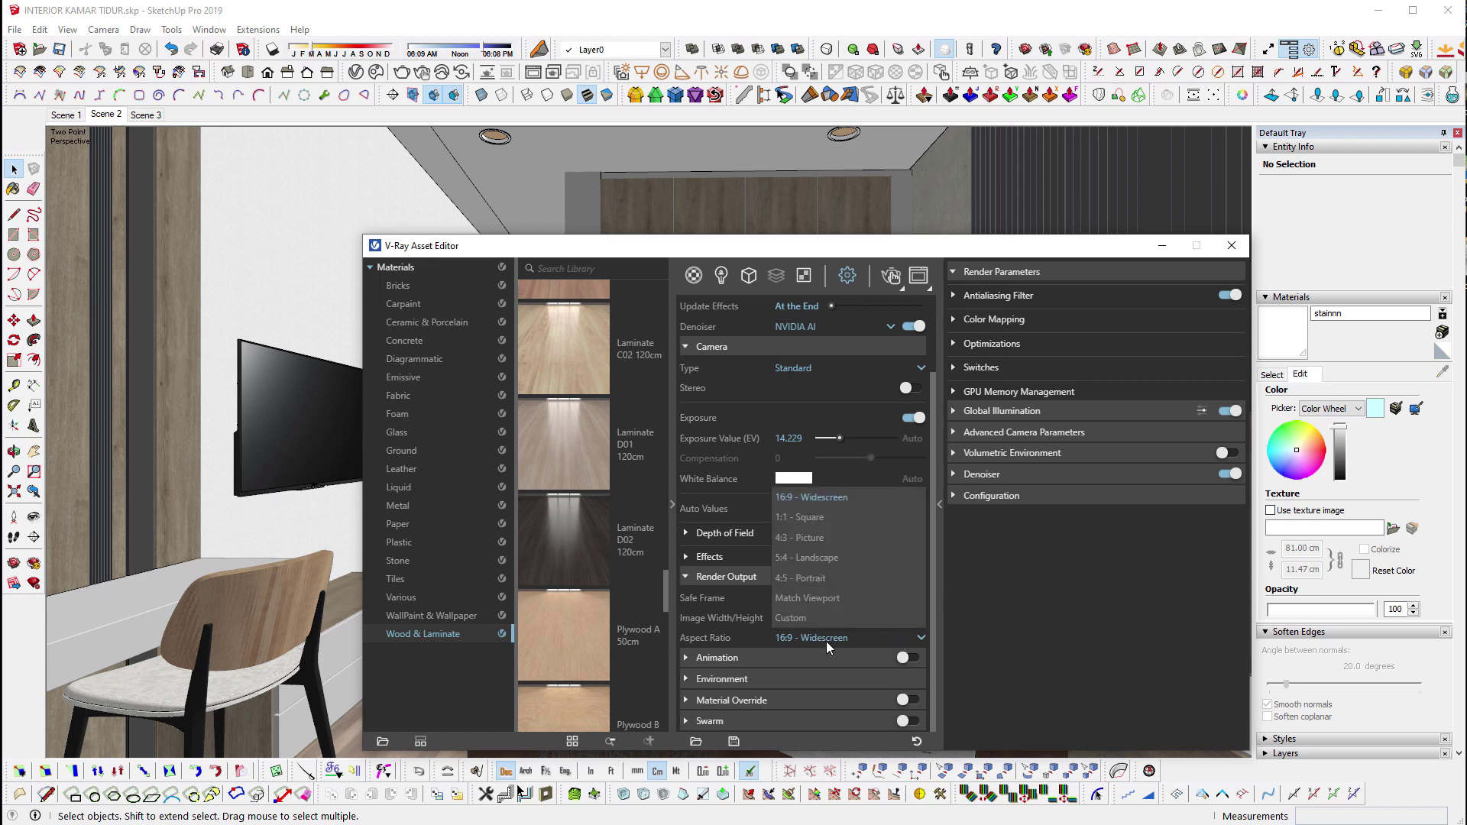
pyautogui.click(810, 616)
pyautogui.doubleClick(778, 619)
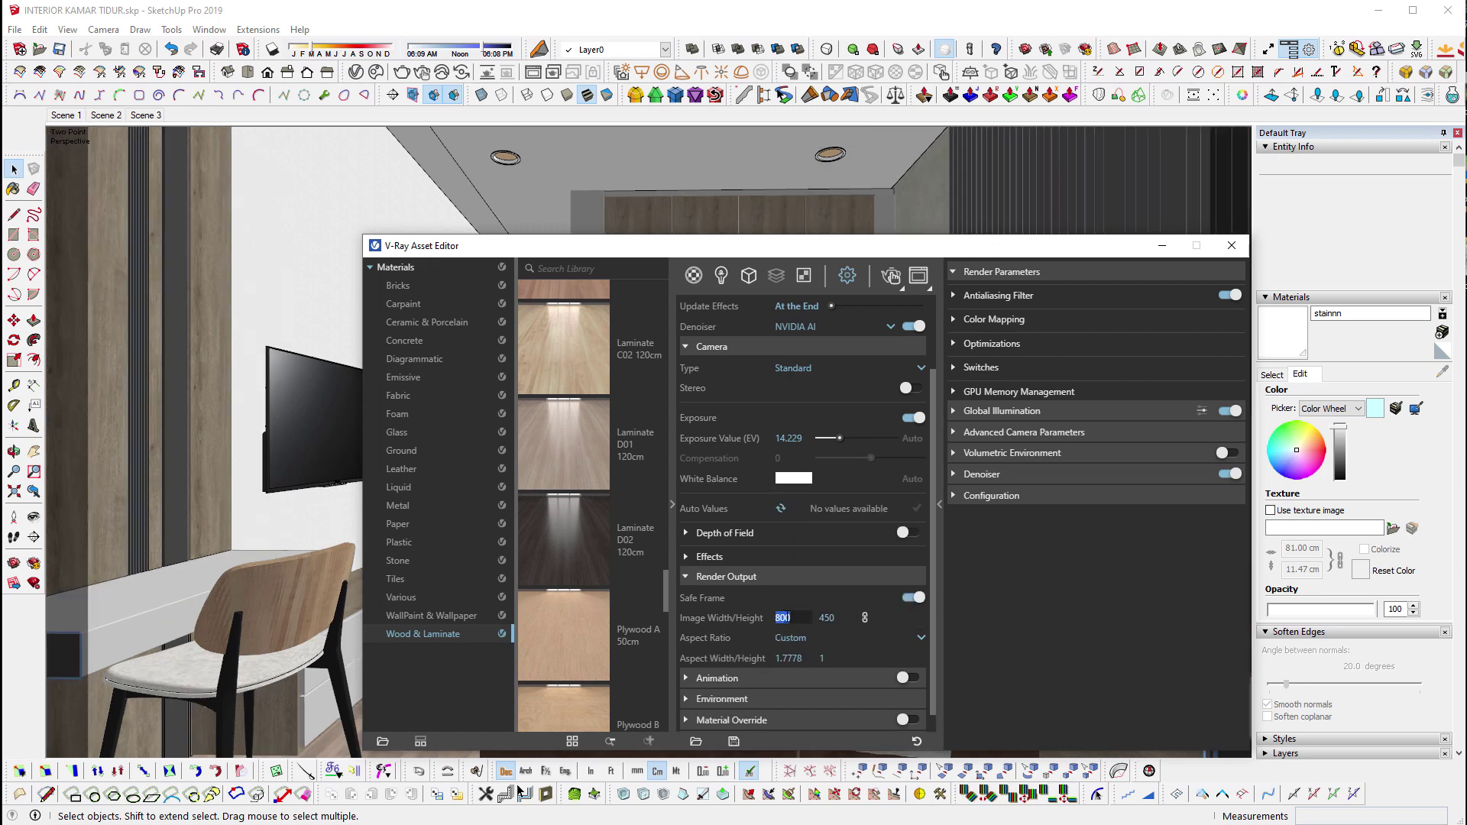
pyautogui.moveTo(745, 254)
pyautogui.mouseDown()
pyautogui.moveTo(831, 246)
pyautogui.moveTo(853, 90)
pyautogui.mouseUp()
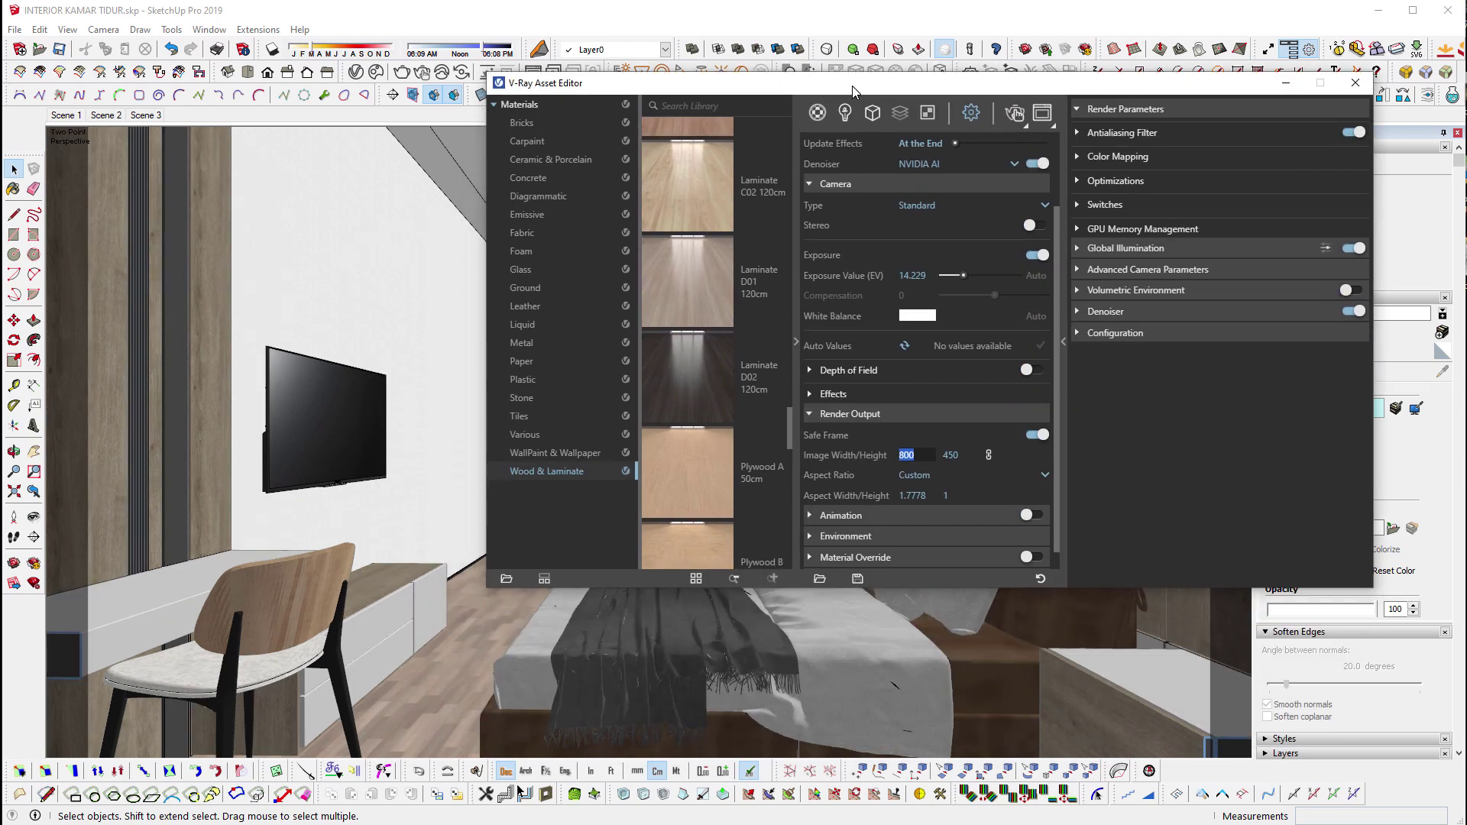
pyautogui.moveTo(784, 618)
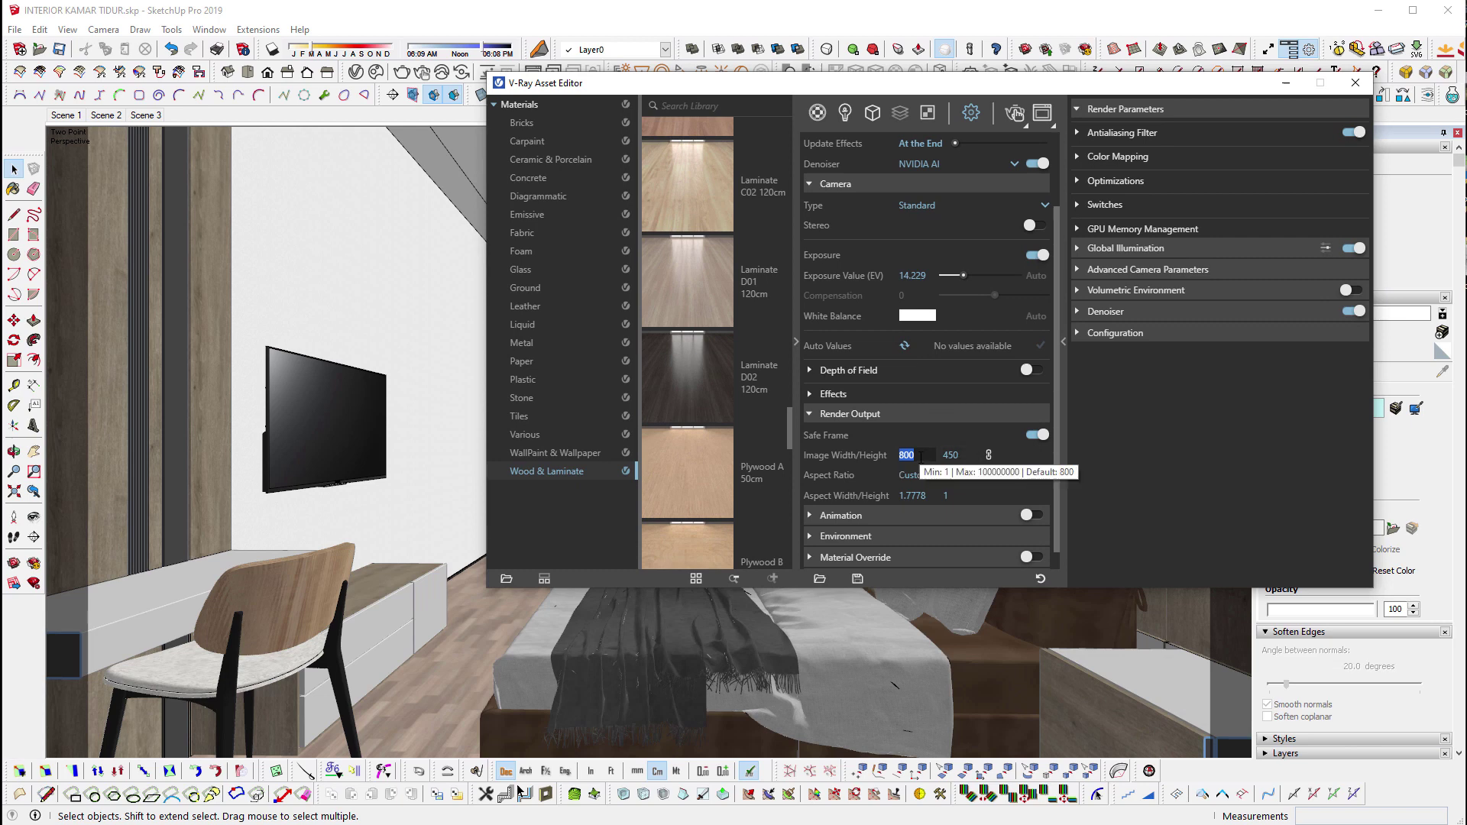
pyautogui.write('2000')
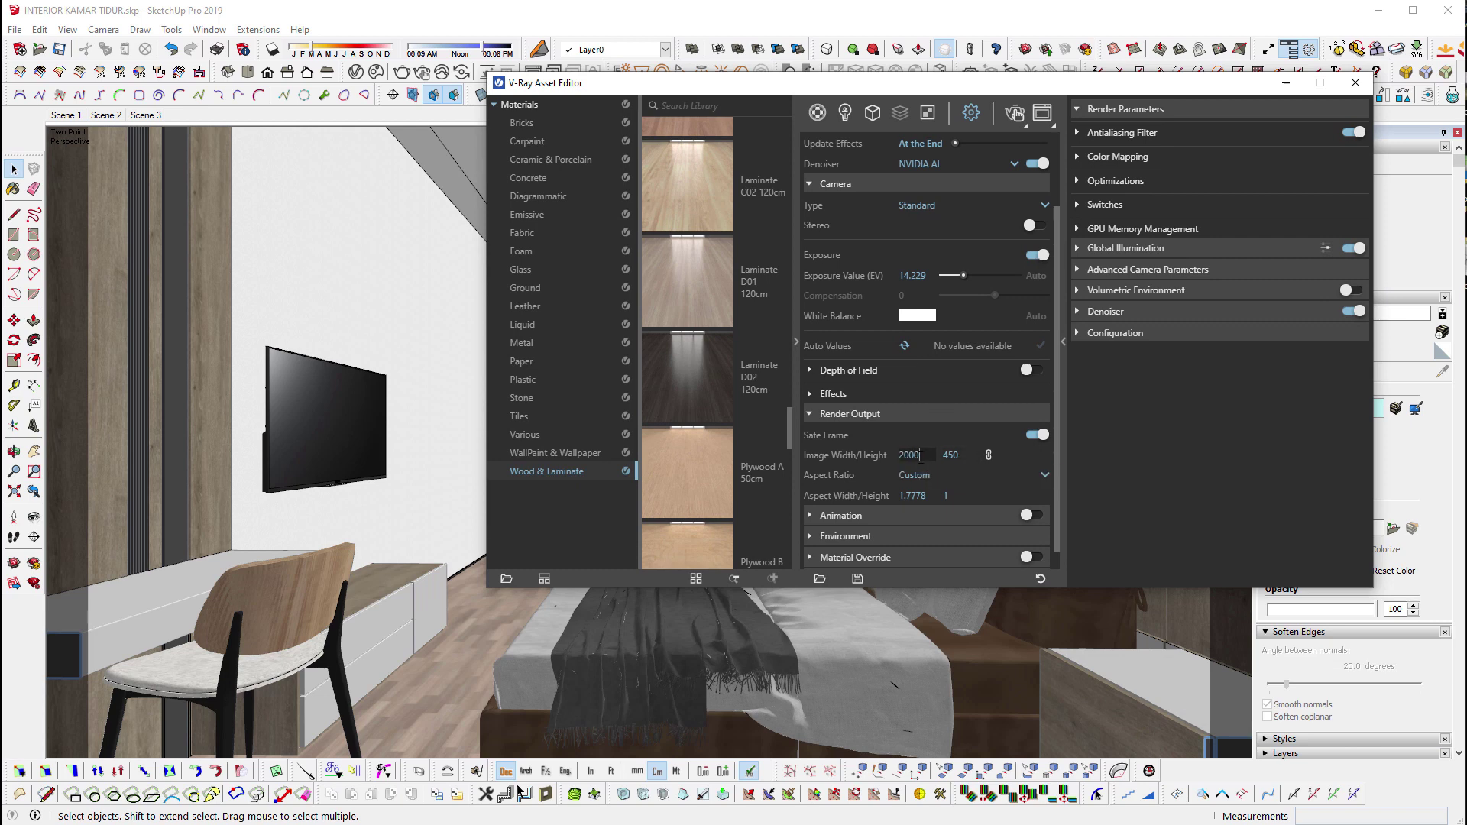
pyautogui.press('Tab')
pyautogui.write('1200')
pyautogui.press('Return')
# Toggle the aspect lock and re-enter the width to finish at 1000 × 600.
pyautogui.click(989, 455)
pyautogui.doubleClick(909, 455)
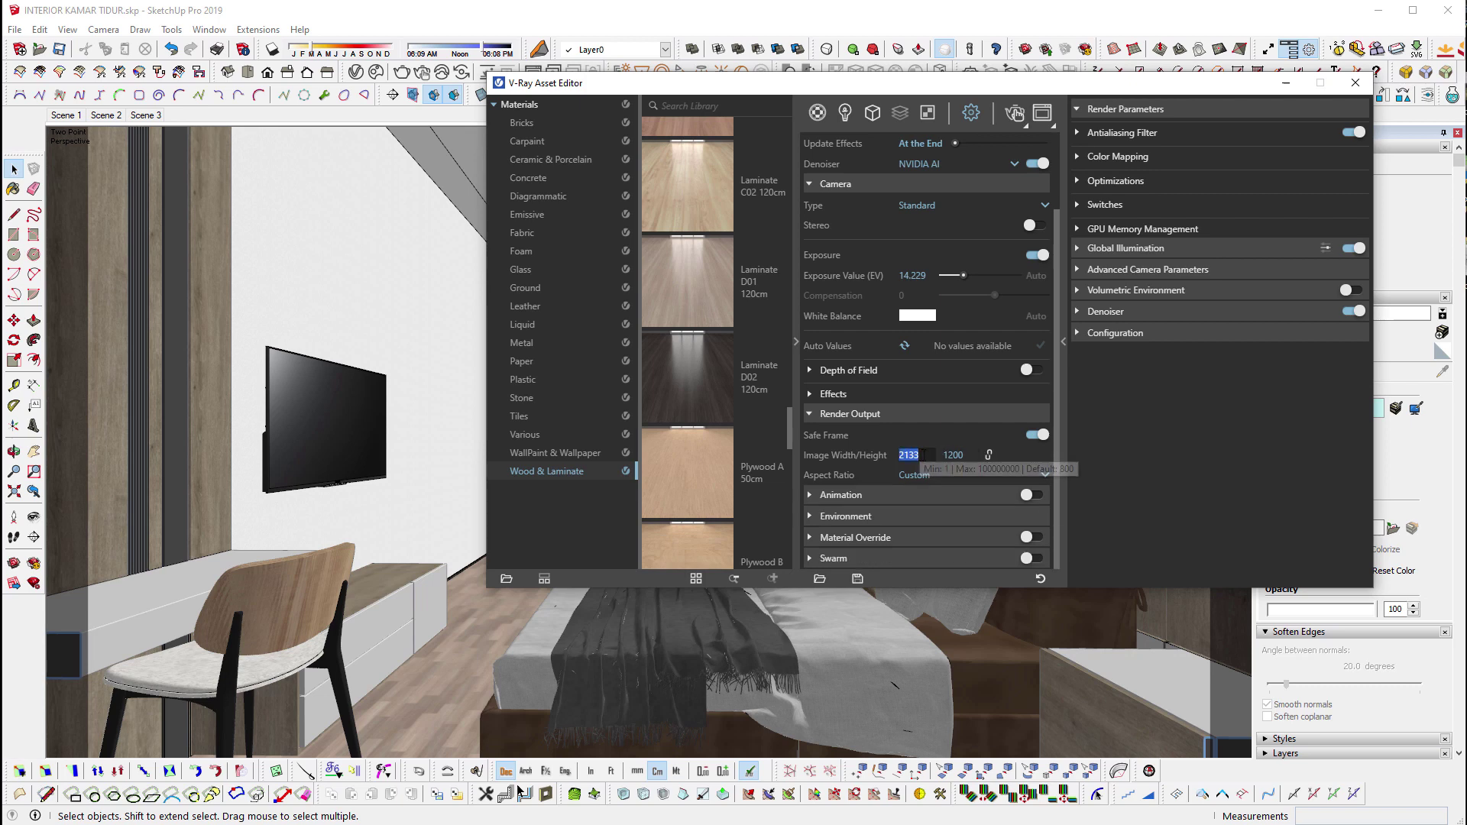
pyautogui.write('2000')
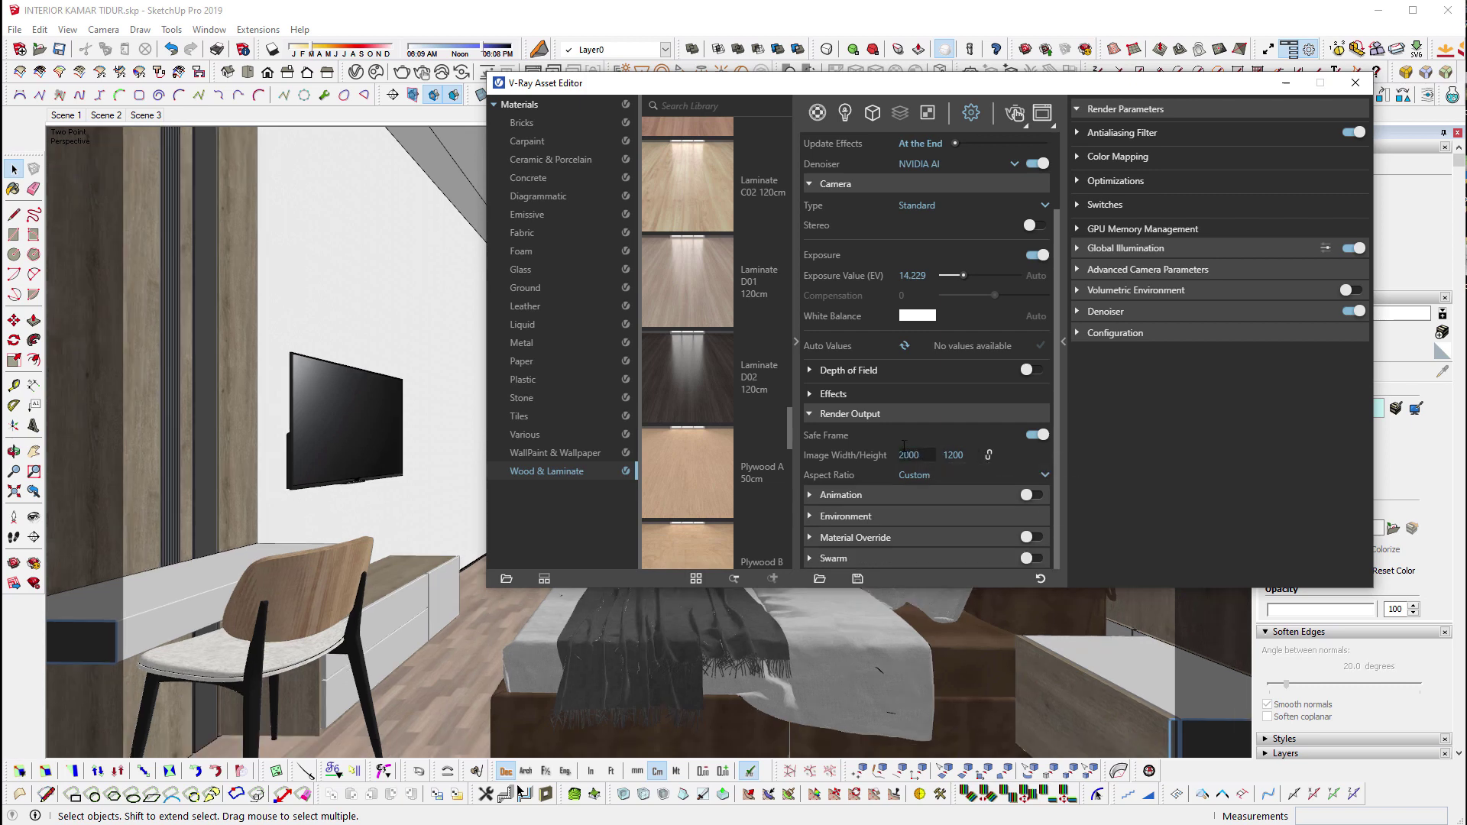
pyautogui.click(988, 455)
pyautogui.doubleClick(909, 455)
pyautogui.write('1')
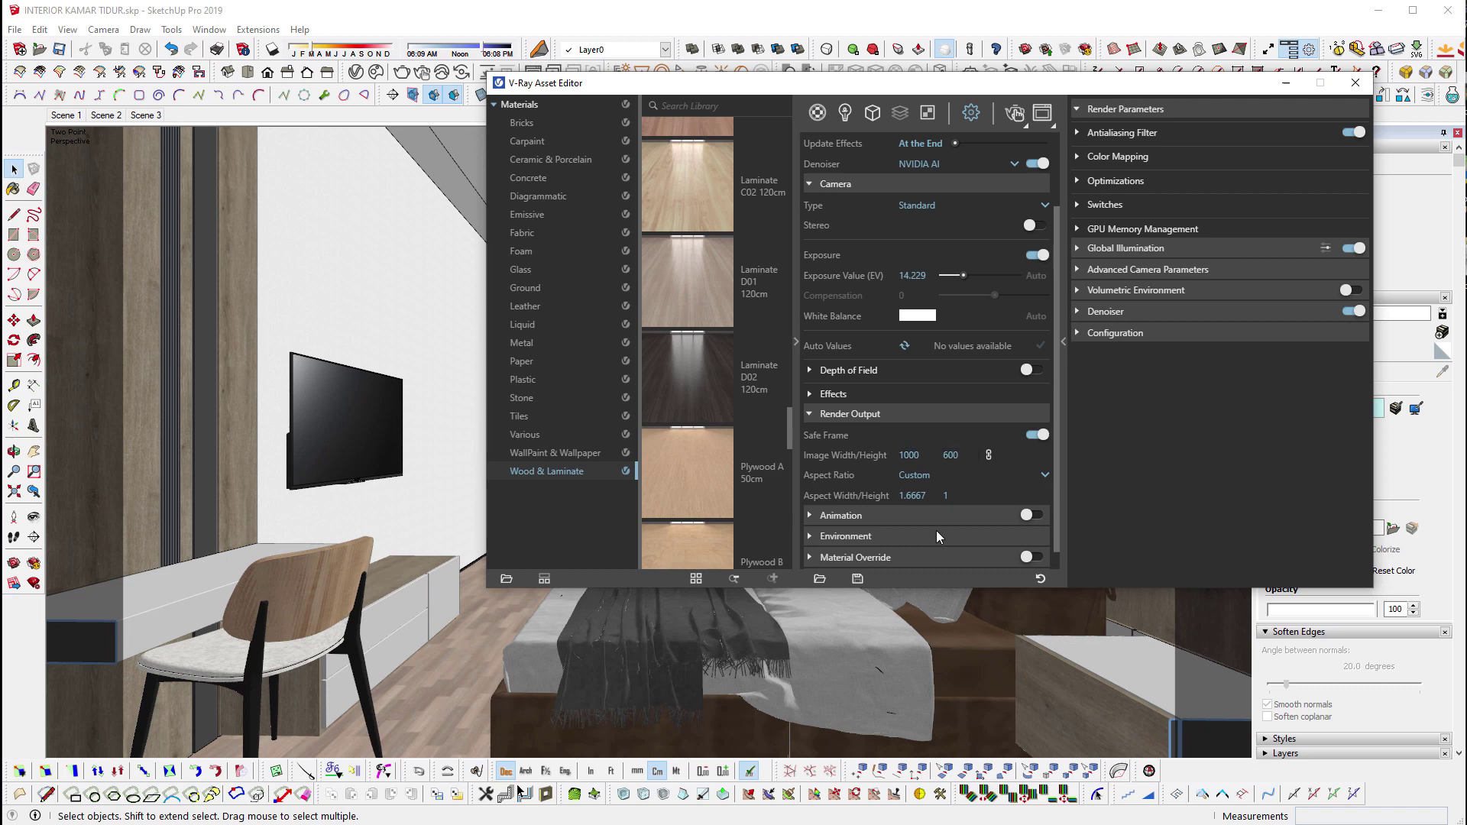
pyautogui.scroll(-1, 896, 512)
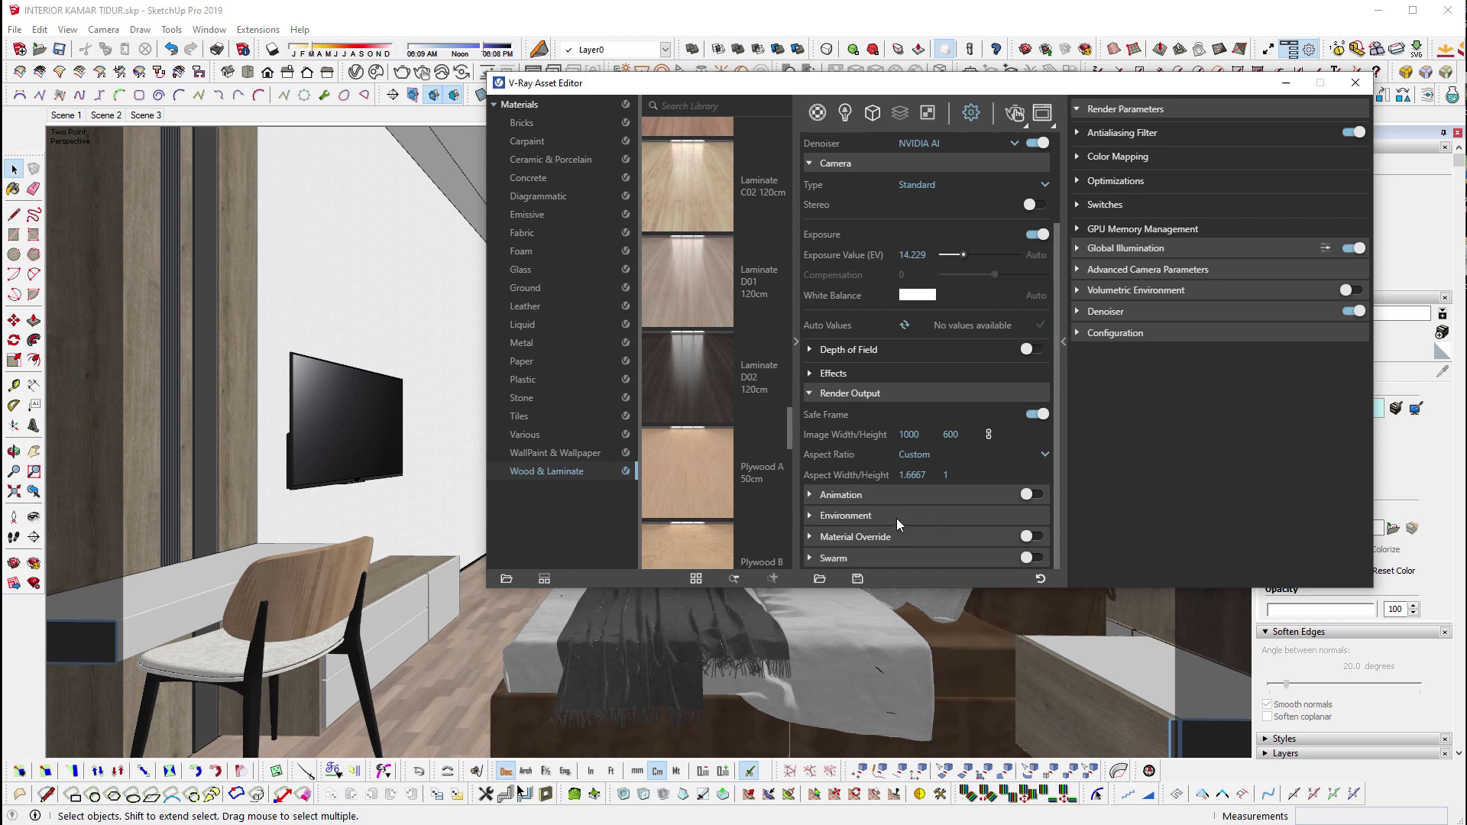
# Expand Environment settings and enable the separate GI environment override.
pyautogui.click(896, 517)
pyautogui.scroll(-3, 898, 515)
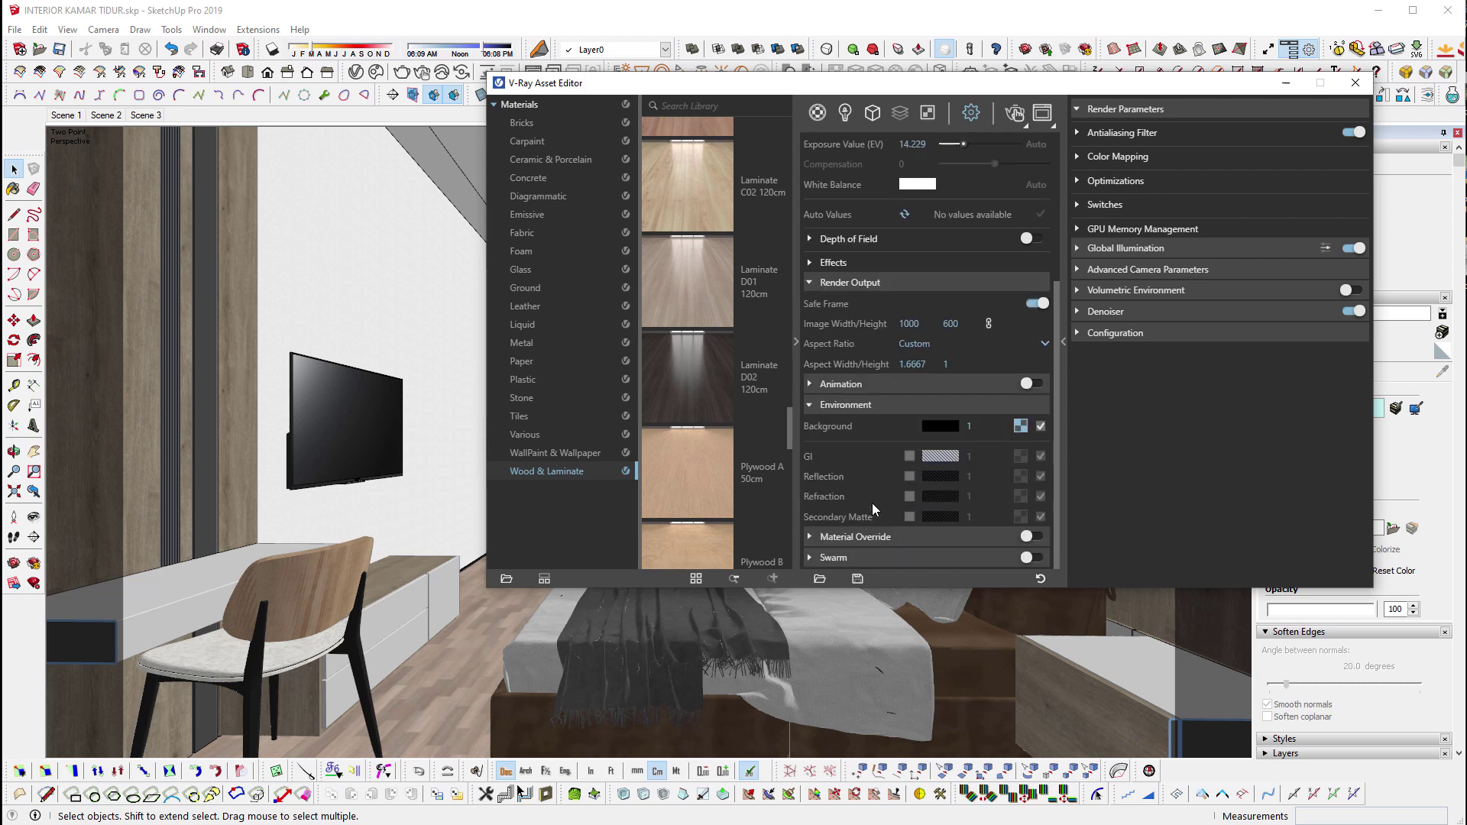
pyautogui.click(908, 459)
# Lower Highlight Burn to 0.7 and turn on Subpixel Clamp in Color Mapping.
pyautogui.click(1168, 230)
pyautogui.click(1167, 205)
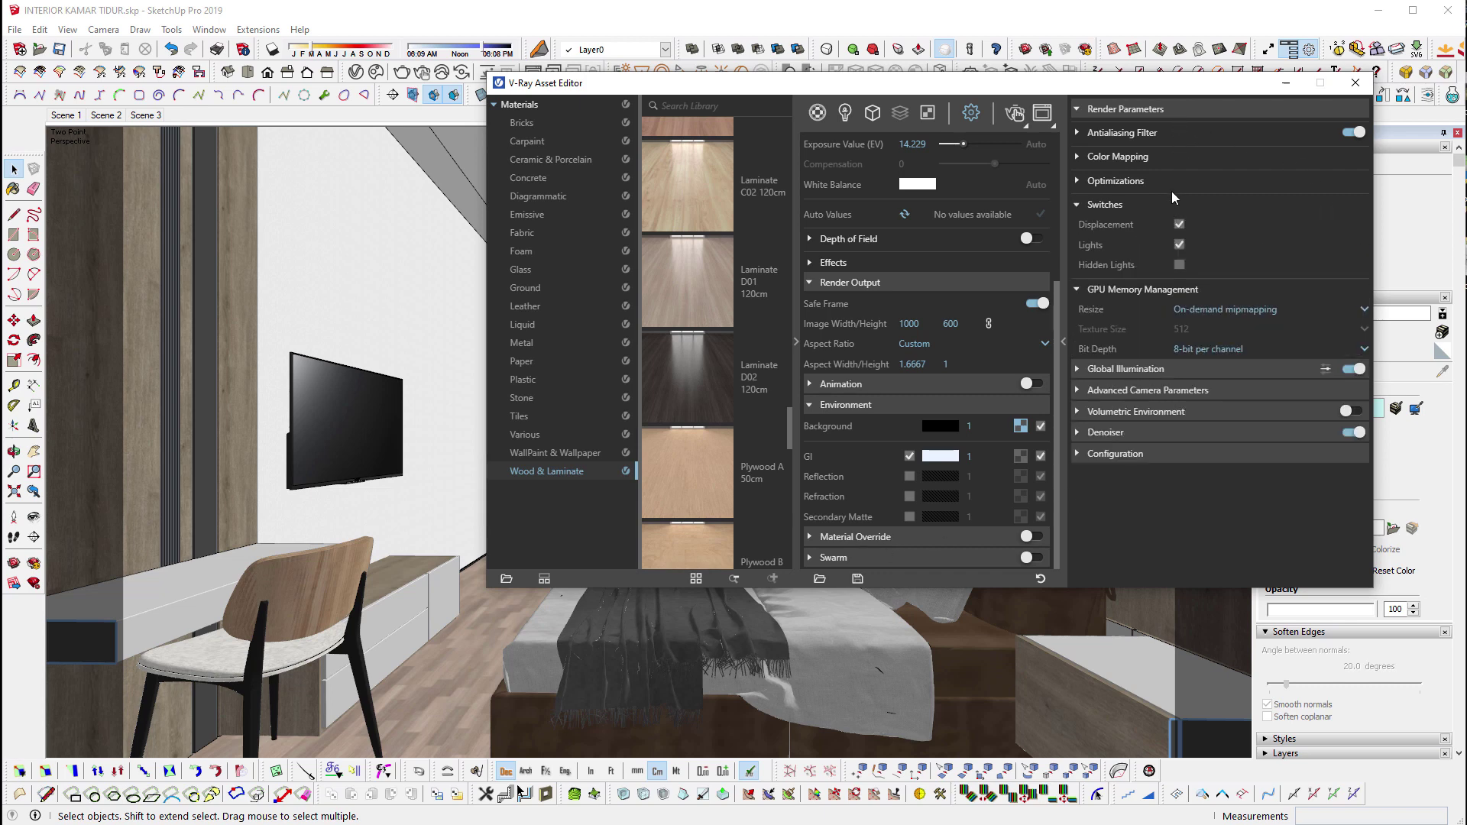
pyautogui.click(1171, 180)
pyautogui.click(1171, 155)
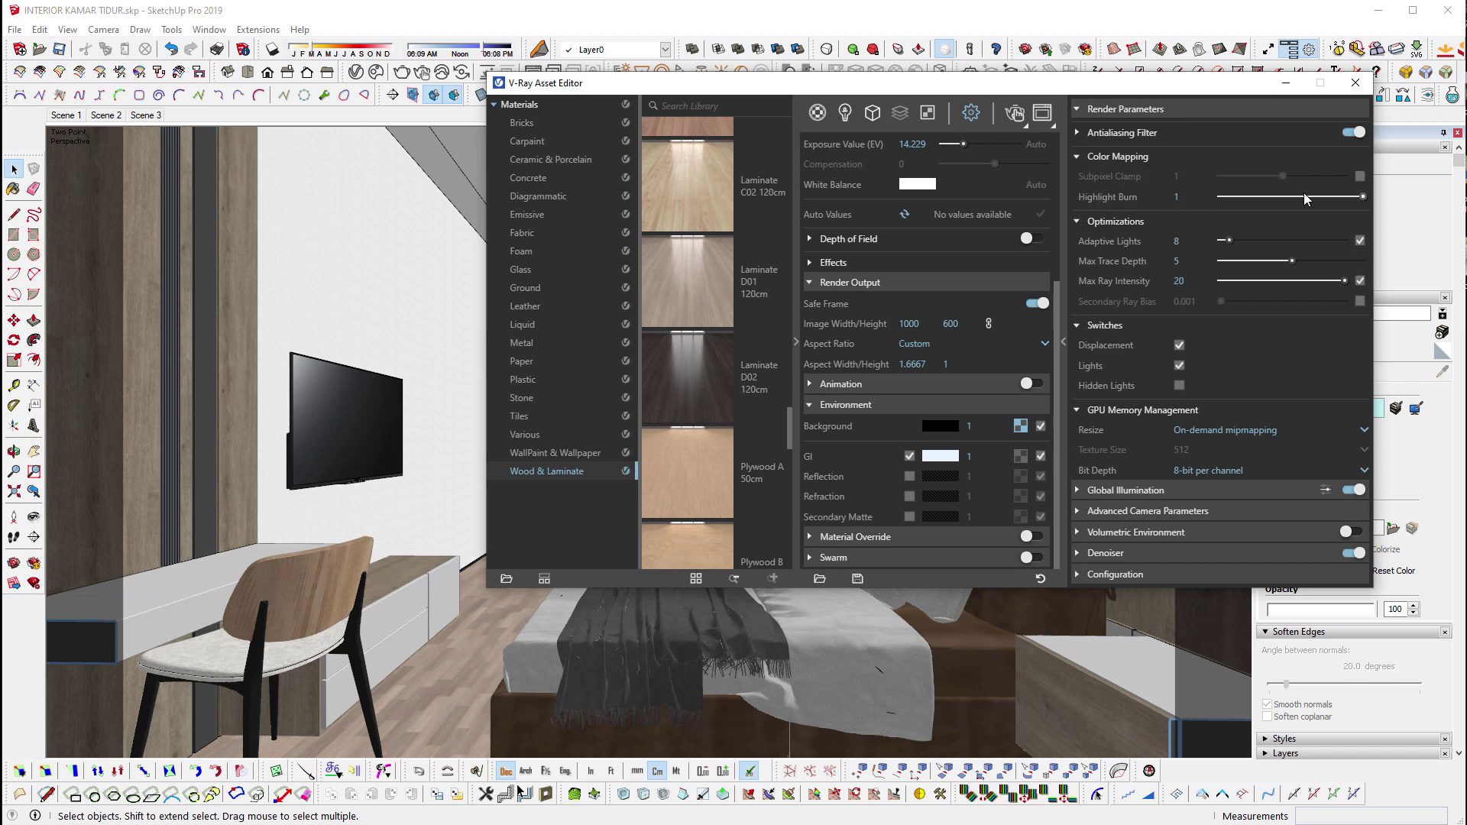
pyautogui.moveTo(1351, 202); pyautogui.dragTo(1320, 196)
pyautogui.click(1359, 176)
pyautogui.moveTo(815, 94); pyautogui.dragTo(895, 149)
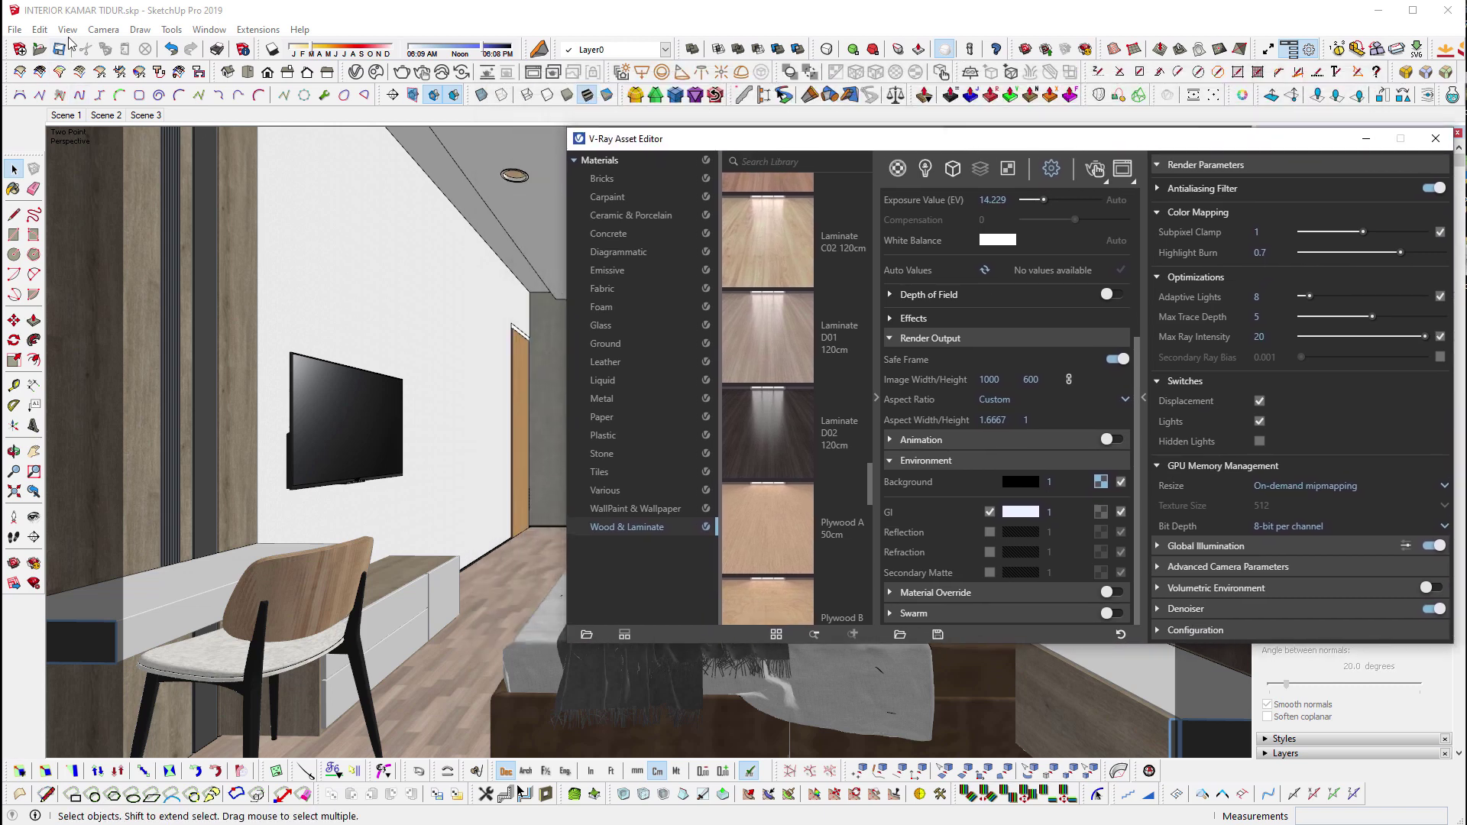
pyautogui.click(190, 205)
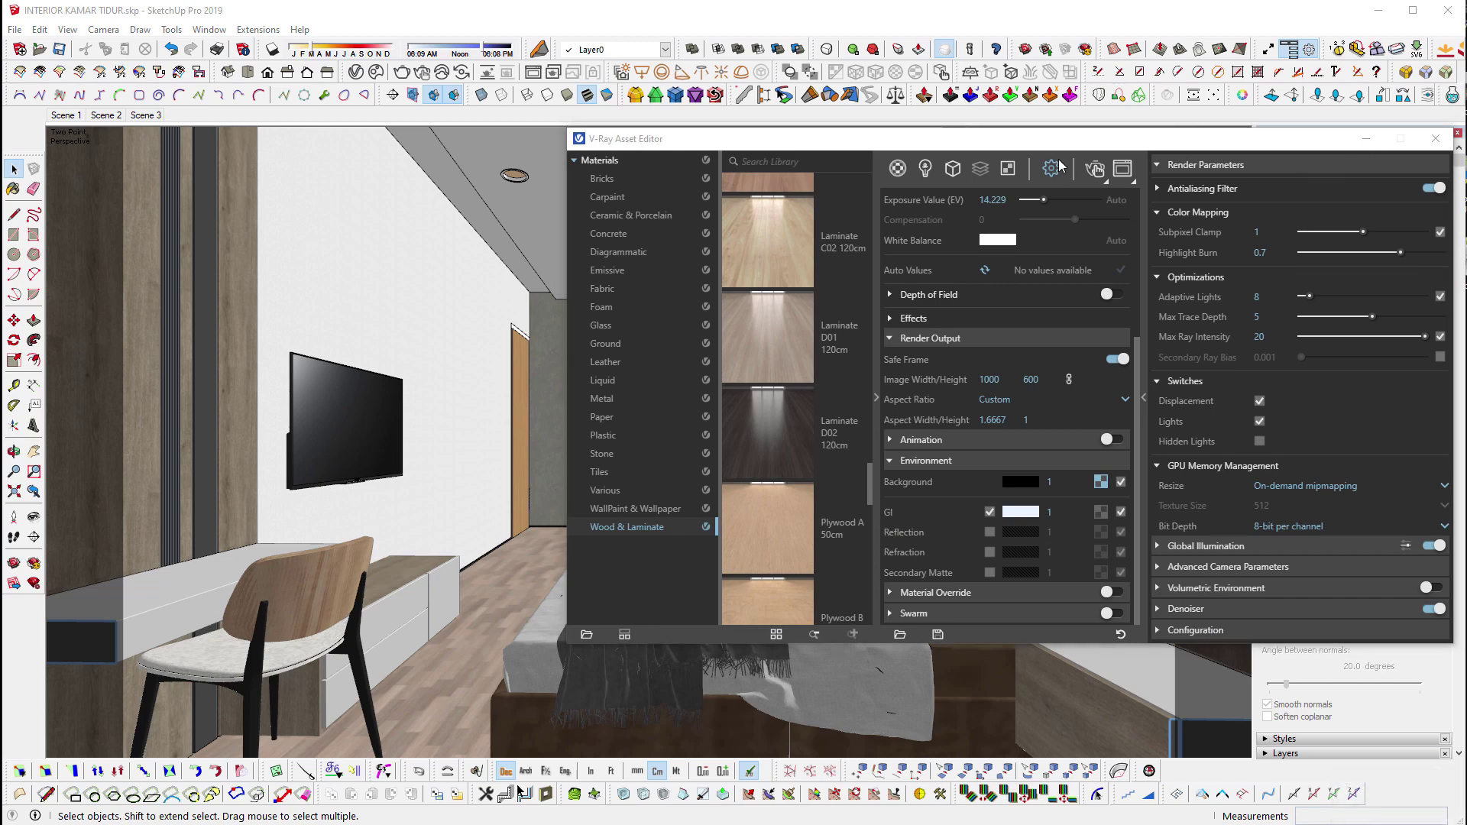
# Launch a V-Ray render, move the Frame Buffer aside and close the Asset Editor.
pyautogui.click(1095, 168)
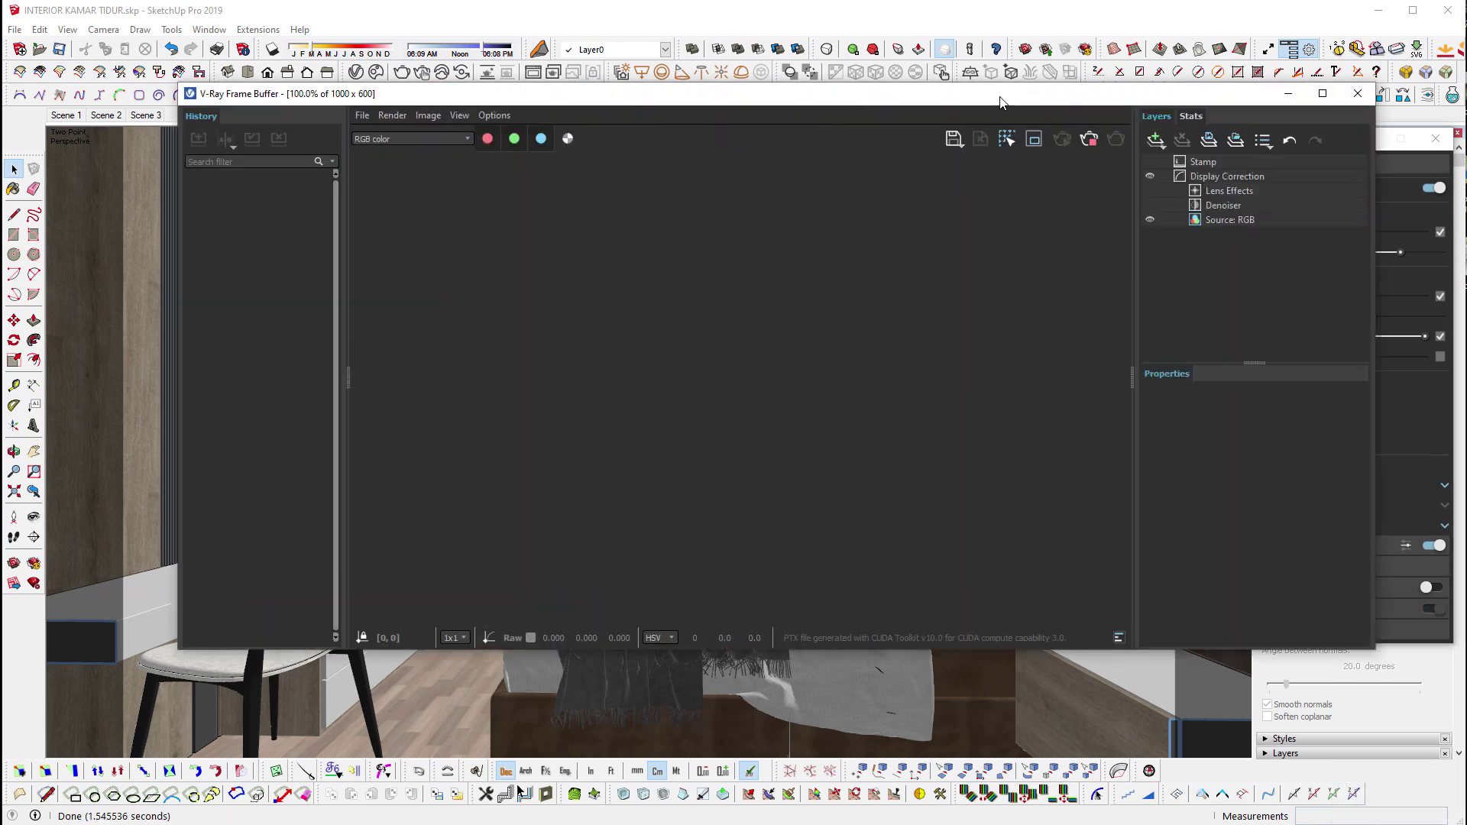
pyautogui.moveTo(1002, 101); pyautogui.dragTo(913, 198)
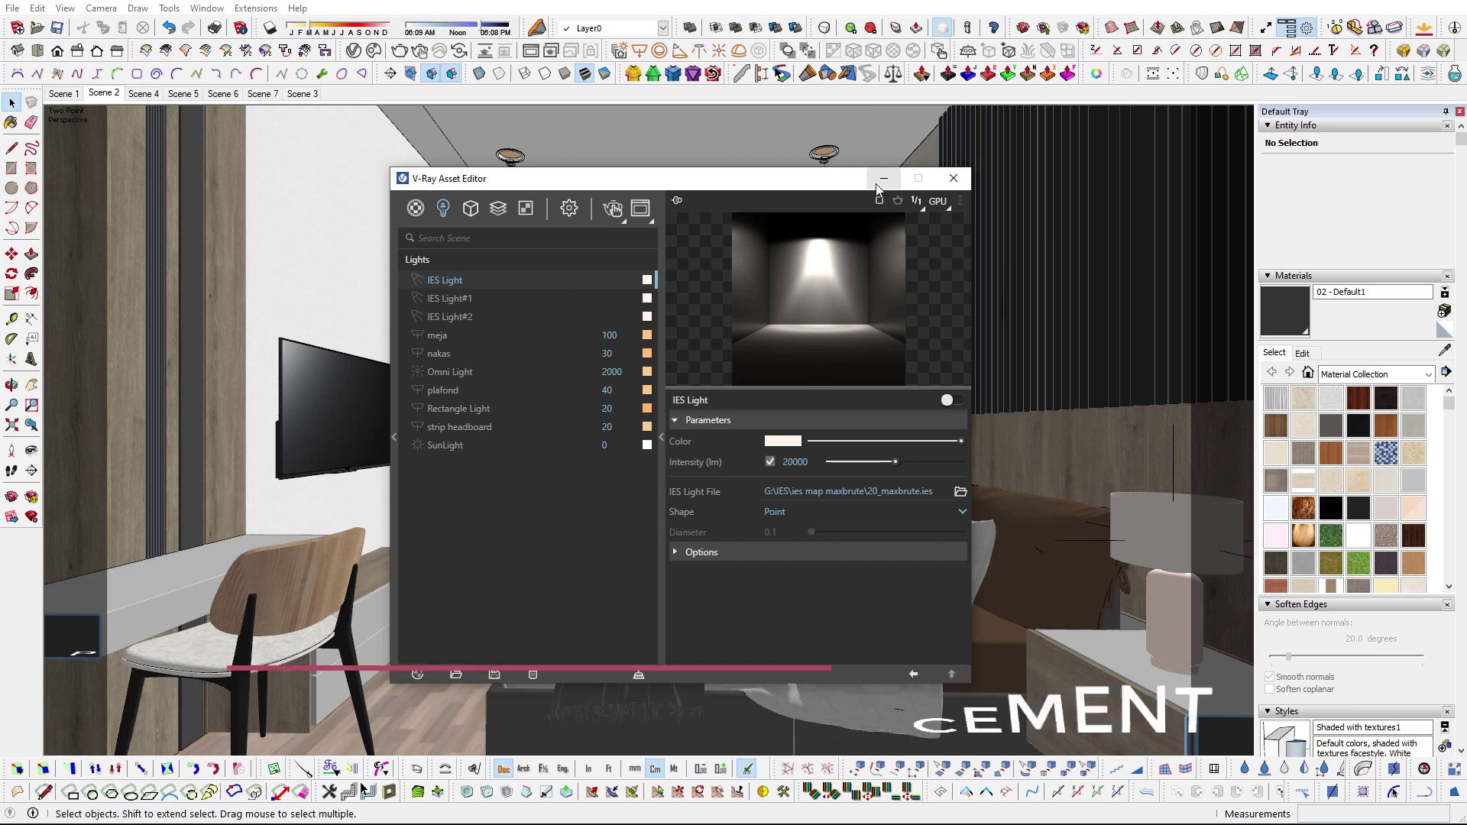
pyautogui.click(882, 181)
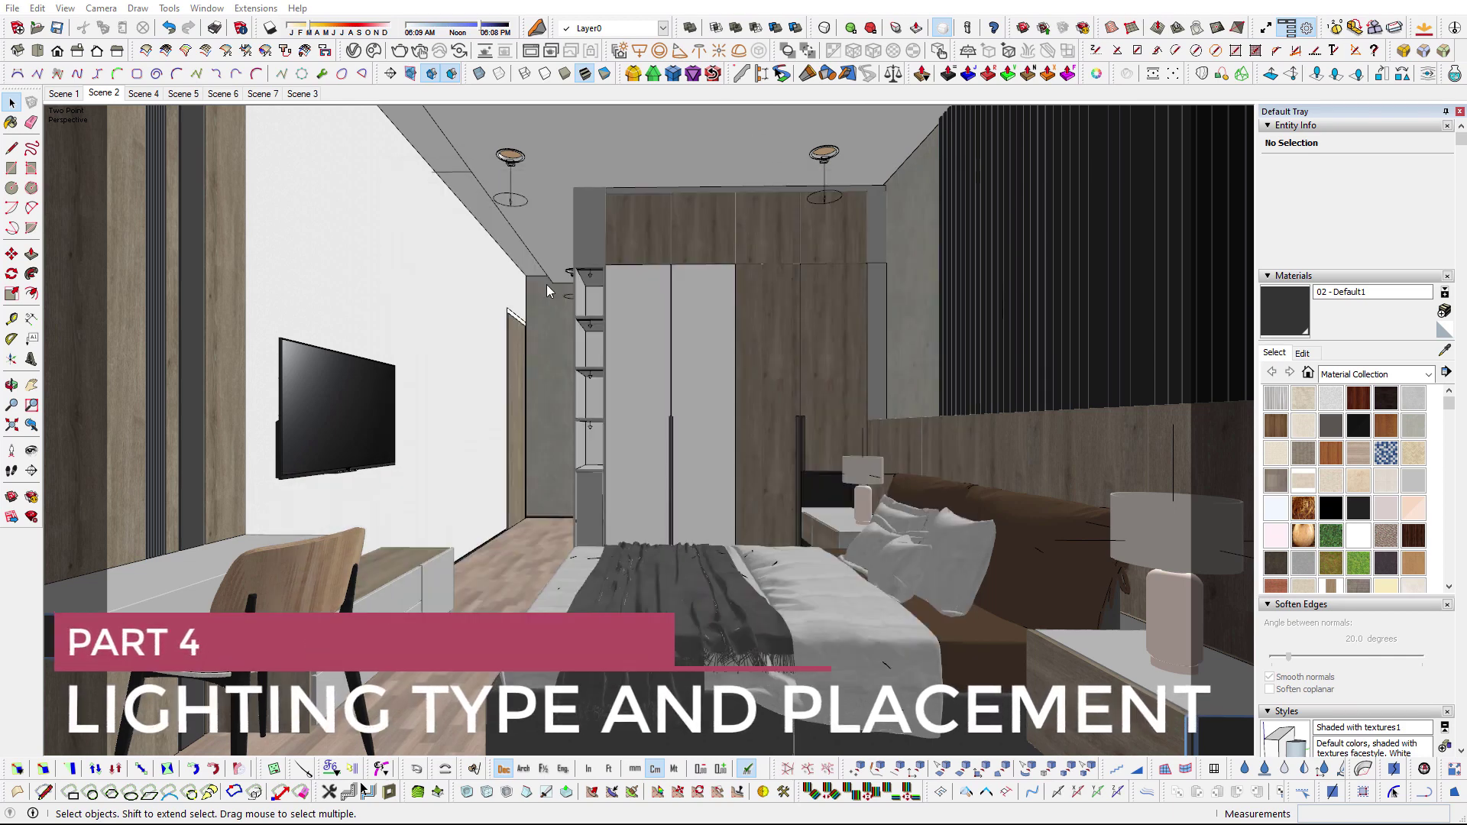
# Select the ceiling soffit group and the plafond ceiling component from above.
pyautogui.click(462, 380)
pyautogui.rightClick(629, 238)
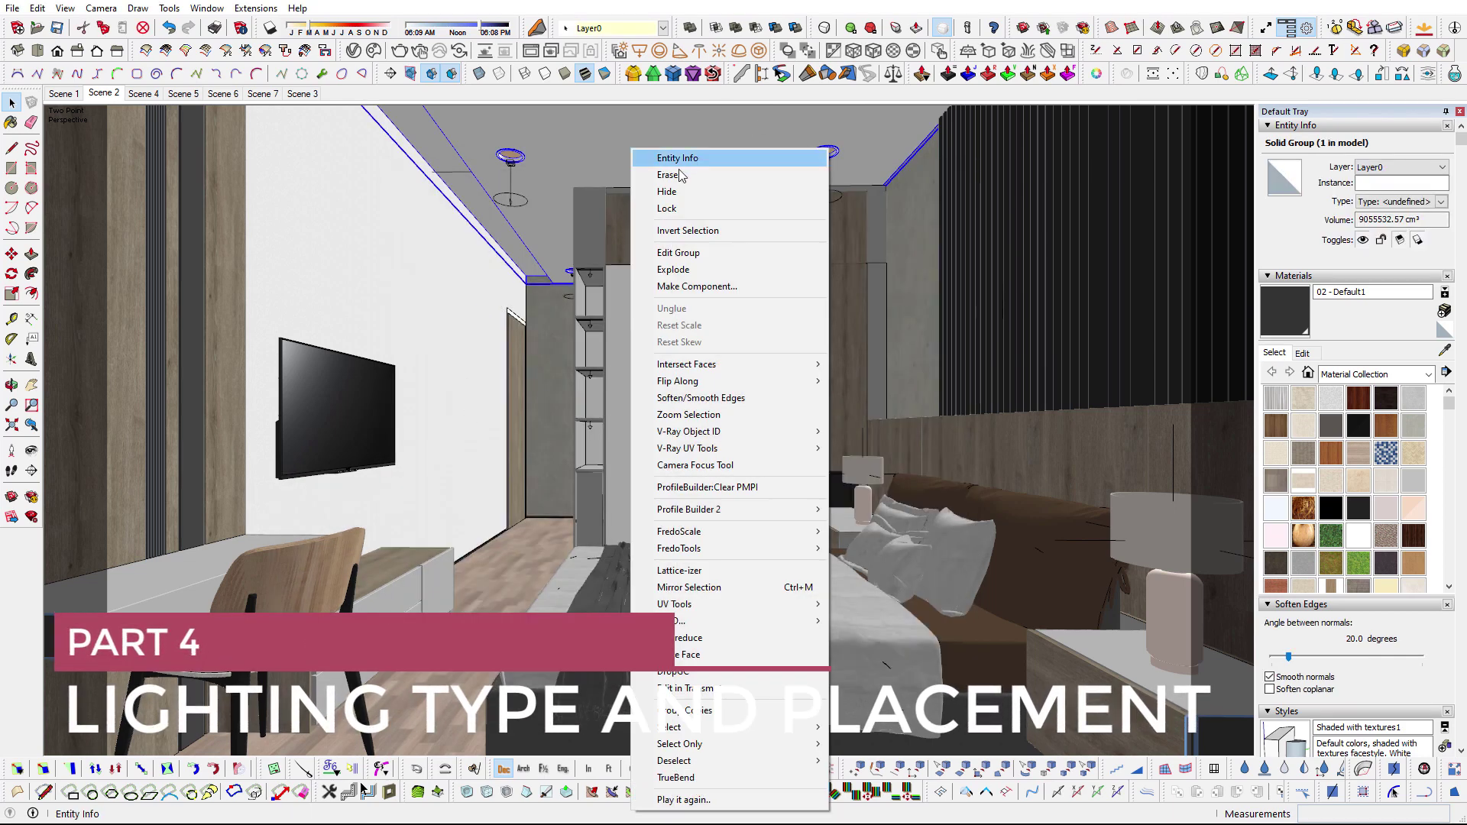
pyautogui.click(668, 175)
pyautogui.moveTo(667, 175)
pyautogui.mouseDown(button='middle')
pyautogui.moveTo(466, 393)
pyautogui.moveTo(477, 333)
pyautogui.mouseUp(button='middle')
pyautogui.click(508, 330)
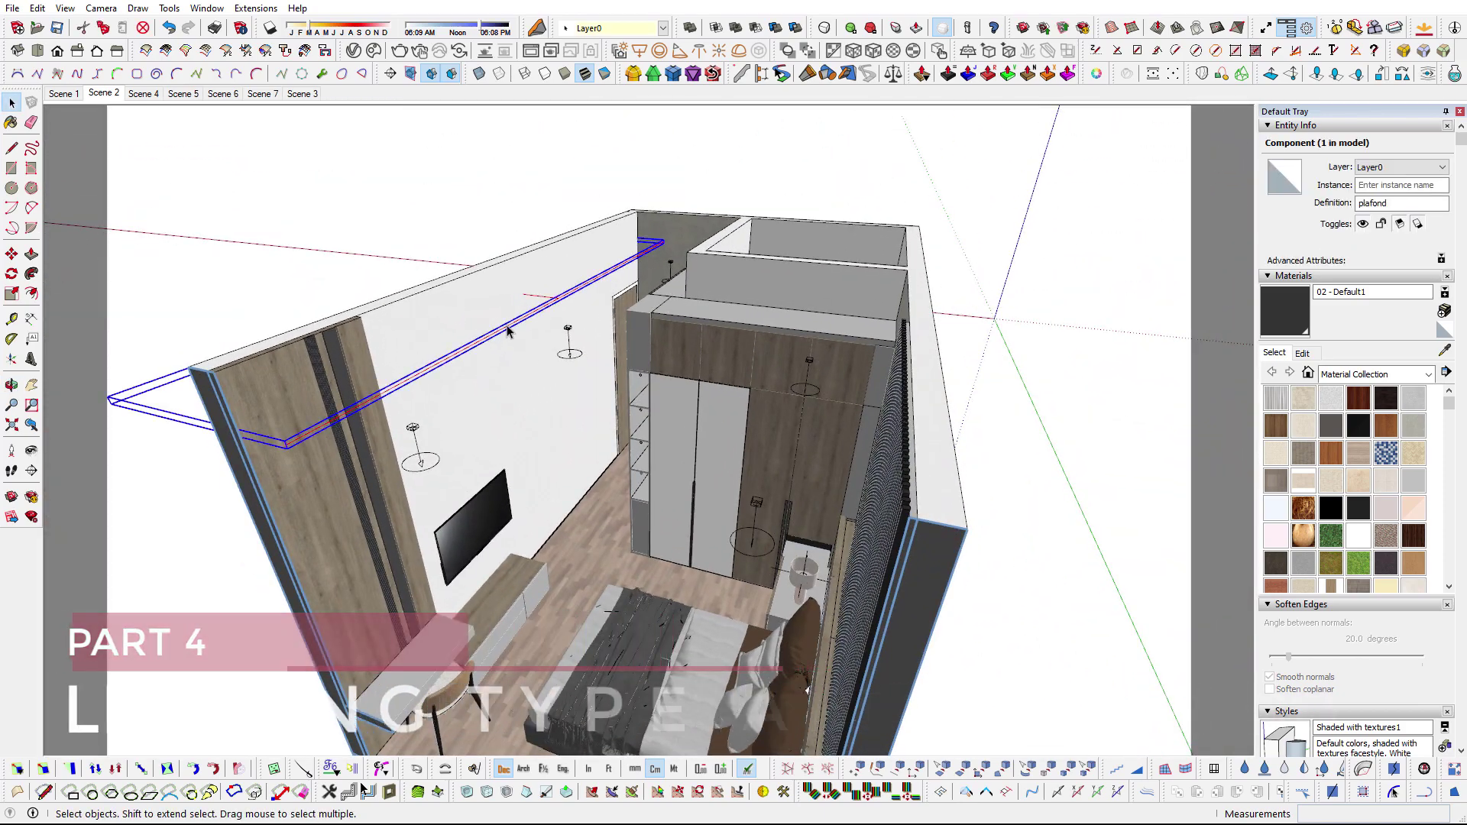
pyautogui.moveTo(510, 340); pyautogui.dragTo(560, 352, button='middle')
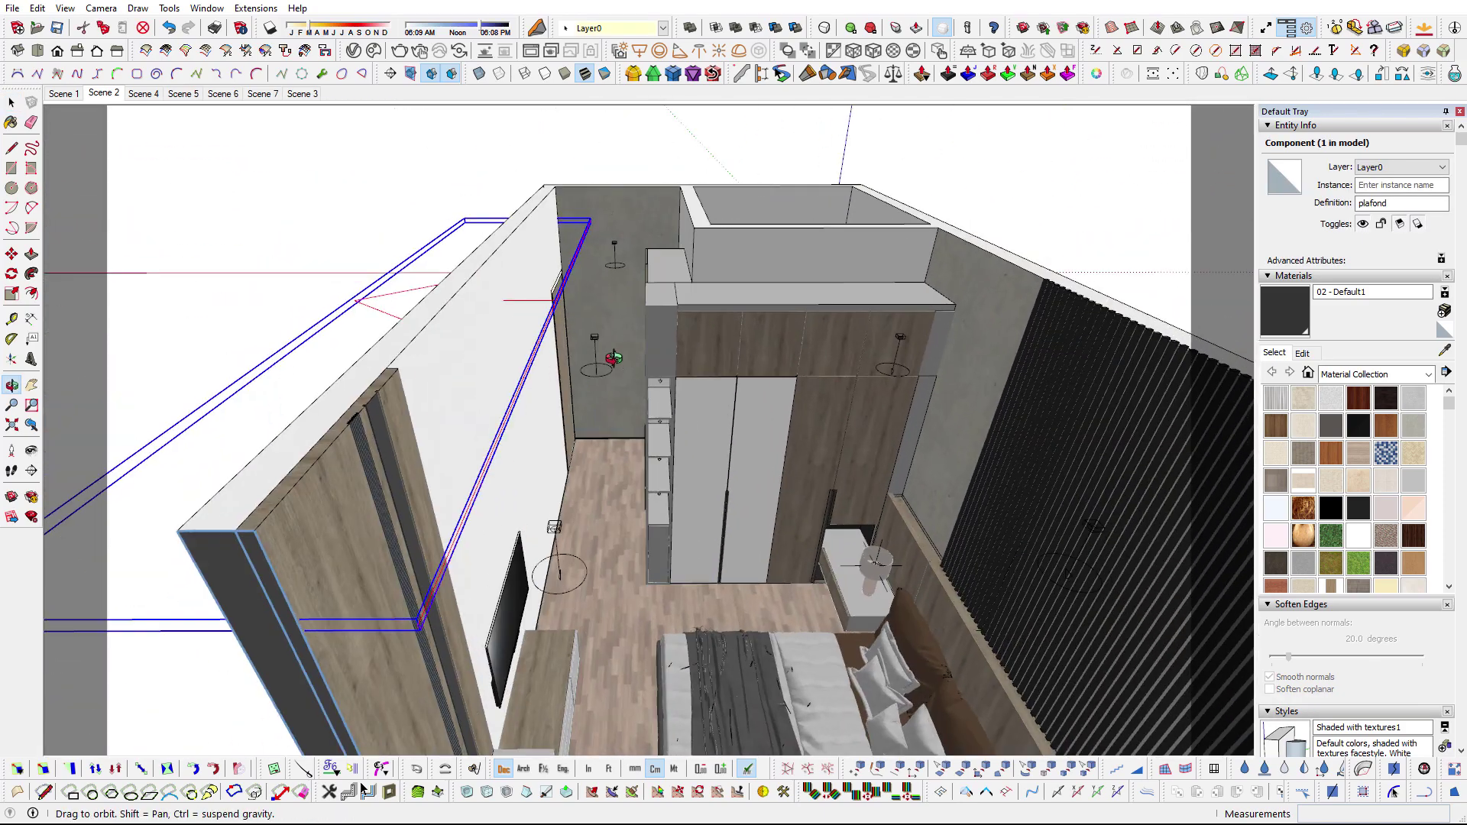
# Select four IES light components and view the whole room with its lights.
pyautogui.click(520, 539)
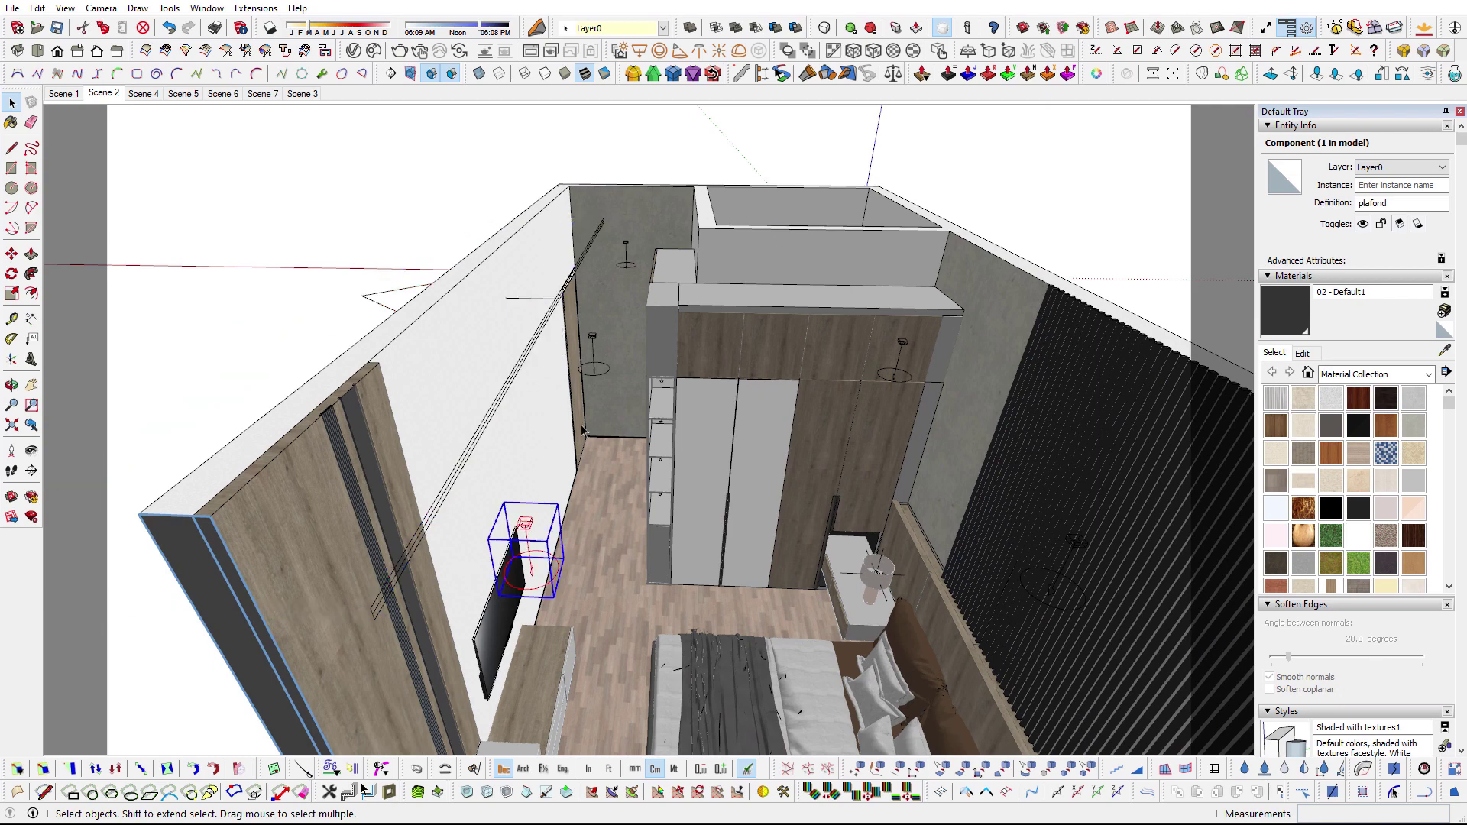
pyautogui.keyDown('shift'); pyautogui.click(593, 353); pyautogui.keyUp('shift')
pyautogui.keyDown('shift'); pyautogui.click(626, 255); pyautogui.keyUp('shift')
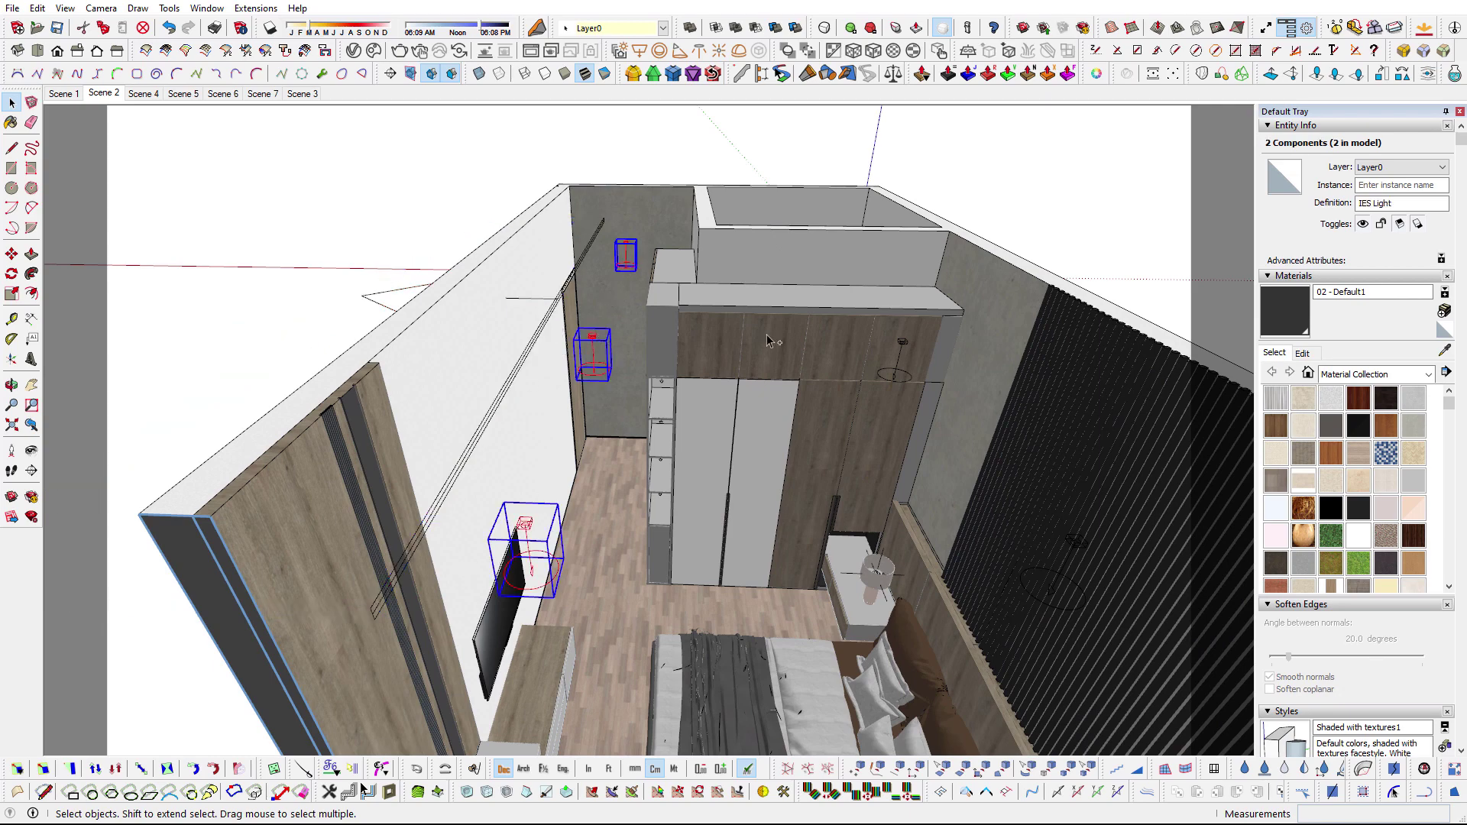
pyautogui.keyDown('shift'); pyautogui.click(904, 352); pyautogui.keyUp('shift')
pyautogui.moveTo(903, 351); pyautogui.dragTo(780, 405, button='middle')
pyautogui.moveTo(687, 419)
pyautogui.mouseDown(button='middle')
pyautogui.moveTo(613, 434)
pyautogui.moveTo(426, 317)
pyautogui.mouseUp(button='middle')
pyautogui.moveTo(522, 352); pyautogui.dragTo(654, 461, button='middle')
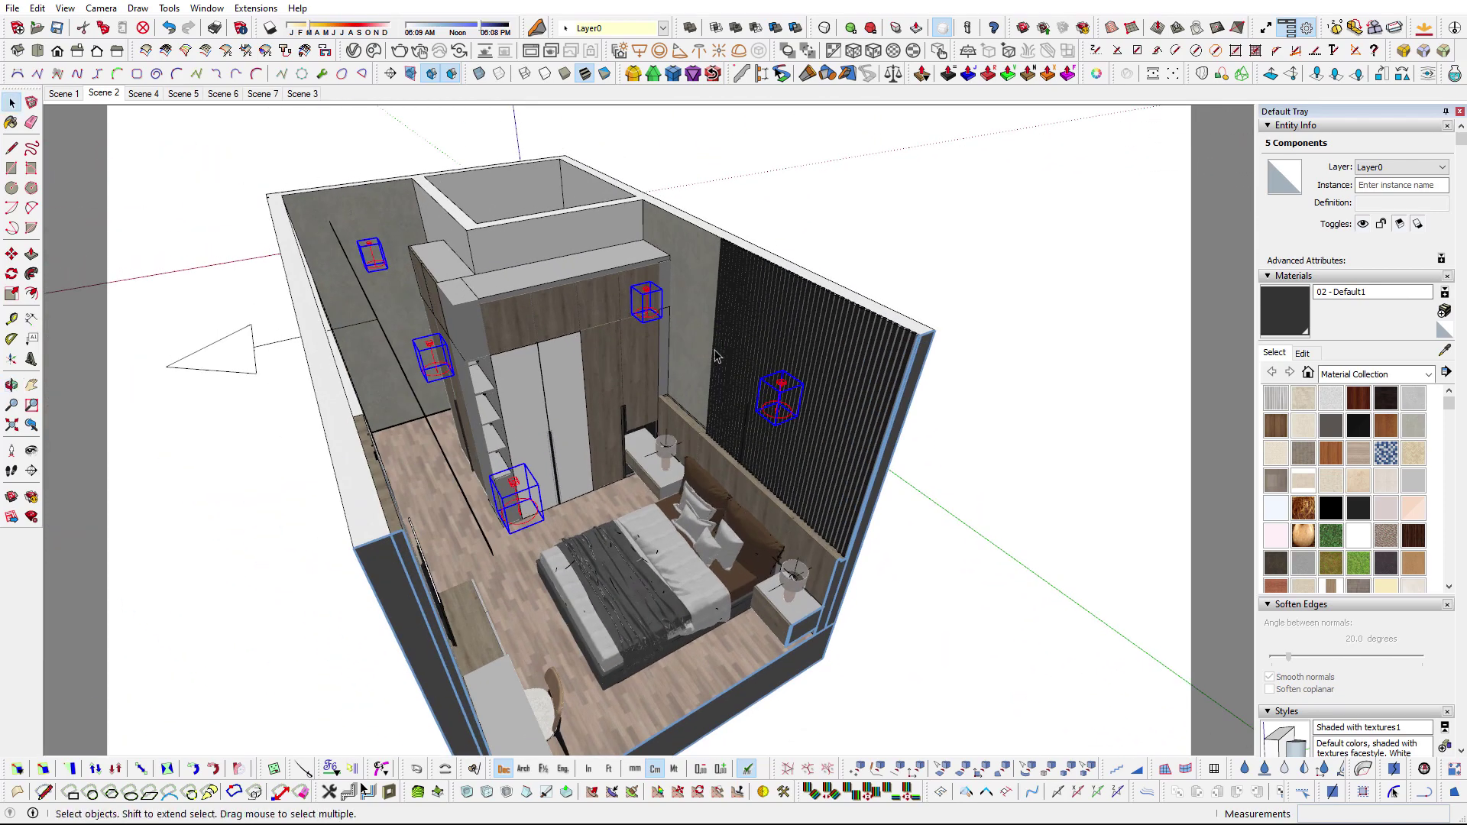
pyautogui.scroll(3, 653, 461)
pyautogui.scroll(3, 653, 460)
pyautogui.scroll(2, 653, 460)
pyautogui.scroll(2, 644, 466)
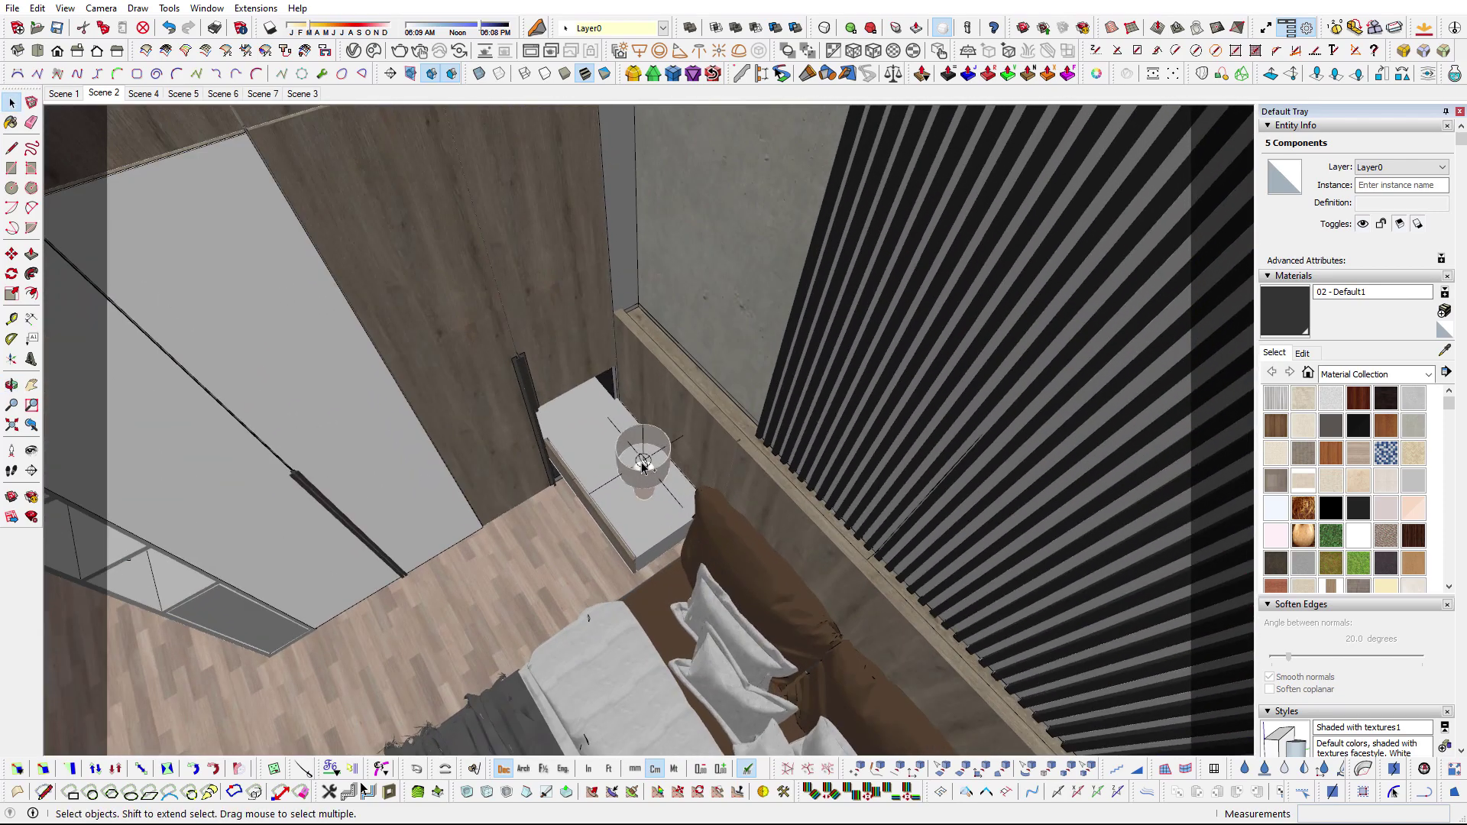
pyautogui.scroll(-5, 645, 461)
# Add the four wardrobe shelf lights beside the nightstand and bed to the selection.
pyautogui.moveTo(645, 462)
pyautogui.mouseDown(button='middle')
pyautogui.moveTo(341, 516)
pyautogui.moveTo(630, 504)
pyautogui.mouseUp(button='middle')
pyautogui.scroll(3, 548, 357)
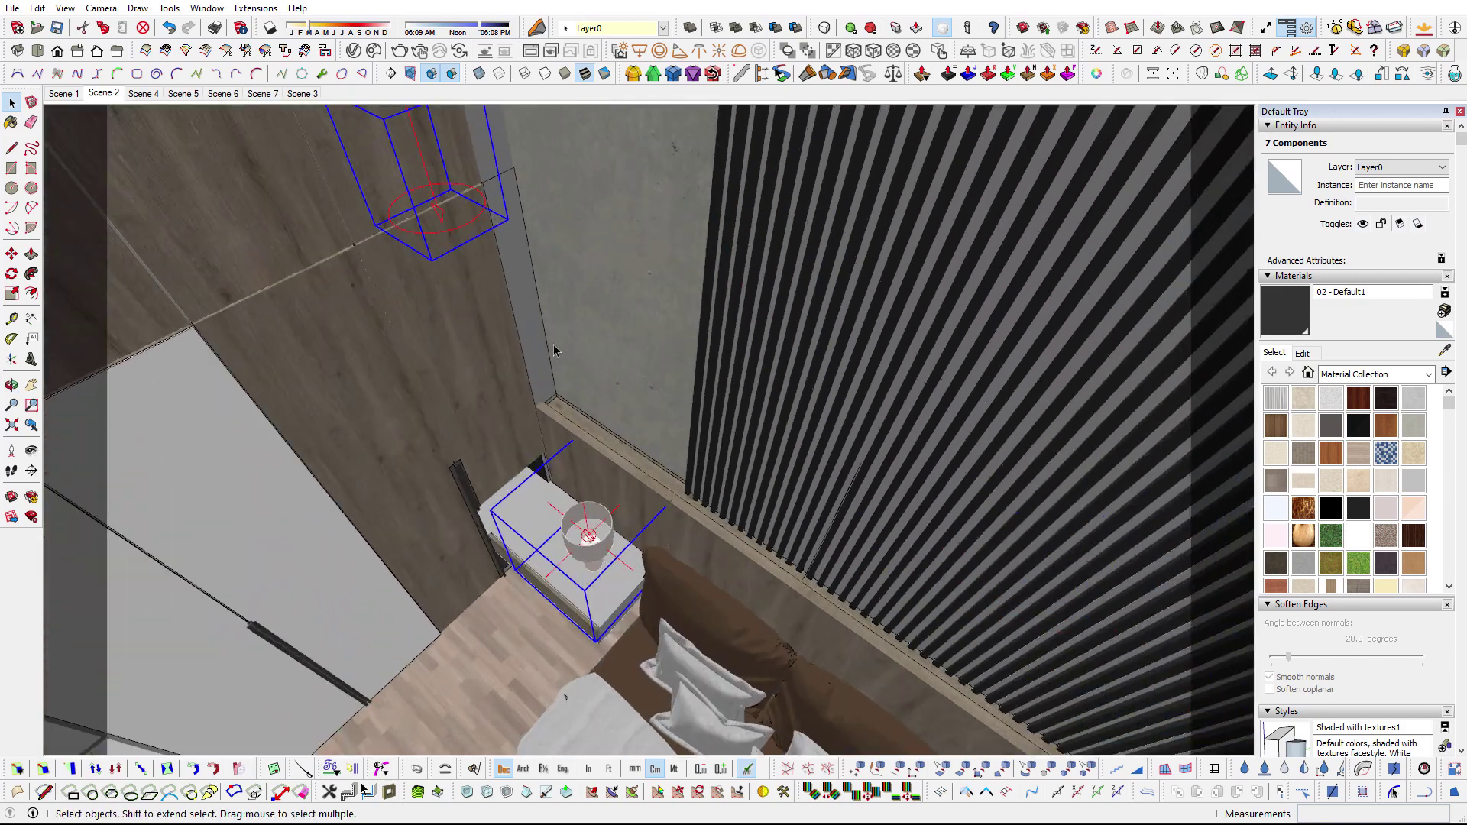
pyautogui.scroll(1, 576, 434)
pyautogui.scroll(-3, 573, 423)
pyautogui.moveTo(573, 423)
pyautogui.mouseDown(button='middle')
pyautogui.moveTo(342, 204)
pyautogui.moveTo(622, 458)
pyautogui.moveTo(611, 528)
pyautogui.mouseUp(button='middle')
pyautogui.scroll(-3, 645, 551)
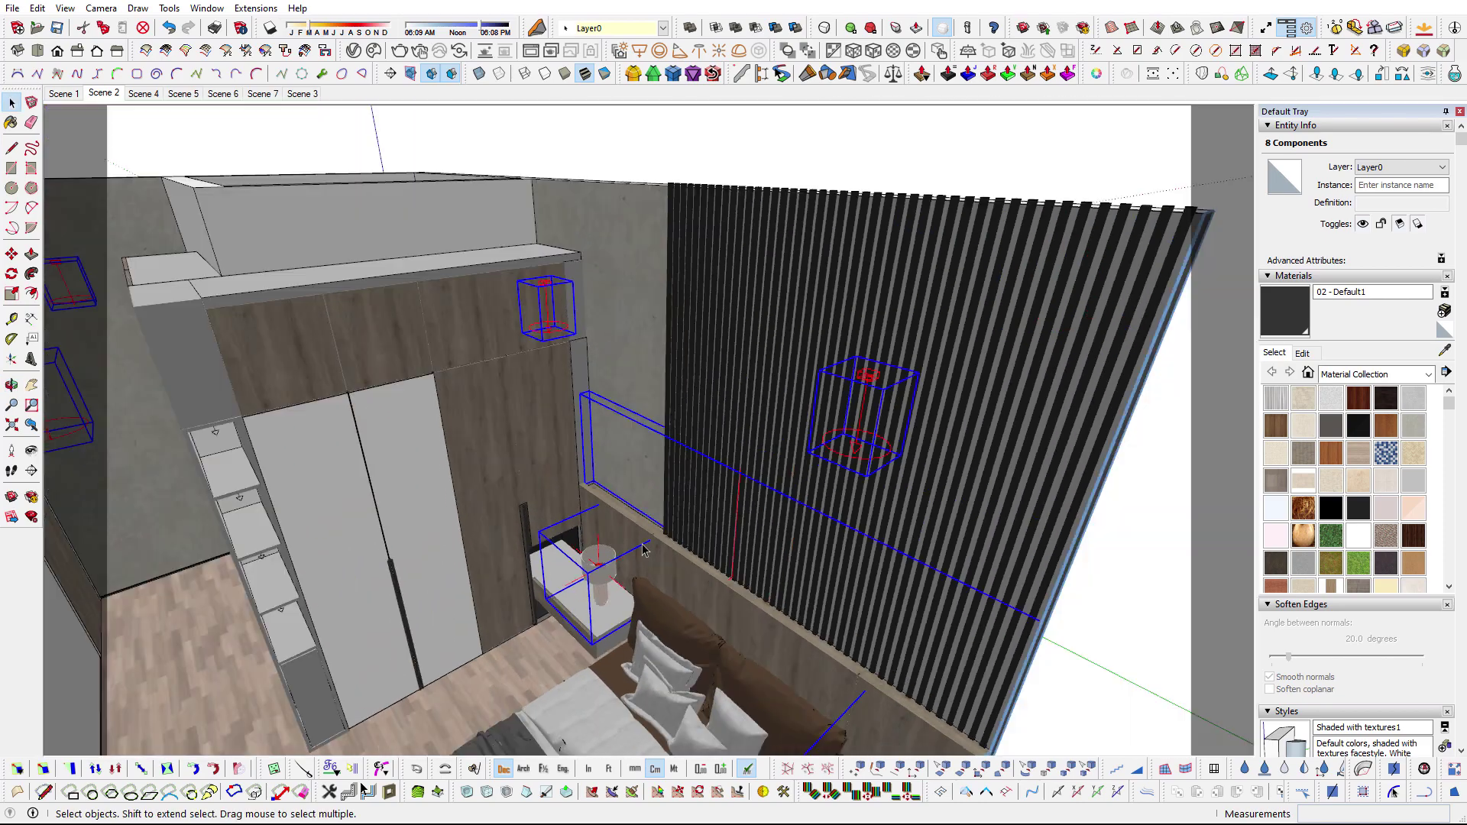
pyautogui.scroll(-3, 756, 557)
pyautogui.moveTo(757, 557); pyautogui.dragTo(411, 492, button='middle')
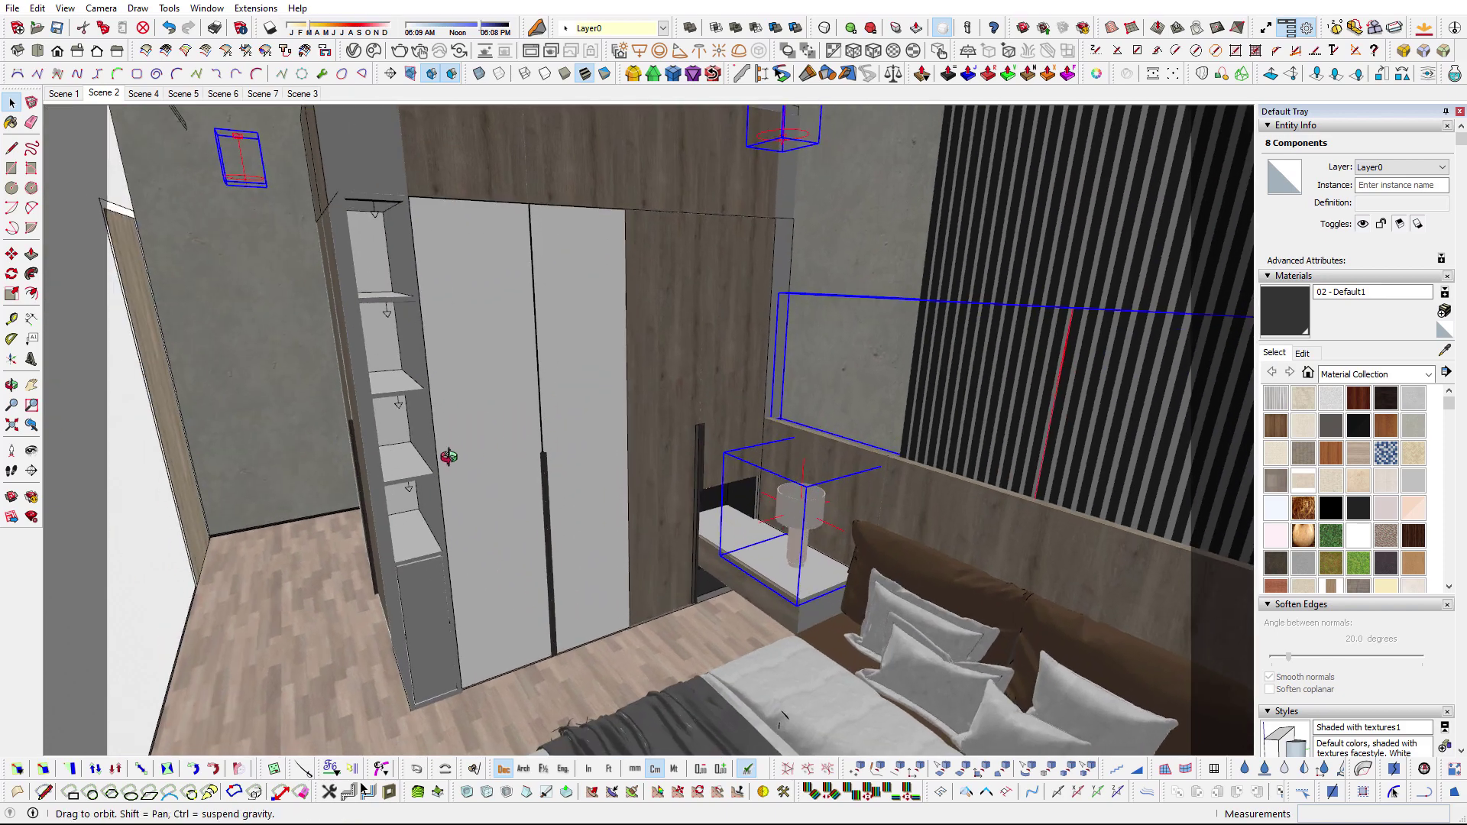
pyautogui.keyDown('shift'); pyautogui.click(409, 486); pyautogui.keyUp('shift')
pyautogui.keyDown('shift'); pyautogui.click(399, 396); pyautogui.keyUp('shift')
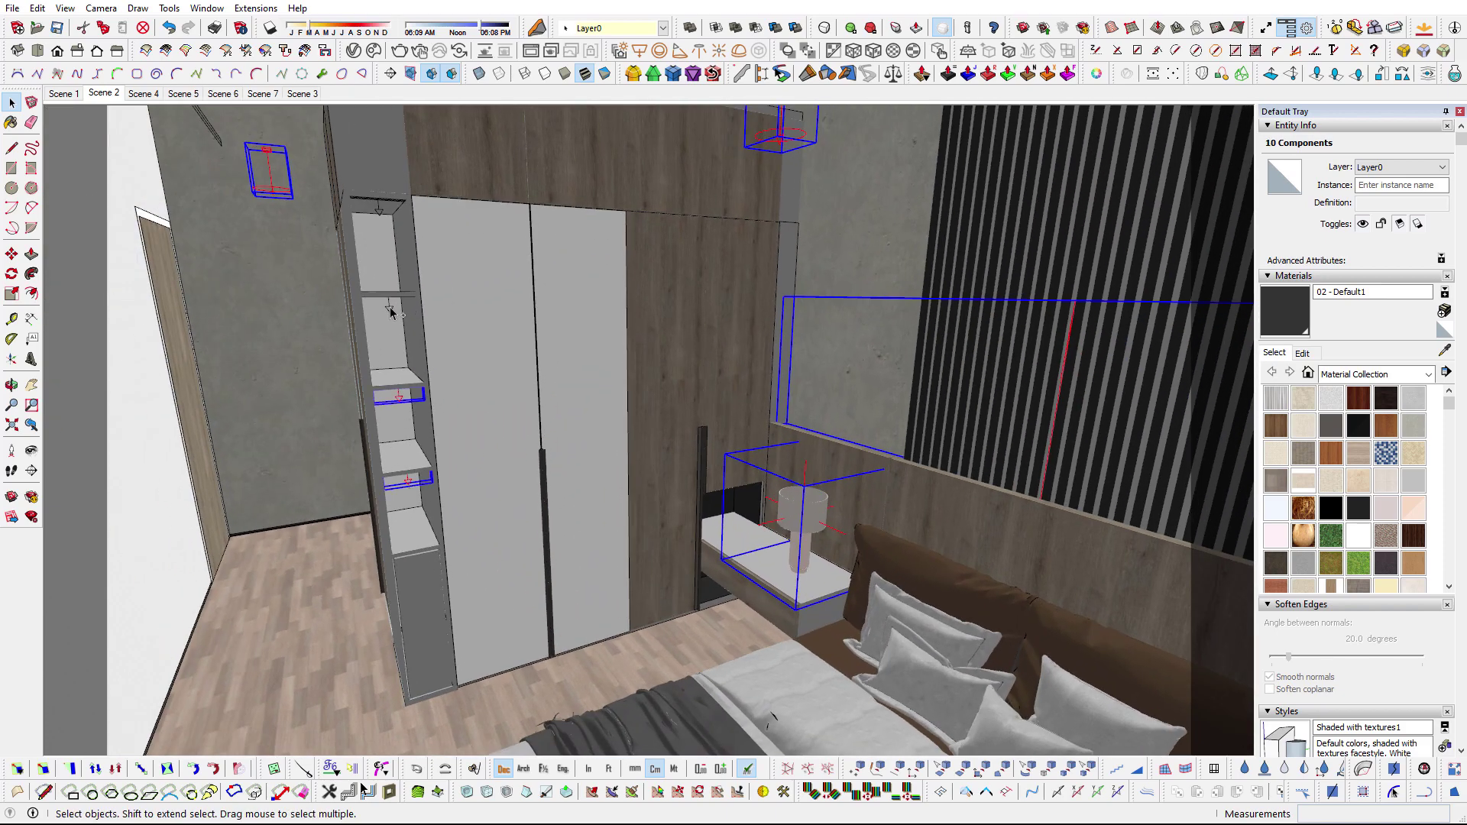
pyautogui.keyDown('shift'); pyautogui.click(390, 307); pyautogui.keyUp('shift')
pyautogui.keyDown('shift'); pyautogui.click(382, 217); pyautogui.keyUp('shift')
# Inspect the desk side panel and the box inside it, then clear the selection.
pyautogui.moveTo(369, 280); pyautogui.dragTo(601, 193, button='middle')
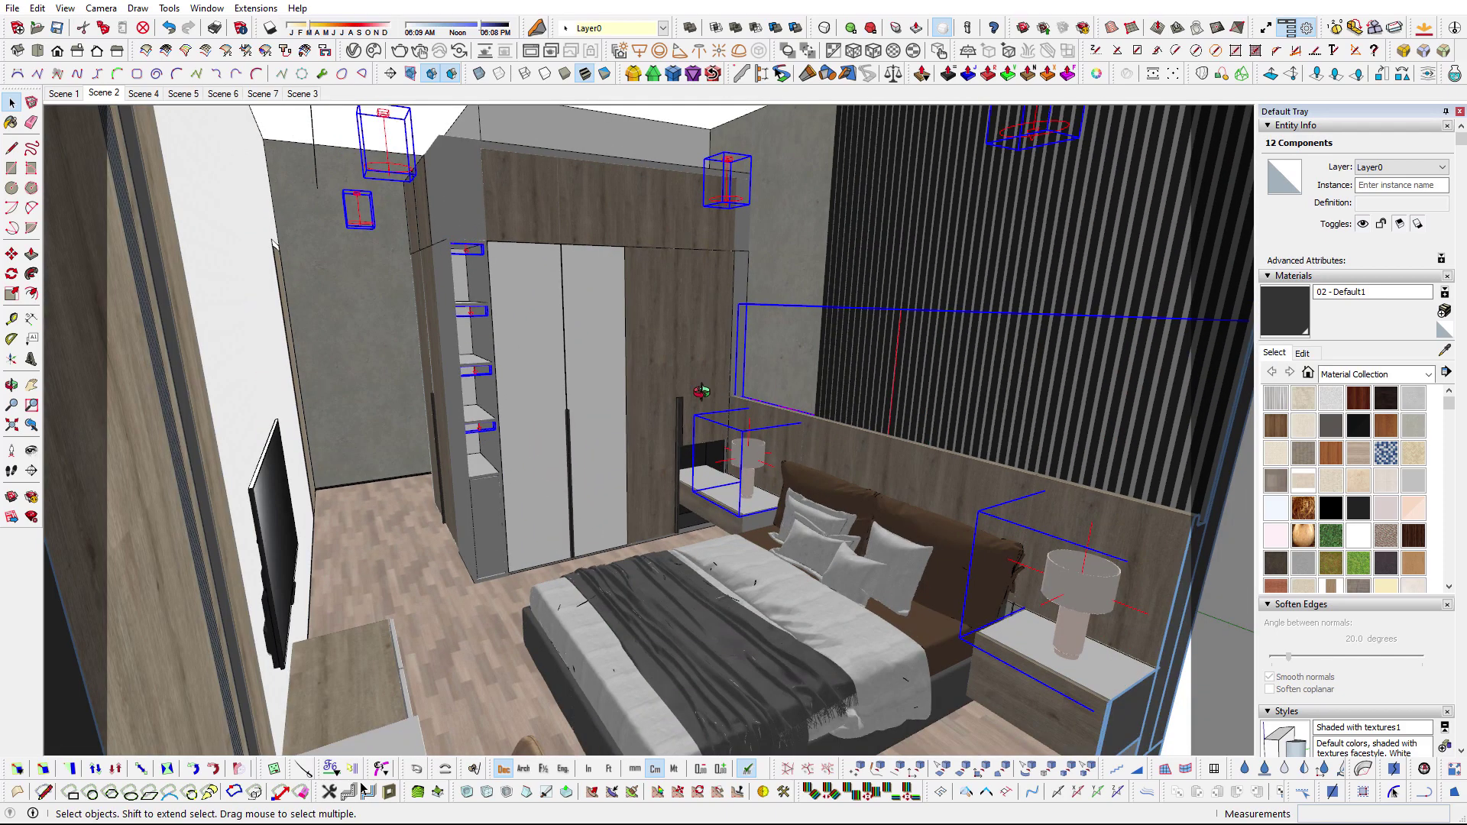
pyautogui.scroll(3, 555, 394)
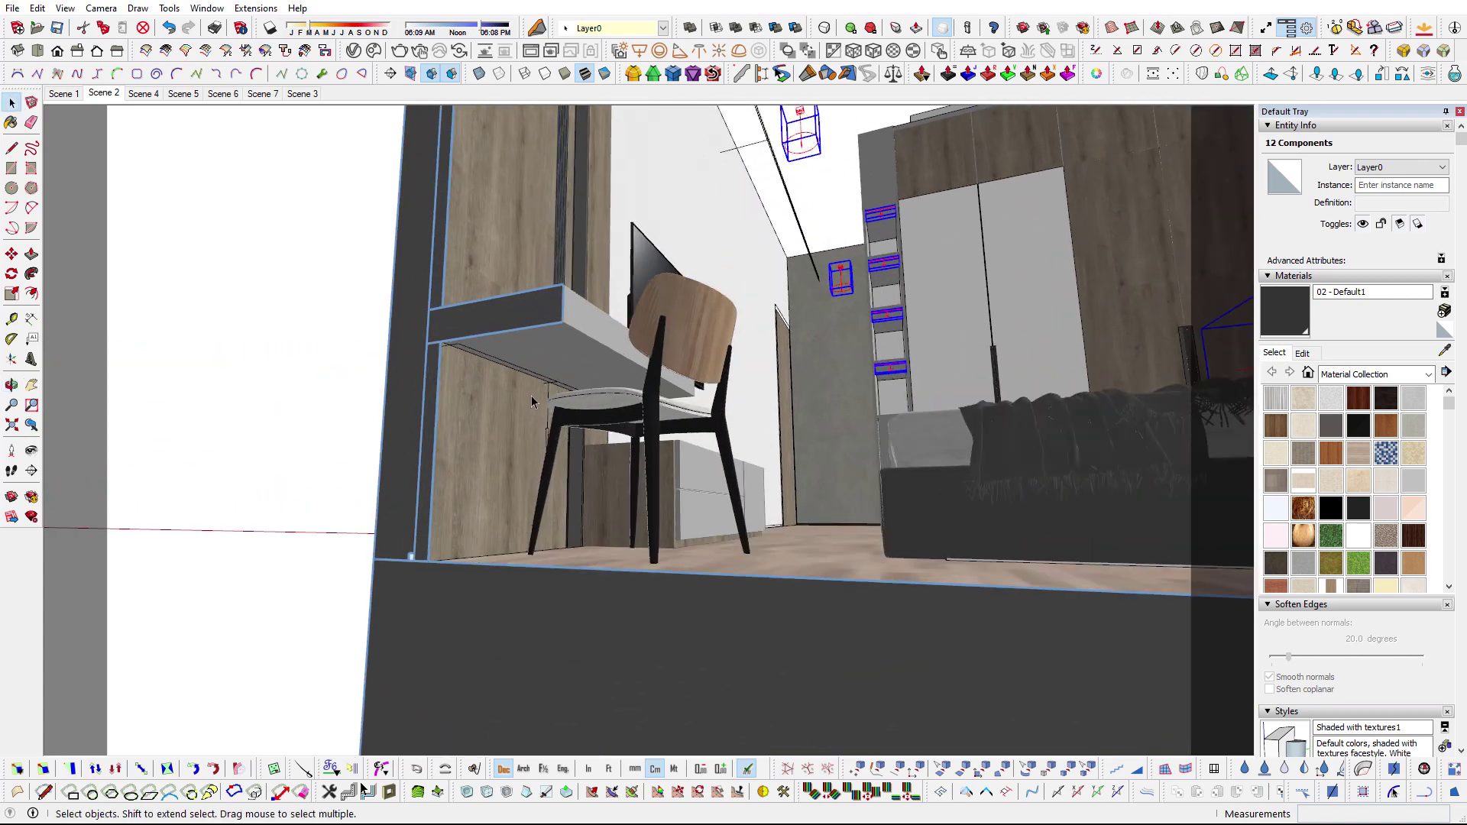
pyautogui.scroll(4, 555, 394)
pyautogui.keyDown('shift'); pyautogui.click(562, 390); pyautogui.keyUp('shift')
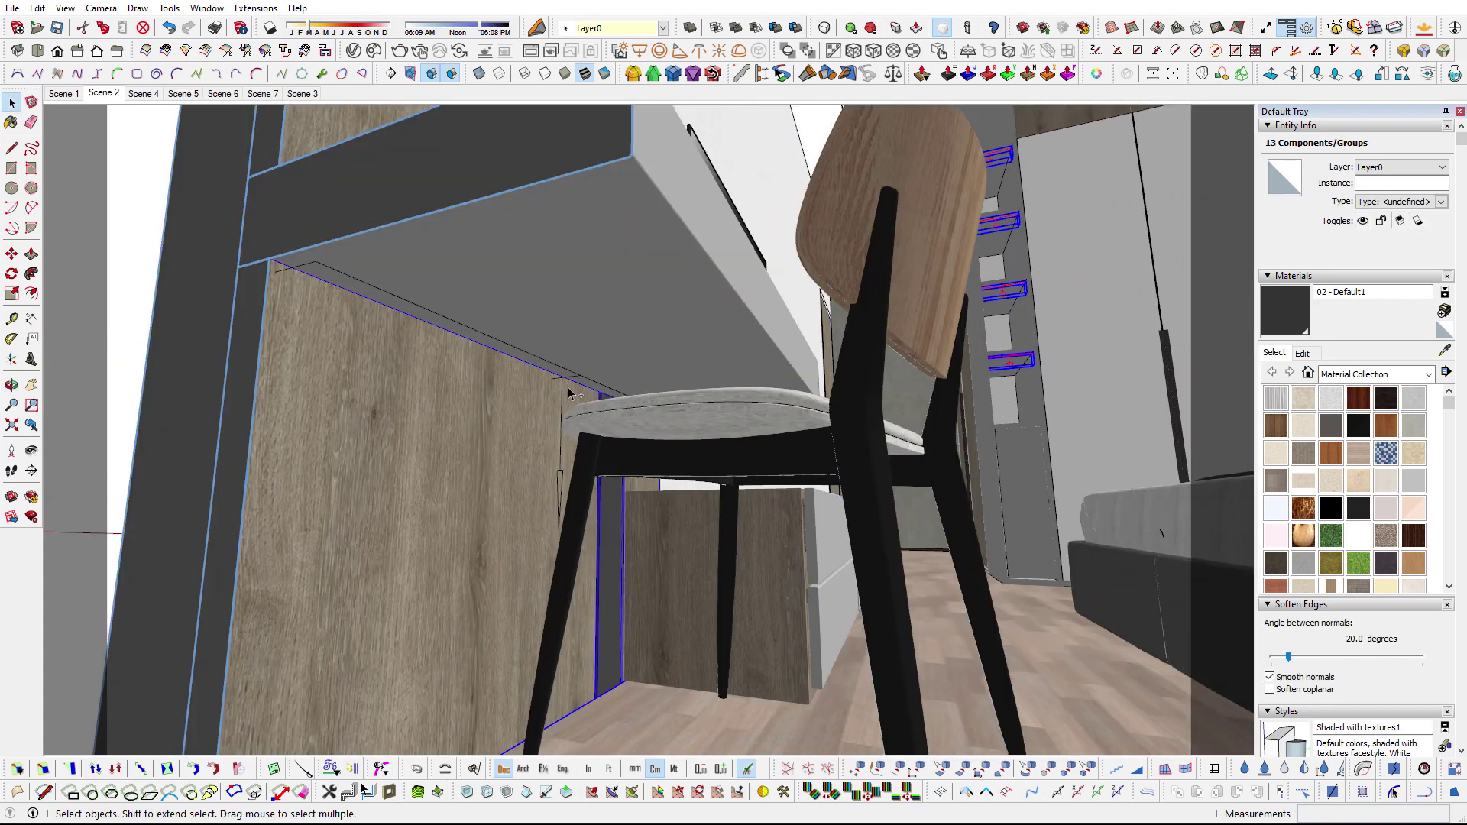
pyautogui.click(514, 497)
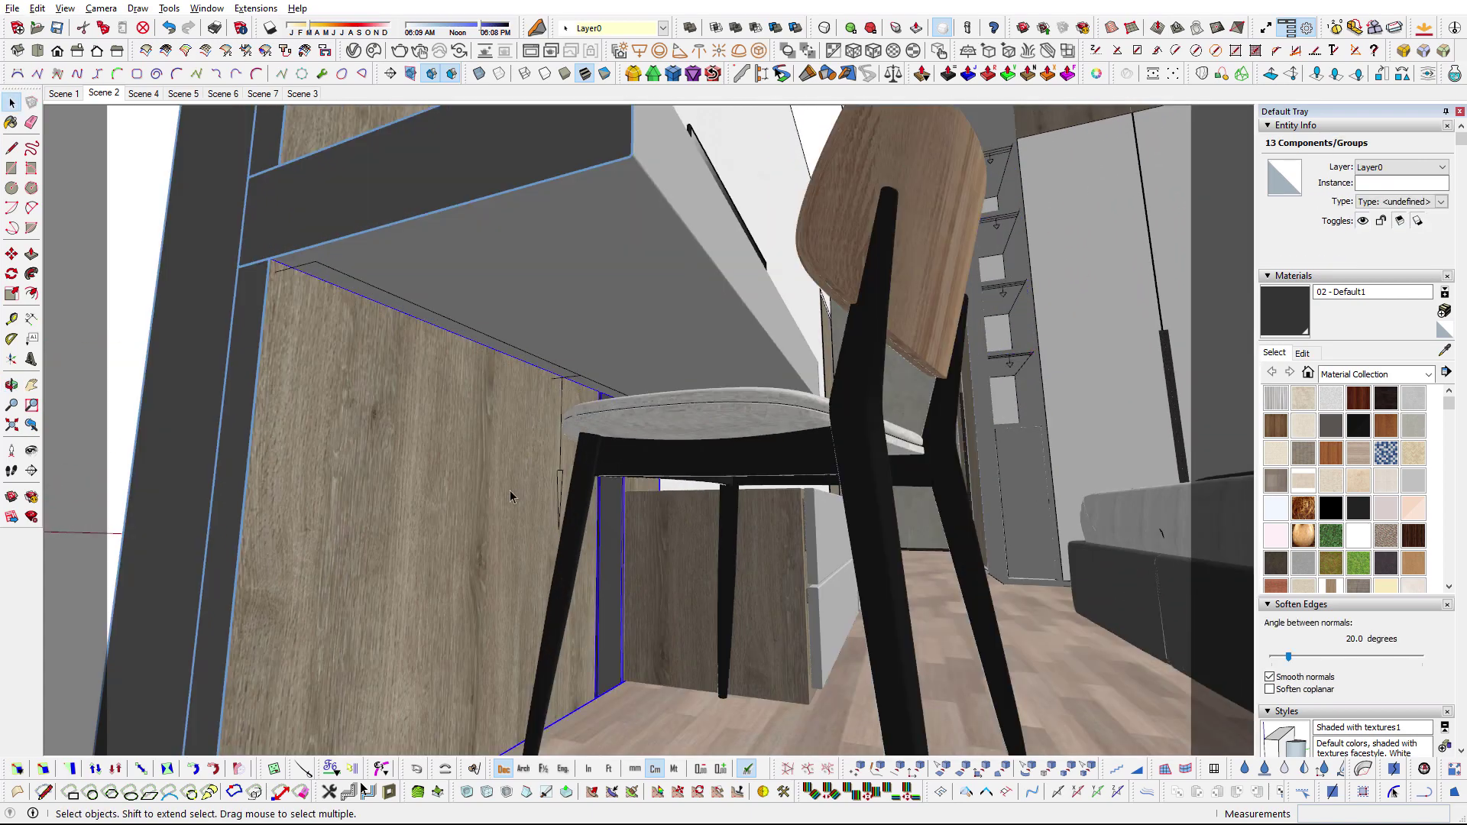
pyautogui.keyDown('shift'); pyautogui.click(559, 500); pyautogui.keyUp('shift')
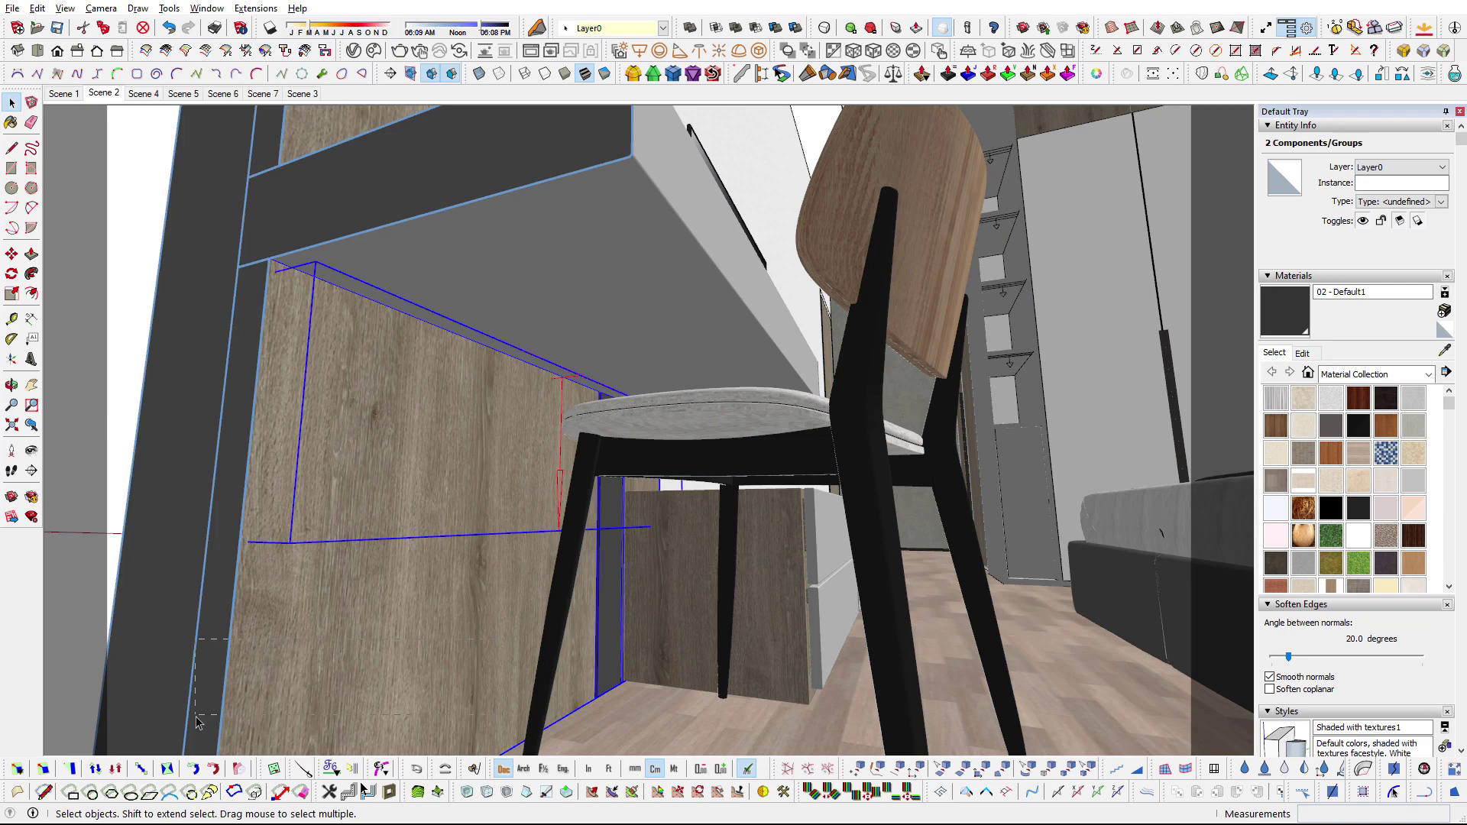
pyautogui.click(244, 740)
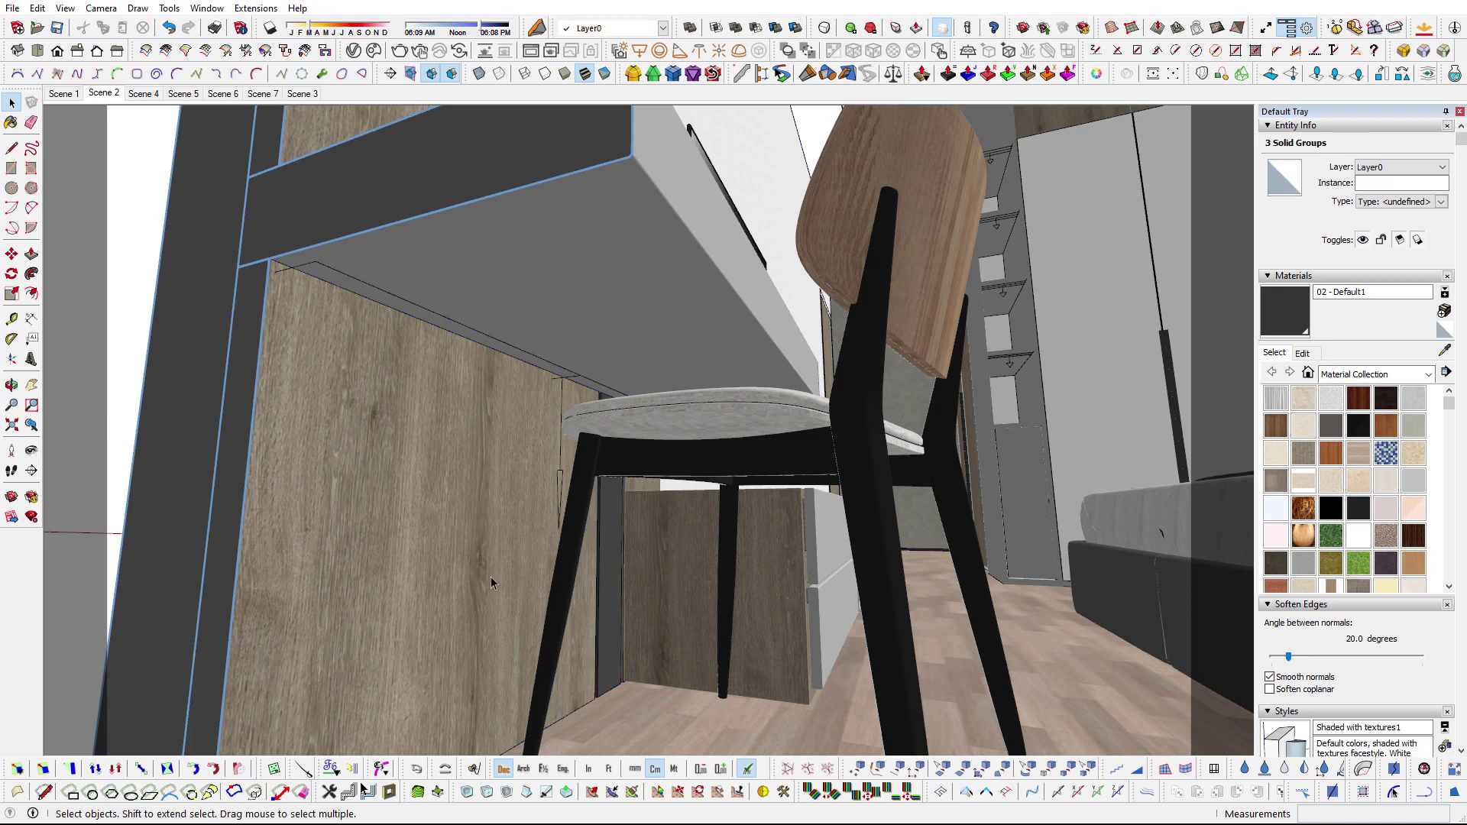
# Select the desk component meja and view the room from the front.
pyautogui.scroll(-5, 540, 466)
pyautogui.click(539, 467)
pyautogui.moveTo(540, 466)
pyautogui.mouseDown(button='middle')
pyautogui.moveTo(507, 548)
pyautogui.moveTo(458, 535)
pyautogui.mouseUp(button='middle')
pyautogui.scroll(-5, 508, 549)
pyautogui.scroll(-3, 508, 548)
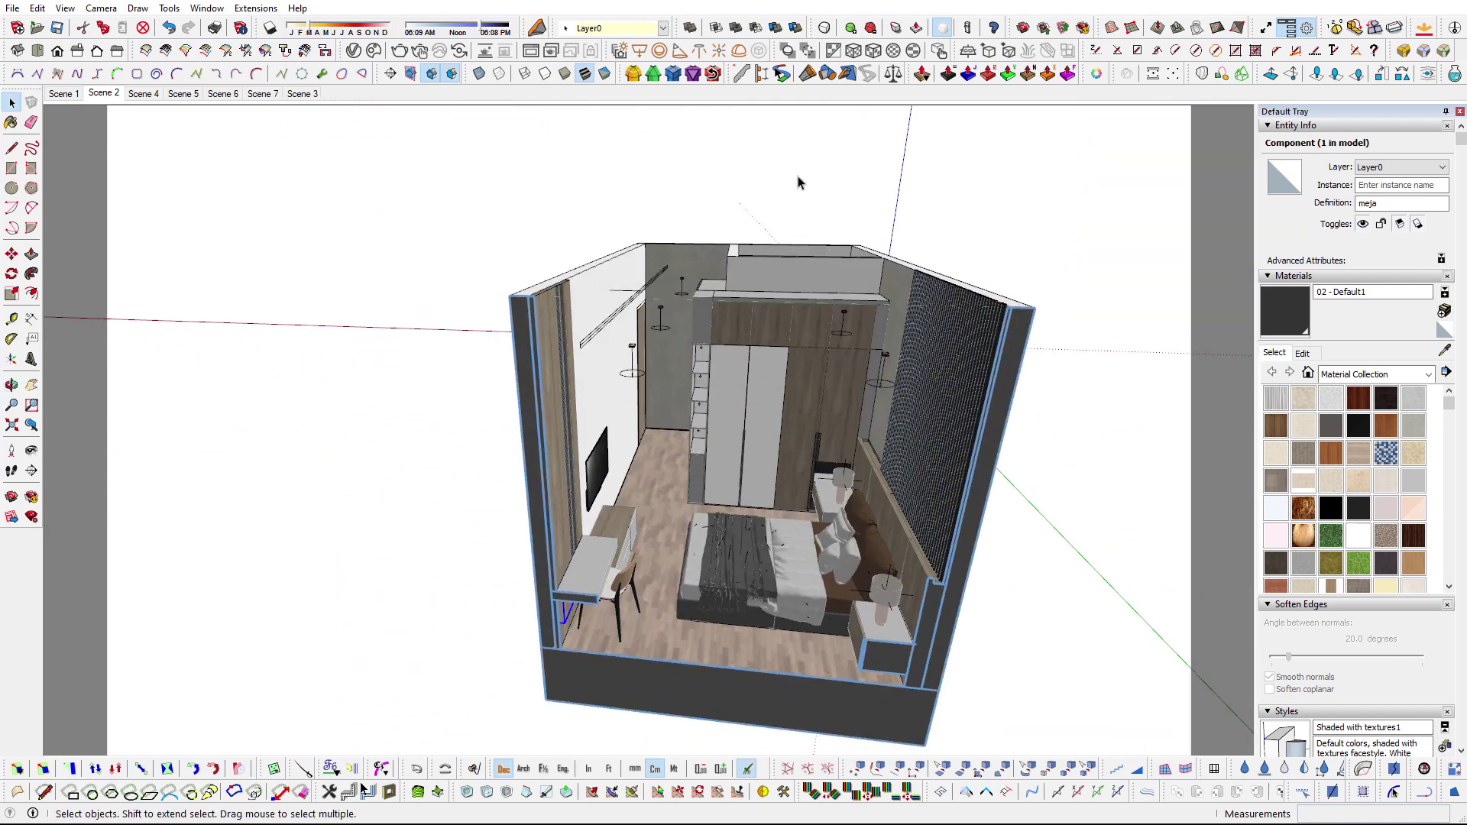
# Clear the selection, switch to Scene 2 and reopen the V-Ray Asset Editor lights list.
pyautogui.click(268, 229)
pyautogui.click(104, 93)
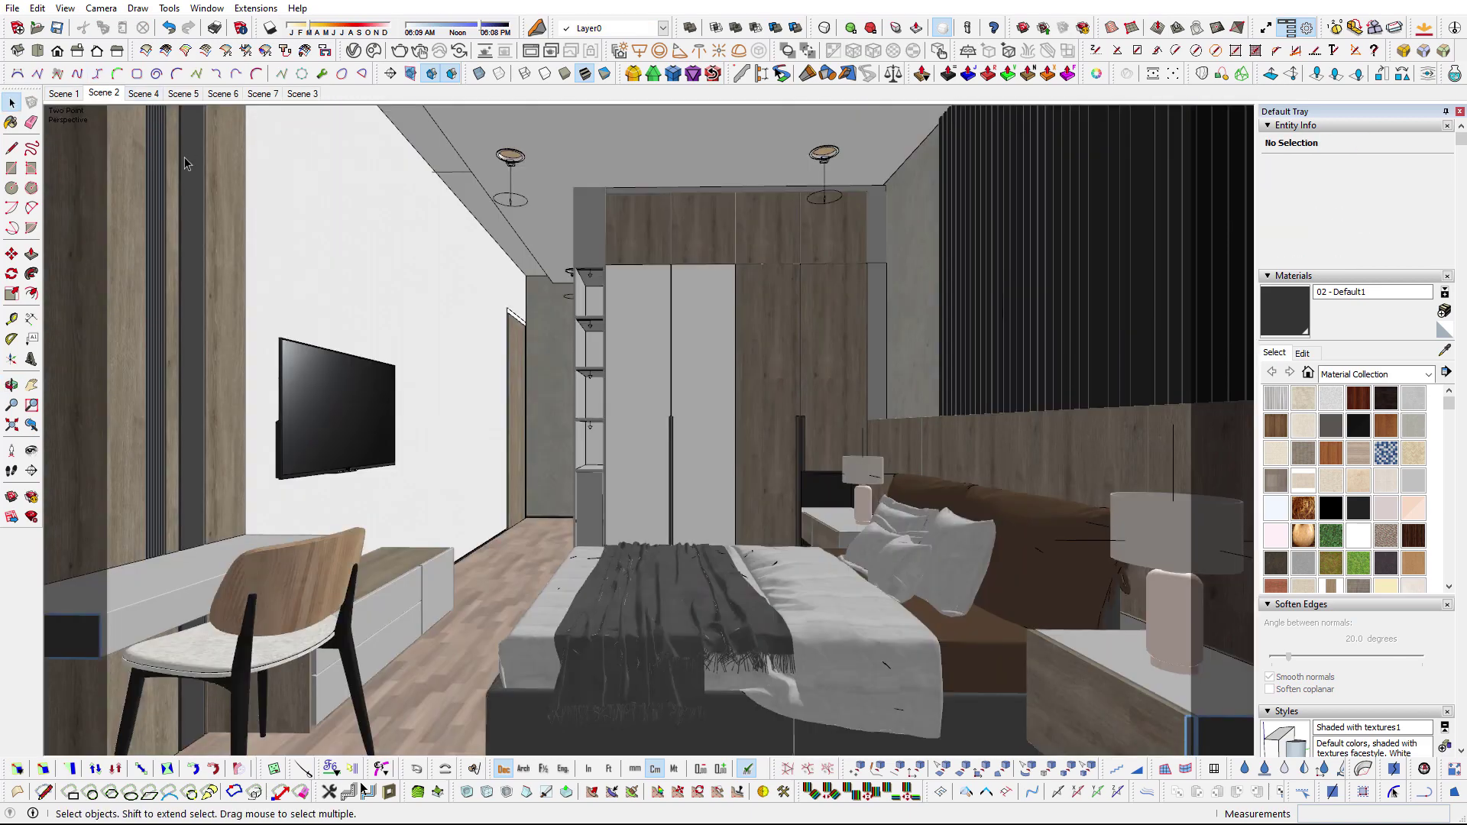
pyautogui.click(353, 52)
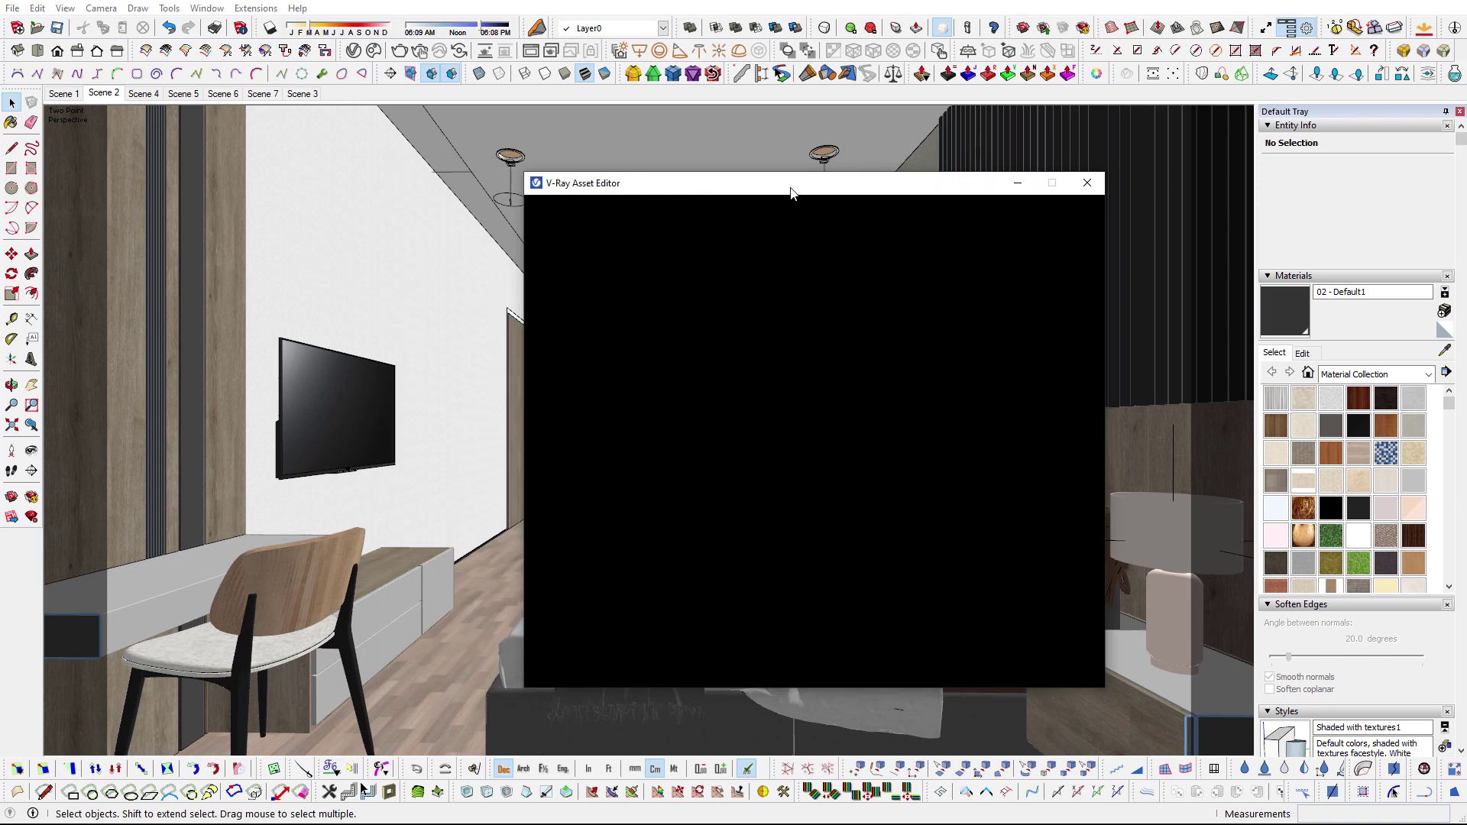
# Start a V-Ray Interactive render and arrange the Frame Buffer and Asset Editor side by side.
pyautogui.moveTo(623, 187); pyautogui.dragTo(788, 199)
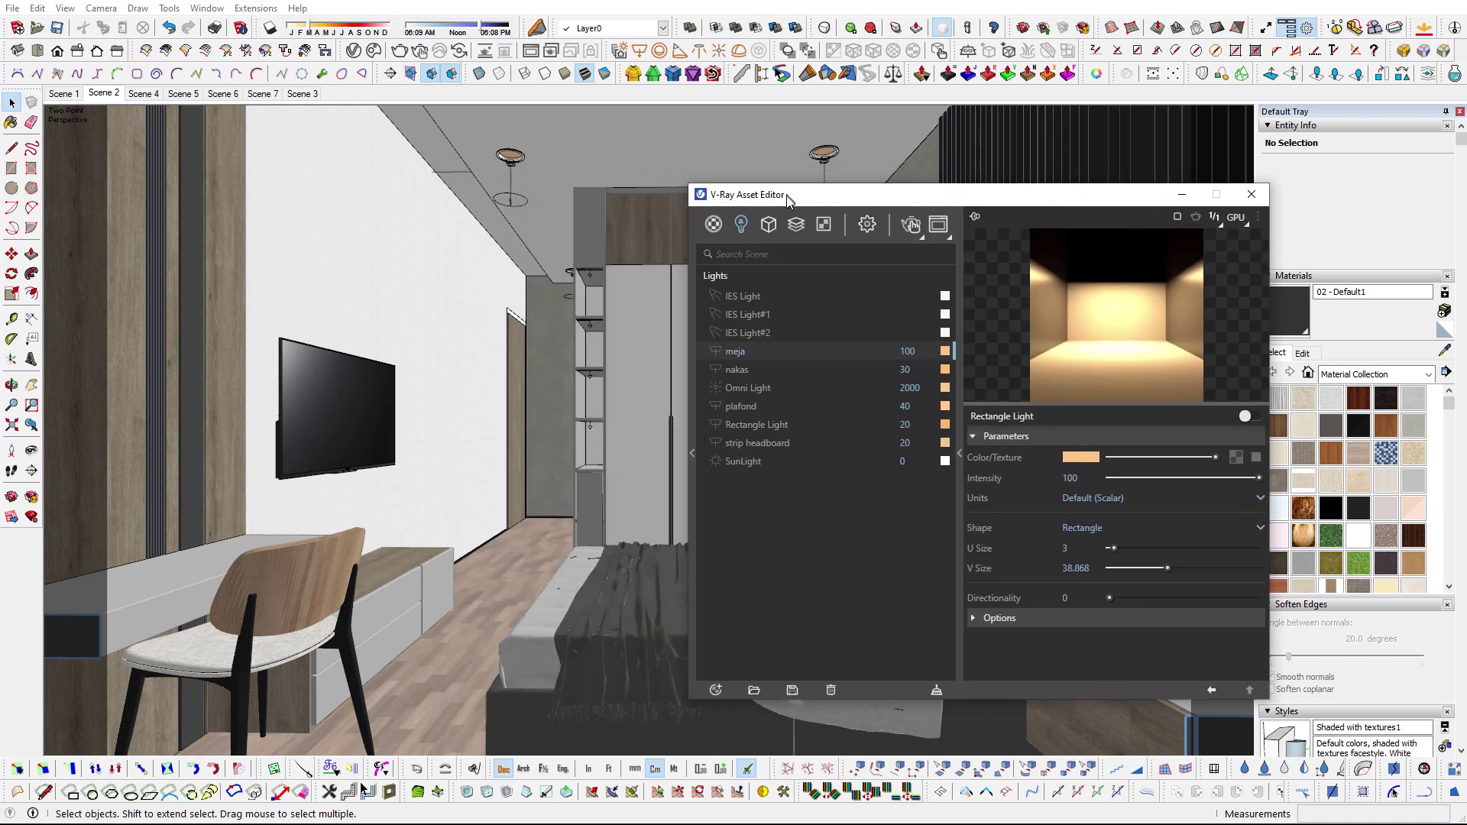
pyautogui.click(908, 230)
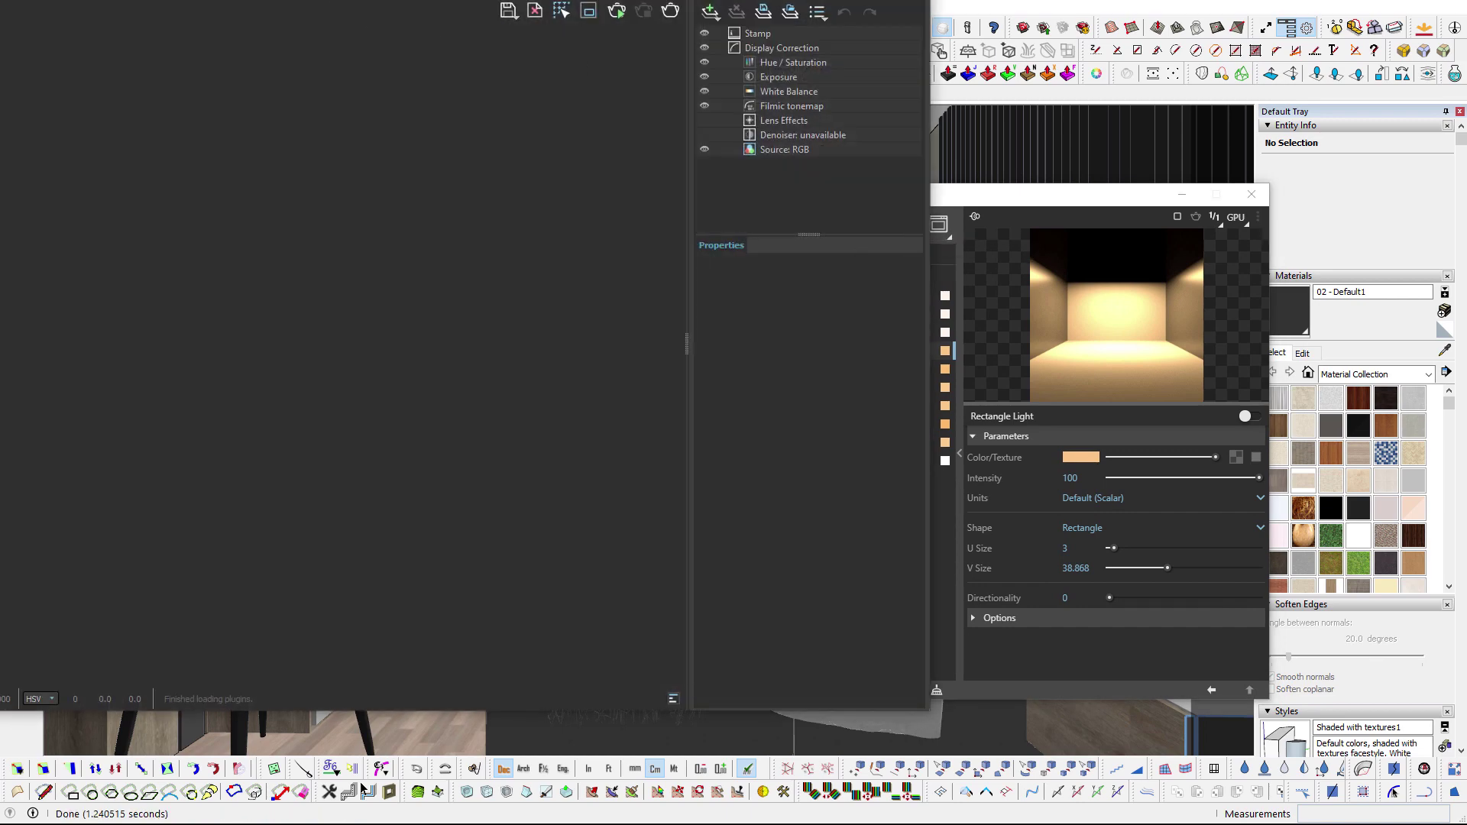
pyautogui.moveTo(413, 9); pyautogui.dragTo(598, 54)
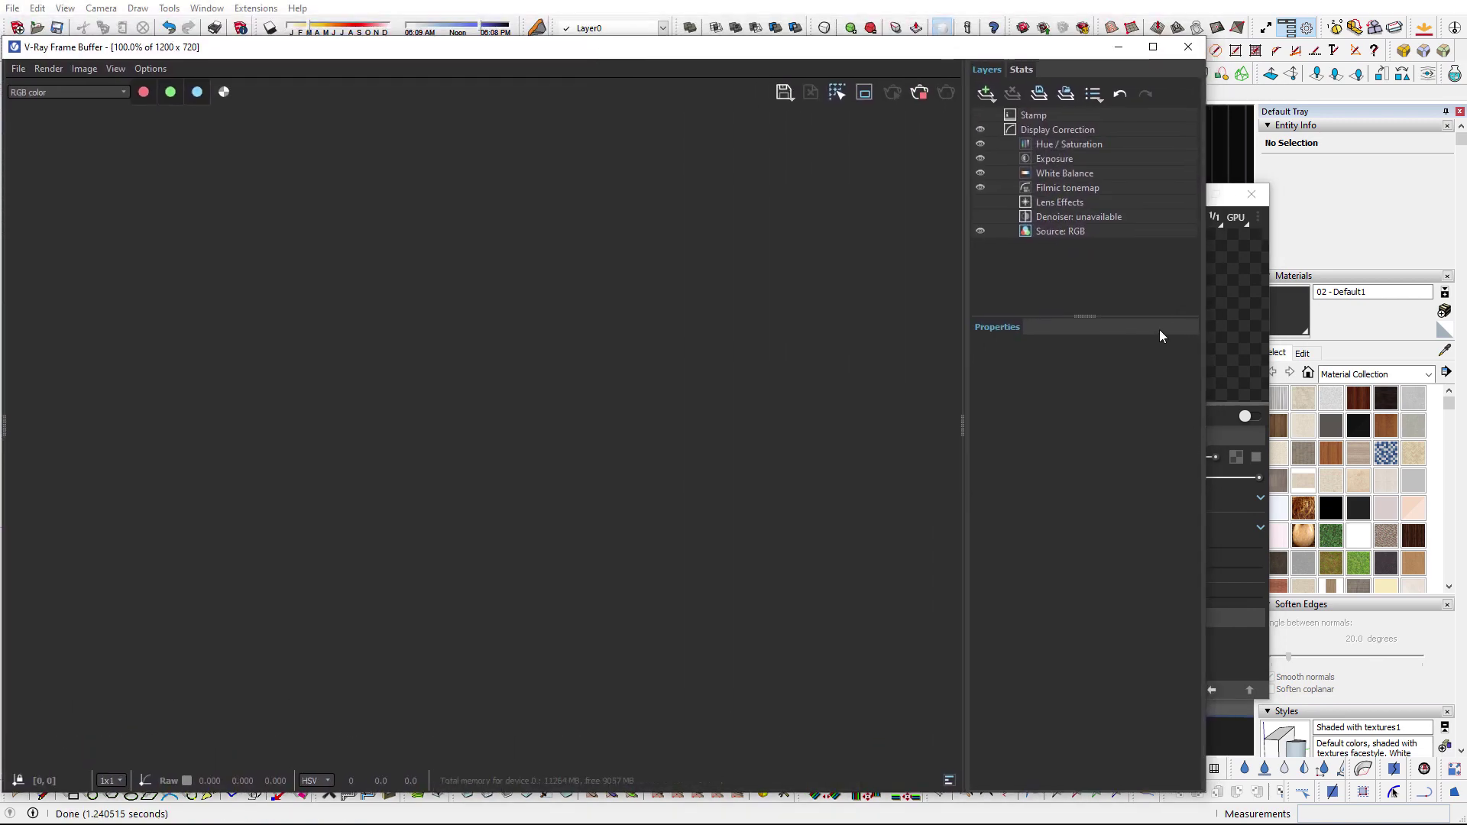
pyautogui.click(1227, 294)
pyautogui.moveTo(990, 203)
pyautogui.mouseDown()
pyautogui.moveTo(1182, 320)
pyautogui.moveTo(1239, 284)
pyautogui.mouseUp()
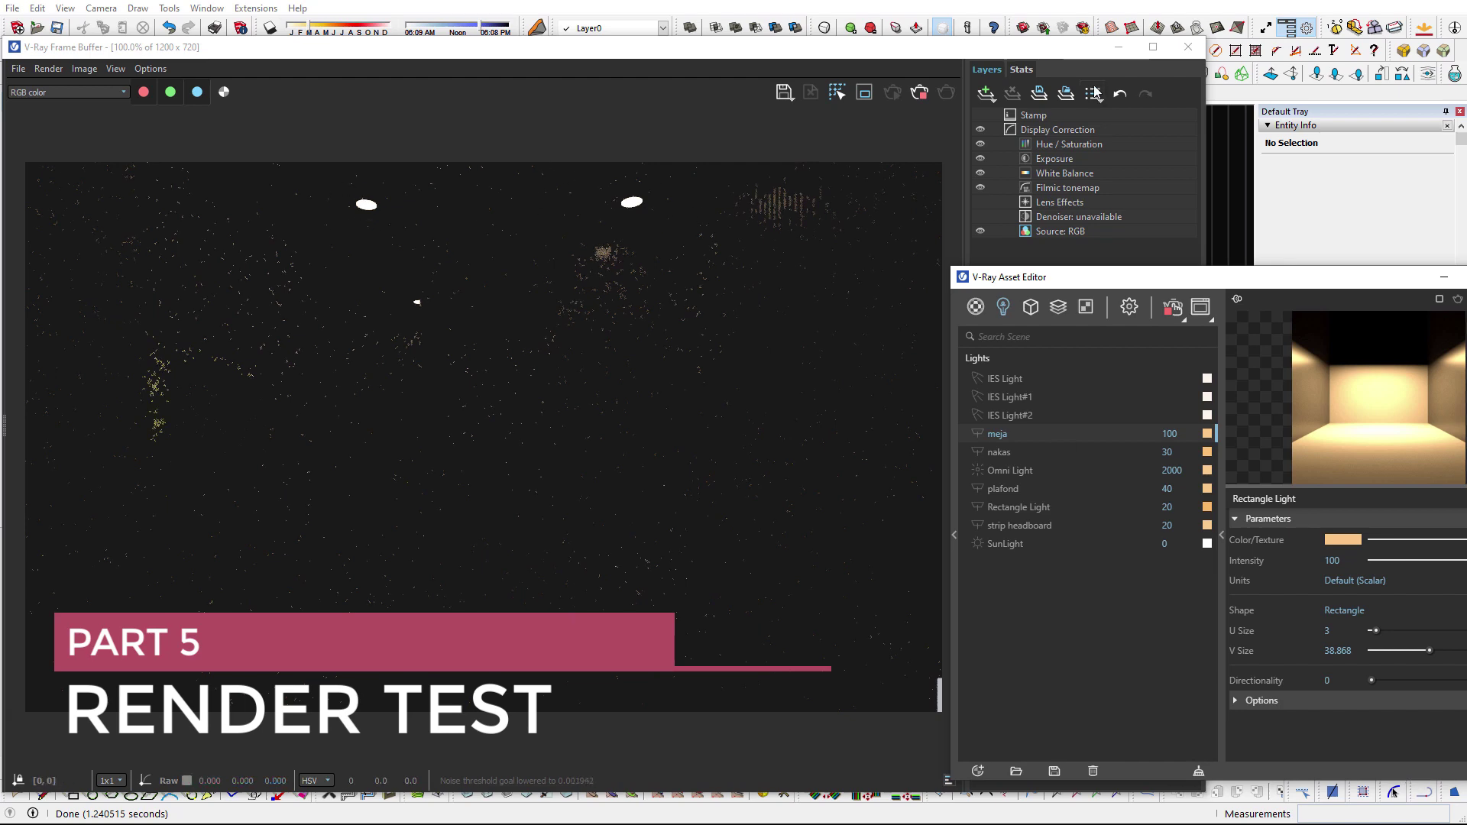
# Enlarge the Frame Buffer, bring the Asset Editor fully on screen and show its Lights list.
pyautogui.moveTo(657, 69); pyautogui.dragTo(180, 369)
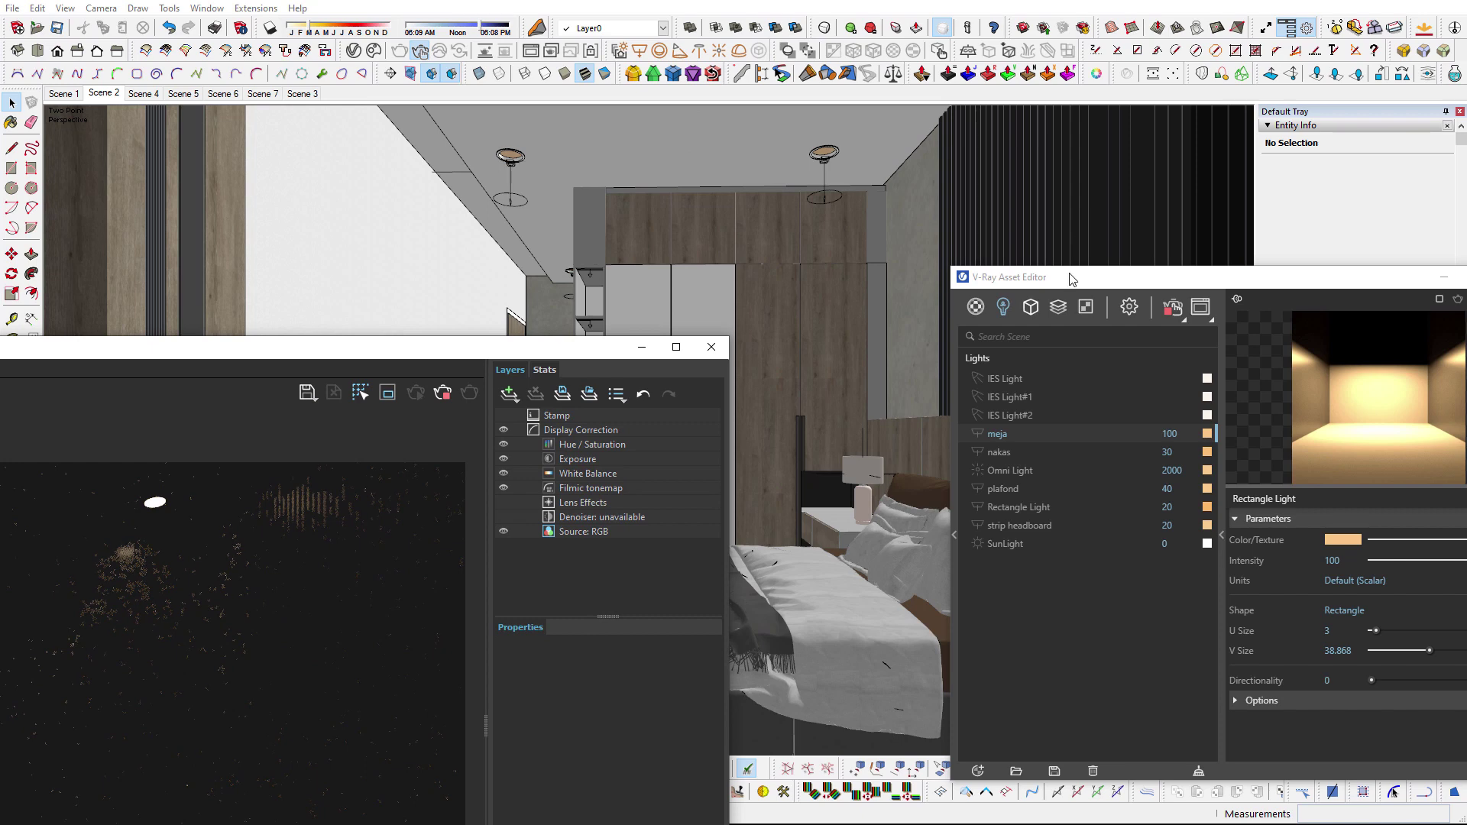
pyautogui.press('b')
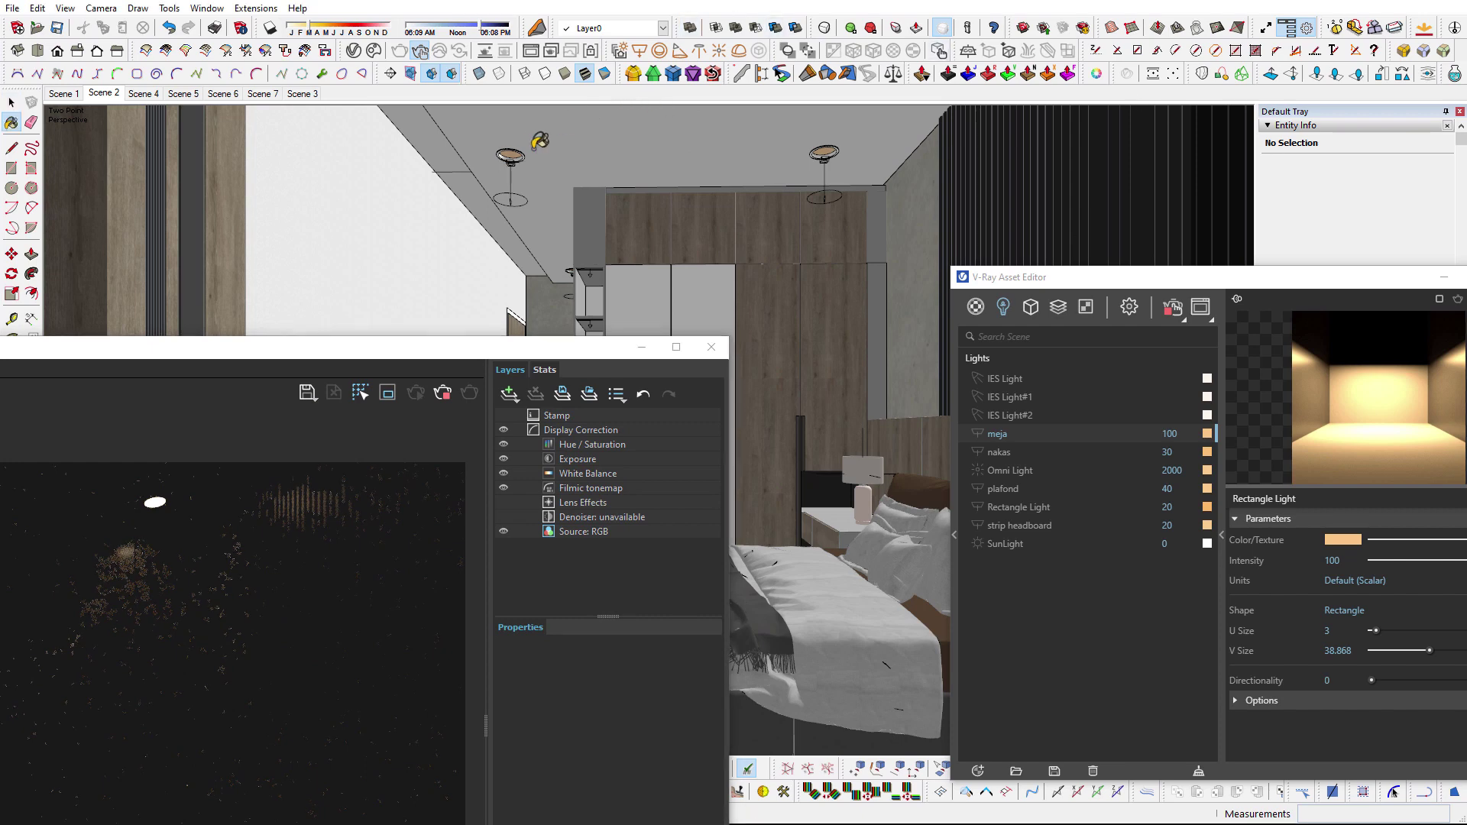
pyautogui.click(976, 306)
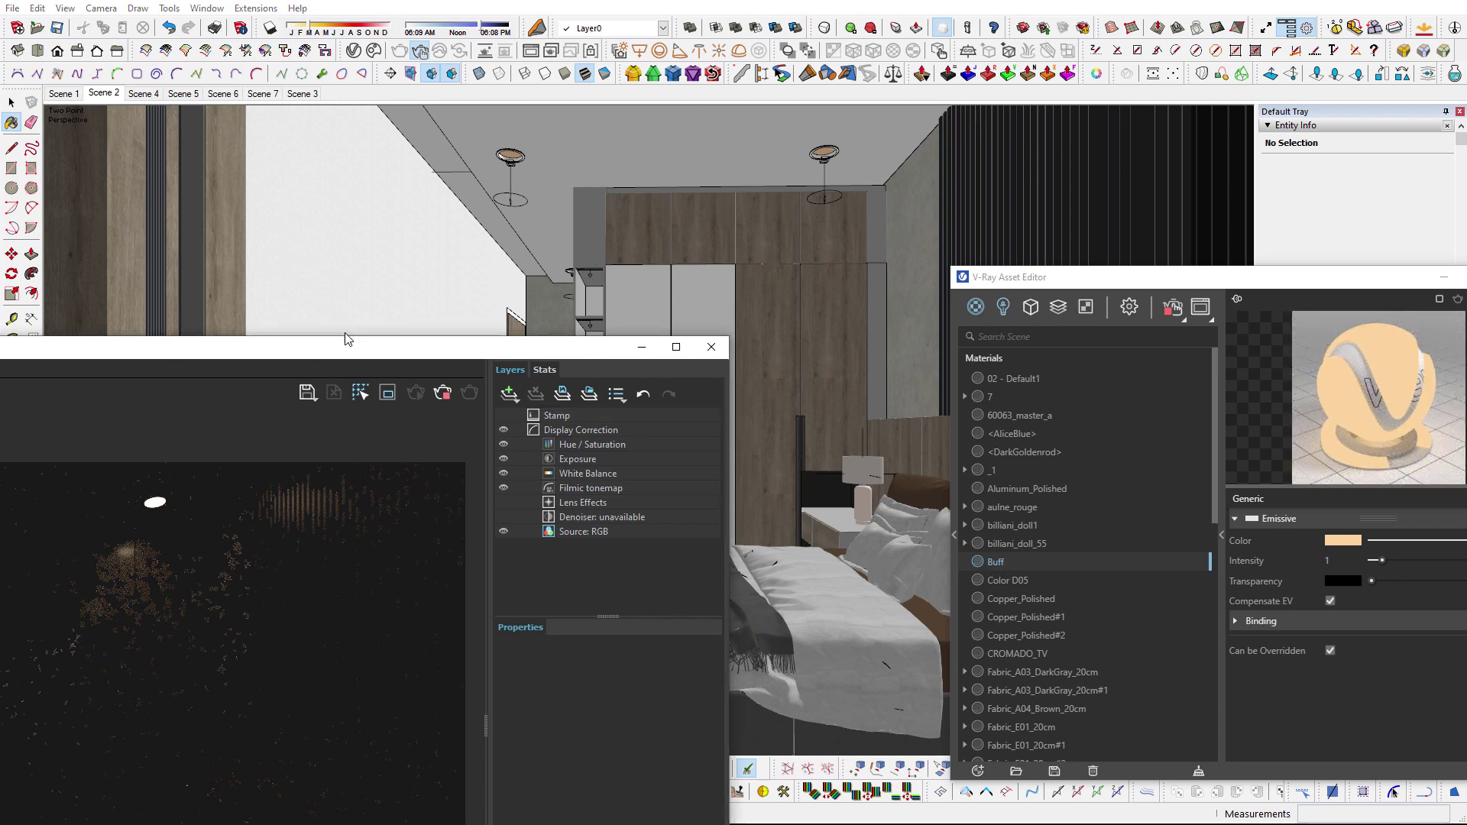
pyautogui.moveTo(393, 358); pyautogui.dragTo(665, 47)
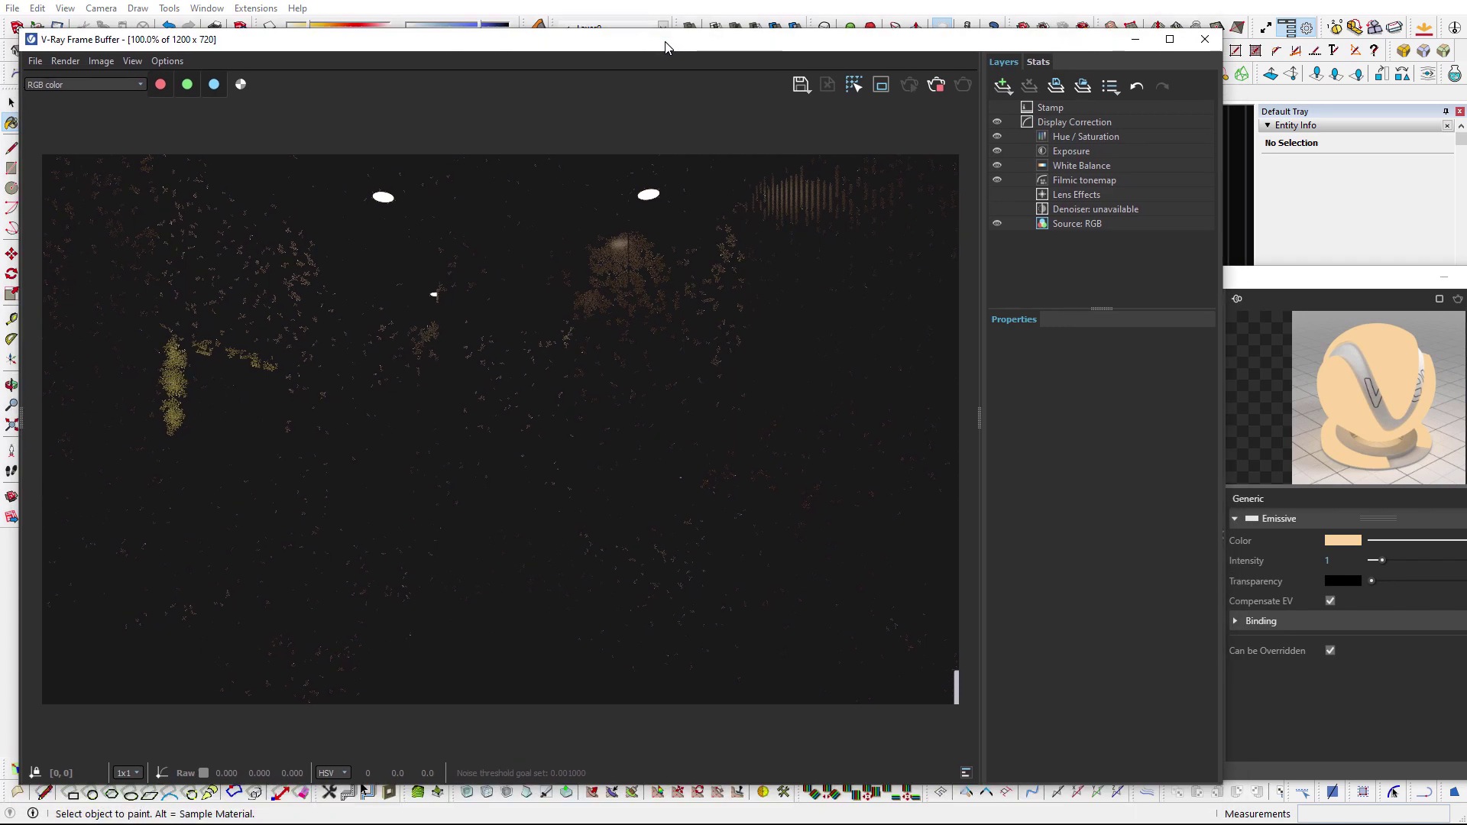
pyautogui.click(1166, 328)
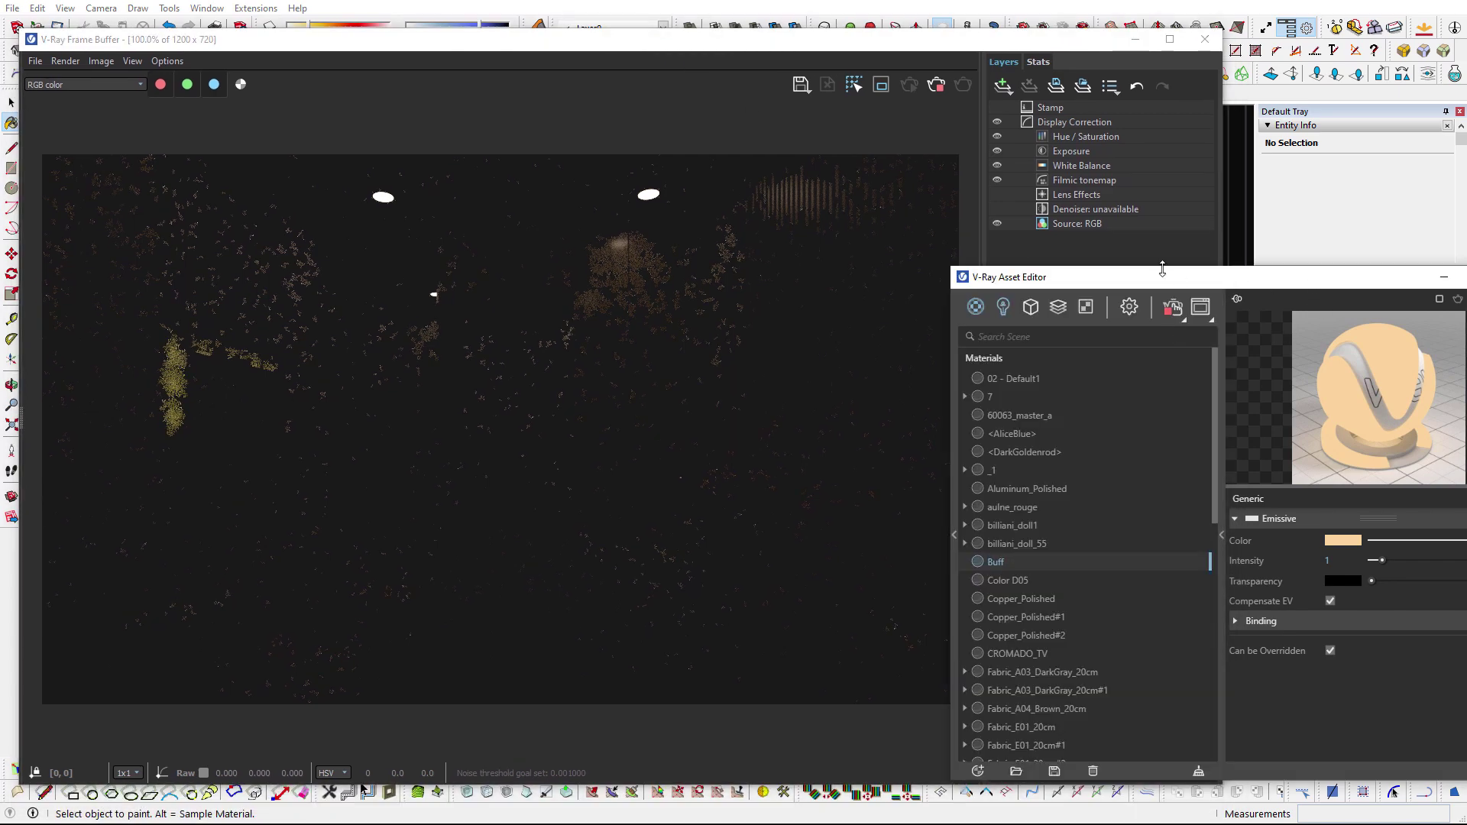
pyautogui.moveTo(1200, 282)
pyautogui.mouseDown()
pyautogui.moveTo(1125, 309)
pyautogui.moveTo(1131, 323)
pyautogui.mouseUp()
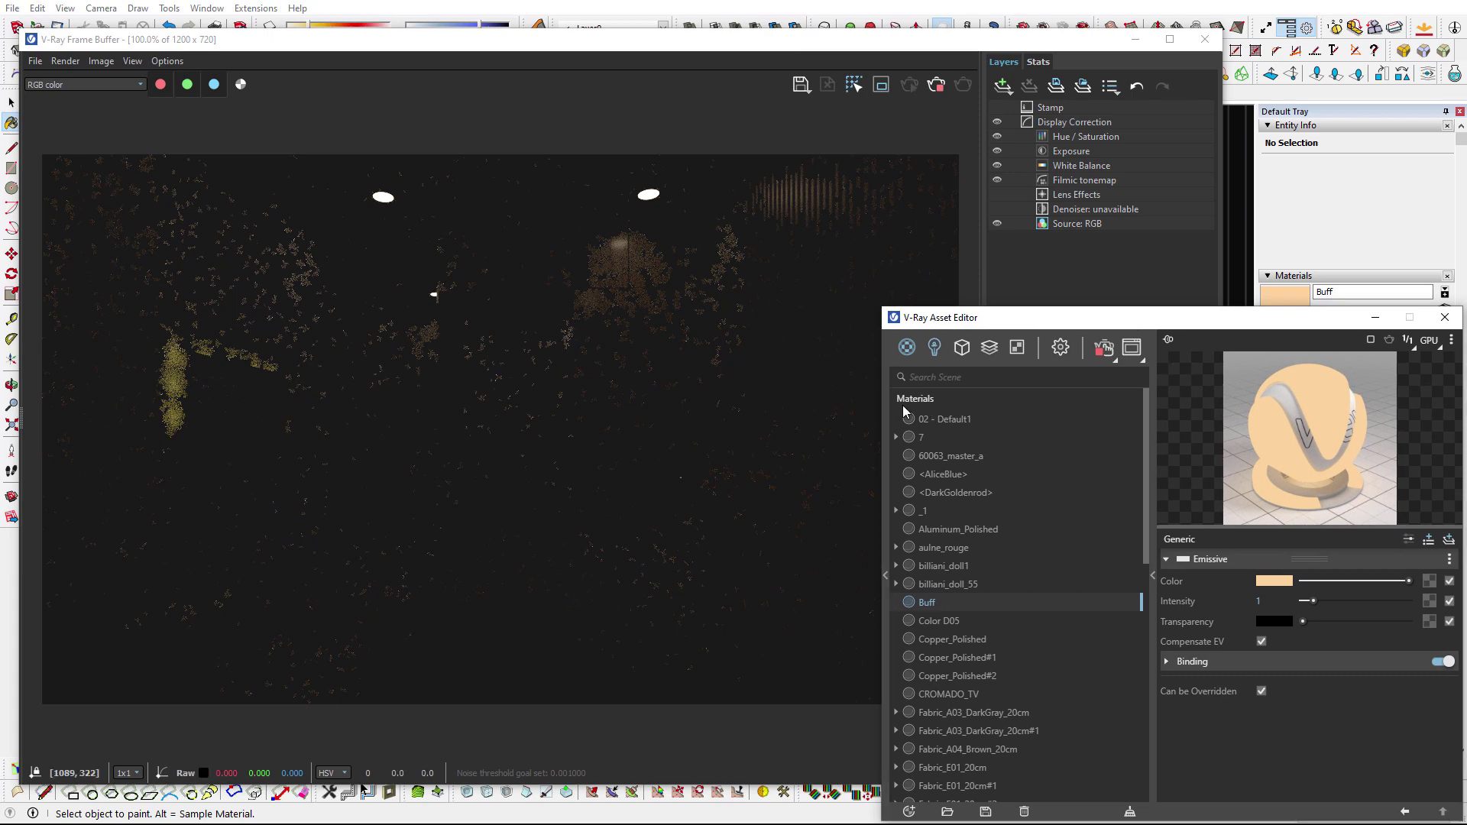
pyautogui.click(934, 348)
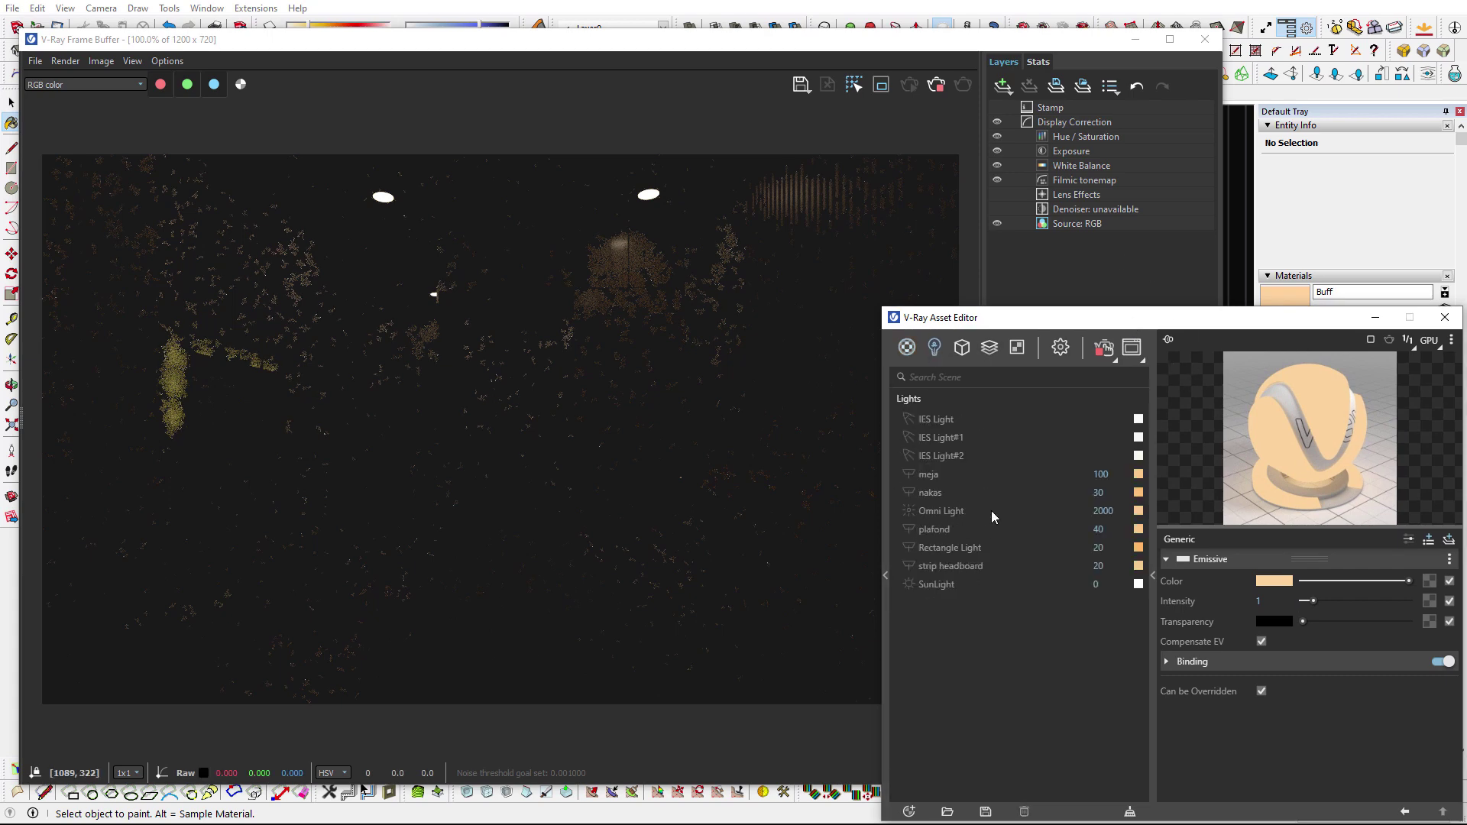
# Inspect IES Light's 20000 intensity and profile path, then switch it on.
pyautogui.click(927, 531)
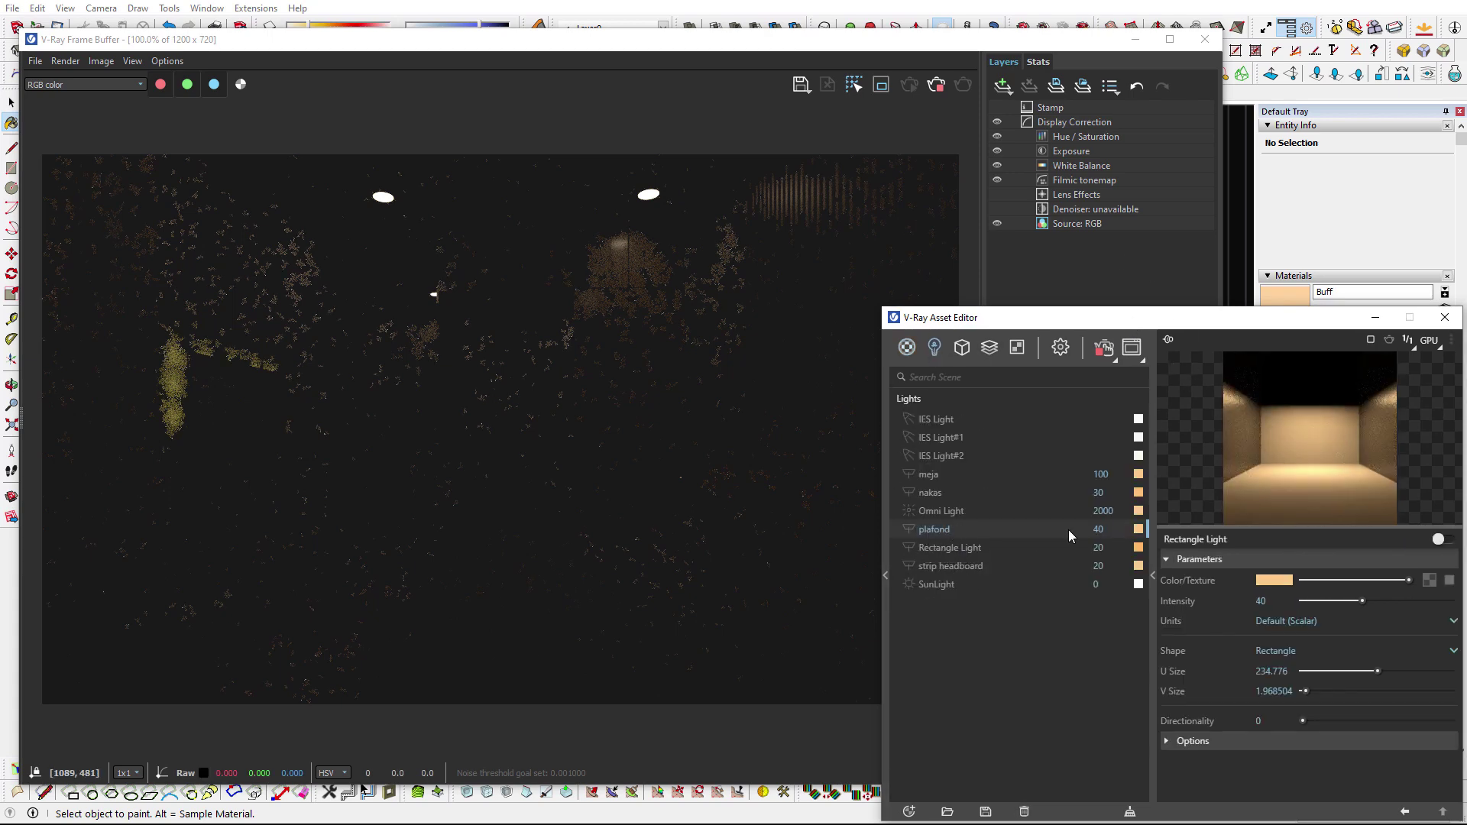
pyautogui.click(946, 423)
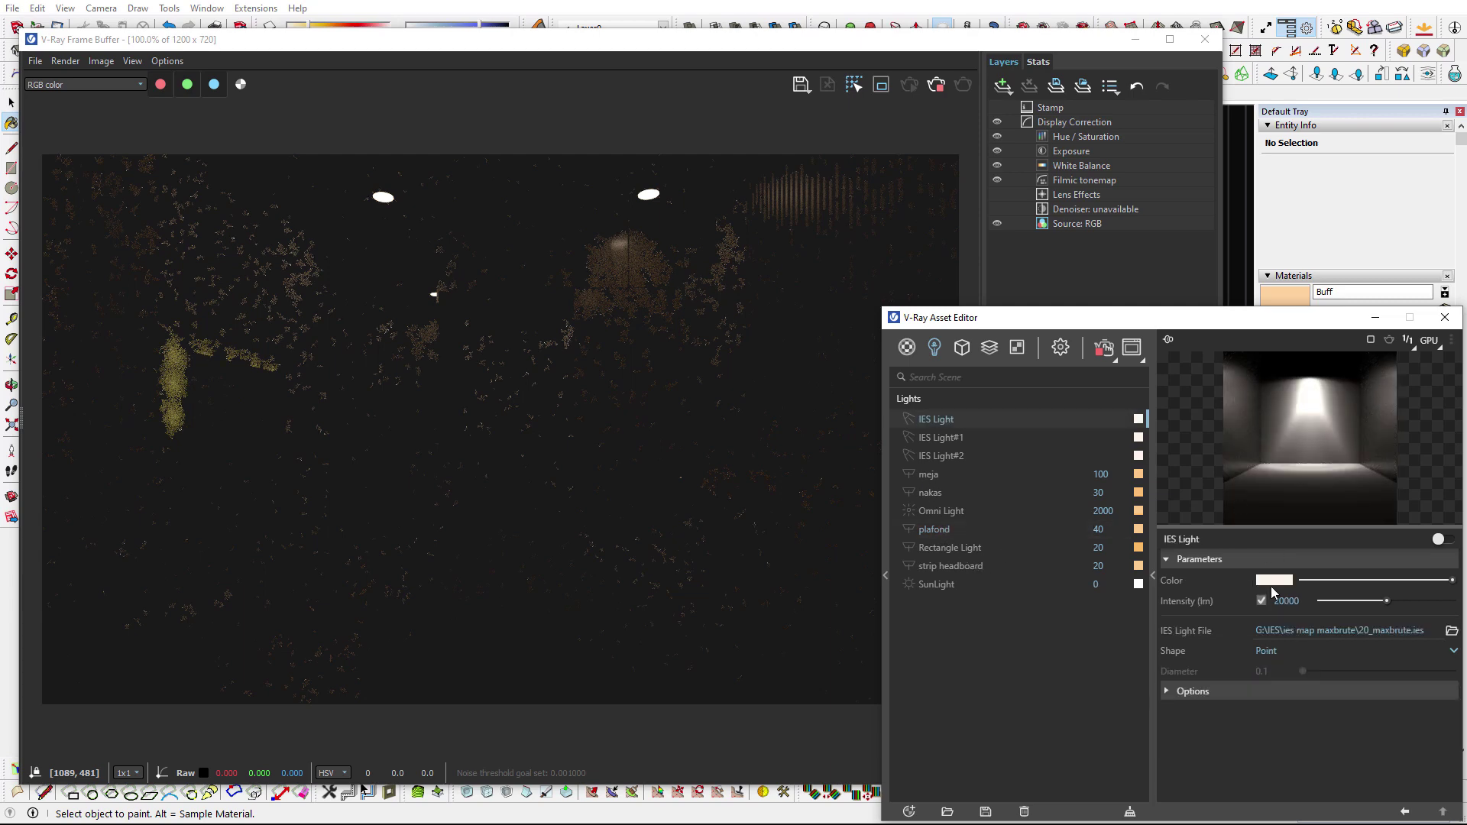
pyautogui.moveTo(1425, 631); pyautogui.dragTo(1335, 631)
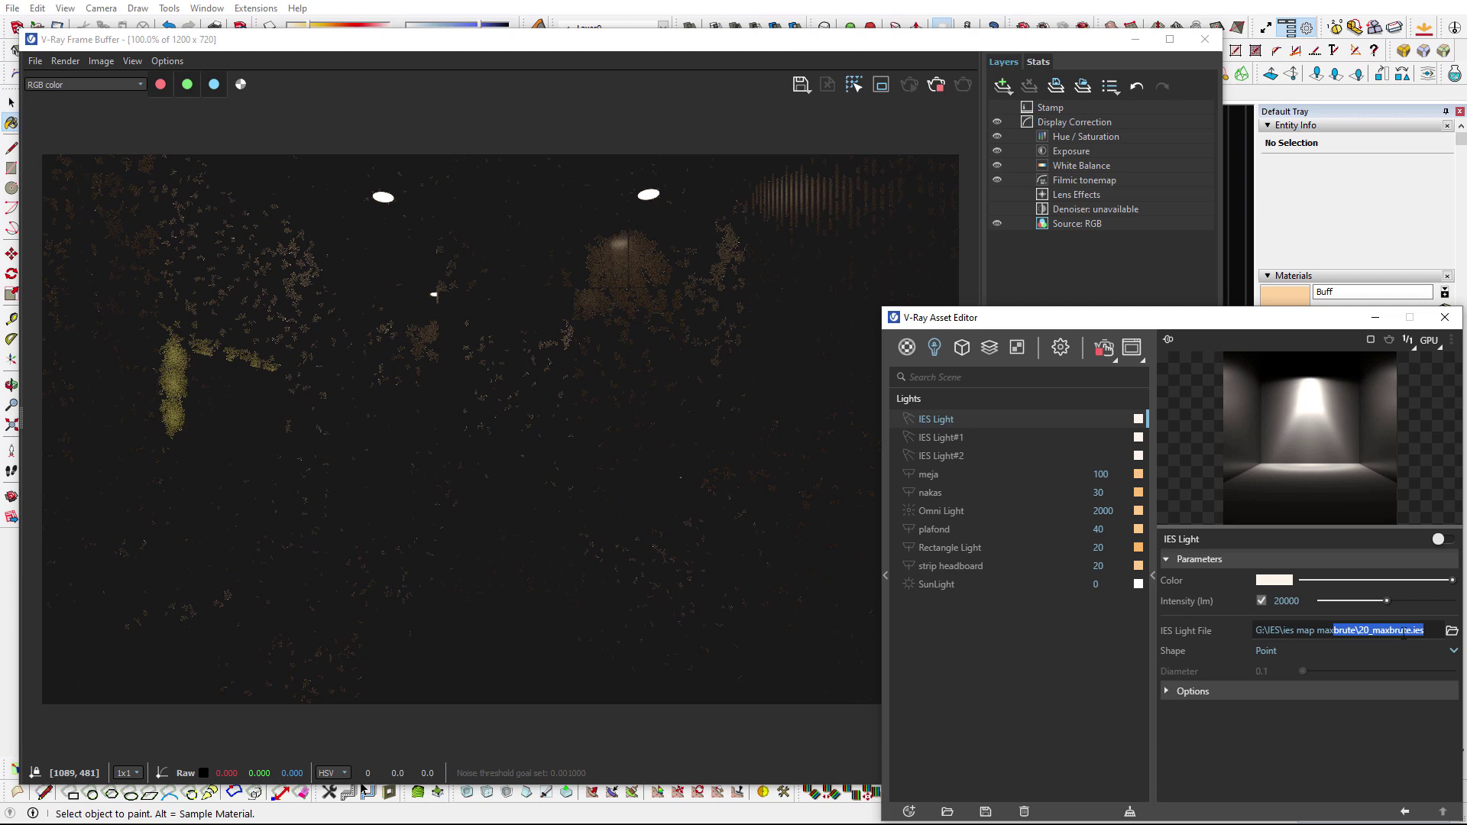
pyautogui.moveTo(1424, 631); pyautogui.dragTo(1236, 628)
pyautogui.click(1284, 602)
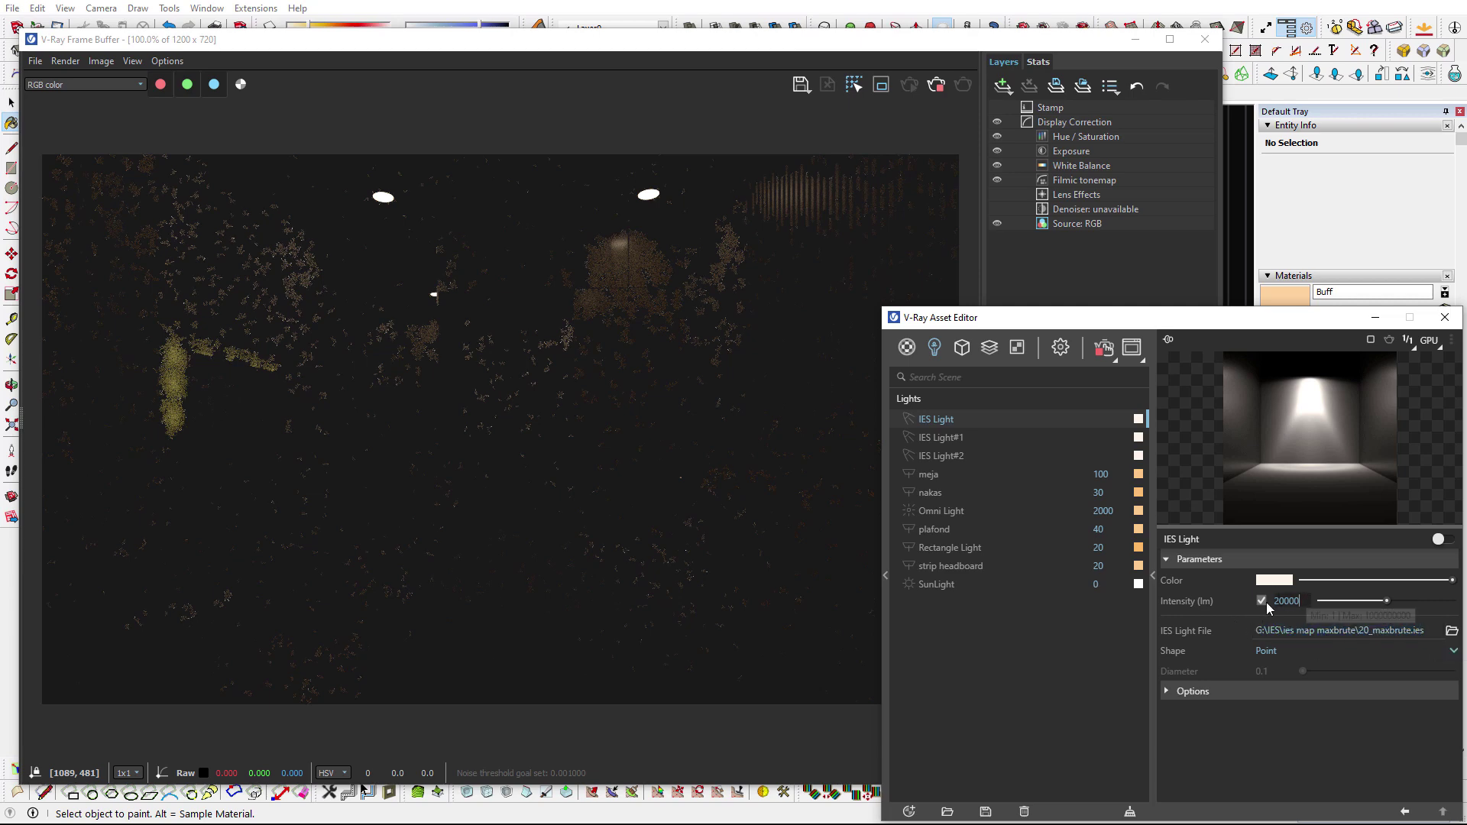
pyautogui.click(1439, 541)
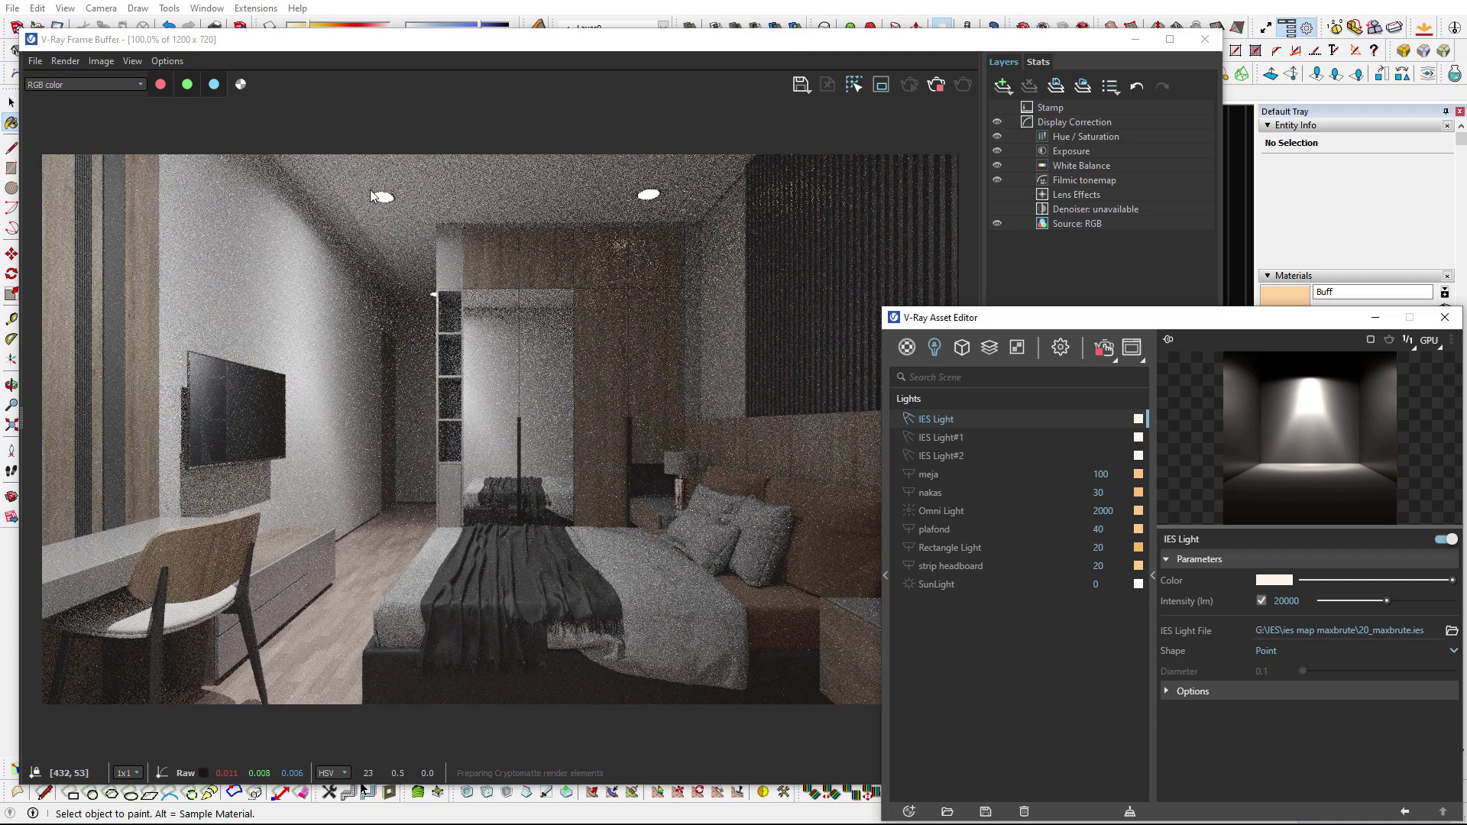
# Switch on IES Light#1 (7000 intensity) and IES Light#2.
pyautogui.click(954, 440)
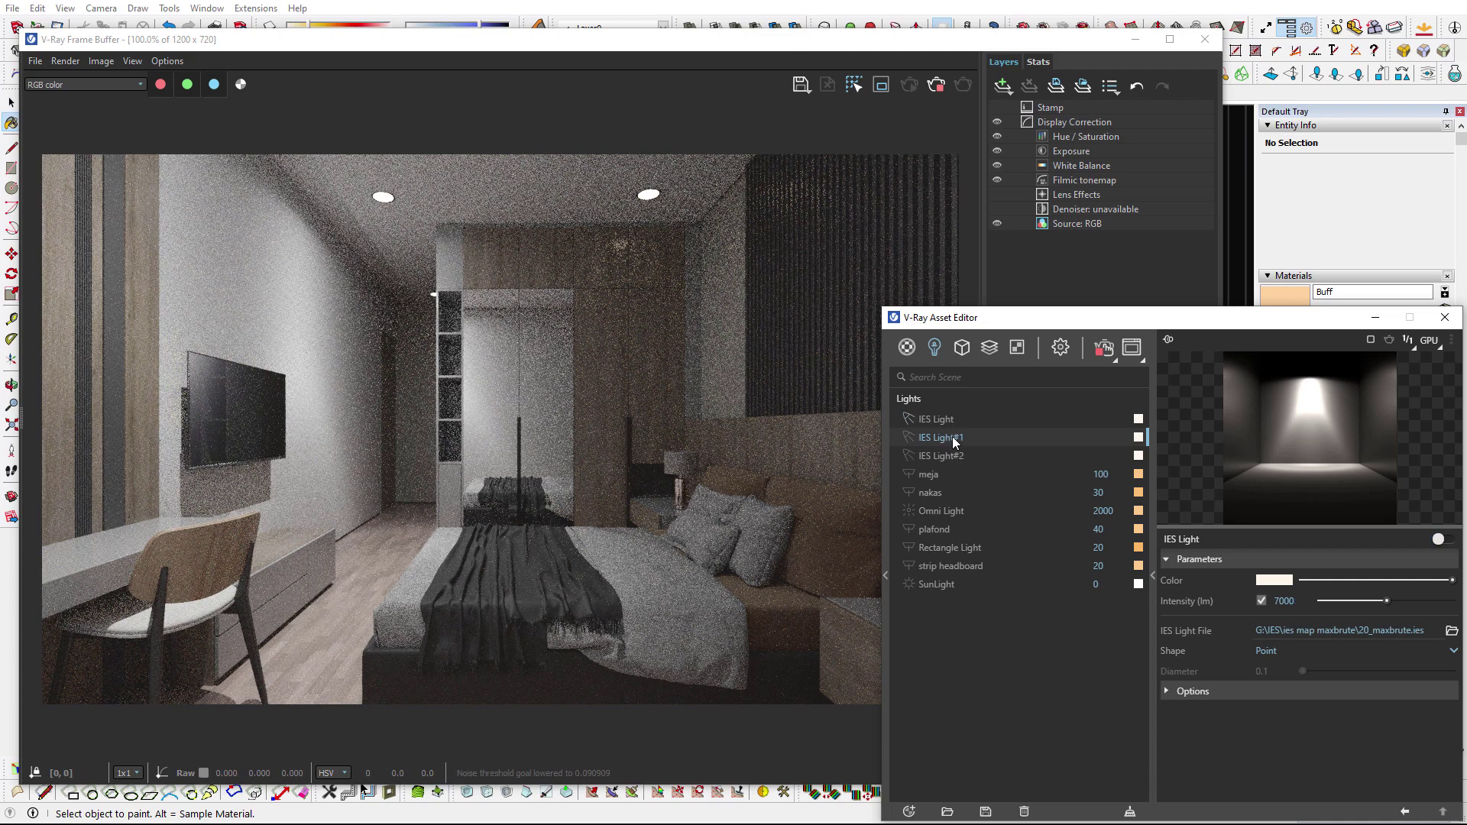
pyautogui.doubleClick(1283, 602)
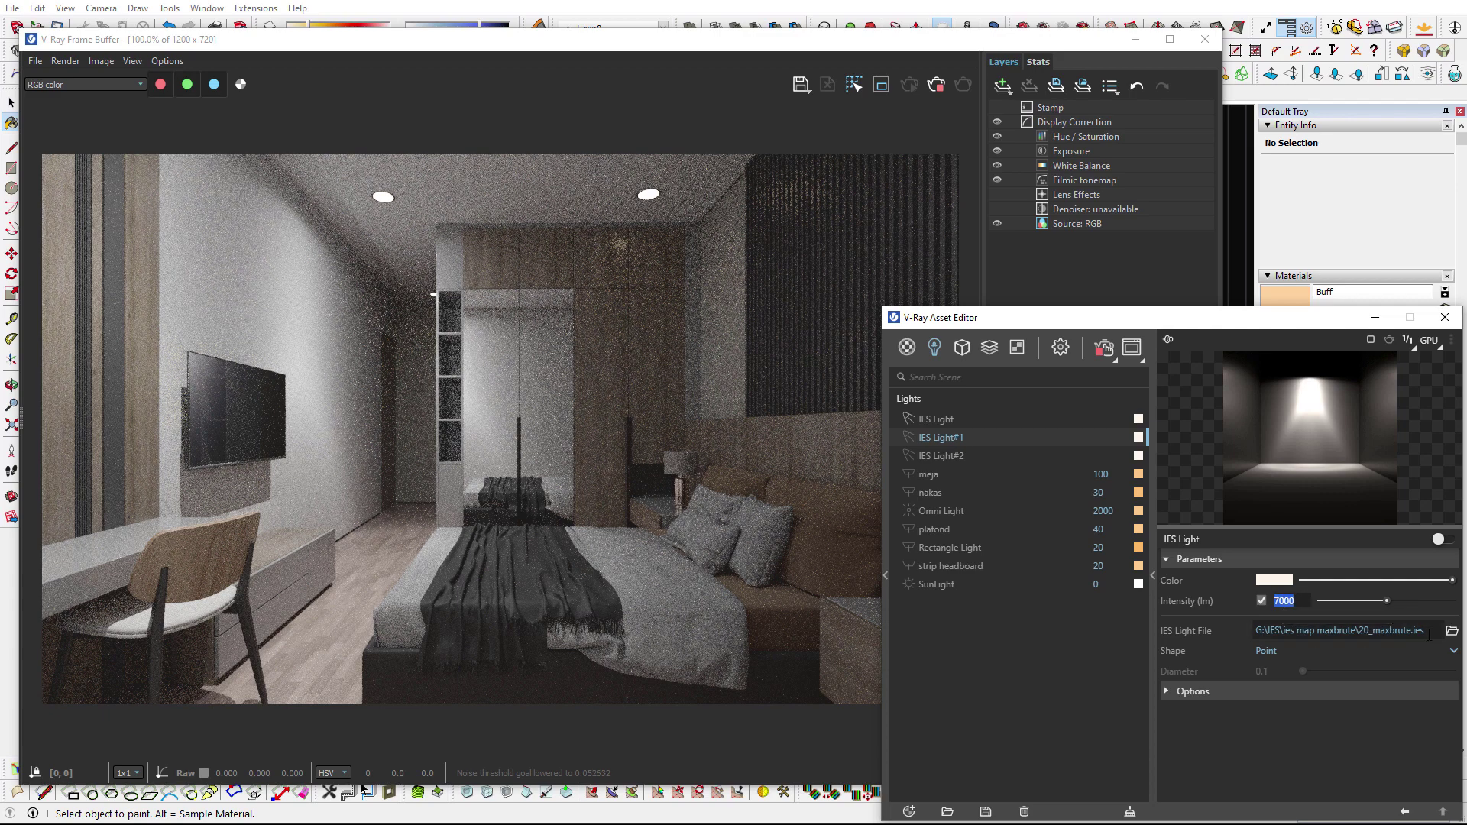
pyautogui.press('Tab')
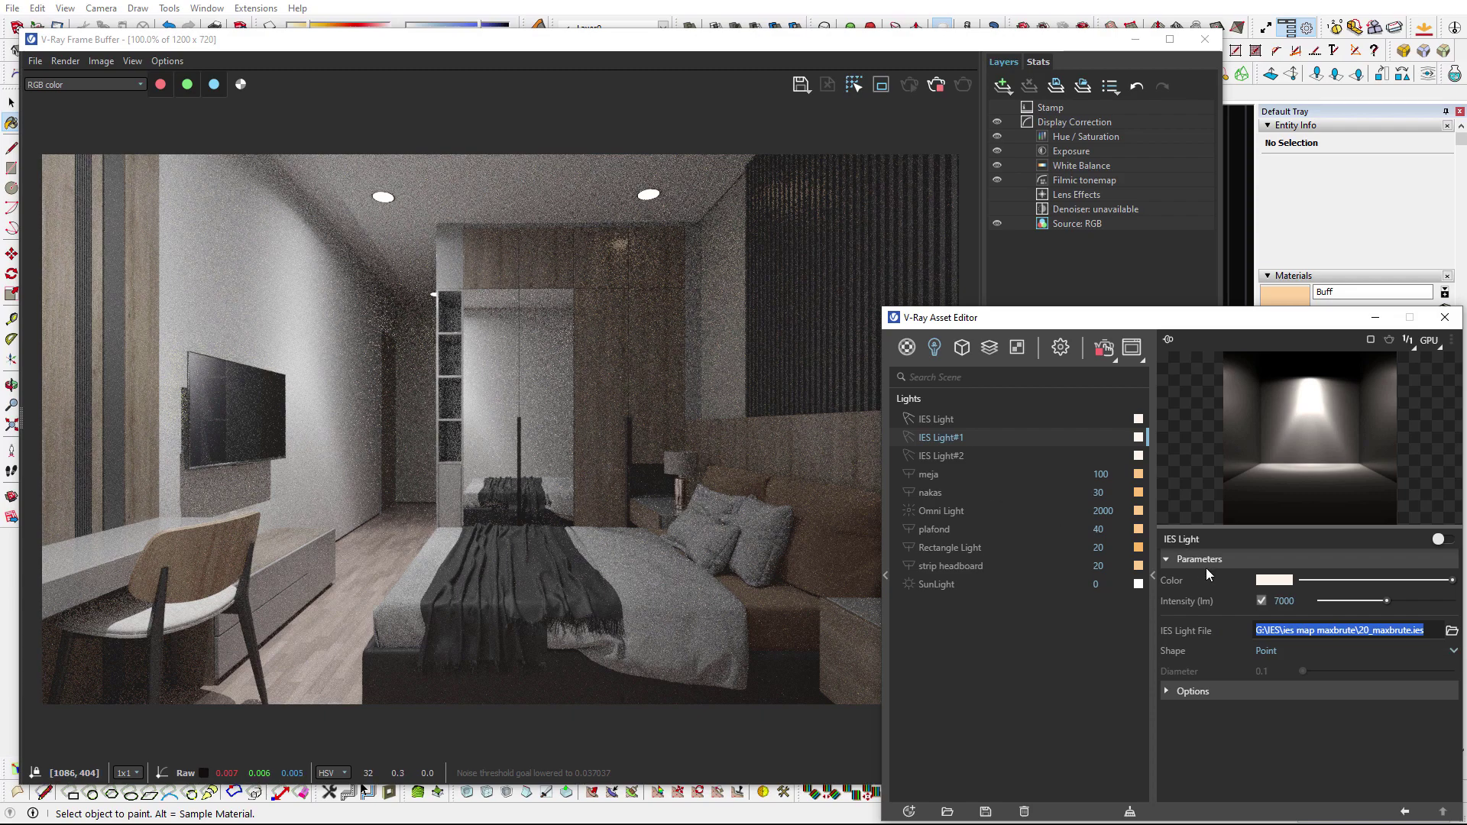
pyautogui.click(1447, 540)
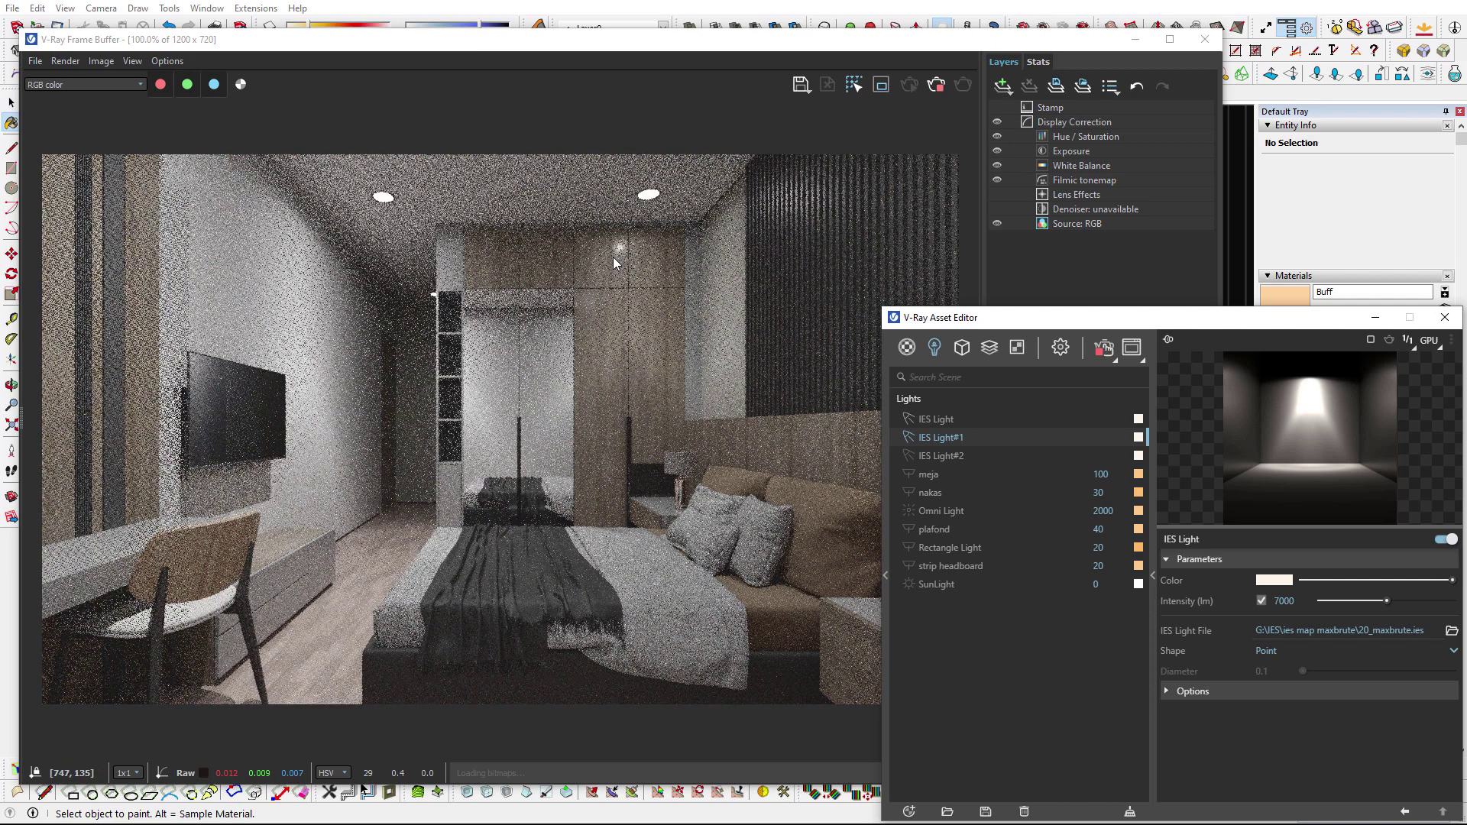
pyautogui.click(1062, 454)
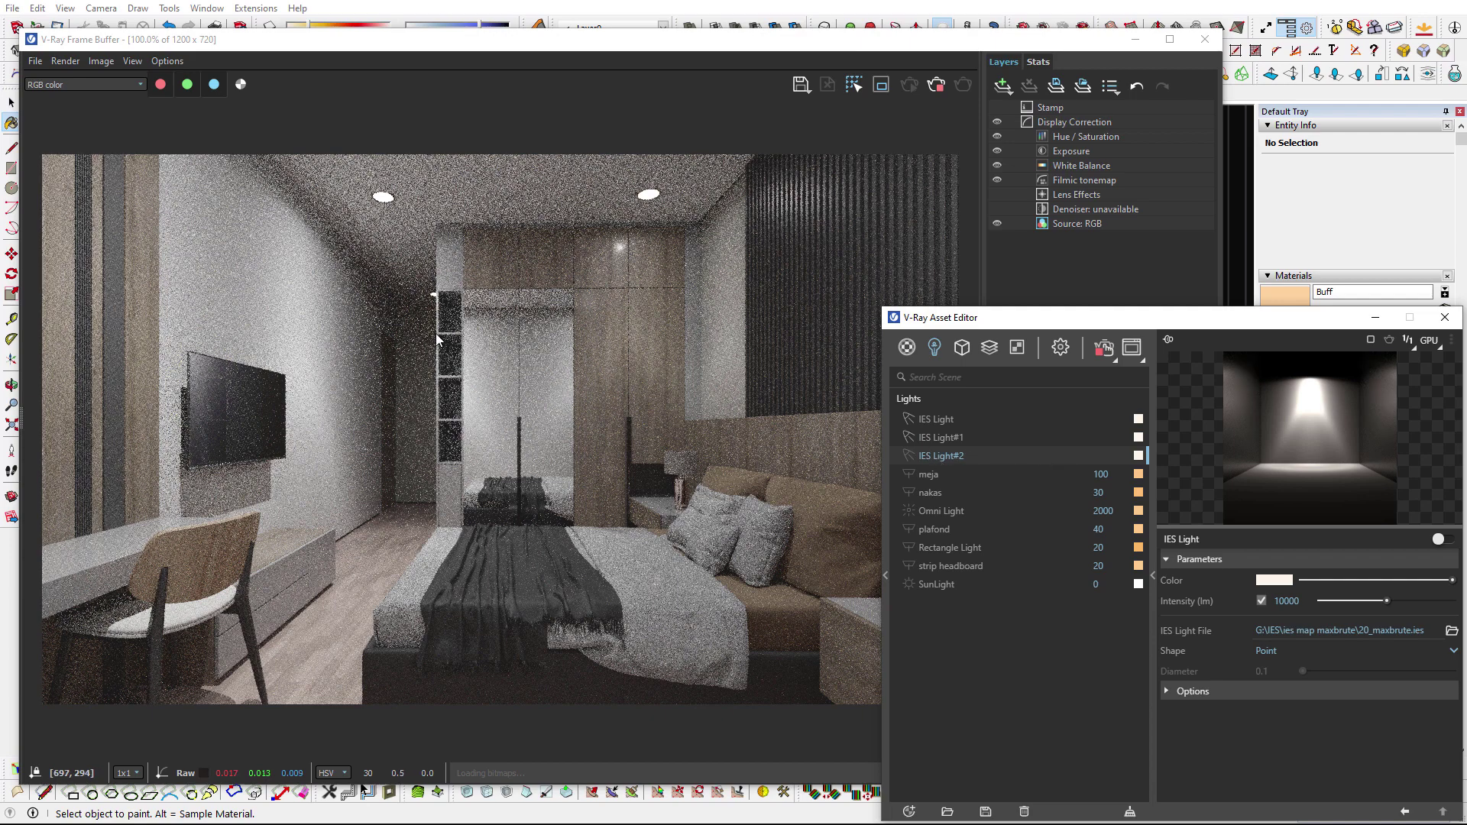
pyautogui.click(911, 455)
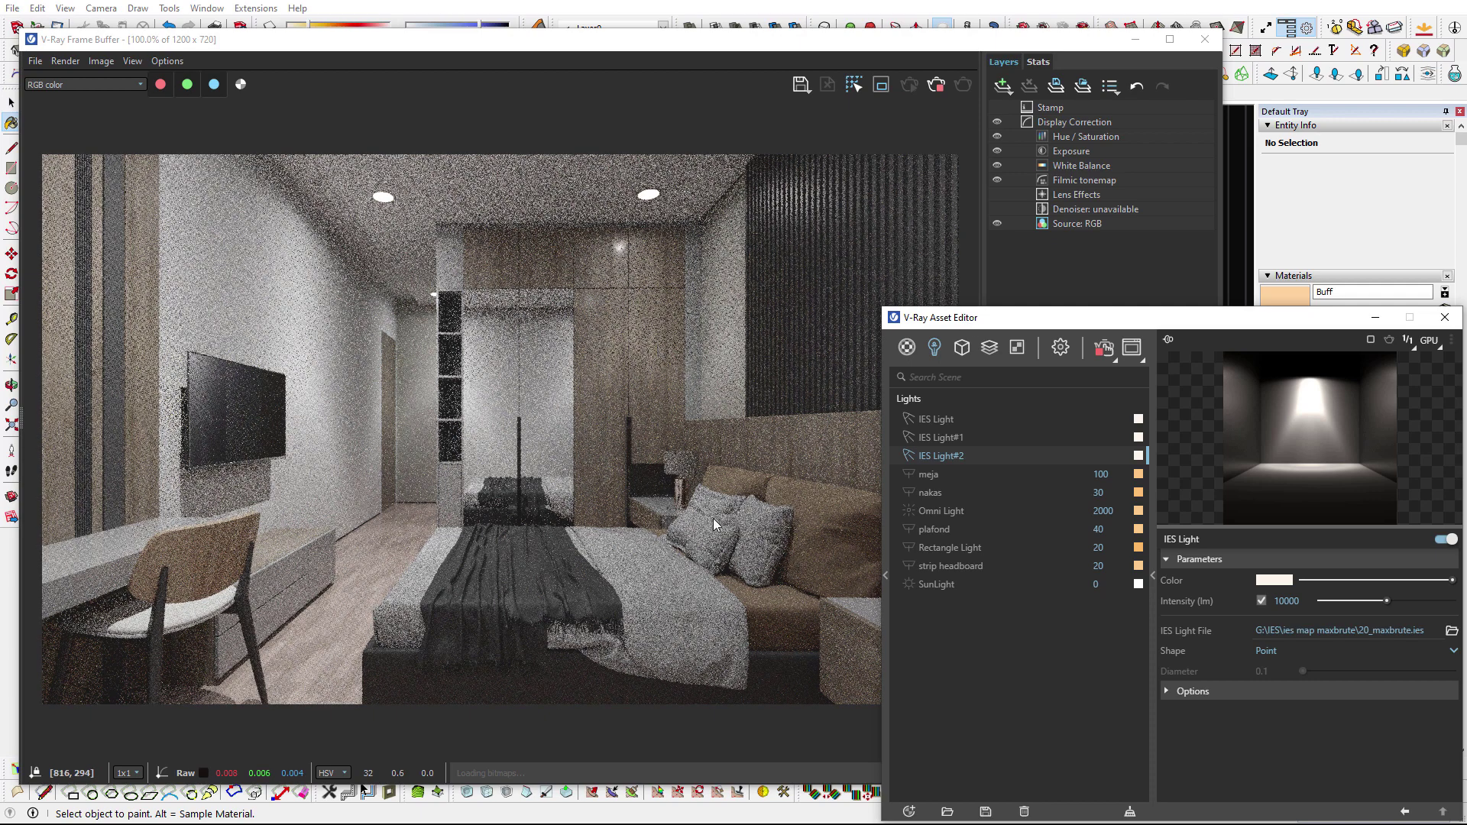
# Switch on the Omni Light, leaving its colour unchanged.
pyautogui.click(943, 516)
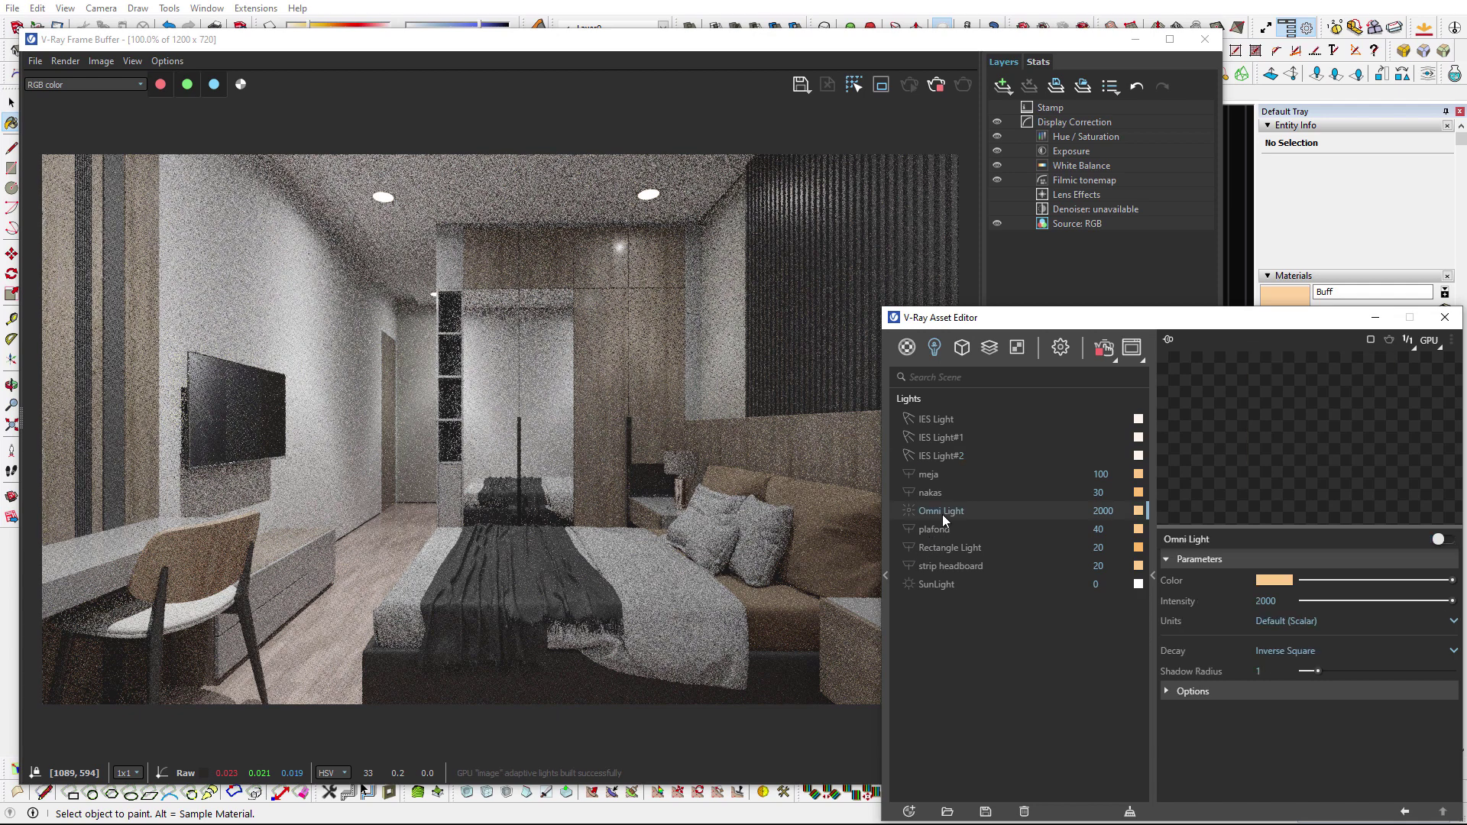
pyautogui.click(1281, 580)
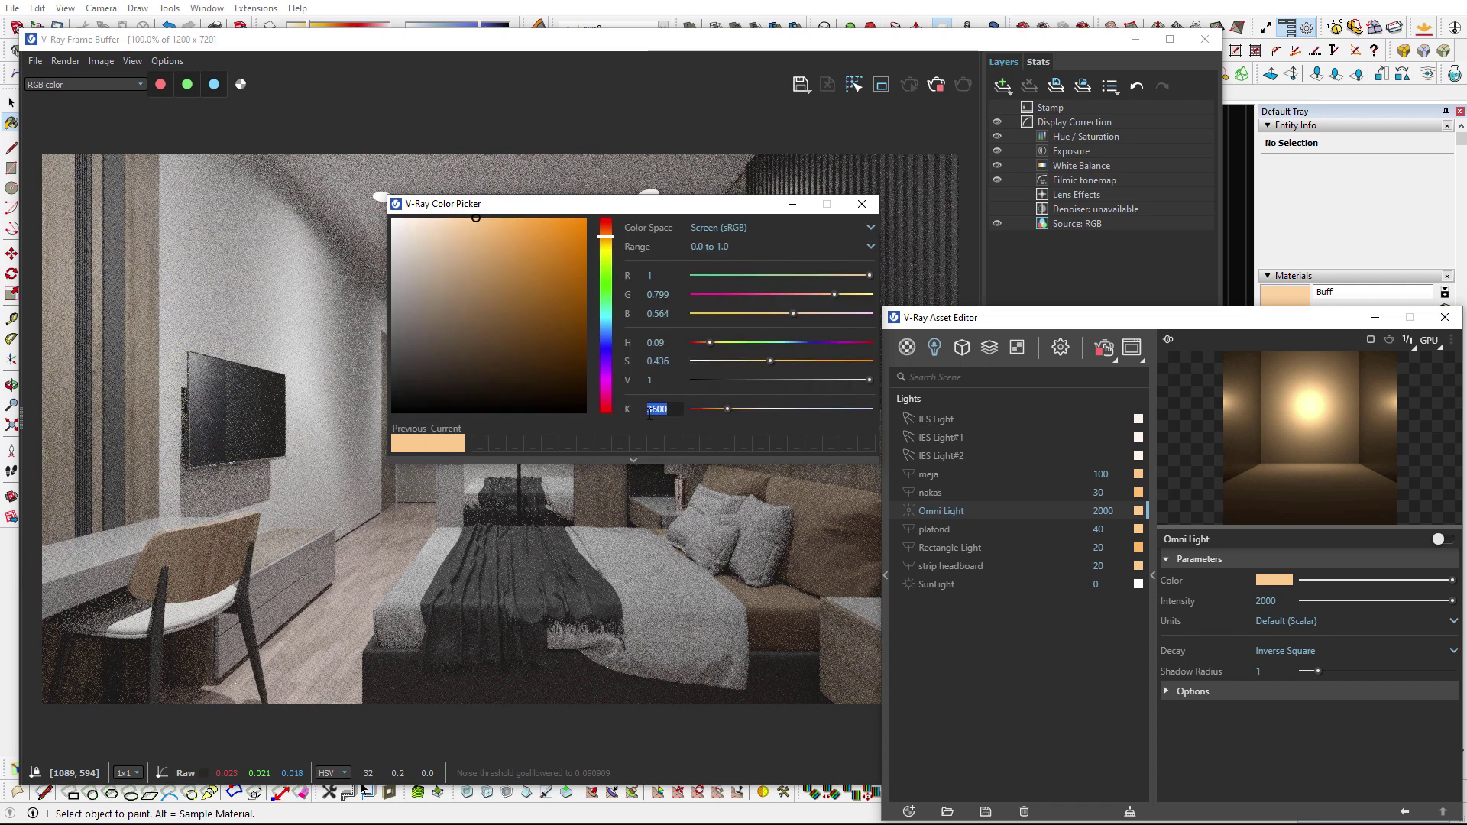
pyautogui.click(864, 205)
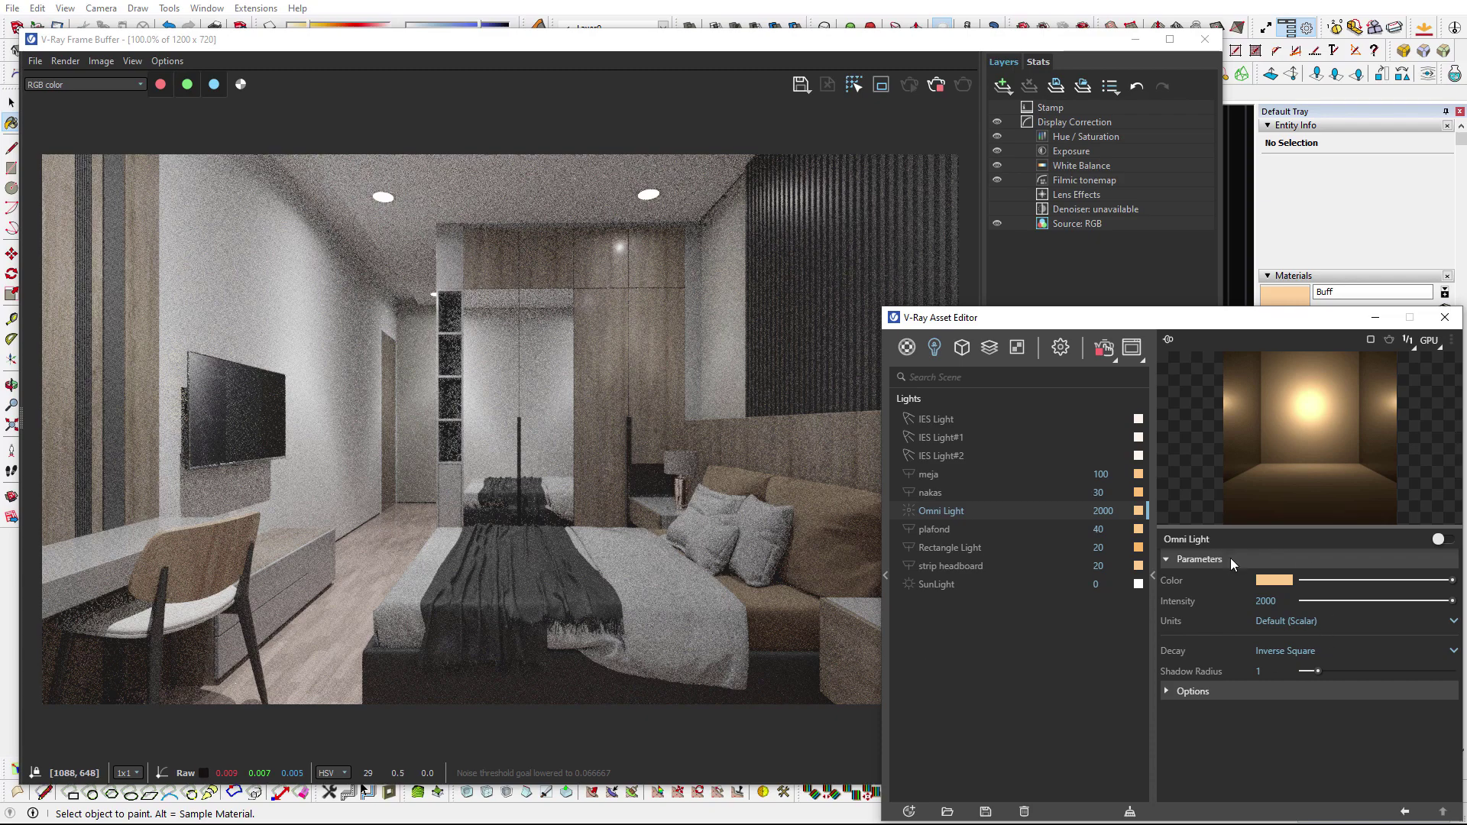
pyautogui.click(1447, 539)
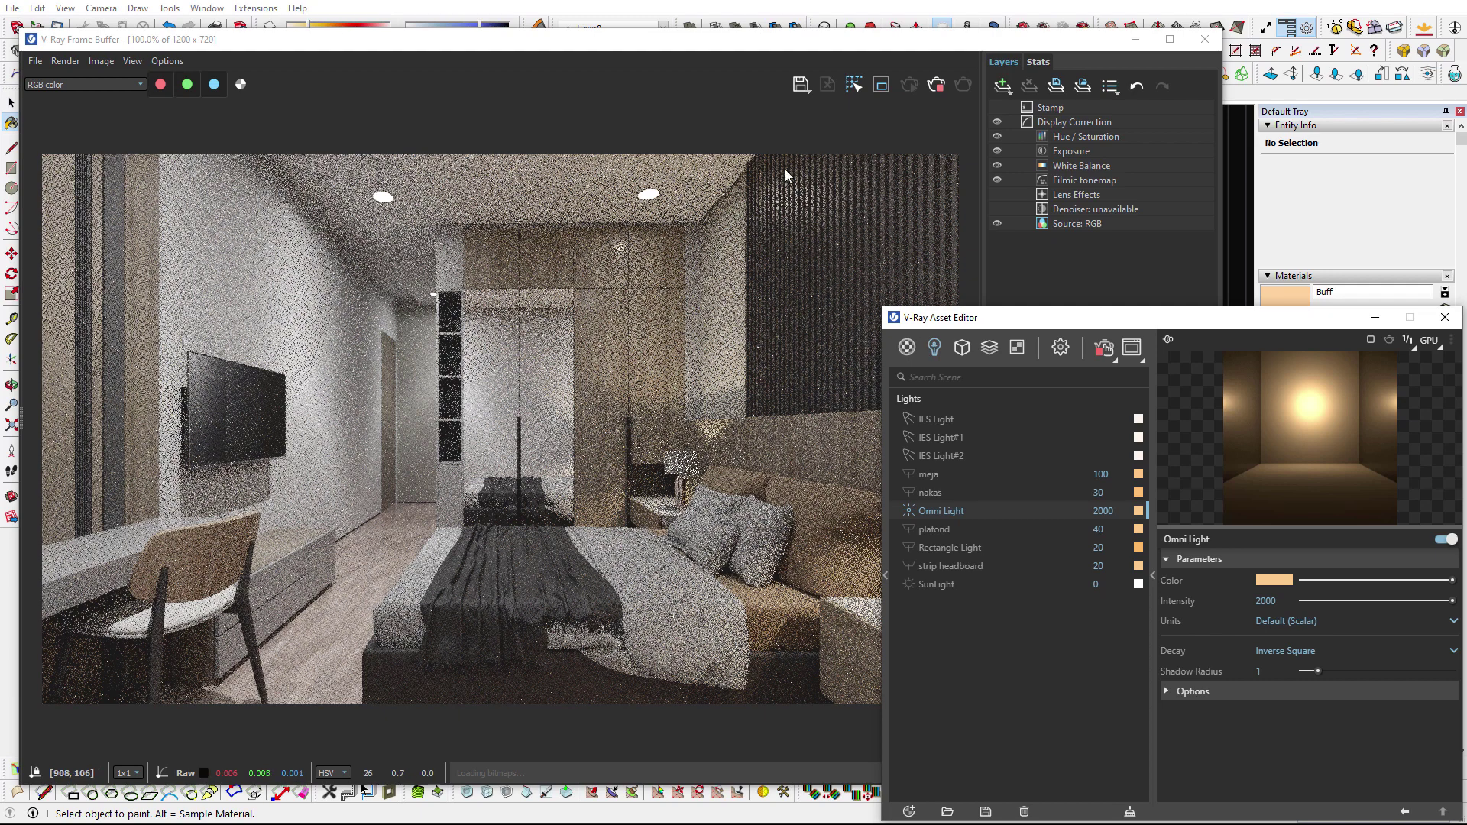
# Alternate between the Frame Buffer and Asset Editor to check the lit render.
pyautogui.click(678, 497)
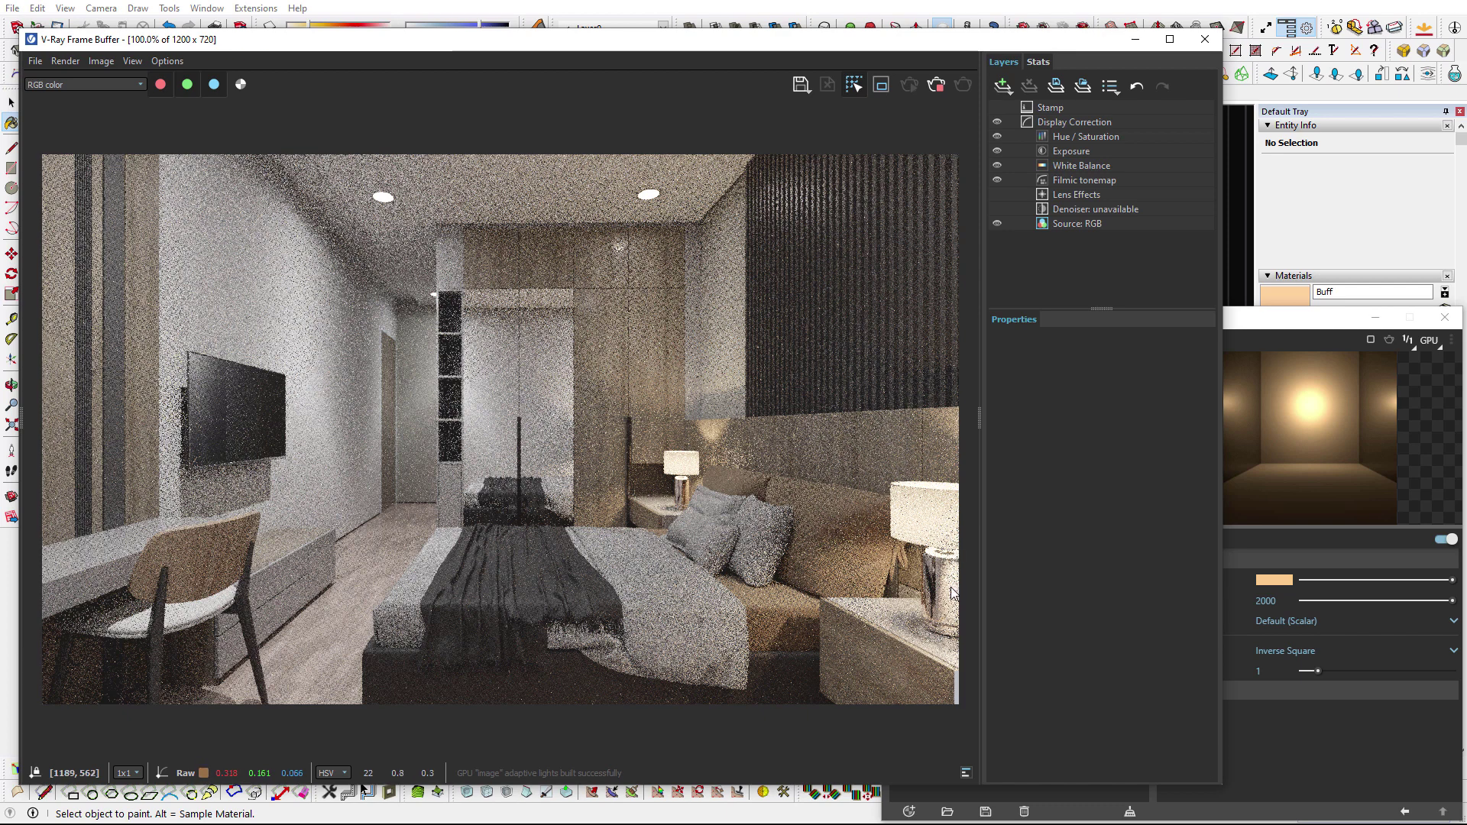
pyautogui.click(1254, 328)
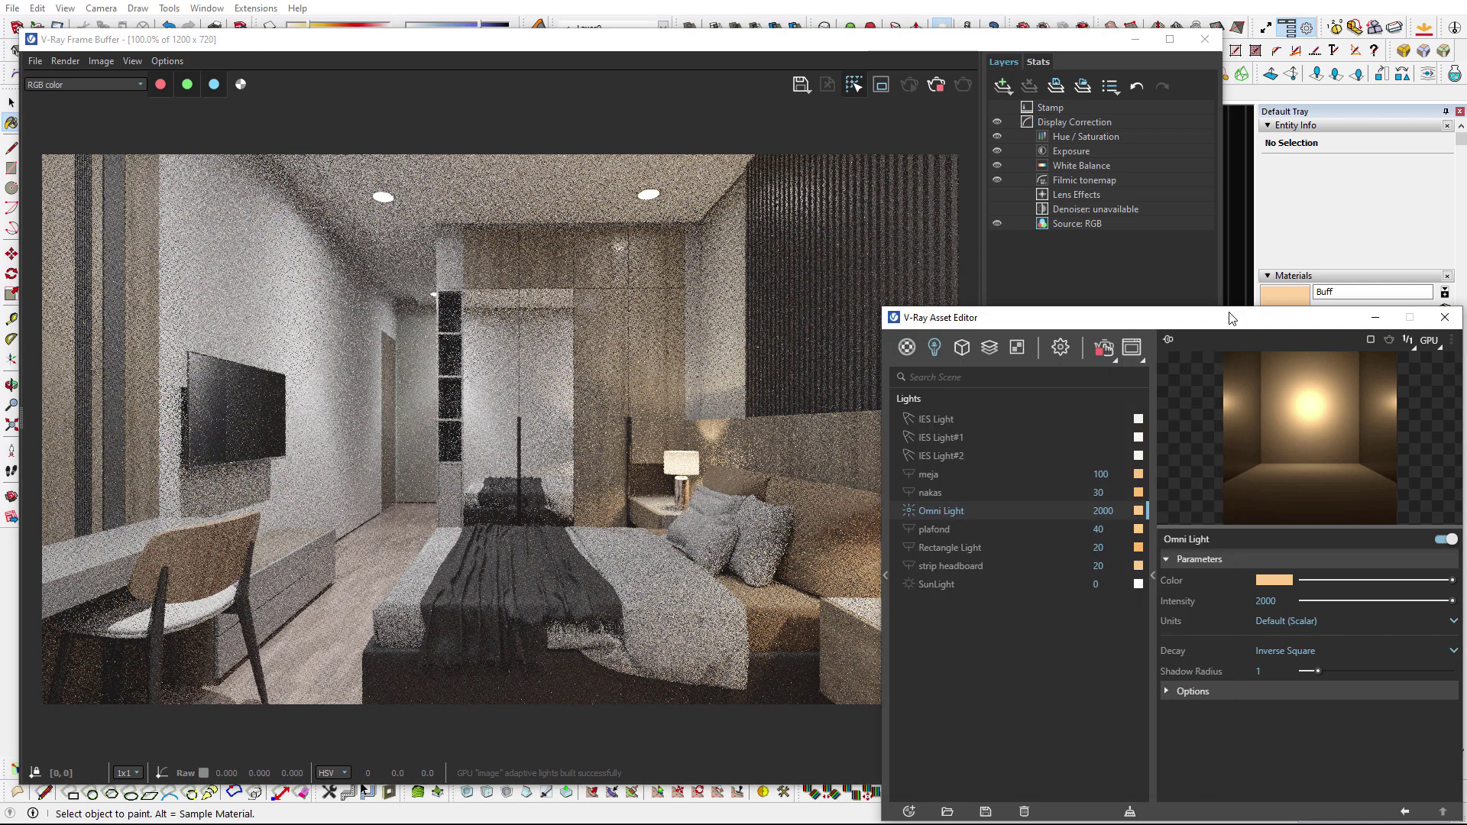
pyautogui.click(1102, 255)
pyautogui.click(1273, 328)
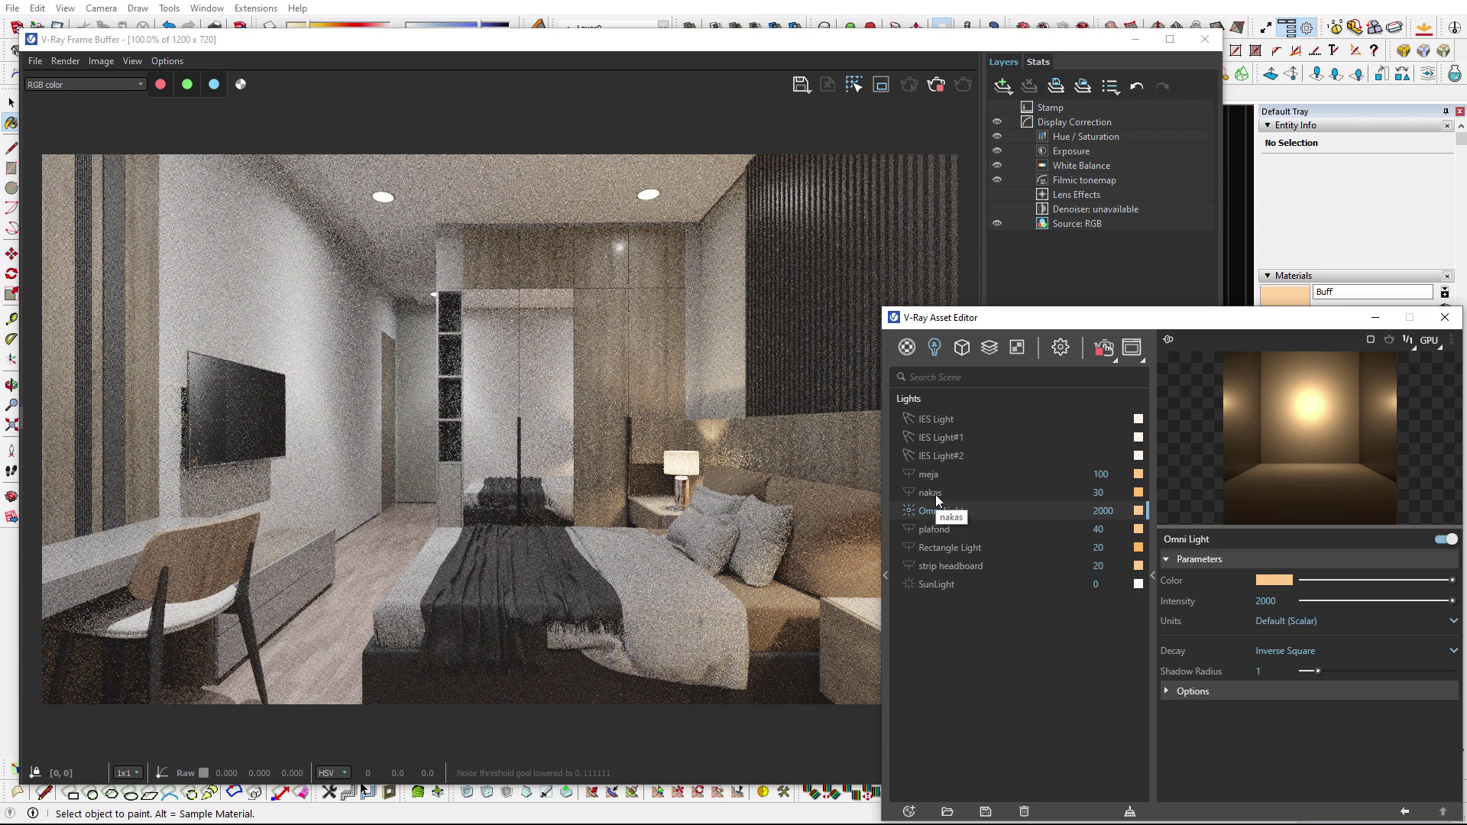
# Set the nakas light colour to 3200 K and switch it on.
pyautogui.click(935, 493)
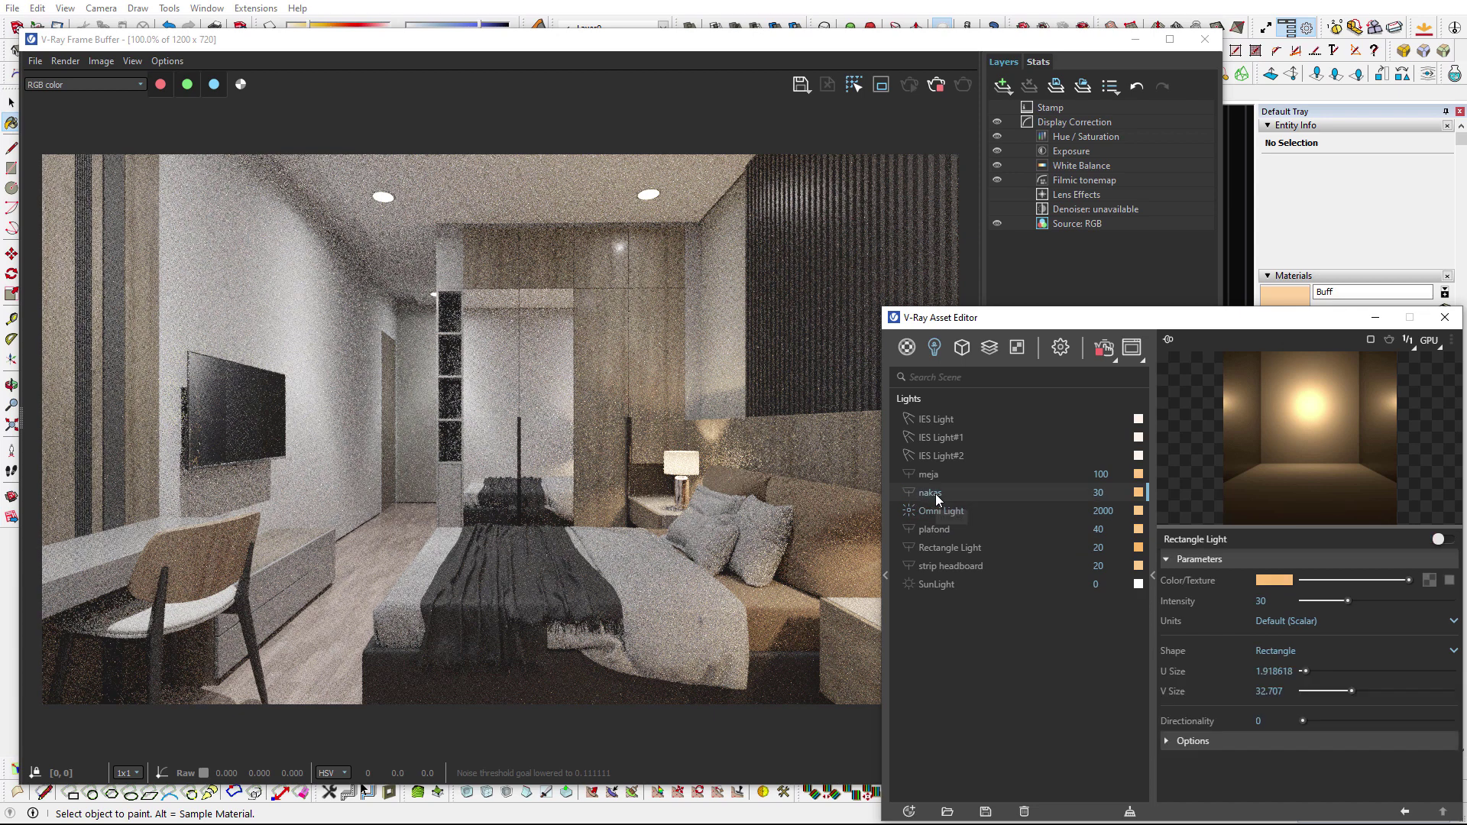
pyautogui.click(1281, 579)
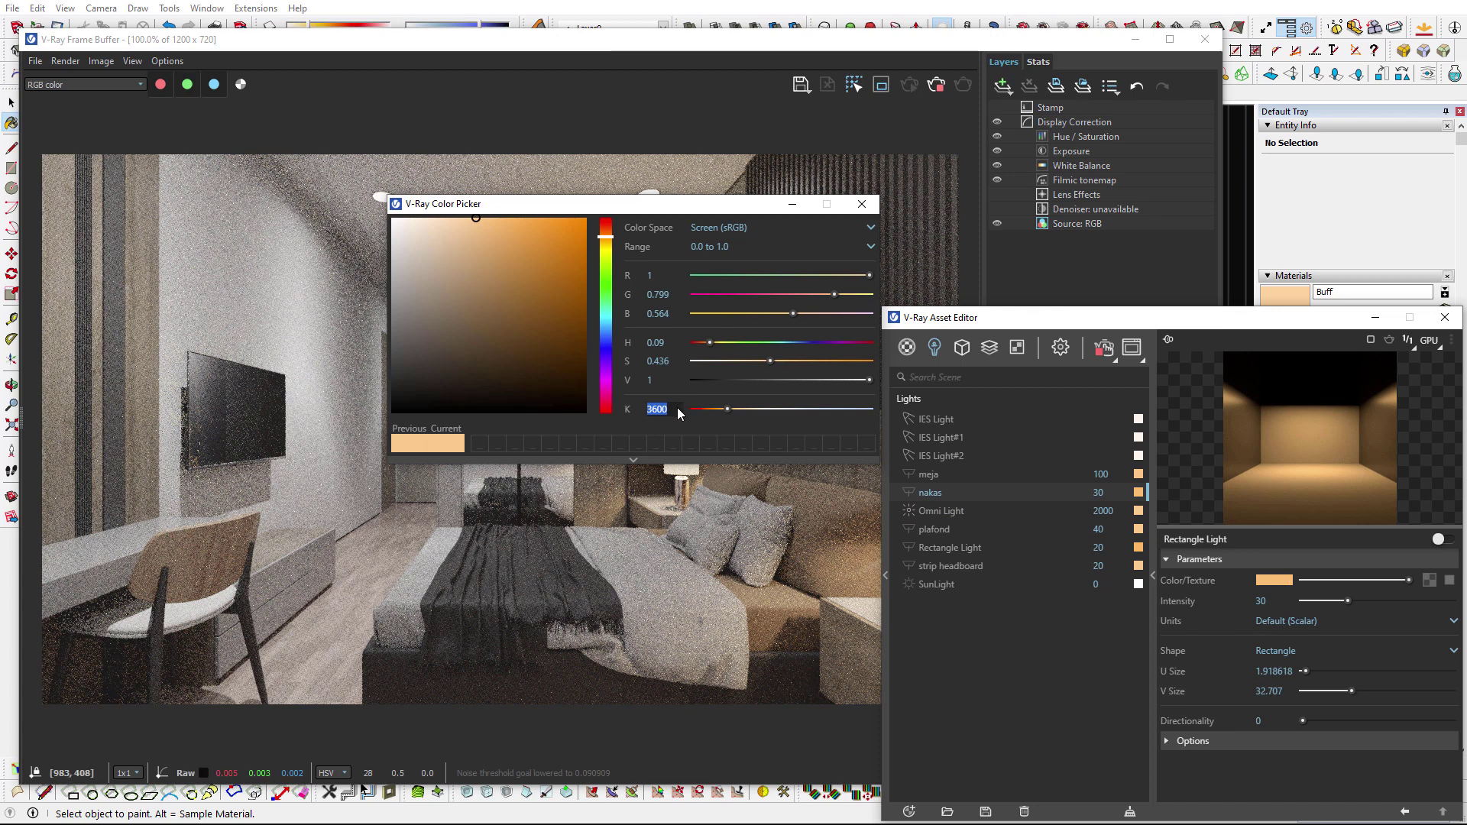
pyautogui.scroll(-1, 678, 414)
pyautogui.scroll(-1, 681, 406)
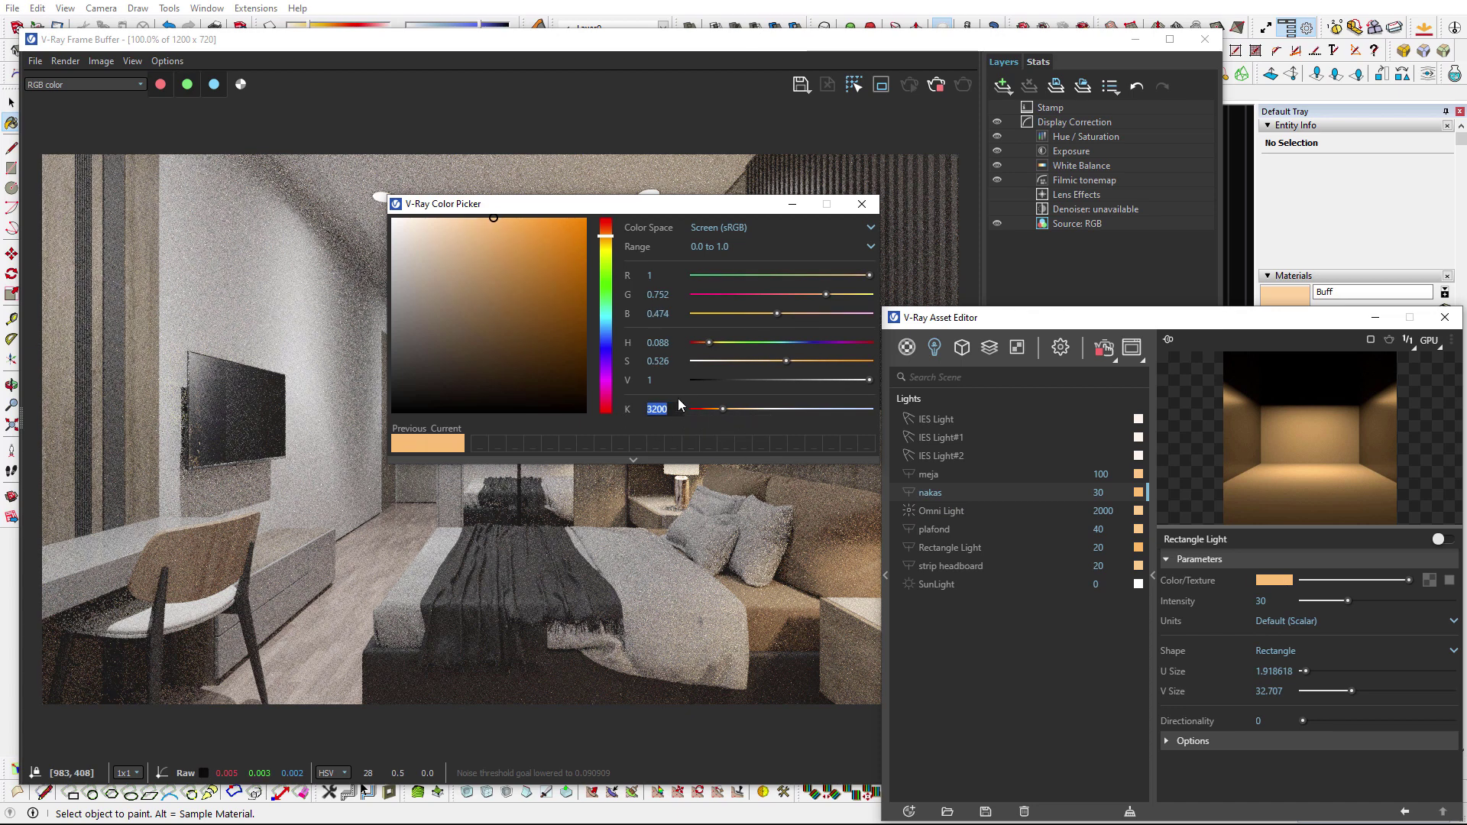
pyautogui.click(863, 204)
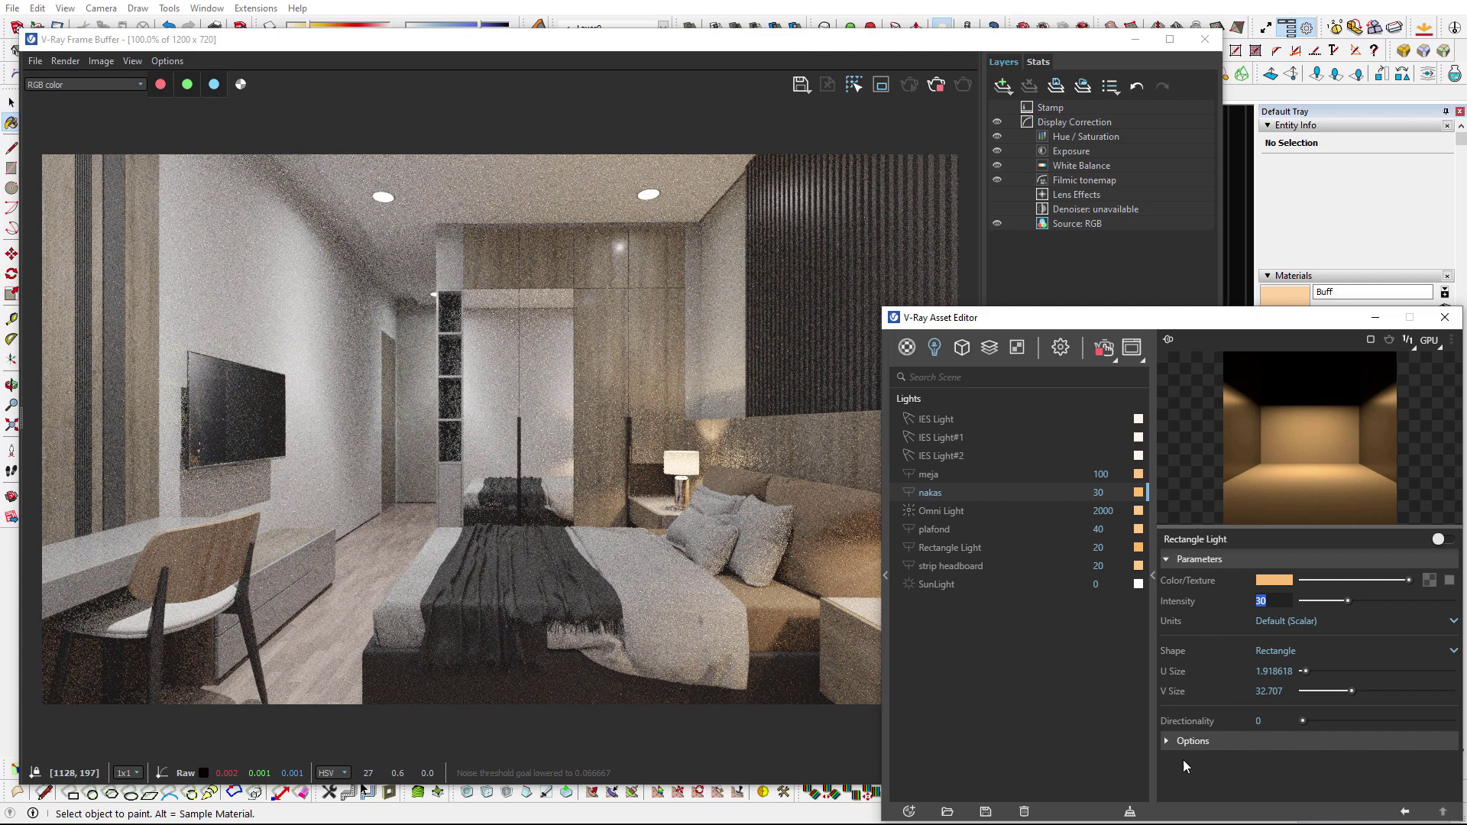
pyautogui.click(1188, 740)
pyautogui.scroll(-1, 1191, 740)
pyautogui.scroll(-1, 1191, 739)
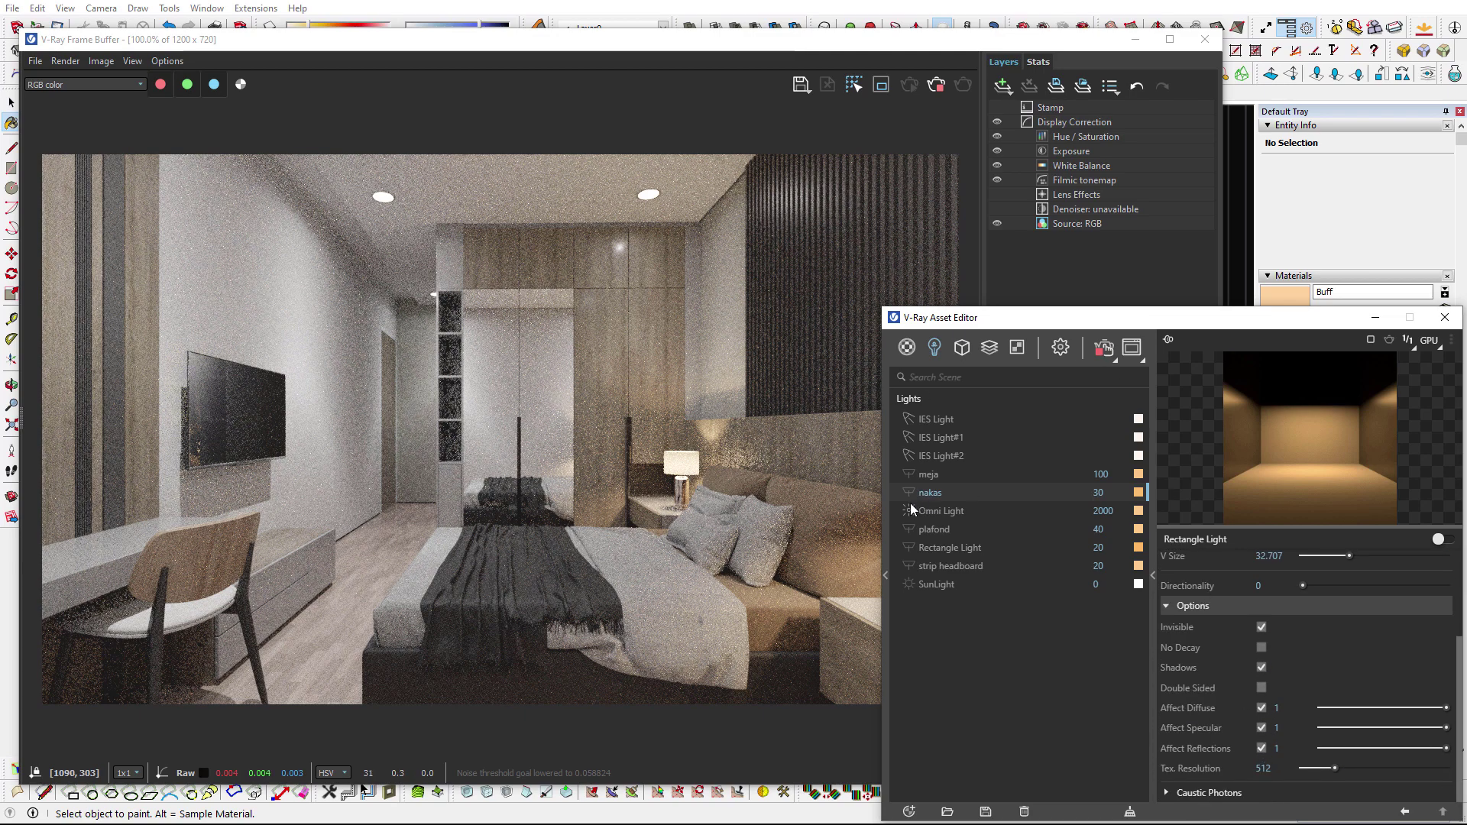
pyautogui.click(909, 492)
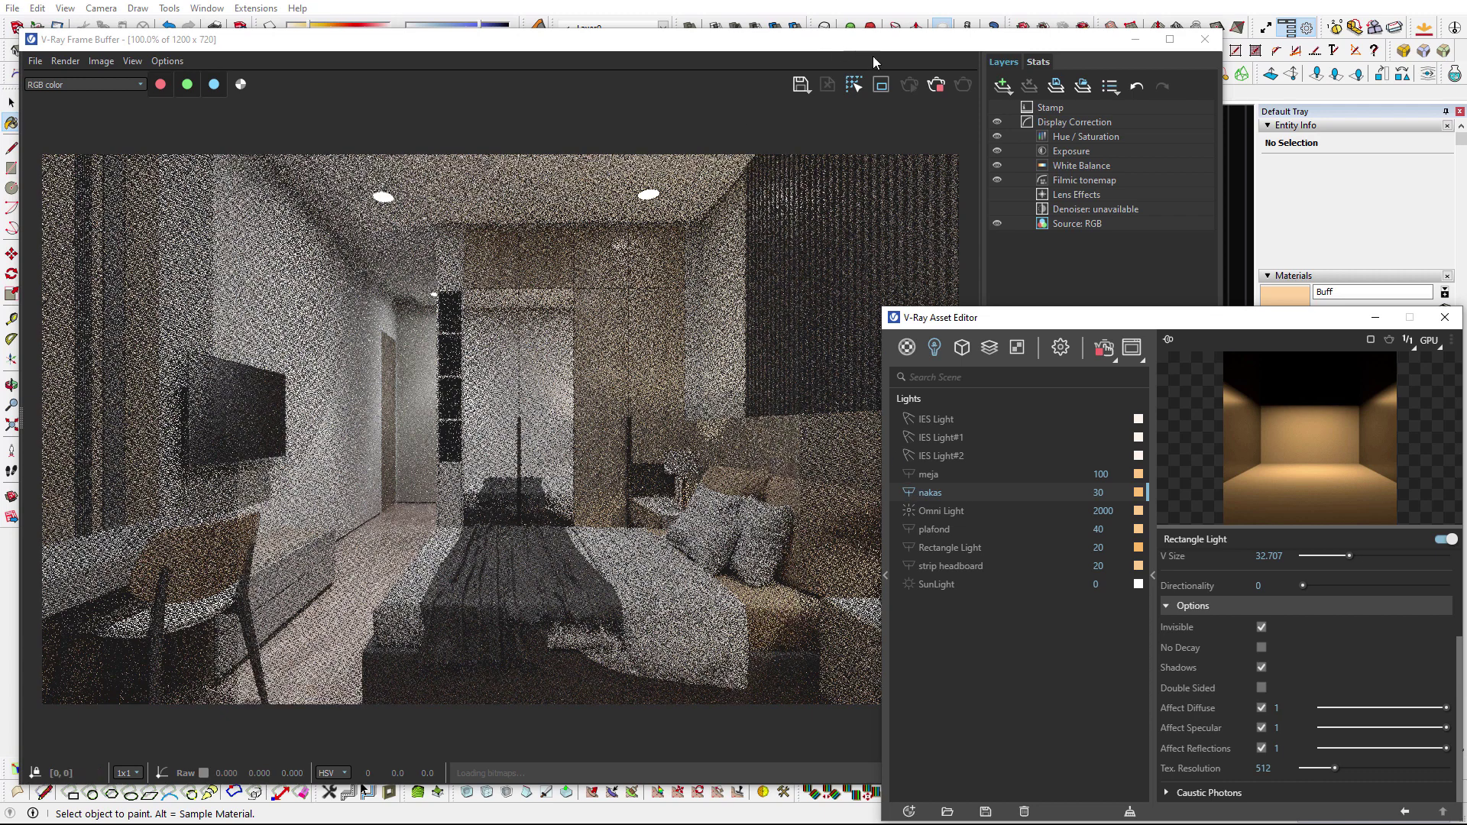
# Try a render region over the bed, then return to full-frame rendering and lower the Frame Buffer.
pyautogui.click(881, 84)
pyautogui.moveTo(559, 187); pyautogui.dragTo(839, 682)
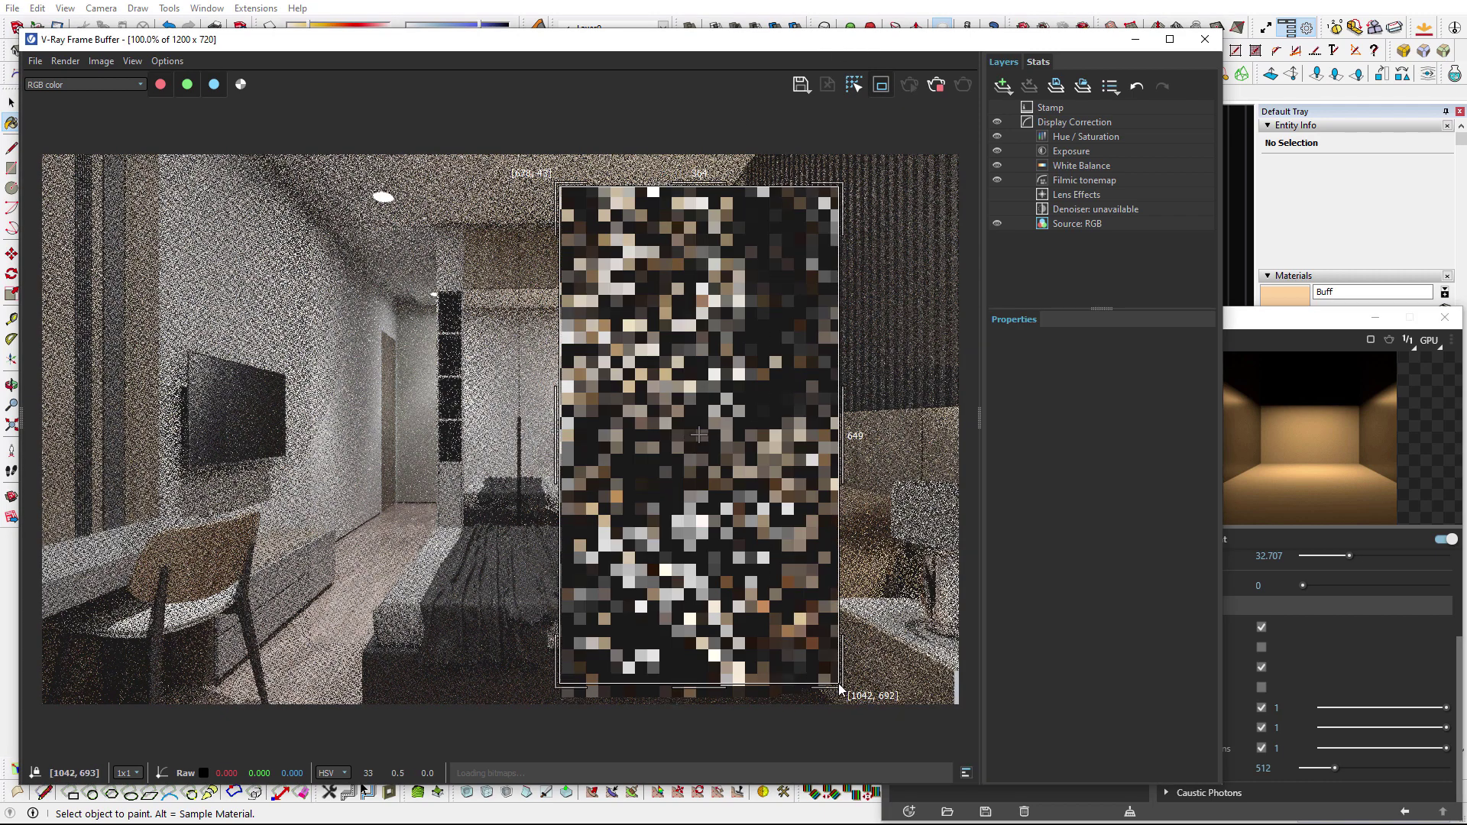
pyautogui.moveTo(535, 352); pyautogui.dragTo(772, 703)
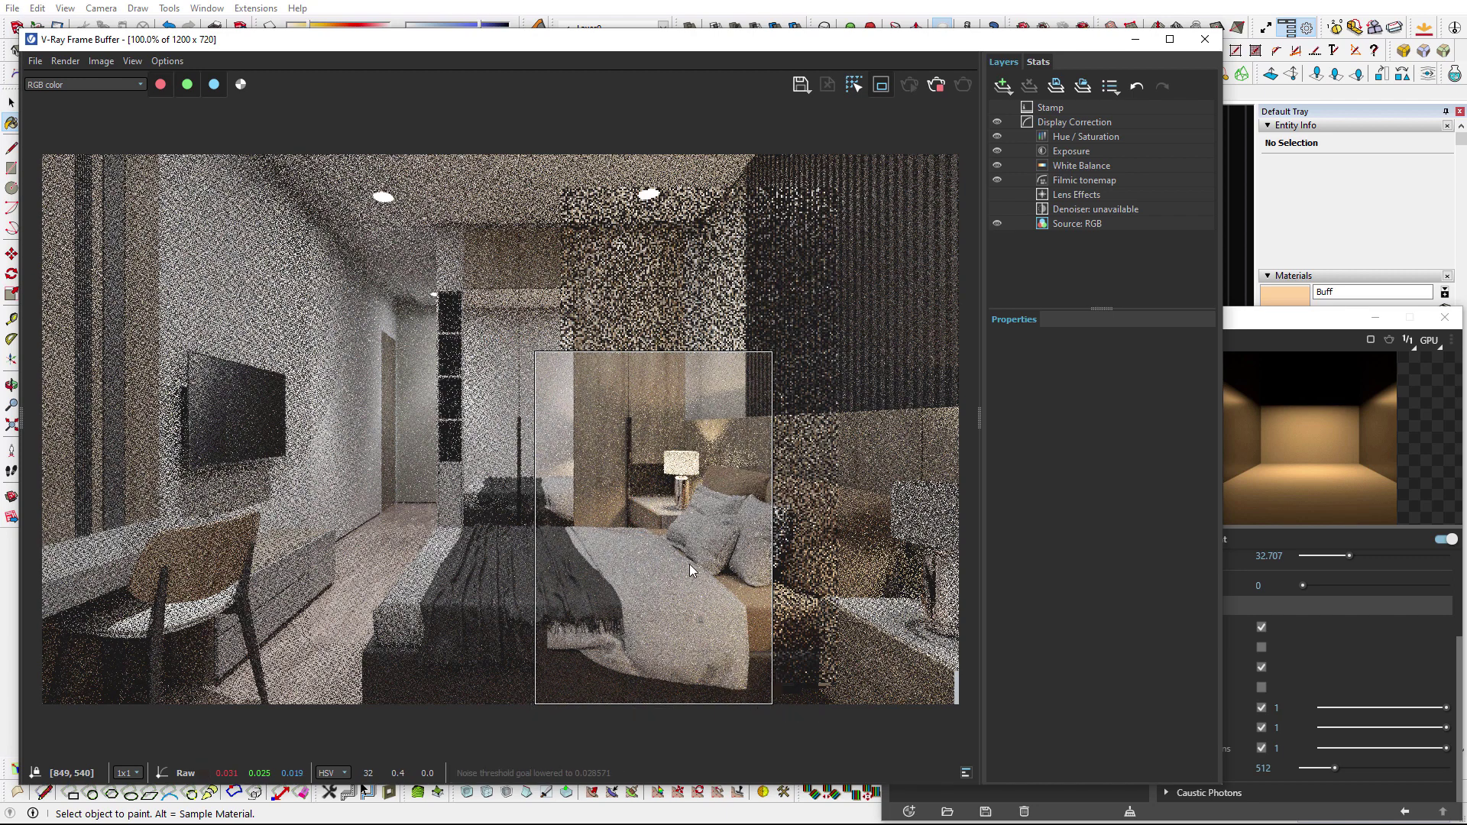
pyautogui.moveTo(652, 528)
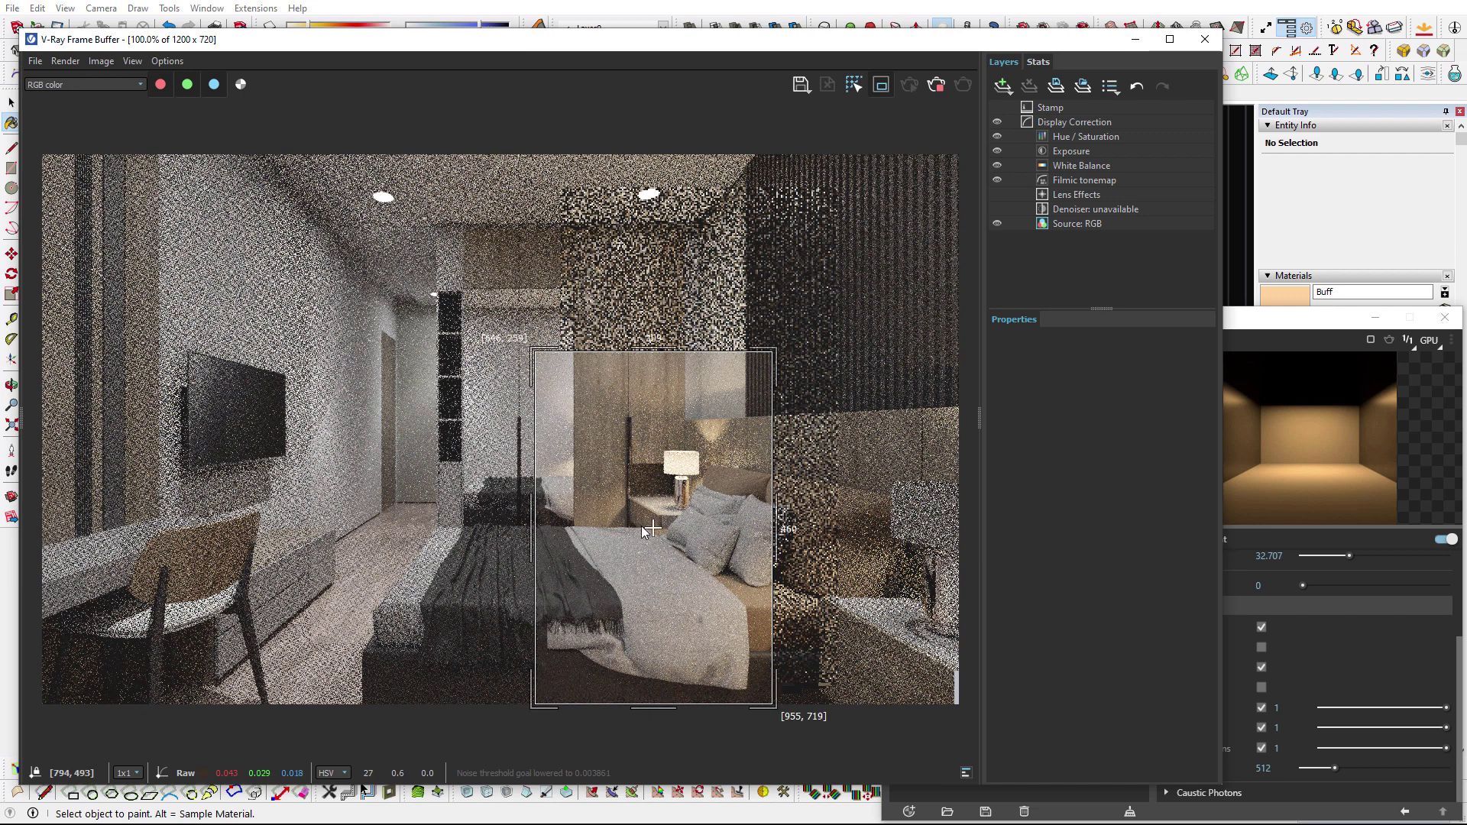
pyautogui.click(888, 89)
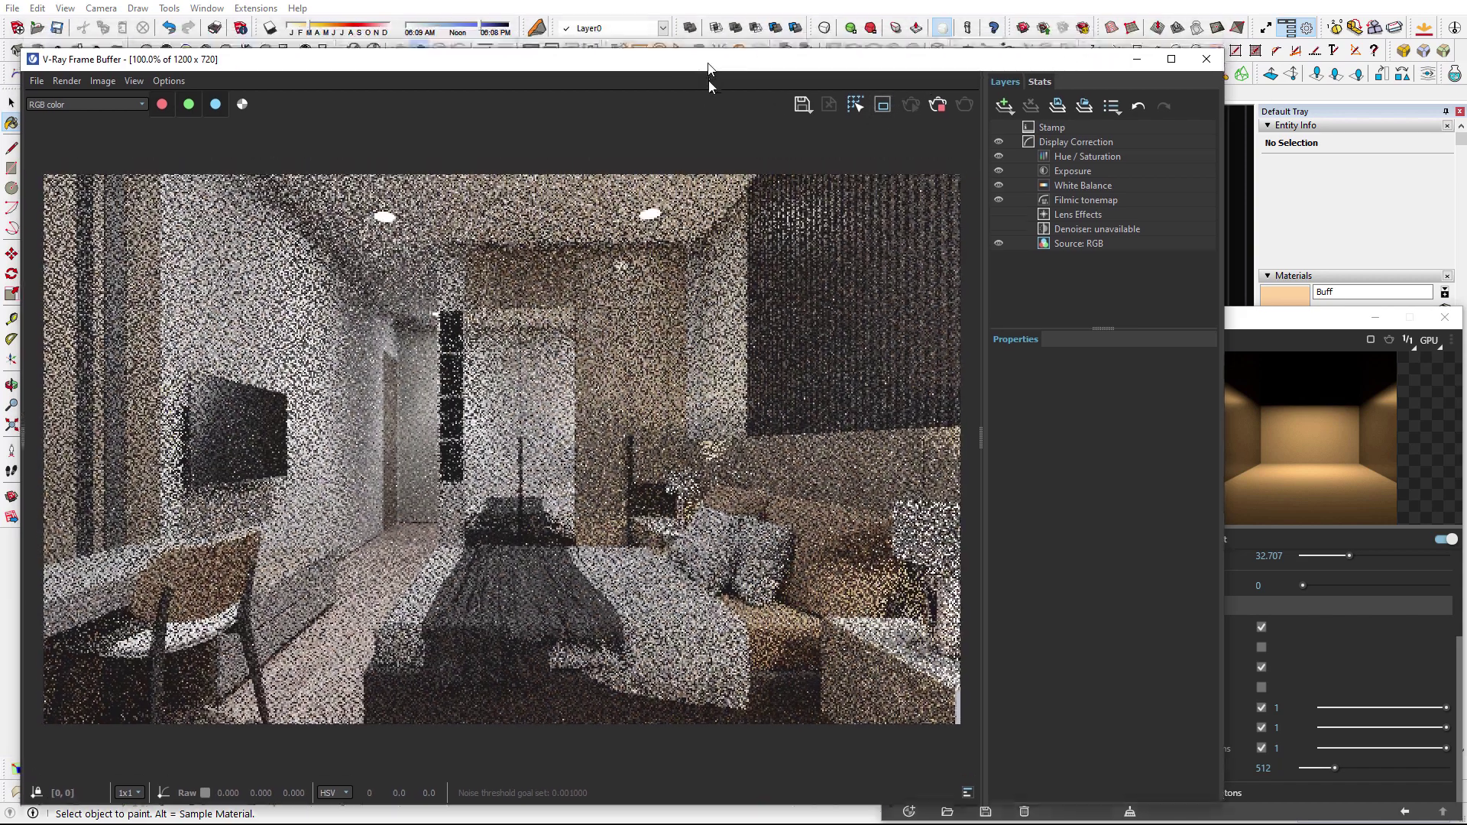
pyautogui.moveTo(706, 44); pyautogui.dragTo(714, 143)
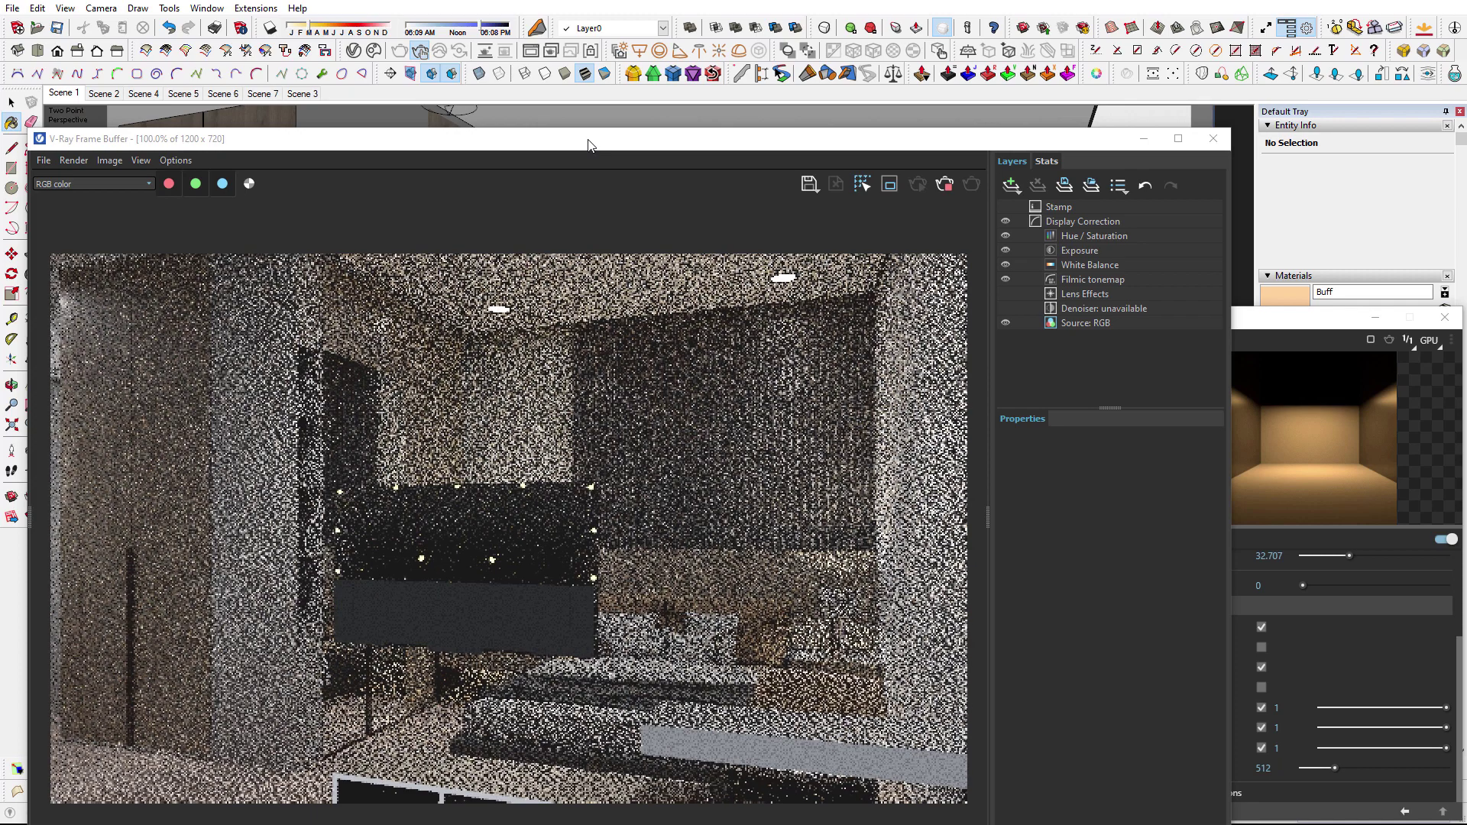
# Reposition the Frame Buffer and draw a render region around the bed.
pyautogui.moveTo(596, 139); pyautogui.dragTo(601, 61)
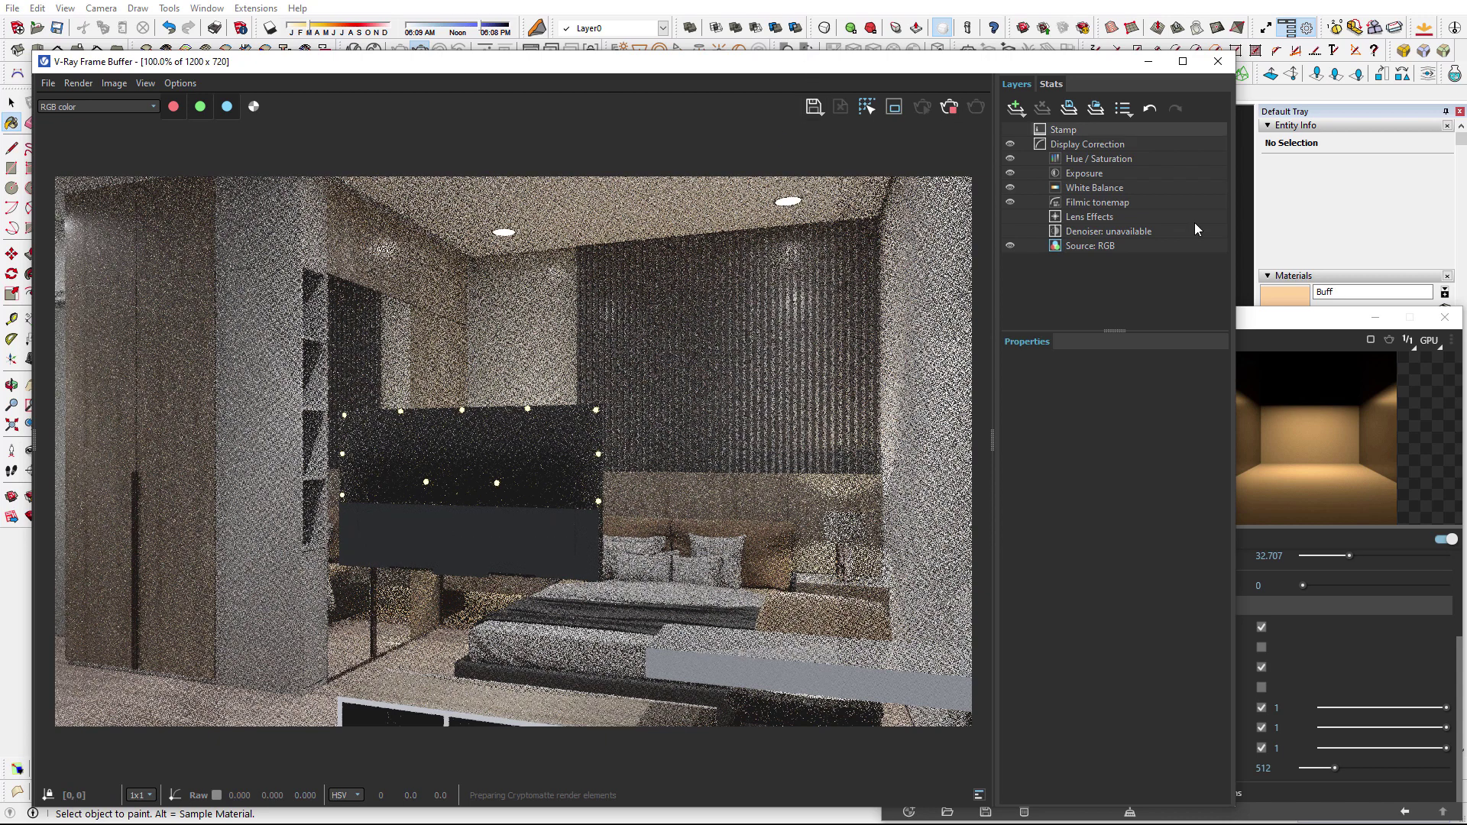
pyautogui.click(1289, 324)
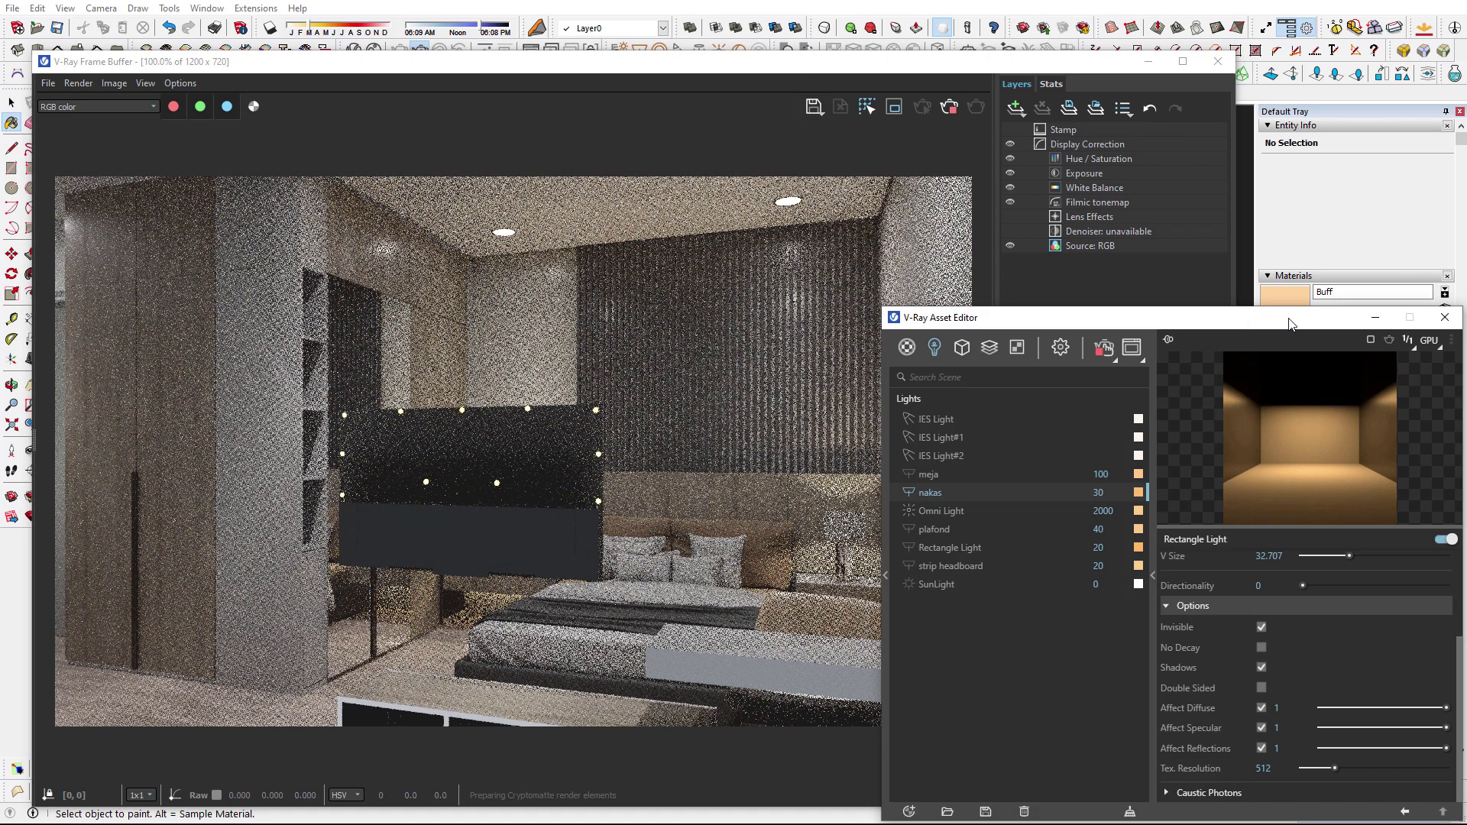
pyautogui.moveTo(891, 69); pyautogui.dragTo(876, 44)
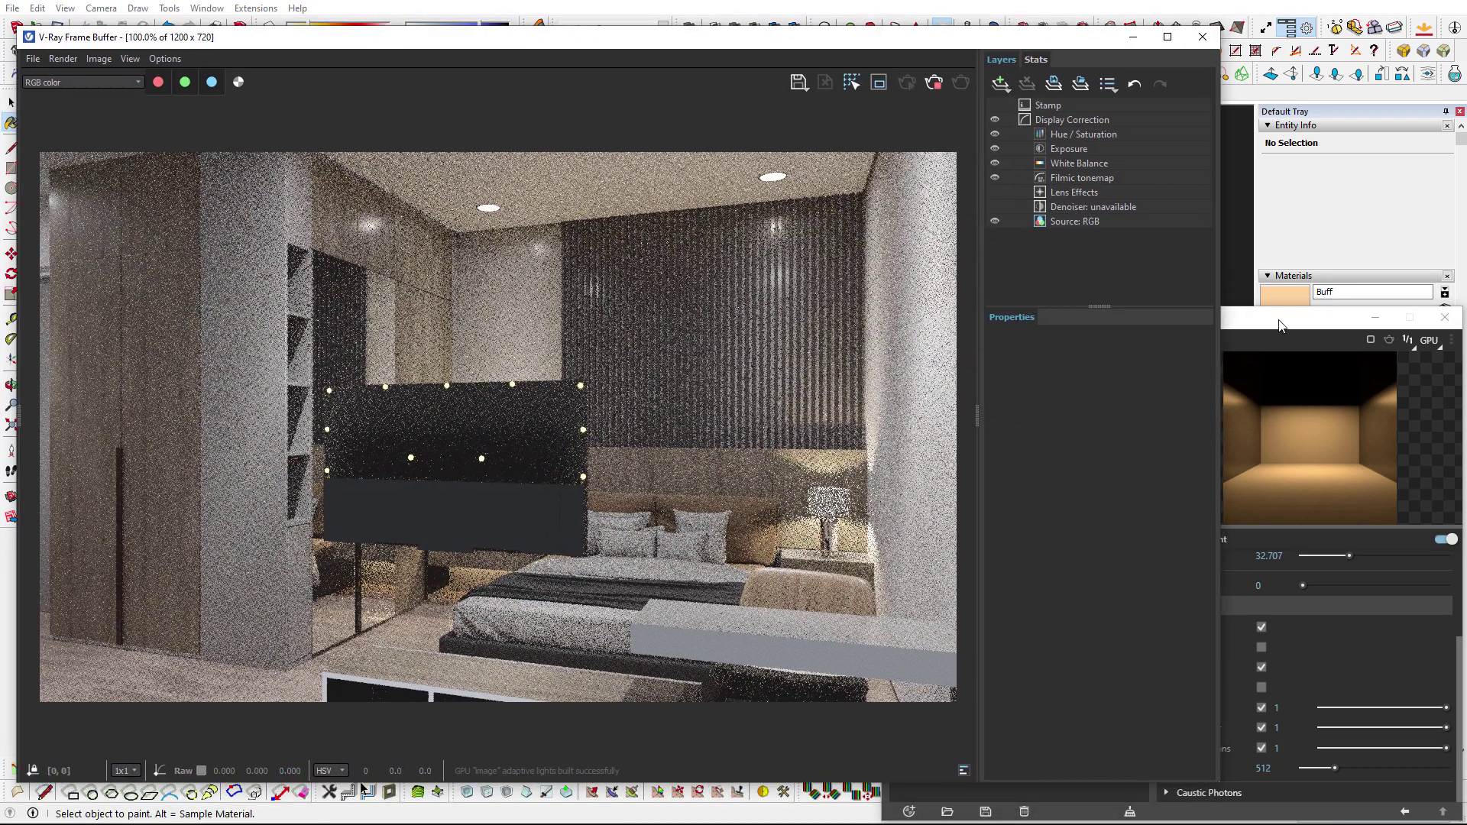
pyautogui.click(487, 514)
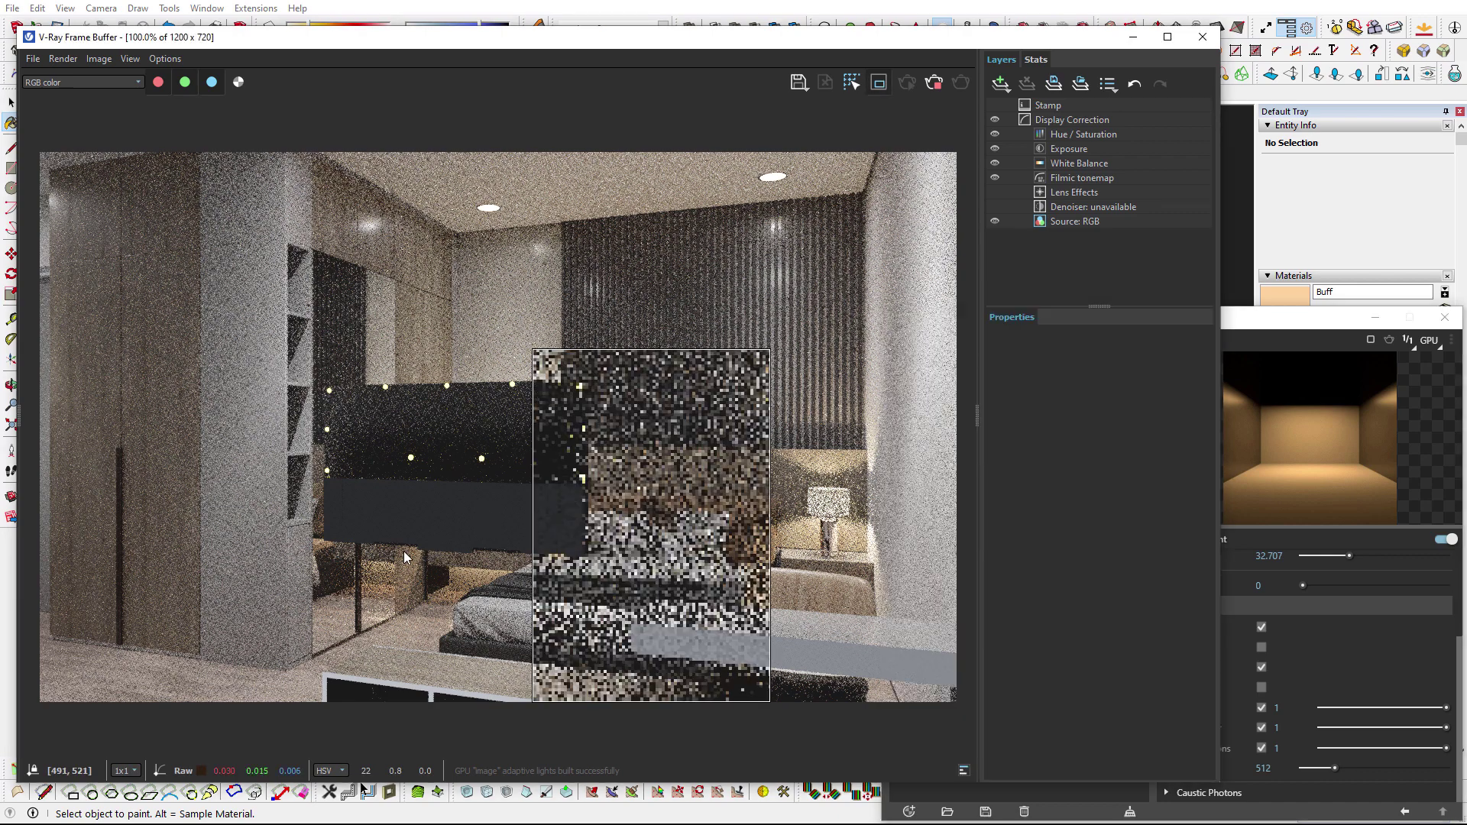
pyautogui.moveTo(343, 523); pyautogui.dragTo(609, 654)
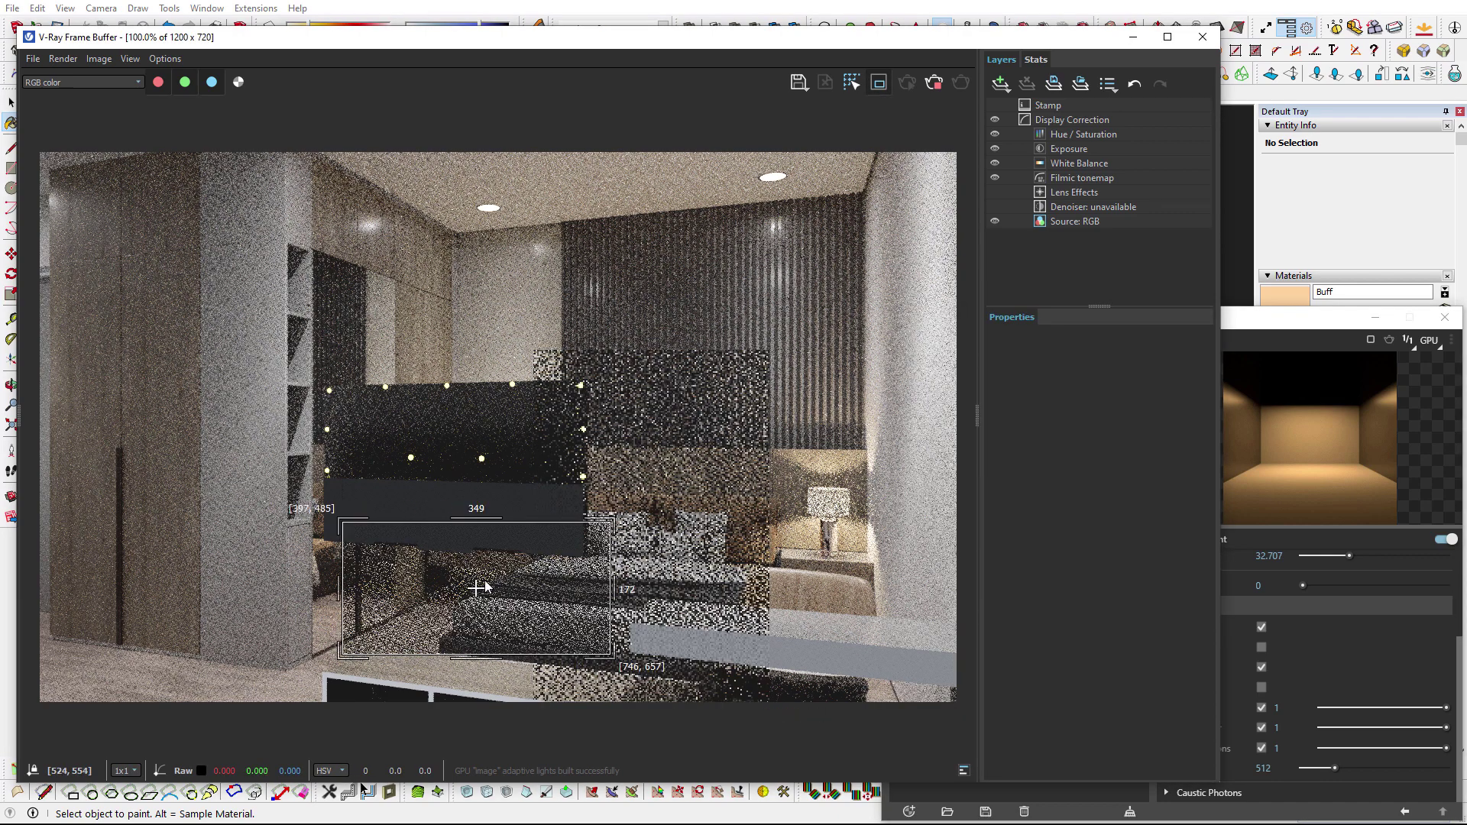
# Toggle the nakas light off and back on, then switch the model to Scene 2.
pyautogui.click(1273, 328)
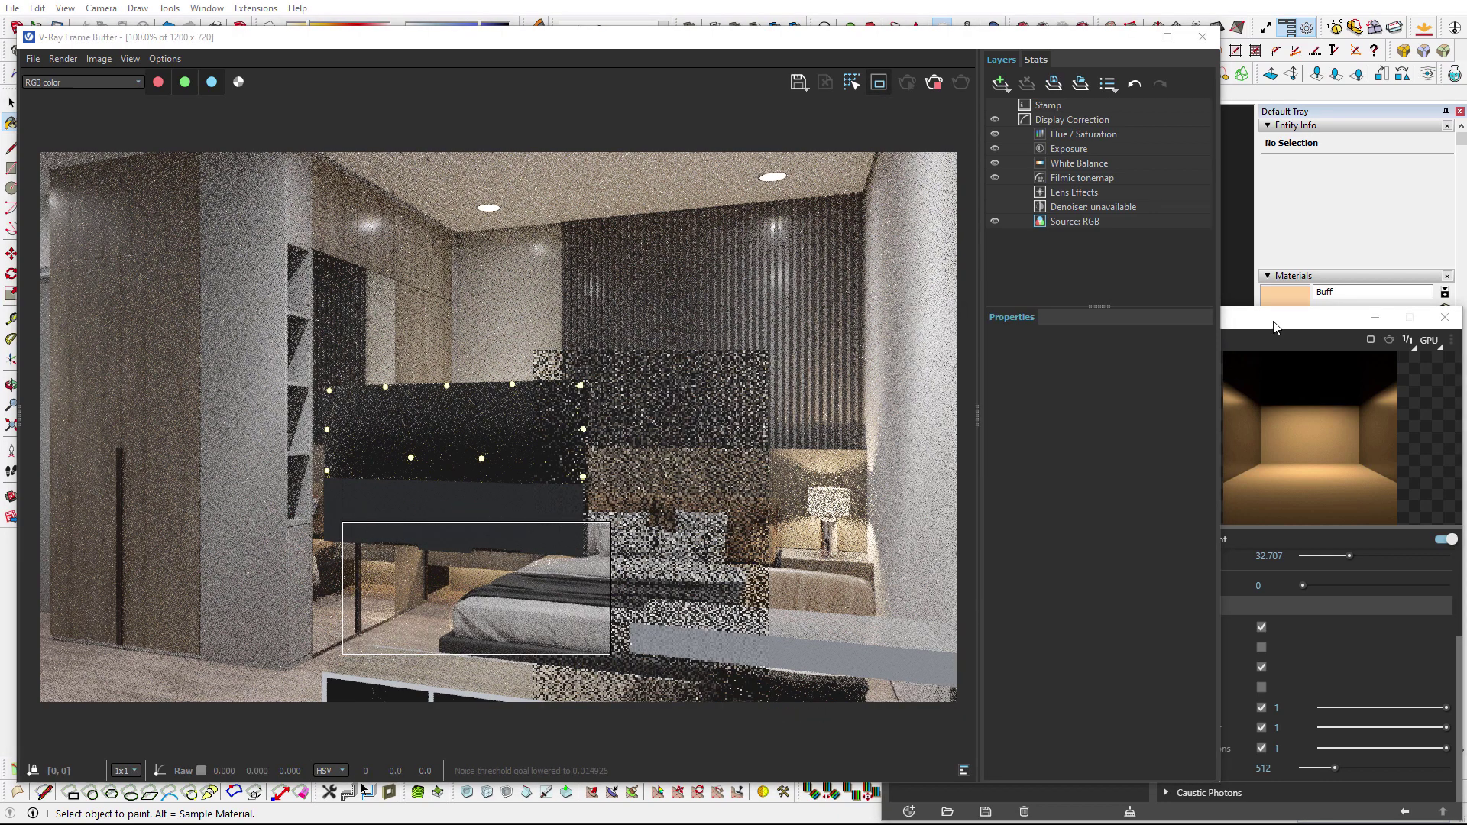
pyautogui.click(909, 493)
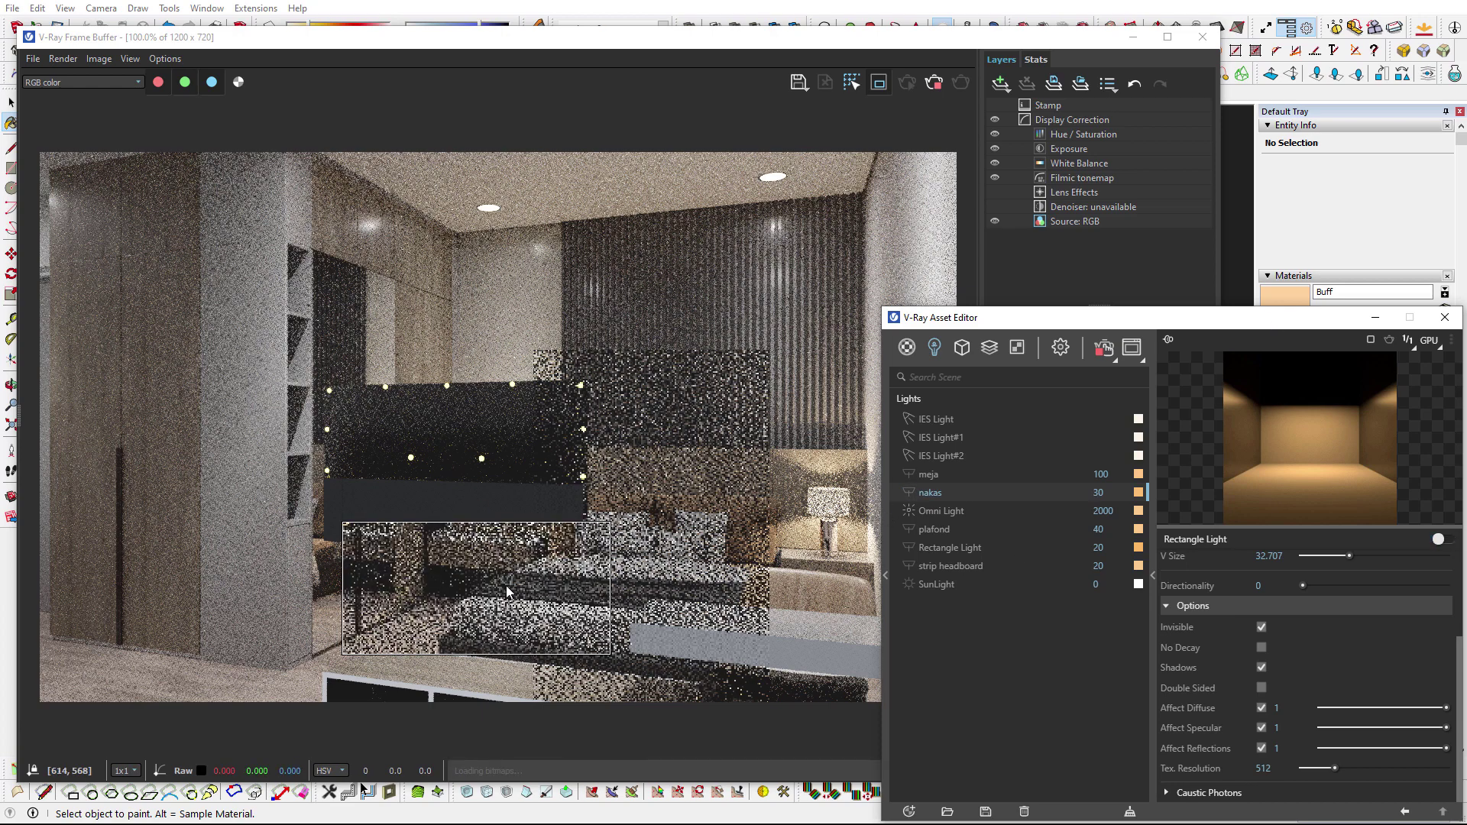
pyautogui.click(911, 490)
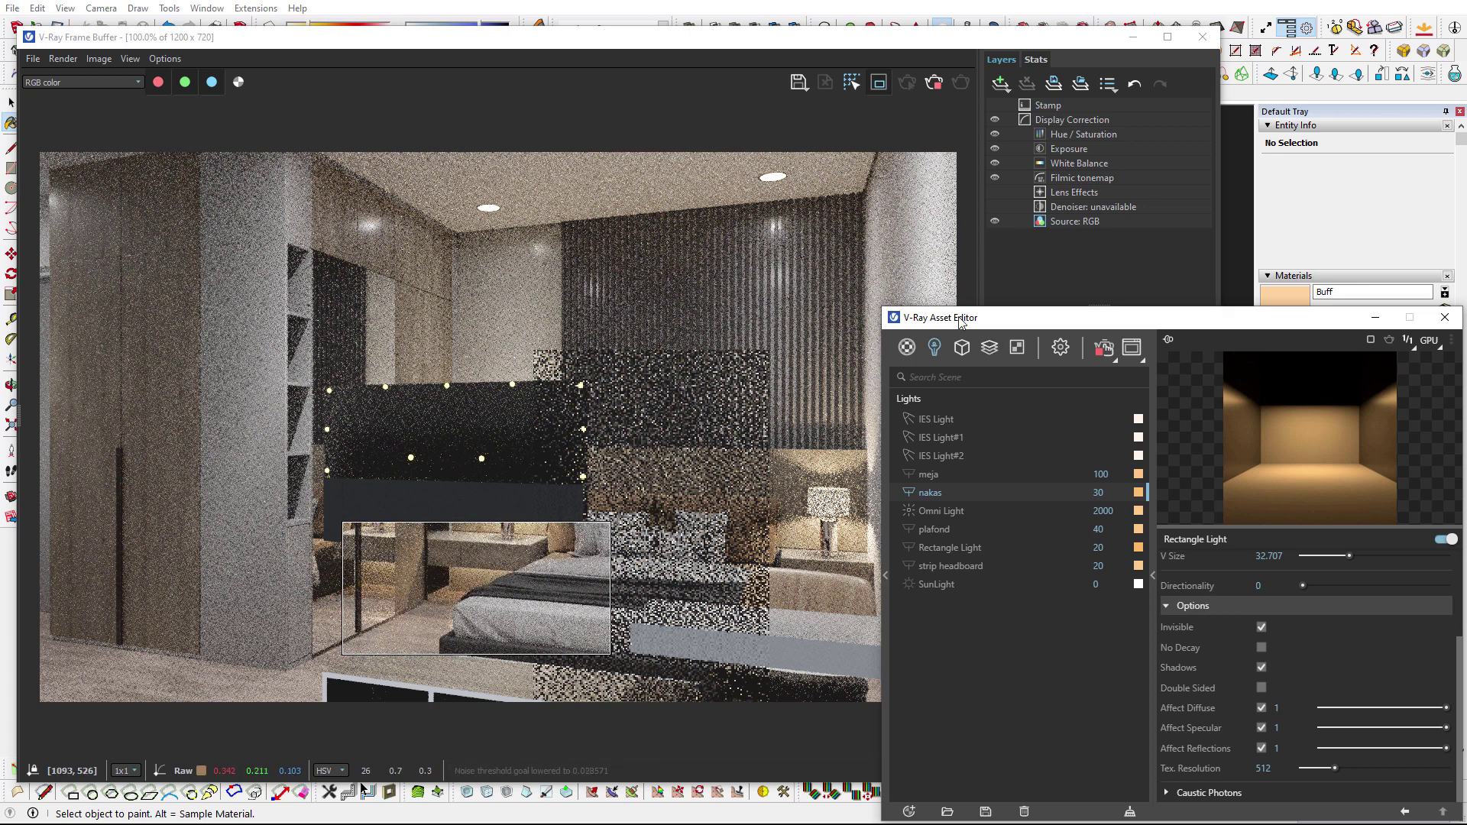
pyautogui.moveTo(177, 47); pyautogui.dragTo(175, 130)
pyautogui.click(104, 93)
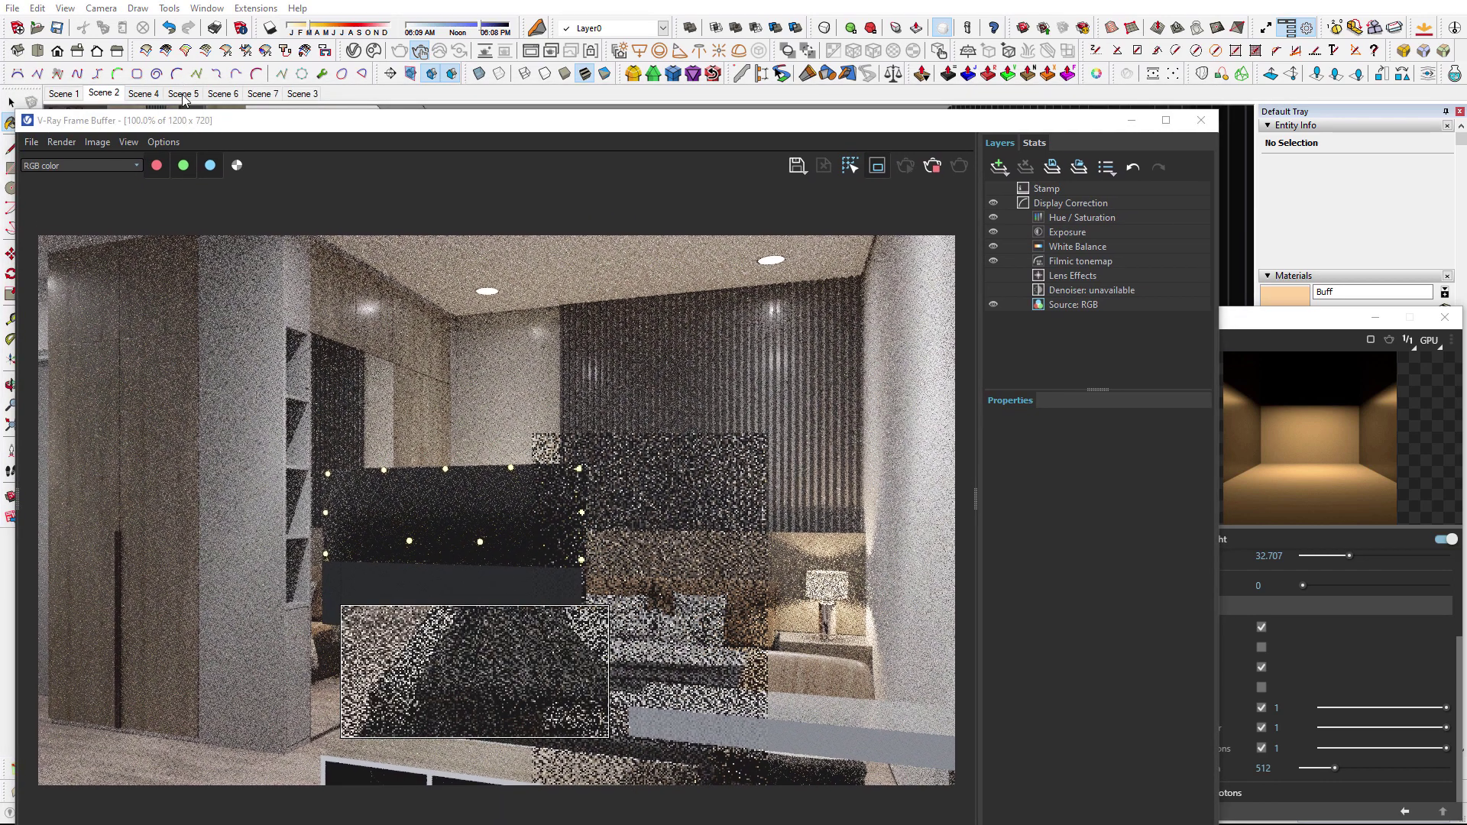
# Clear the render region for a full-frame render, stop it, and bring the Lights editor forward.
pyautogui.moveTo(192, 122); pyautogui.dragTo(186, 67)
pyautogui.click(869, 110)
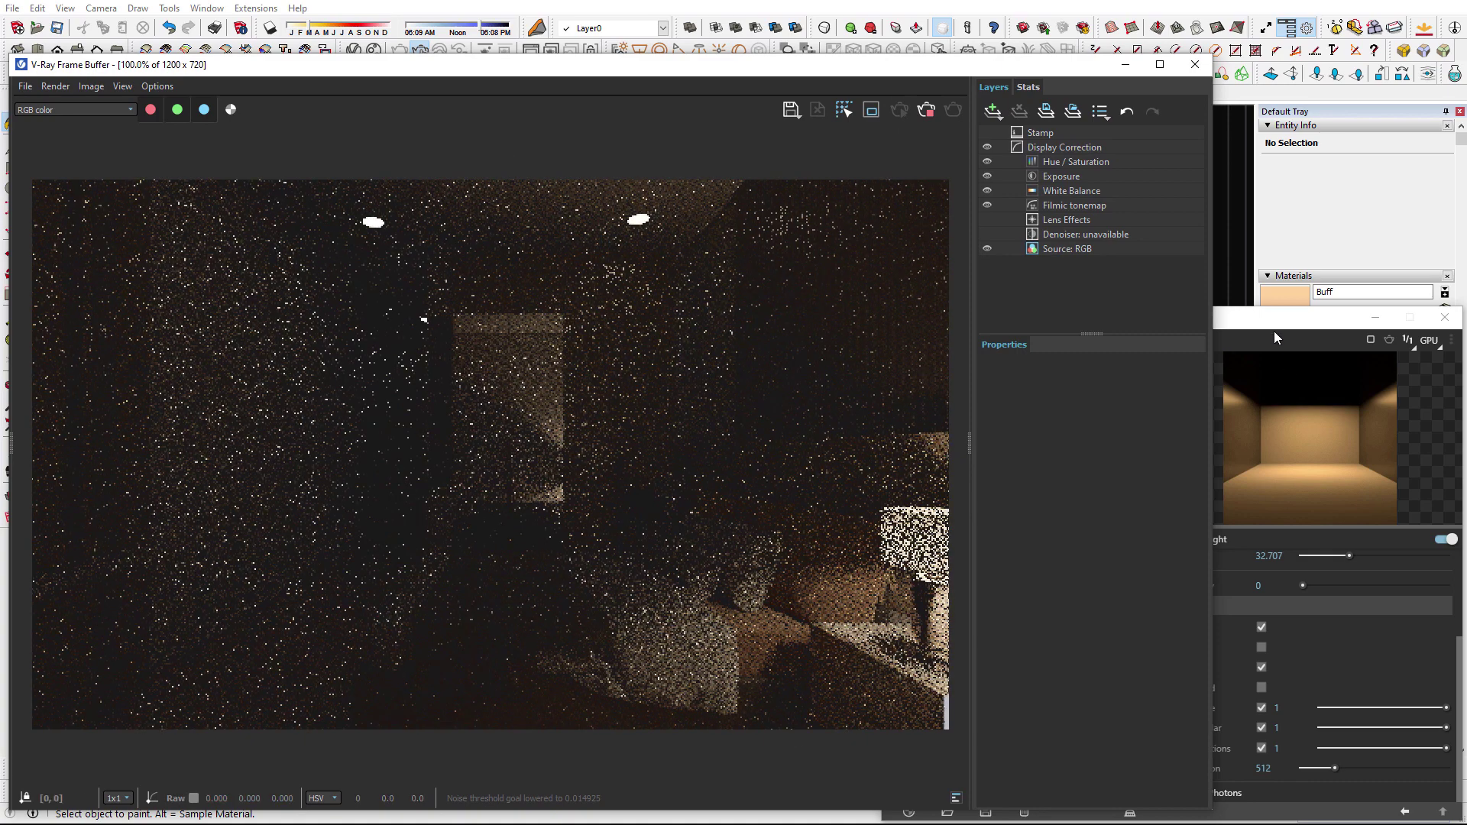
pyautogui.click(1273, 331)
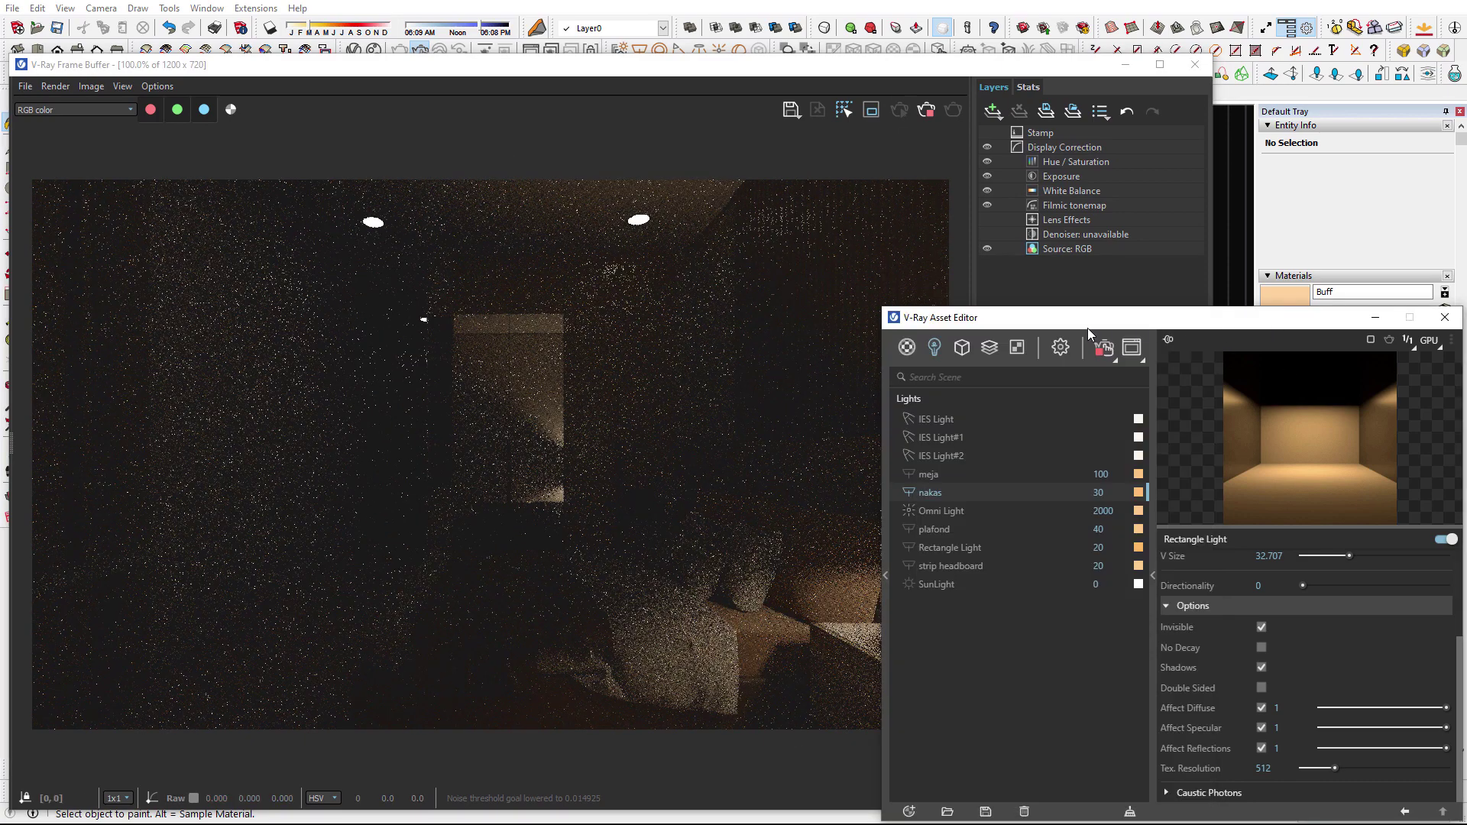
pyautogui.moveTo(1044, 330); pyautogui.dragTo(1129, 307)
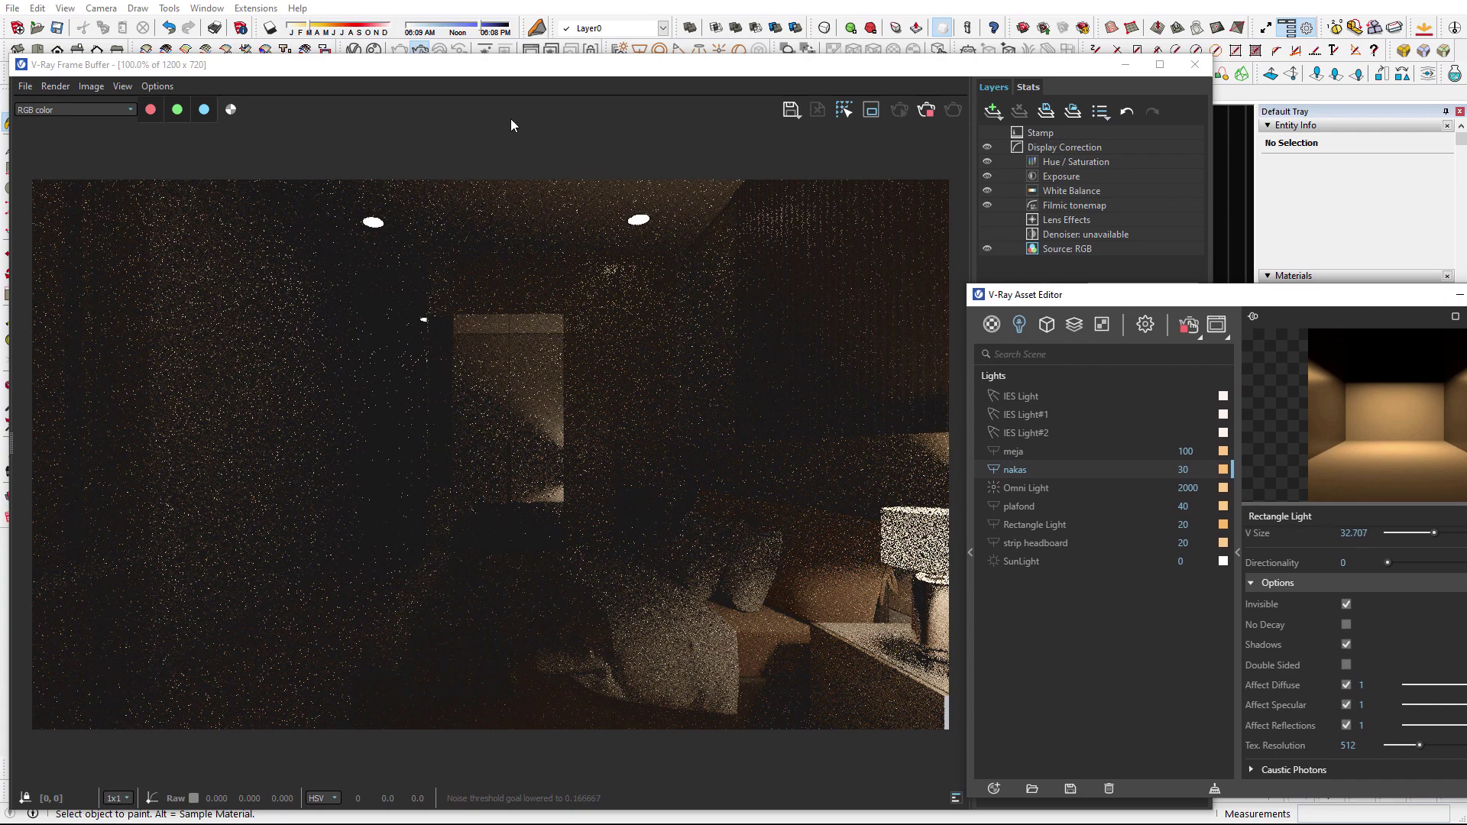
pyautogui.moveTo(531, 69); pyautogui.dragTo(537, 80)
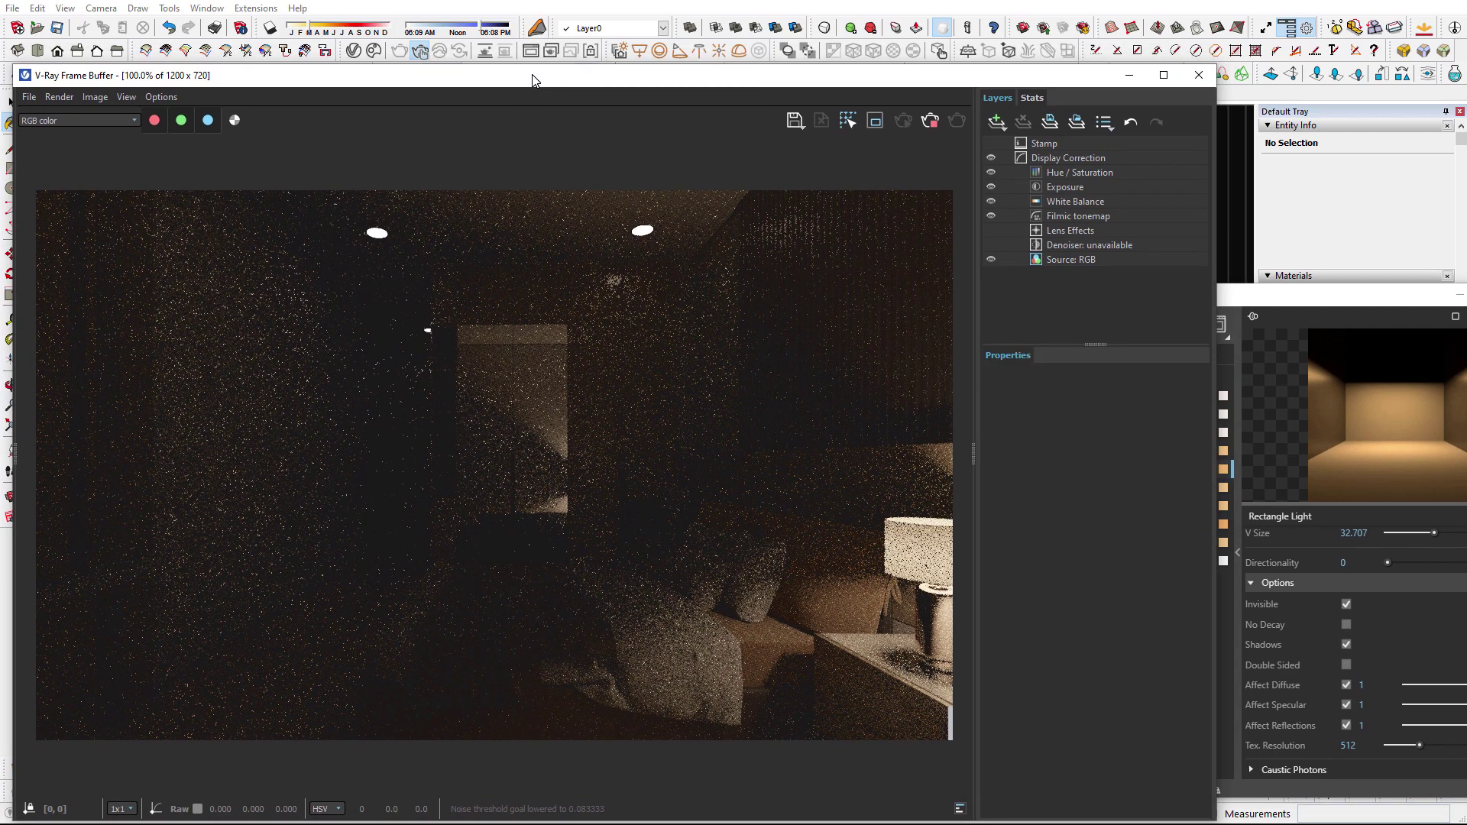
pyautogui.click(926, 124)
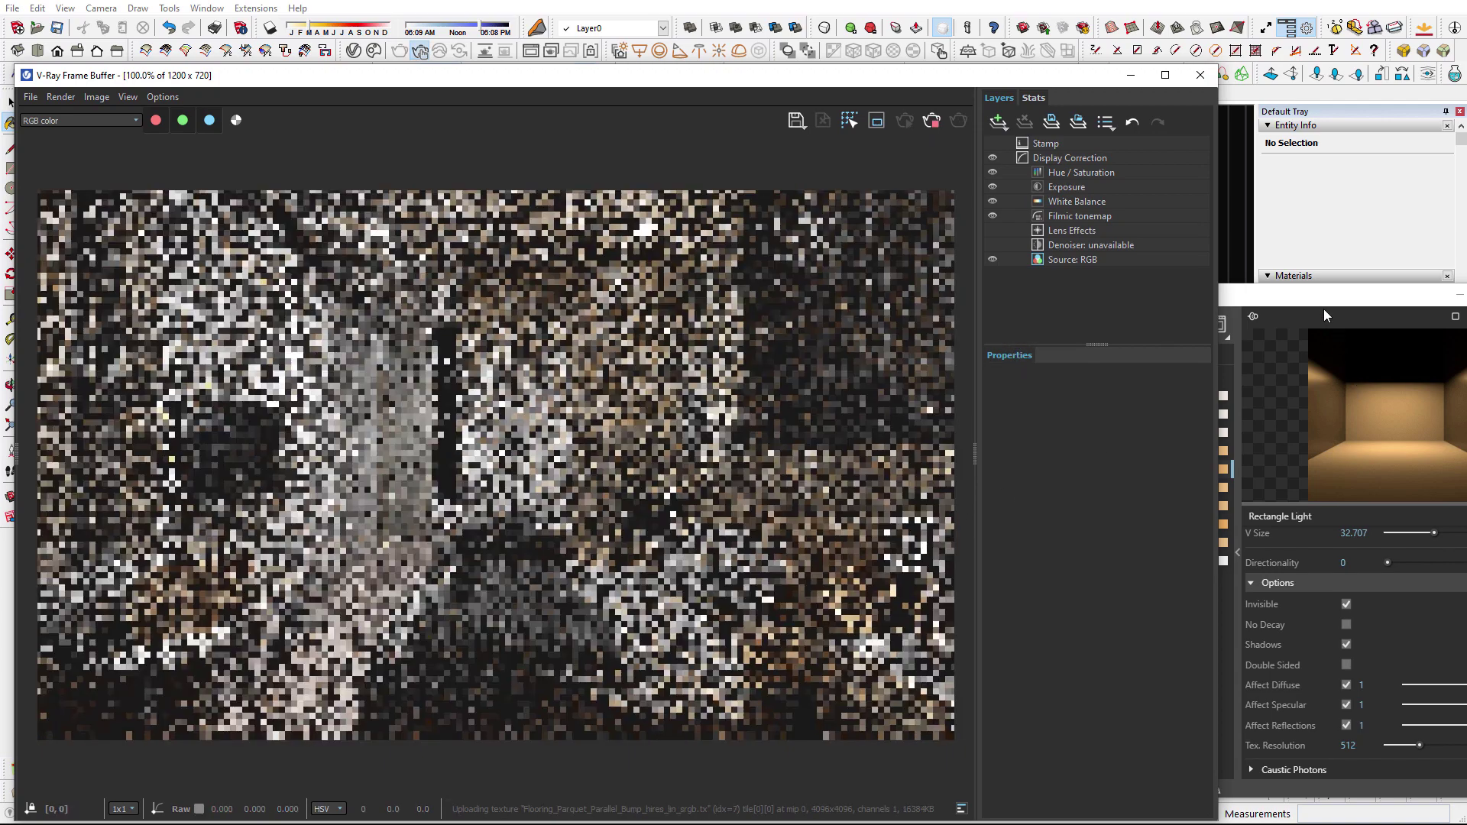
pyautogui.click(1323, 308)
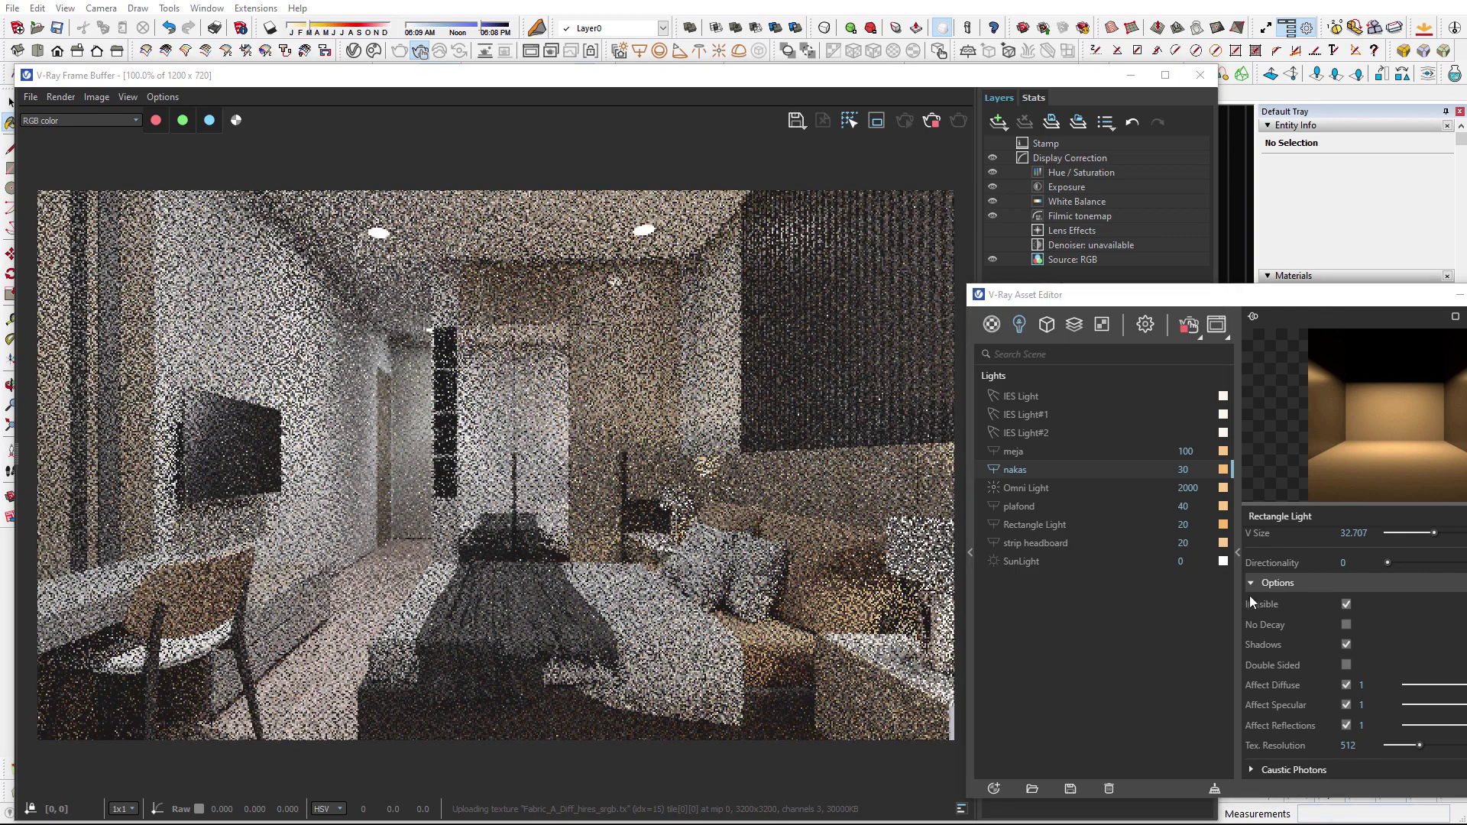
# Give the meja light a 3545 K colour temperature, show its options, and re-render.
pyautogui.click(1039, 449)
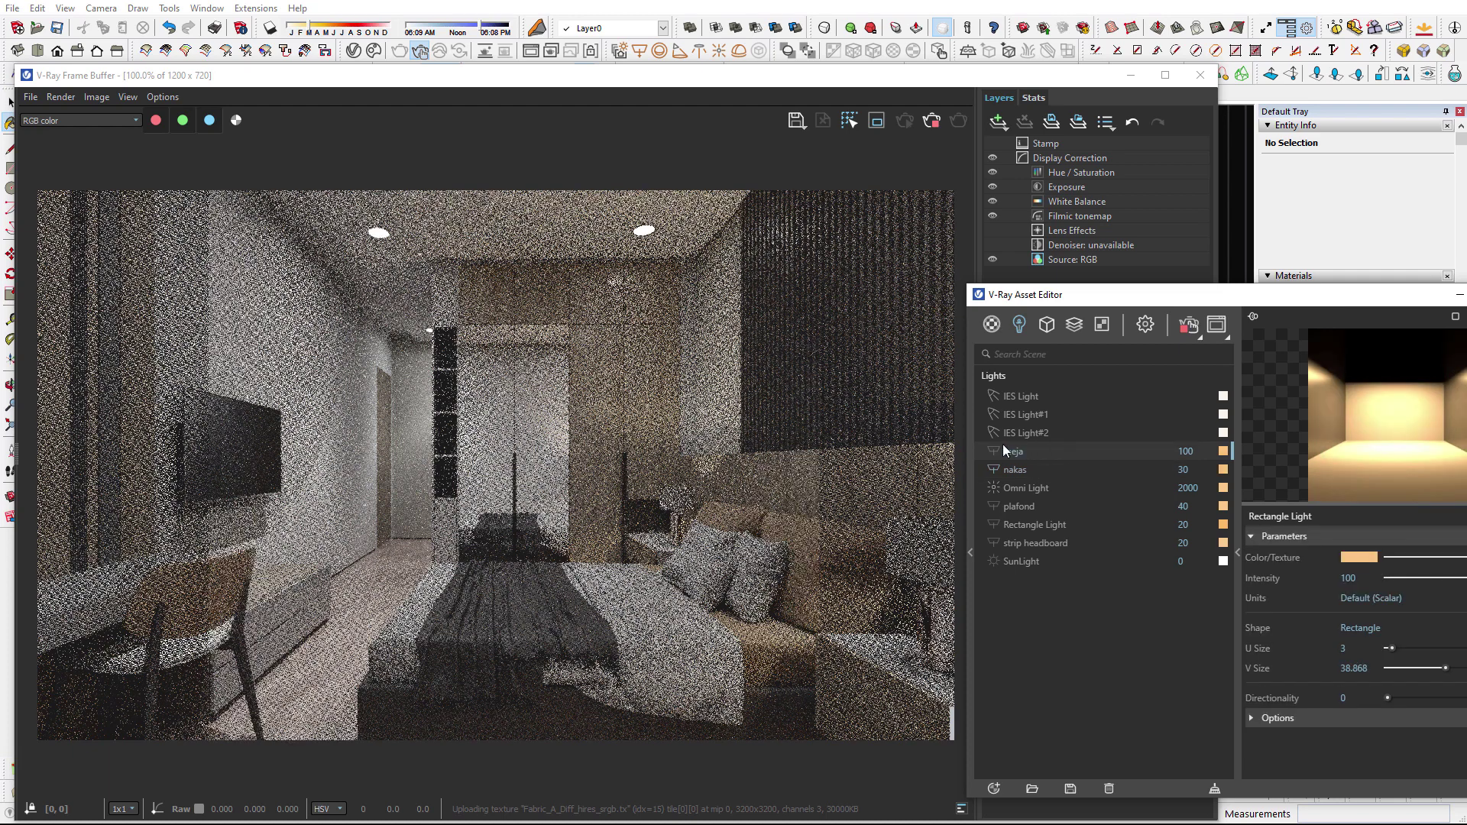
pyautogui.click(1361, 557)
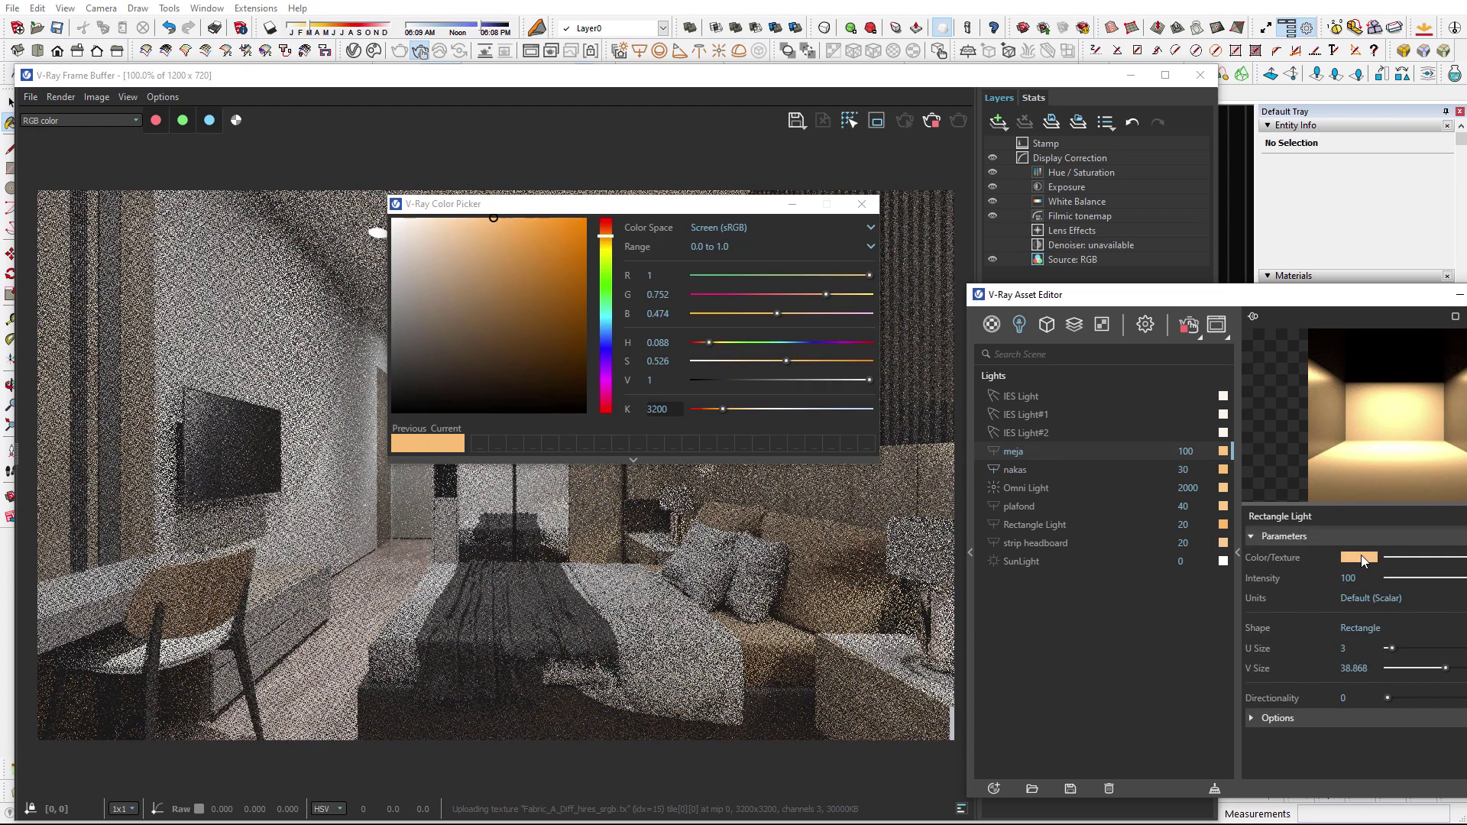
pyautogui.doubleClick(675, 410)
pyautogui.write('3545')
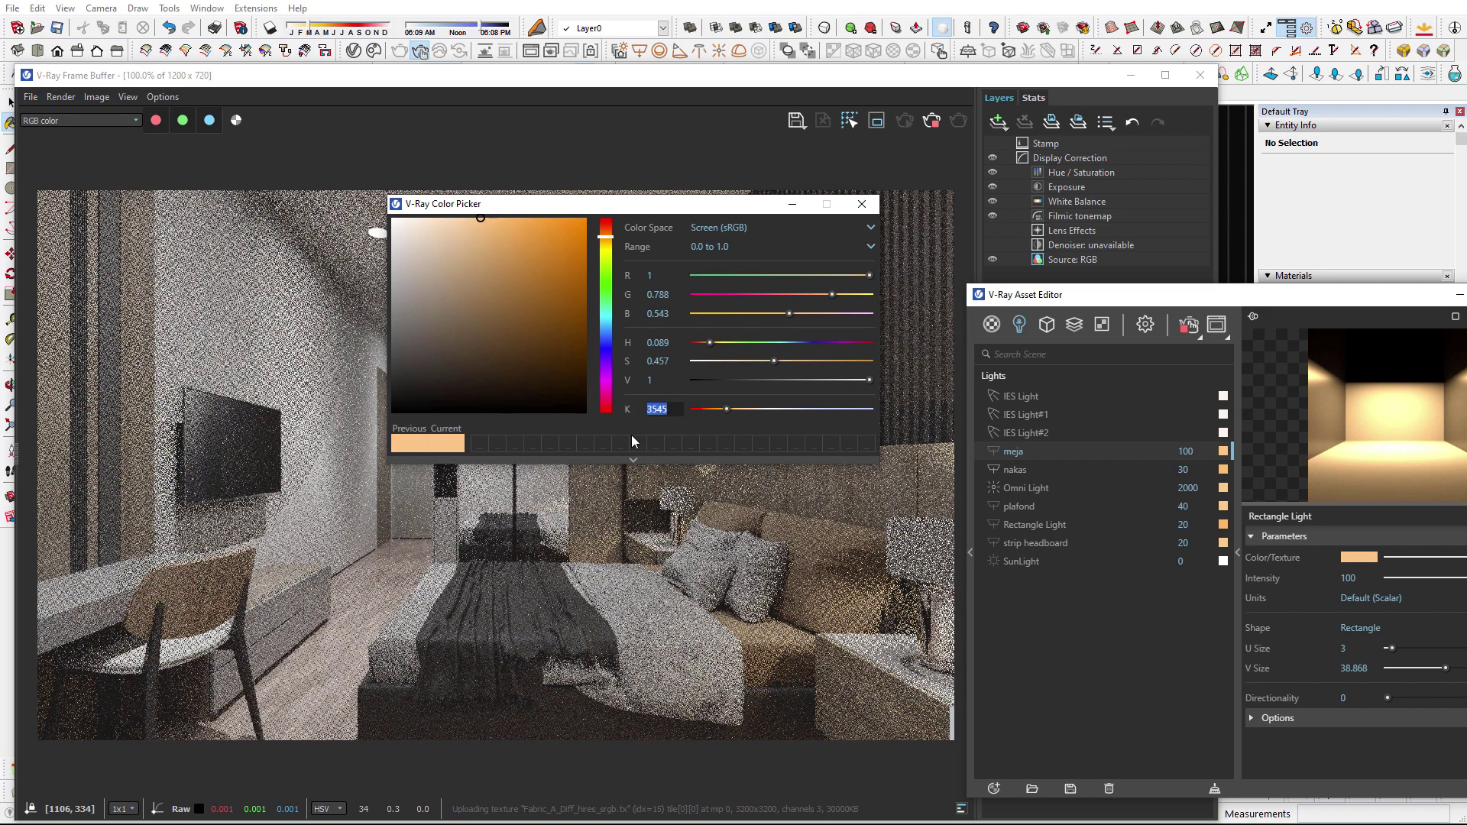
pyautogui.click(862, 204)
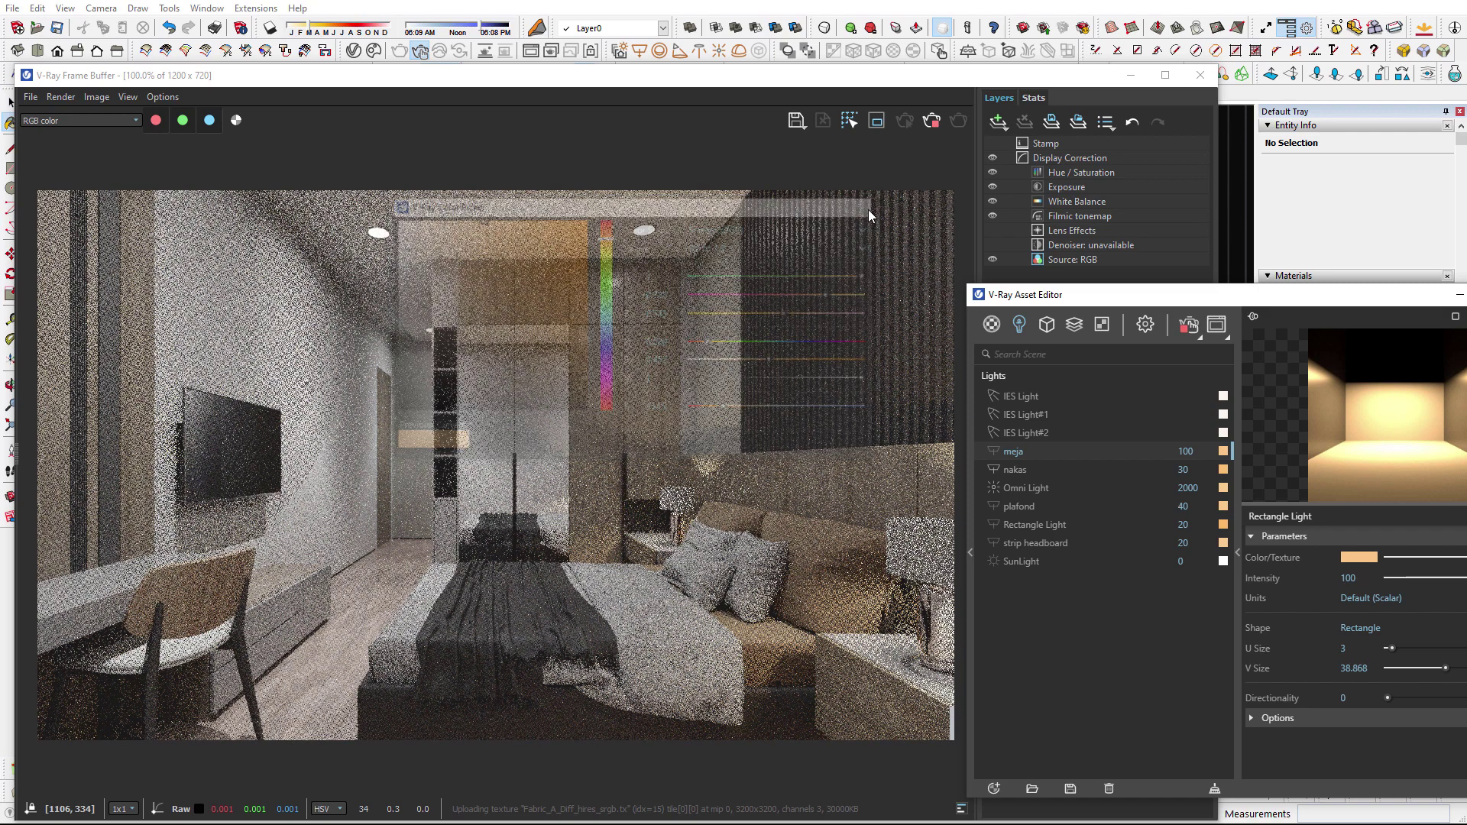
pyautogui.doubleClick(1350, 579)
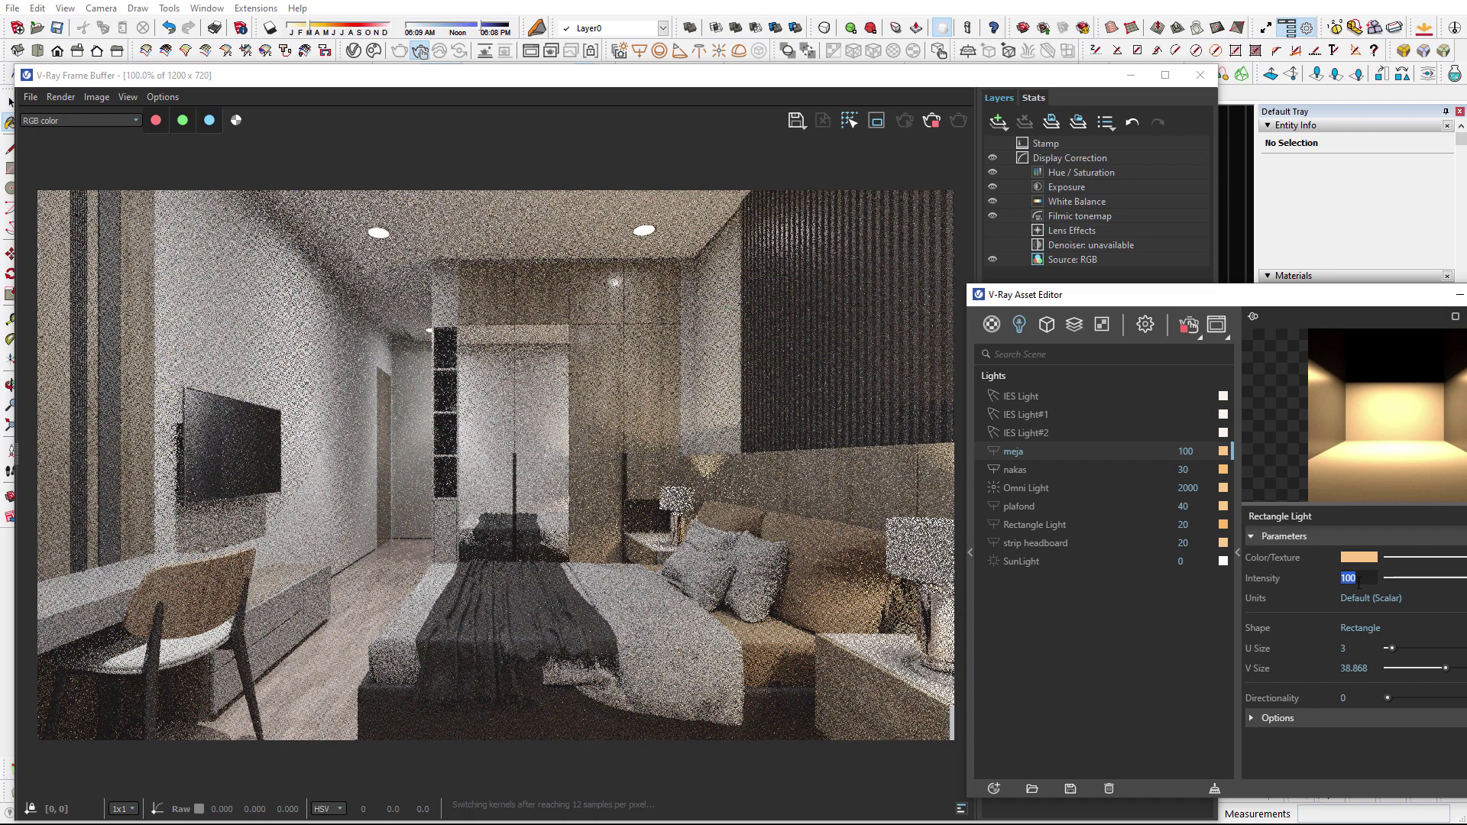
pyautogui.click(1300, 718)
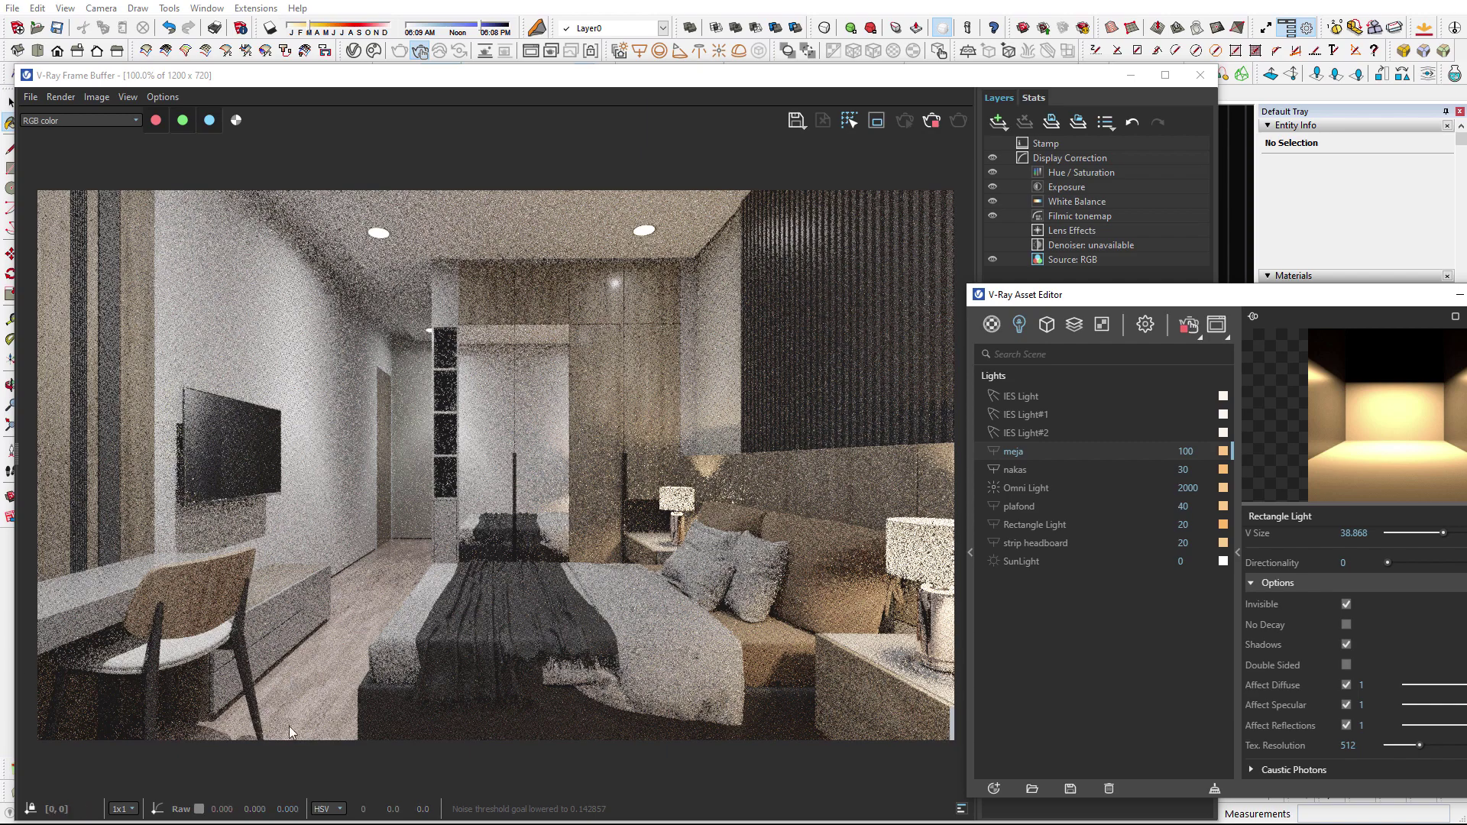
pyautogui.click(993, 451)
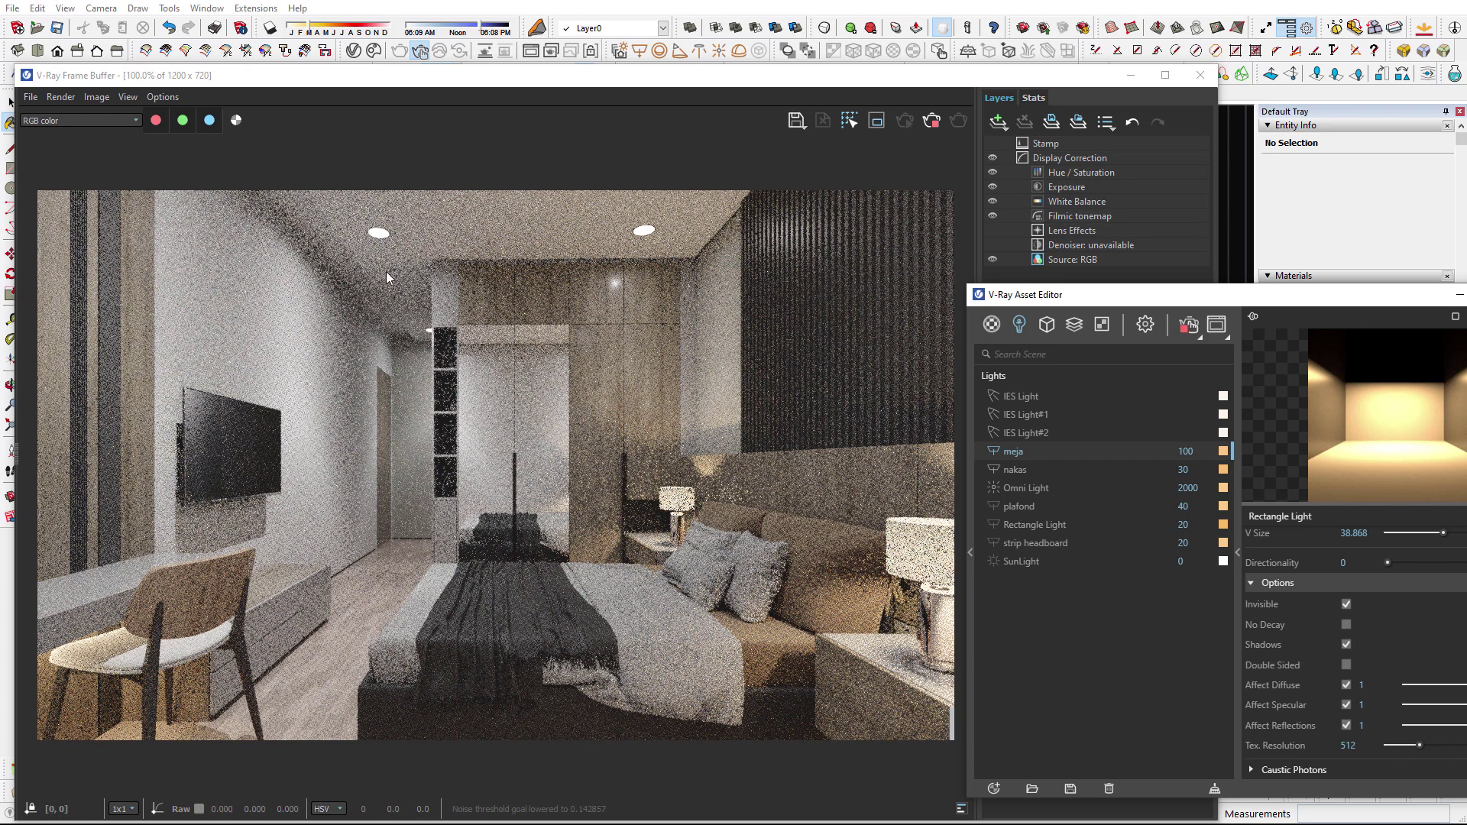
# Apply 3545 K to the plafond light, expand its options, and refresh the render.
pyautogui.click(1036, 510)
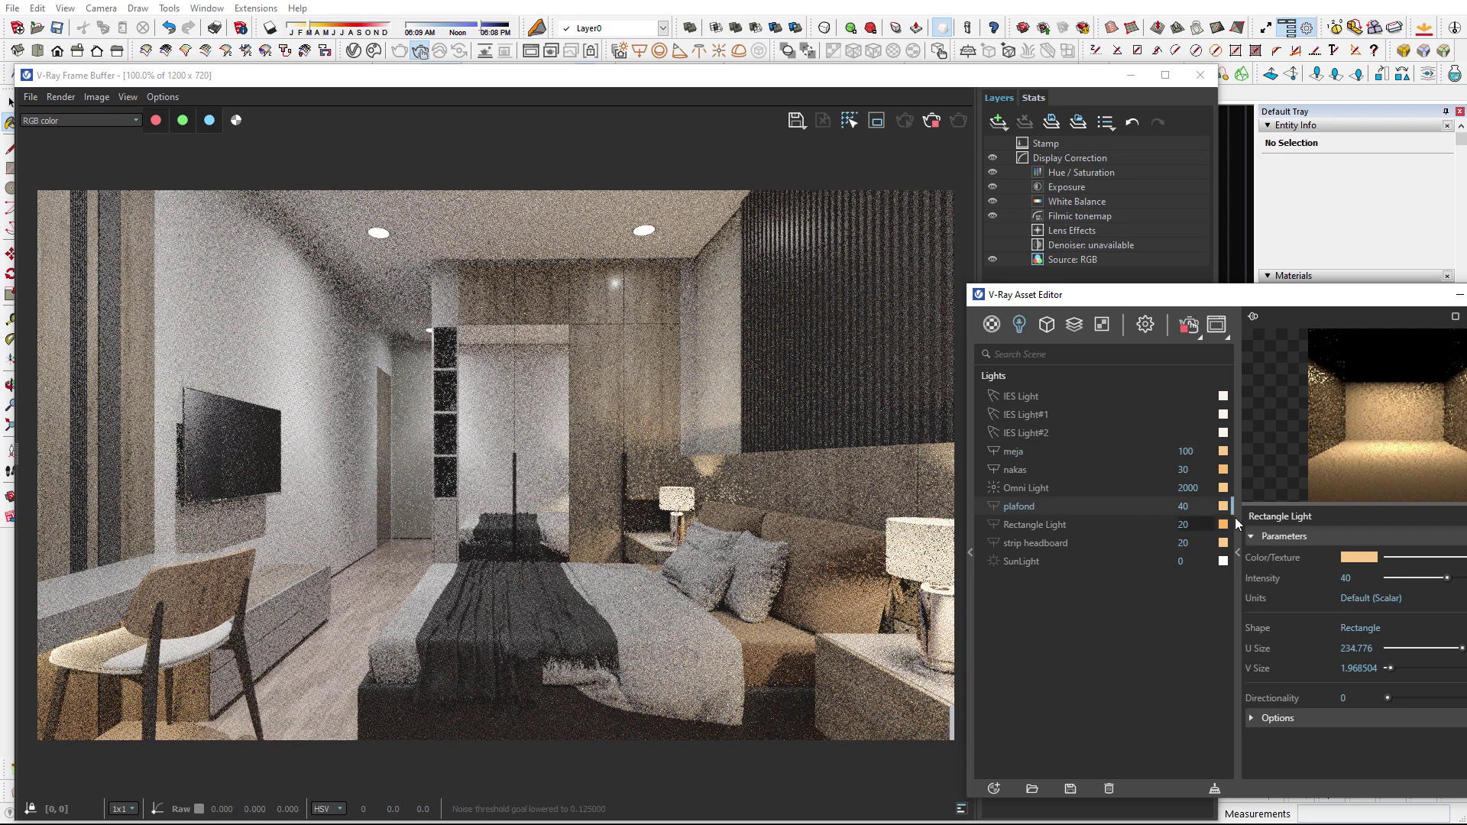
pyautogui.click(1368, 560)
pyautogui.write('3545')
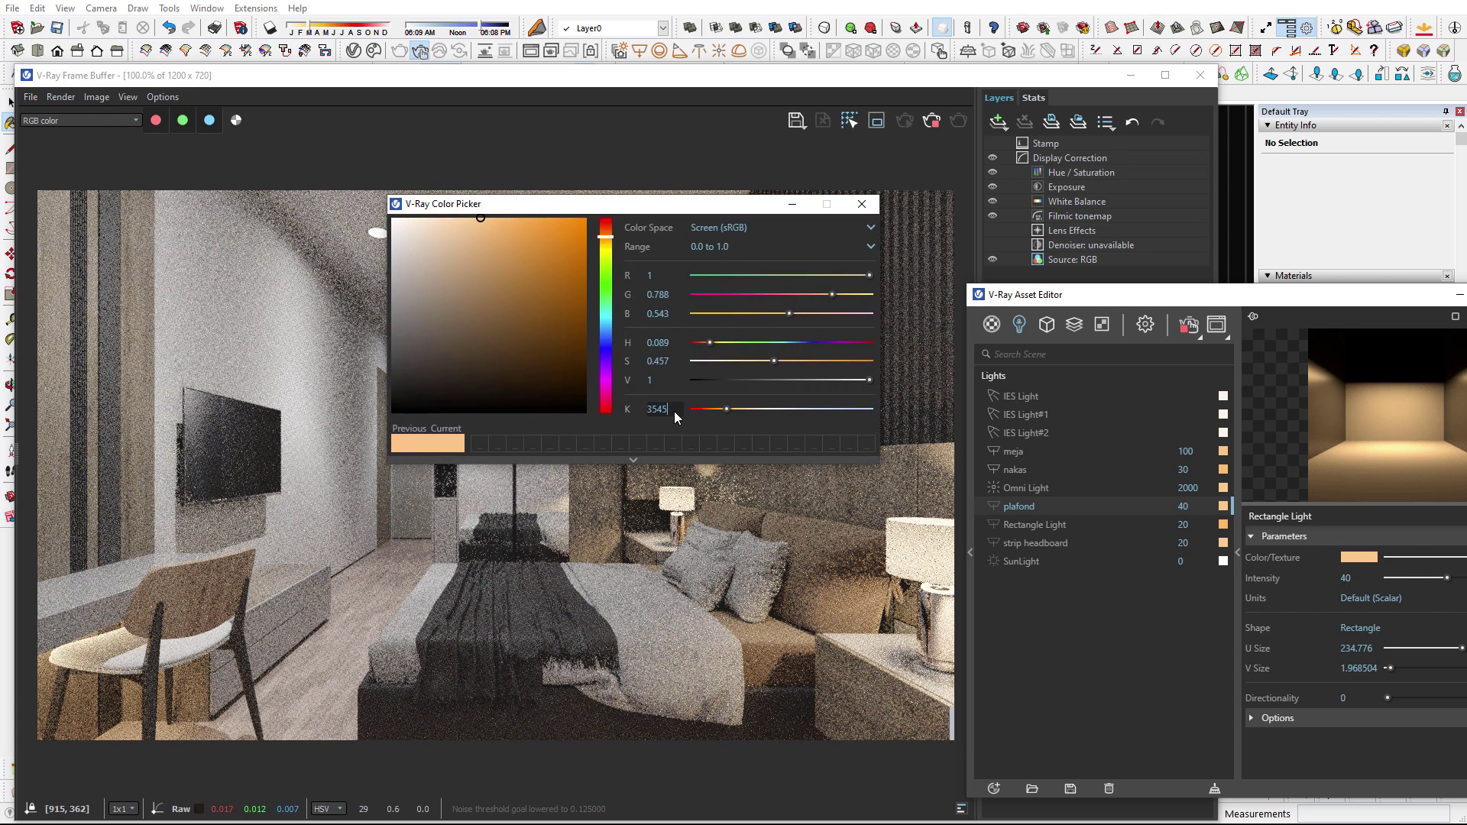
pyautogui.press('Return')
pyautogui.click(862, 204)
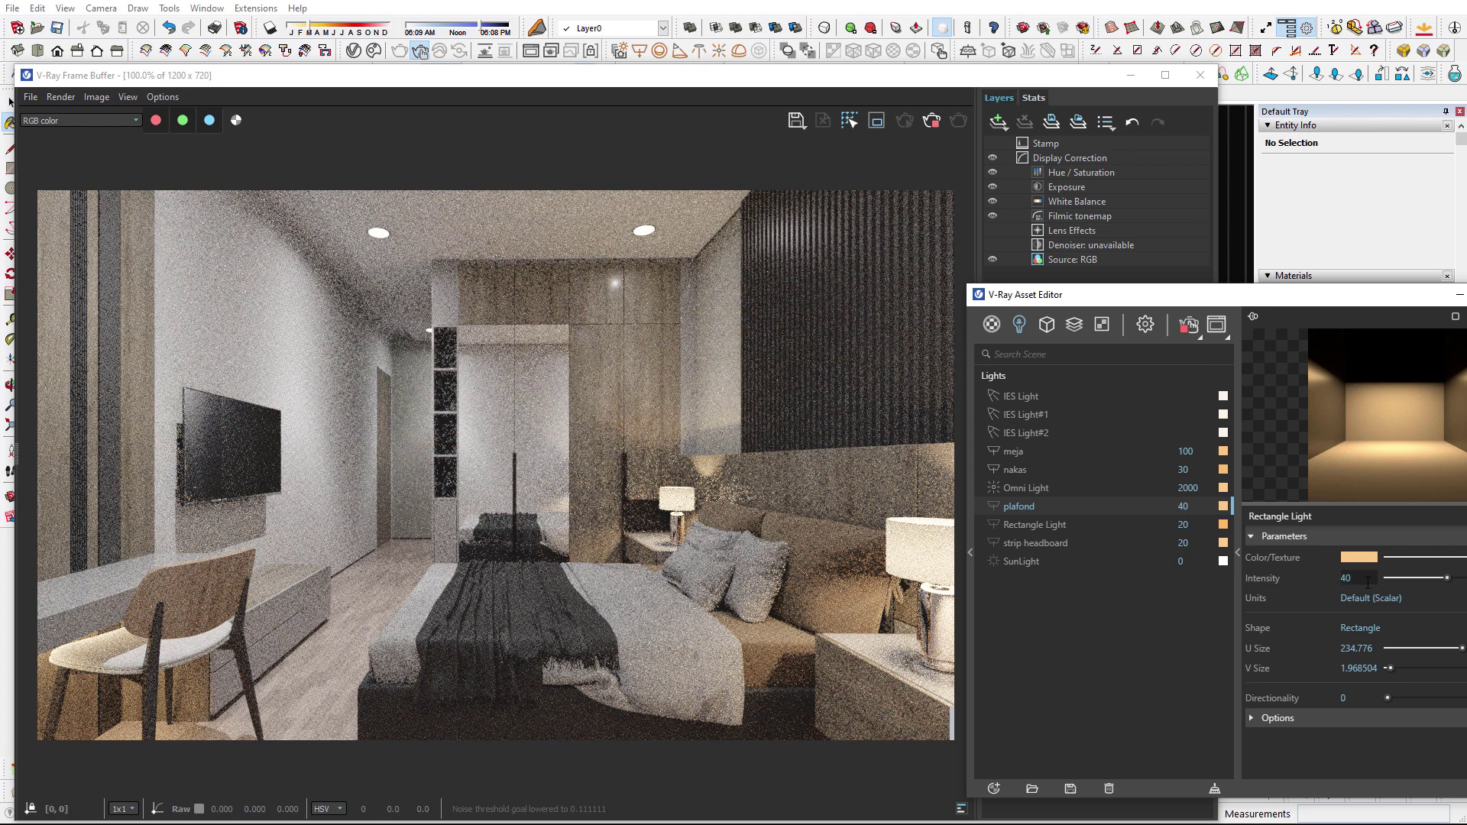
pyautogui.click(1275, 720)
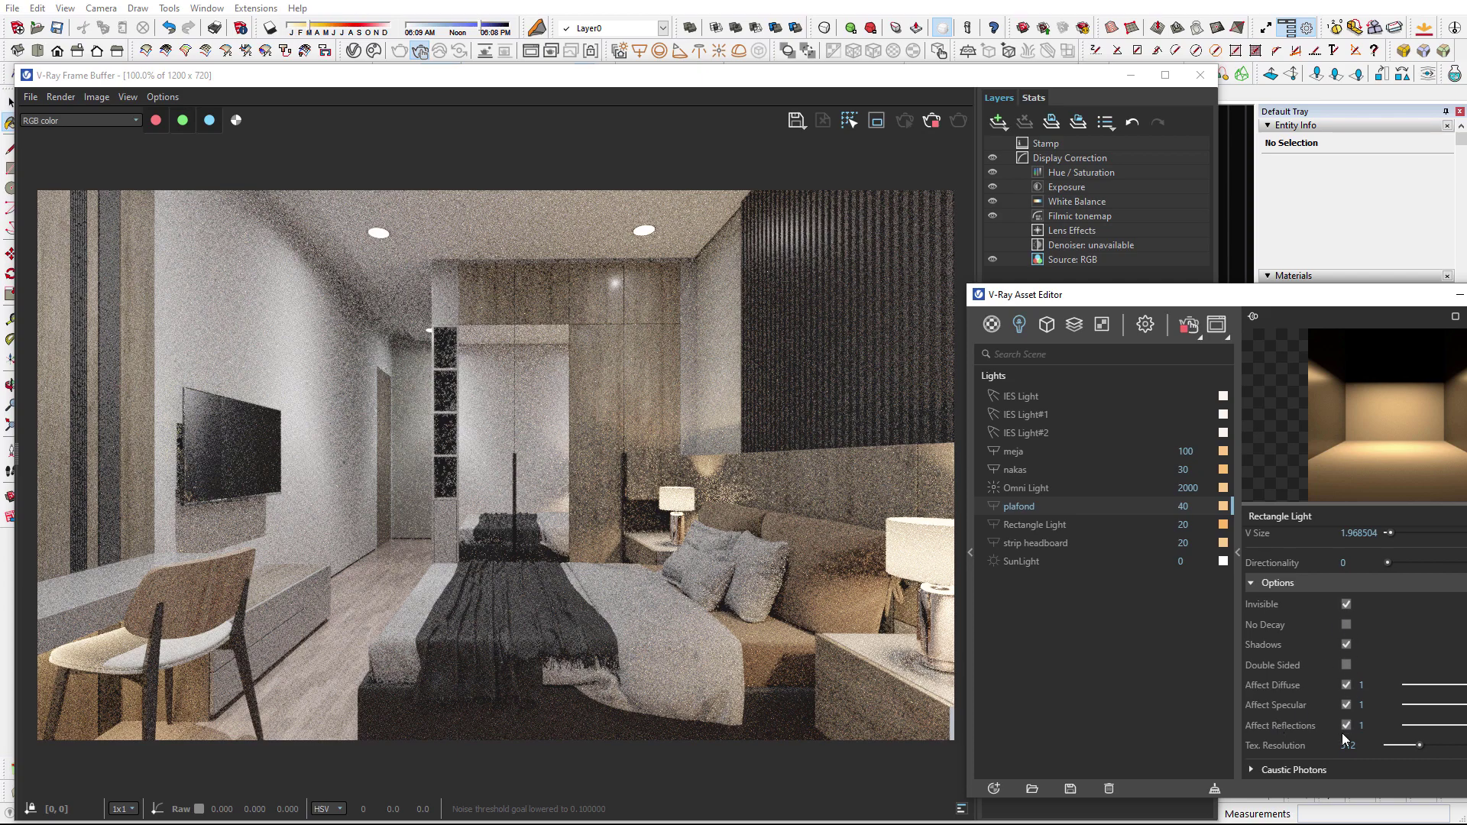
pyautogui.click(999, 504)
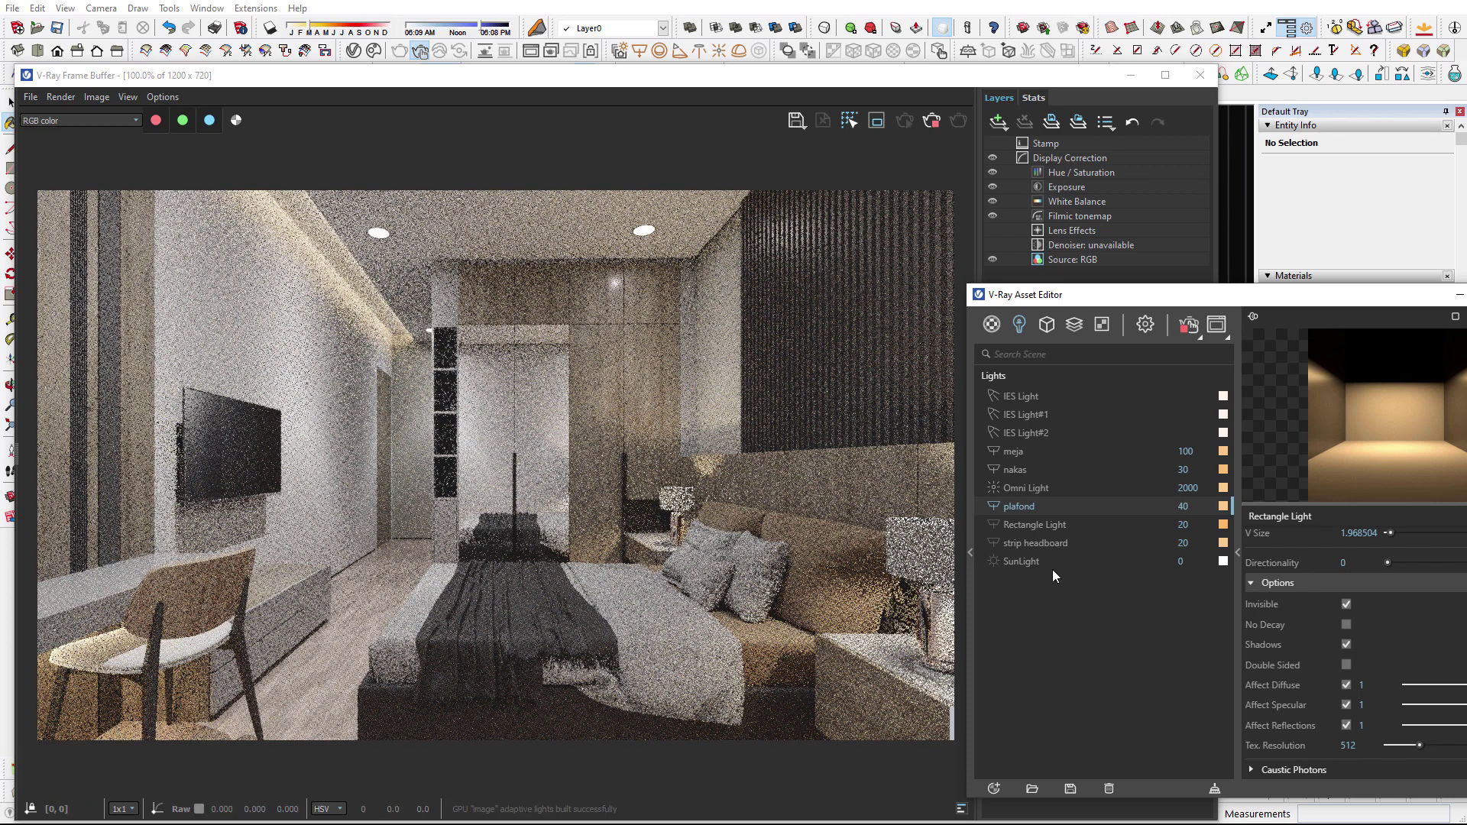
# Warm the Rectangle Light's colour temperature, then restart the interactive render.
pyautogui.click(1054, 530)
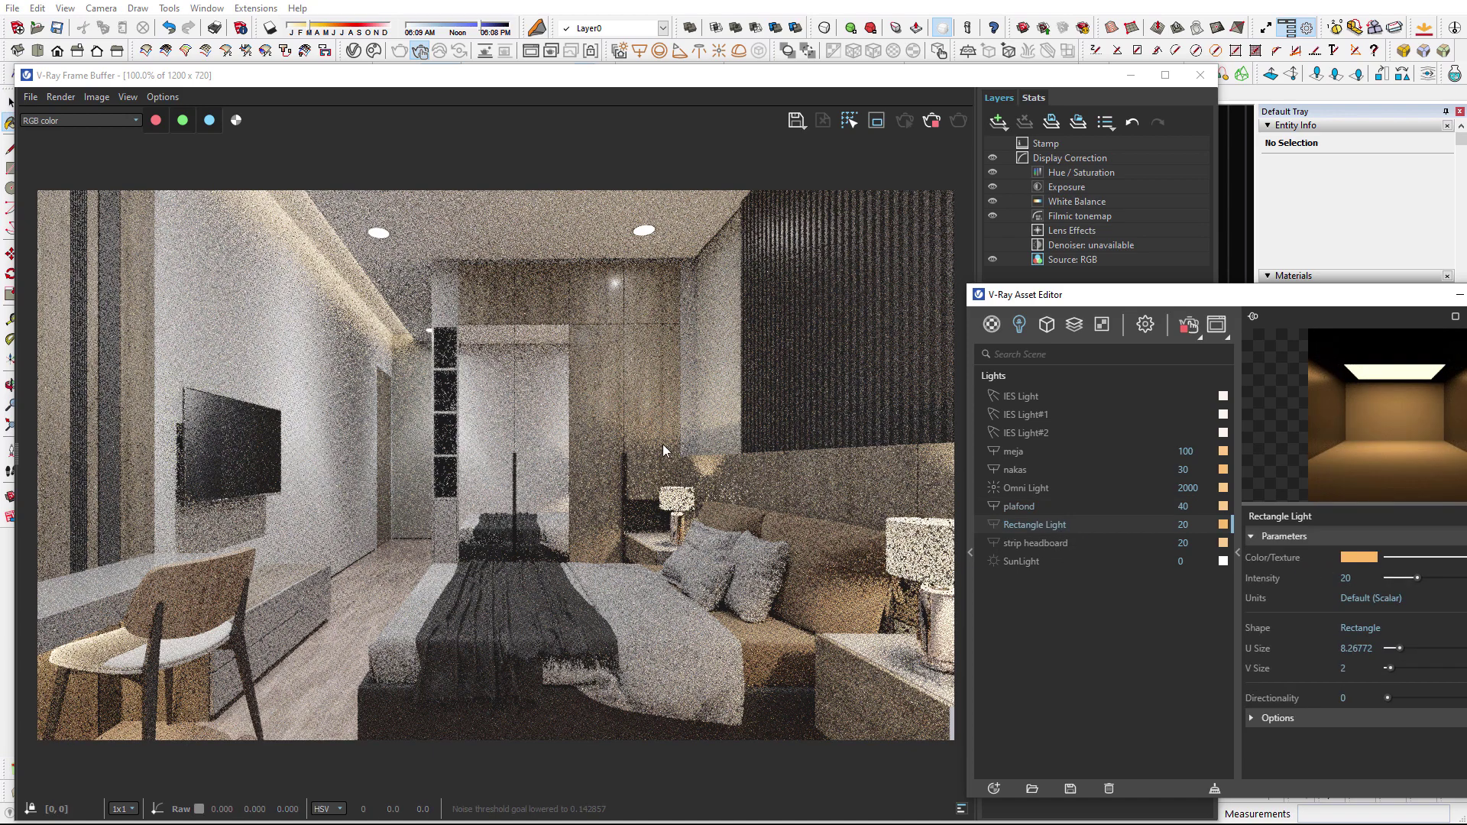
pyautogui.click(1363, 554)
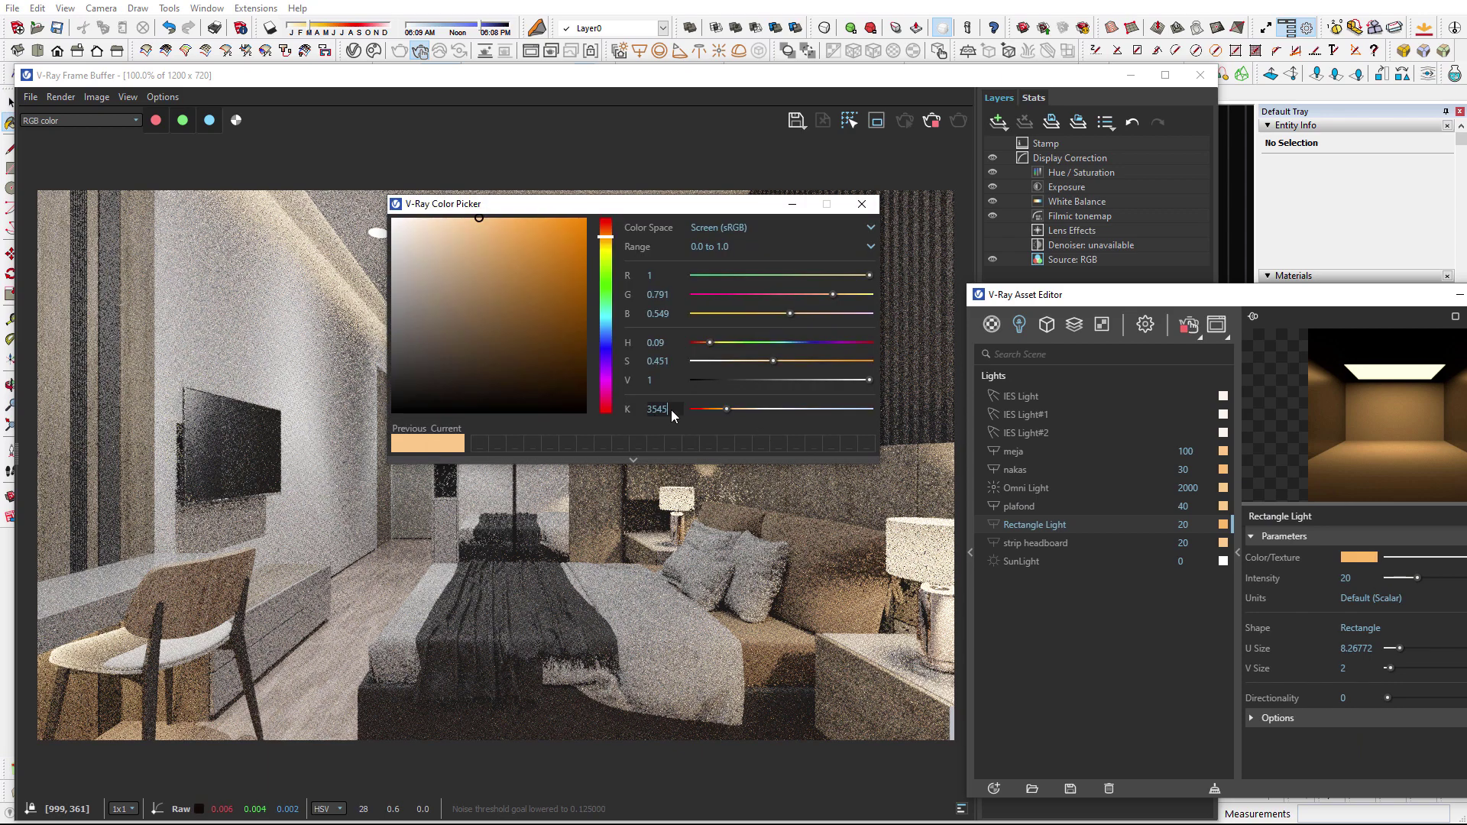
pyautogui.press('BackSpace')
pyautogui.press('BackSpace')
pyautogui.press('BackSpace')
pyautogui.write('000')
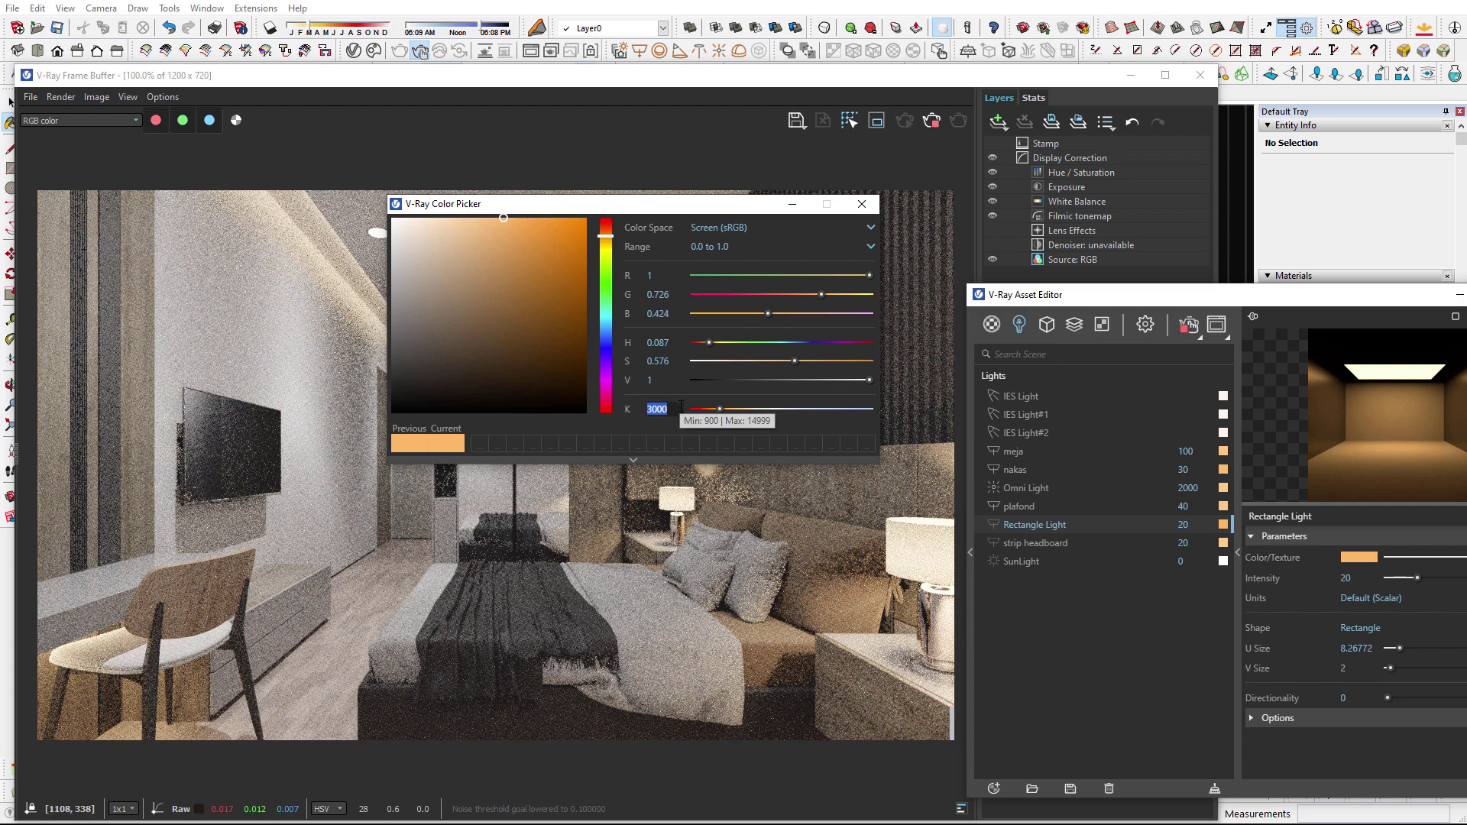
pyautogui.click(862, 203)
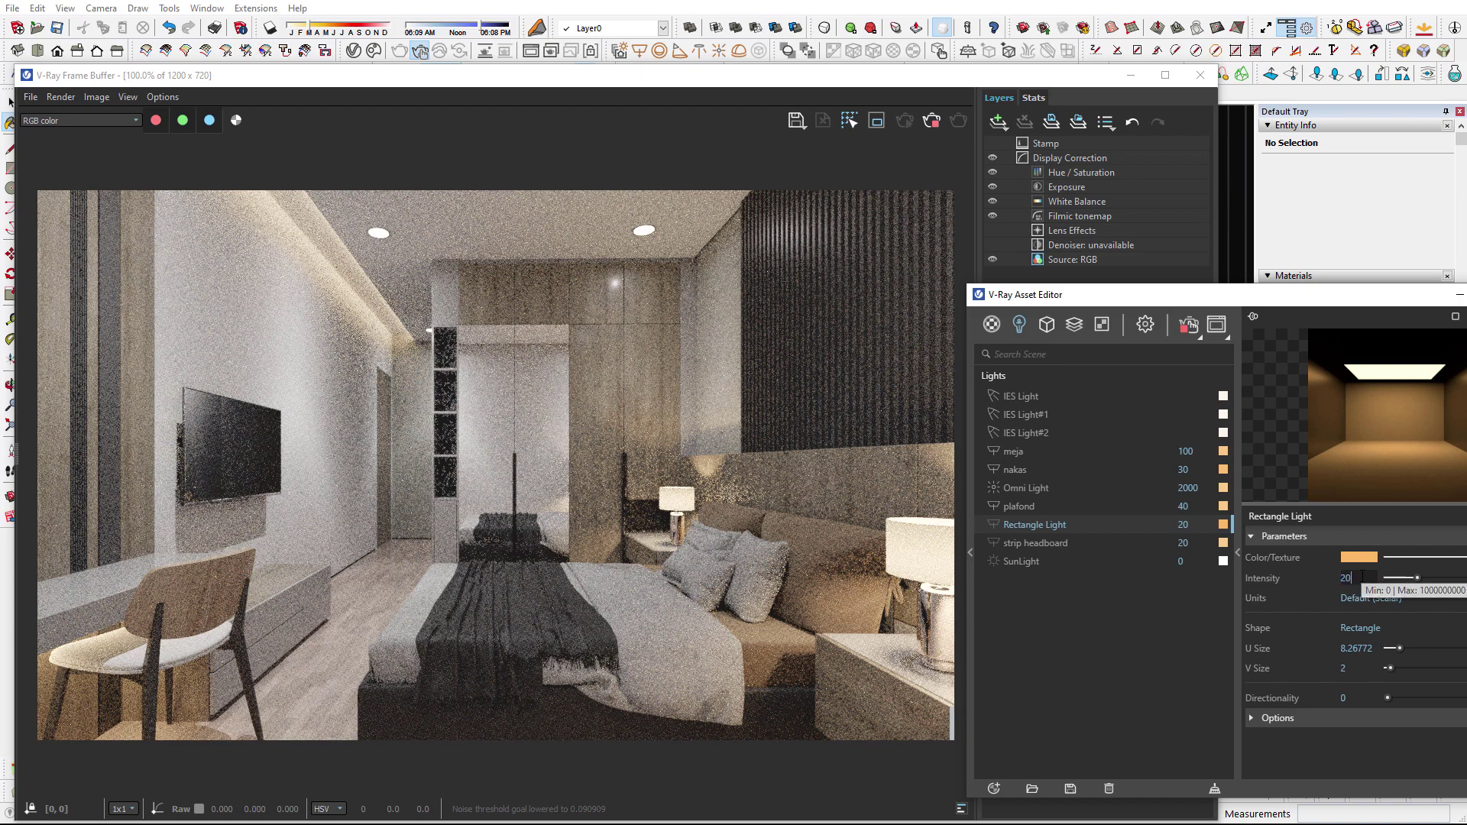
pyautogui.click(1364, 718)
pyautogui.scroll(-2, 1367, 686)
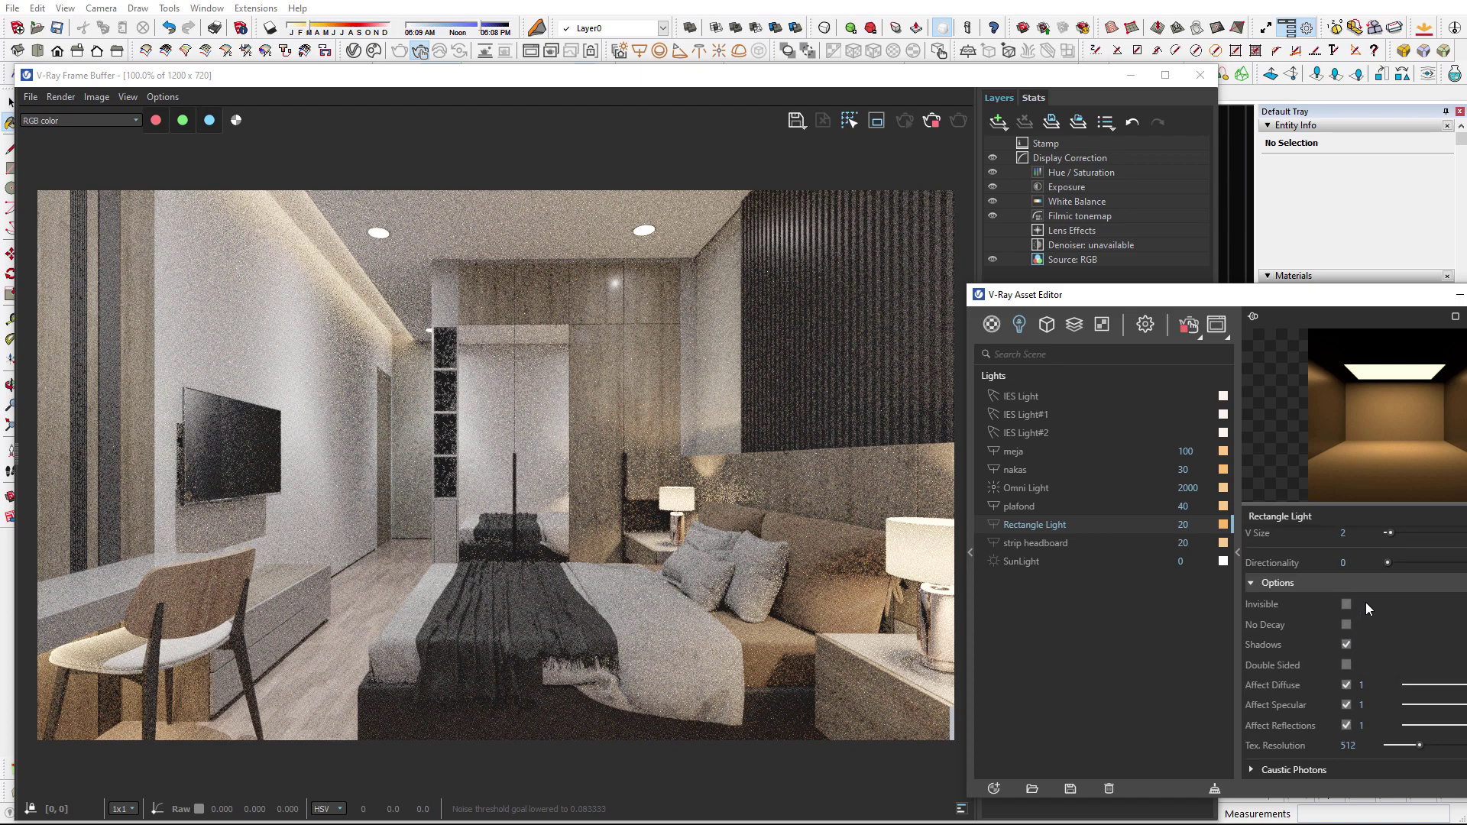
pyautogui.click(993, 522)
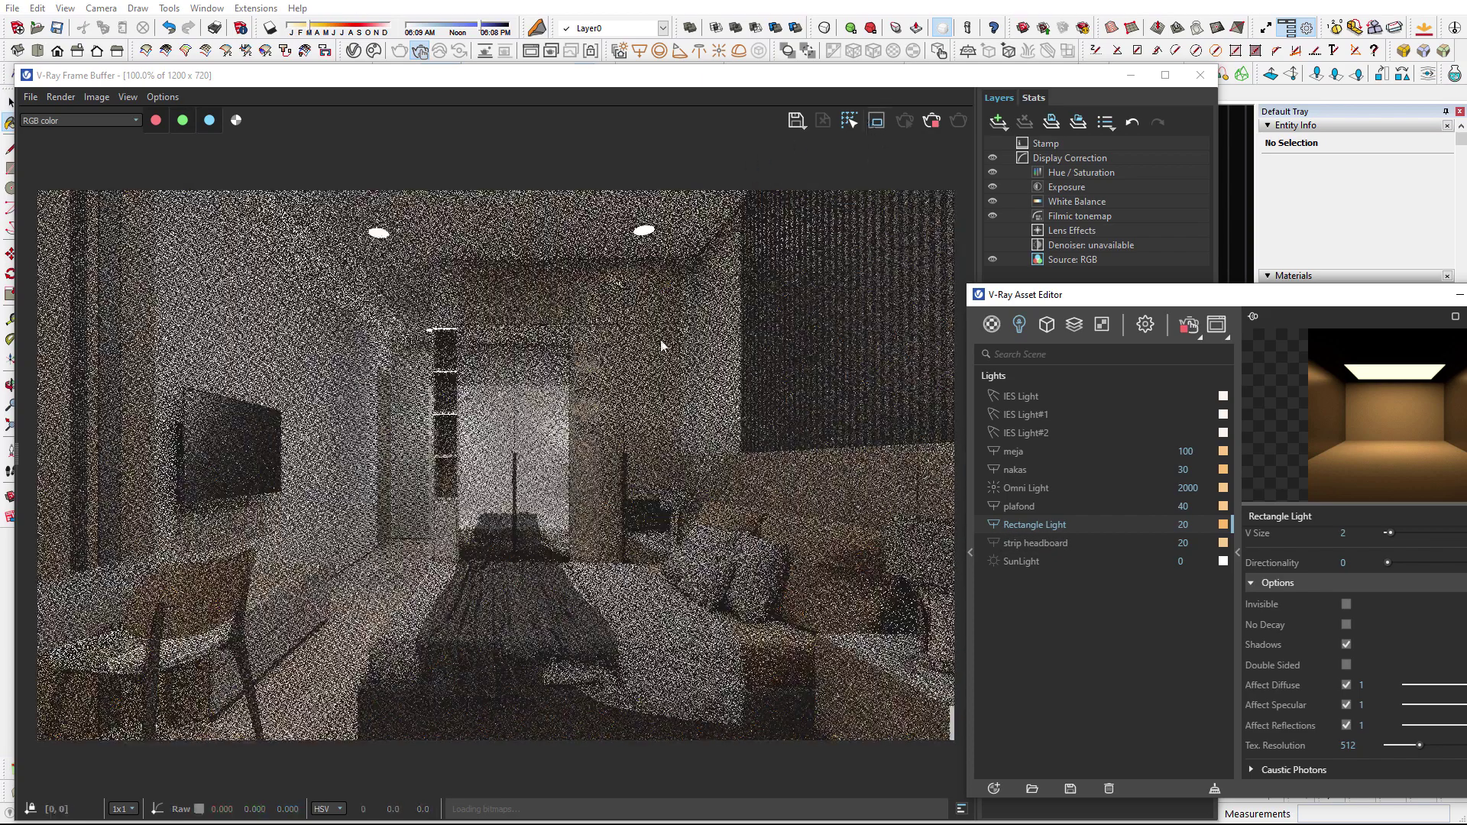
# Set the Rectangle Light intensity to 40 and draw a render region over the headboard wall.
pyautogui.moveTo(661, 336); pyautogui.dragTo(955, 545)
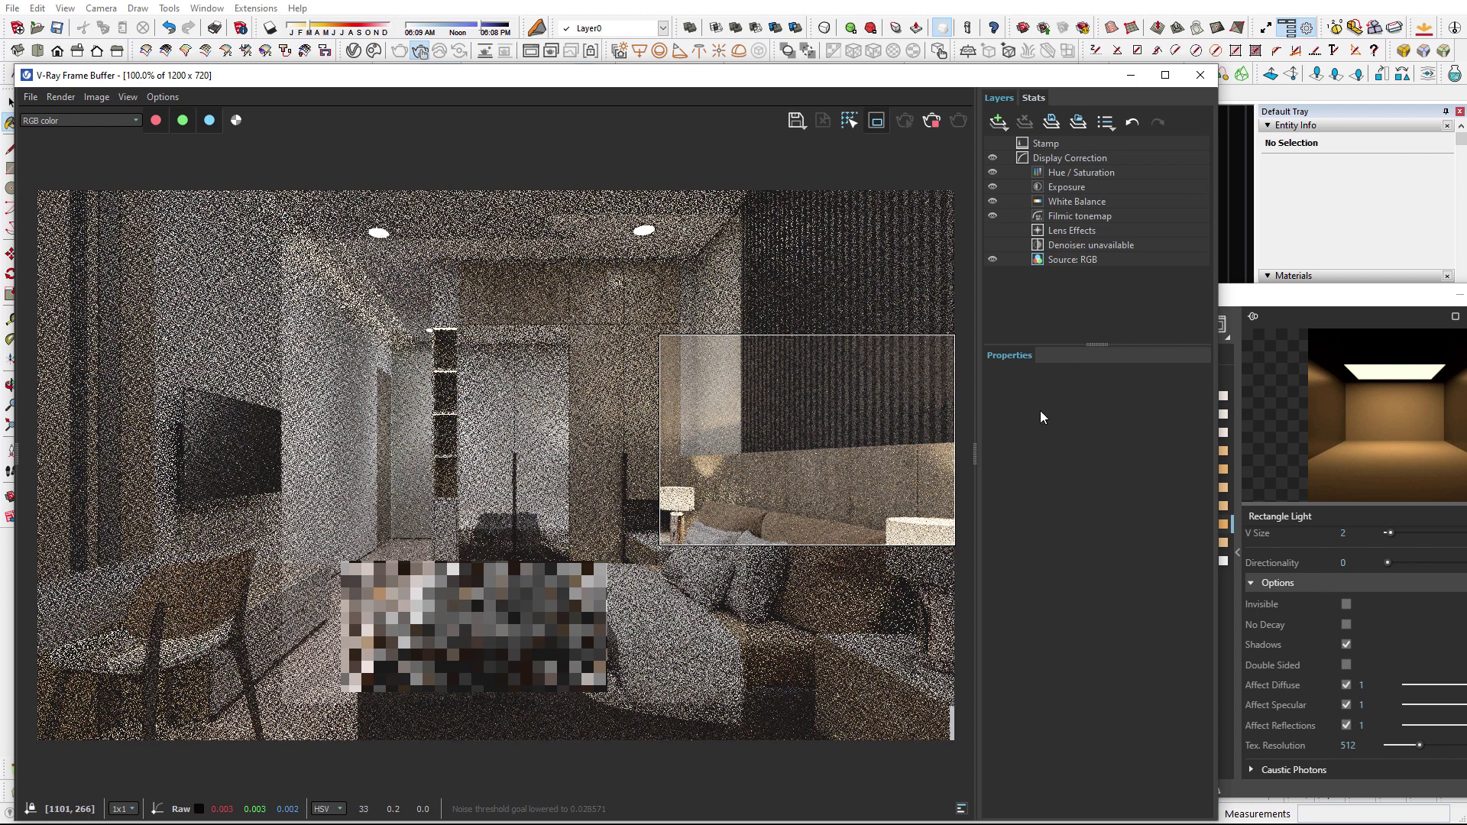
pyautogui.scroll(3, 1440, 590)
pyautogui.doubleClick(1359, 578)
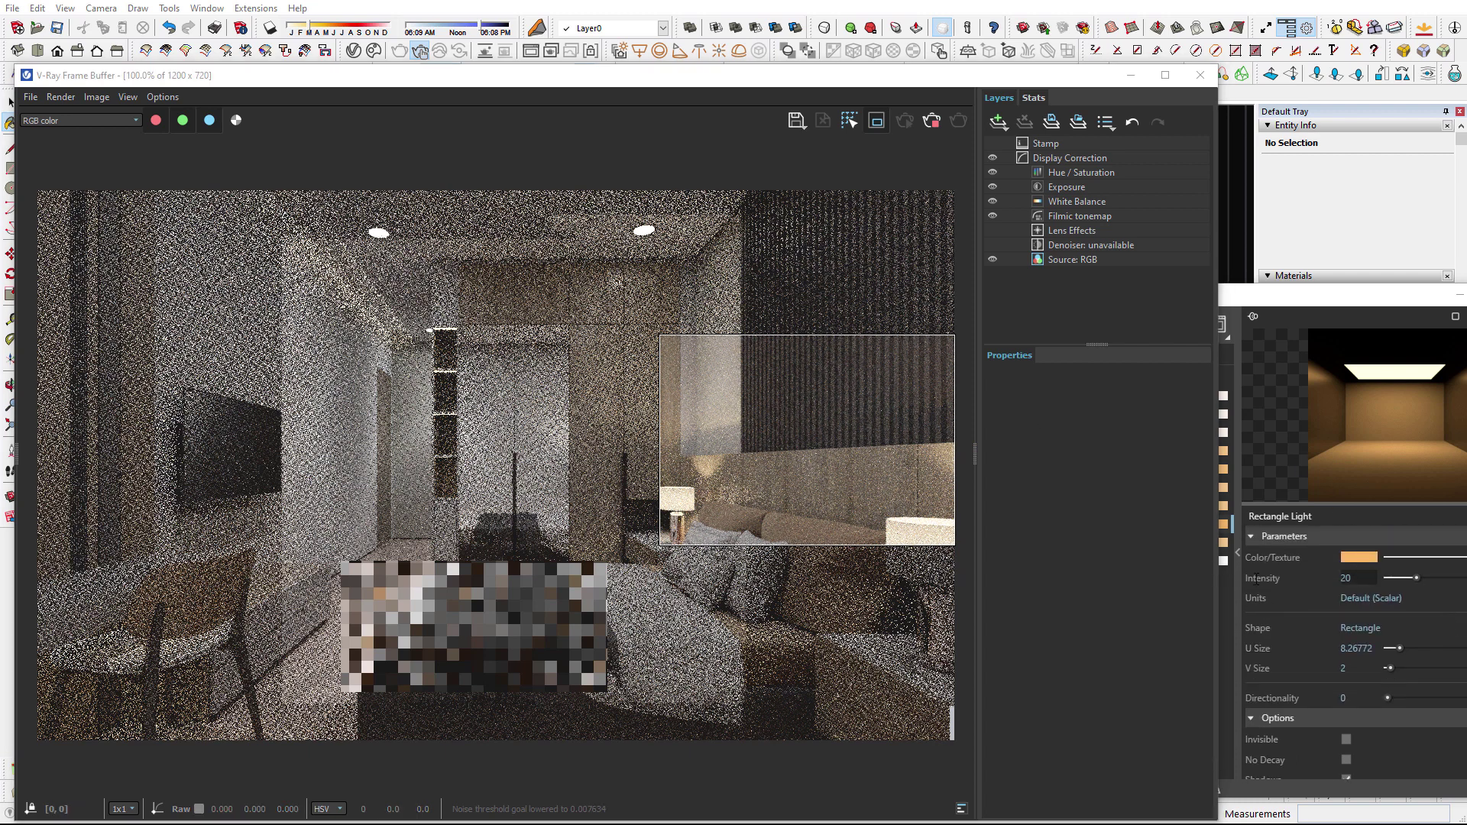
pyautogui.write('40')
pyautogui.press('Return')
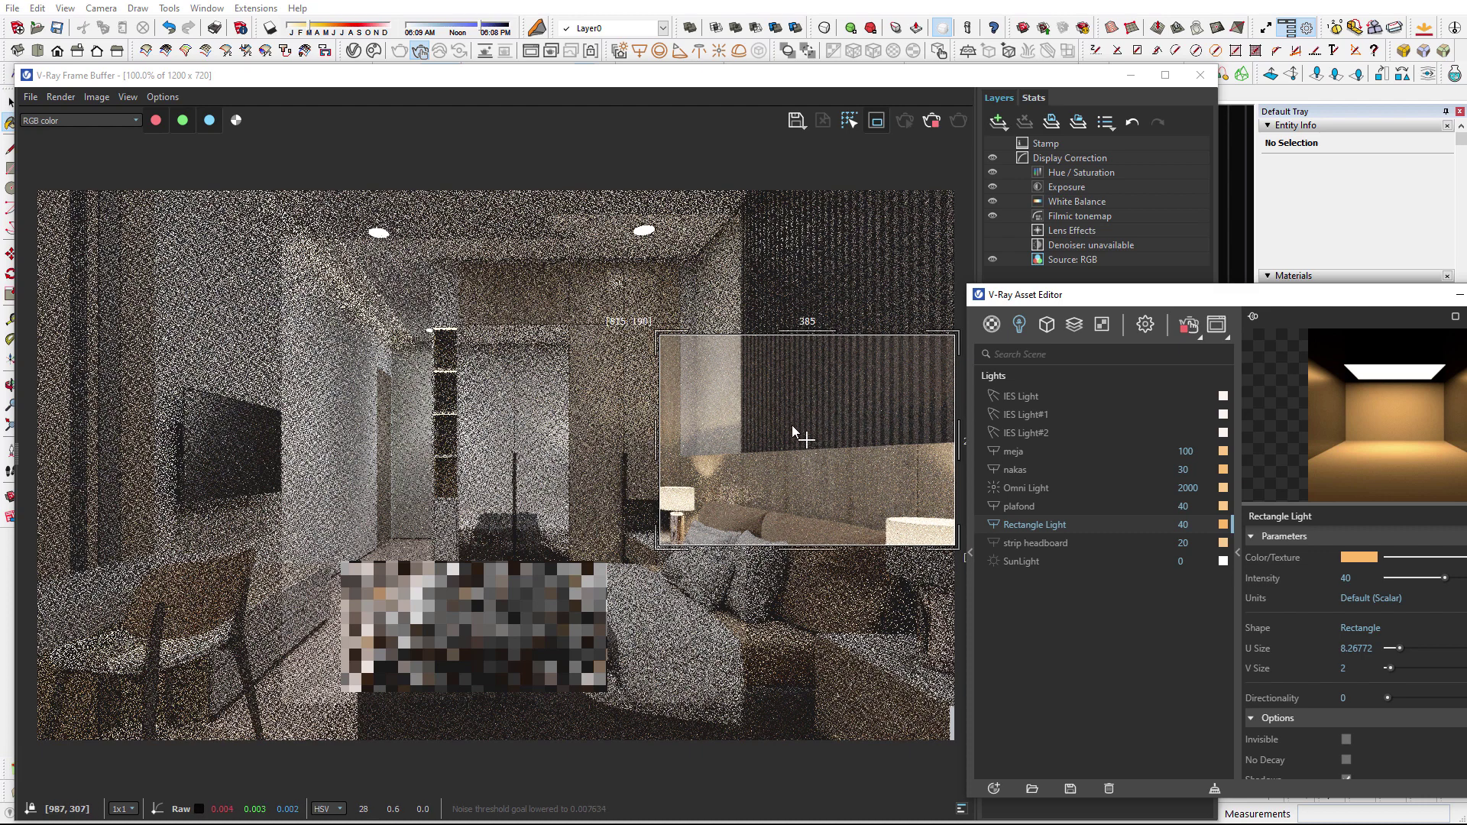
pyautogui.moveTo(802, 435); pyautogui.dragTo(507, 396)
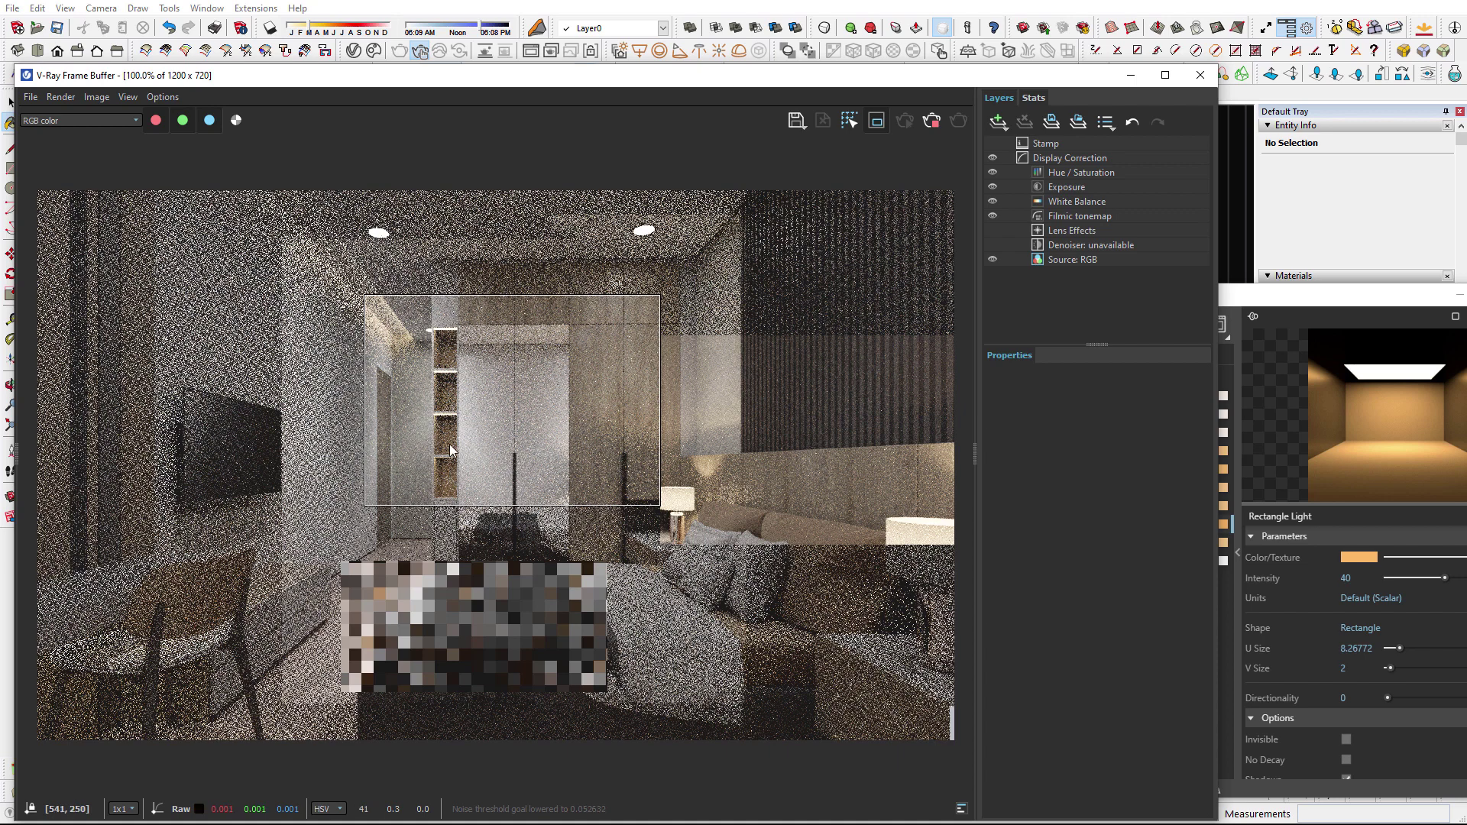
pyautogui.moveTo(542, 418); pyautogui.dragTo(890, 550)
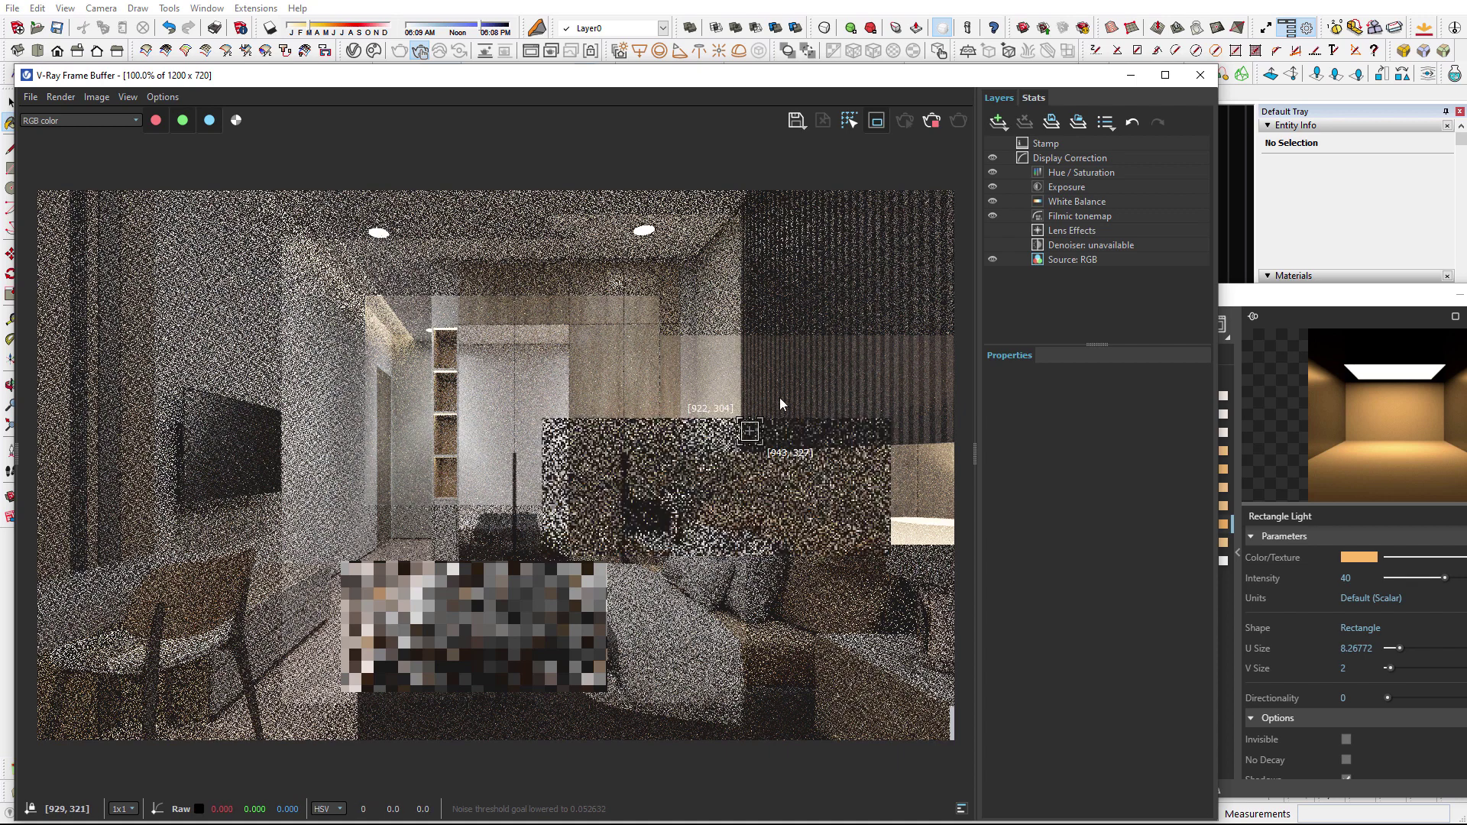
pyautogui.moveTo(603, 330); pyautogui.dragTo(954, 547)
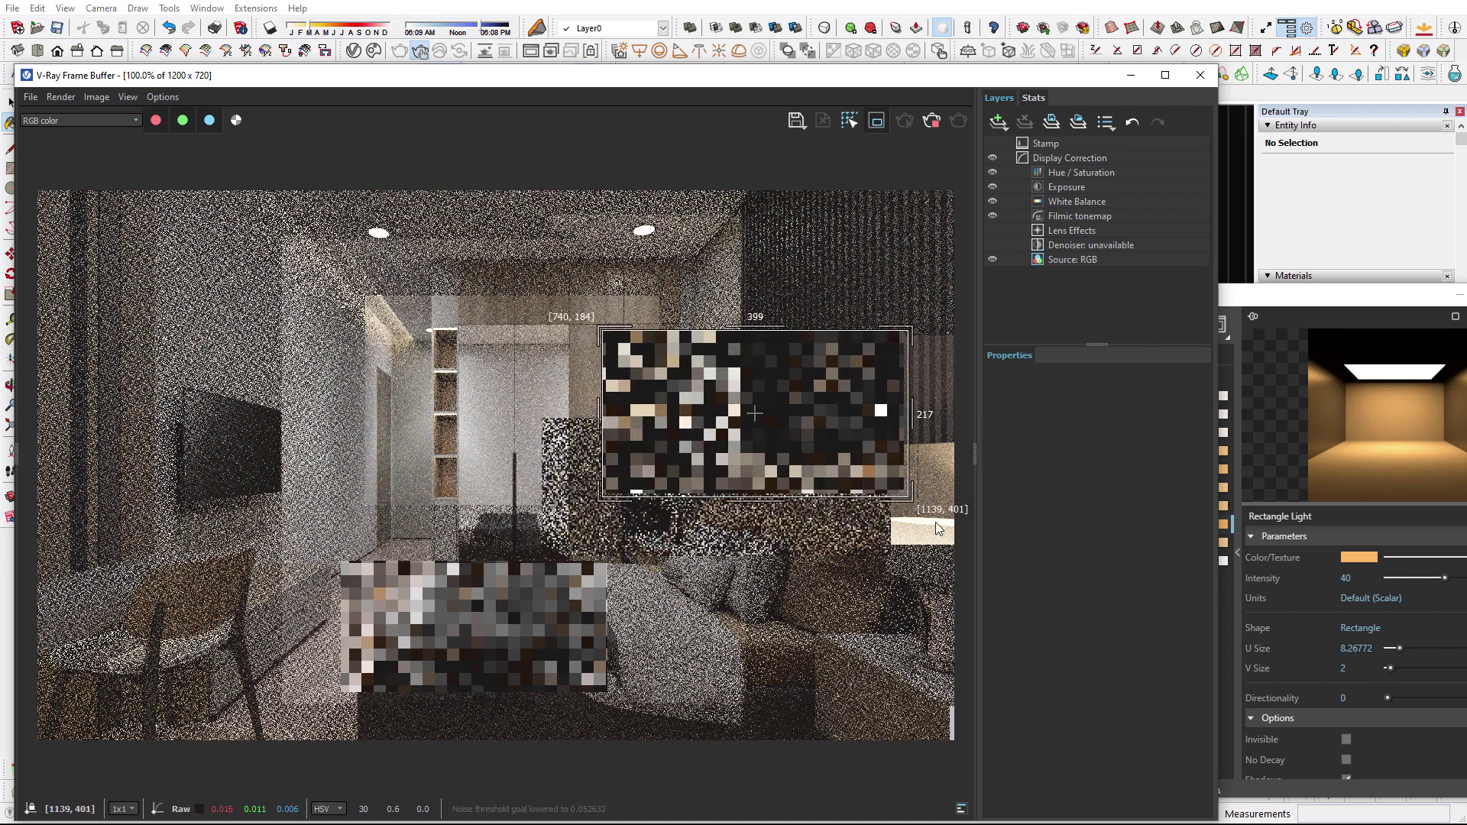
pyautogui.click(1223, 586)
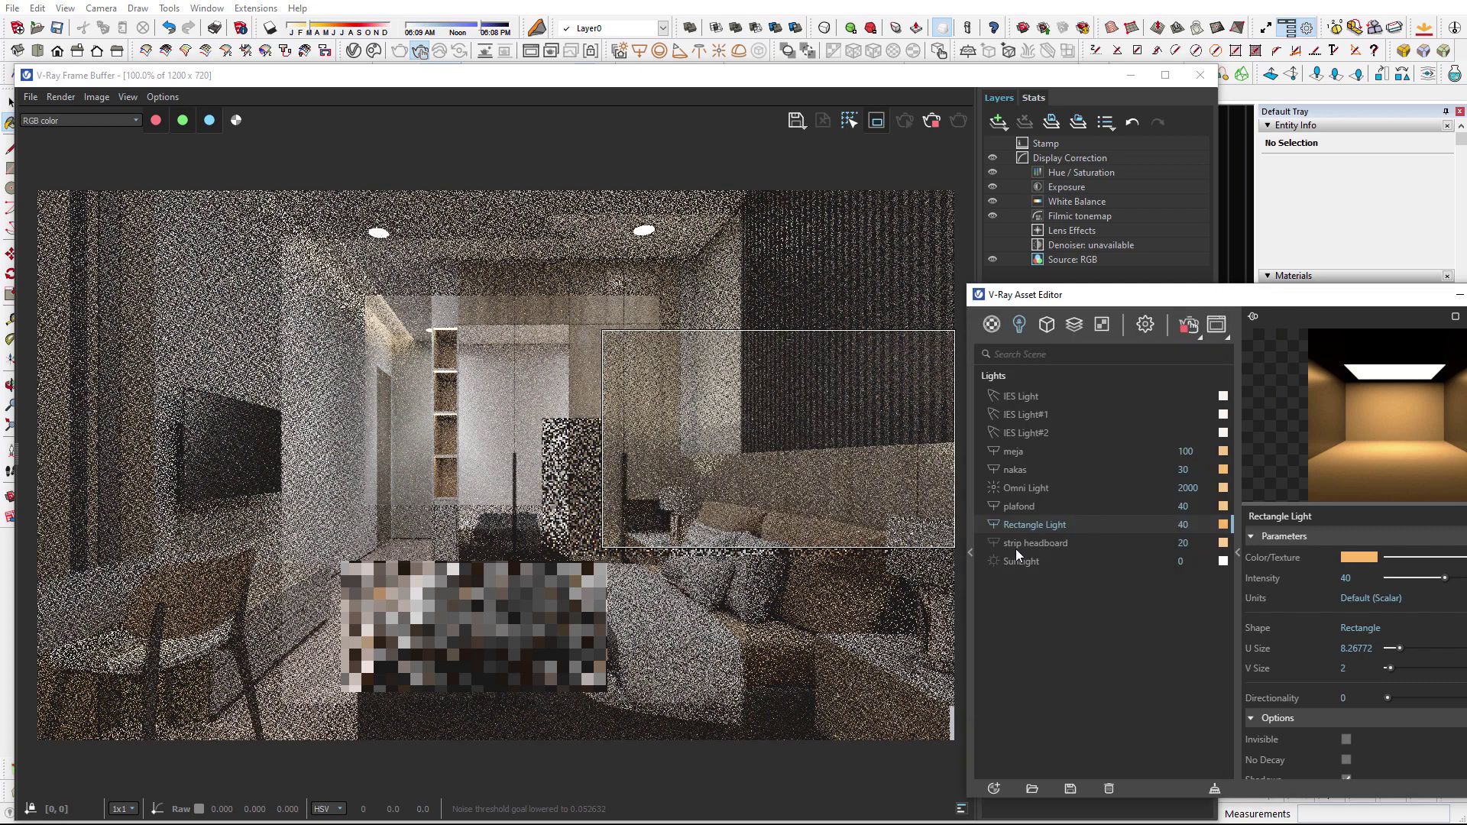
# Give the strip headboard light a paler 3700 K colour and show its options.
pyautogui.click(1027, 544)
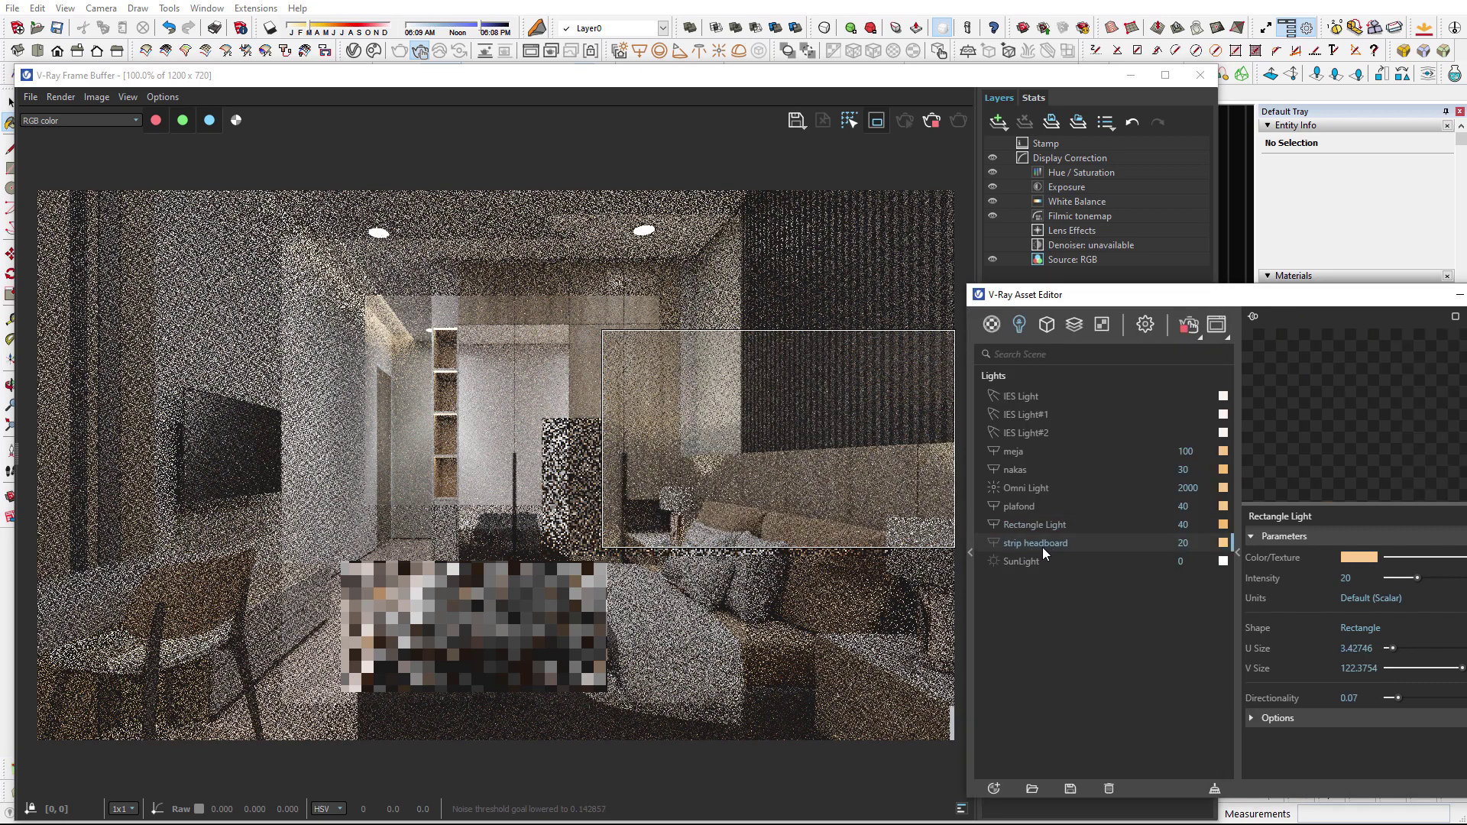
pyautogui.click(1368, 562)
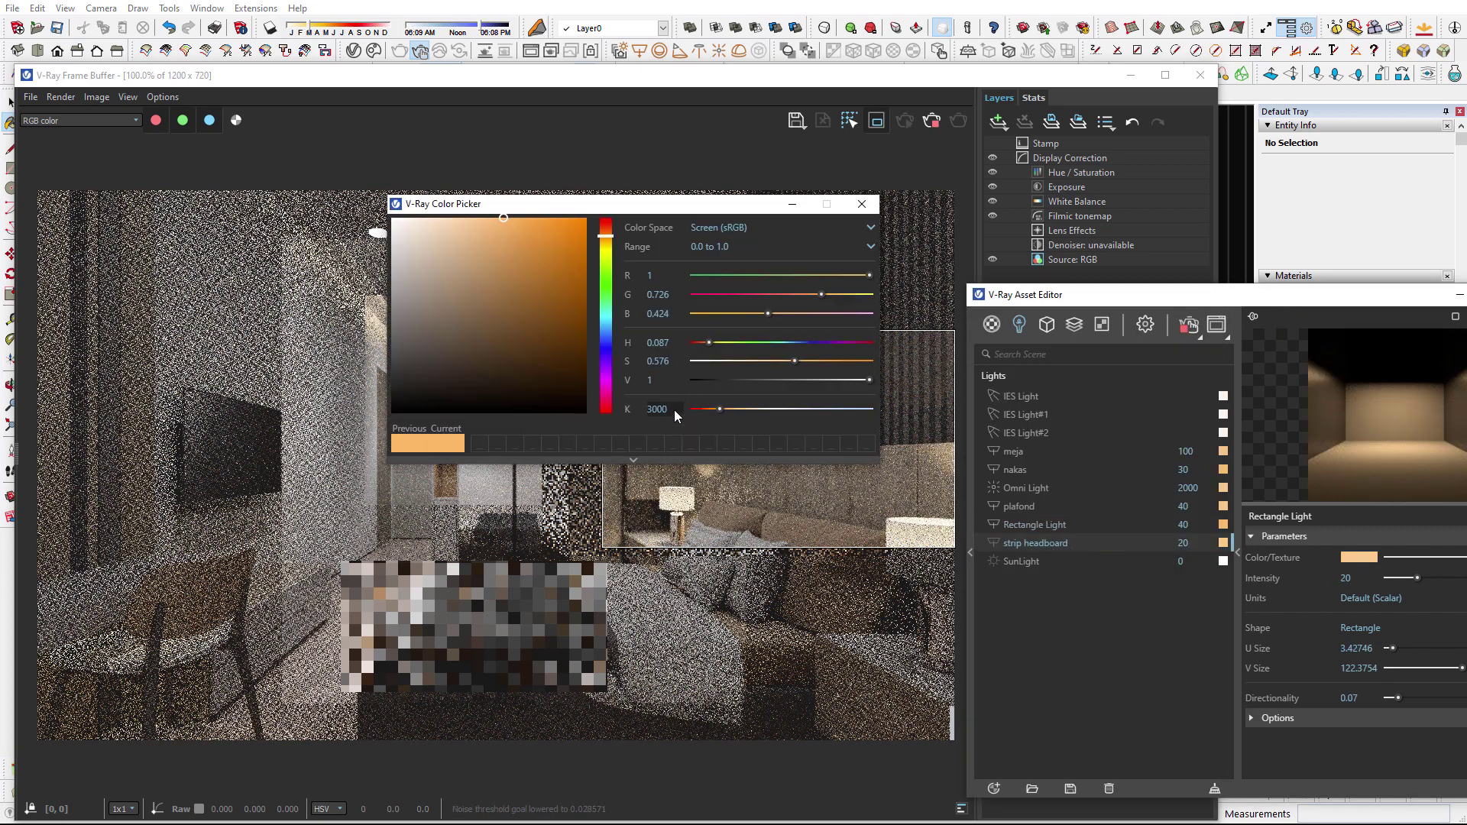
pyautogui.scroll(7, 674, 409)
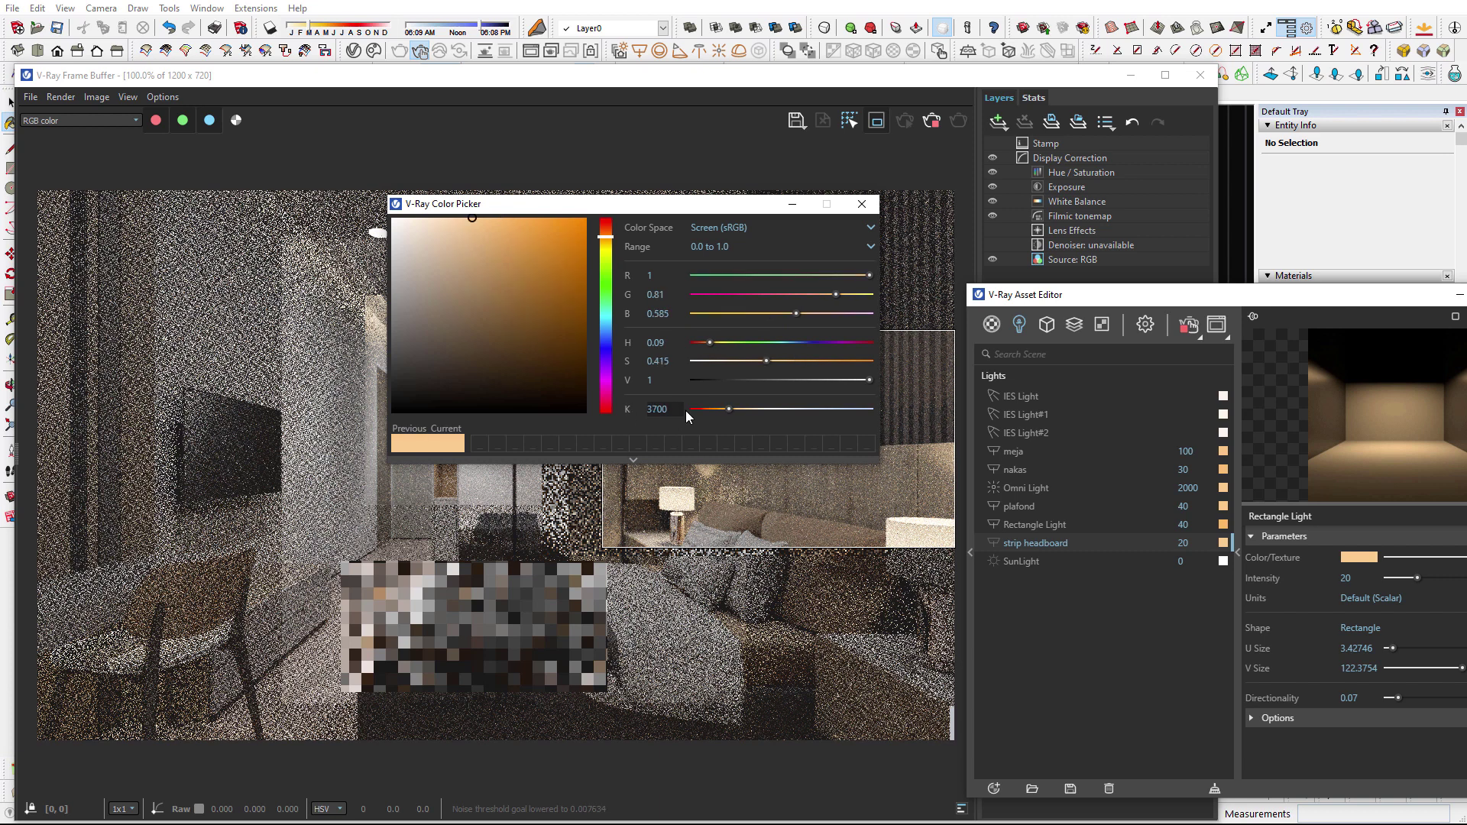
pyautogui.click(862, 204)
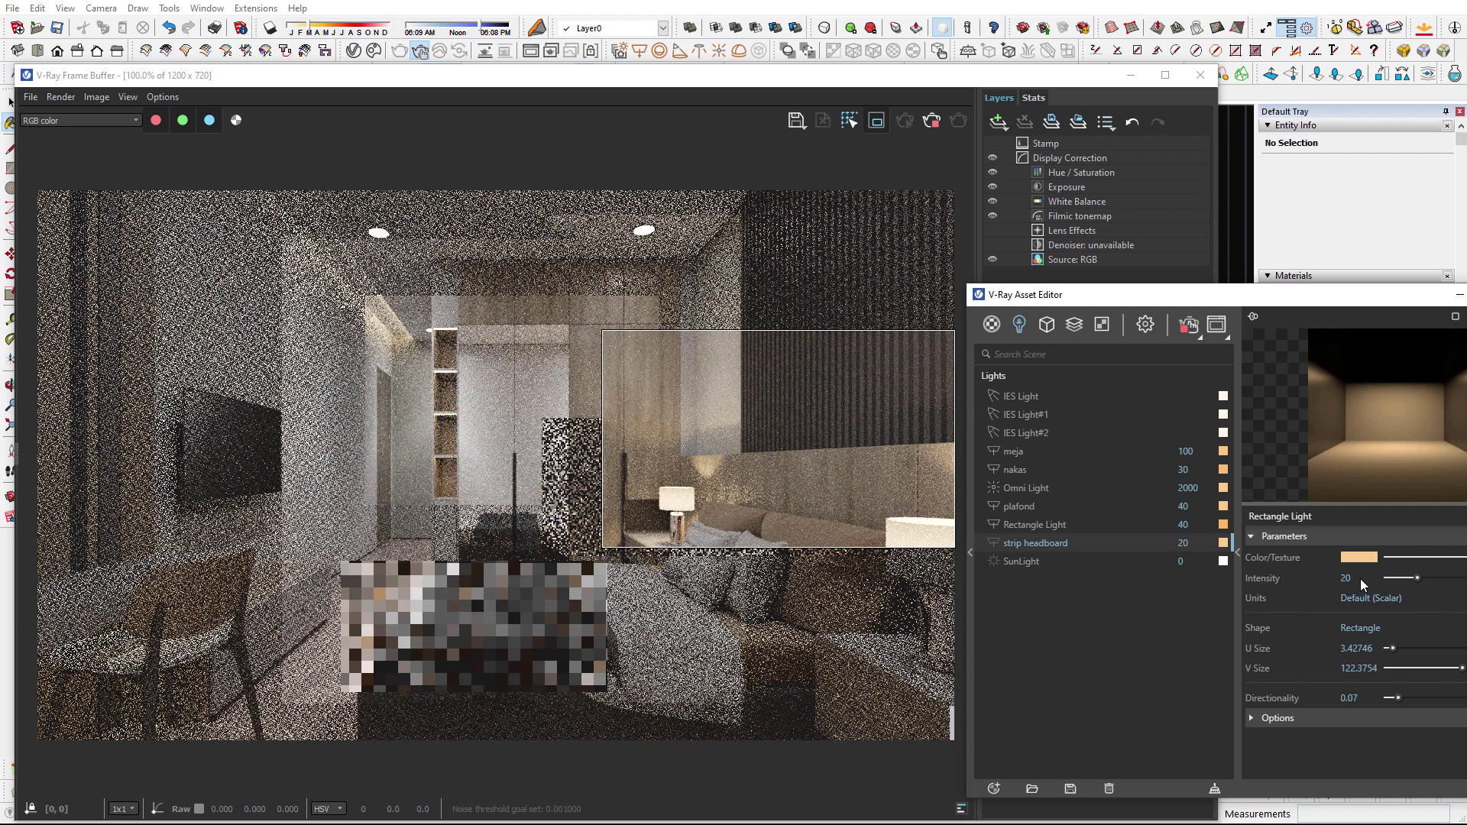
pyautogui.click(1301, 721)
# Turn off Region Render to render the full bedroom frame, then stop it.
pyautogui.scroll(-2, 1303, 733)
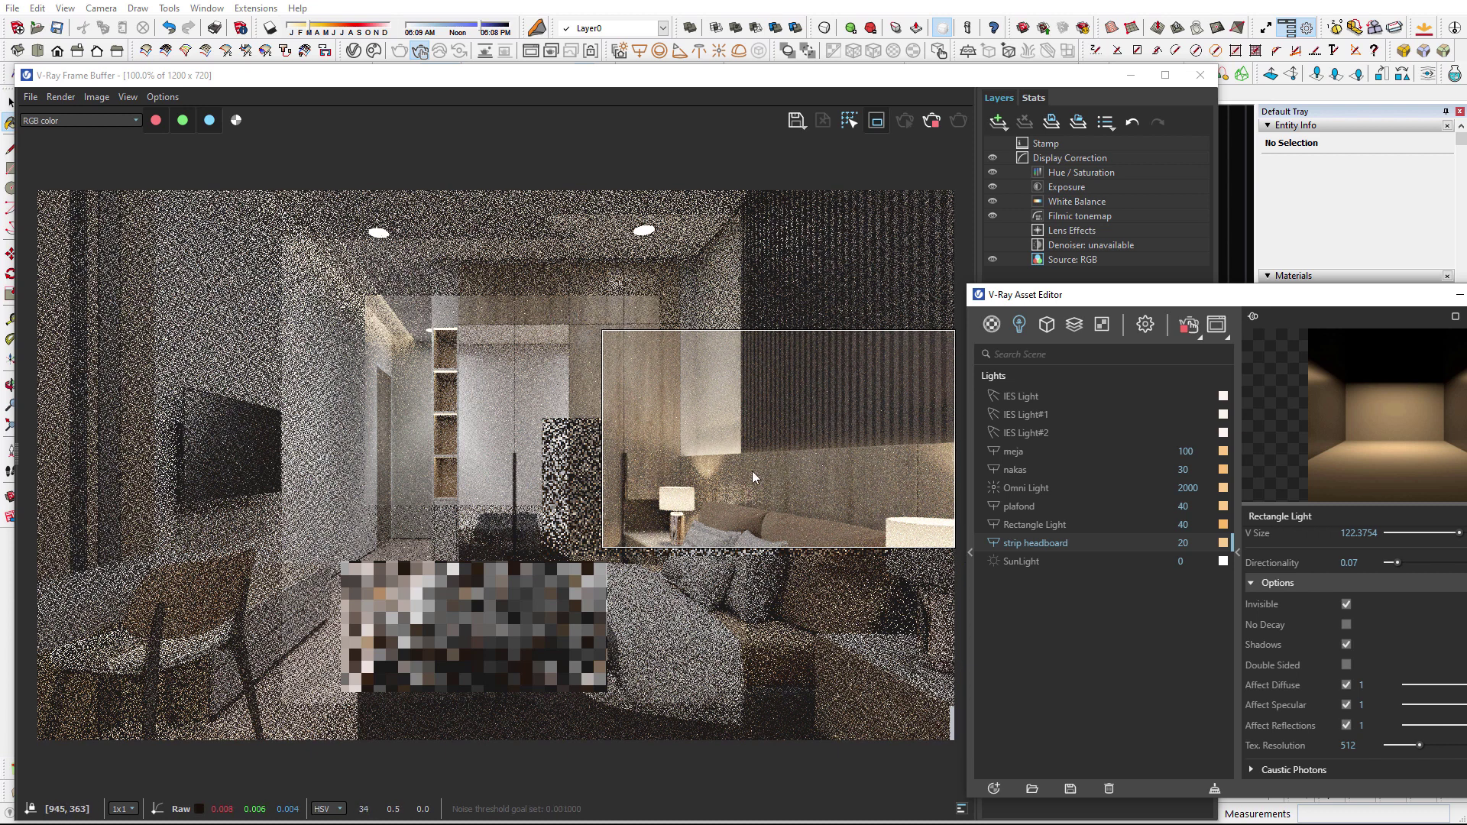
pyautogui.click(877, 123)
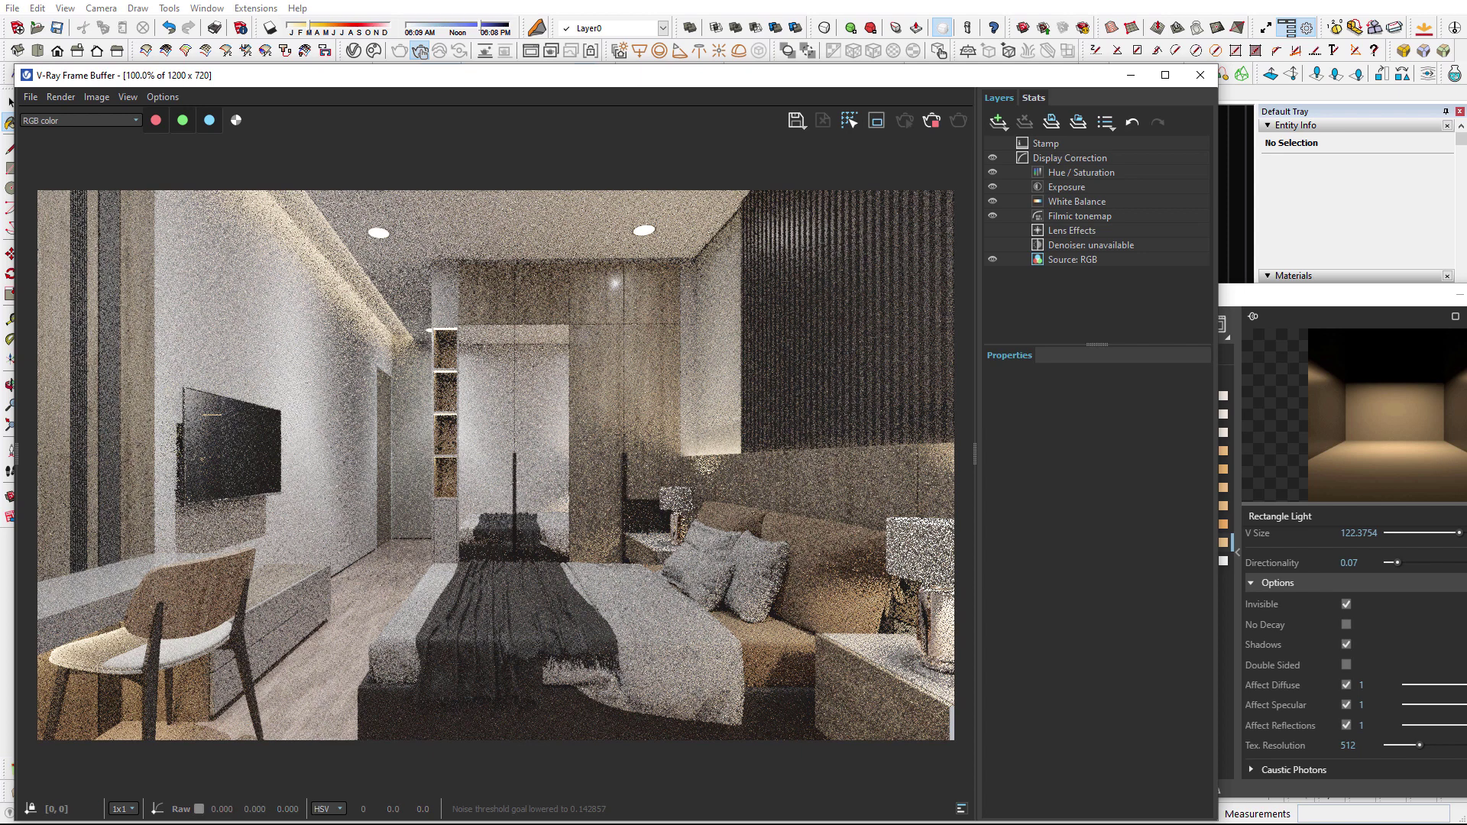
pyautogui.click(934, 126)
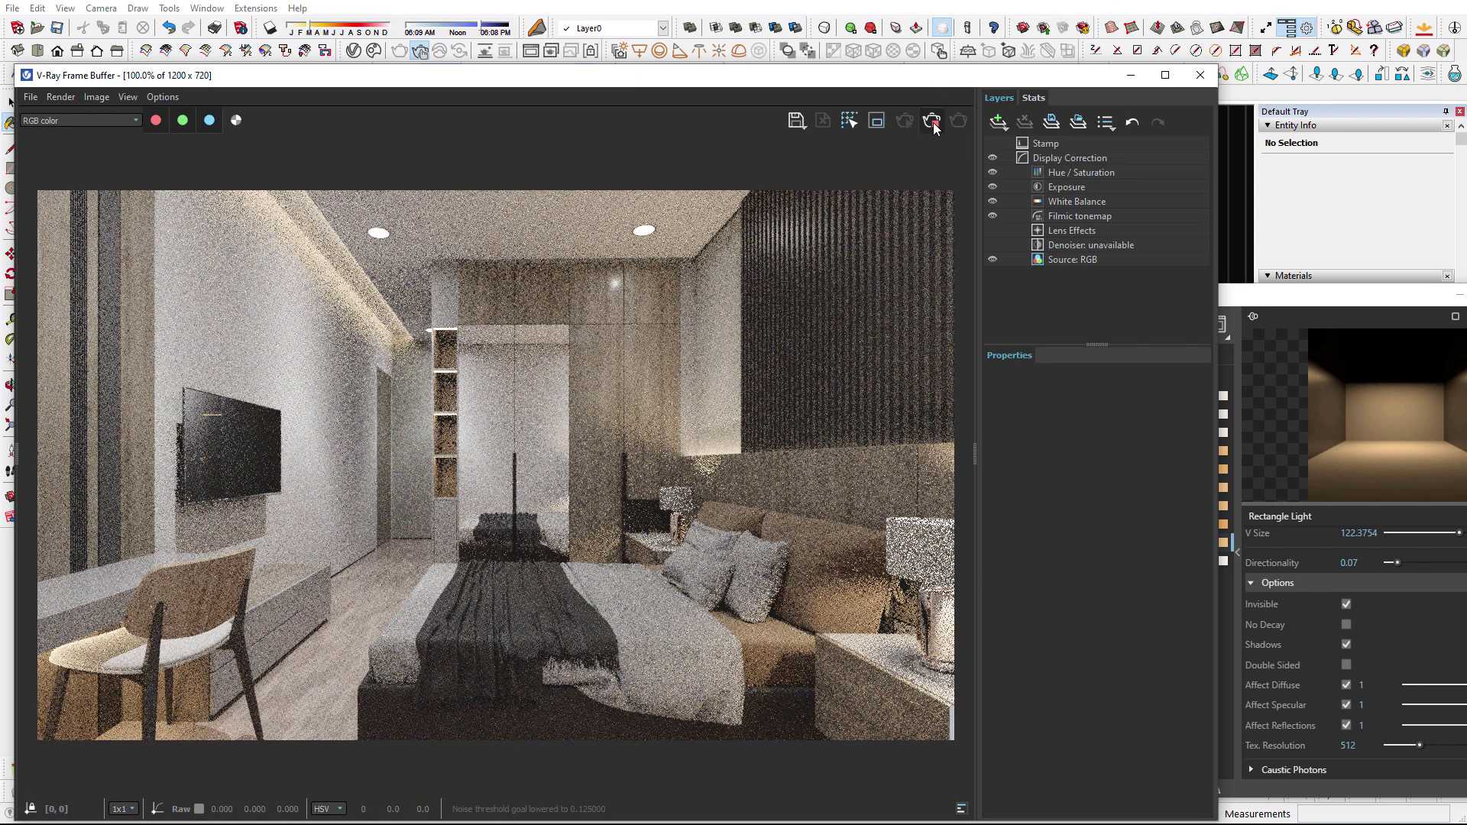
# Close the frame buffer and expand the Render, Camera and 1500 × 900 Render Output settings.
pyautogui.click(1202, 76)
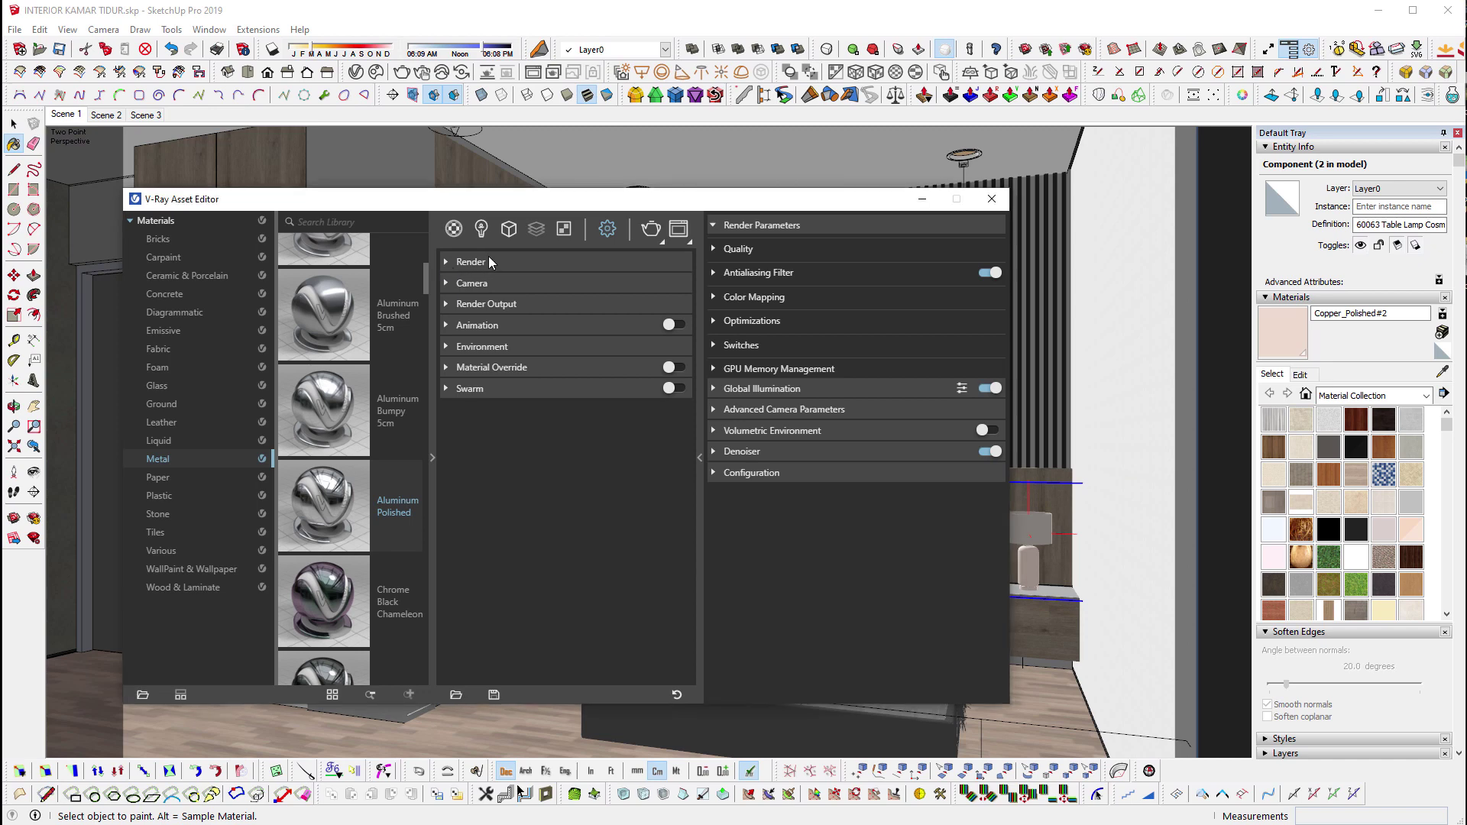
pyautogui.click(488, 260)
pyautogui.click(689, 282)
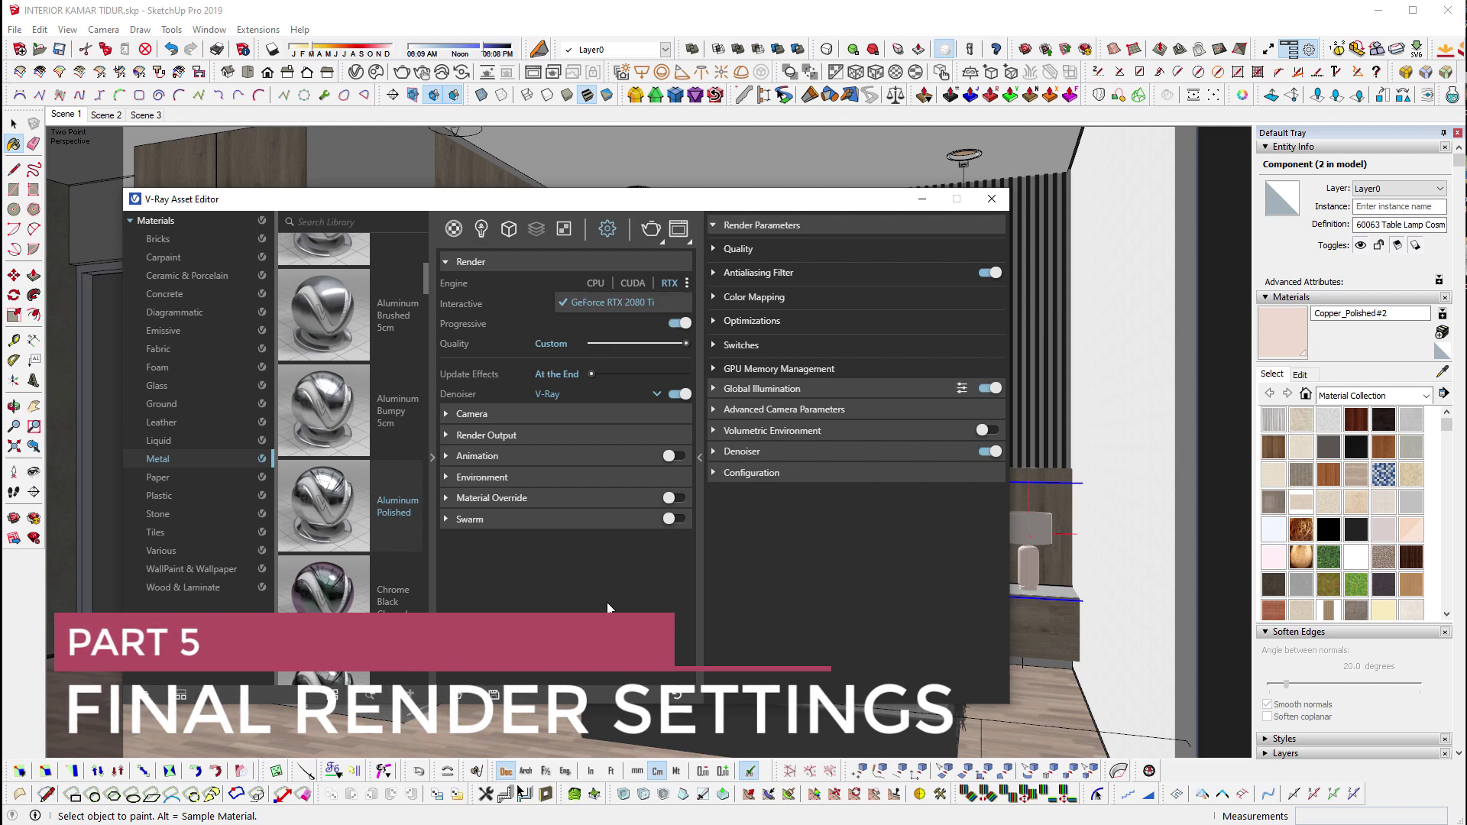
pyautogui.click(646, 304)
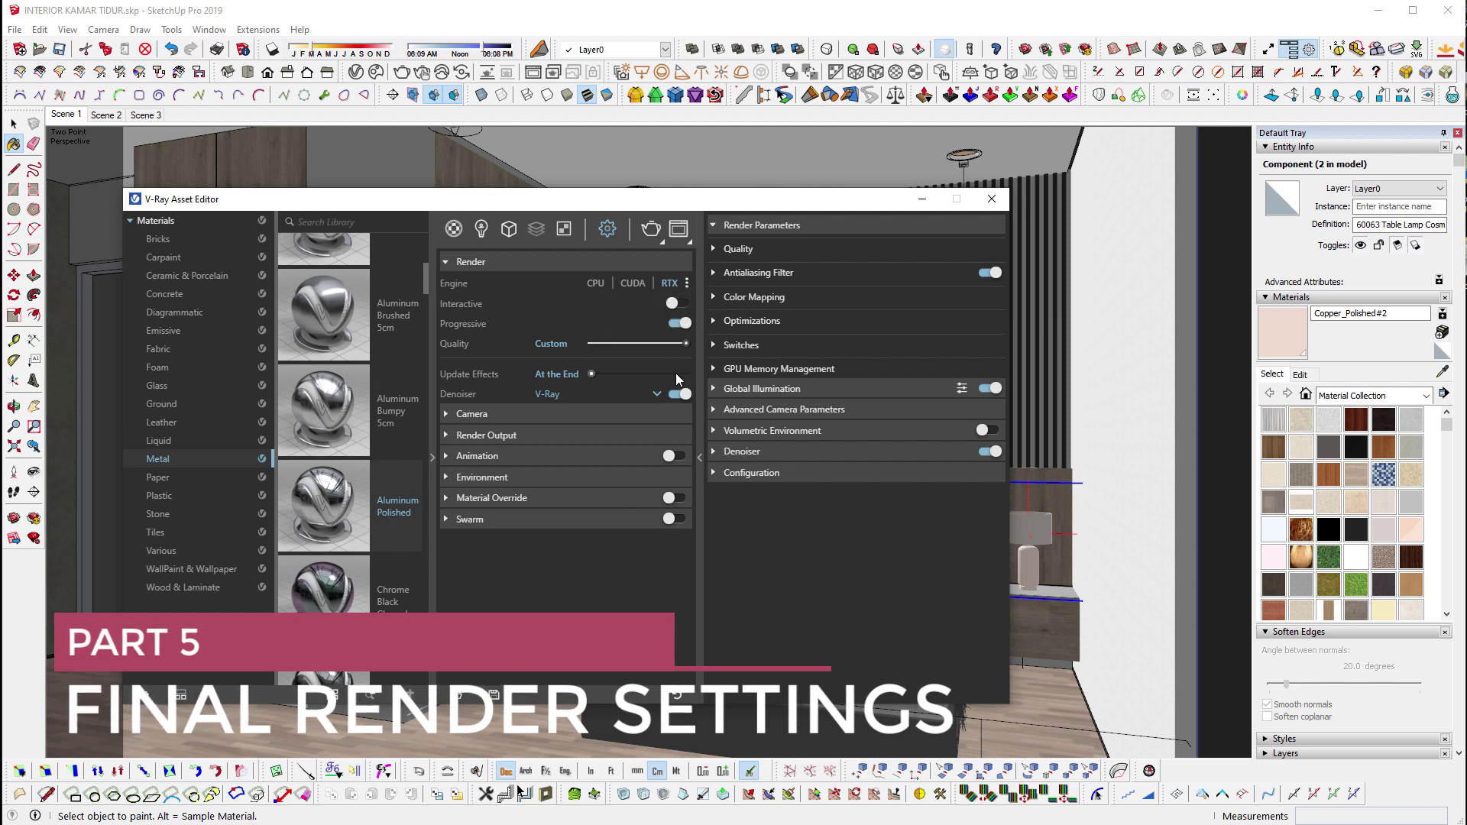
pyautogui.click(501, 414)
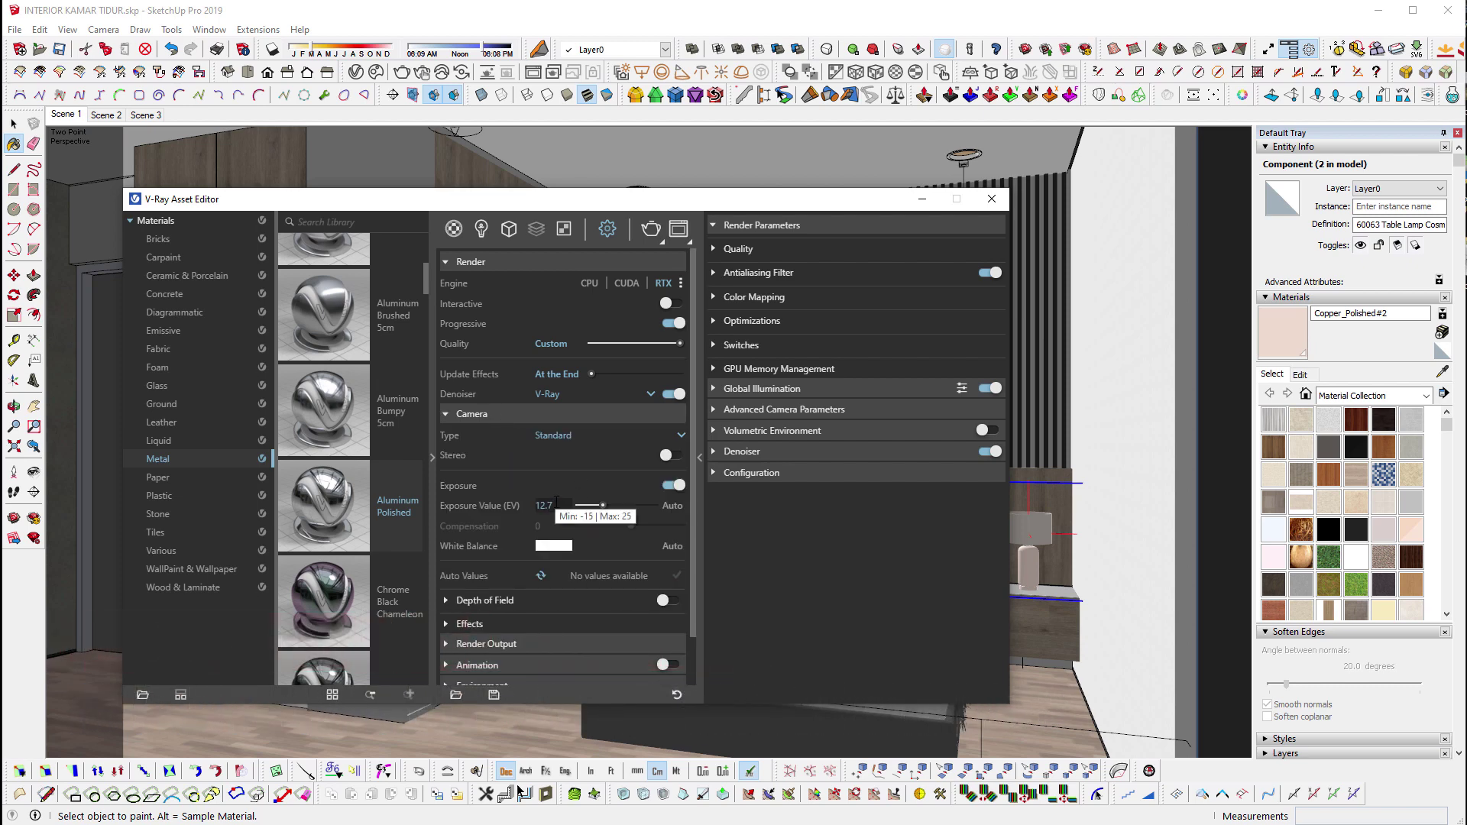
pyautogui.scroll(-2, 496, 515)
pyautogui.click(489, 590)
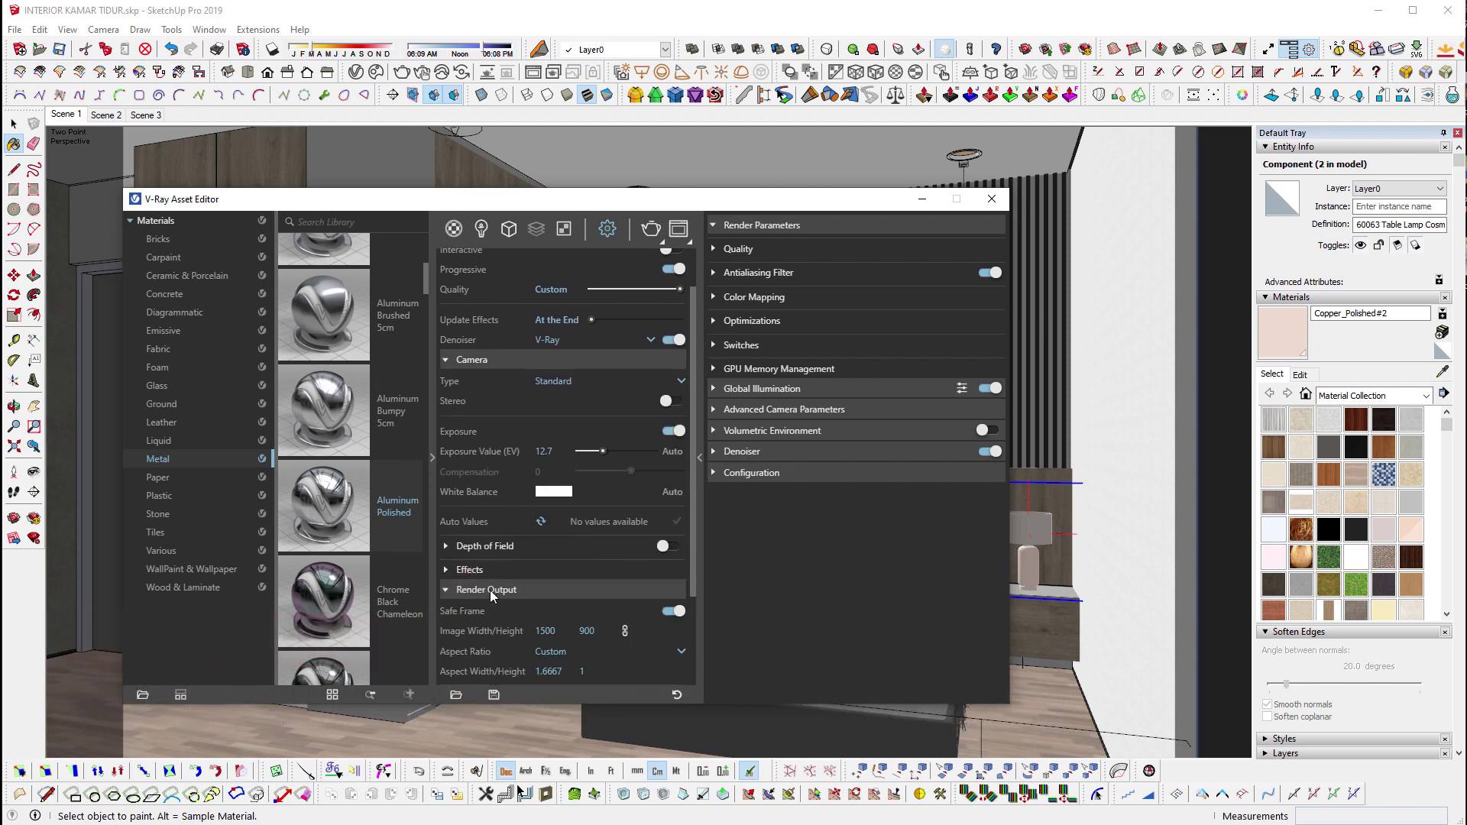
pyautogui.scroll(-3, 567, 512)
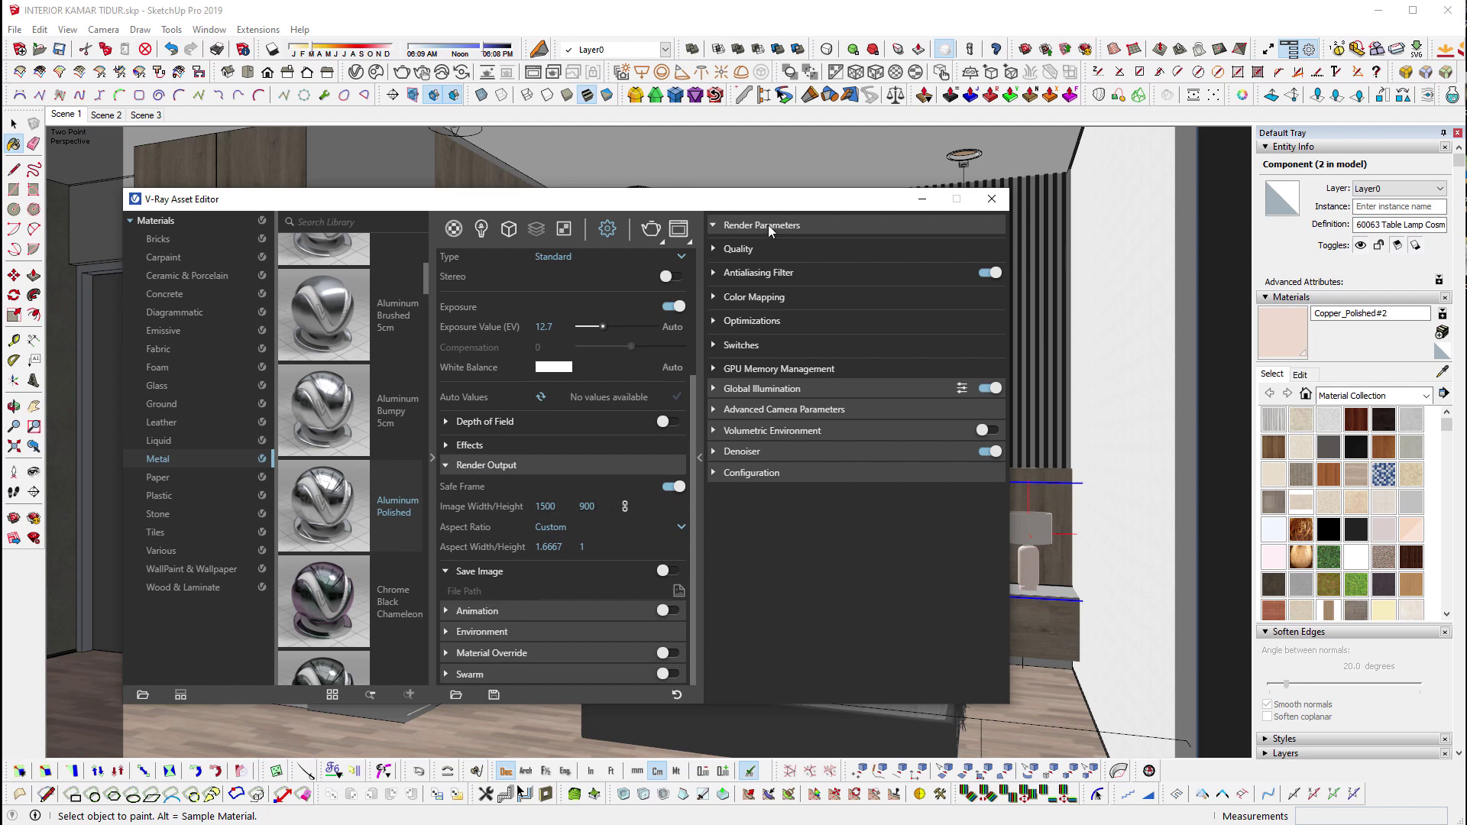
# Review Noise Limit, Max Subdivs, antialiasing filter, Color Mapping and Optimizations settings.
pyautogui.click(769, 250)
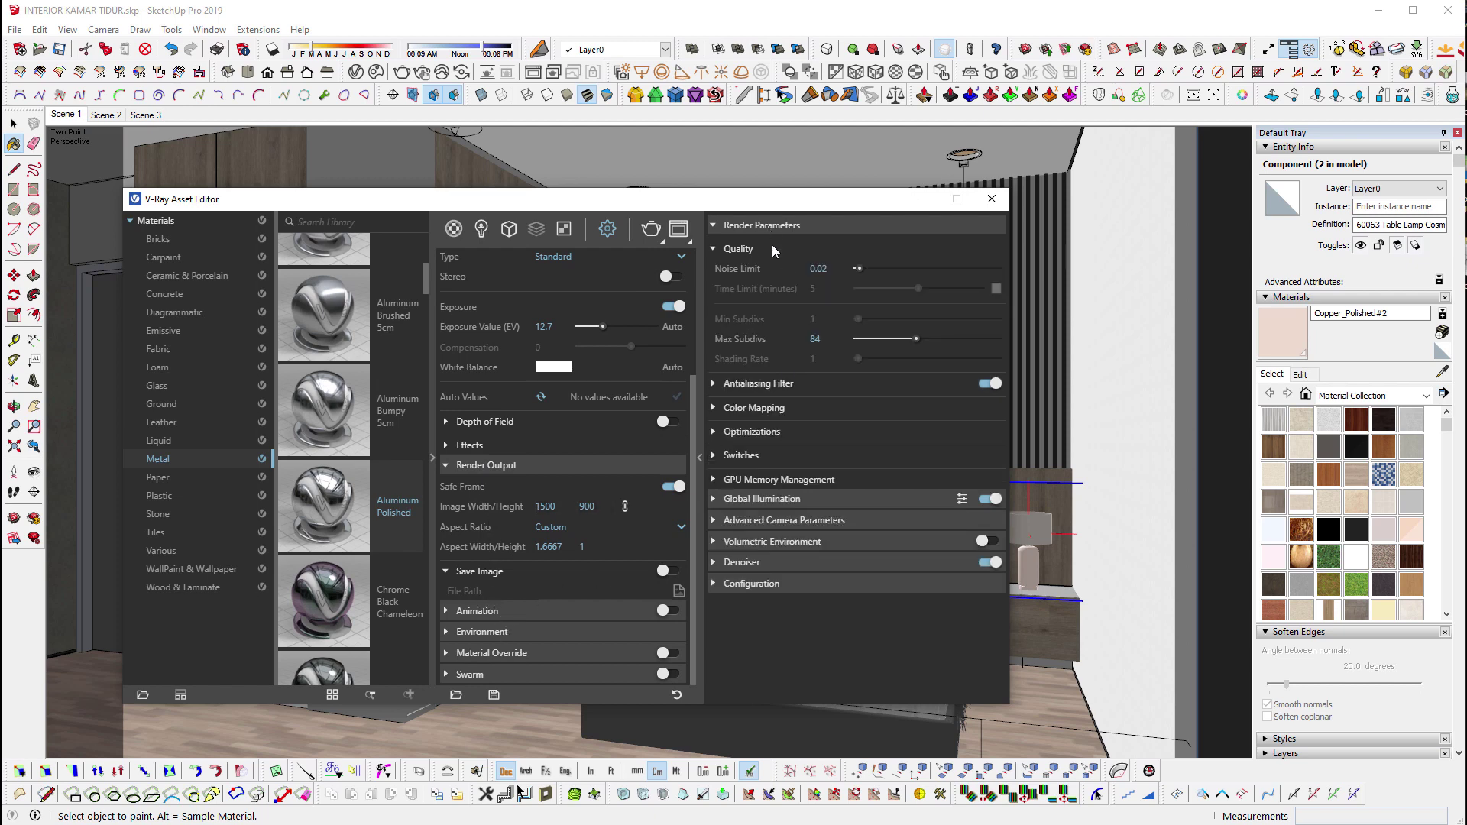
pyautogui.click(837, 268)
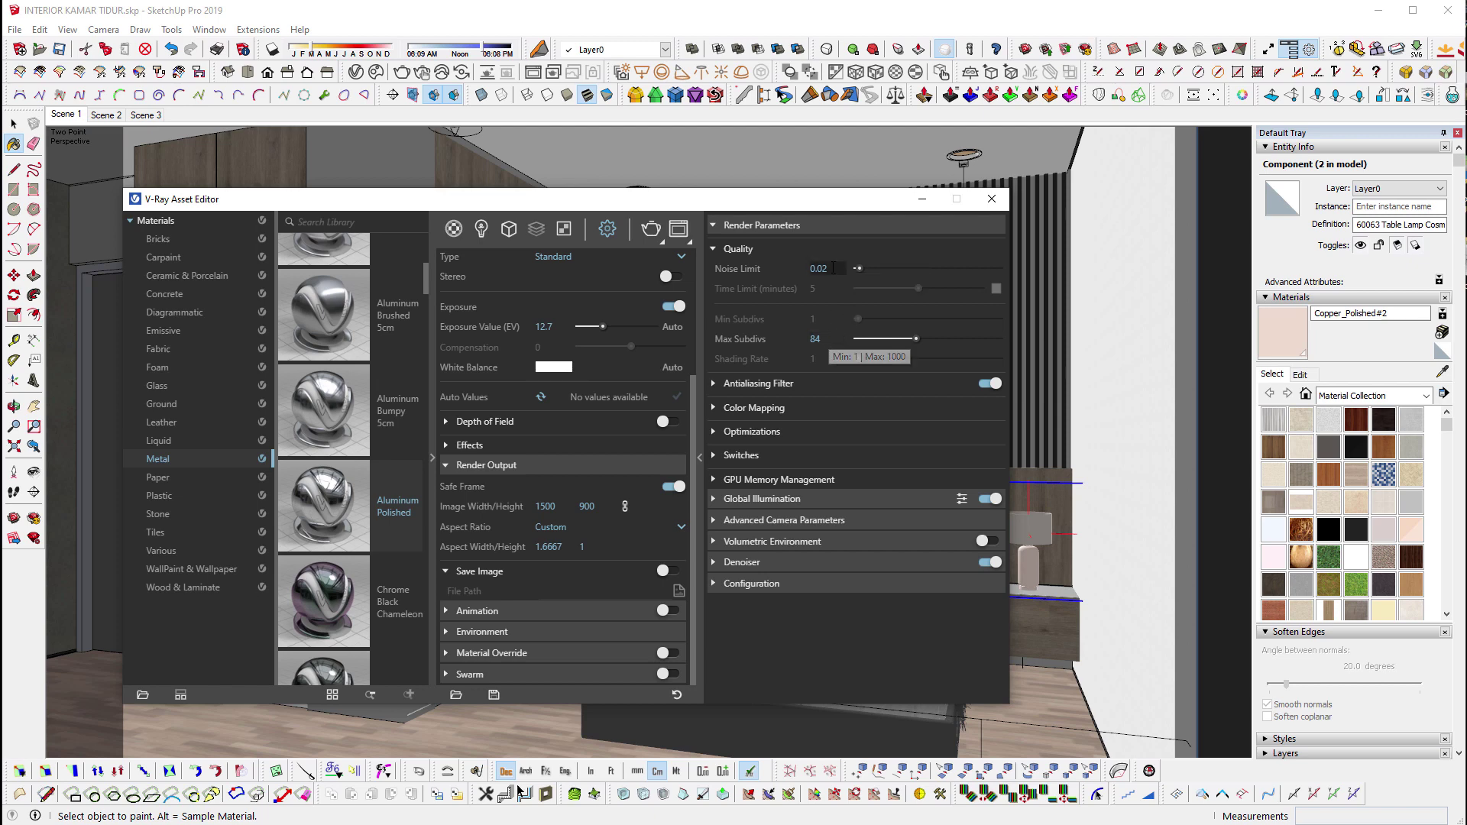
pyautogui.click(841, 338)
pyautogui.click(749, 389)
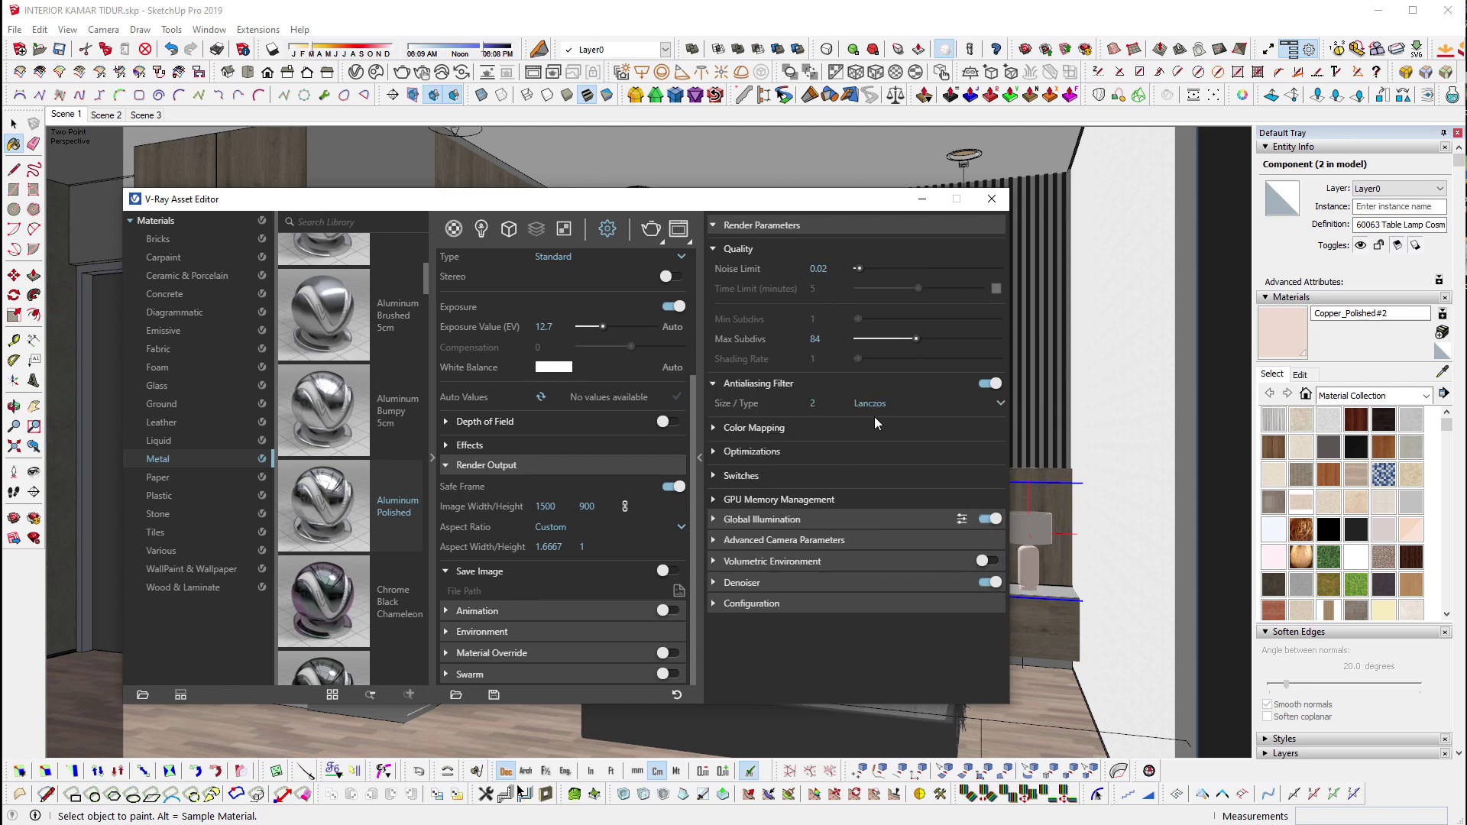
pyautogui.click(821, 404)
pyautogui.click(741, 429)
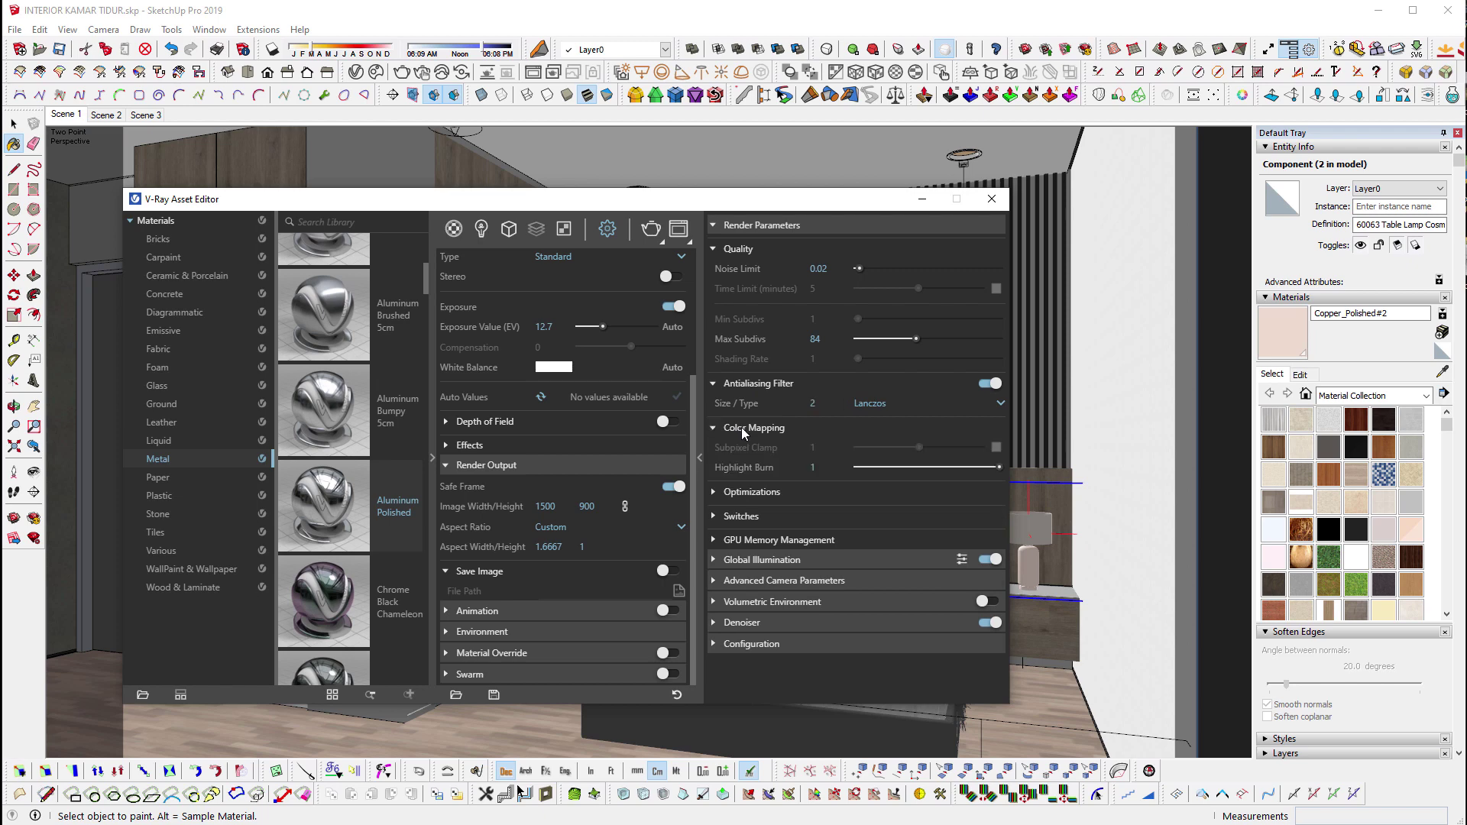
pyautogui.click(777, 494)
# Expand the Switches, GPU Memory Management, Global Illumination and Light Cache rollouts.
pyautogui.scroll(-1, 777, 486)
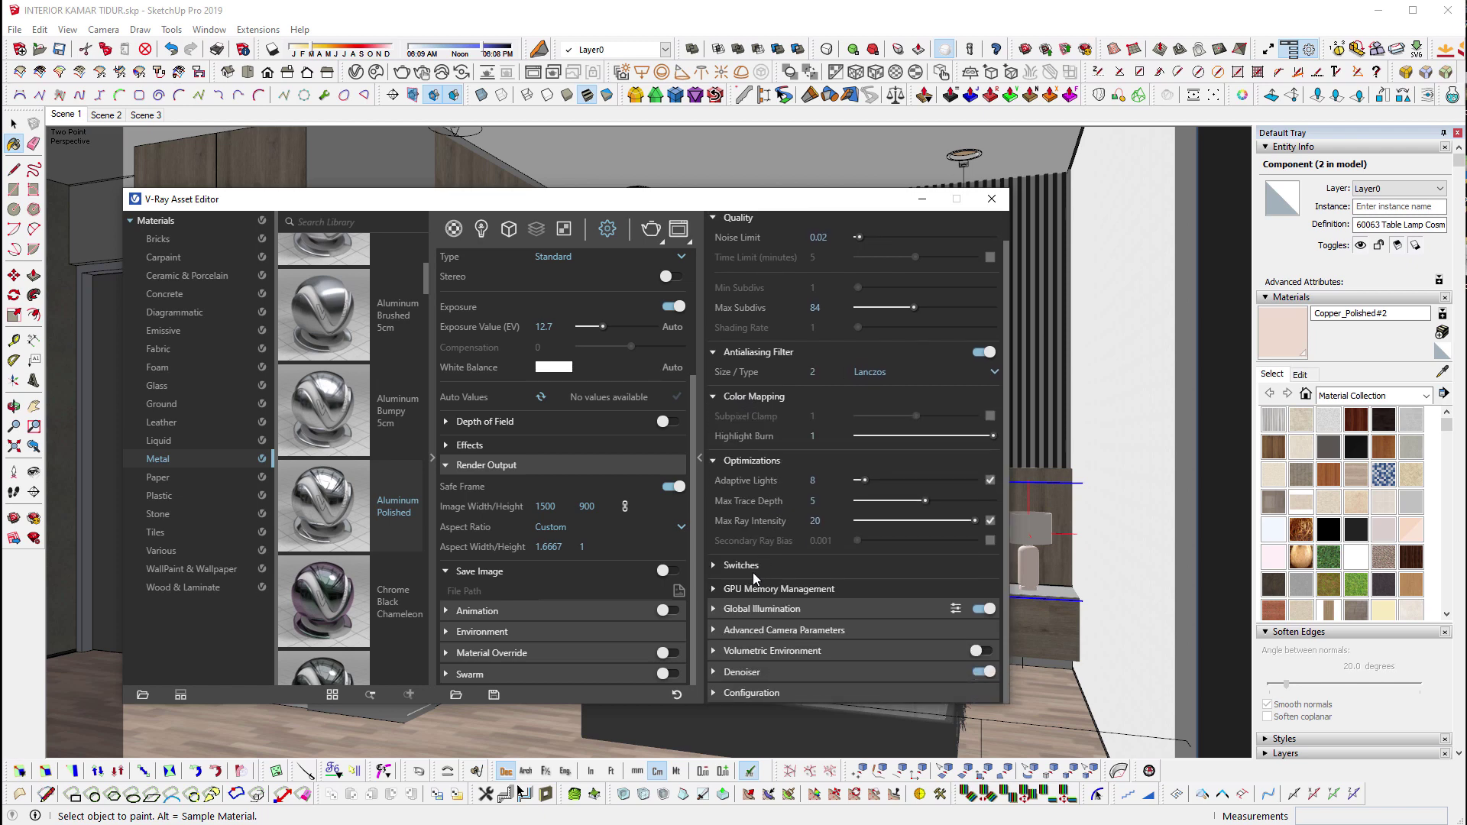
pyautogui.click(750, 570)
pyautogui.scroll(-2, 760, 539)
pyautogui.click(763, 590)
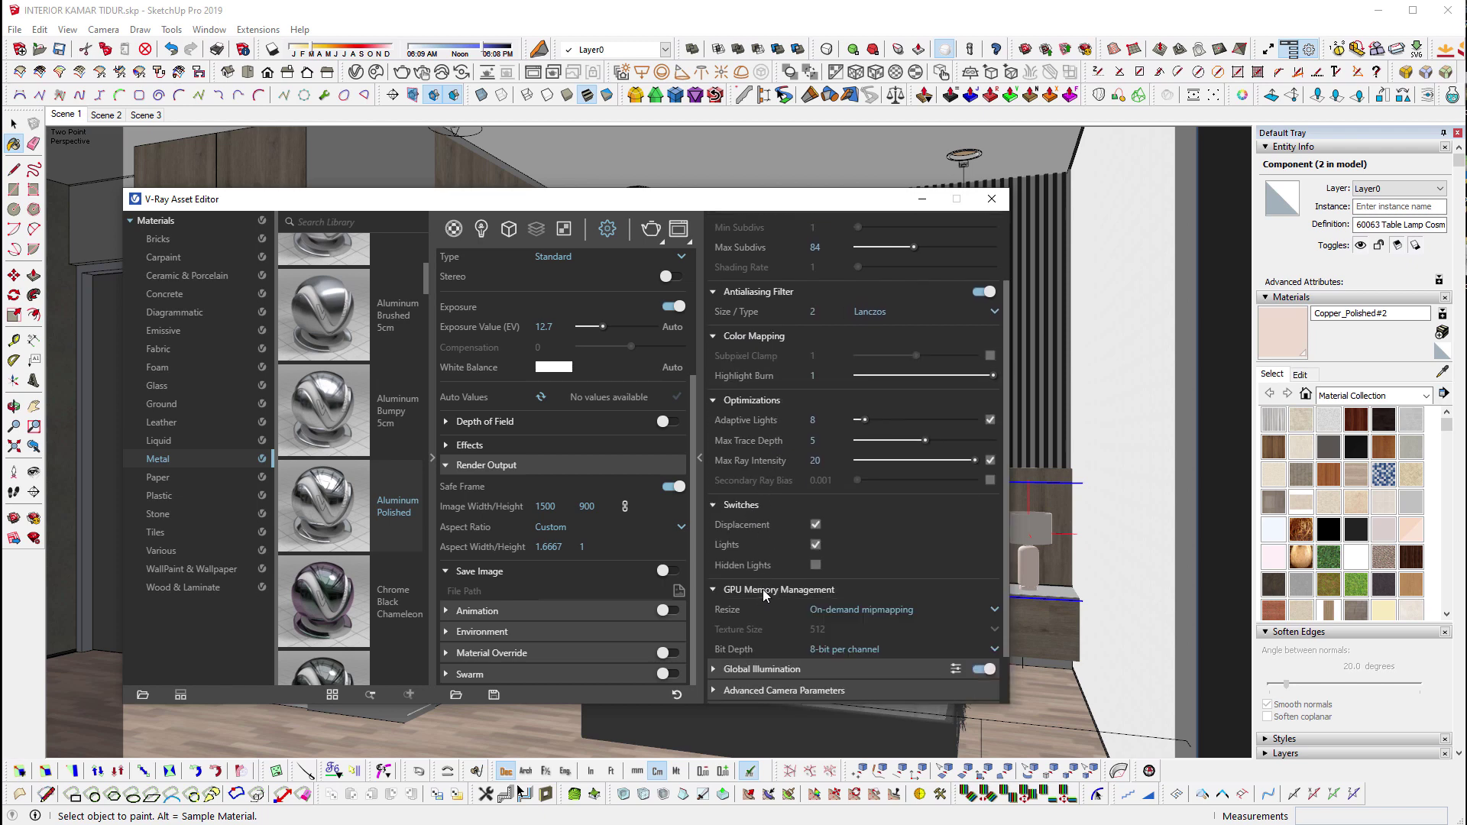
pyautogui.scroll(-2, 763, 589)
pyautogui.click(762, 609)
pyautogui.scroll(-2, 764, 607)
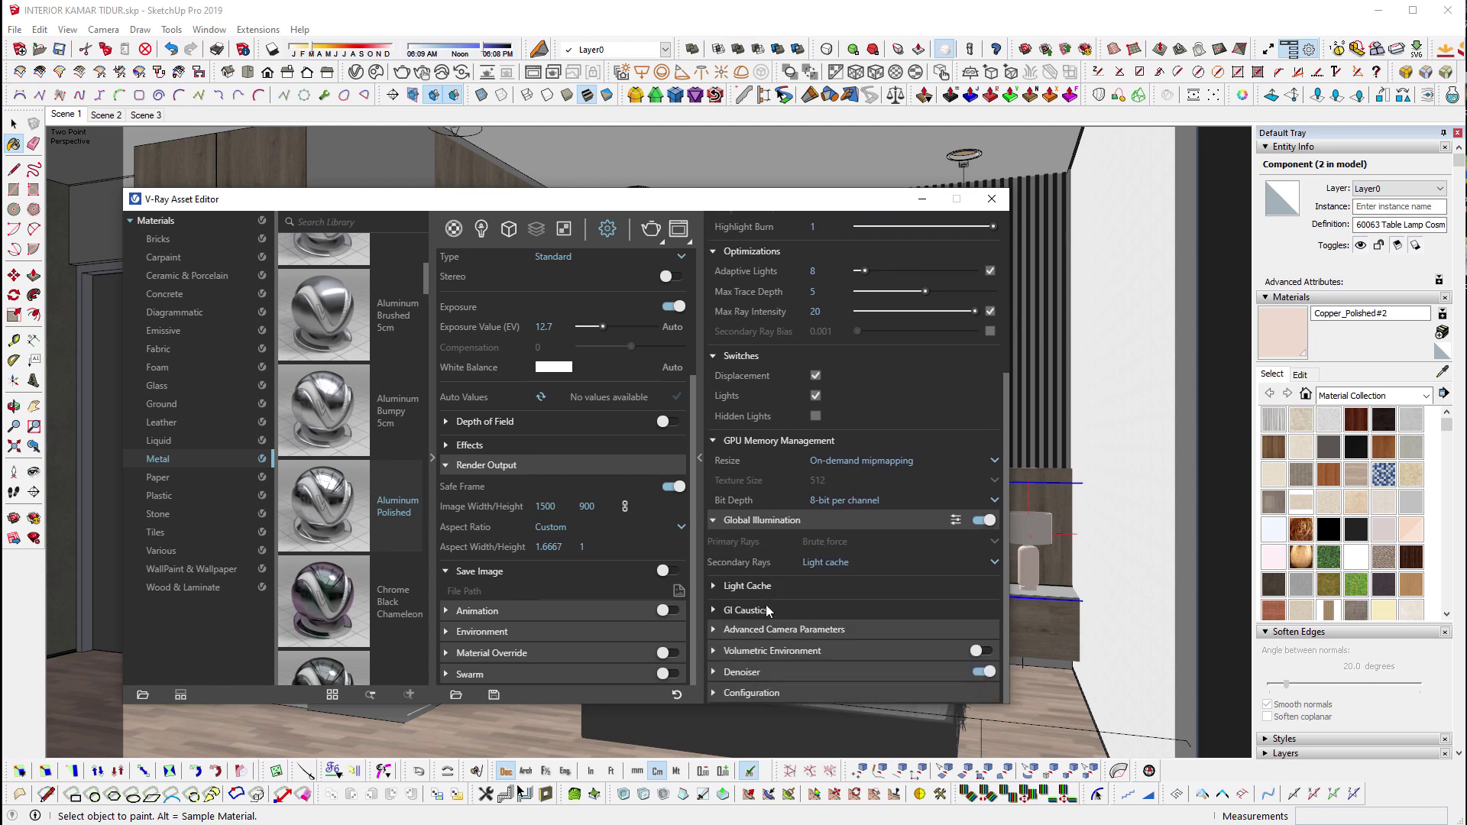
pyautogui.click(766, 604)
pyautogui.scroll(-5, 813, 605)
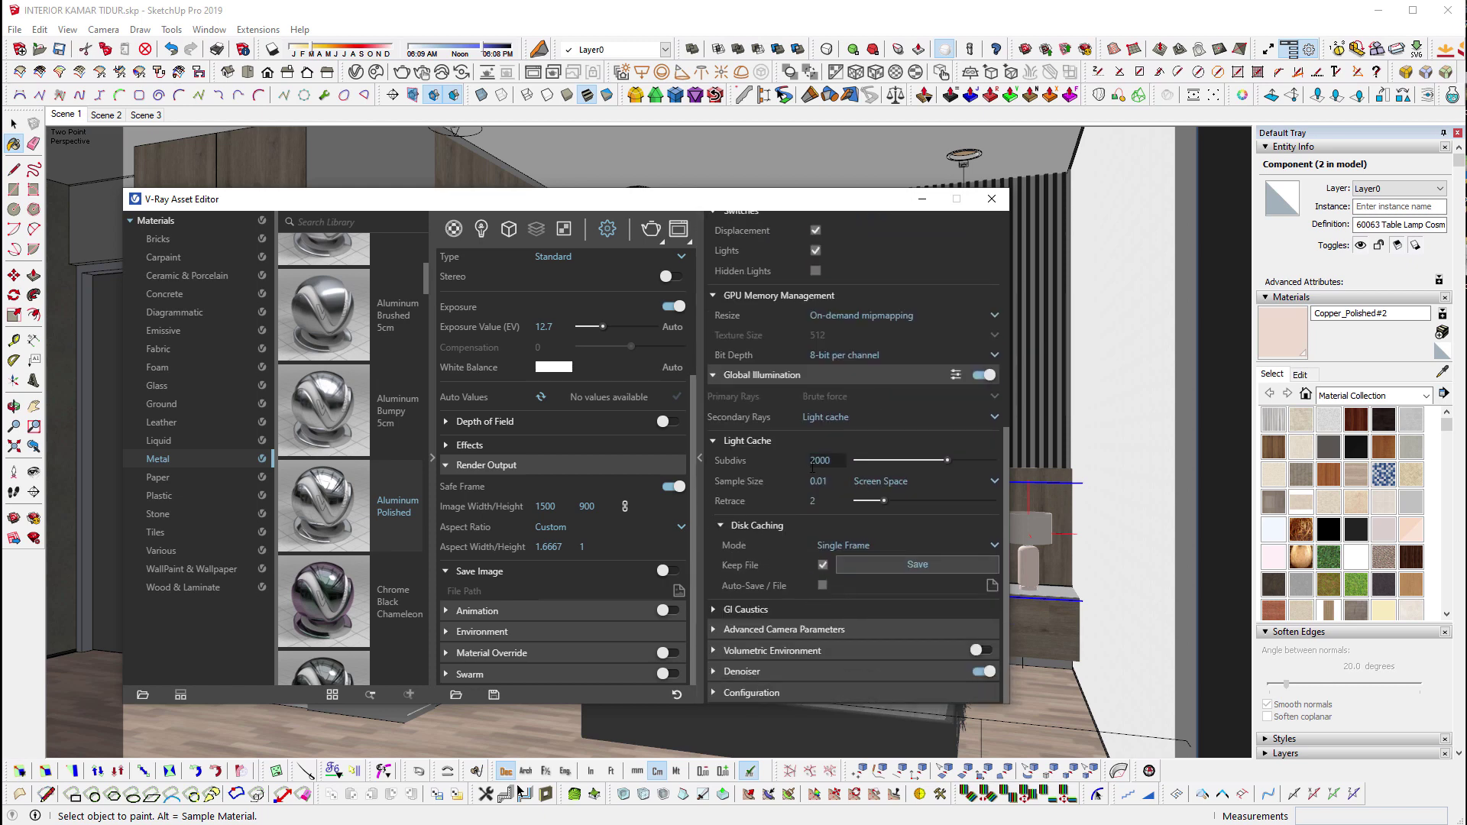
# Expand Advanced Camera Parameters, Volumetric Environment and the Denoiser, showing V-Ray Denoiser on Mild.
pyautogui.click(760, 629)
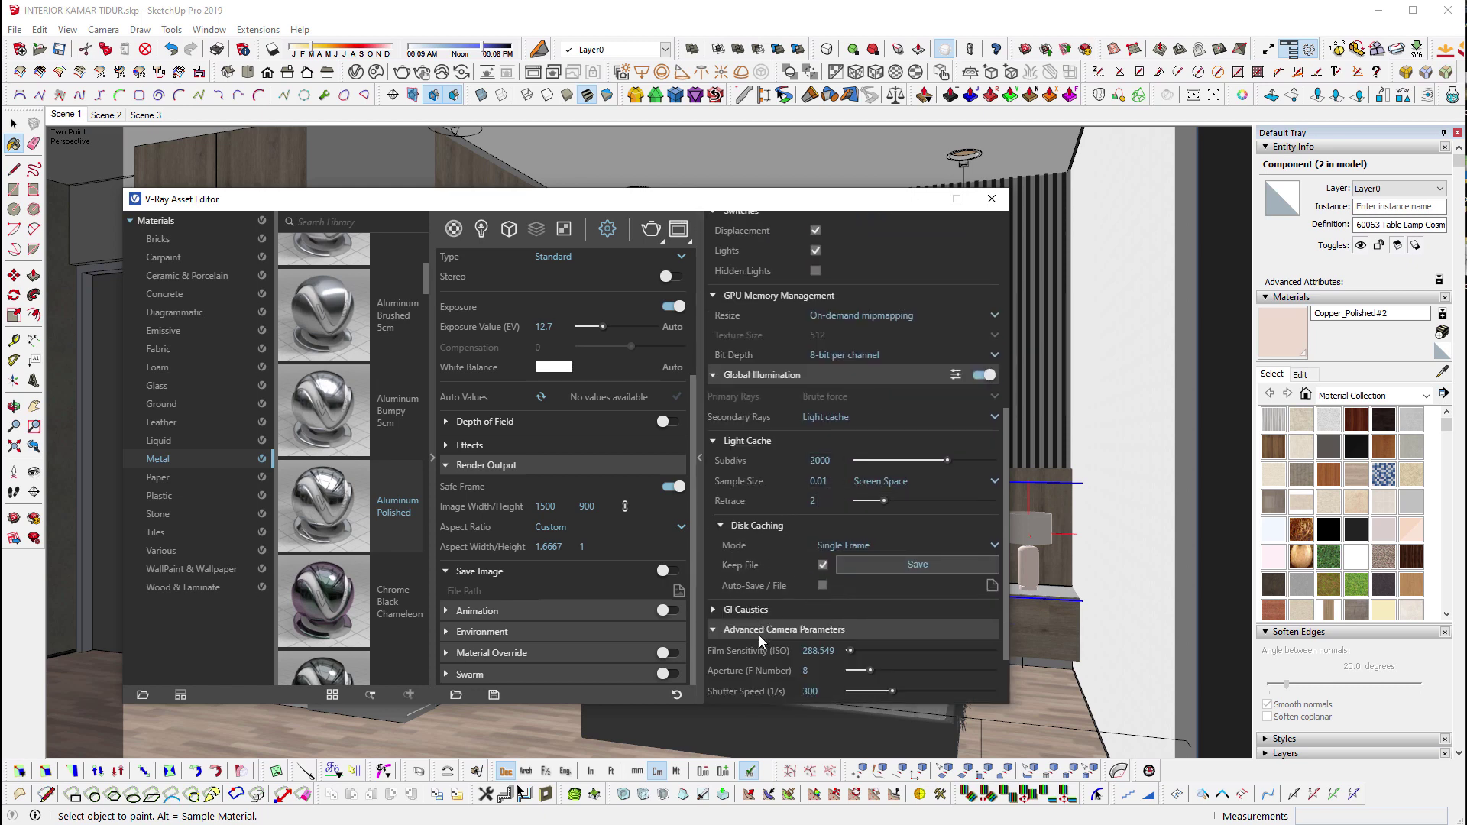
pyautogui.scroll(-3, 759, 635)
pyautogui.click(763, 650)
pyautogui.scroll(-1, 761, 657)
pyautogui.click(760, 670)
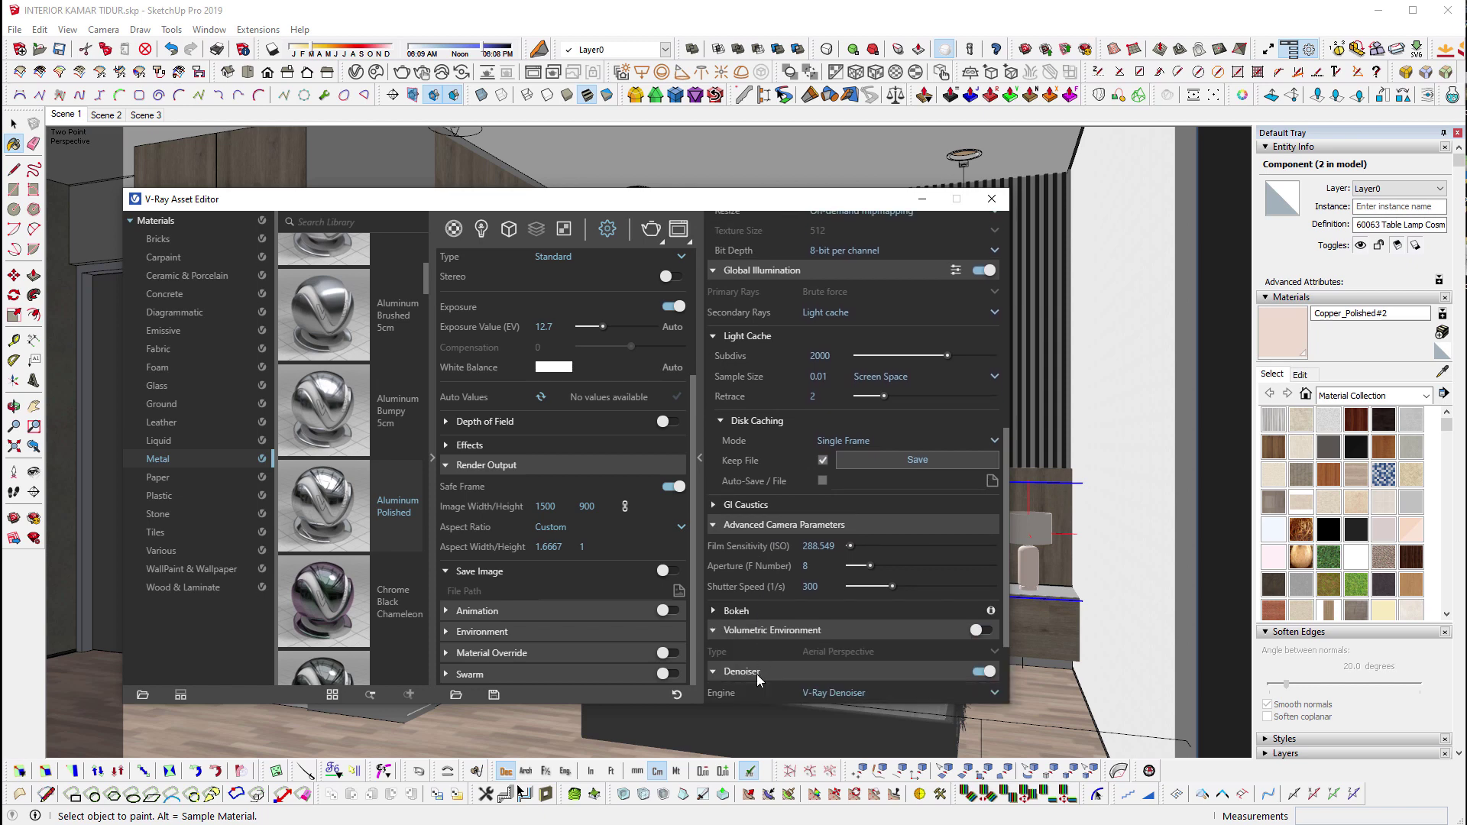
pyautogui.scroll(-3, 757, 676)
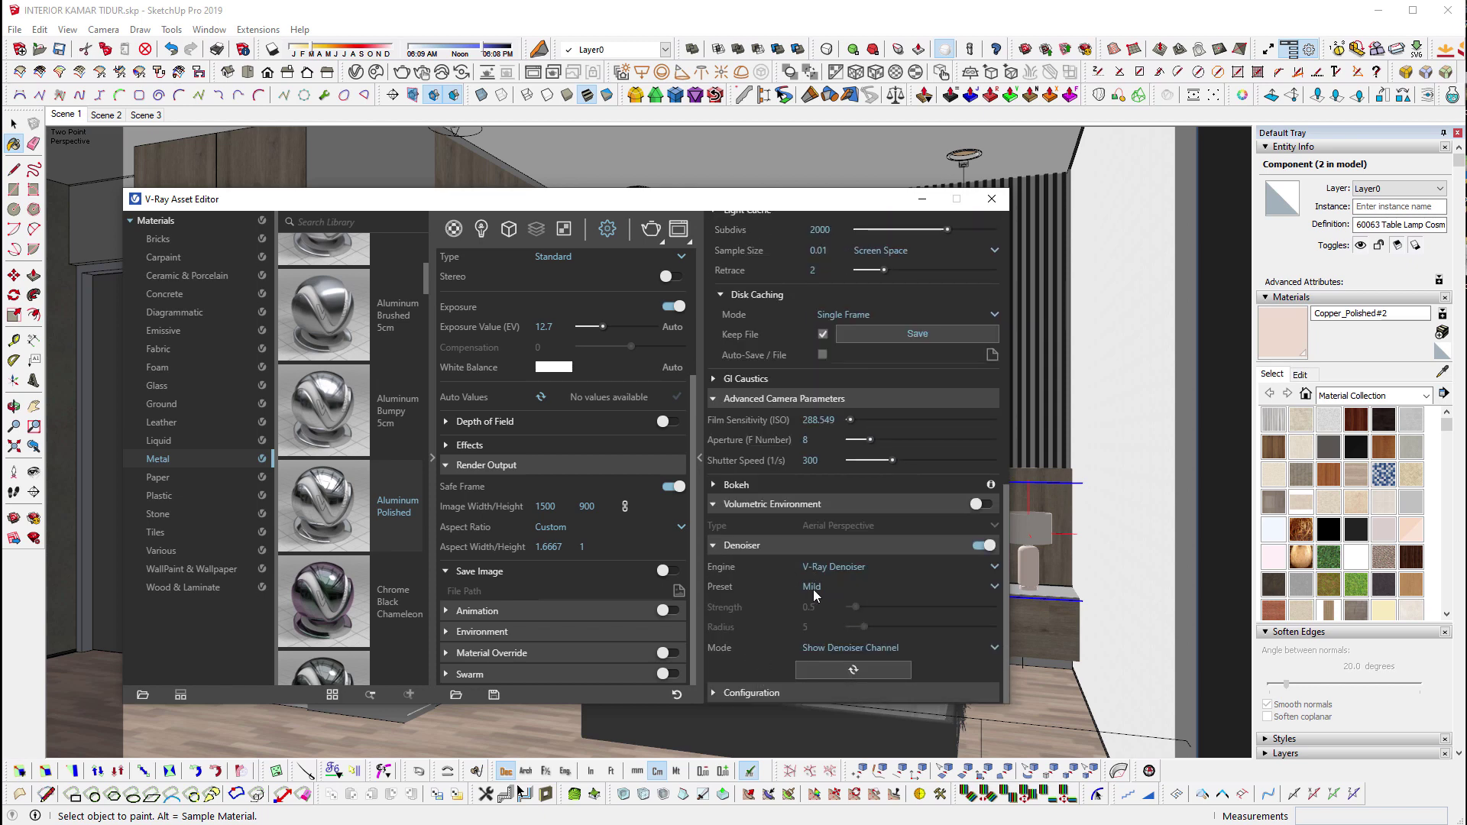
# Add Render ID, Reflection and Refraction render elements.
pyautogui.click(537, 230)
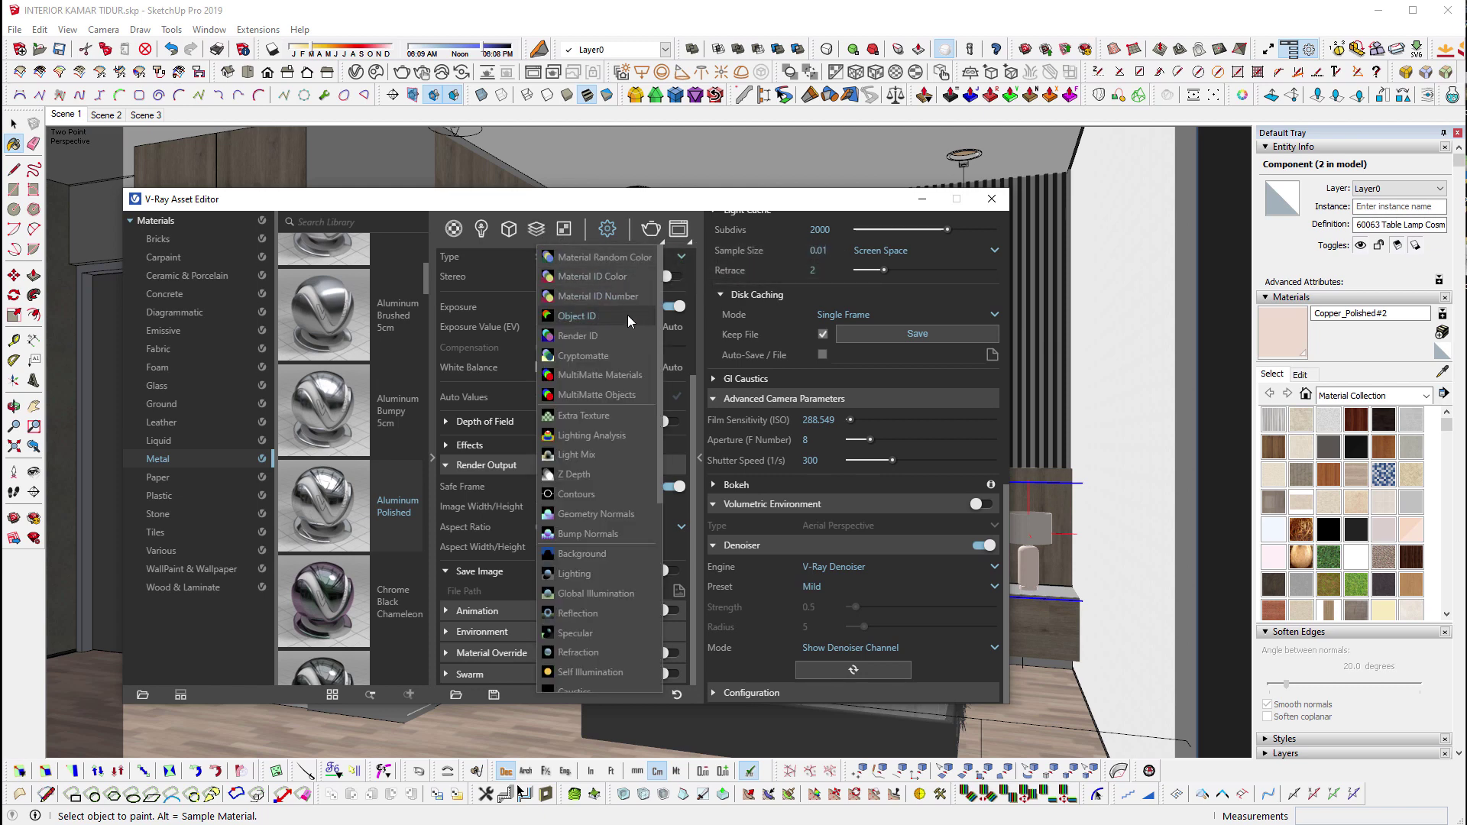
pyautogui.click(625, 337)
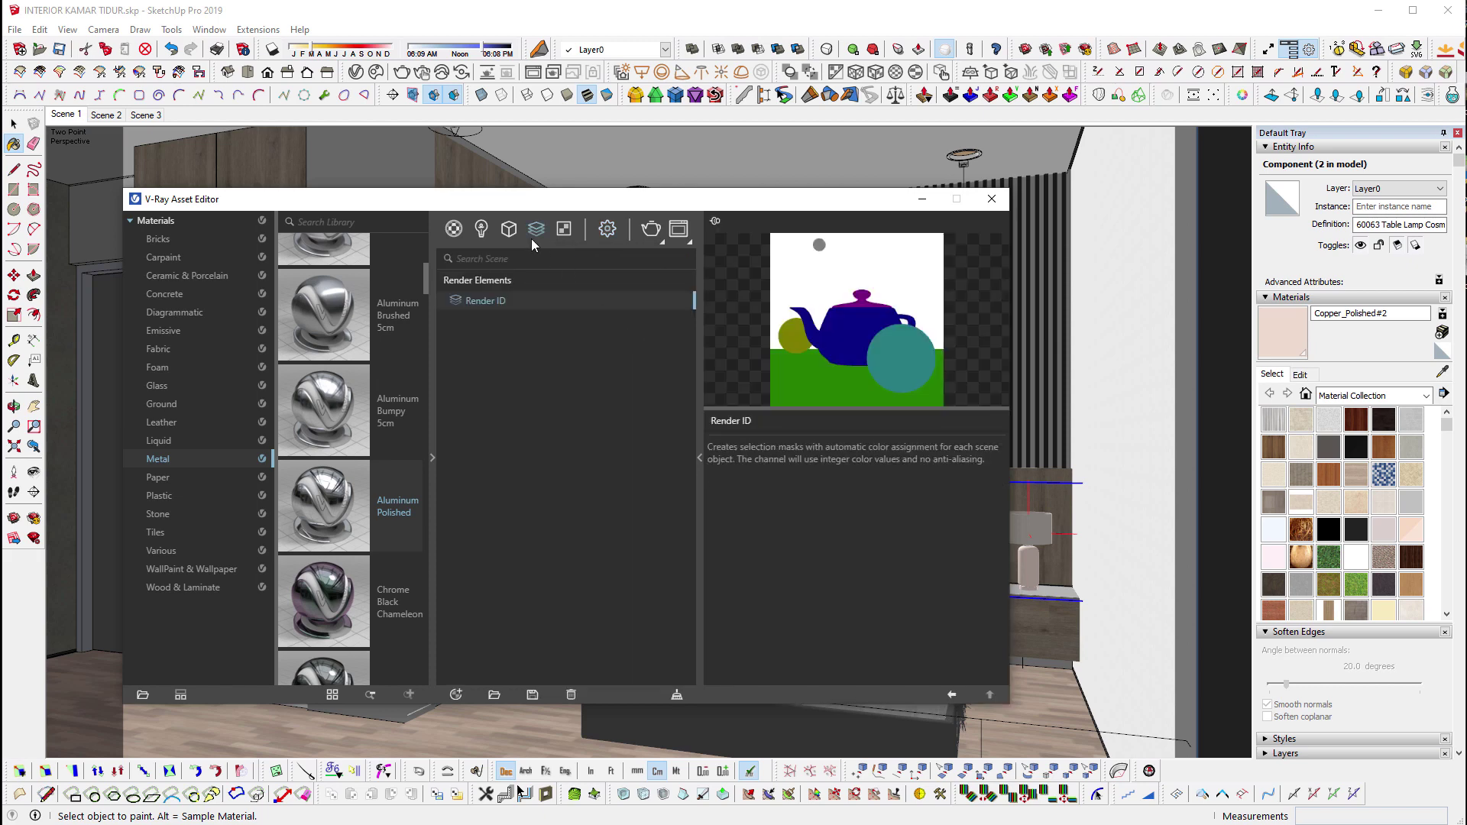
pyautogui.click(454, 695)
pyautogui.moveTo(495, 596)
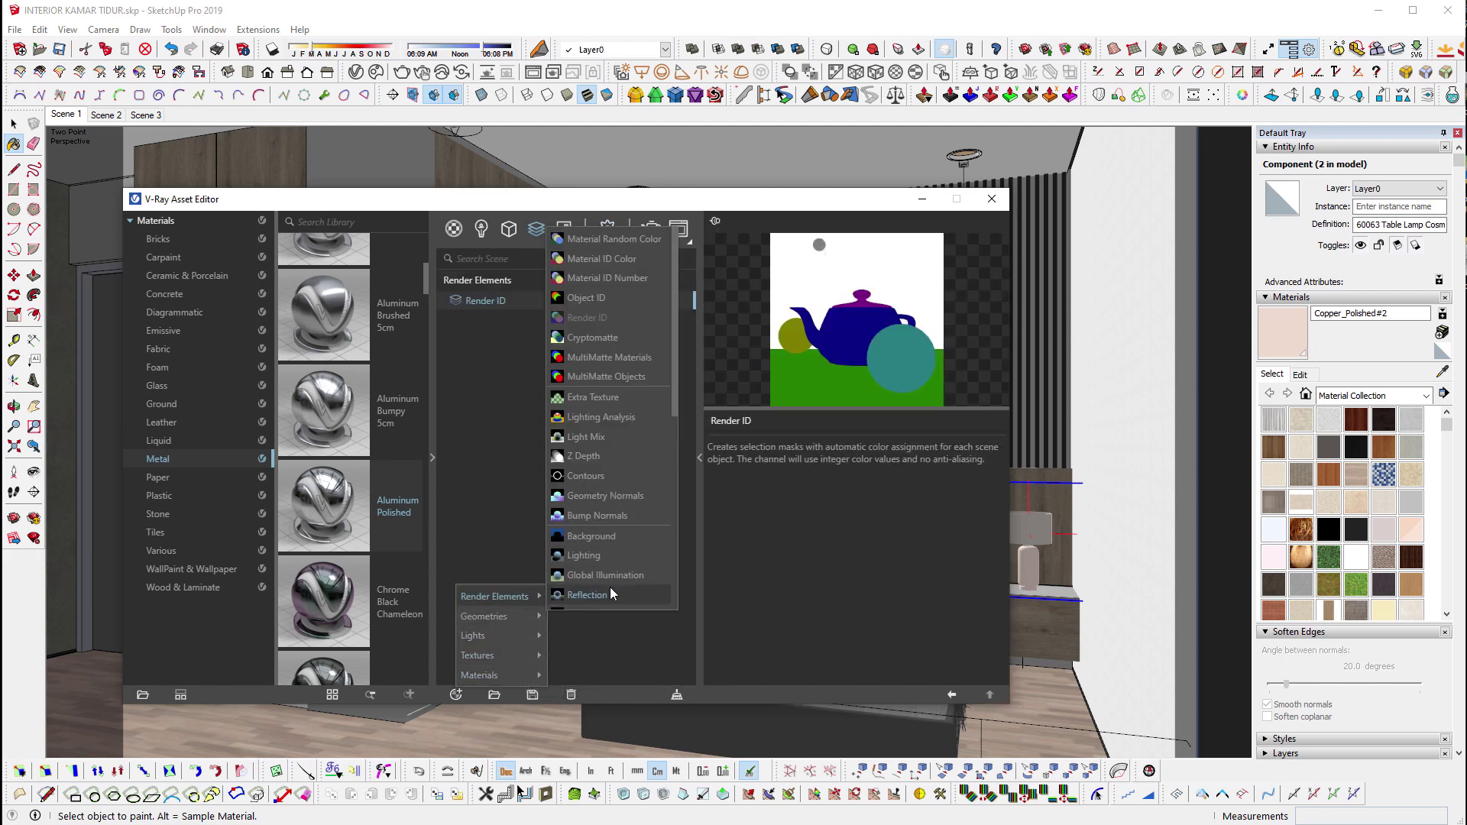
pyautogui.click(631, 596)
pyautogui.click(455, 694)
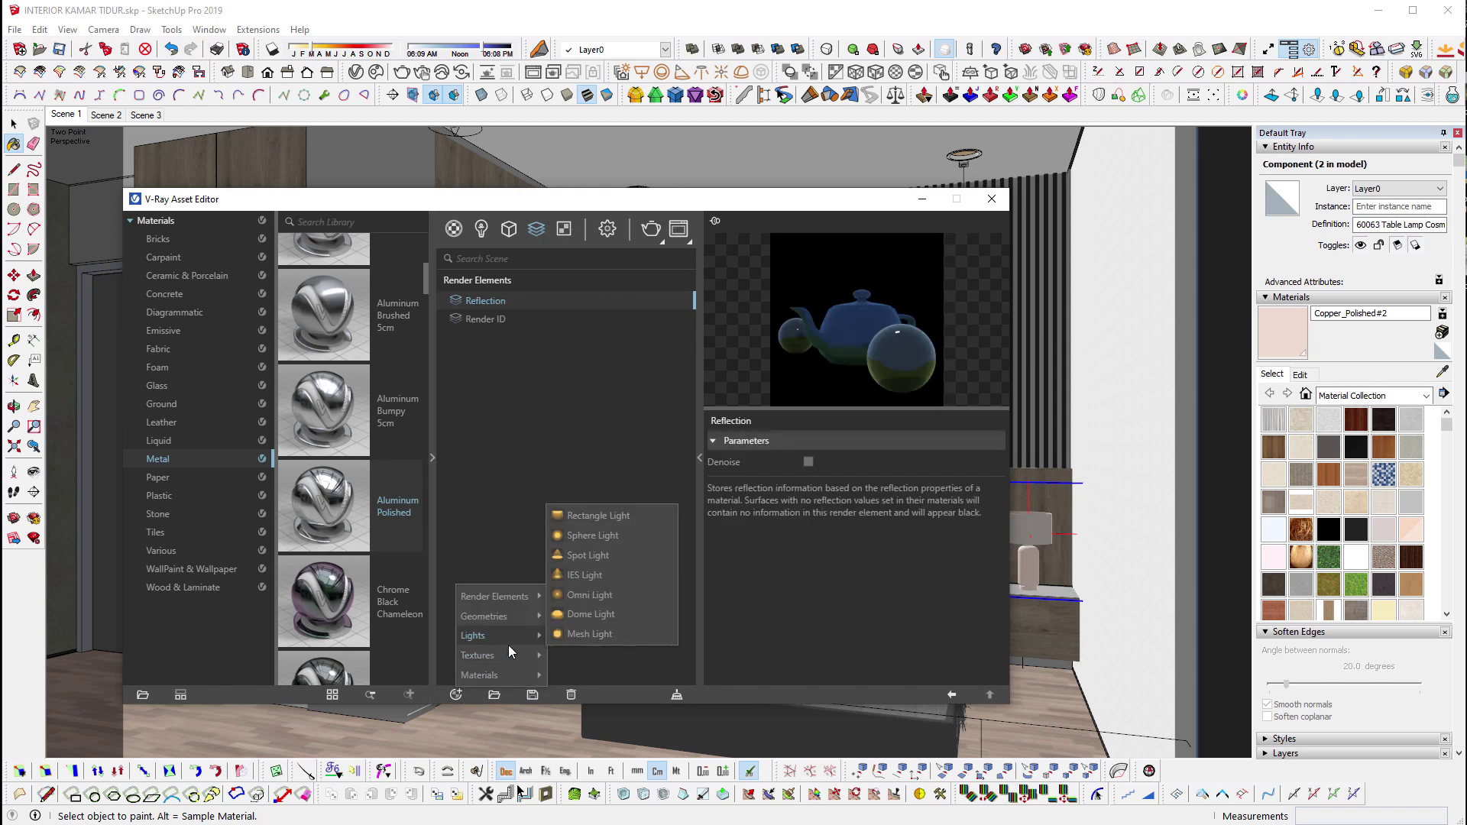
pyautogui.moveTo(493, 635)
pyautogui.moveTo(493, 596)
pyautogui.scroll(-2, 619, 567)
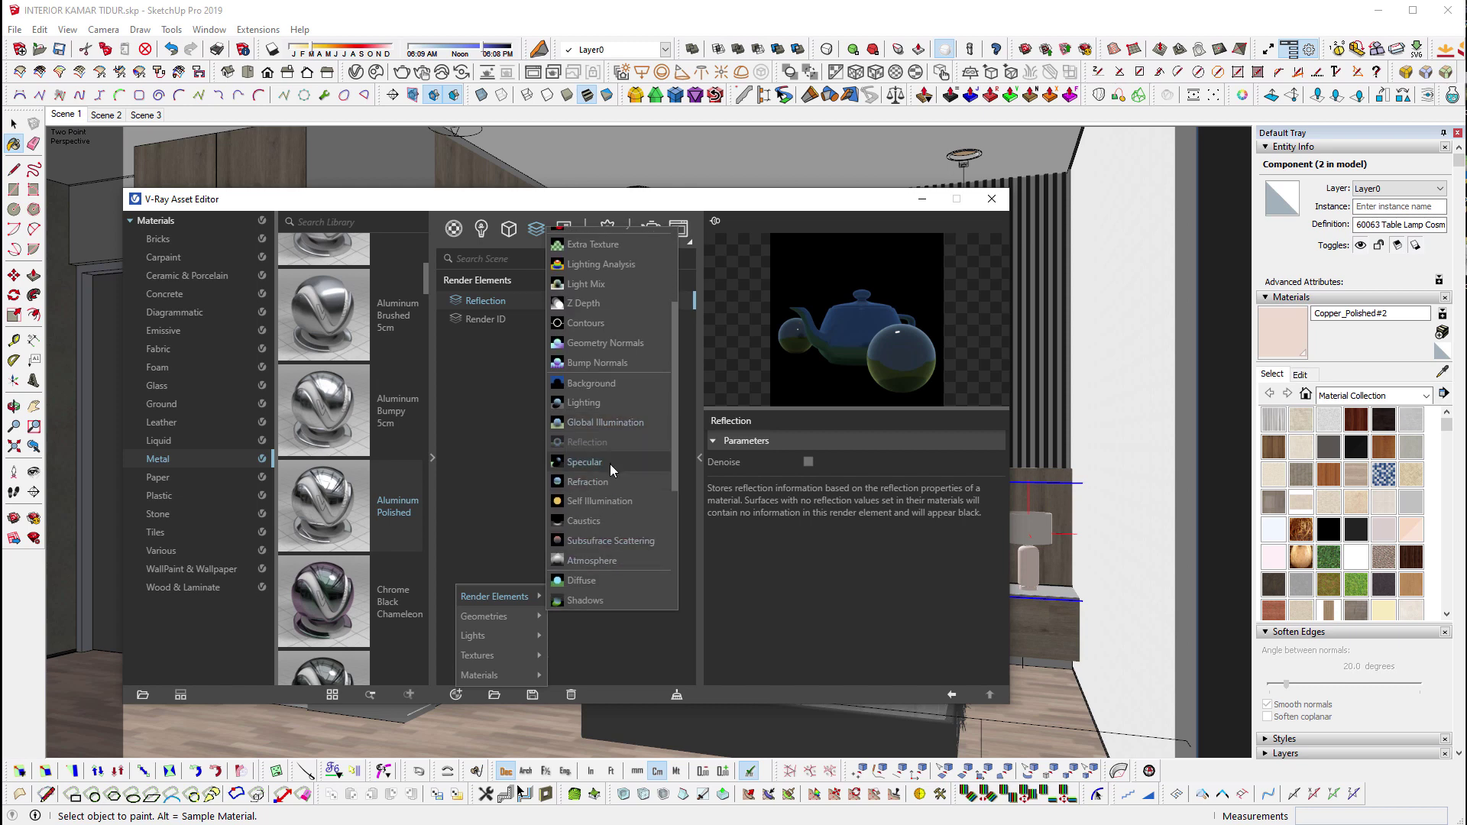
pyautogui.click(611, 484)
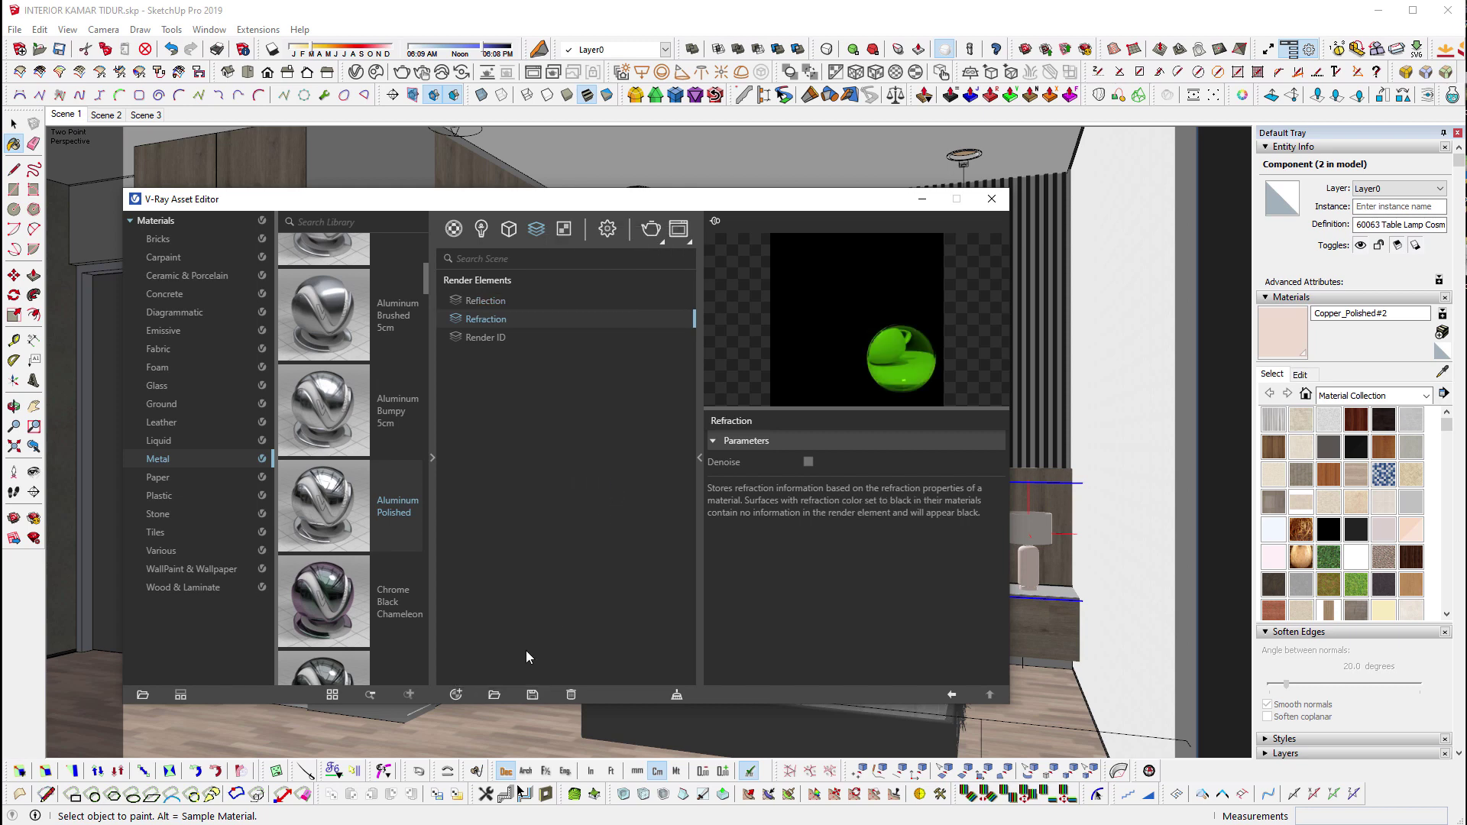
# Add a Cryptomatte render element with its ID Type set to Material Name.
pyautogui.click(457, 690)
pyautogui.scroll(-2, 616, 558)
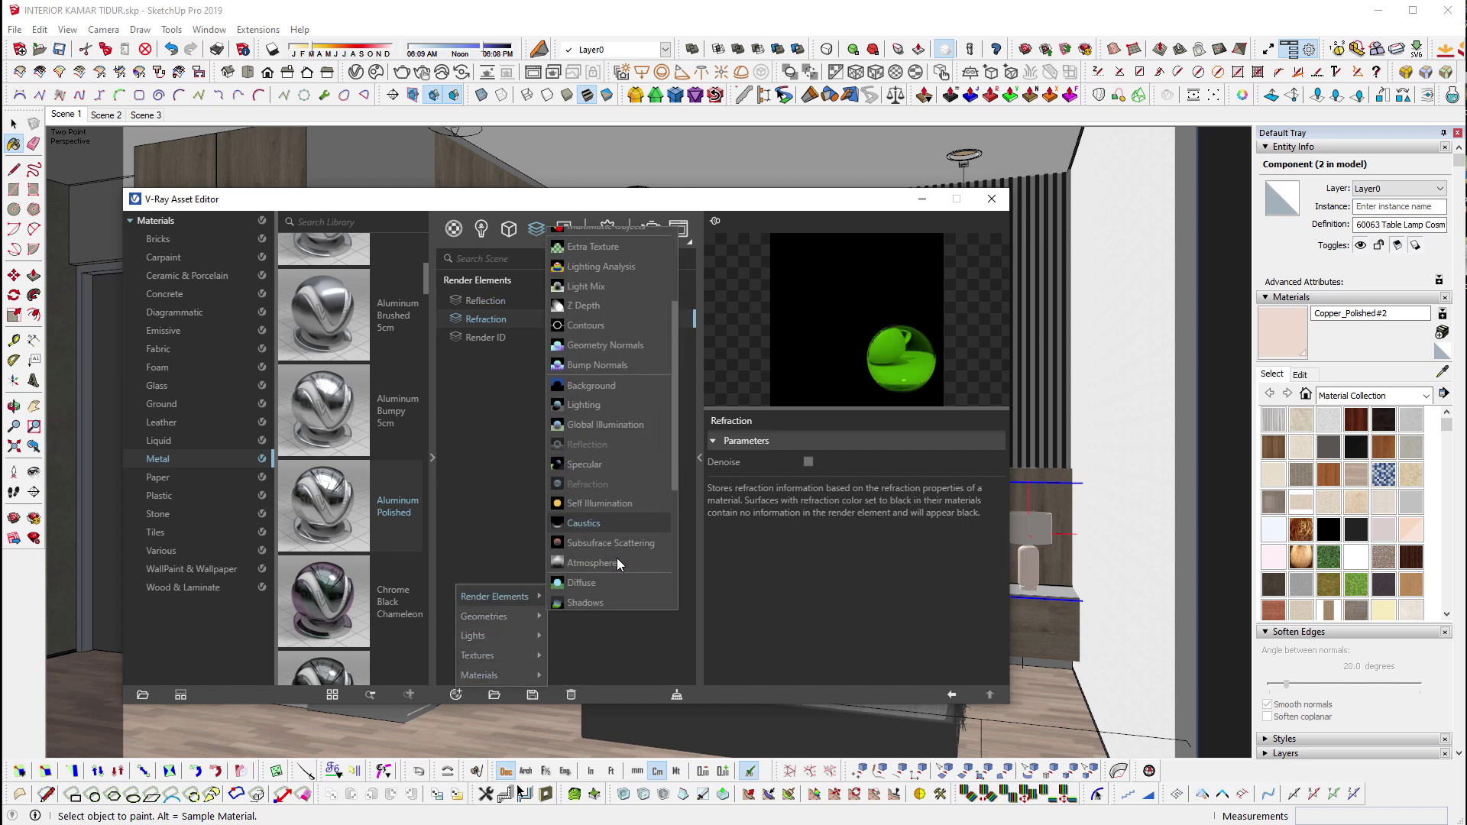
pyautogui.scroll(3, 617, 558)
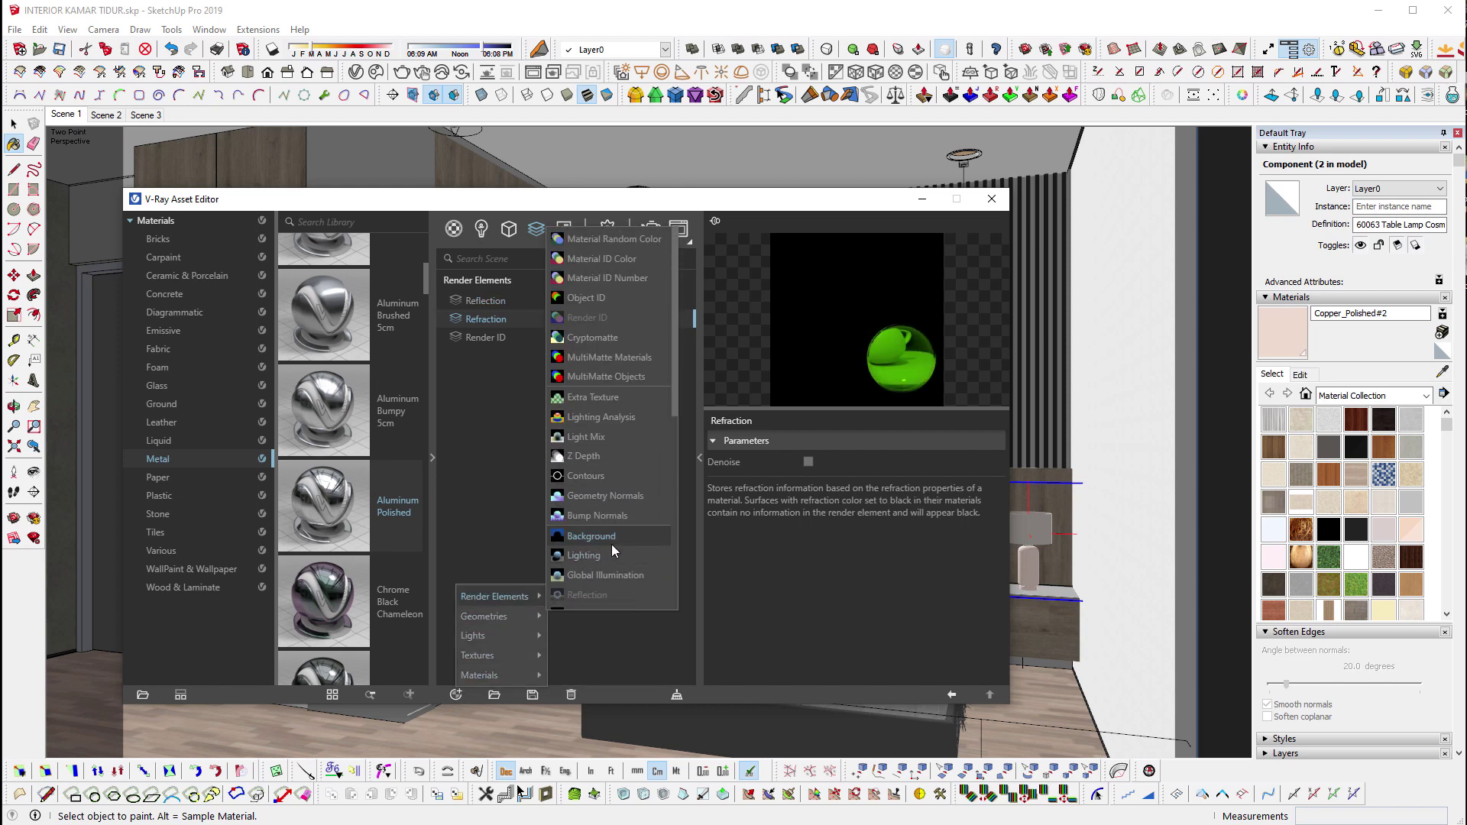
pyautogui.click(634, 335)
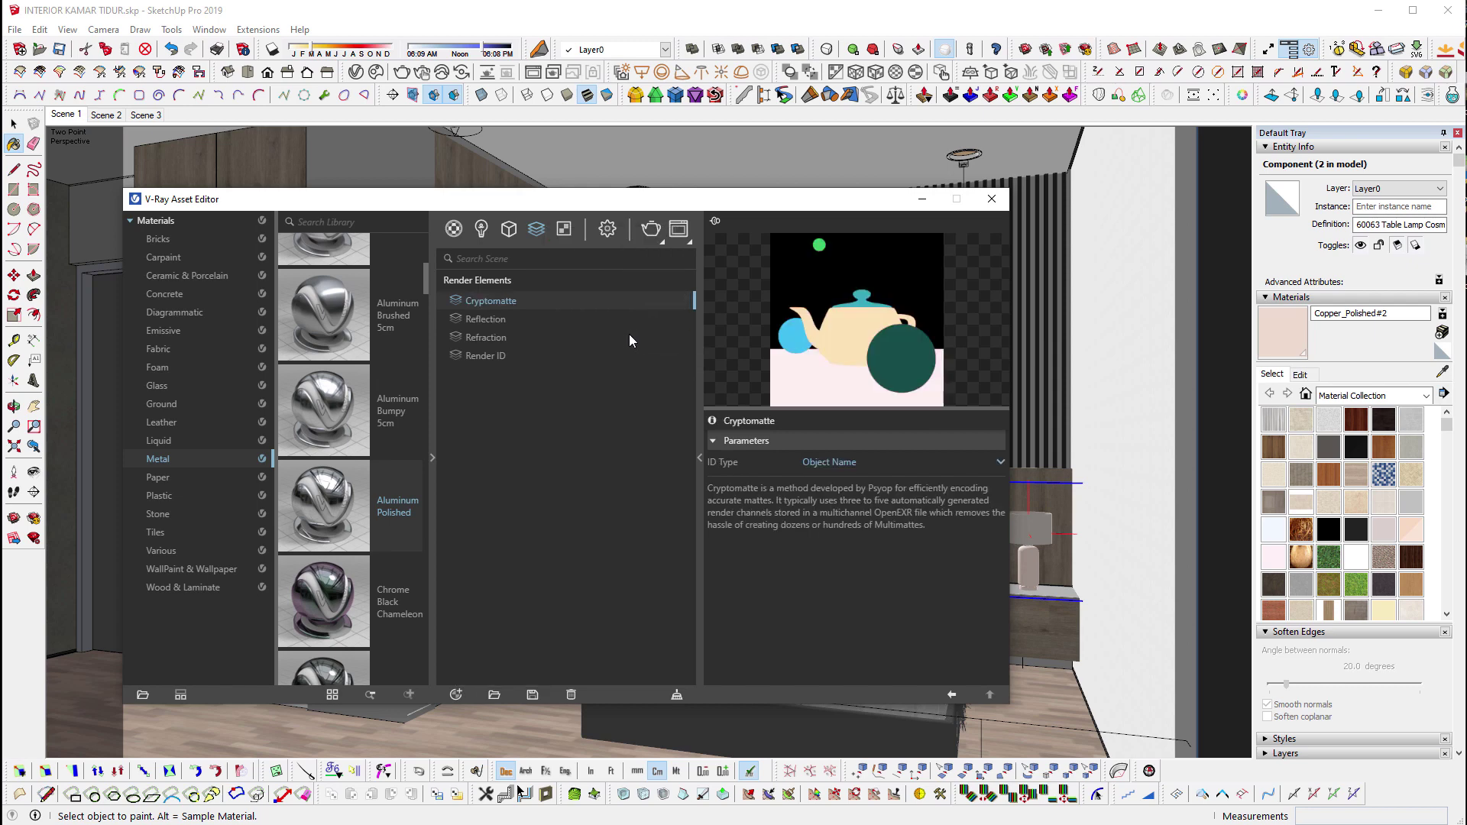
pyautogui.click(458, 695)
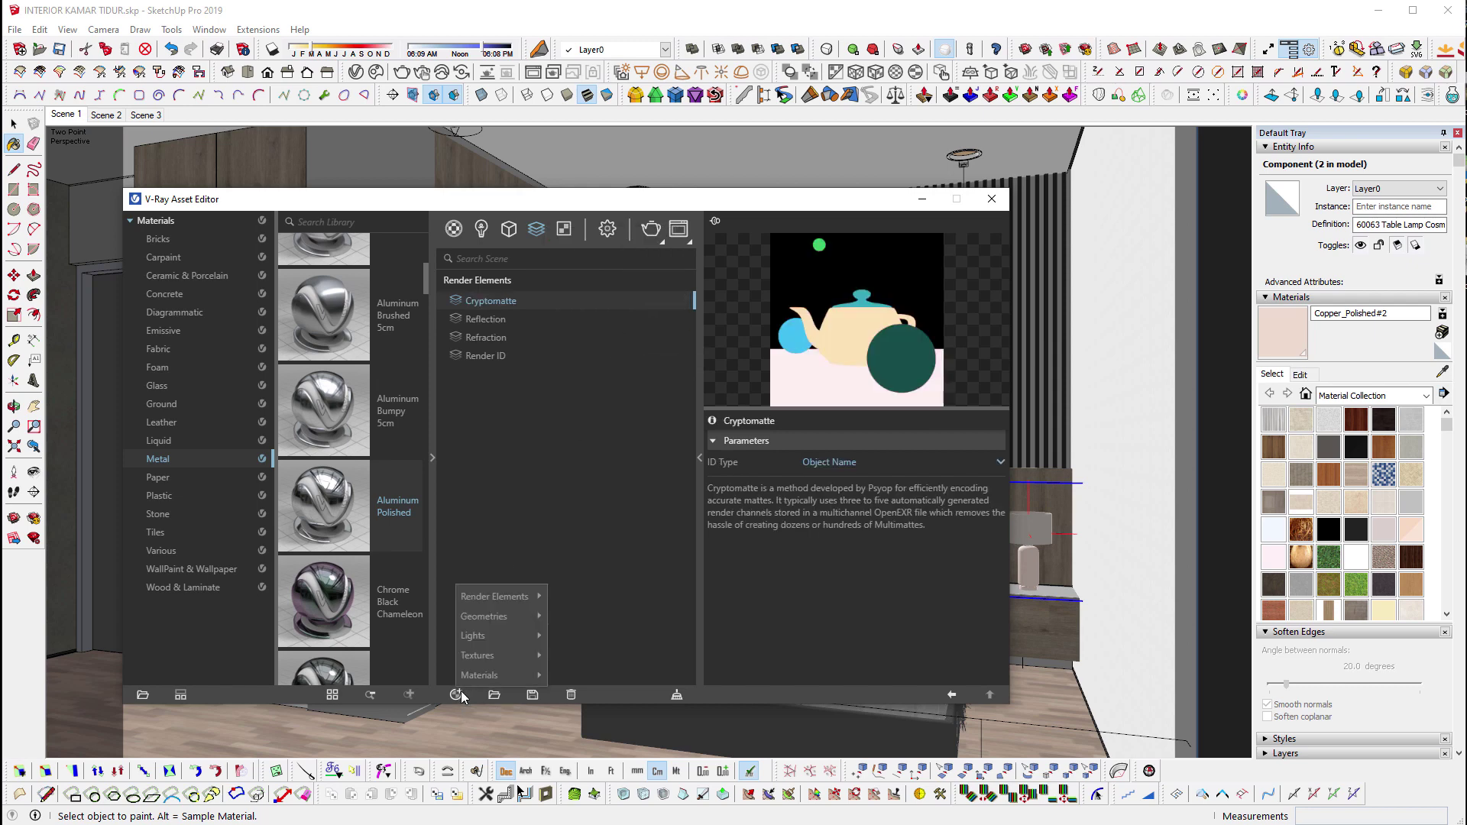
pyautogui.click(889, 463)
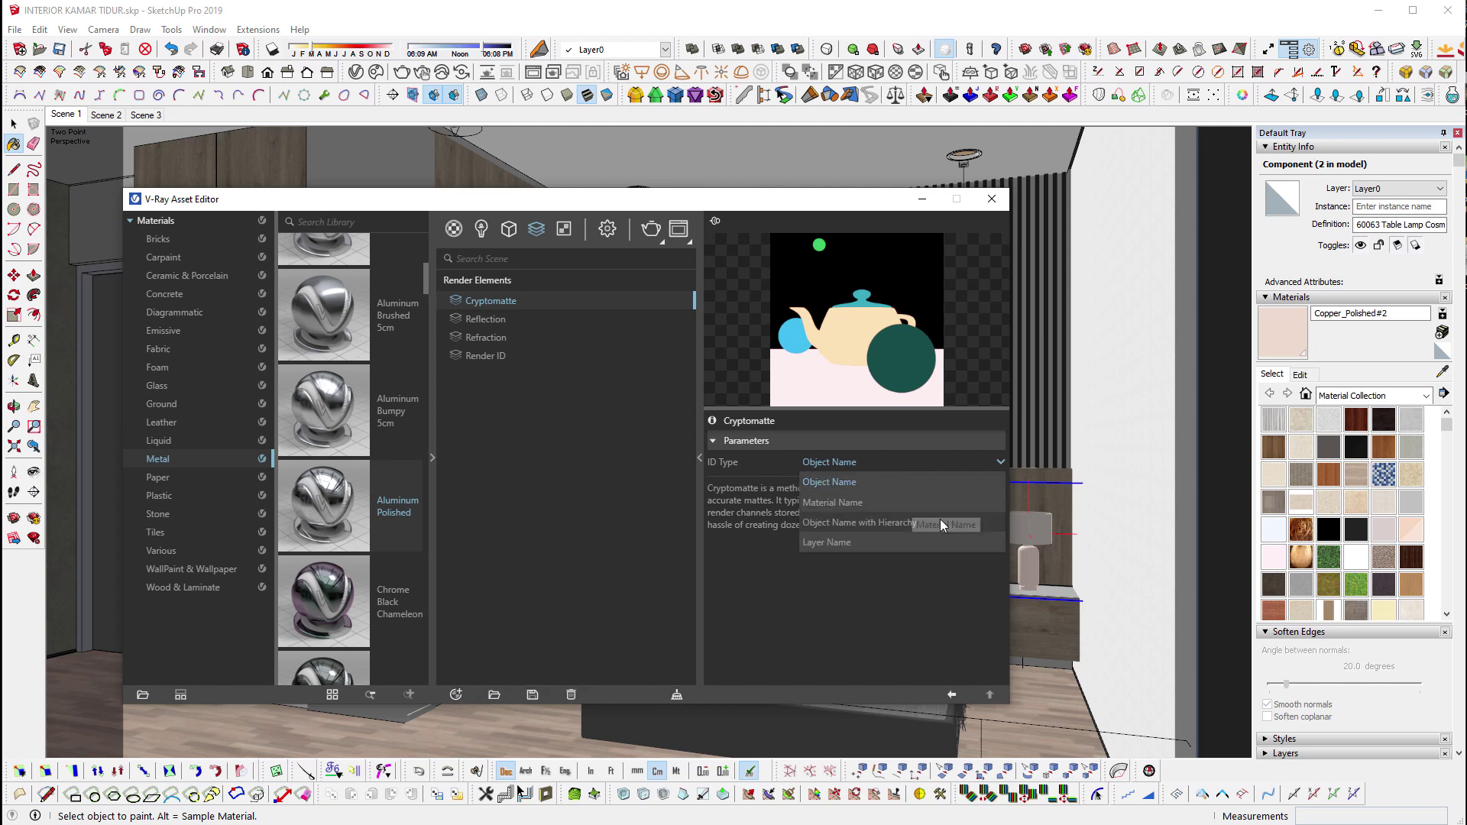
pyautogui.click(885, 503)
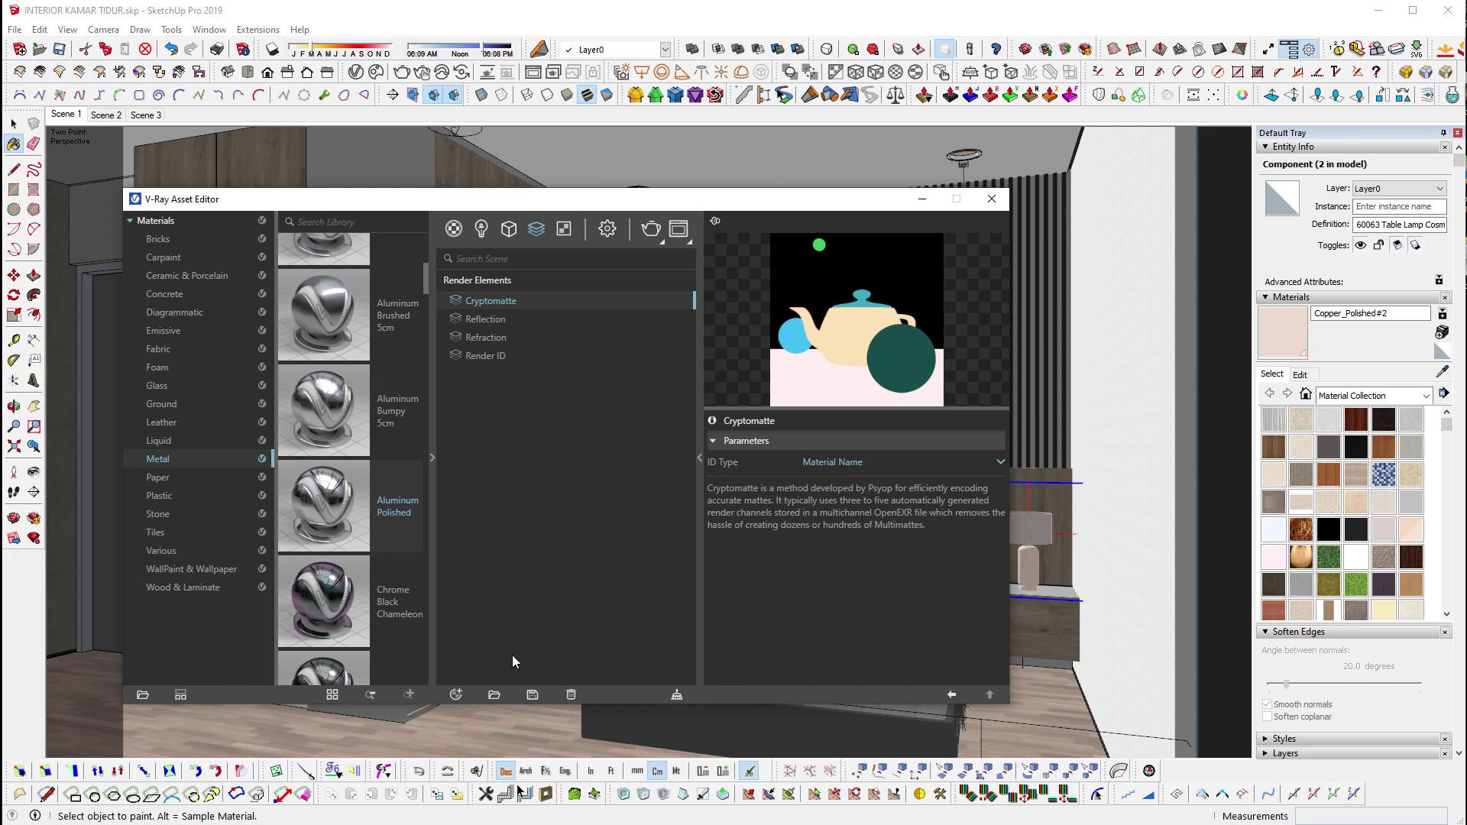
pyautogui.click(456, 696)
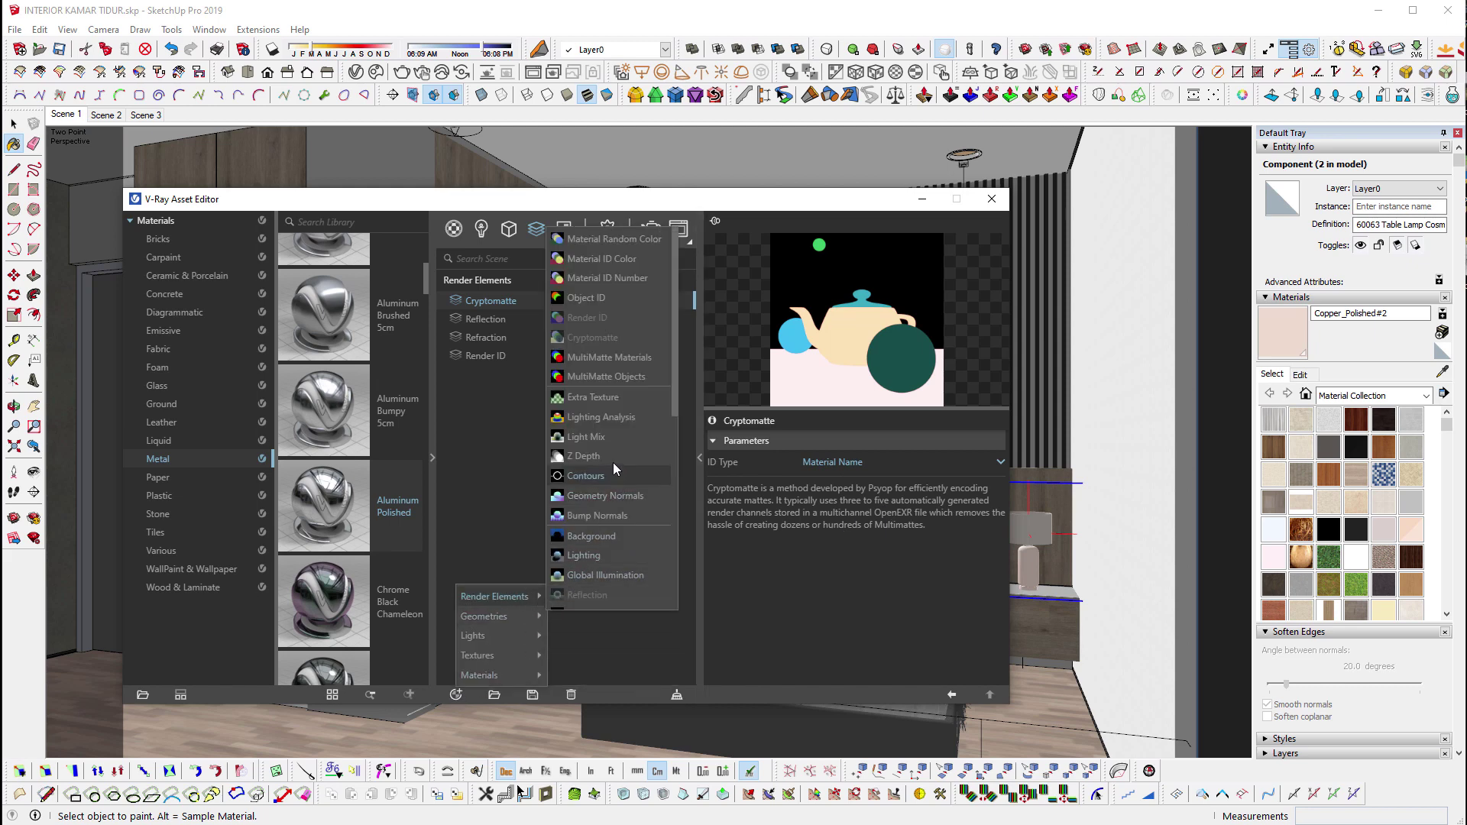
# Add an Extra Texture element driven by a Dirt ambient-occlusion map, reviewing its Radius.
pyautogui.click(637, 397)
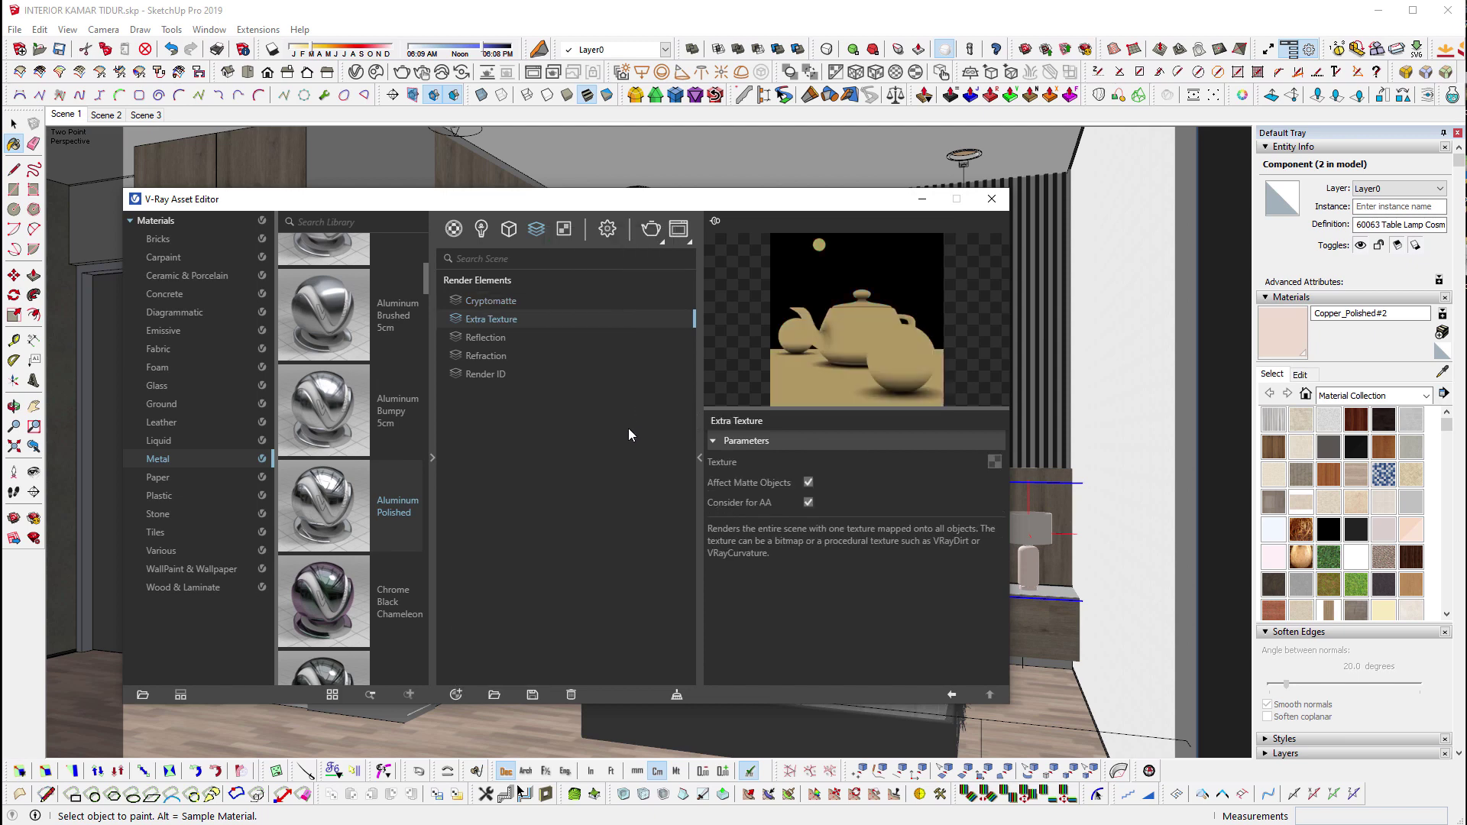
pyautogui.click(992, 460)
pyautogui.scroll(-3, 993, 347)
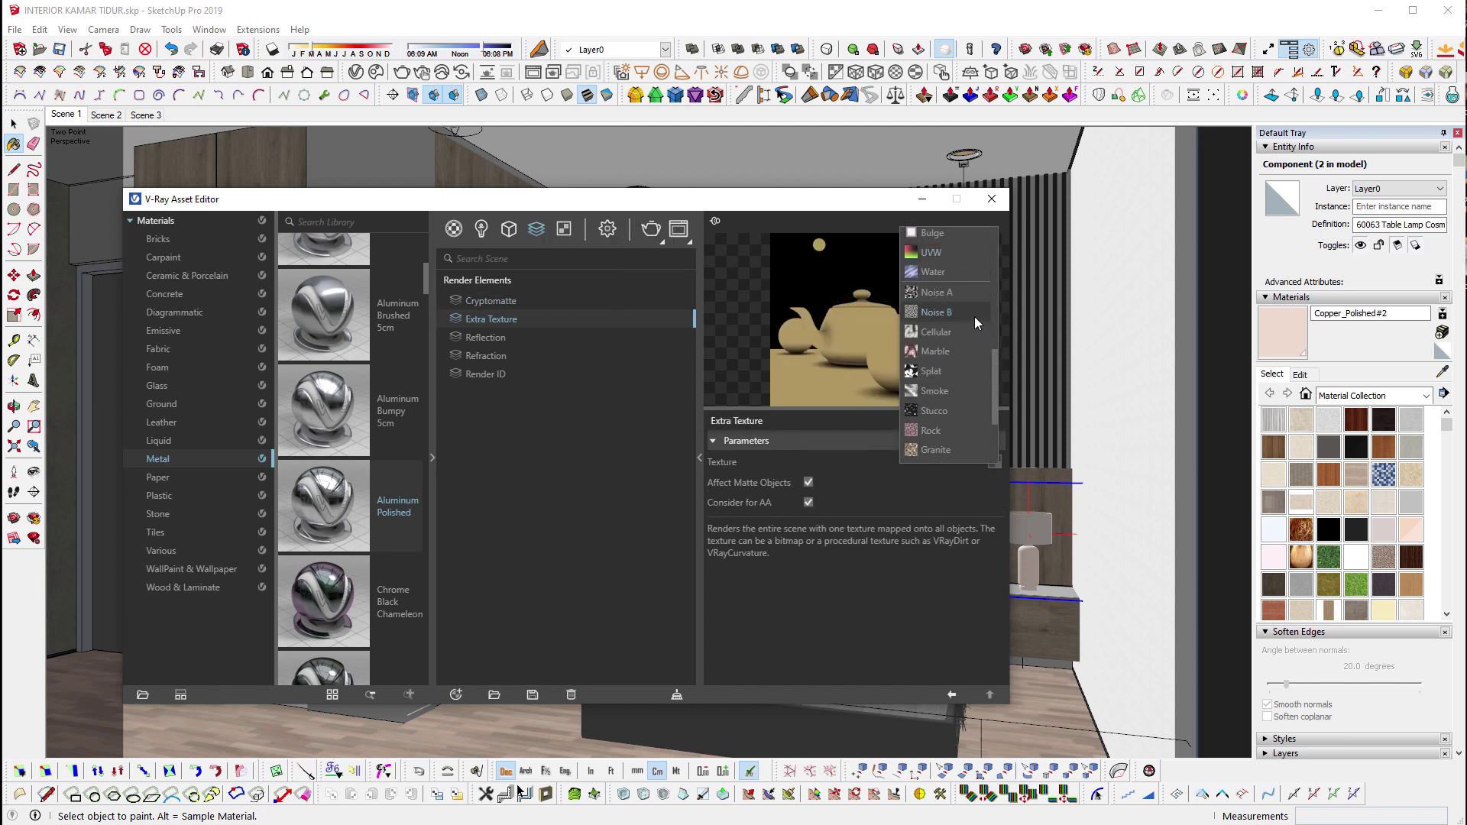
pyautogui.scroll(3, 974, 316)
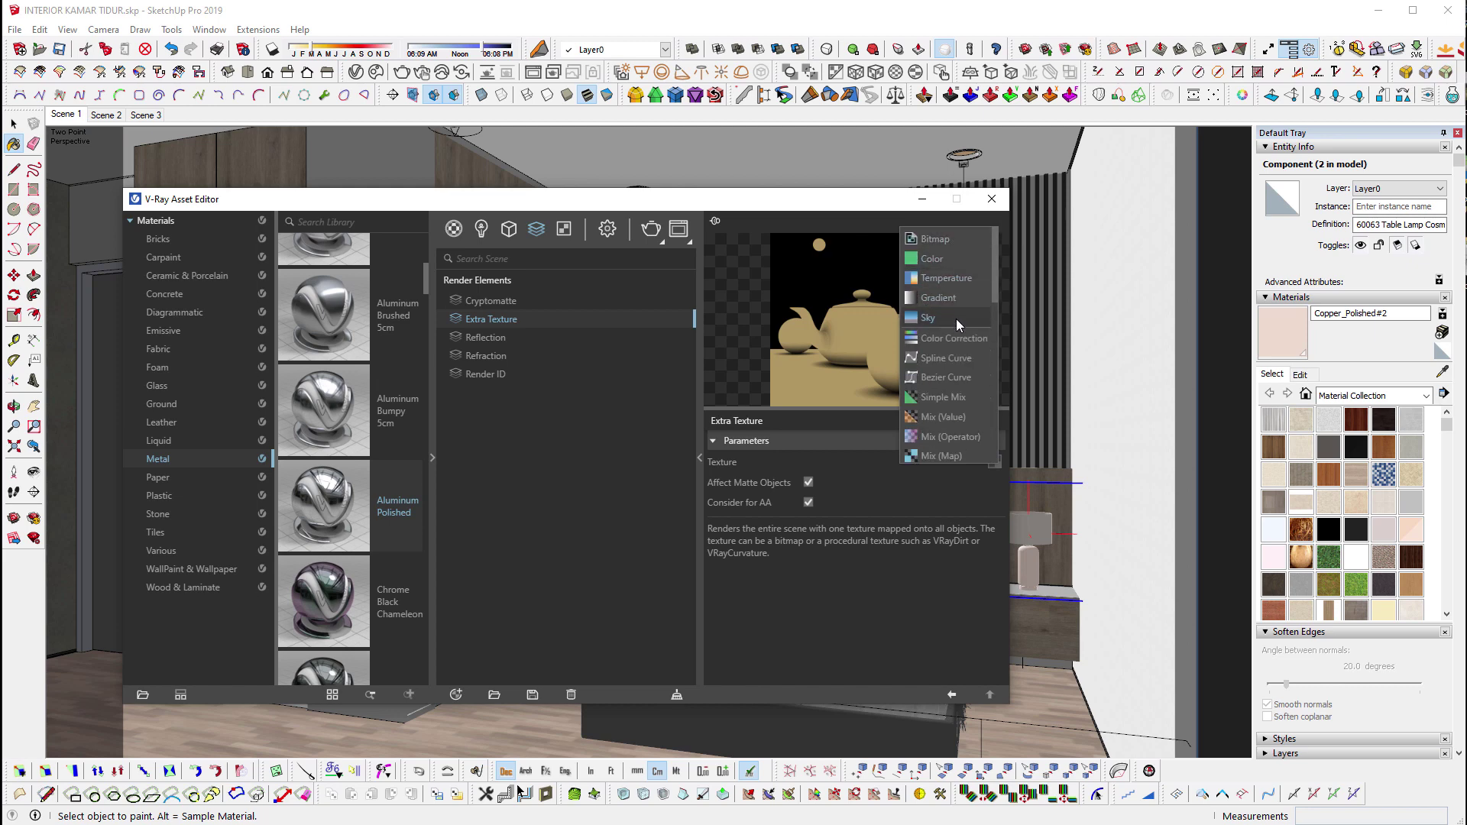
pyautogui.scroll(-3, 955, 341)
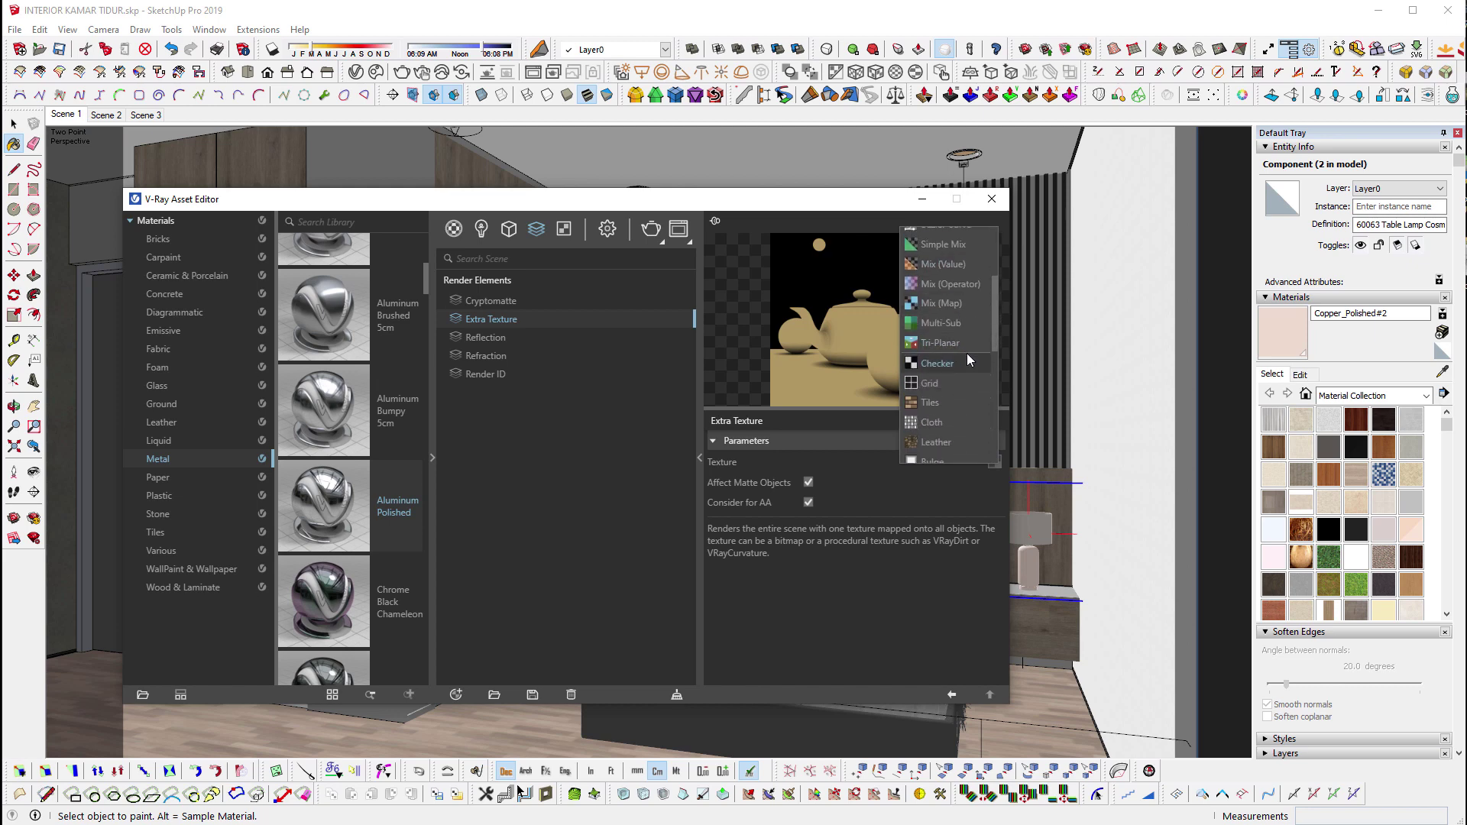
pyautogui.scroll(-2, 969, 365)
pyautogui.scroll(-2, 969, 366)
pyautogui.scroll(-1, 969, 366)
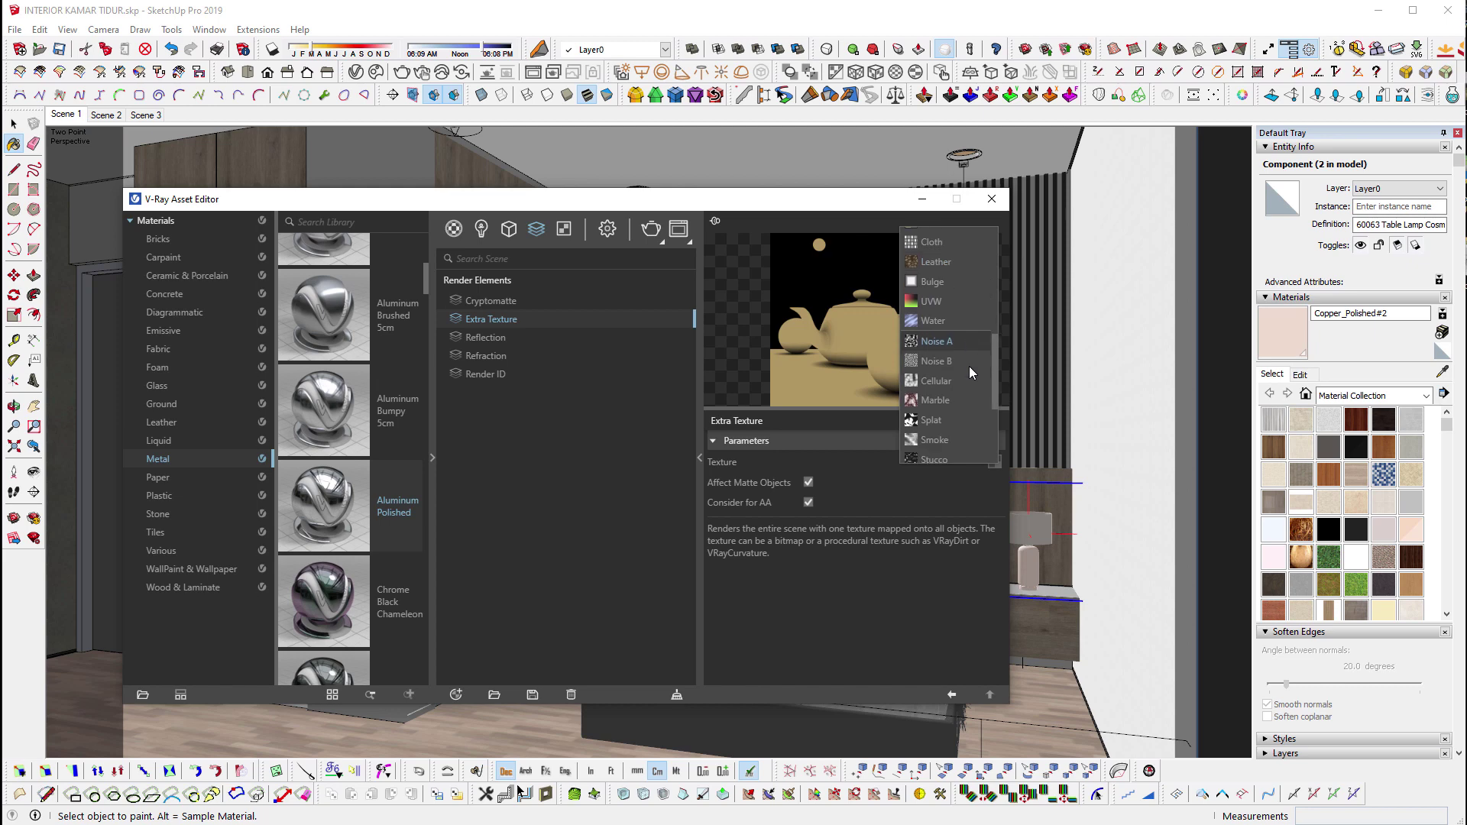
pyautogui.scroll(-1, 969, 365)
pyautogui.click(937, 448)
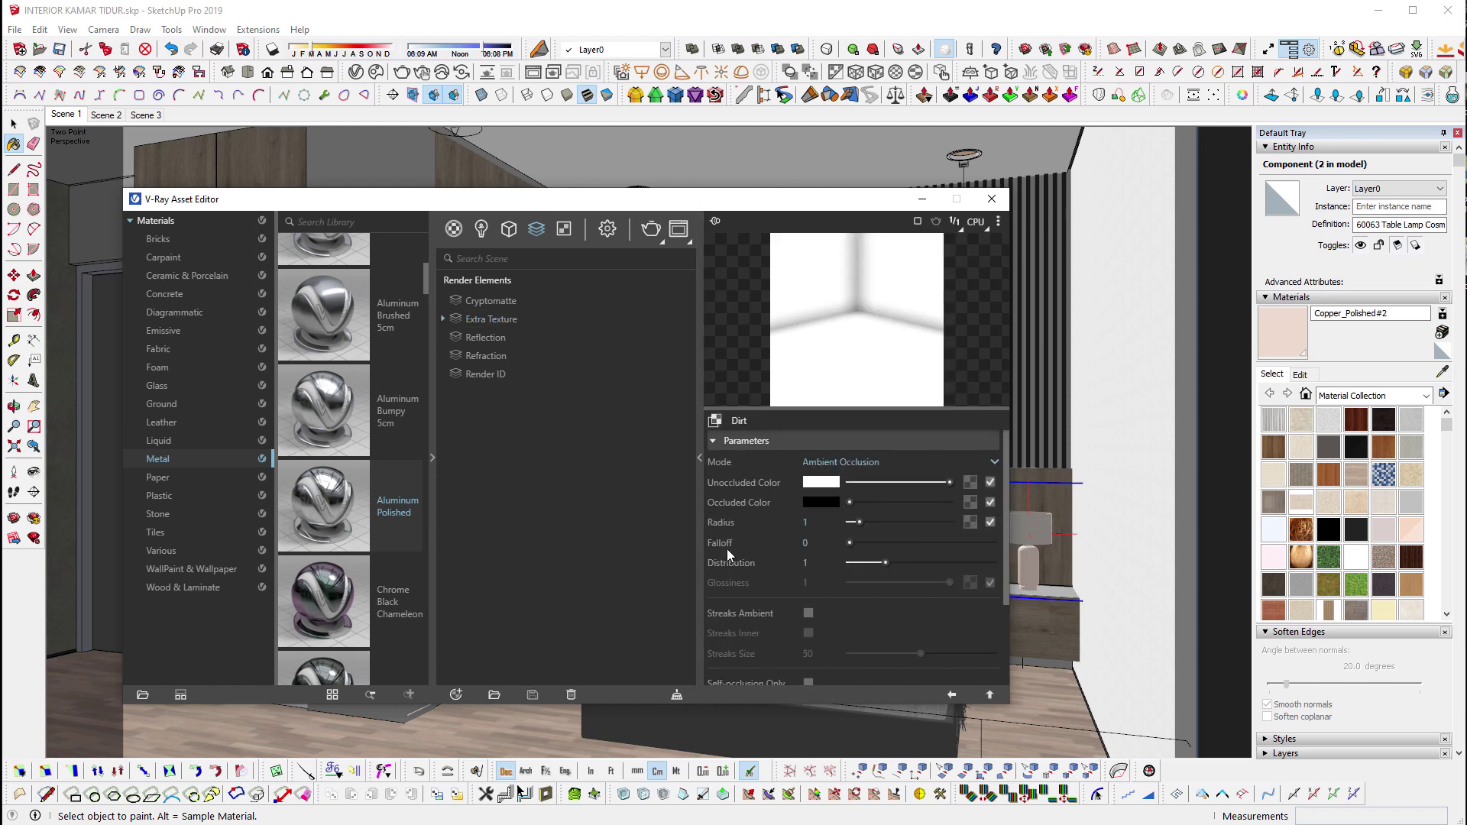
pyautogui.moveTo(831, 523)
pyautogui.moveTo(831, 522); pyautogui.dragTo(794, 525)
pyautogui.scroll(-3, 731, 533)
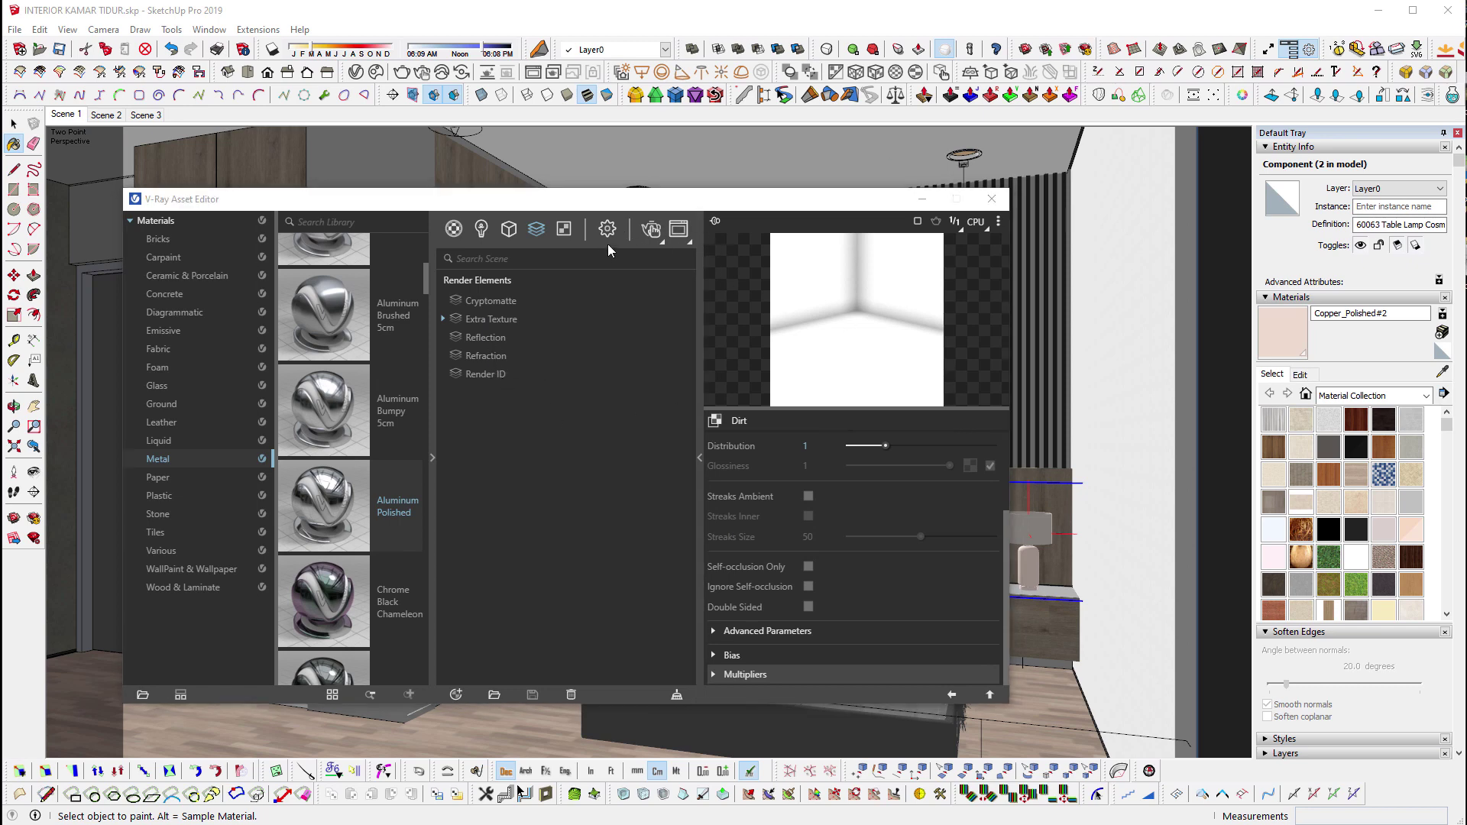
# Run a Production Render, then inspect the Hue/Saturation, Exposure, White Balance and Filmic tonemap layers.
pyautogui.click(663, 241)
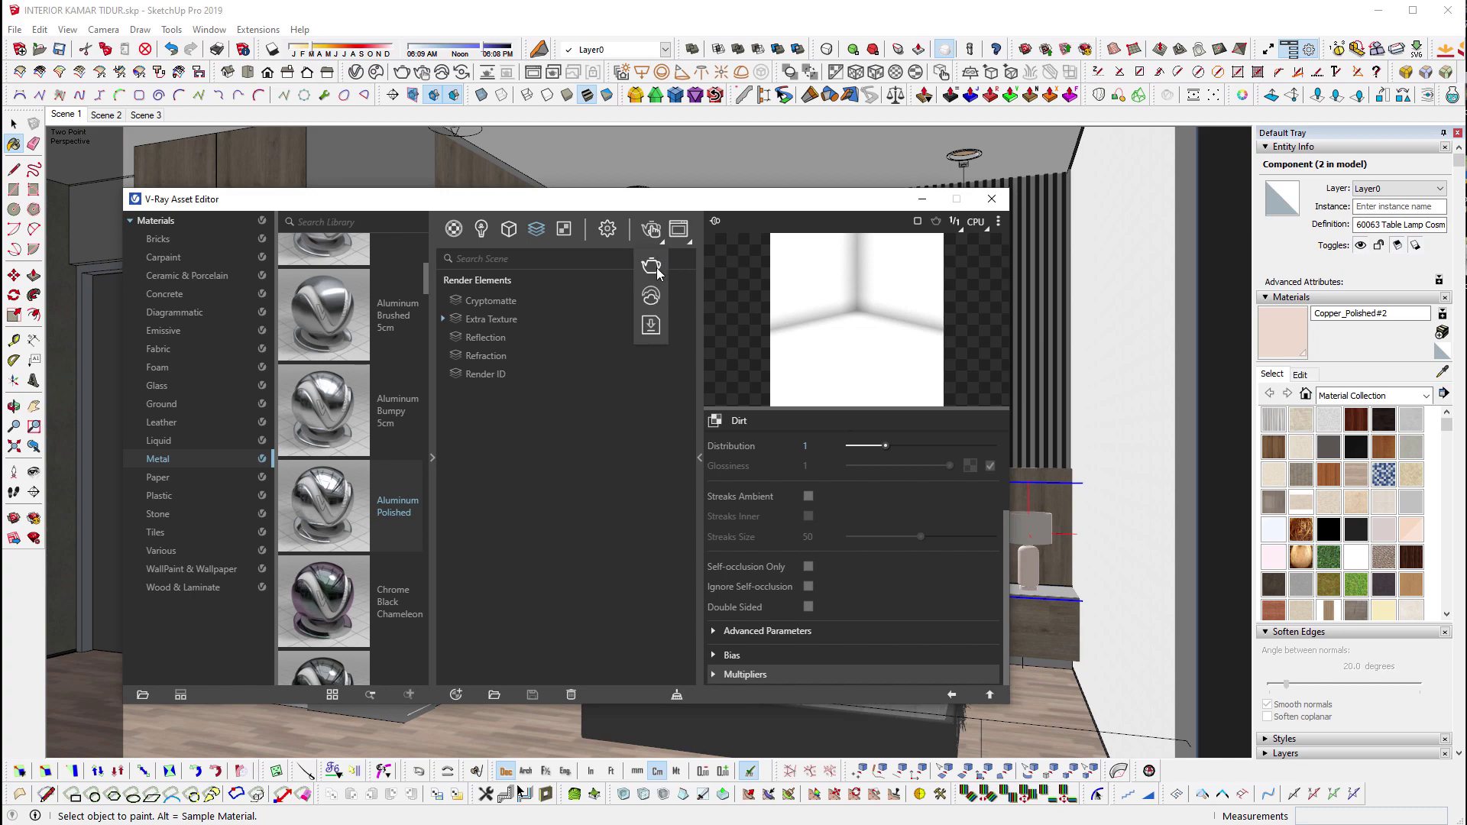
pyautogui.click(654, 267)
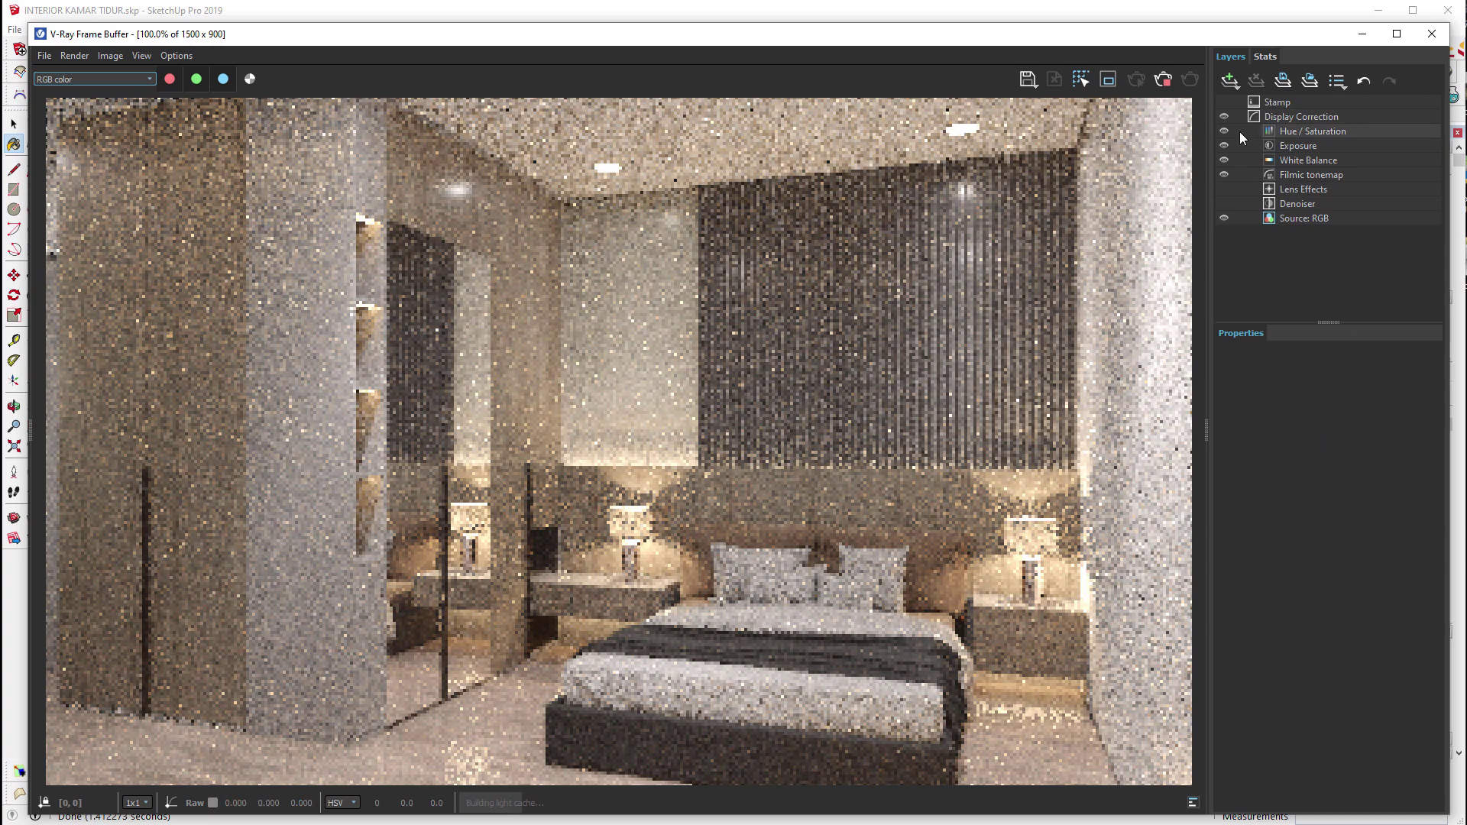
pyautogui.click(1303, 131)
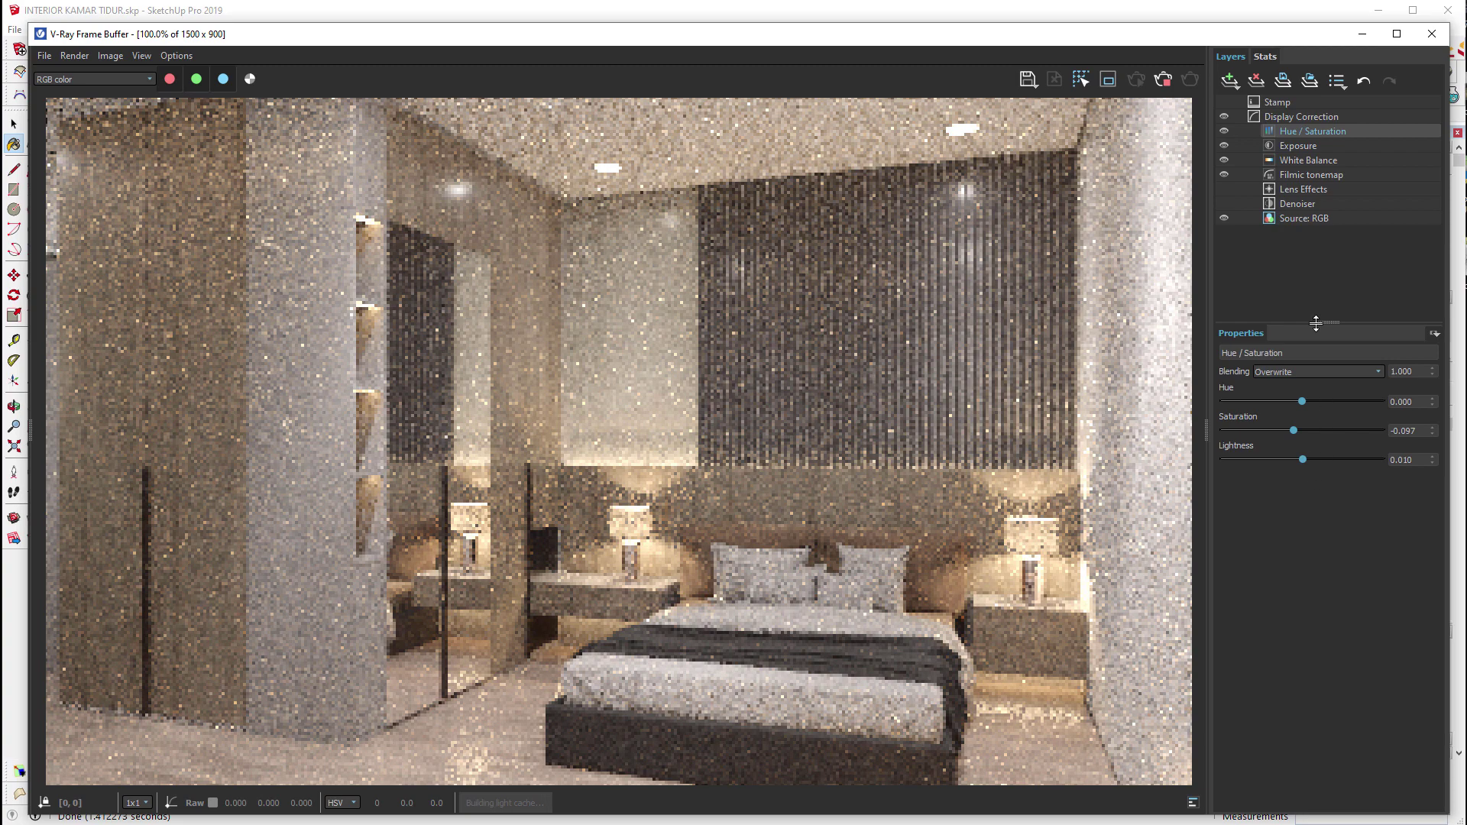
pyautogui.click(1308, 149)
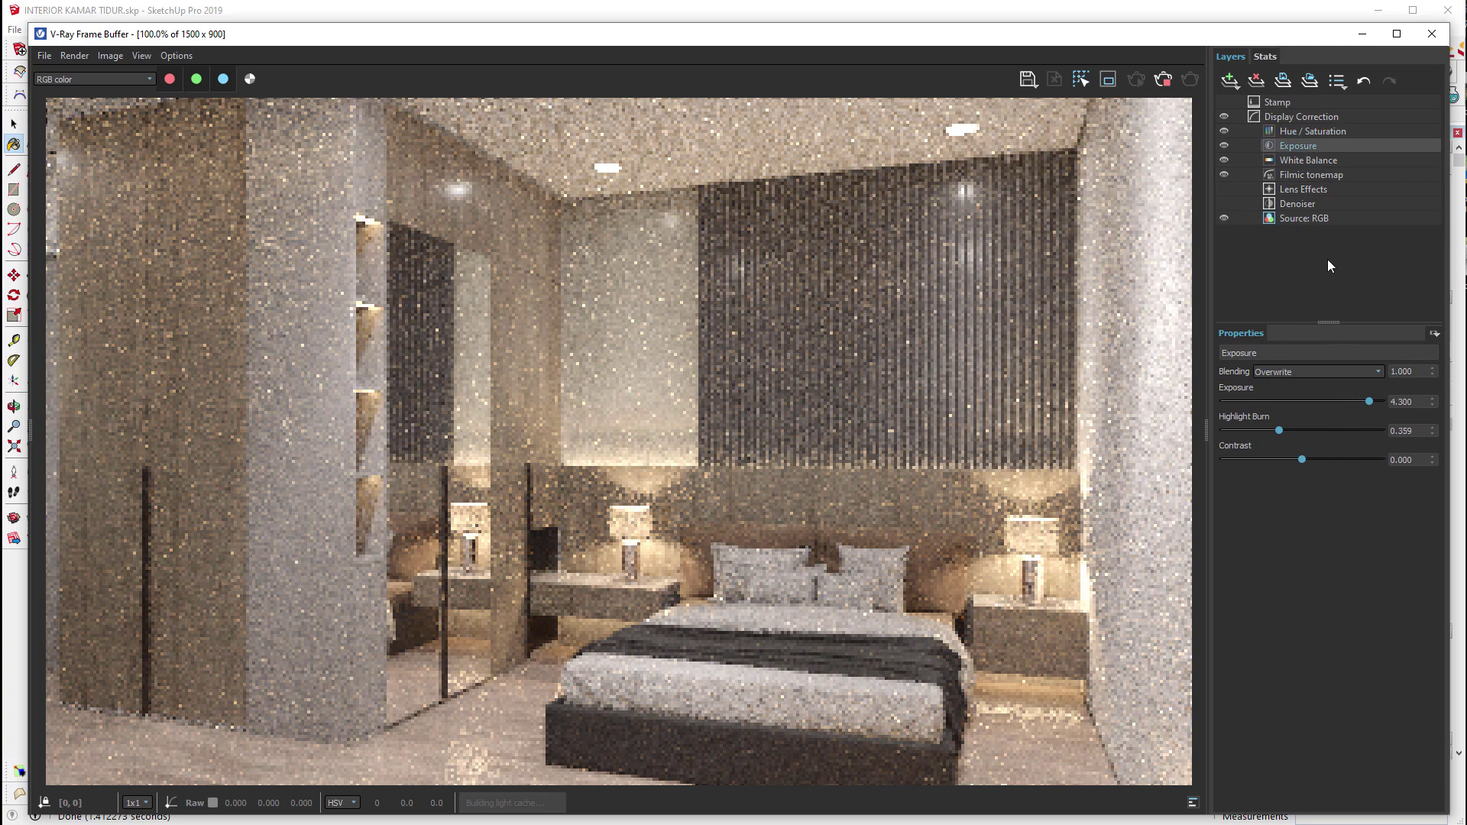
pyautogui.click(1317, 160)
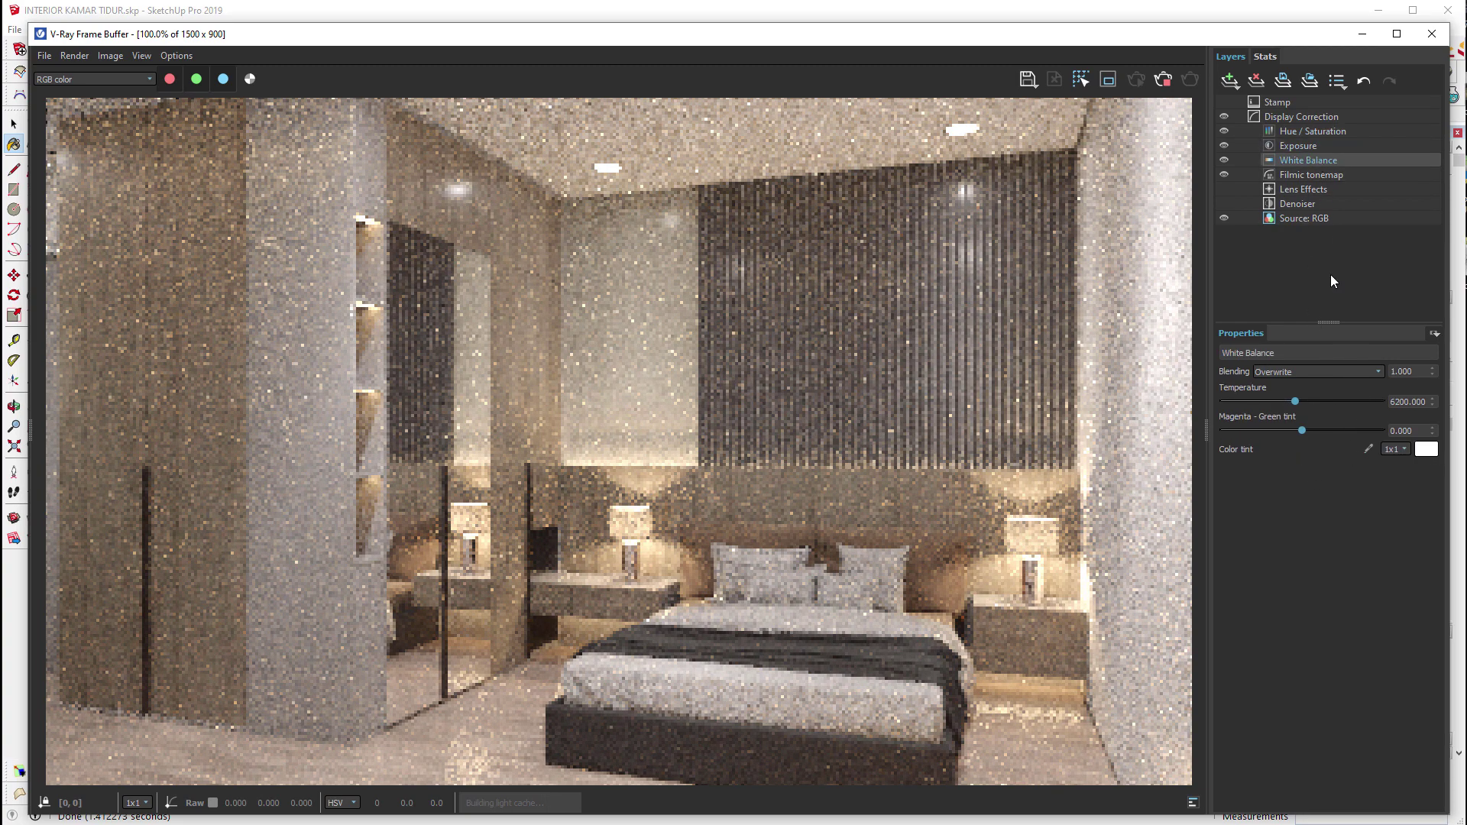
pyautogui.click(1330, 174)
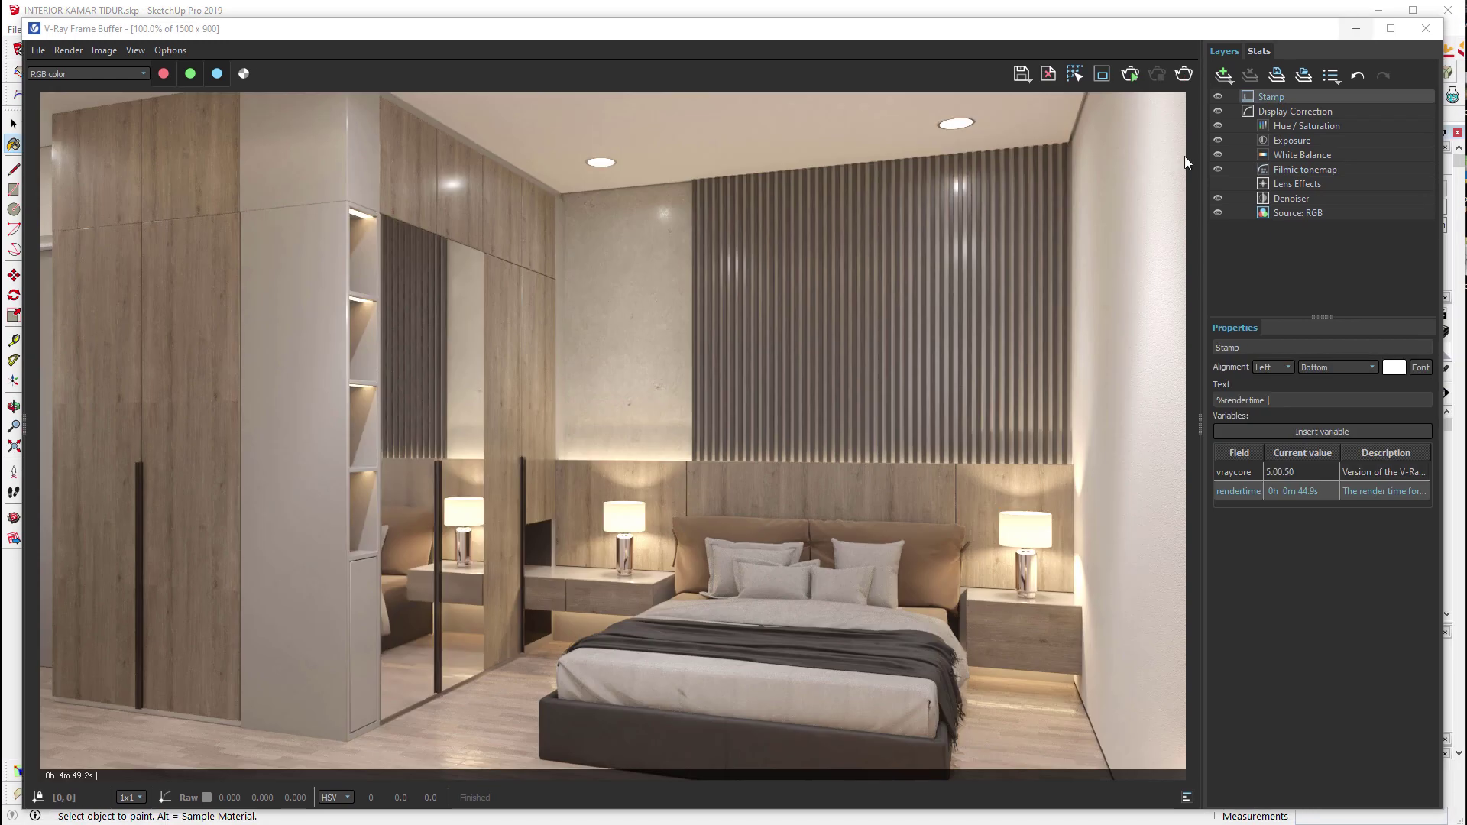
# Zoom in to check the 0h 4m 49.2s render-time stamp, then return to 100% view.
pyautogui.scroll(2, 57, 777)
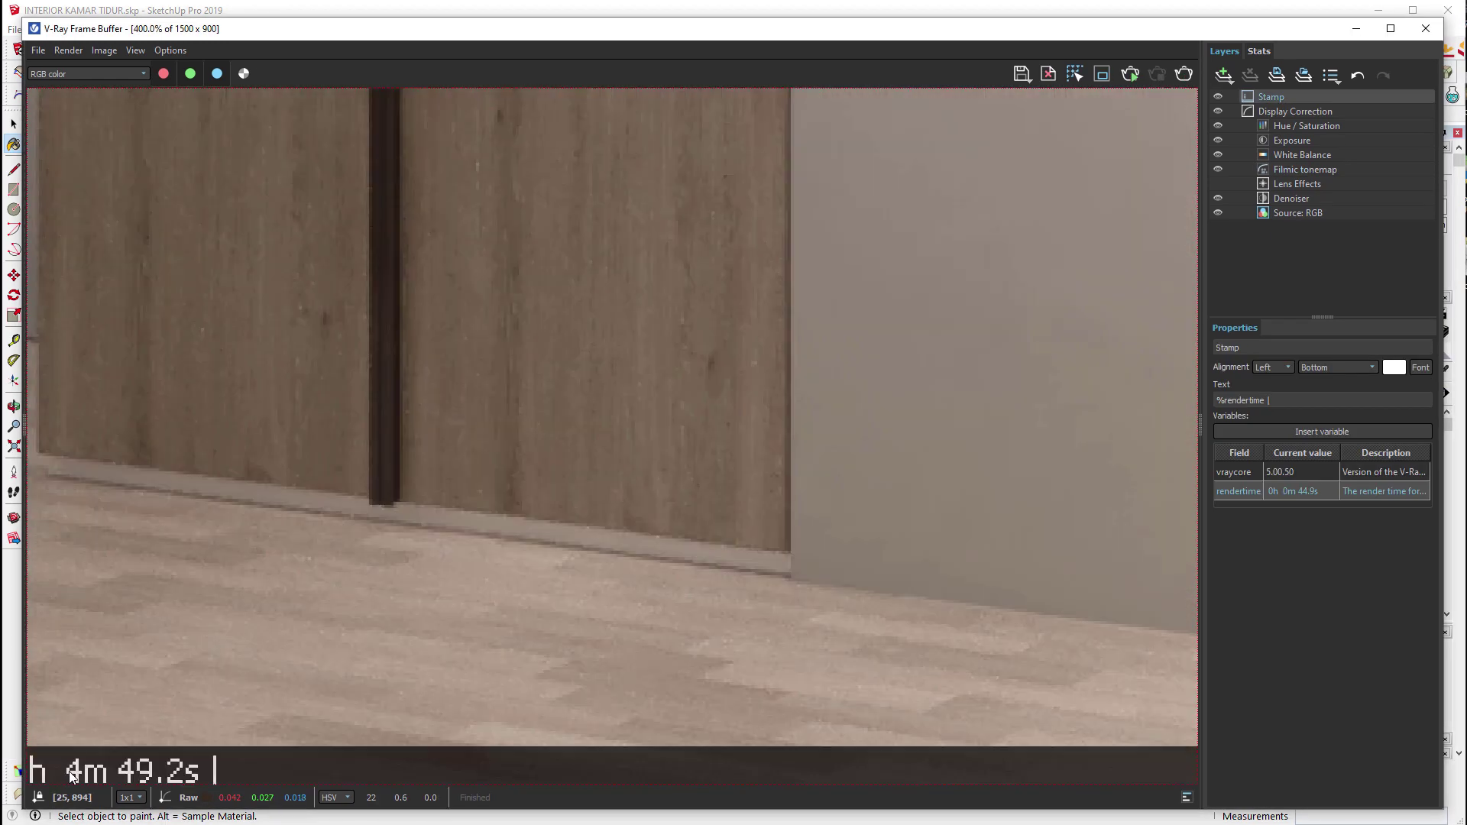
pyautogui.scroll(1, 439, 565)
pyautogui.scroll(-1, 278, 705)
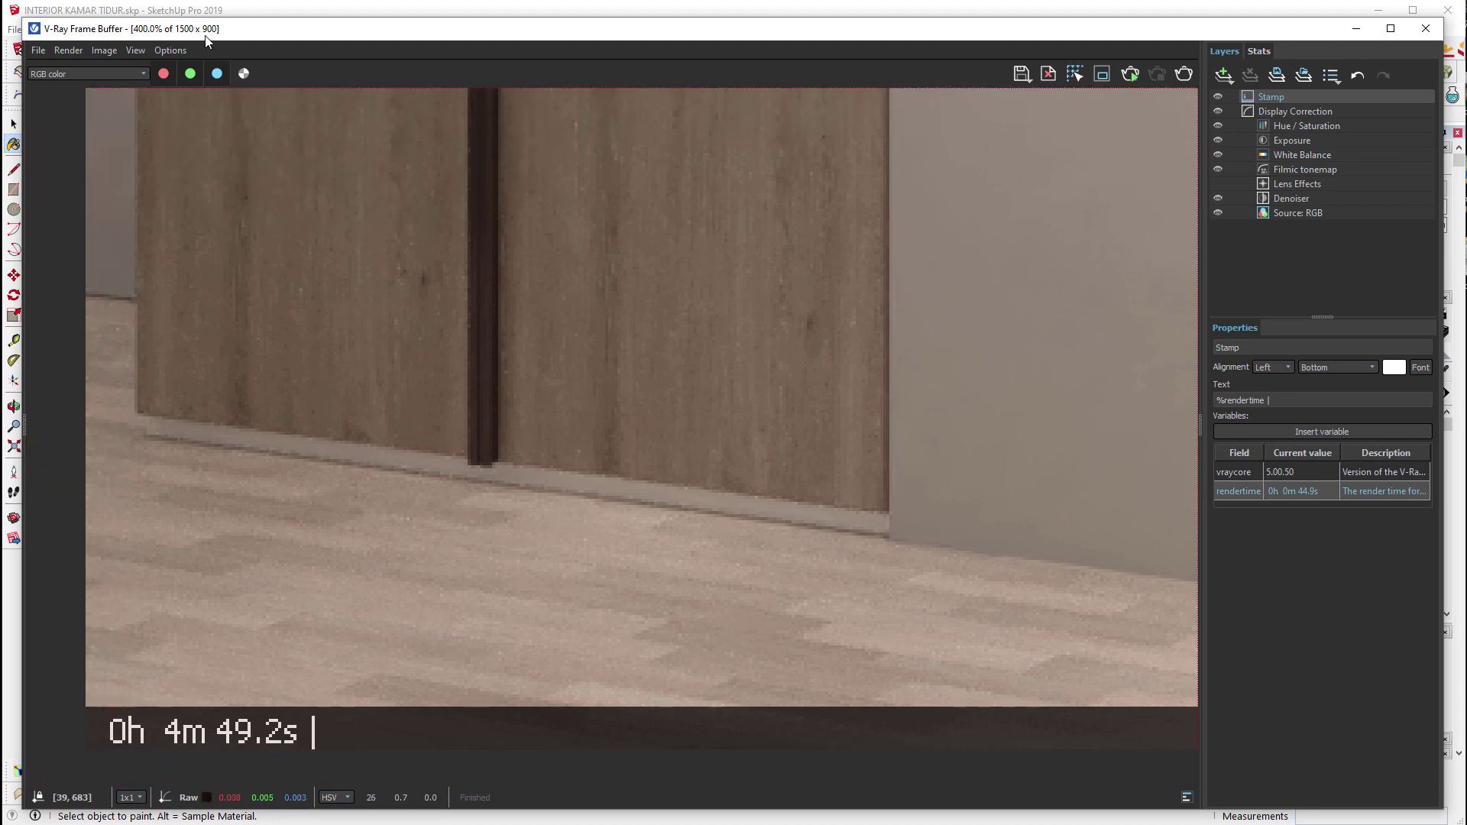
pyautogui.doubleClick(245, 738)
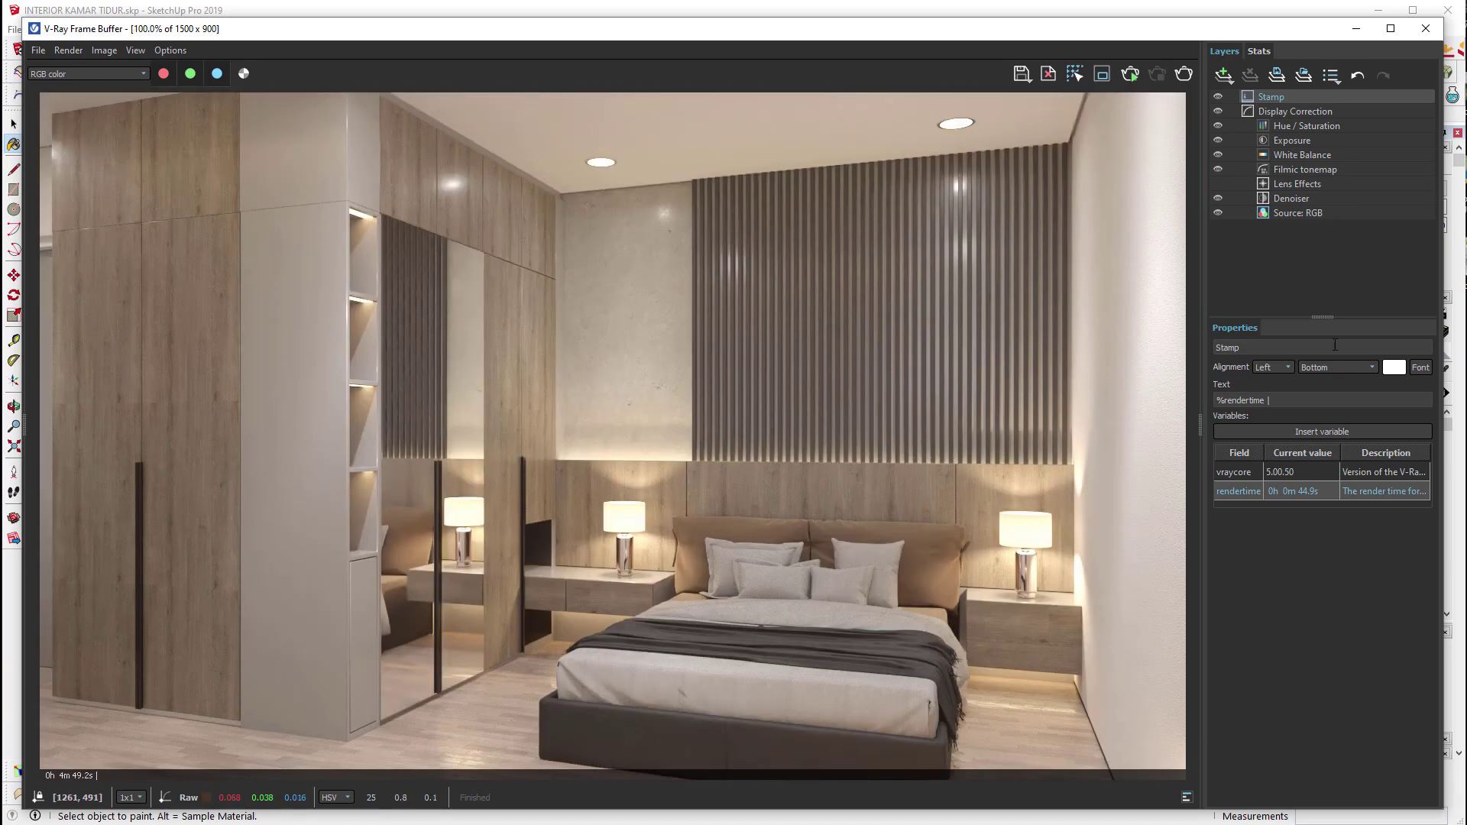